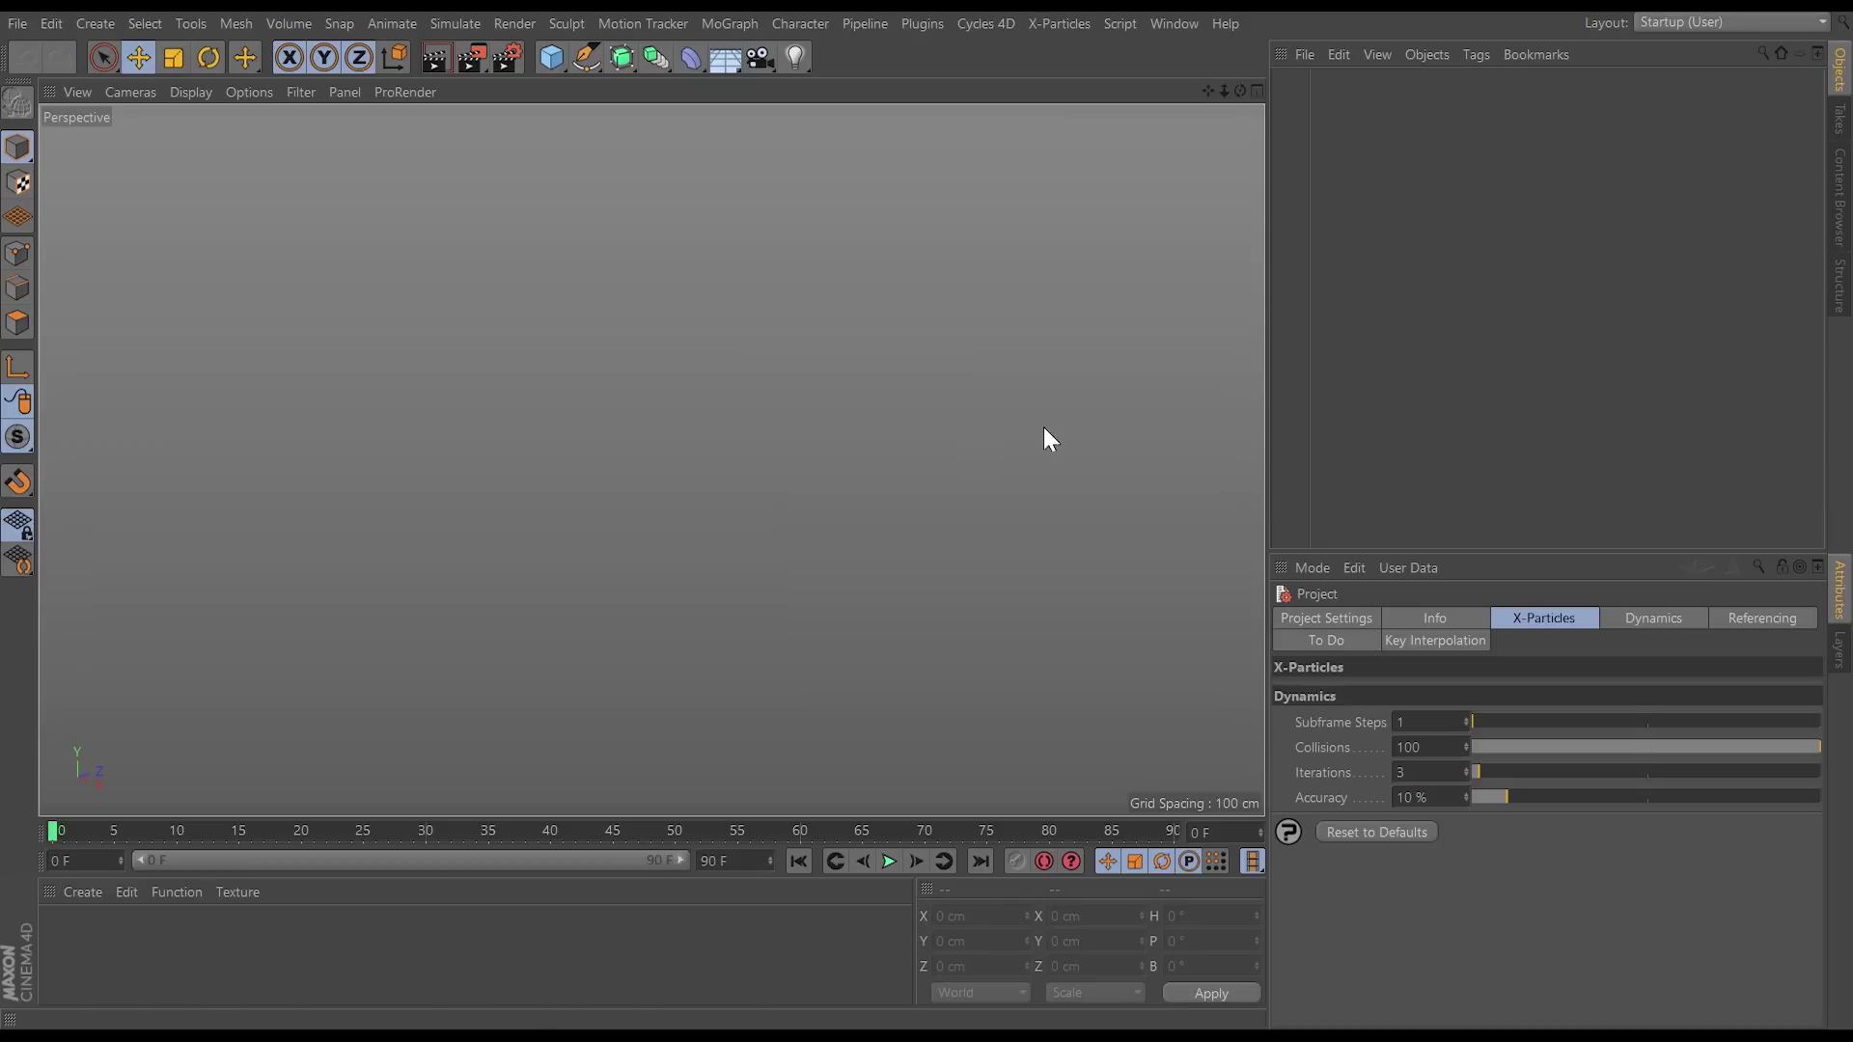
# Step: Add a plane about 666 cm wide and 400 cm high, and make it editable
pyautogui.click(541, 63)
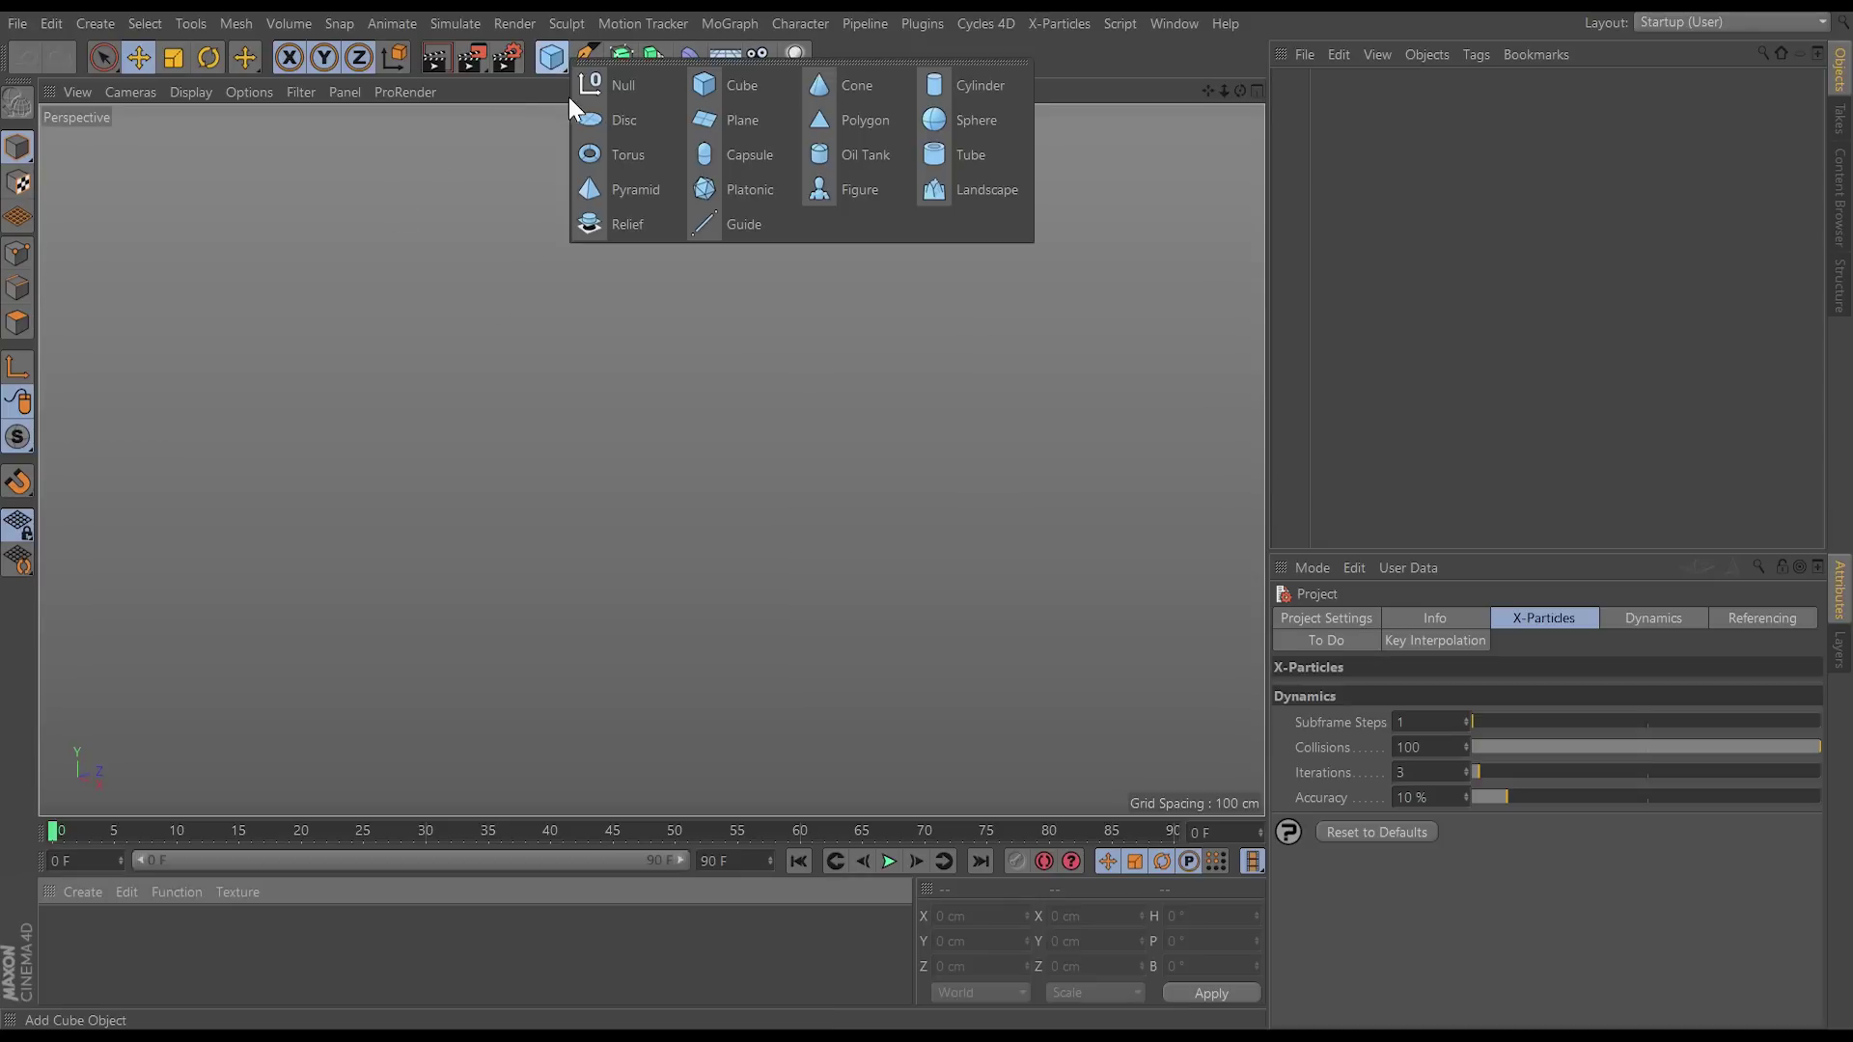
pyautogui.click(745, 117)
pyautogui.keyDown('alt'); pyautogui.moveTo(719, 588); pyautogui.dragTo(628, 641); pyautogui.keyUp('alt')
pyautogui.scroll(-3, 697, 615)
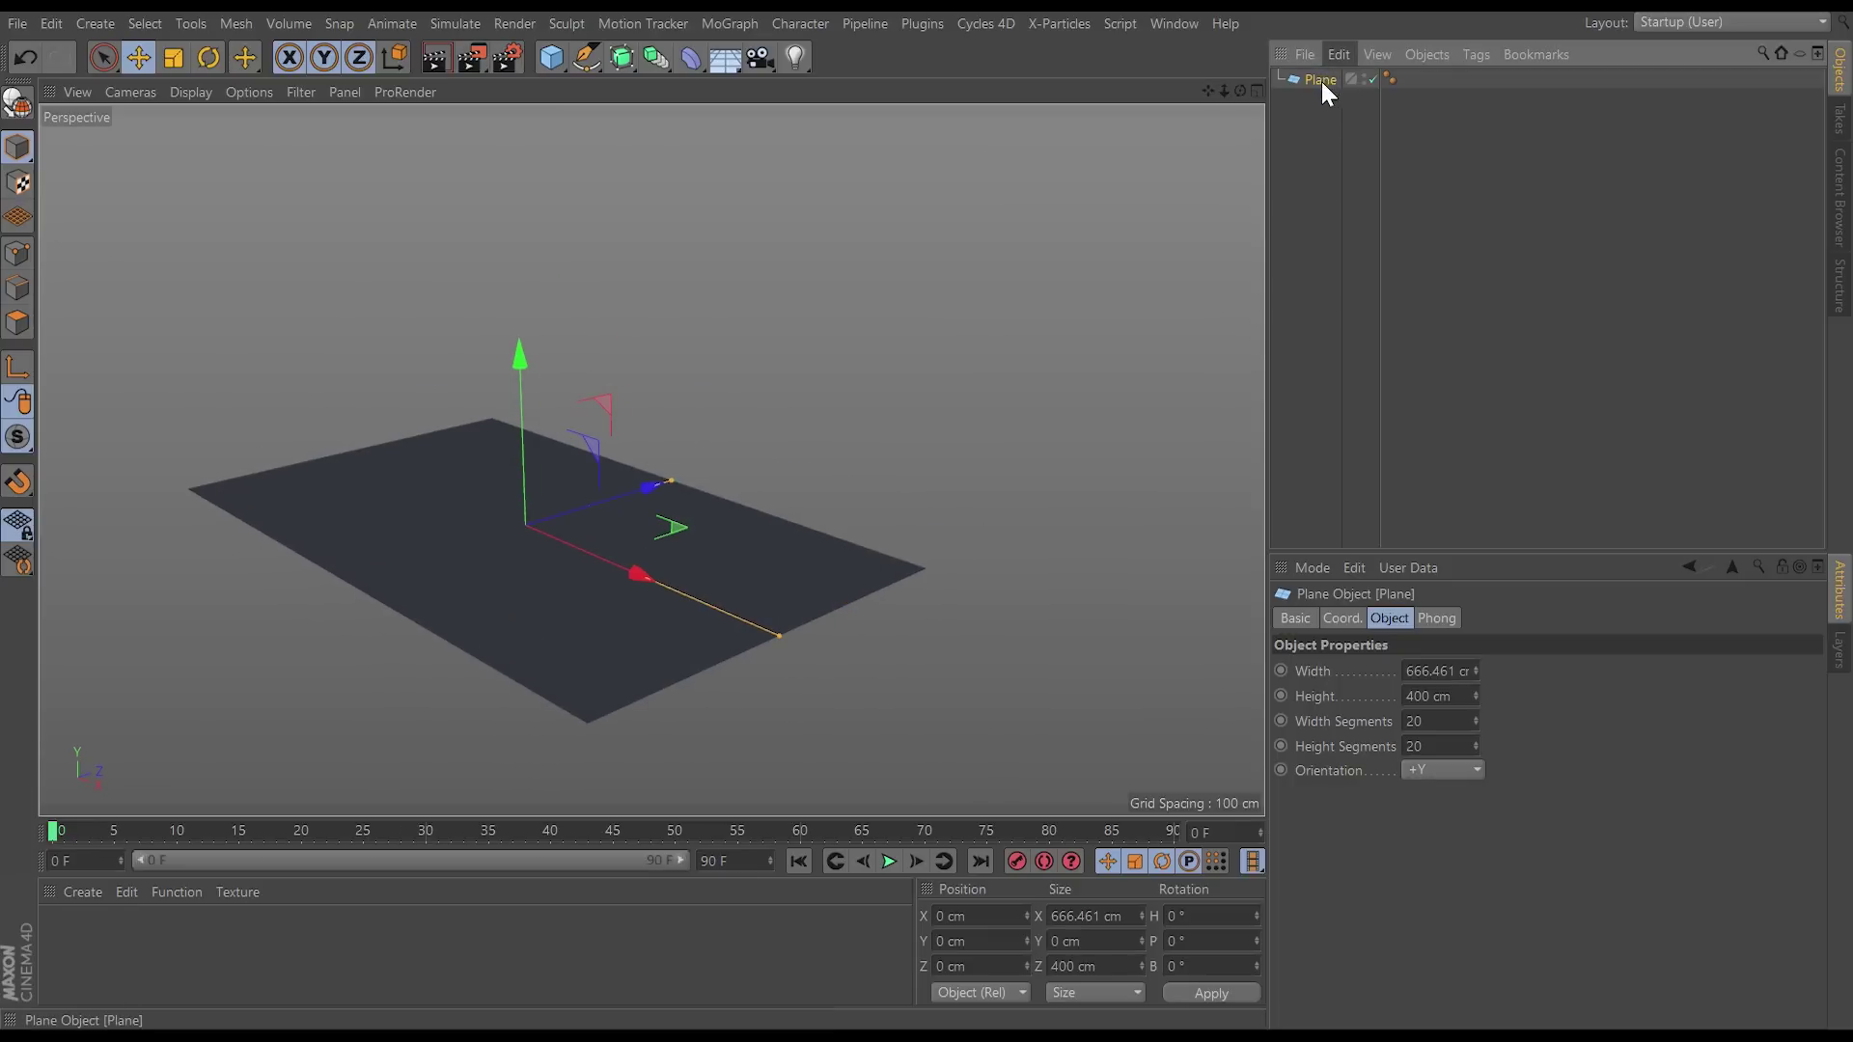
pyautogui.press('c')
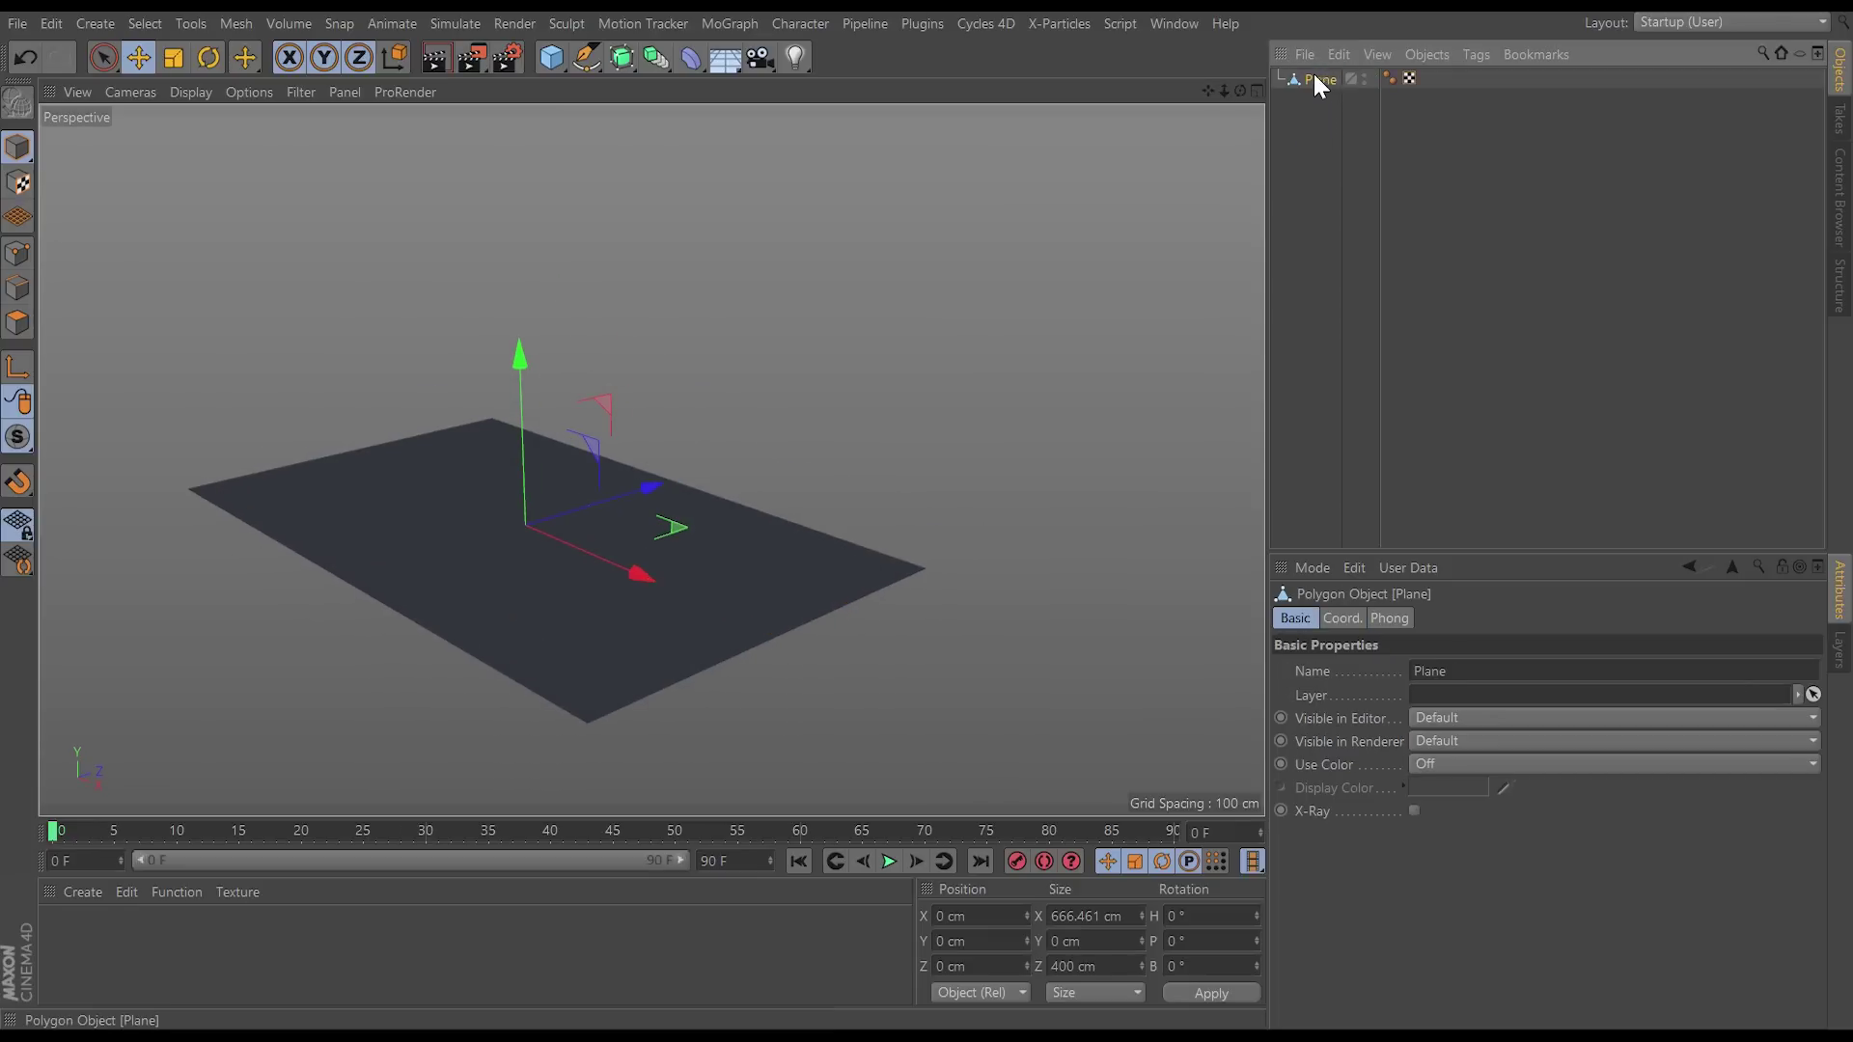
# Step: Move the plane's axis to its far edge with Axis Center, setting Z to 100%
pyautogui.click(236, 24)
pyautogui.moveTo(279, 247)
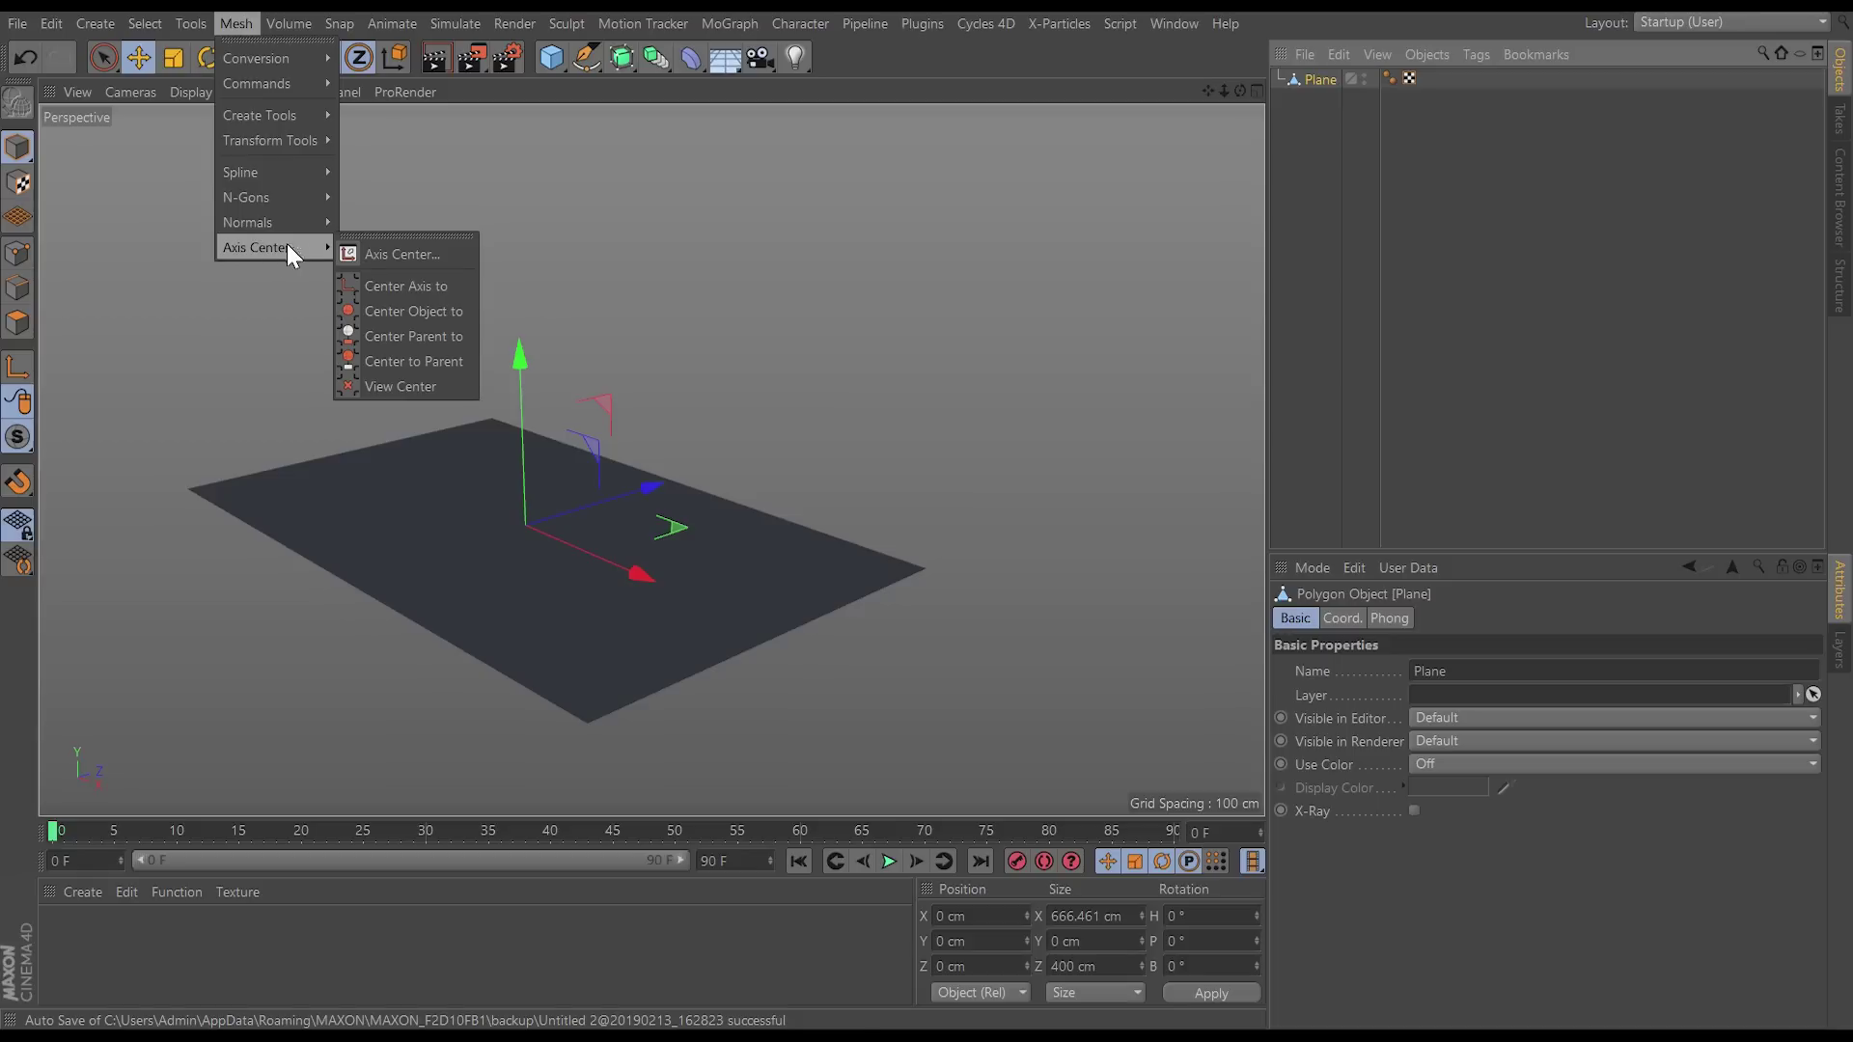
pyautogui.click(378, 253)
pyautogui.moveTo(490, 259); pyautogui.dragTo(159, 161)
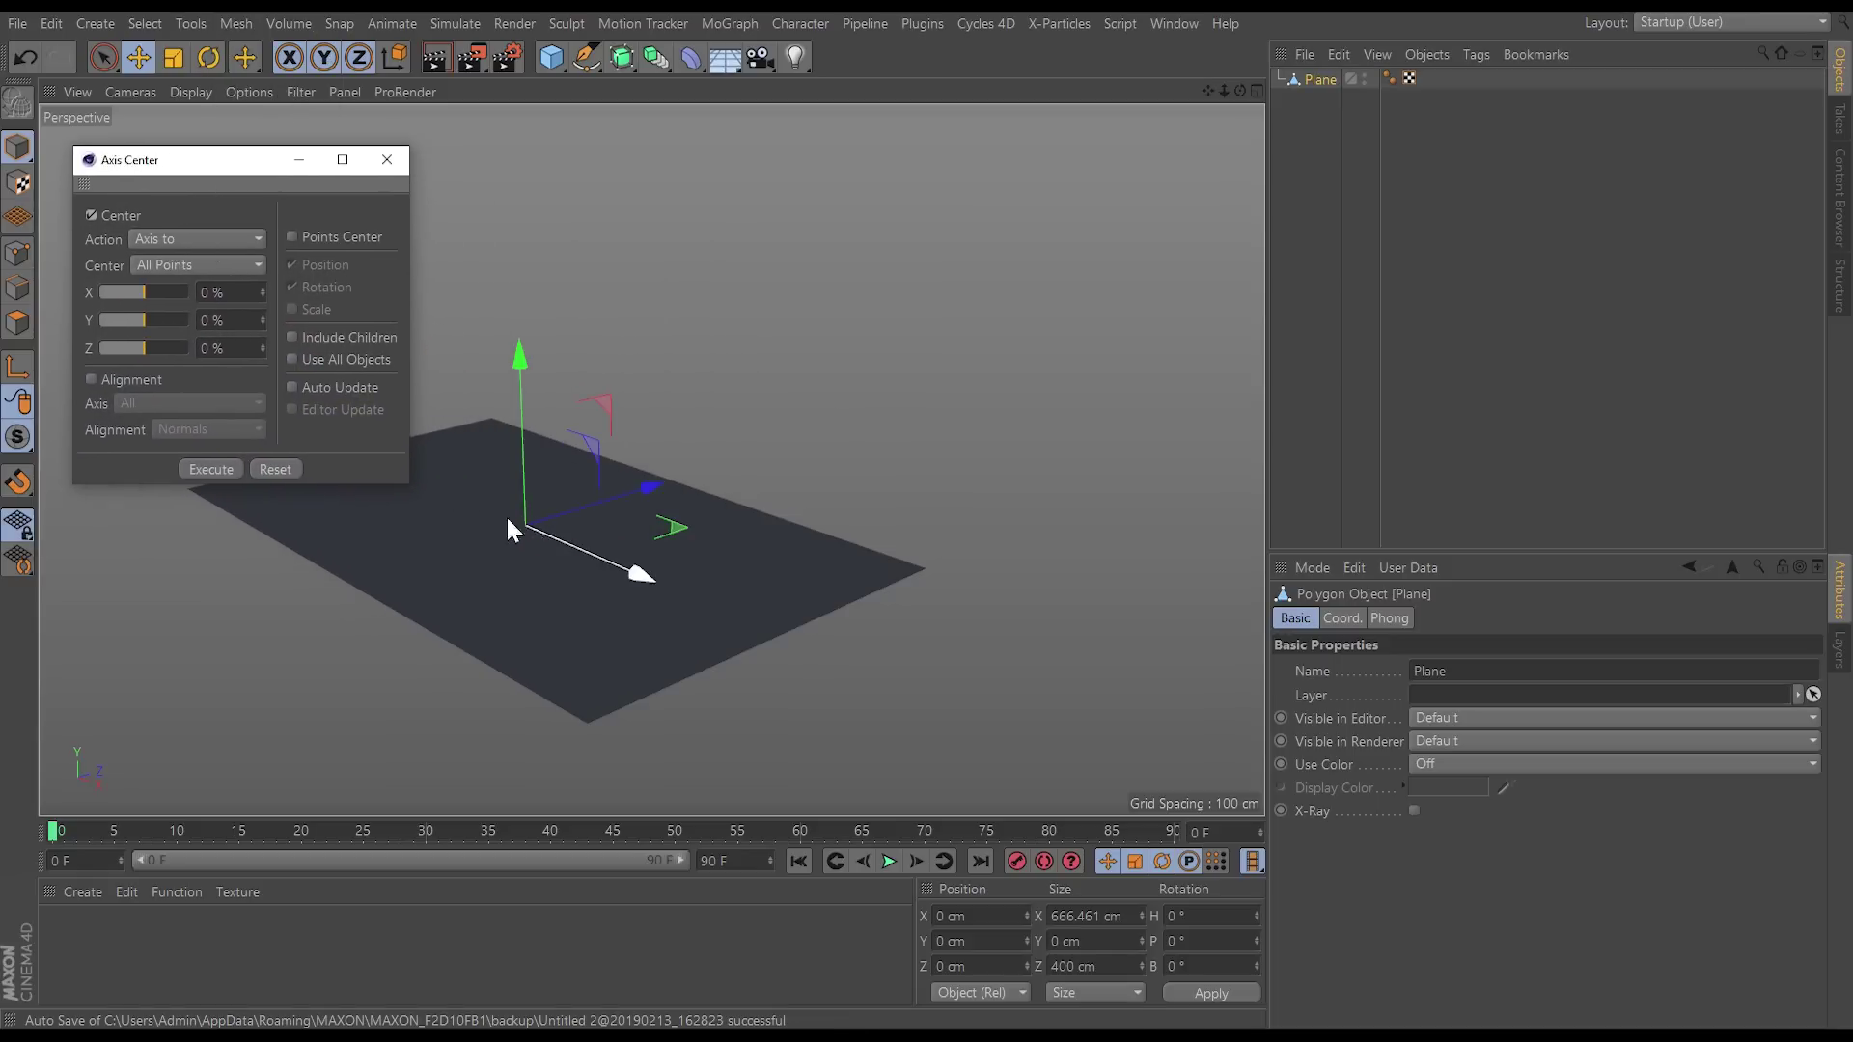
pyautogui.moveTo(142, 349); pyautogui.dragTo(247, 366)
pyautogui.click(213, 469)
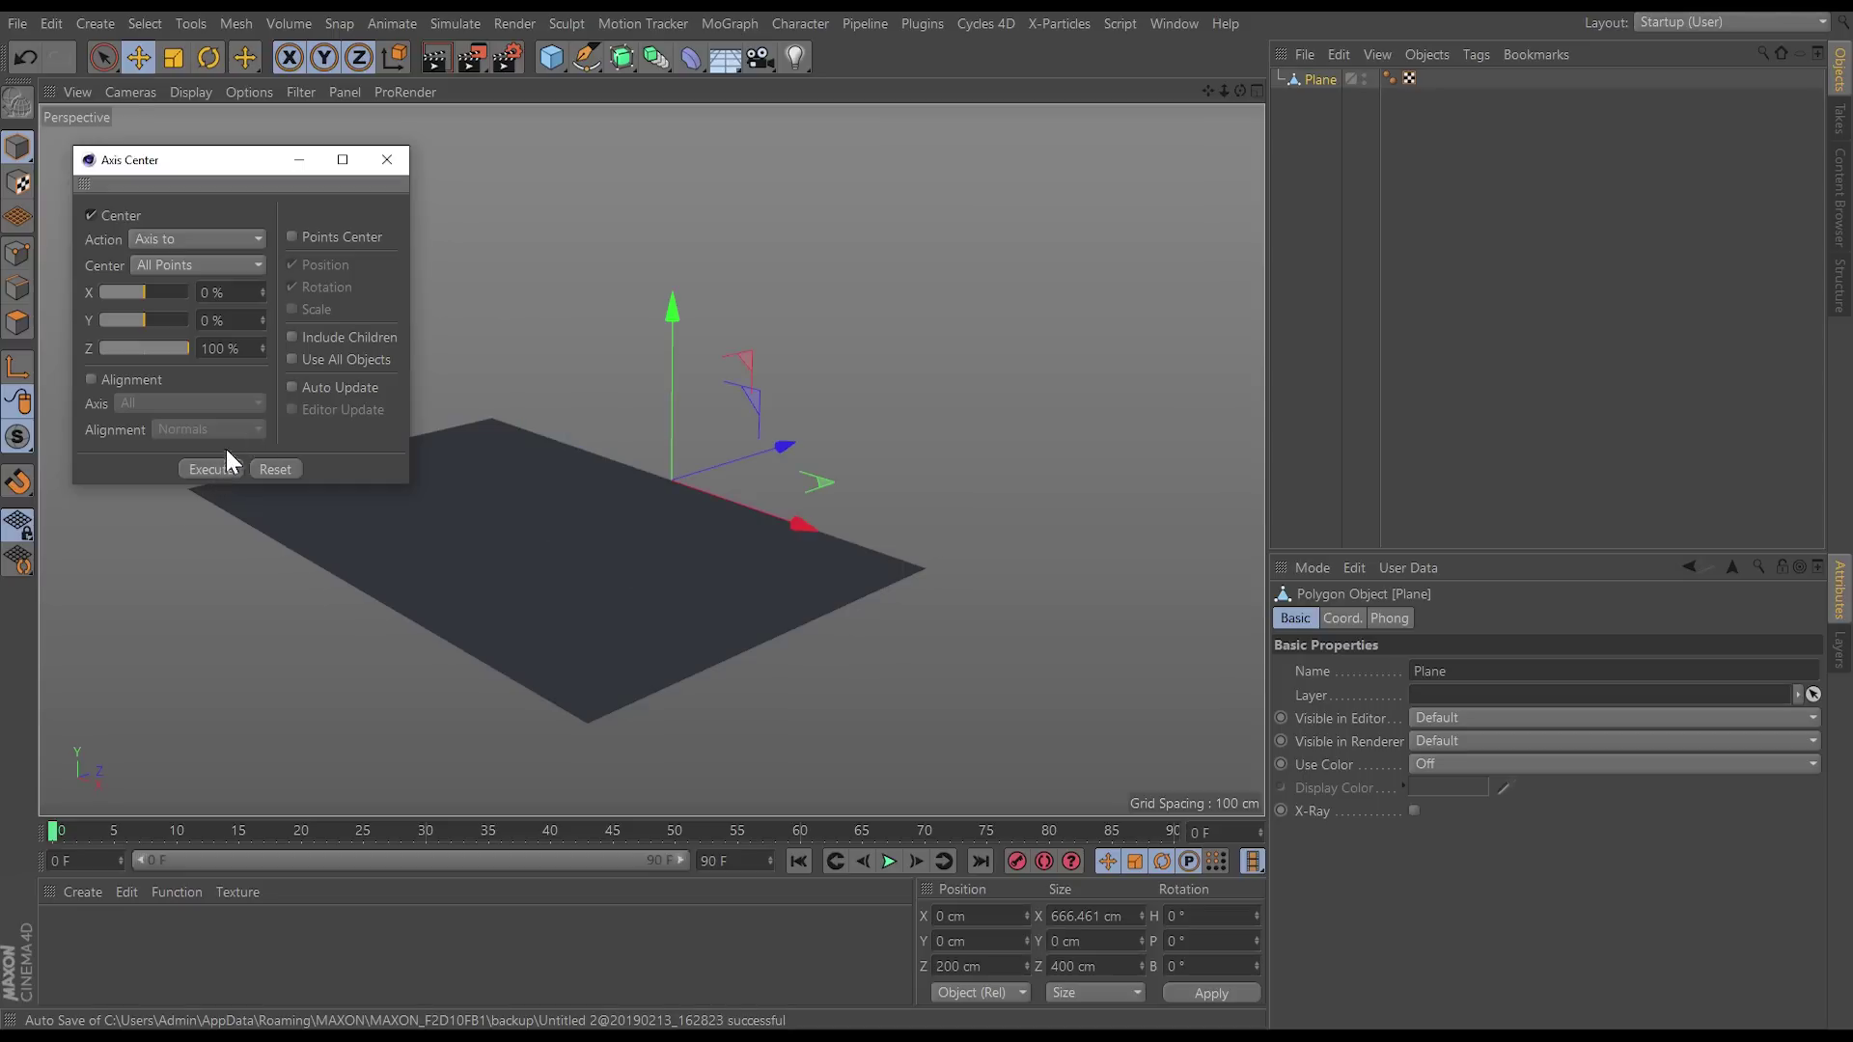
pyautogui.click(386, 160)
# Step: Create a copy of the plane rotated about its edge axis to a pitch of about -133°, forming a tilted ramp
pyautogui.keyDown('alt'); pyautogui.moveTo(658, 502); pyautogui.dragTo(652, 508); pyautogui.keyUp('alt')
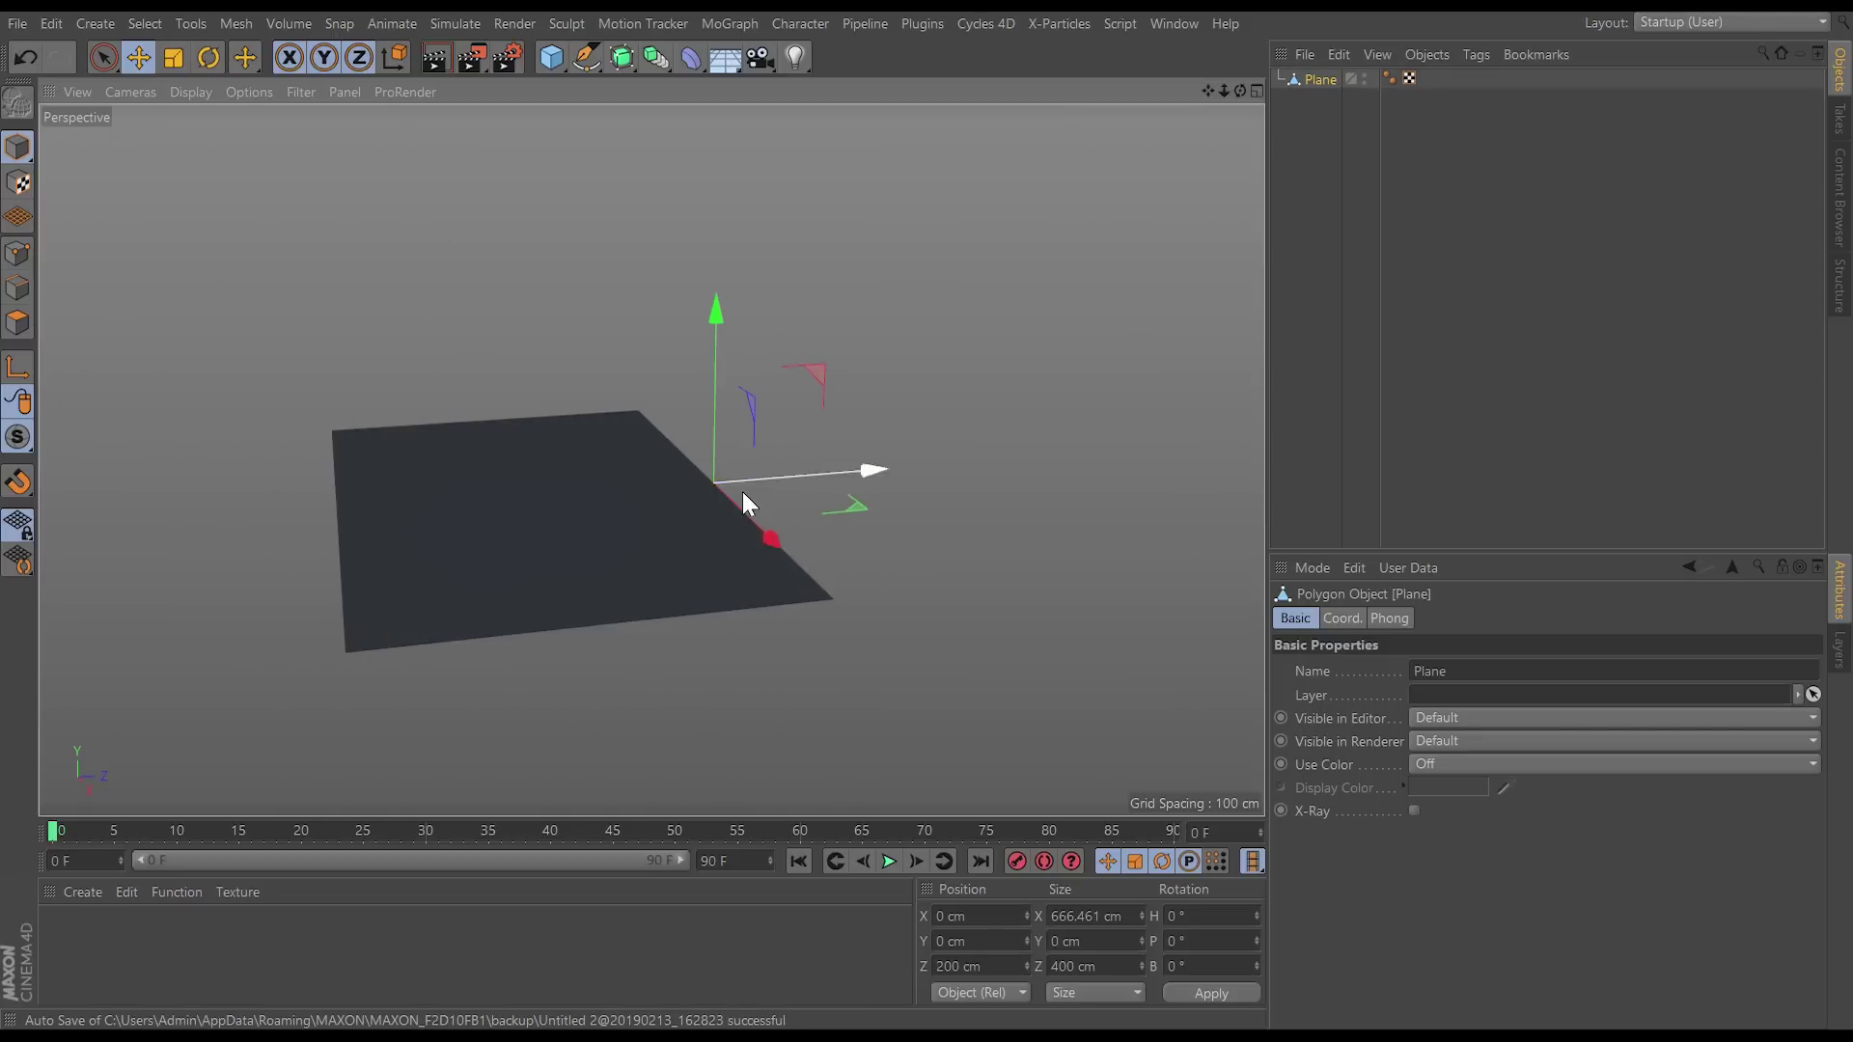
pyautogui.press('r')
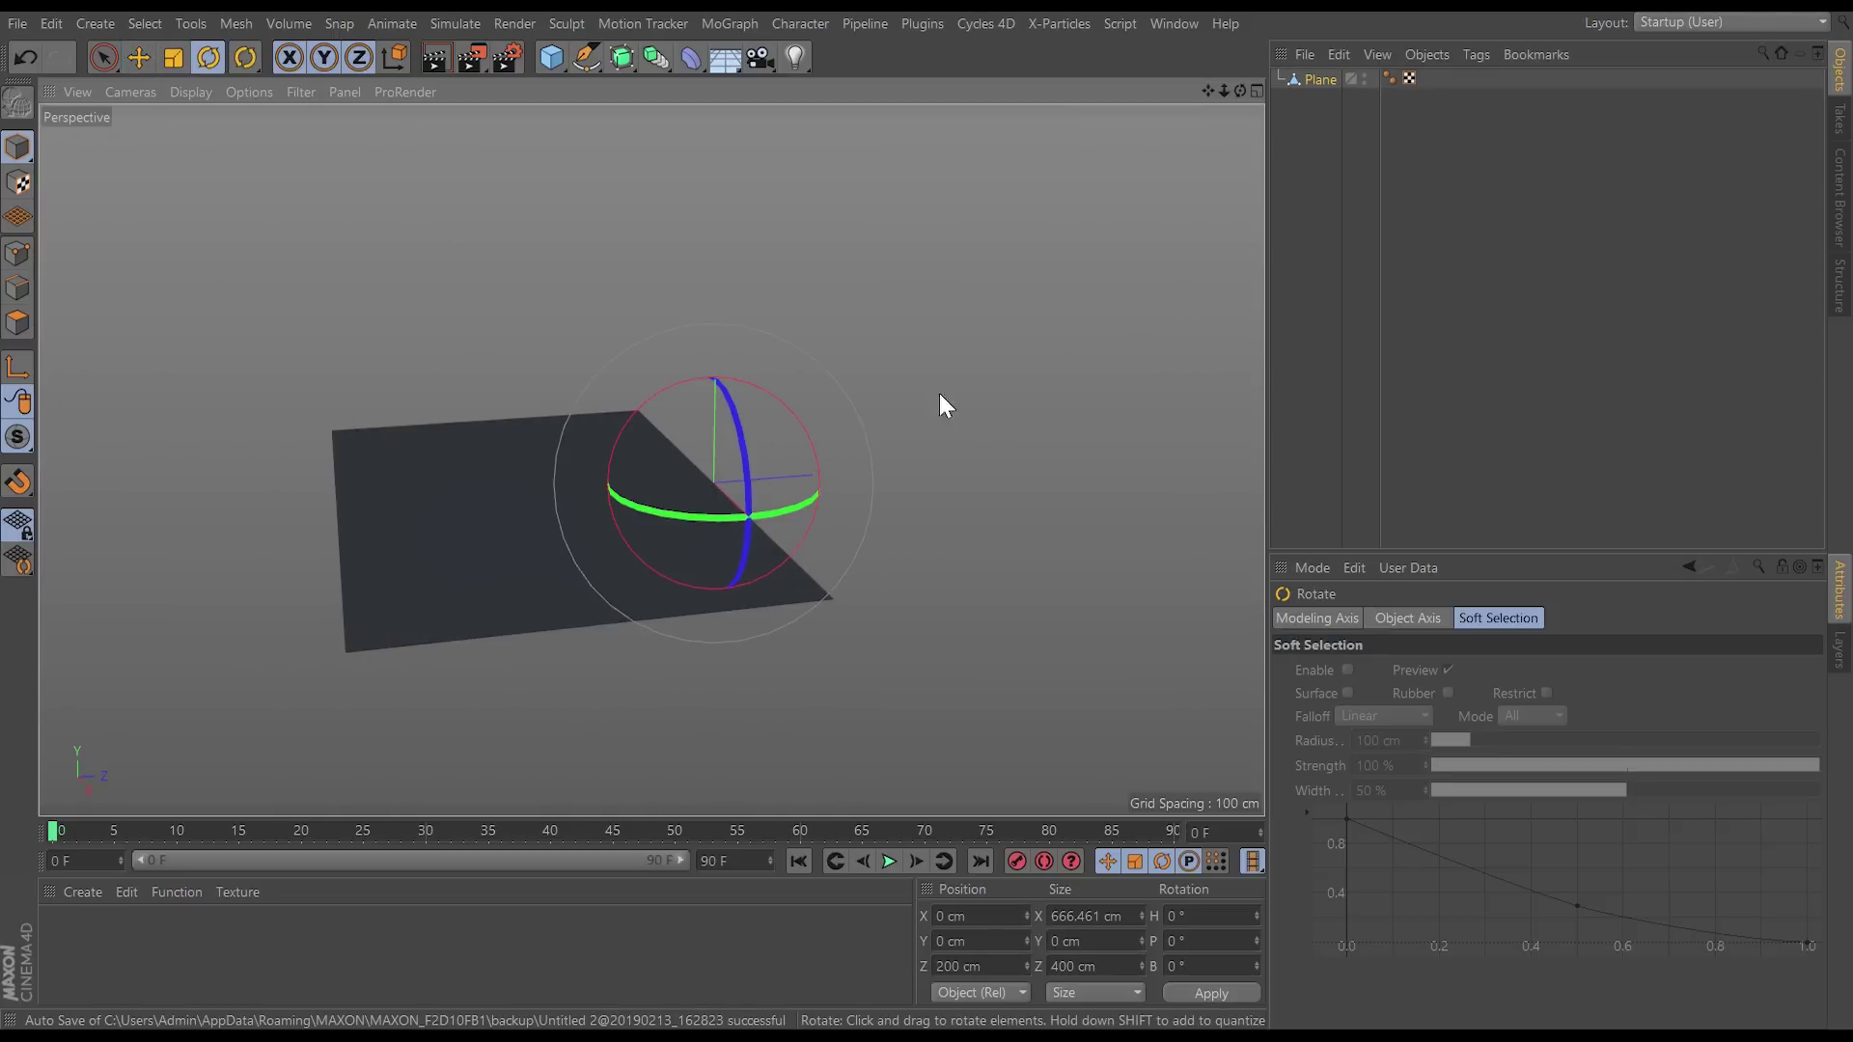
pyautogui.moveTo(782, 404); pyautogui.dragTo(818, 432)
pyautogui.hotkey('ctrl', 'z')
pyautogui.keyDown('alt'); pyautogui.moveTo(1074, 288); pyautogui.dragTo(1245, 240); pyautogui.keyUp('alt')
pyautogui.click(1320, 79)
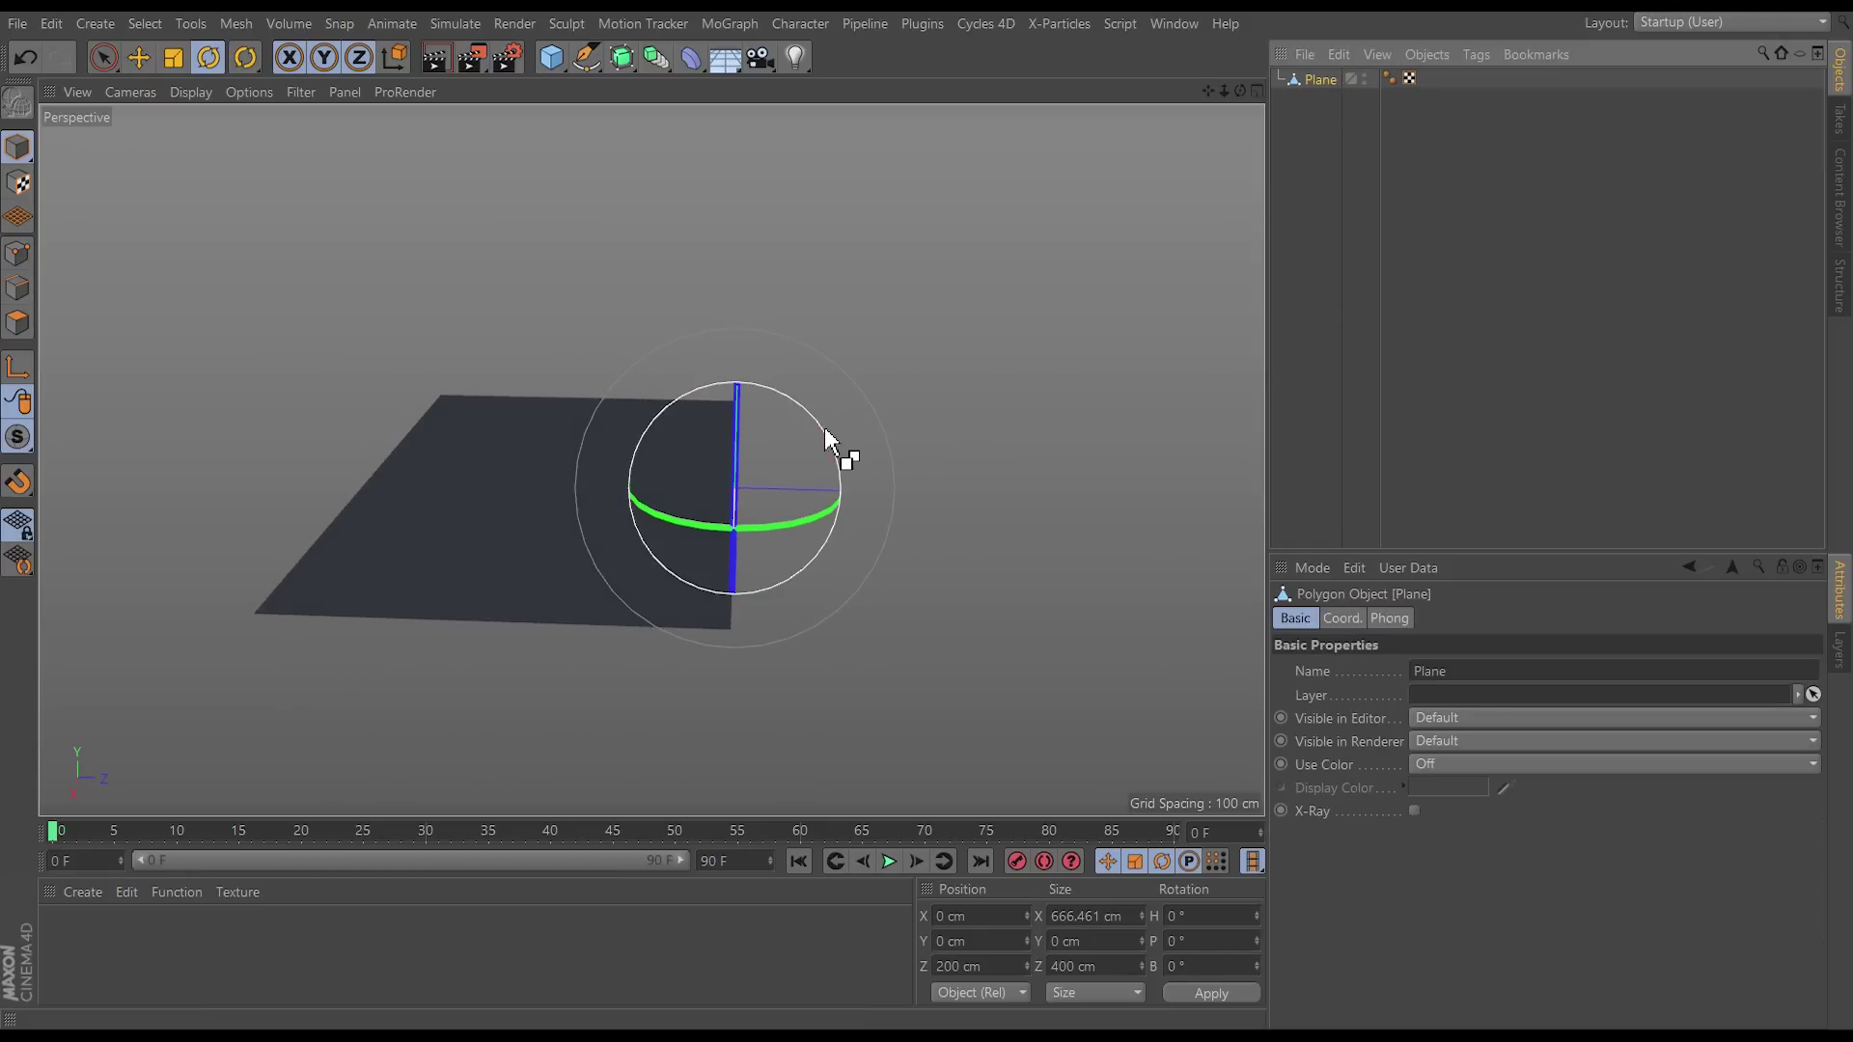
pyautogui.keyDown('ctrl'); pyautogui.moveTo(828, 432); pyautogui.dragTo(726, 583); pyautogui.keyUp('ctrl')
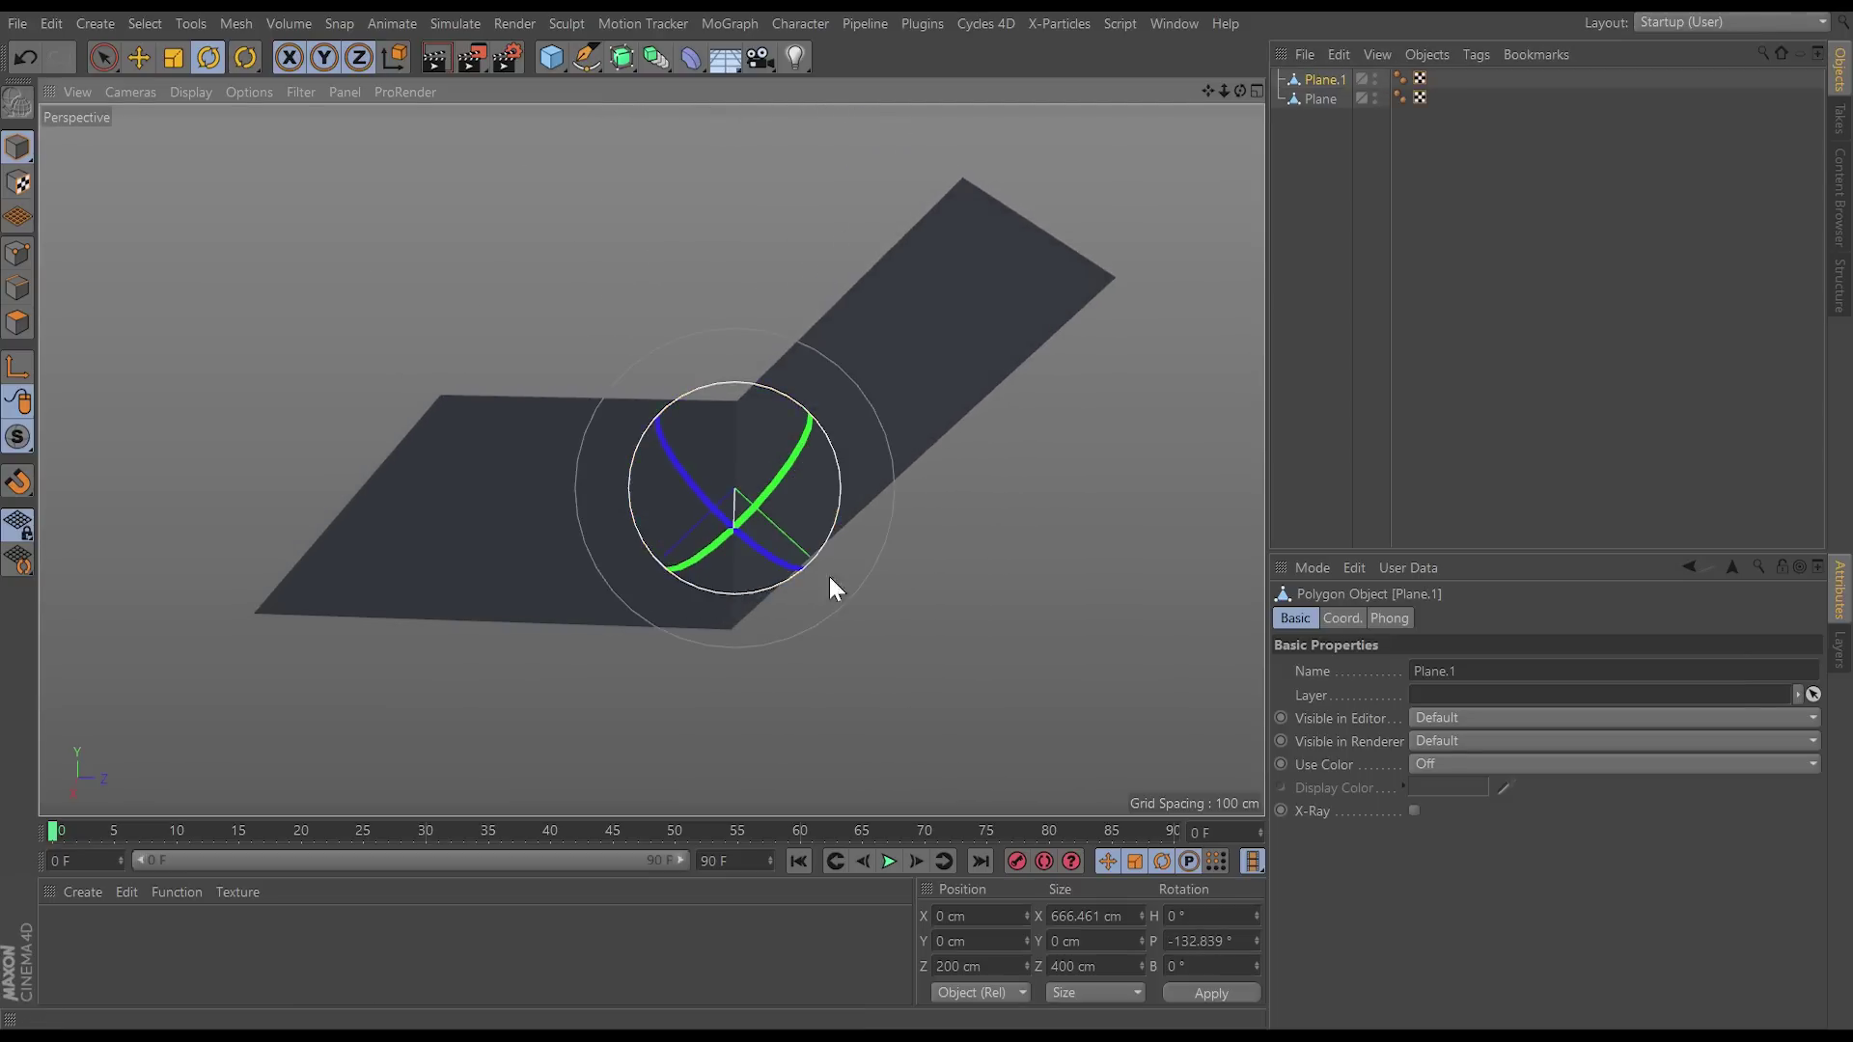
pyautogui.keyDown('alt'); pyautogui.moveTo(832, 454); pyautogui.dragTo(431, 482); pyautogui.keyUp('alt')
pyautogui.click(1334, 190)
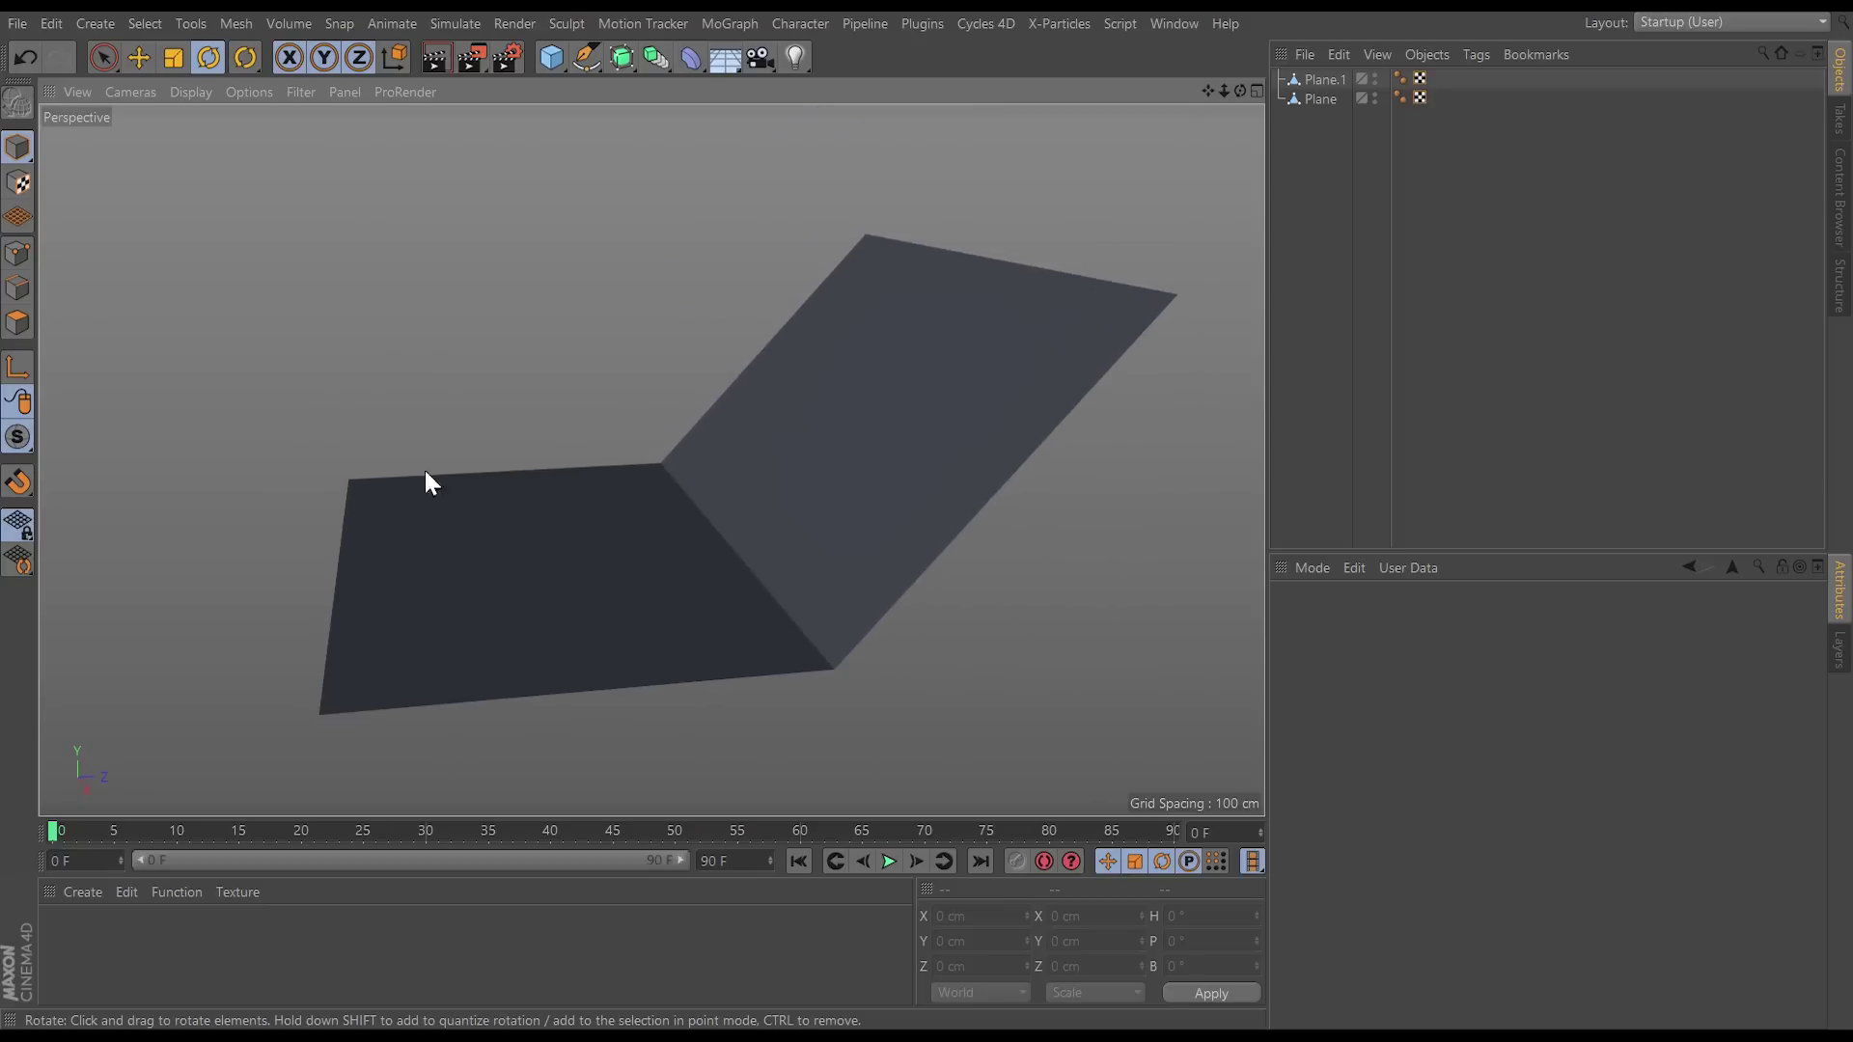
# Step: Select all polygons of both planes in polygon mode to compare the directions of their normals
pyautogui.click(17, 323)
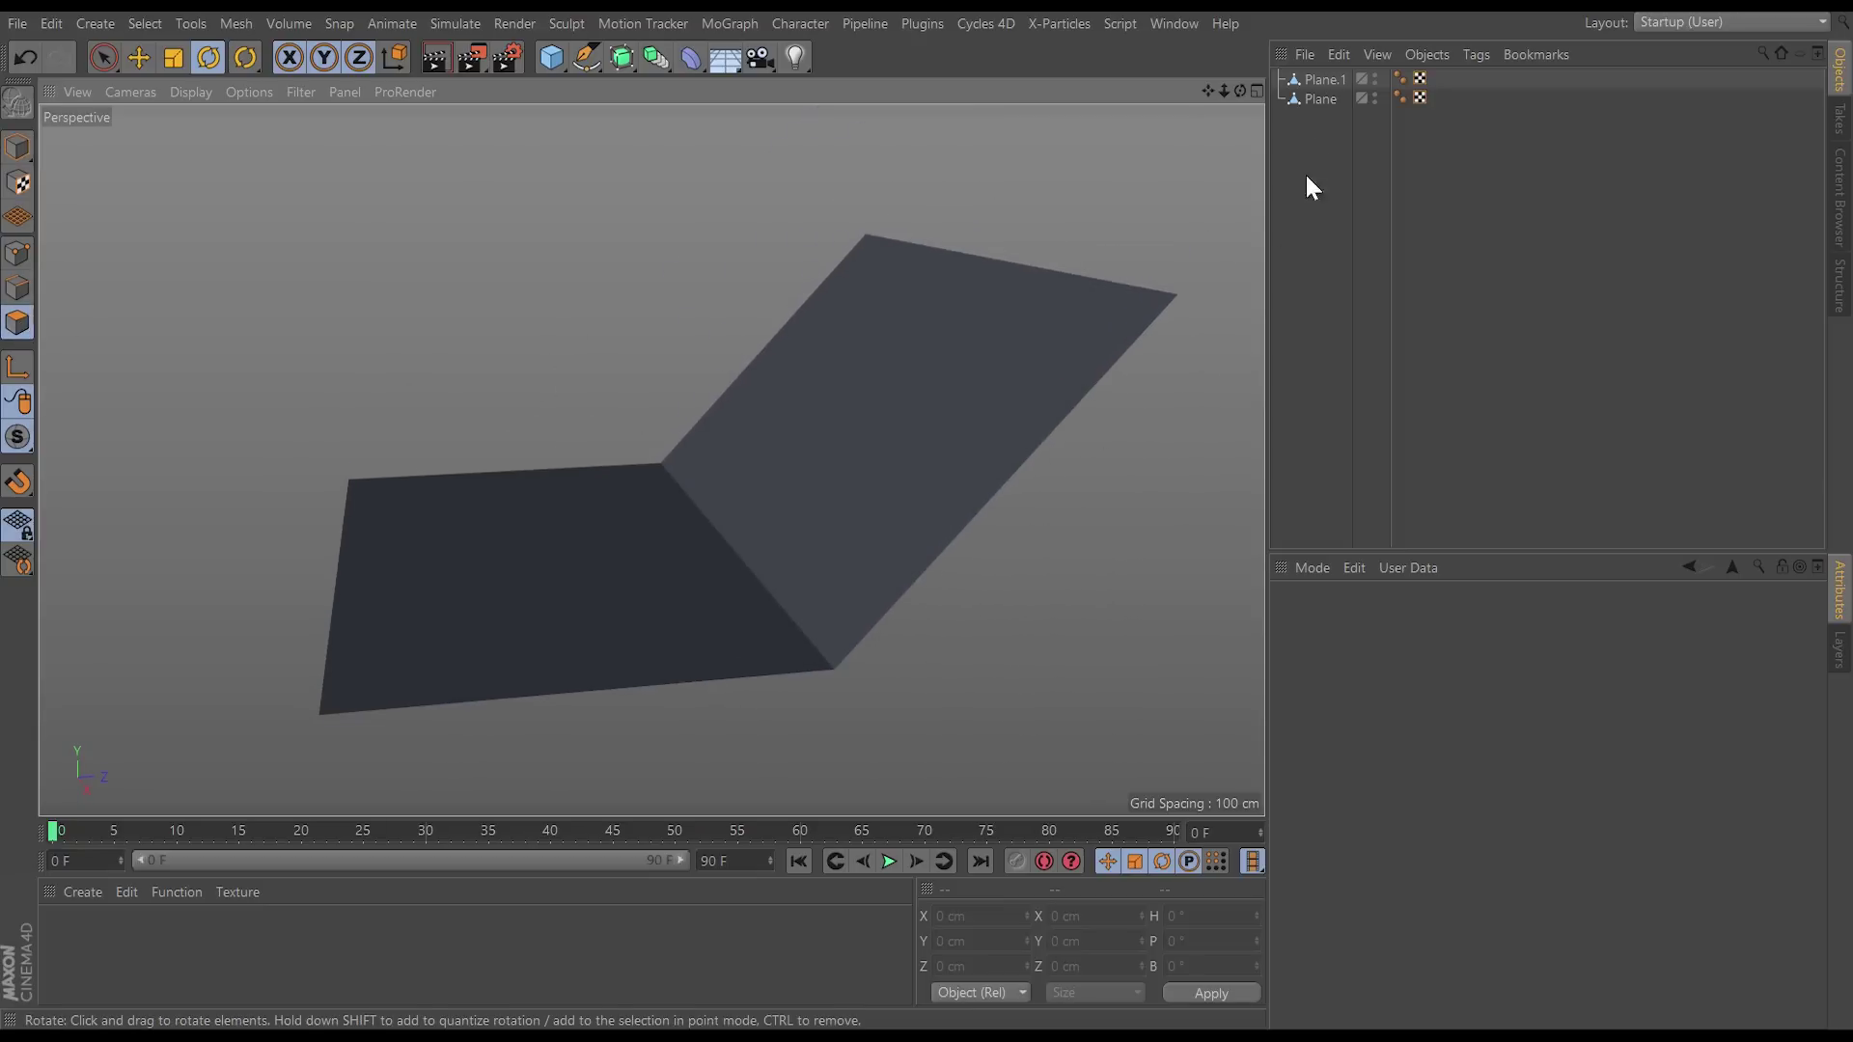
pyautogui.click(1321, 100)
pyautogui.keyDown('shift'); pyautogui.click(1323, 80); pyautogui.keyUp('shift')
pyautogui.hotkey('ctrl', 'a')
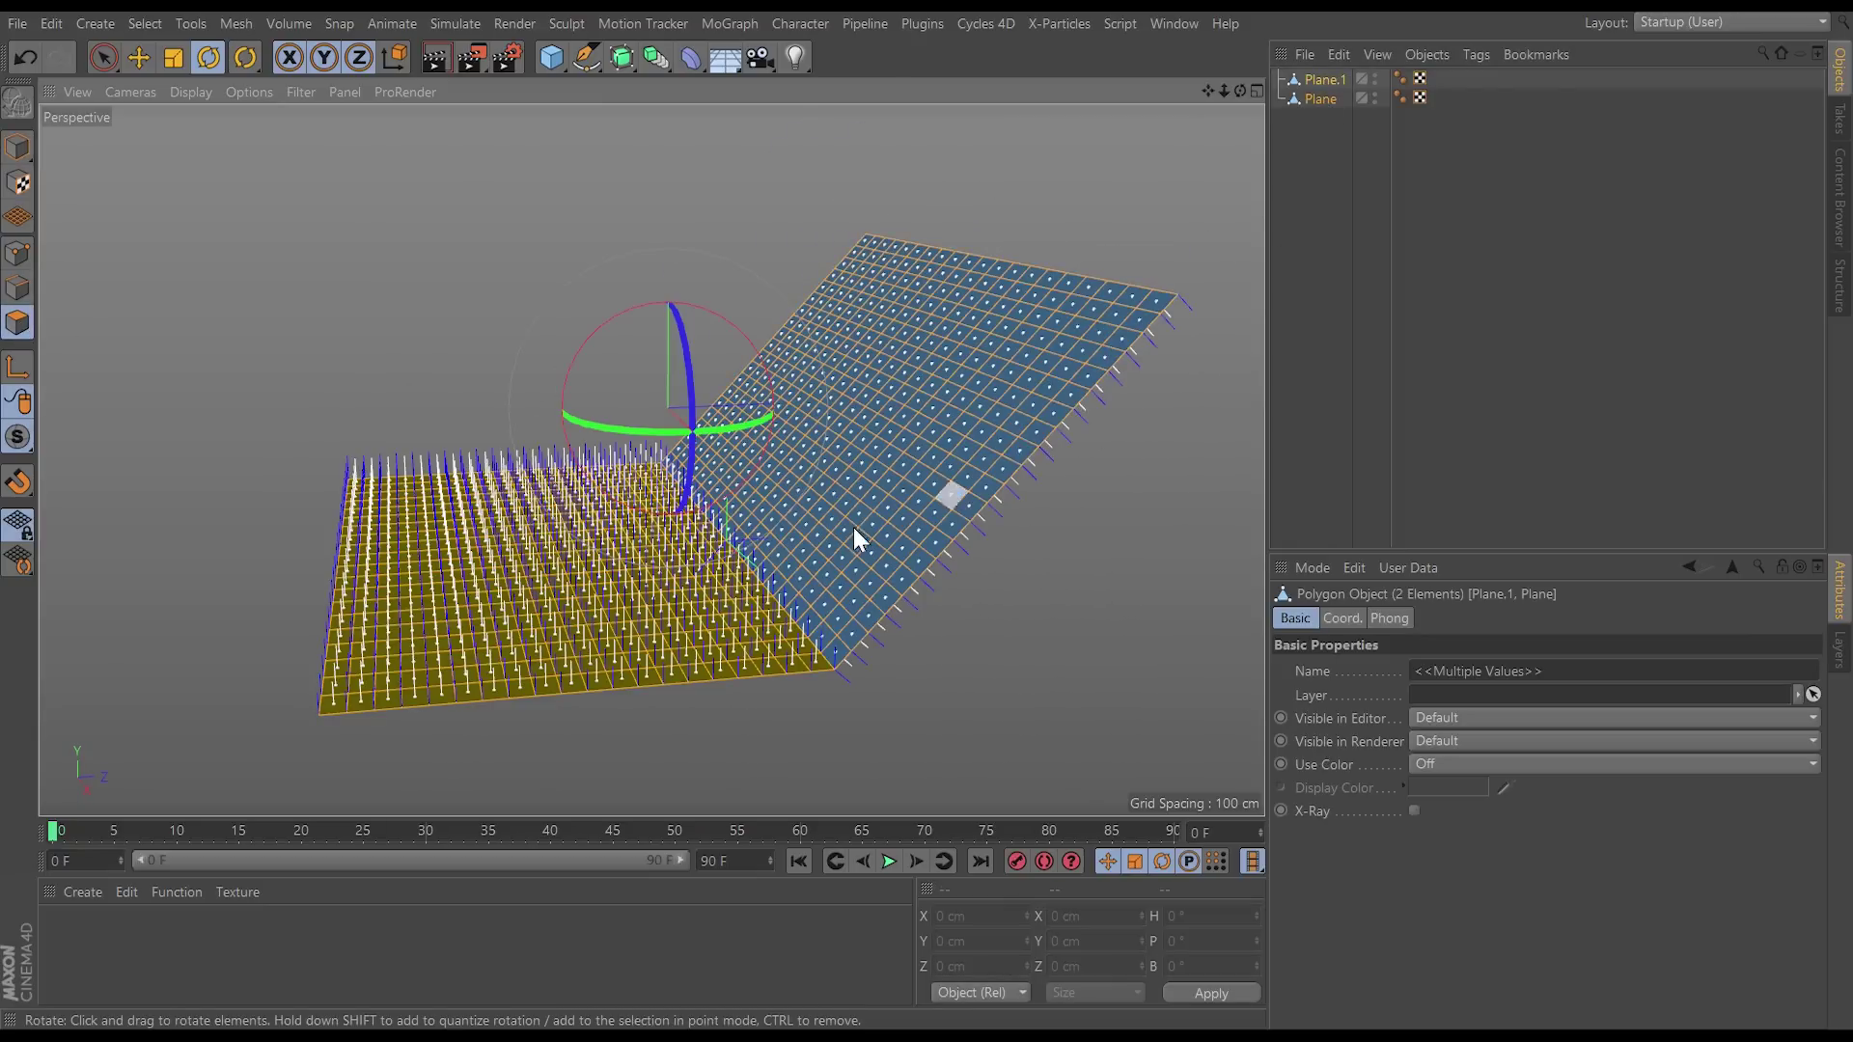
pyautogui.keyDown('alt'); pyautogui.moveTo(940, 470); pyautogui.dragTo(1104, 426); pyautogui.keyUp('alt')
pyautogui.keyDown('alt'); pyautogui.moveTo(1046, 488); pyautogui.dragTo(1104, 442); pyautogui.keyUp('alt')
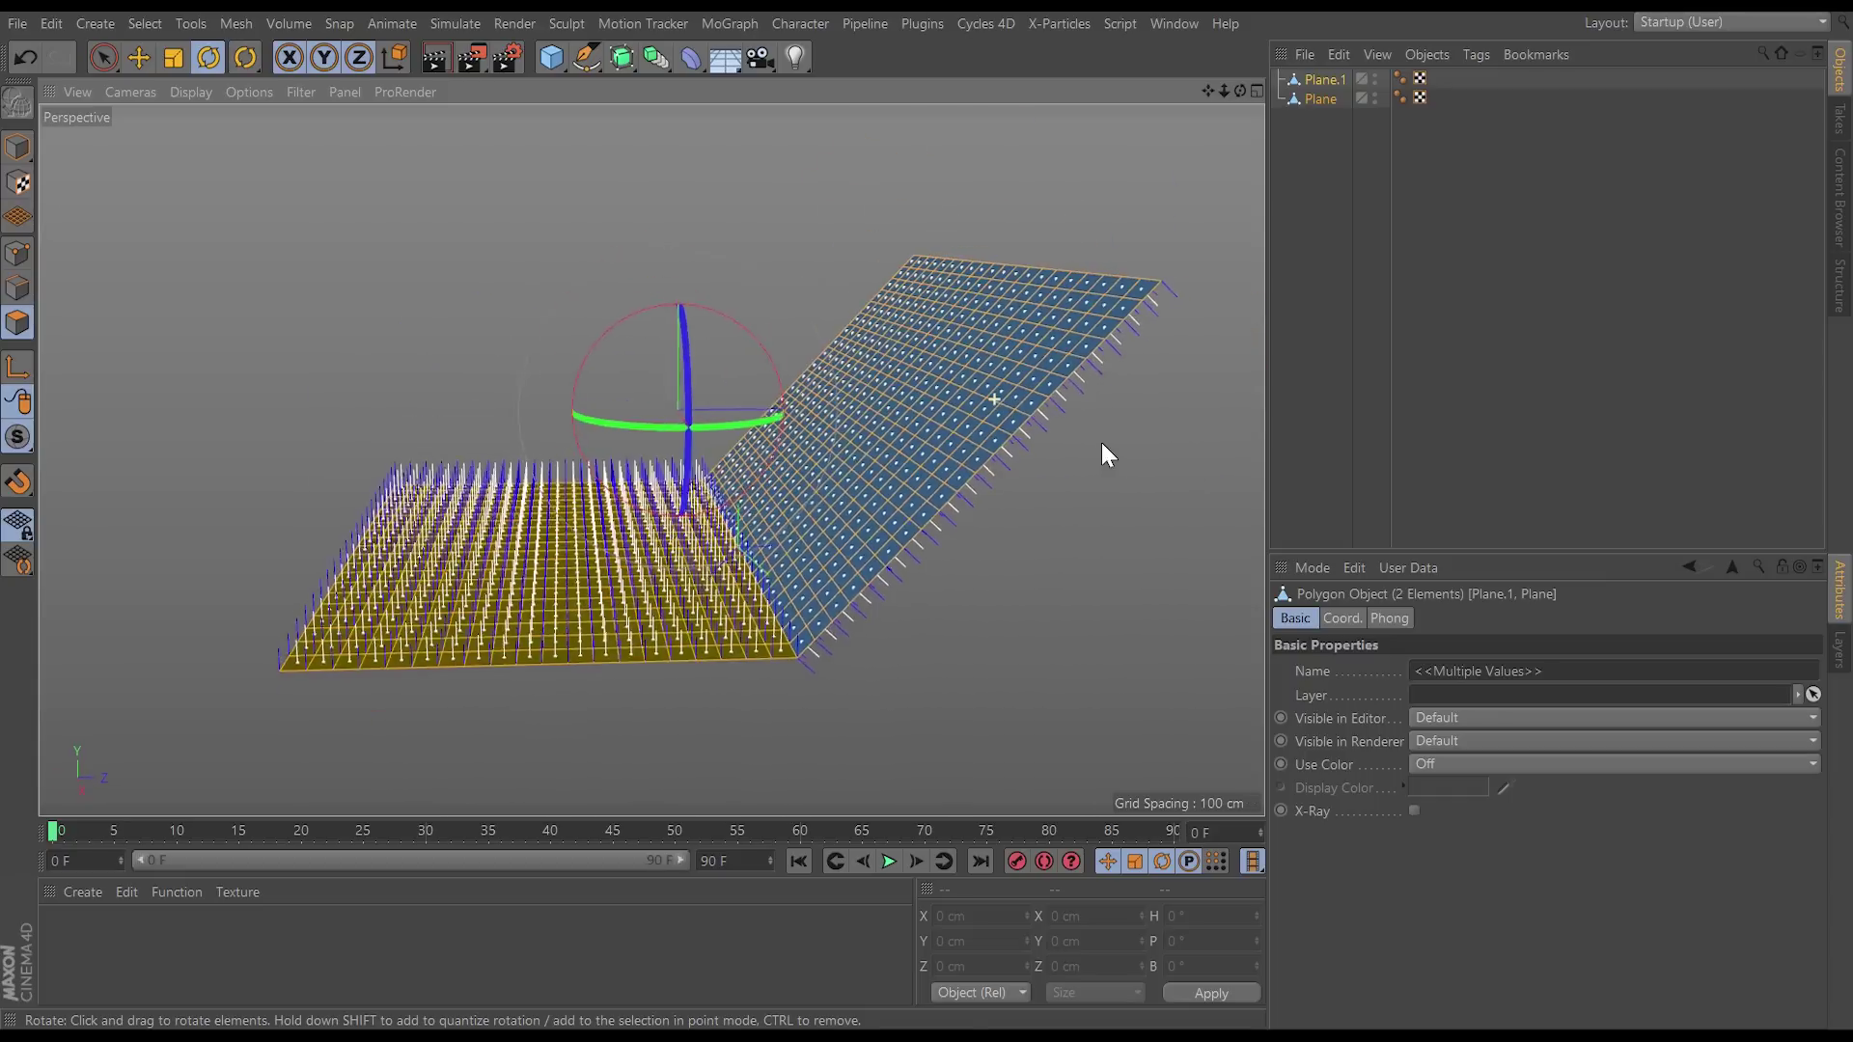
pyautogui.hotkey('ctrl', 'shift', 'a')
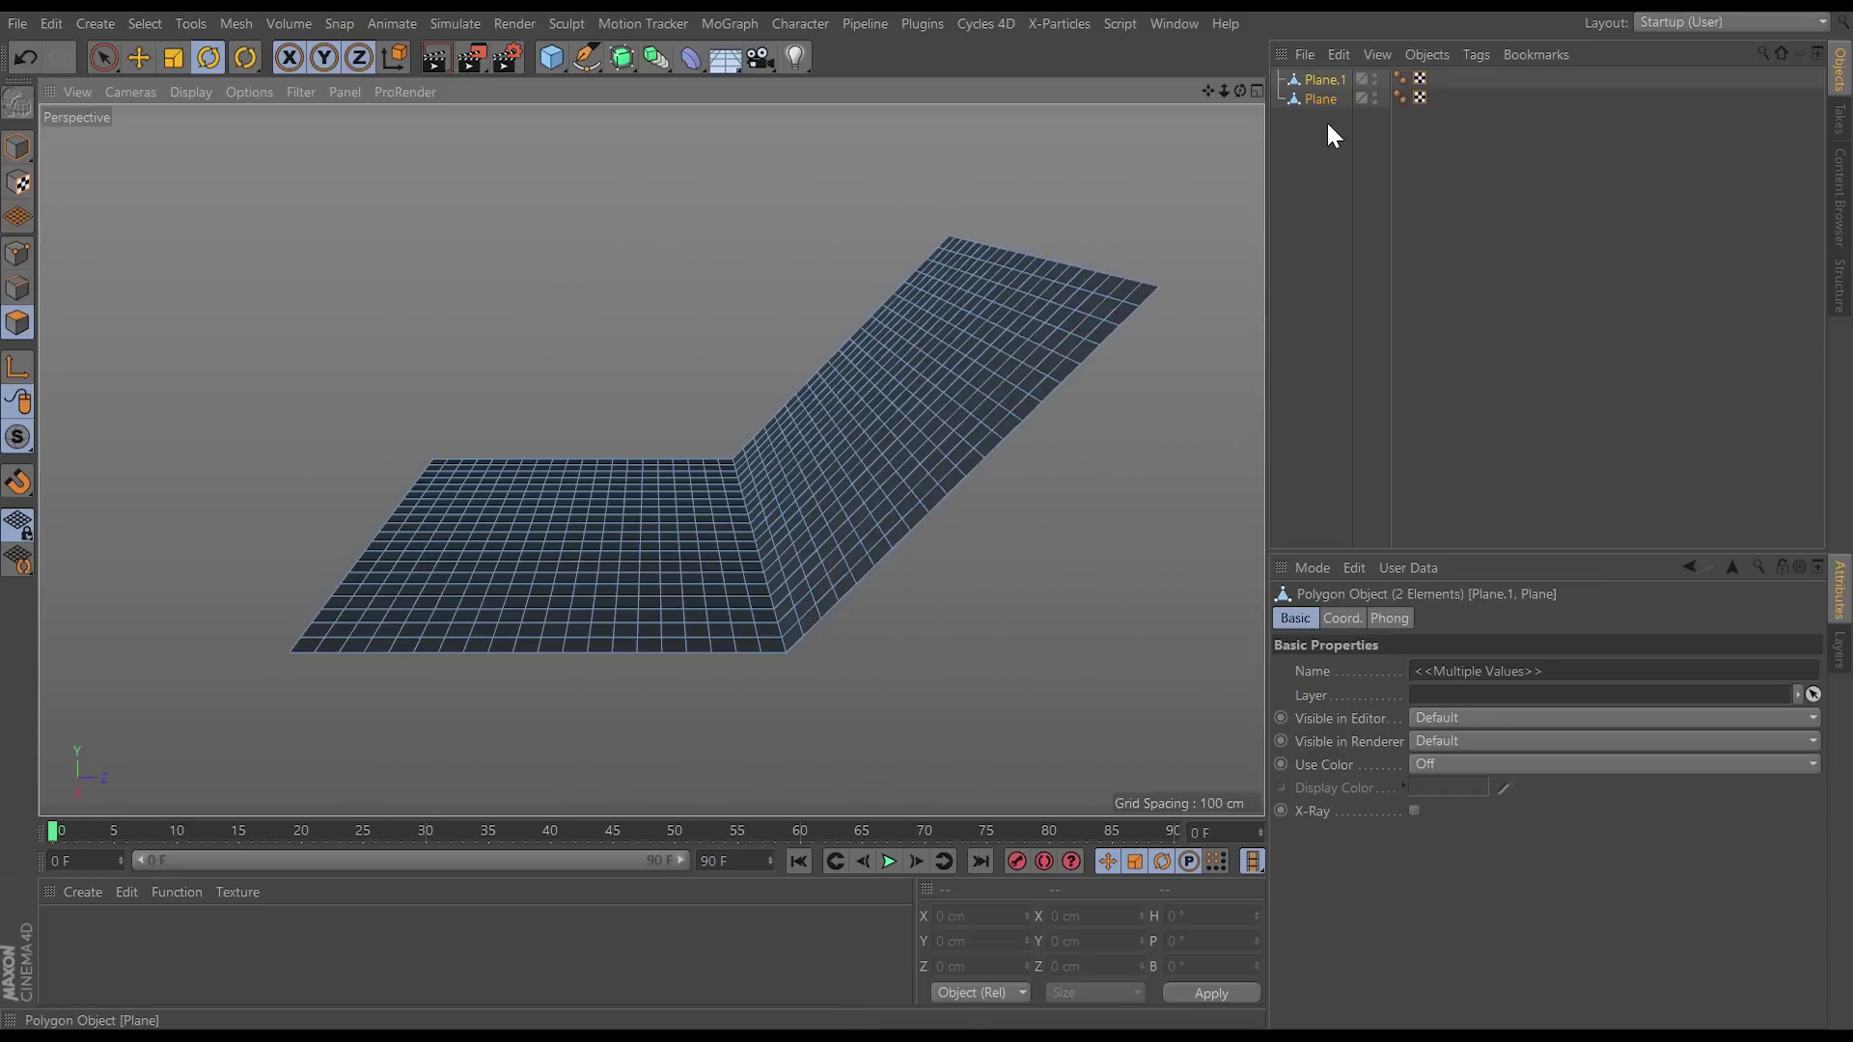
# Step: Reverse the normals of all polygons on the tilted plane
pyautogui.click(1322, 79)
pyautogui.hotkey('ctrl', 'a')
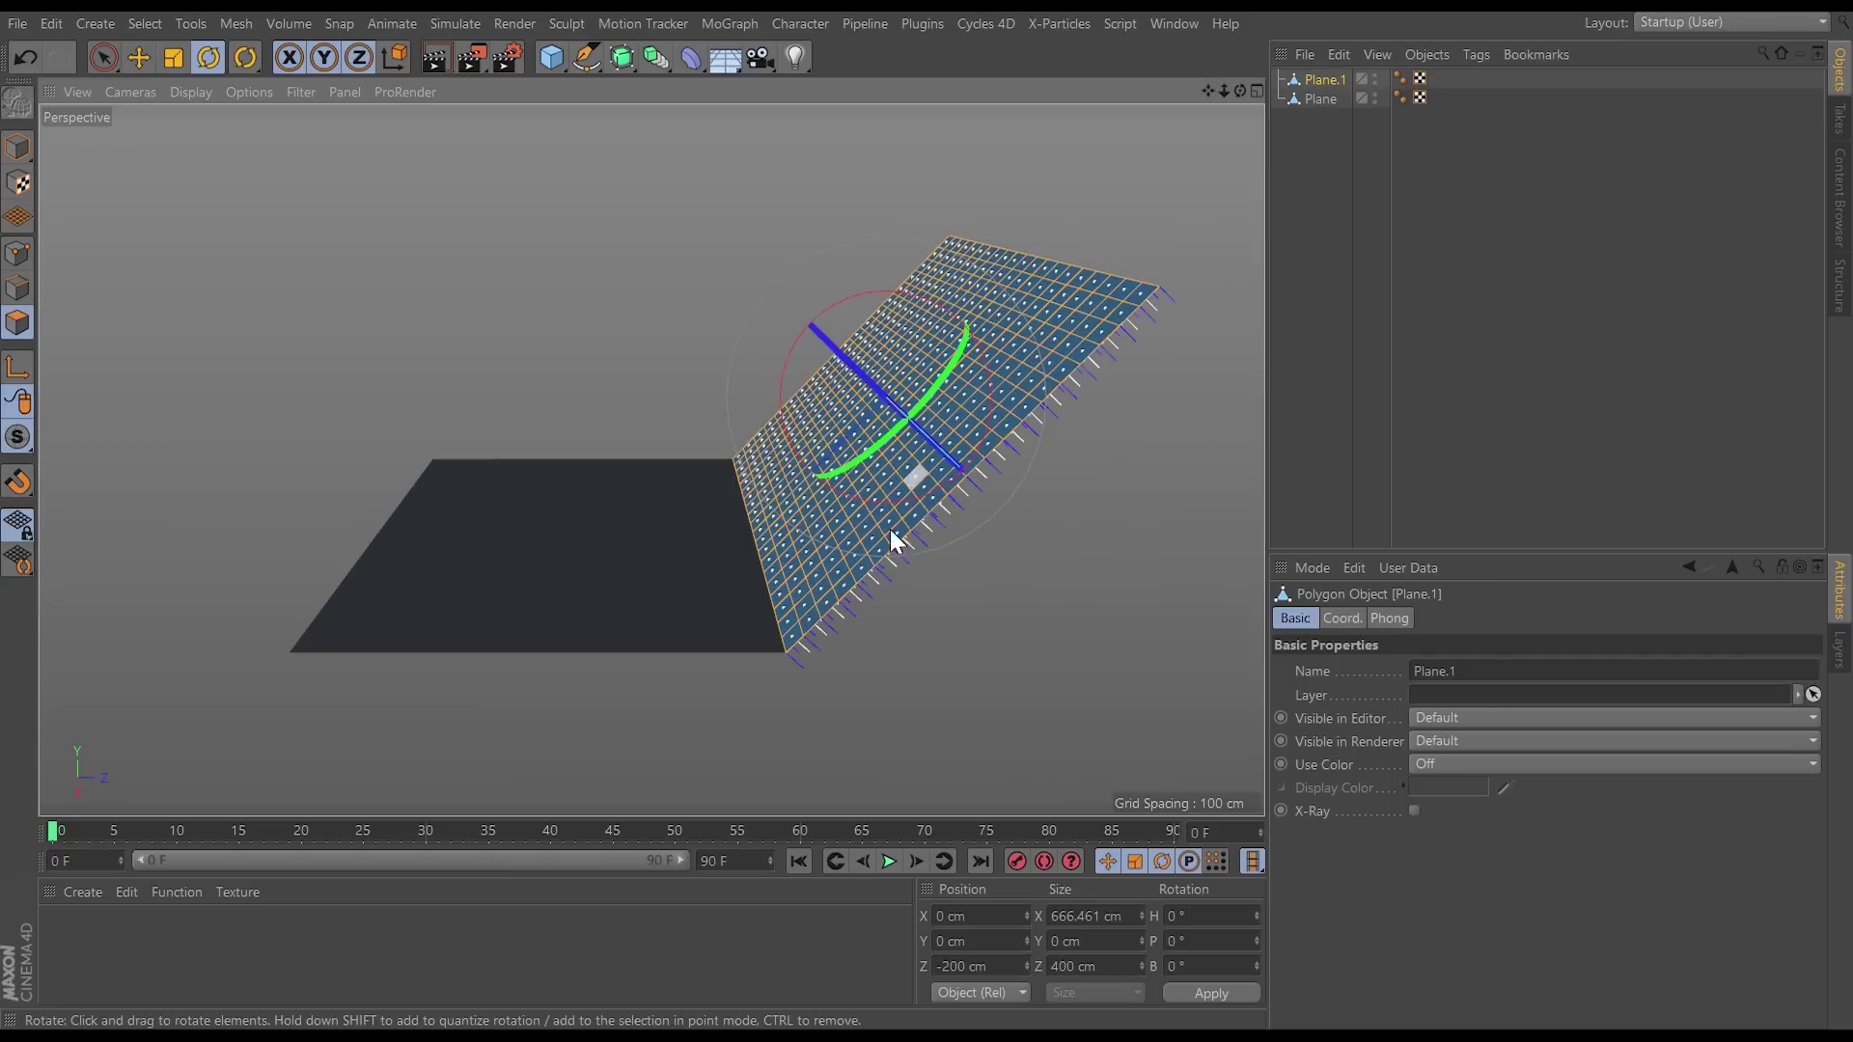
pyautogui.keyDown('alt'); pyautogui.moveTo(890, 494); pyautogui.dragTo(941, 517); pyautogui.keyUp('alt')
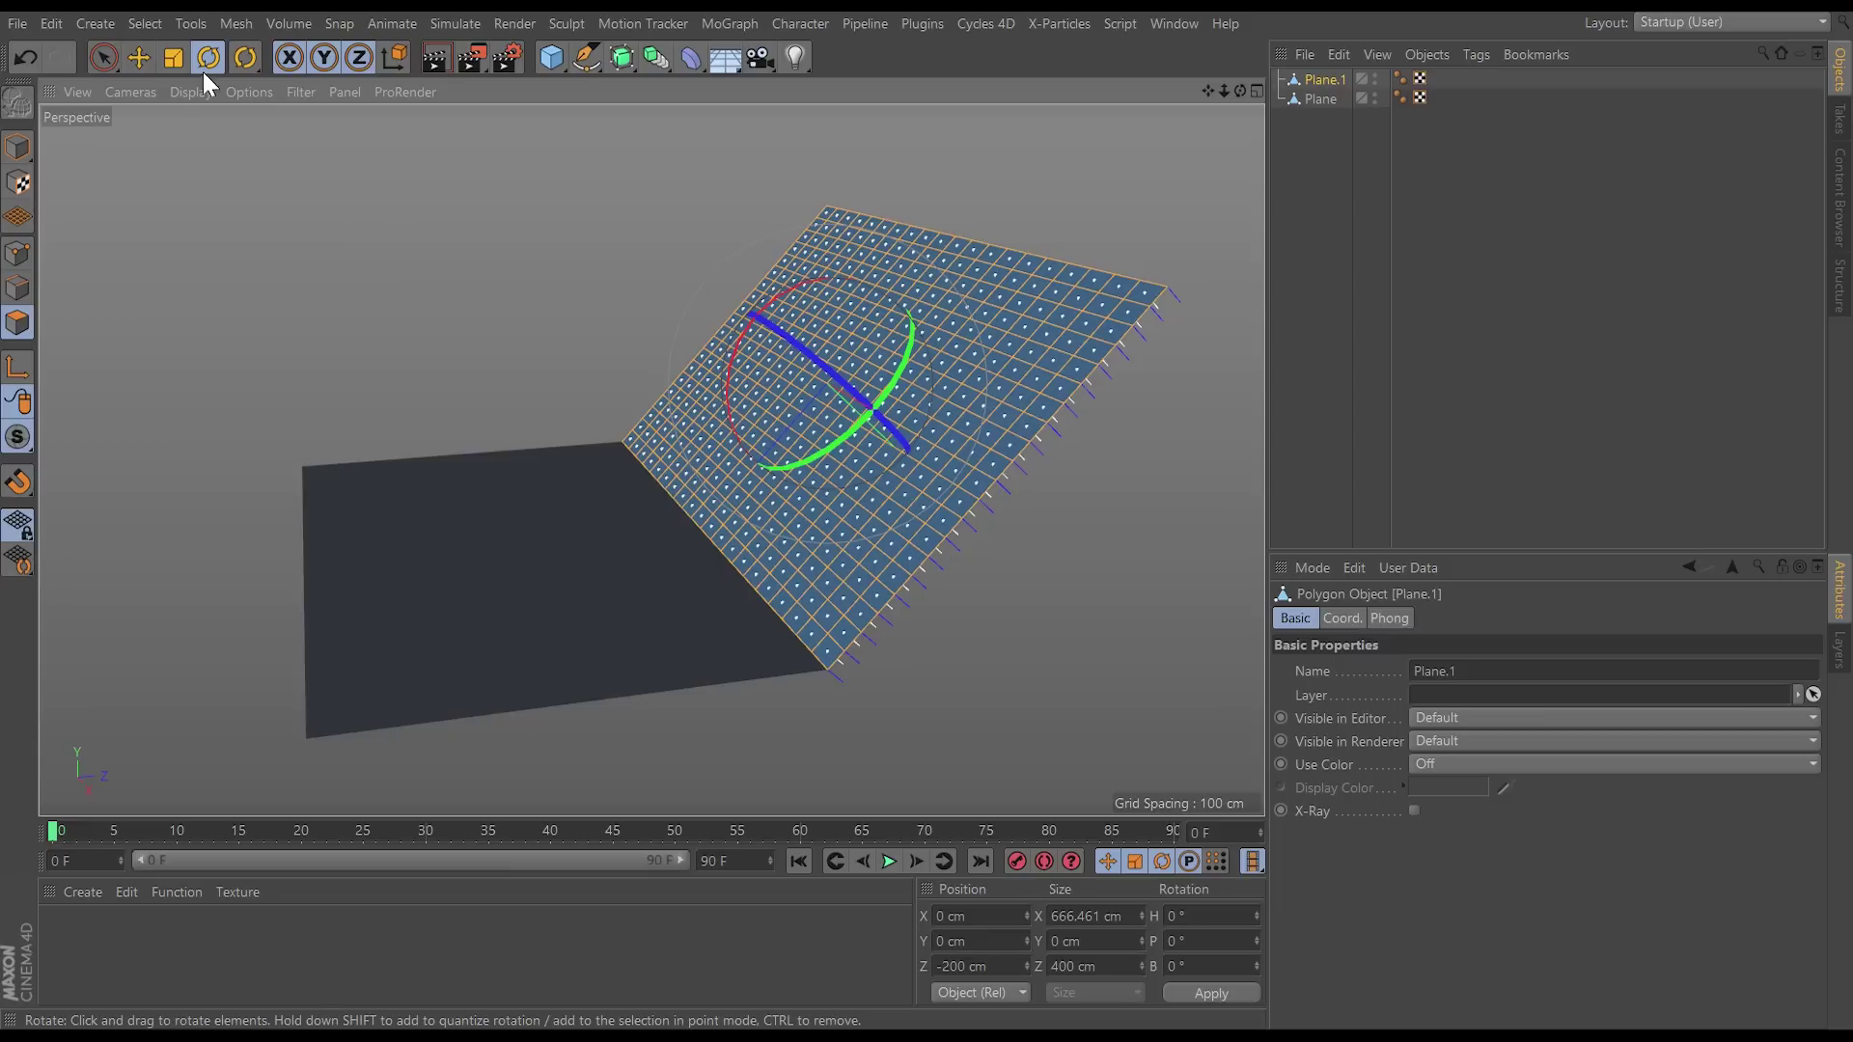
pyautogui.click(224, 21)
pyautogui.moveTo(293, 230)
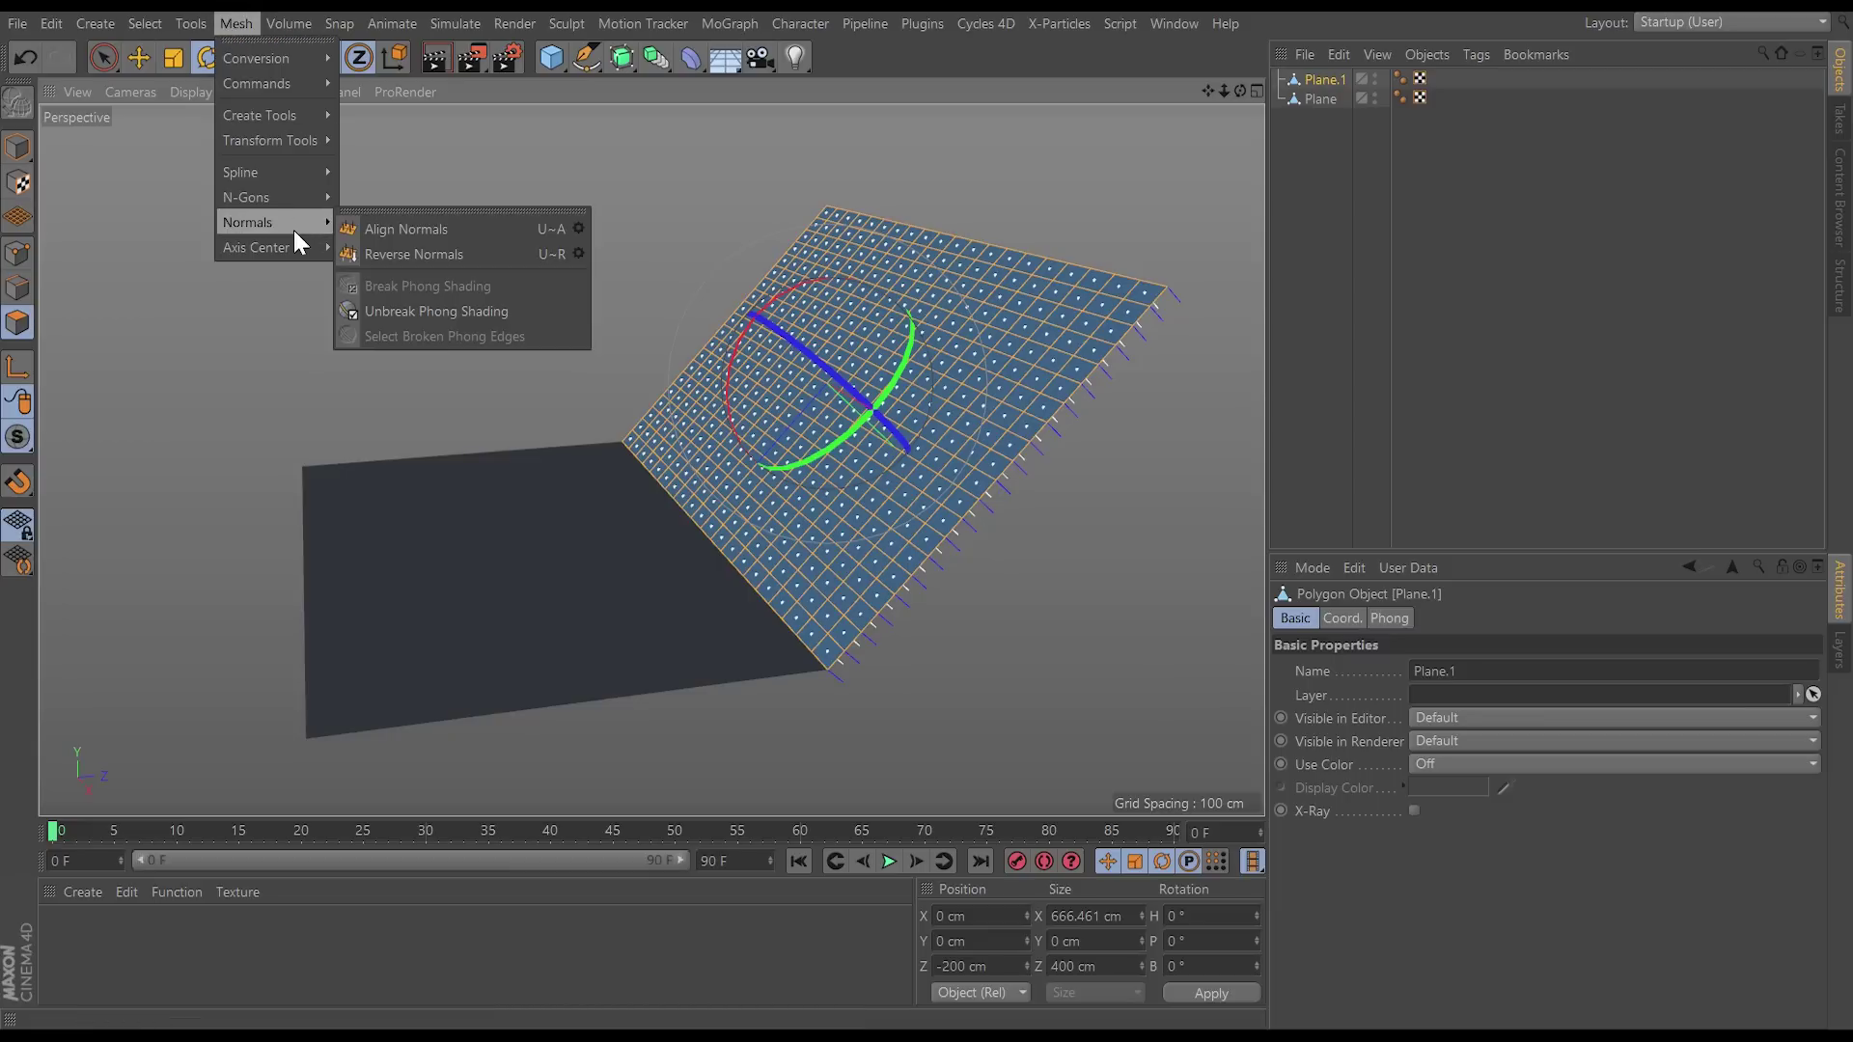
pyautogui.click(391, 253)
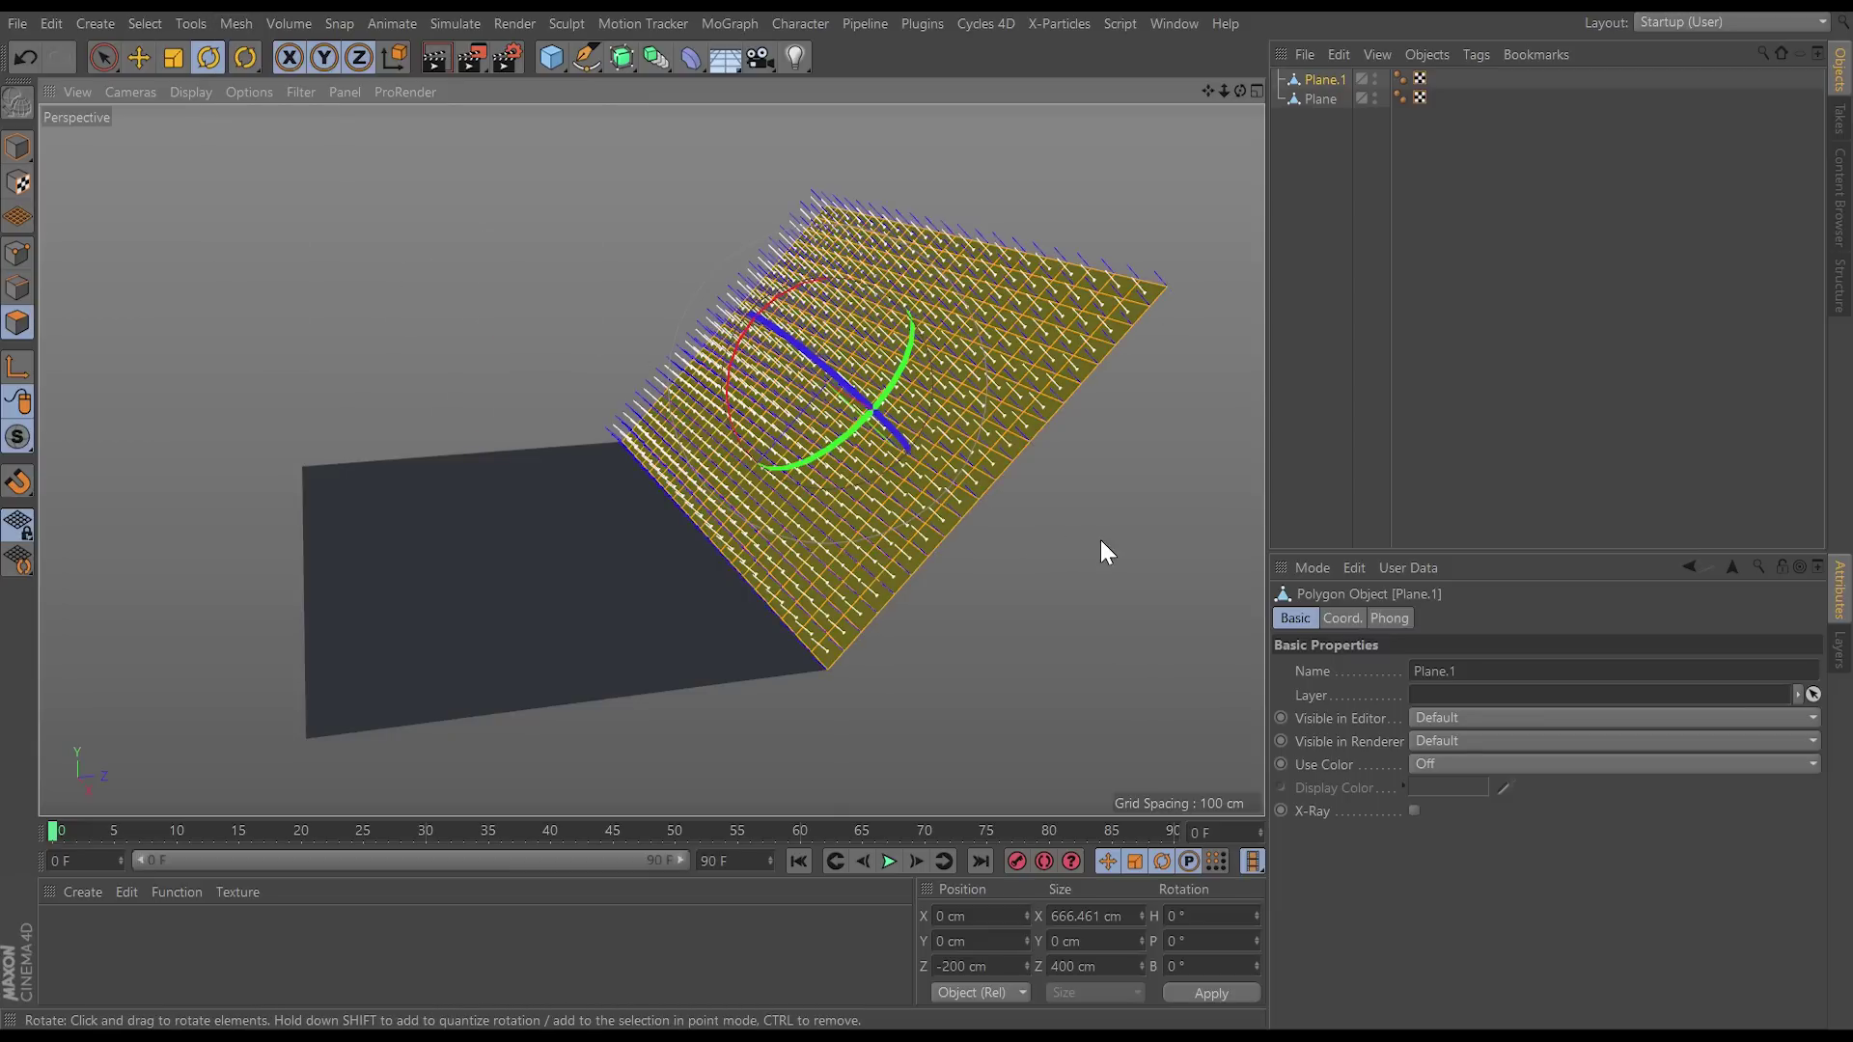
pyautogui.click(1307, 384)
# Step: Add an X-Particles system with an emitter to the scene
pyautogui.keyDown('alt'); pyautogui.moveTo(1065, 444); pyautogui.dragTo(840, 485); pyautogui.keyUp('alt')
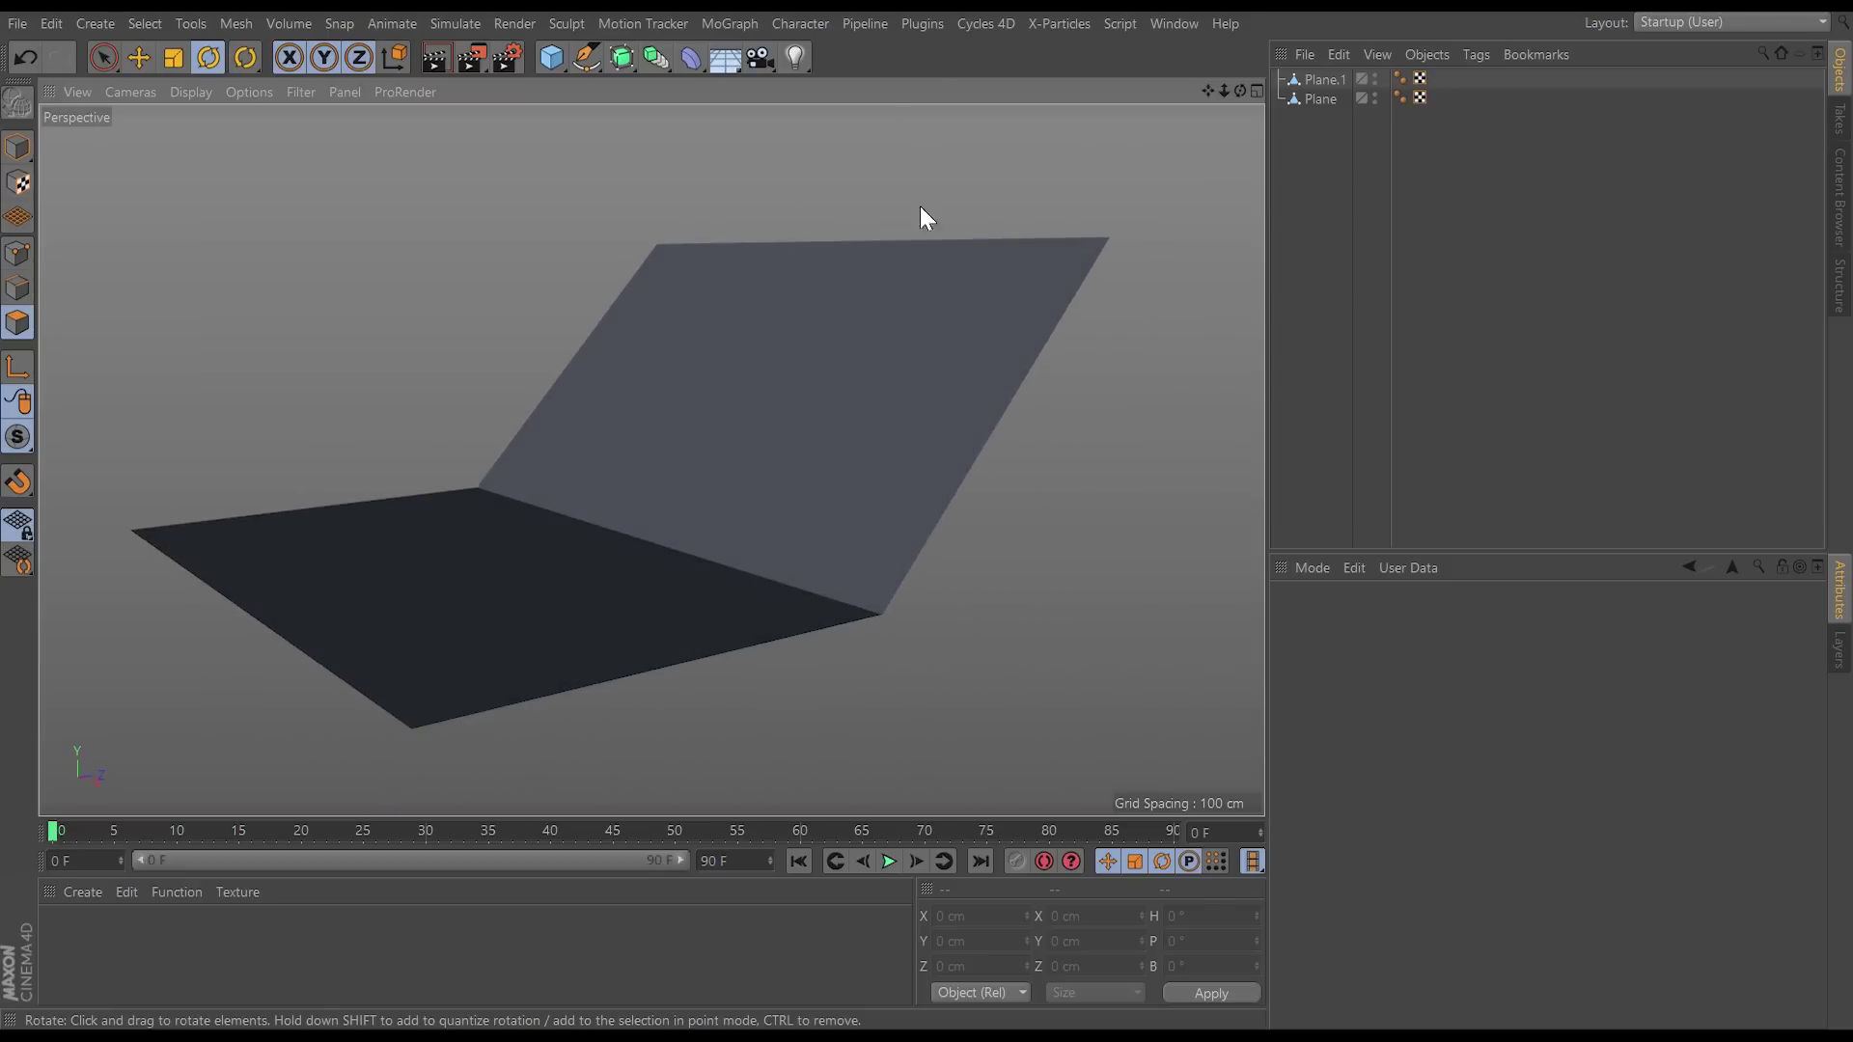
pyautogui.click(1058, 23)
pyautogui.click(1068, 95)
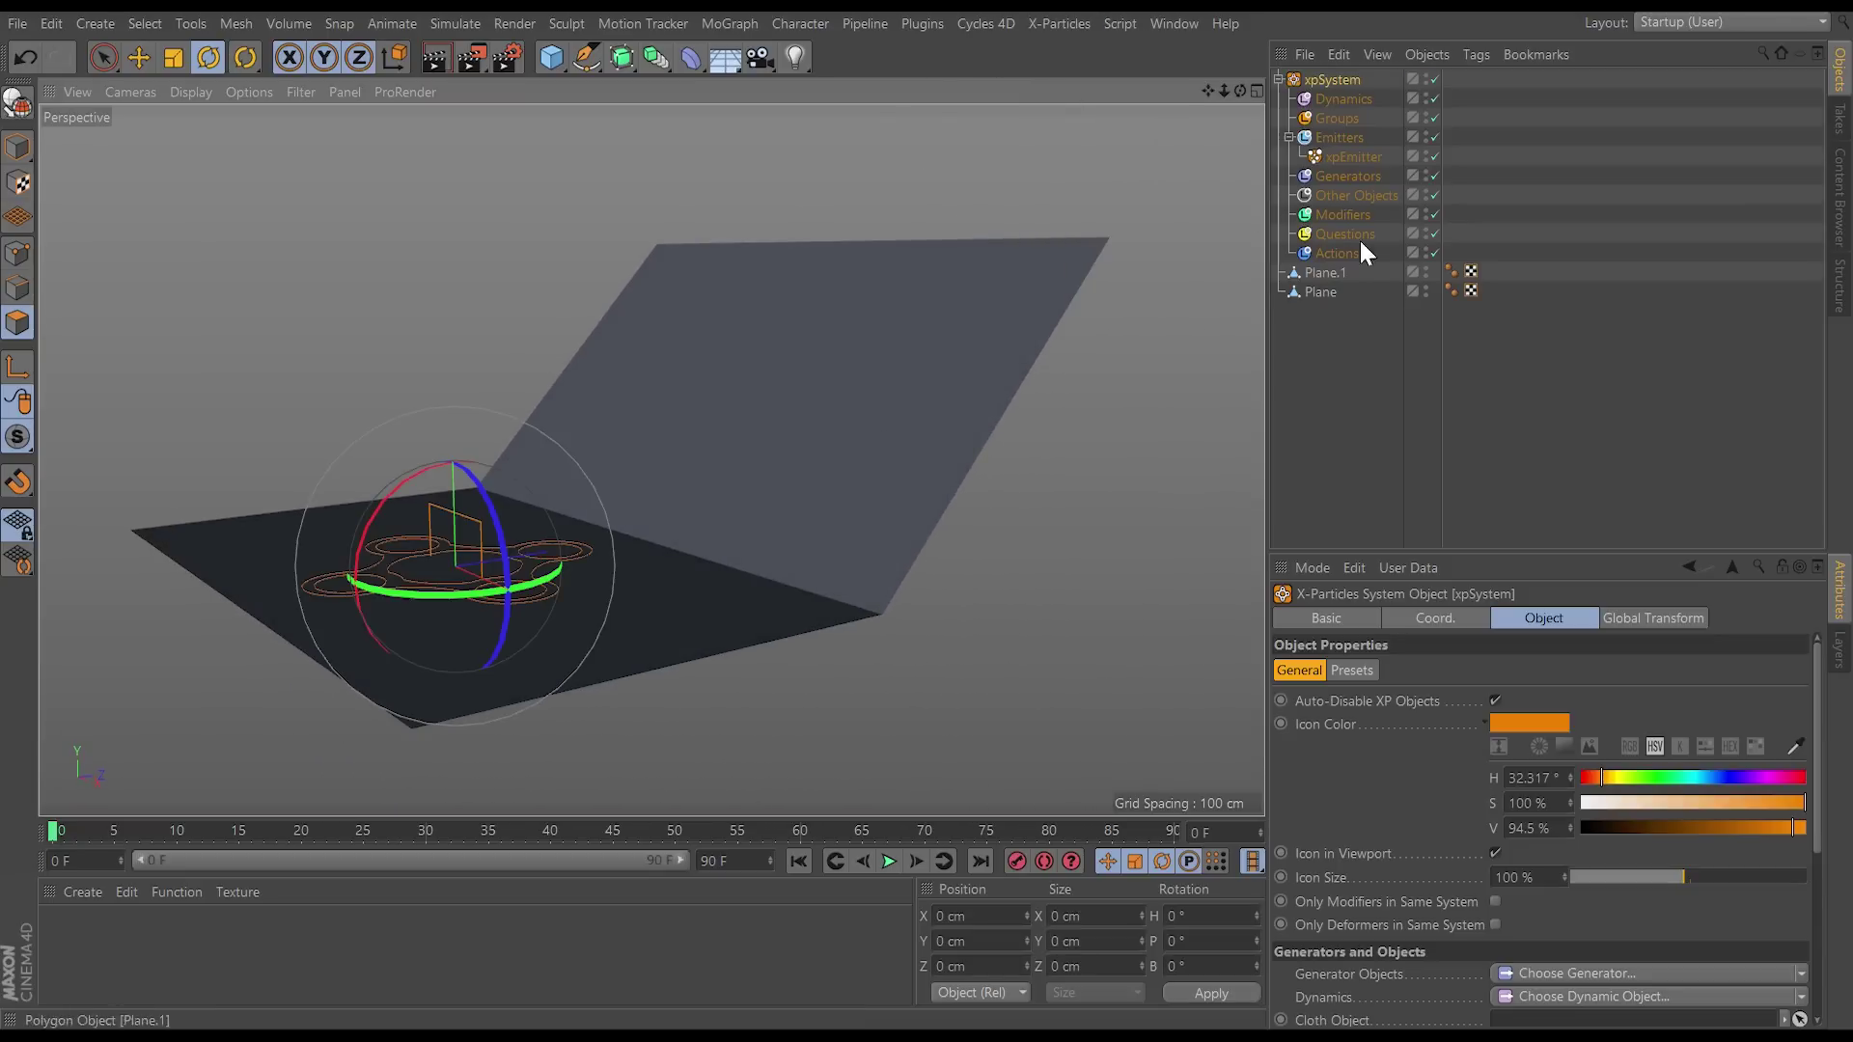
# Step: Set the particle emitter's shape to Sphere
pyautogui.click(1351, 159)
pyautogui.scroll(2, 618, 579)
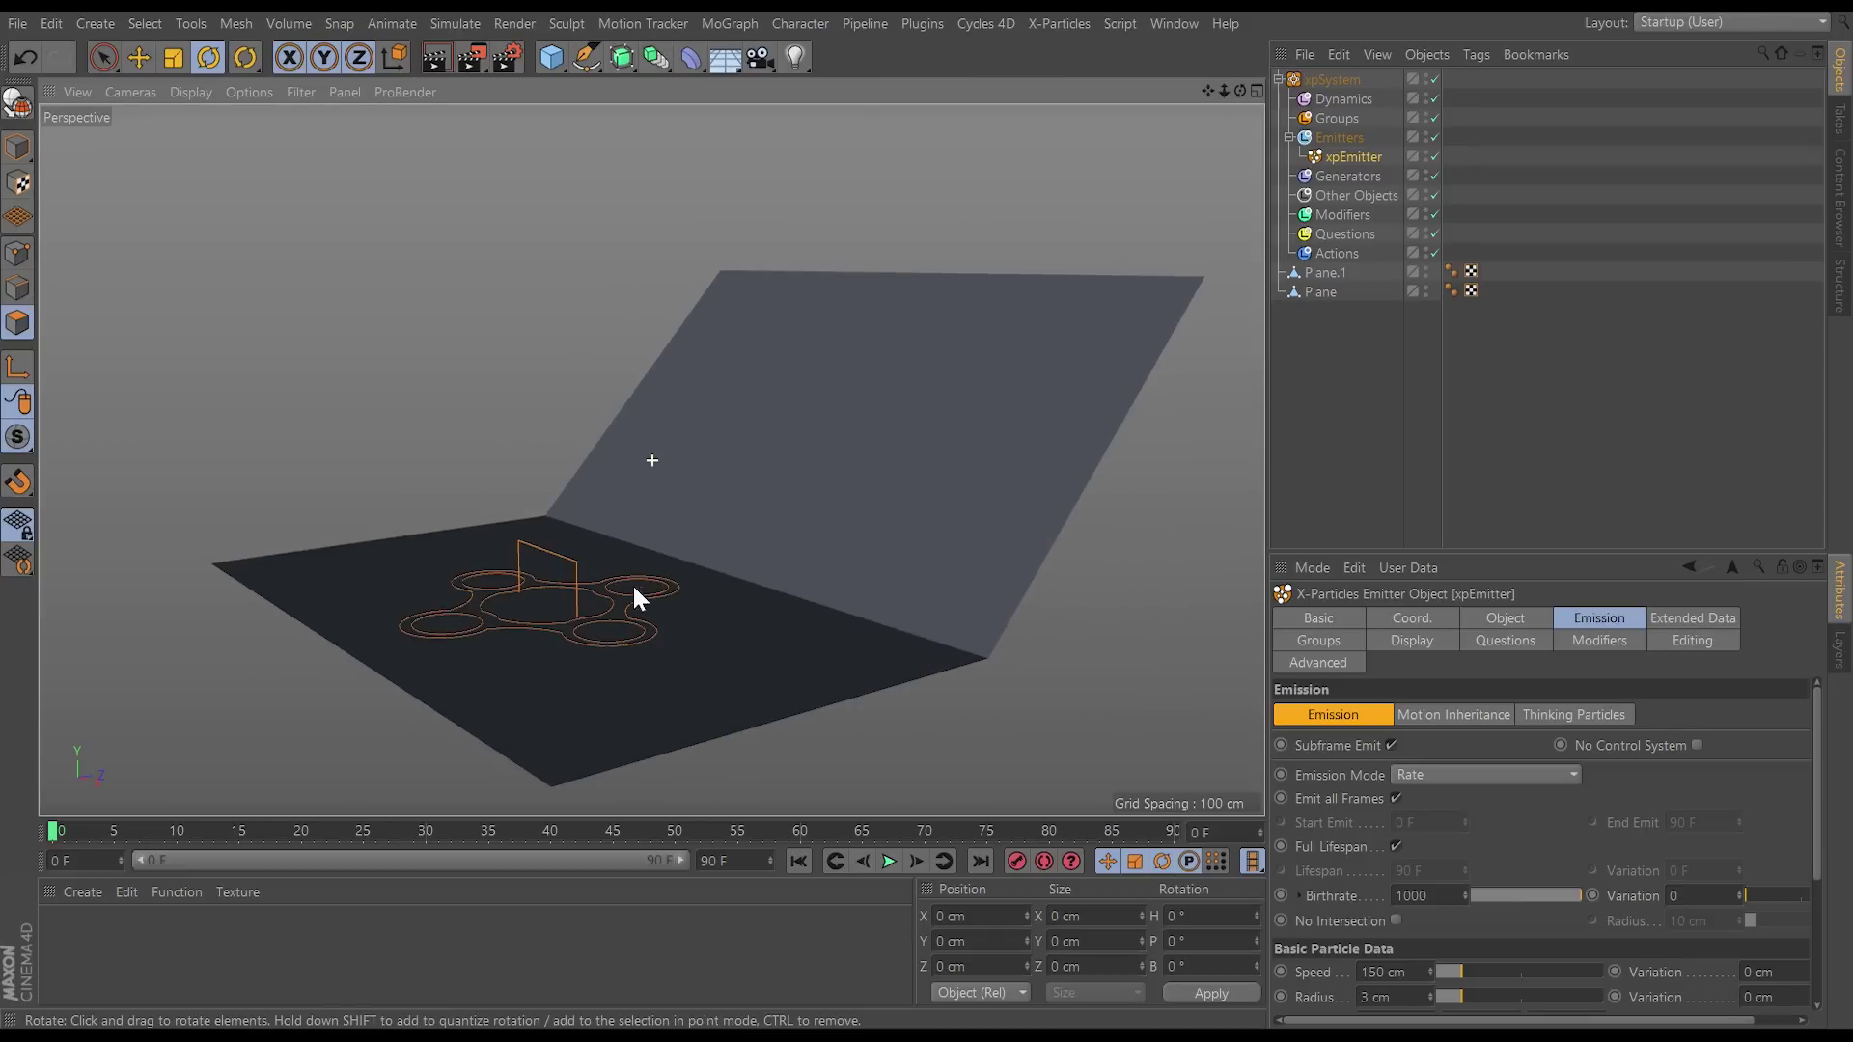
pyautogui.click(1488, 620)
pyautogui.moveTo(1485, 558); pyautogui.dragTo(1438, 351)
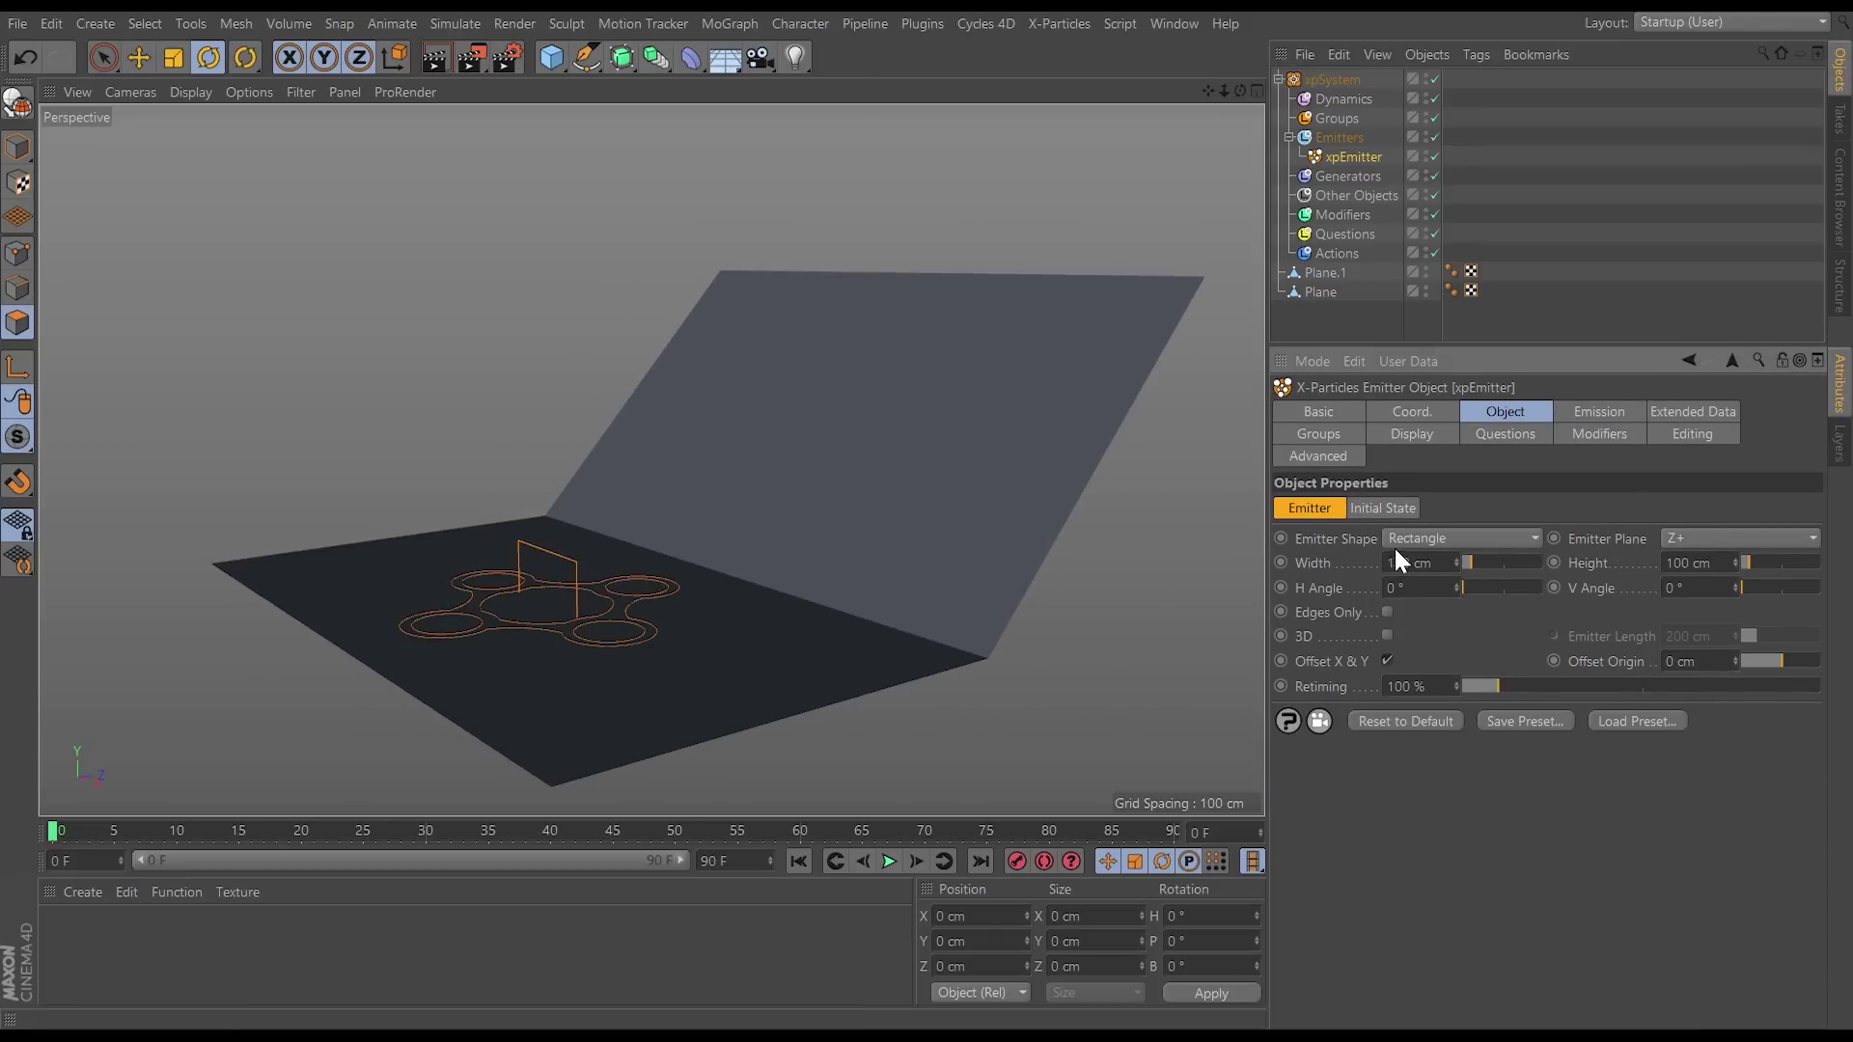
pyautogui.click(1422, 539)
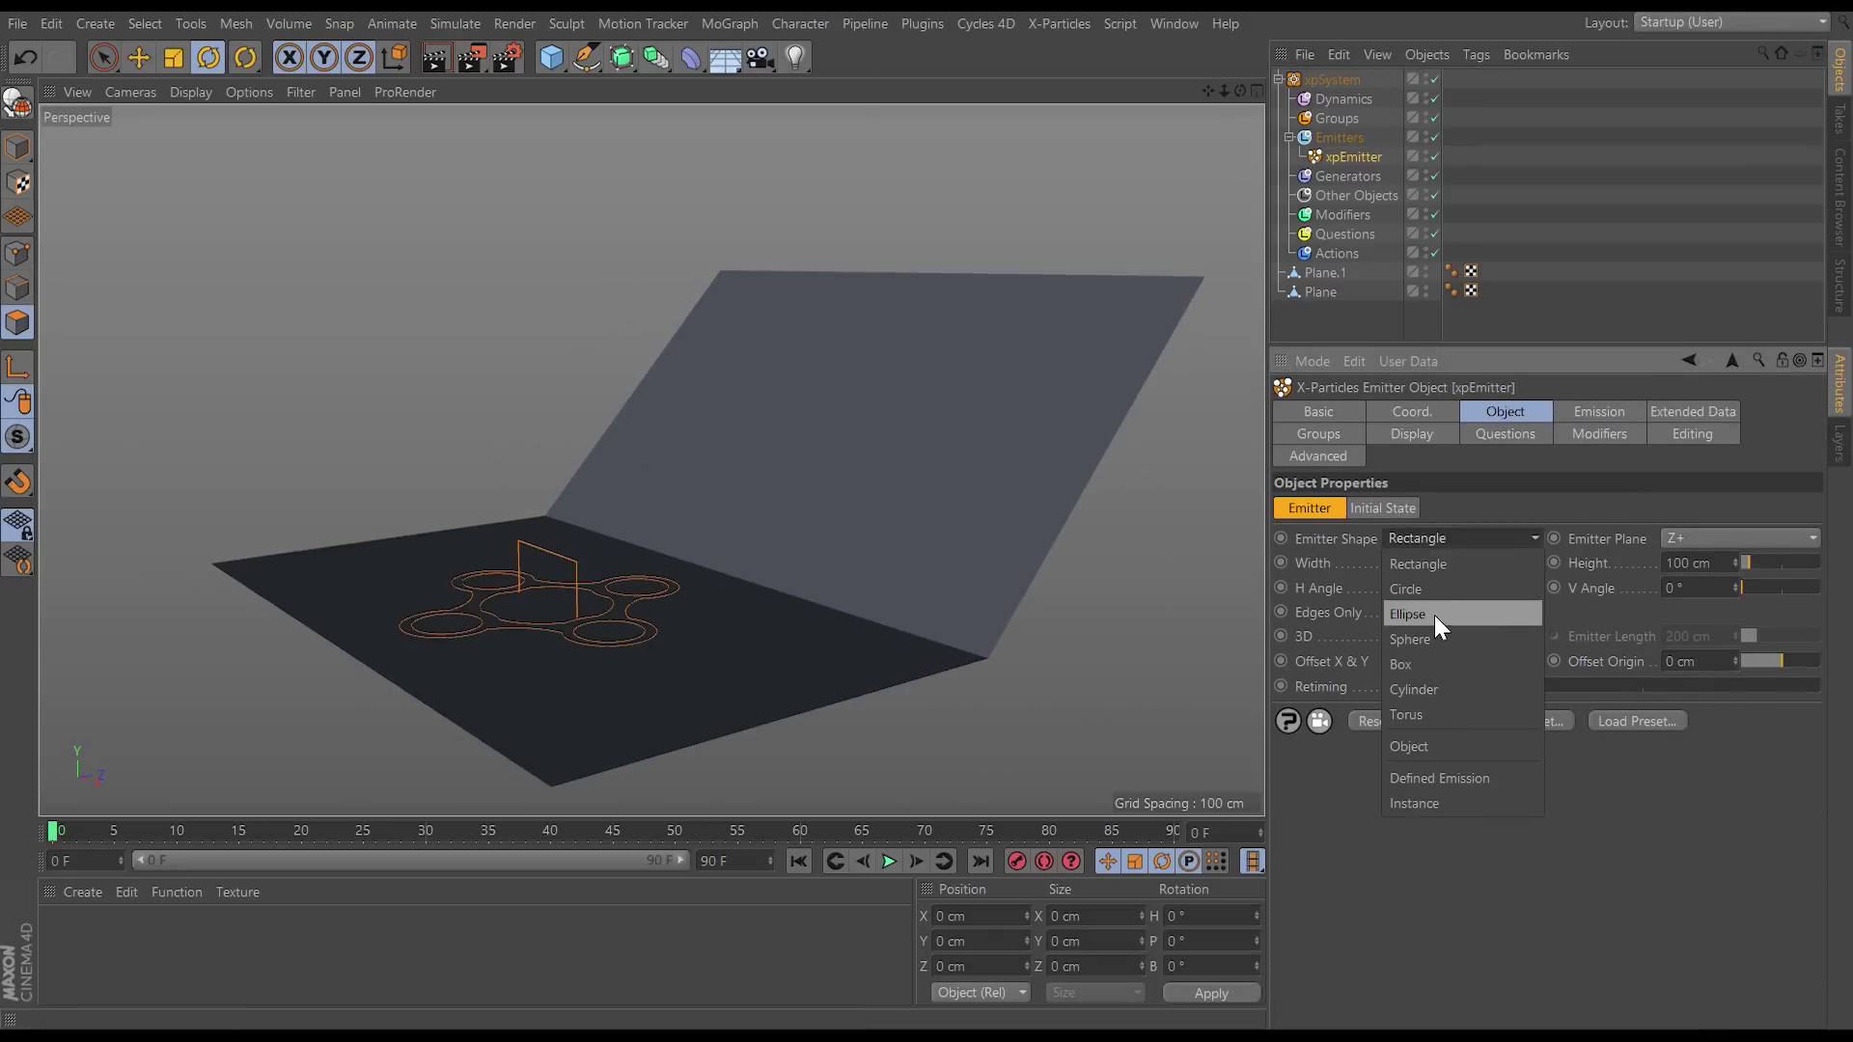
pyautogui.click(1433, 639)
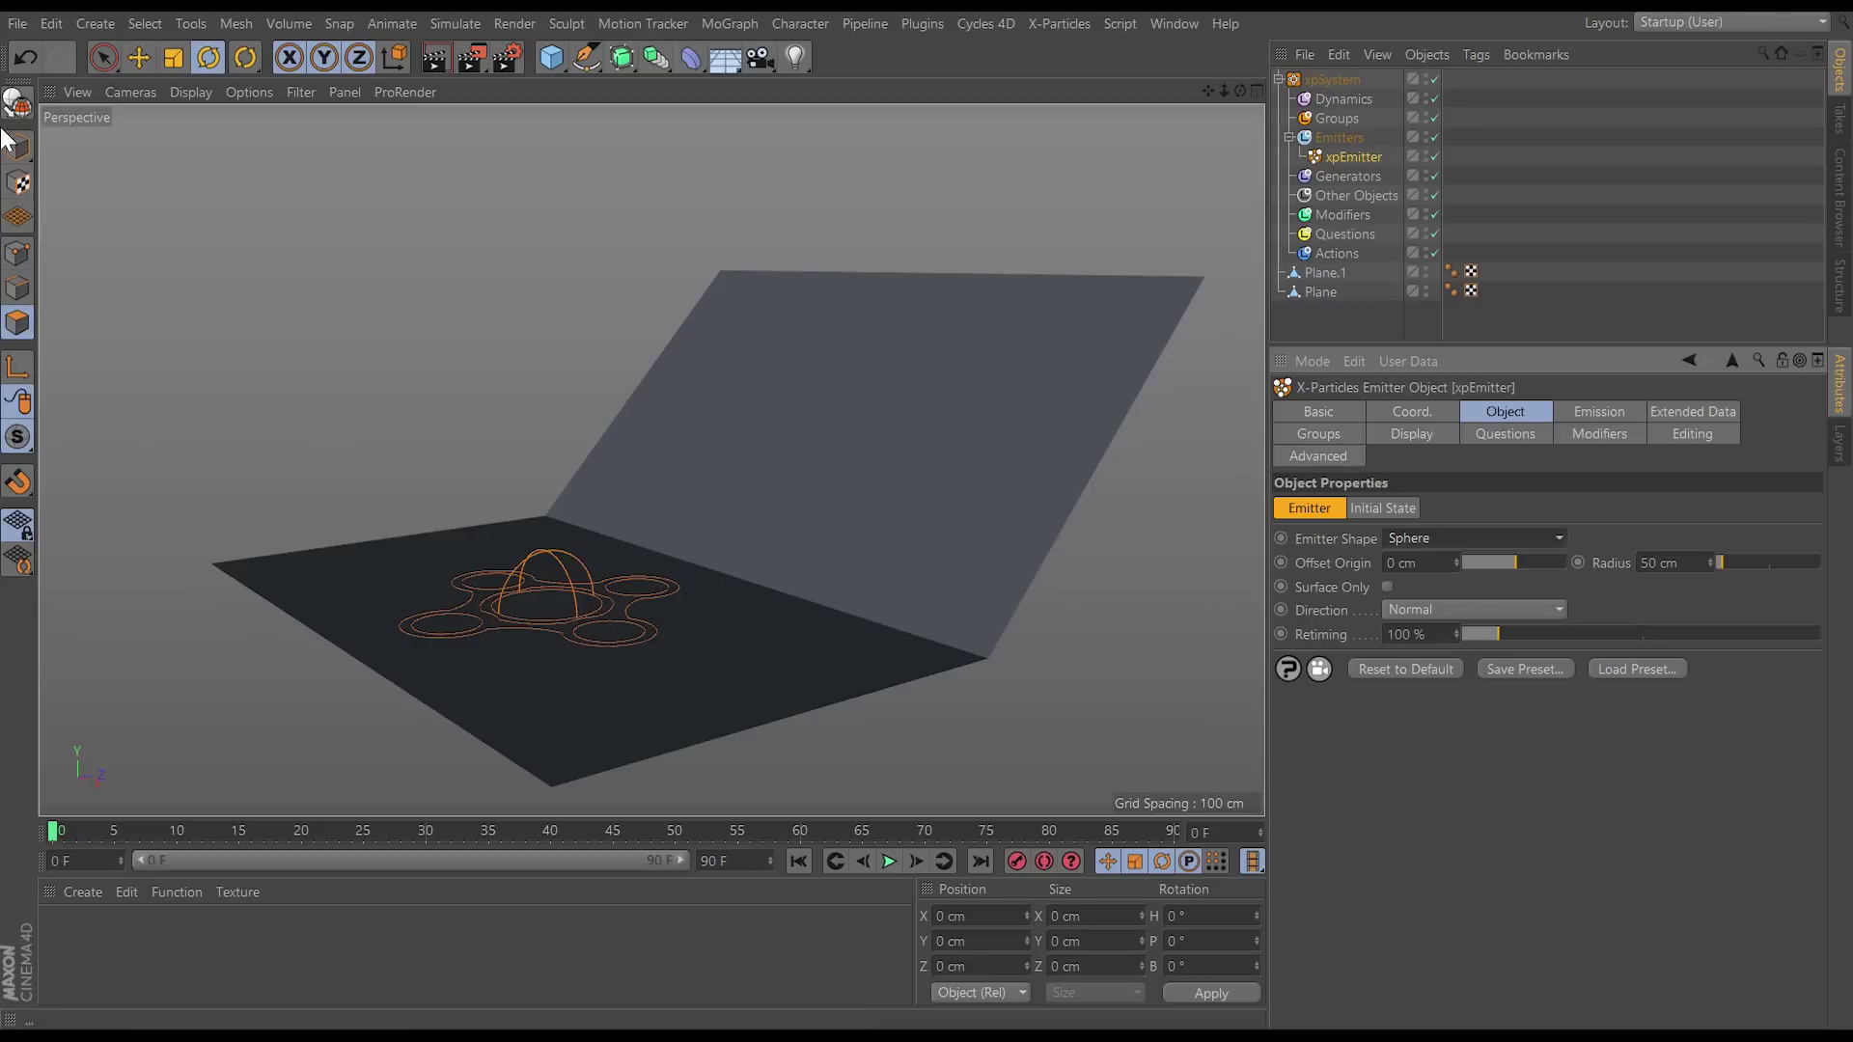
# Step: Raise the emitter over the tilted plane to about Y 188 cm, Z 316 cm, and shrink it to about 54 cm across
pyautogui.click(103, 57)
pyautogui.moveTo(642, 497); pyautogui.dragTo(876, 292)
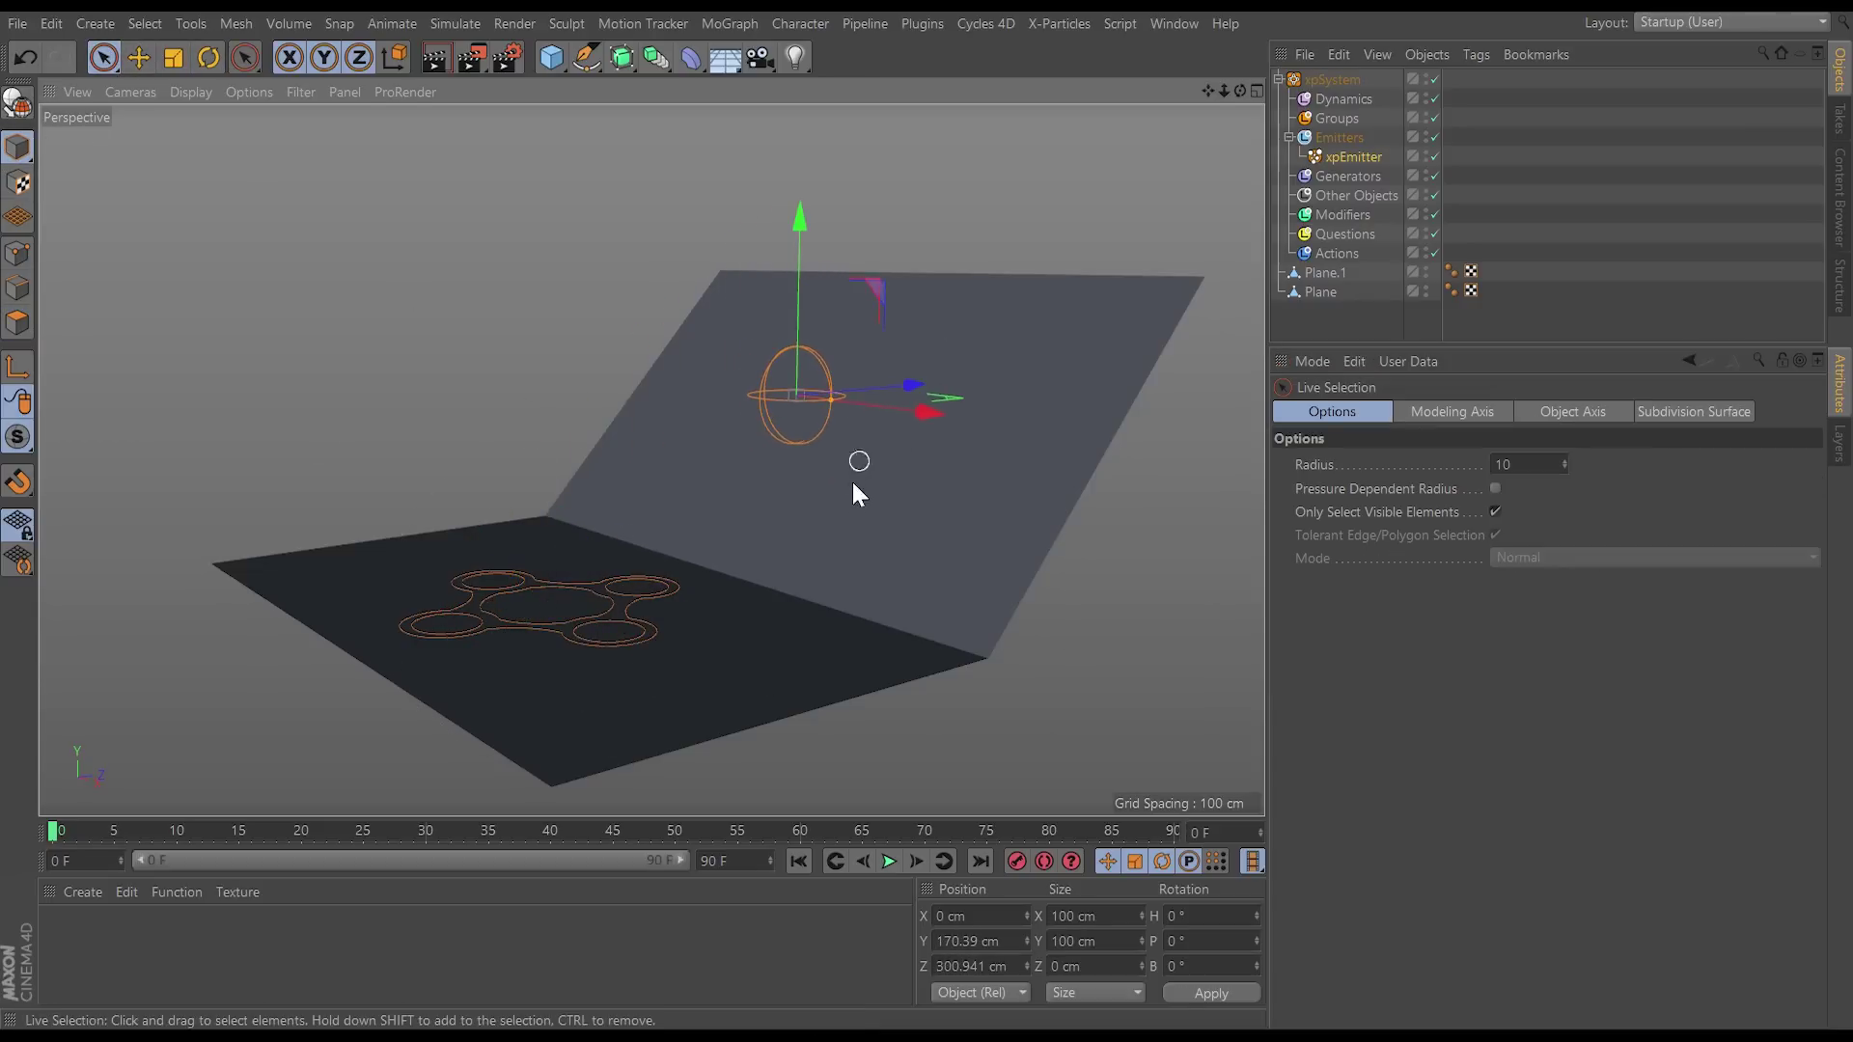
pyautogui.moveTo(830, 402); pyautogui.dragTo(814, 399)
pyautogui.keyDown('alt'); pyautogui.moveTo(888, 309); pyautogui.dragTo(726, 428); pyautogui.keyUp('alt')
pyautogui.moveTo(975, 392)
pyautogui.mouseDown()
pyautogui.moveTo(1014, 399)
pyautogui.moveTo(983, 403)
pyautogui.mouseUp()
pyautogui.moveTo(827, 262); pyautogui.dragTo(827, 246)
pyautogui.moveTo(981, 377)
pyautogui.mouseDown()
pyautogui.moveTo(1014, 374)
pyautogui.moveTo(993, 379)
pyautogui.mouseUp()
pyautogui.keyDown('alt'); pyautogui.moveTo(929, 453); pyautogui.dragTo(1178, 442); pyautogui.keyUp('alt')
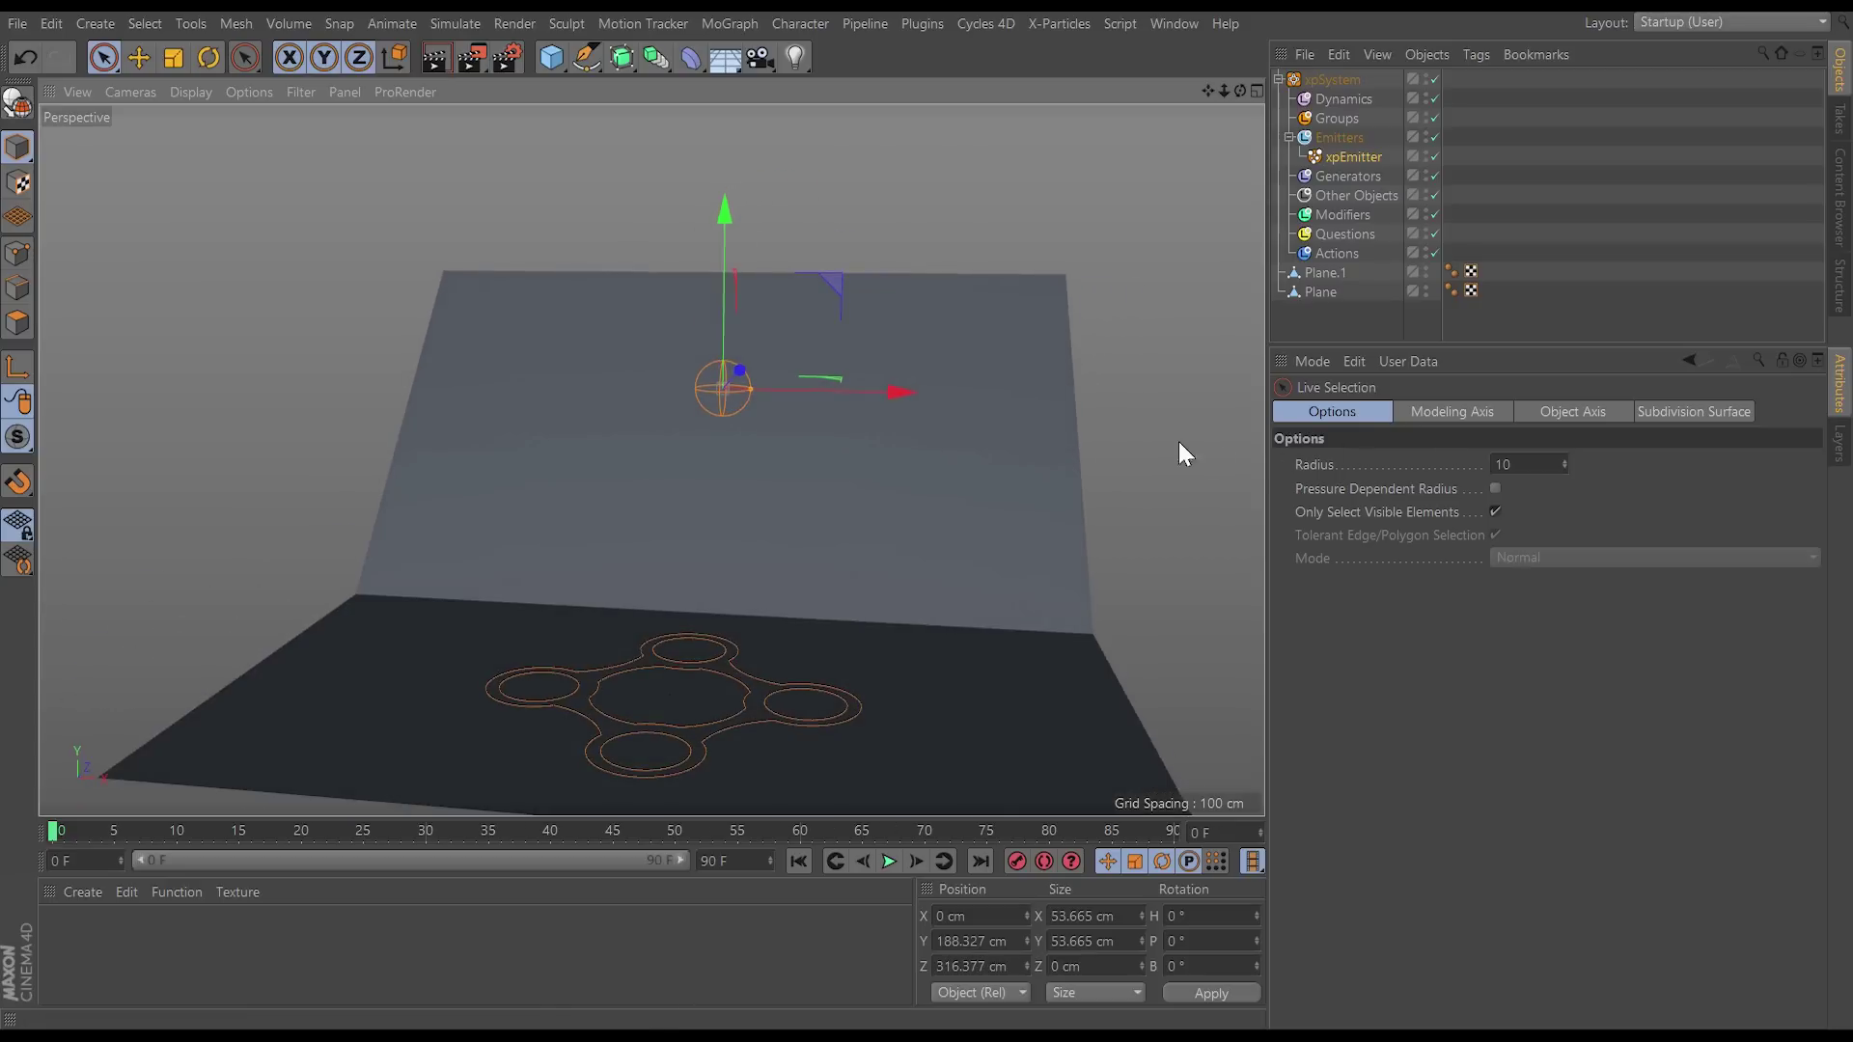
# Step: Set the emitter to Hexagonal emission, turn off emitting on all frames, end emission at 1 F and set particle speed to 0 cm
pyautogui.click(1351, 154)
pyautogui.click(1583, 415)
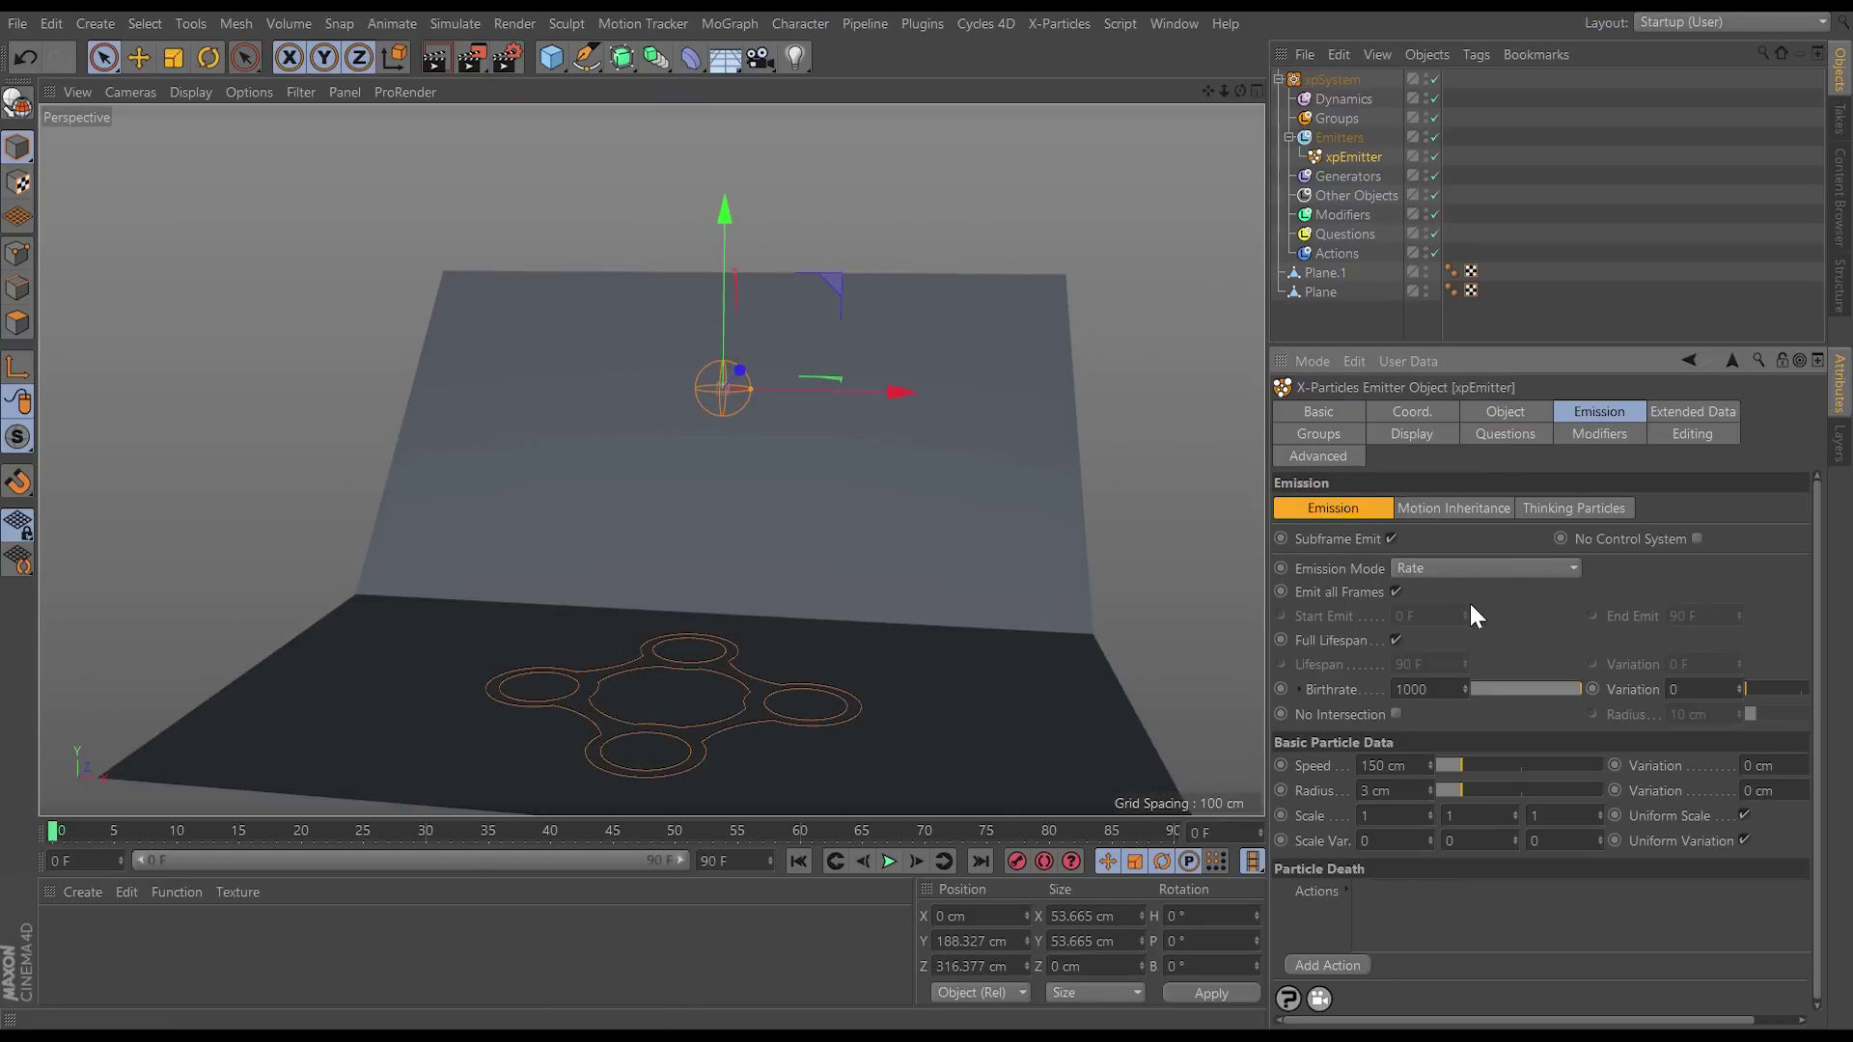
pyautogui.click(1439, 567)
pyautogui.click(1449, 692)
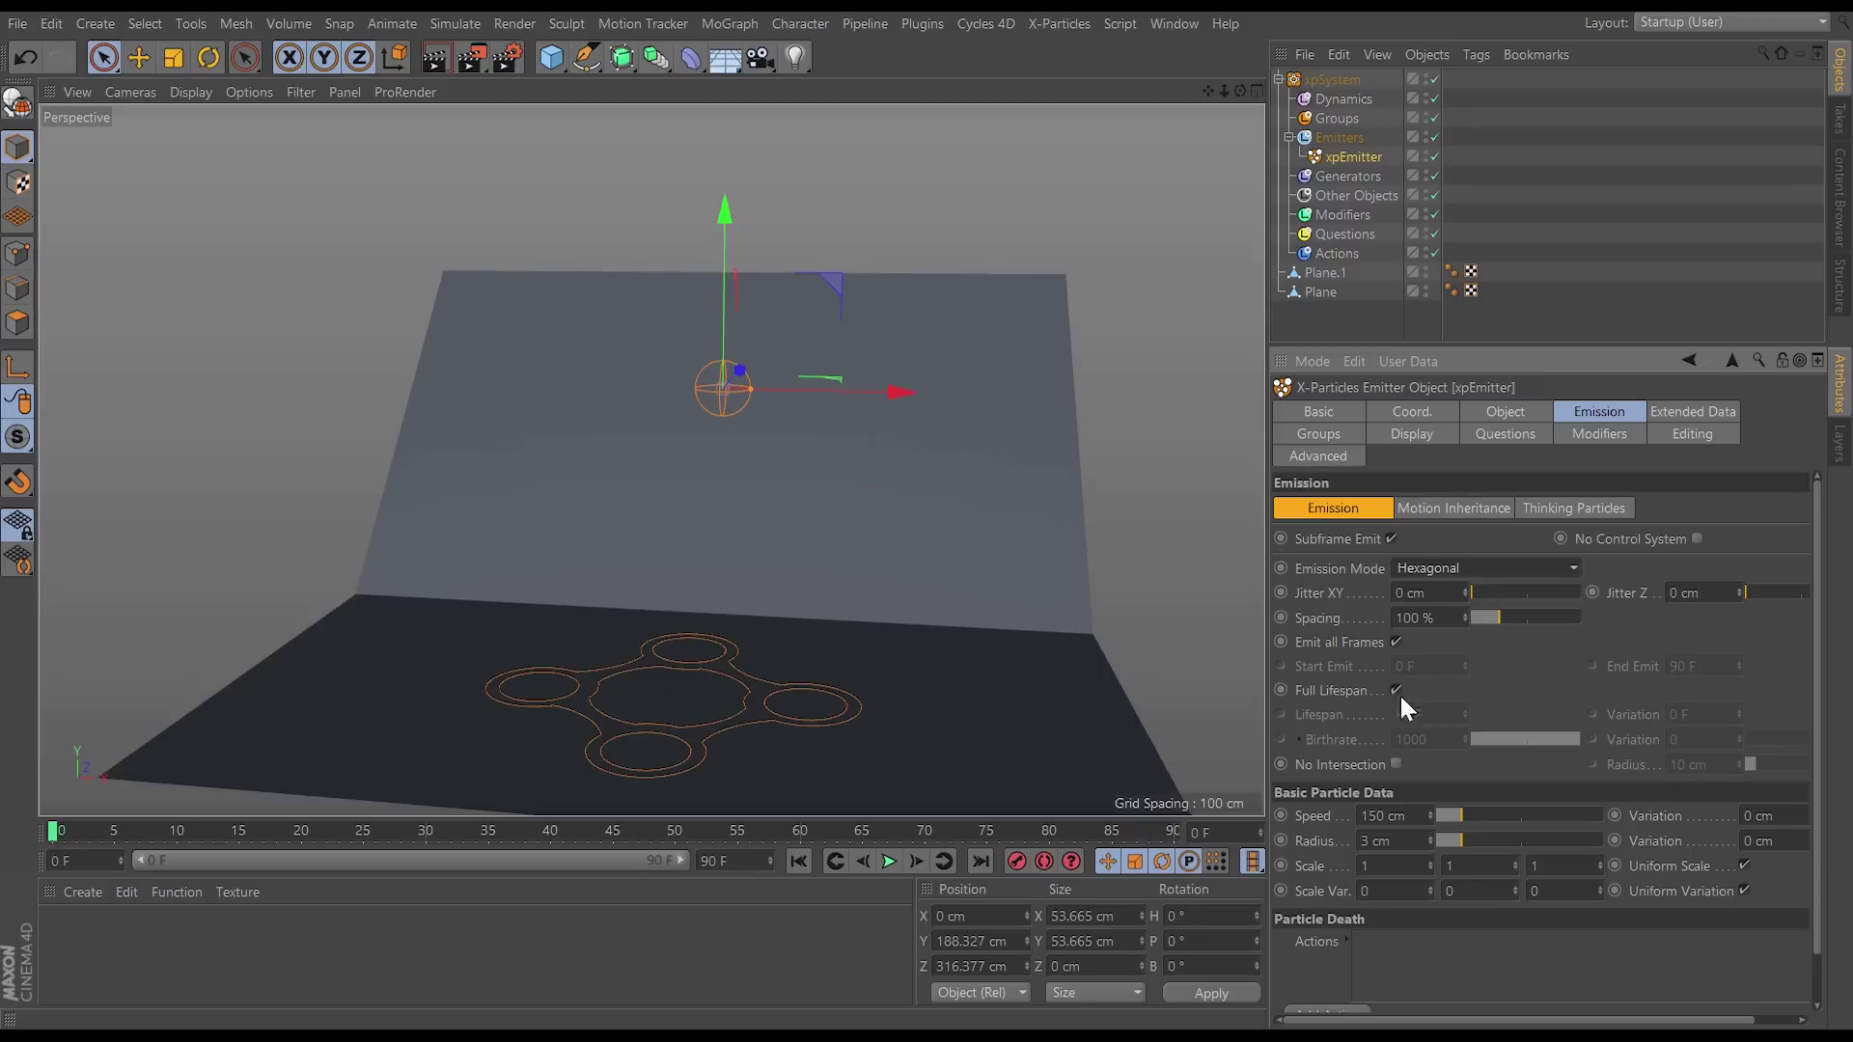
pyautogui.click(1396, 642)
pyautogui.click(1681, 666)
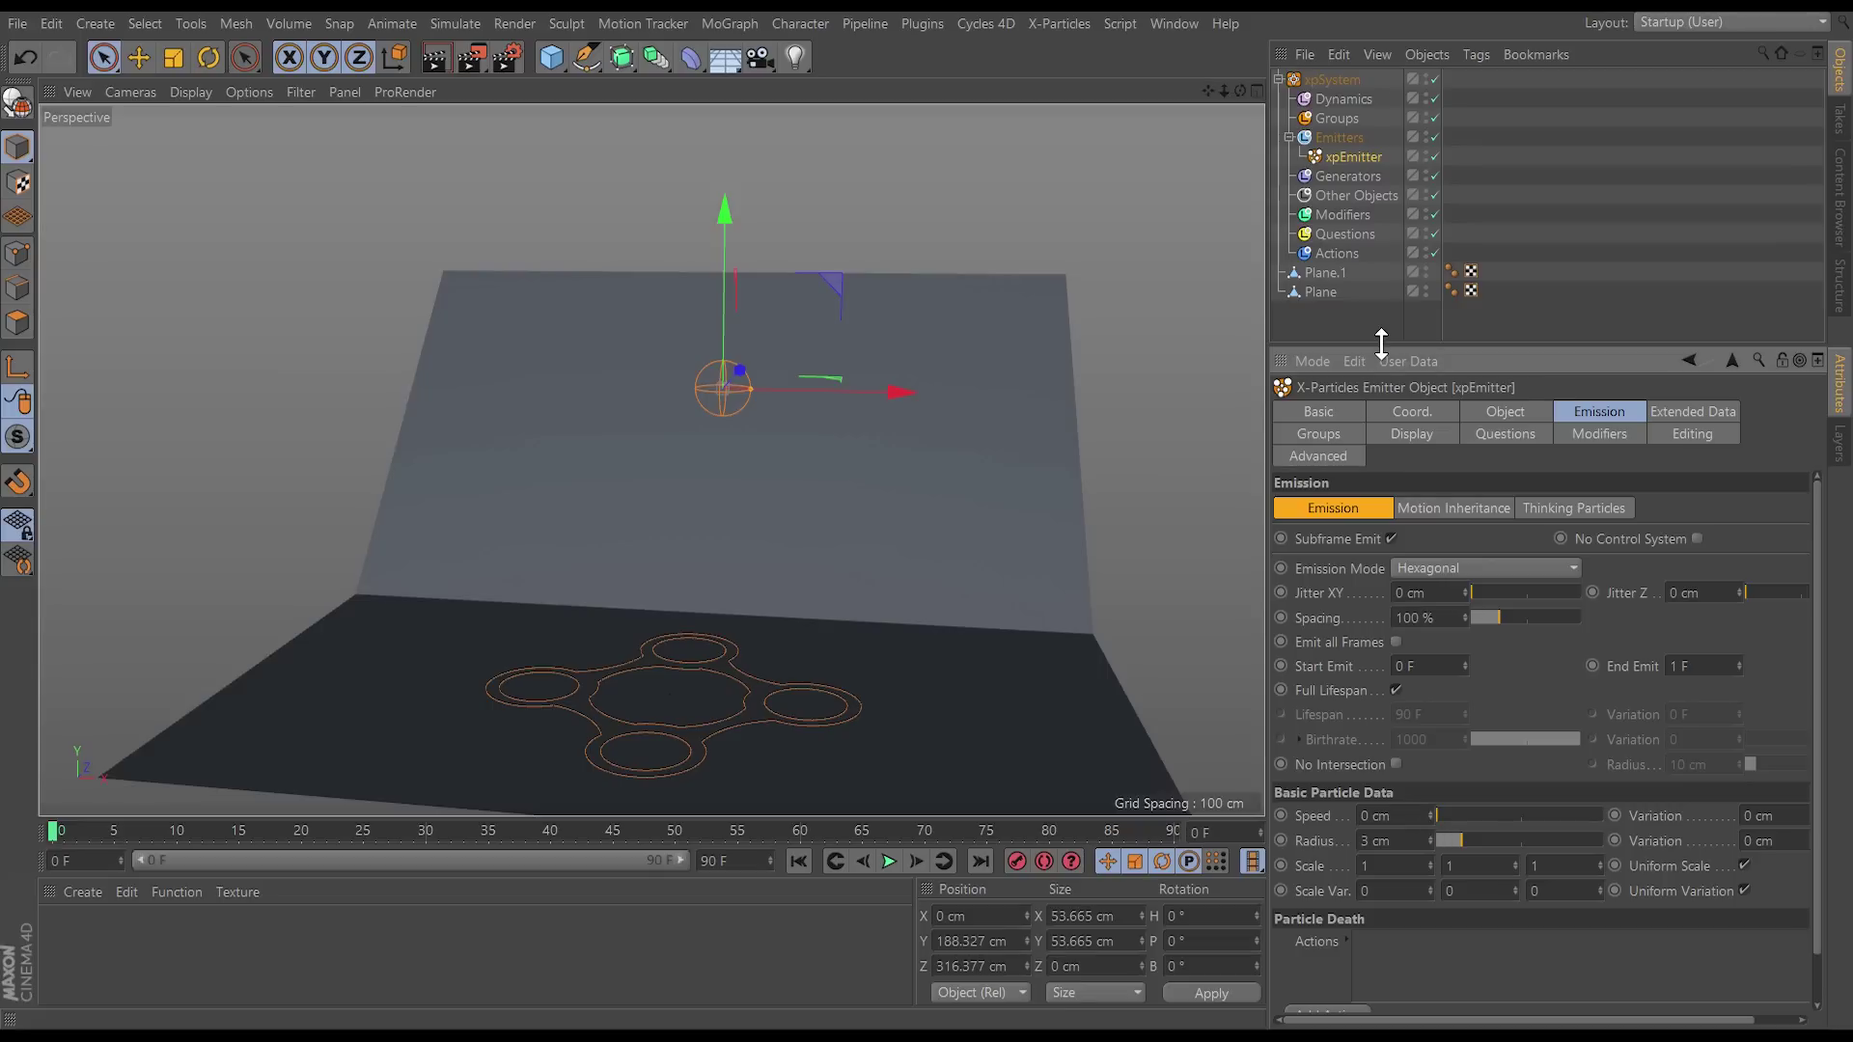
# Step: Display the emitter's particles as Circle (Filled) in the editor and advance one frame to preview them
pyautogui.moveTo(1381, 342); pyautogui.dragTo(1491, 317)
pyautogui.click(1419, 408)
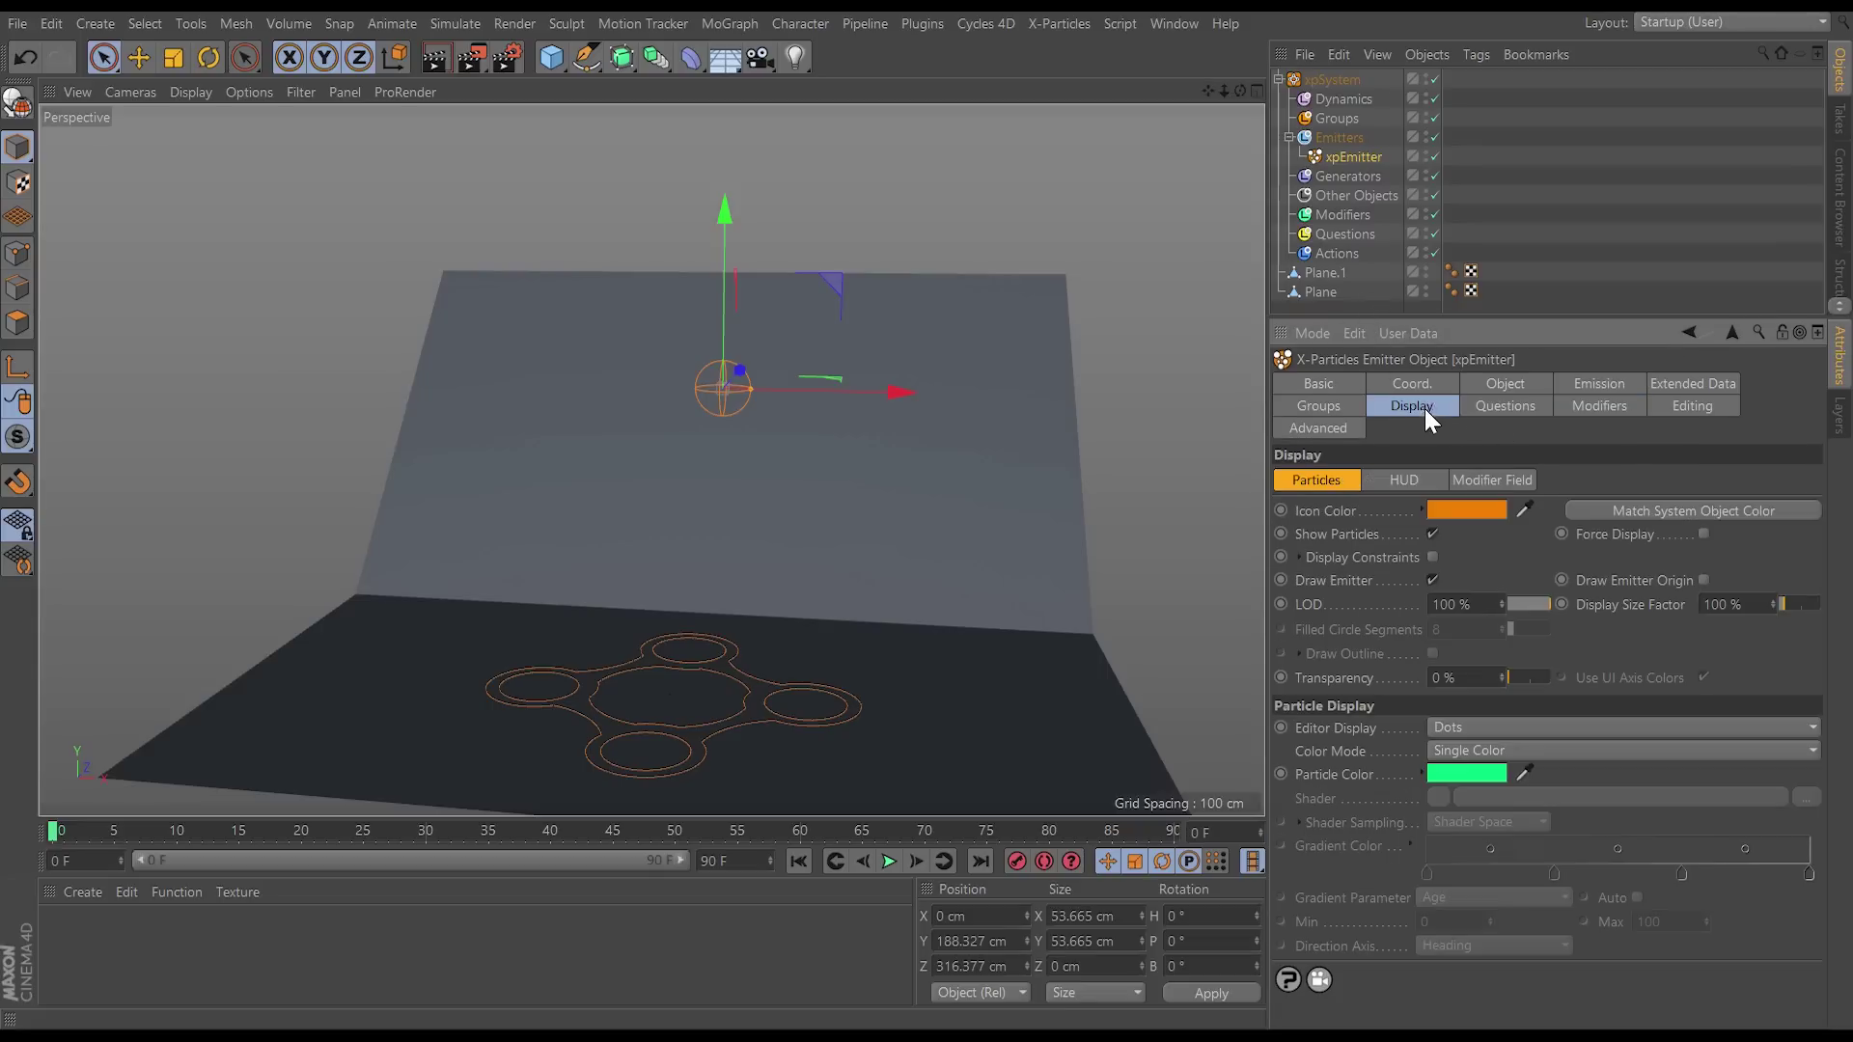
pyautogui.click(1456, 728)
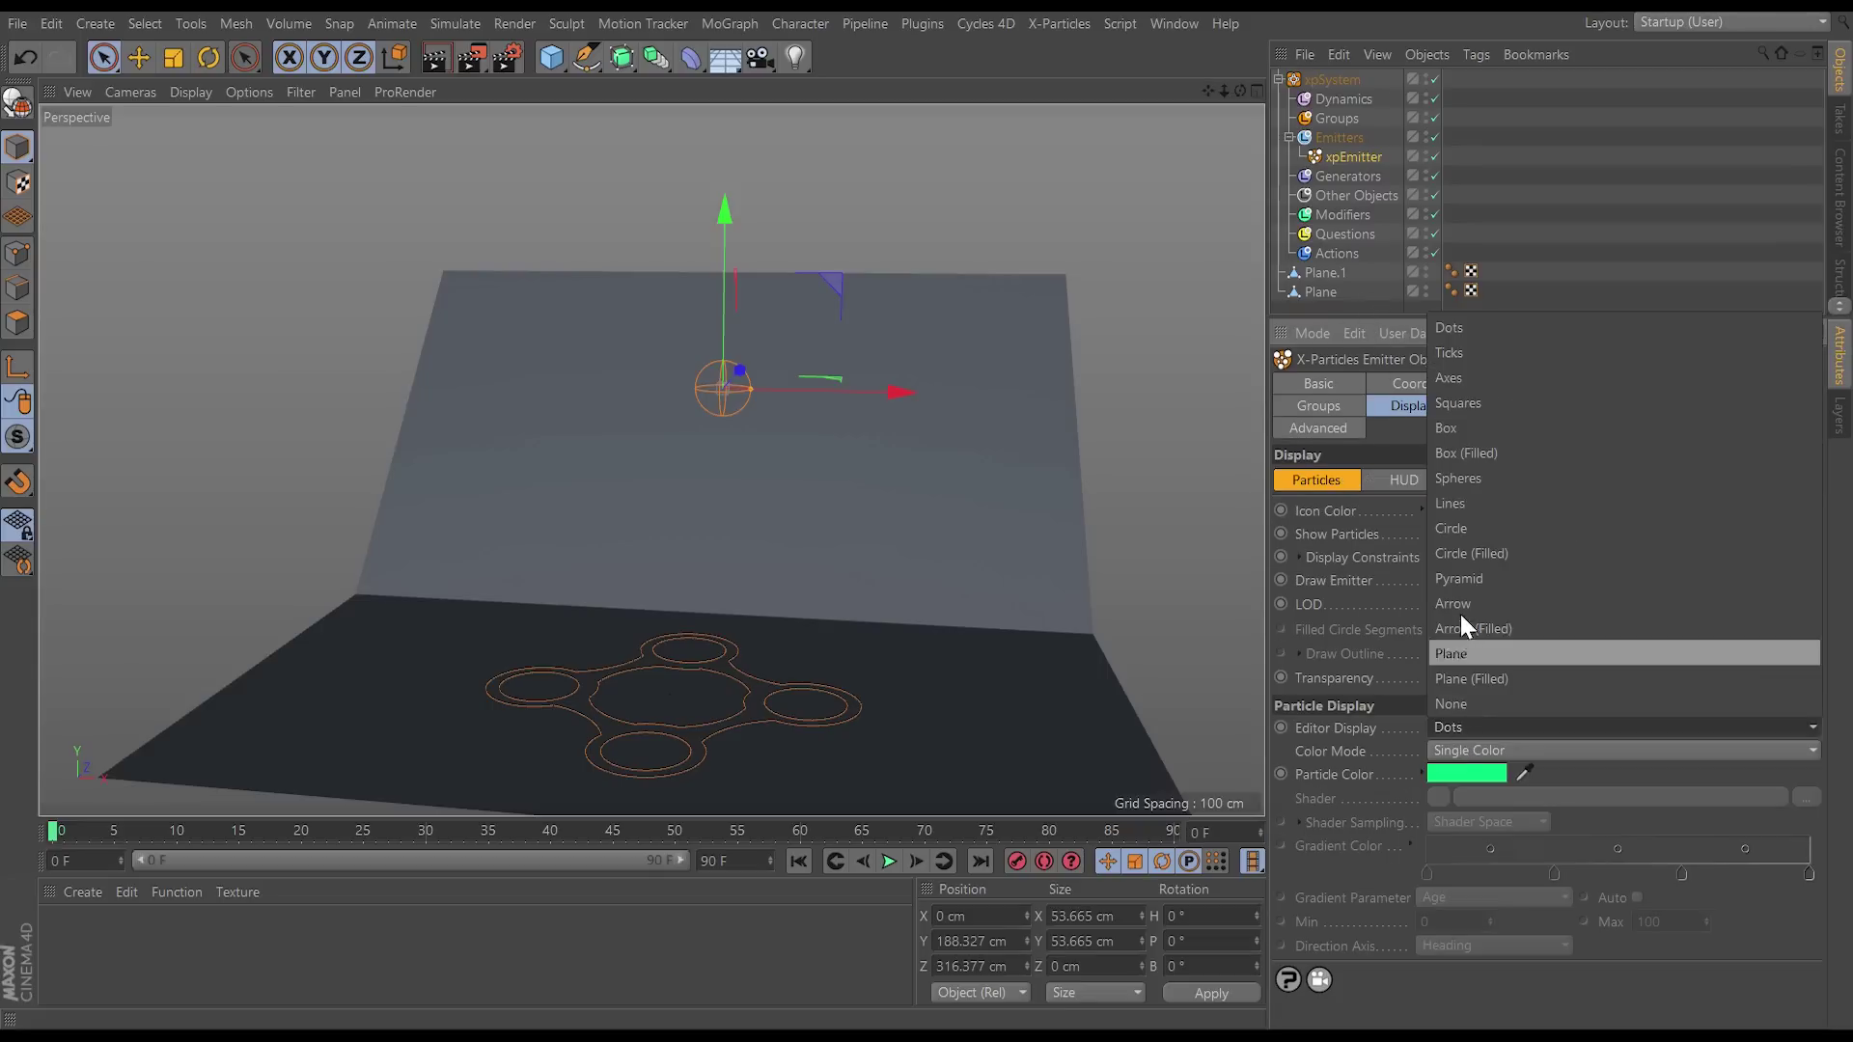
pyautogui.click(1462, 556)
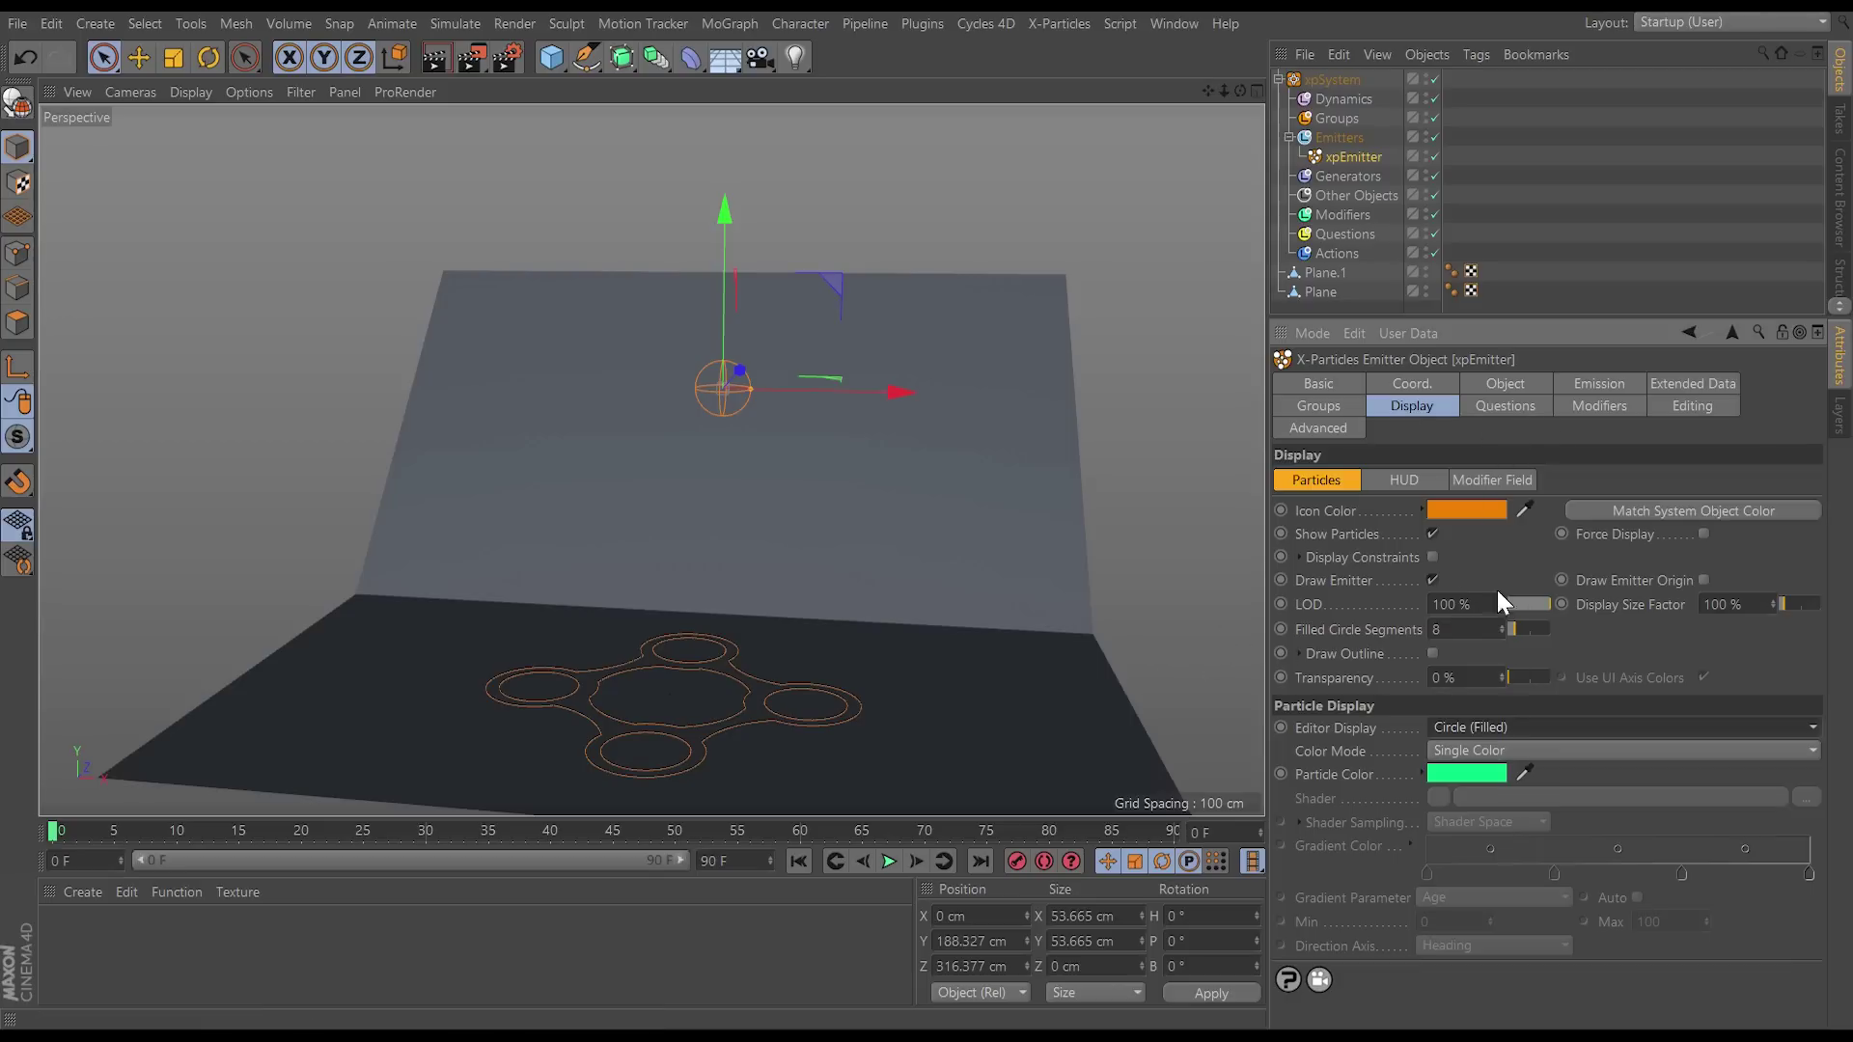
pyautogui.click(912, 862)
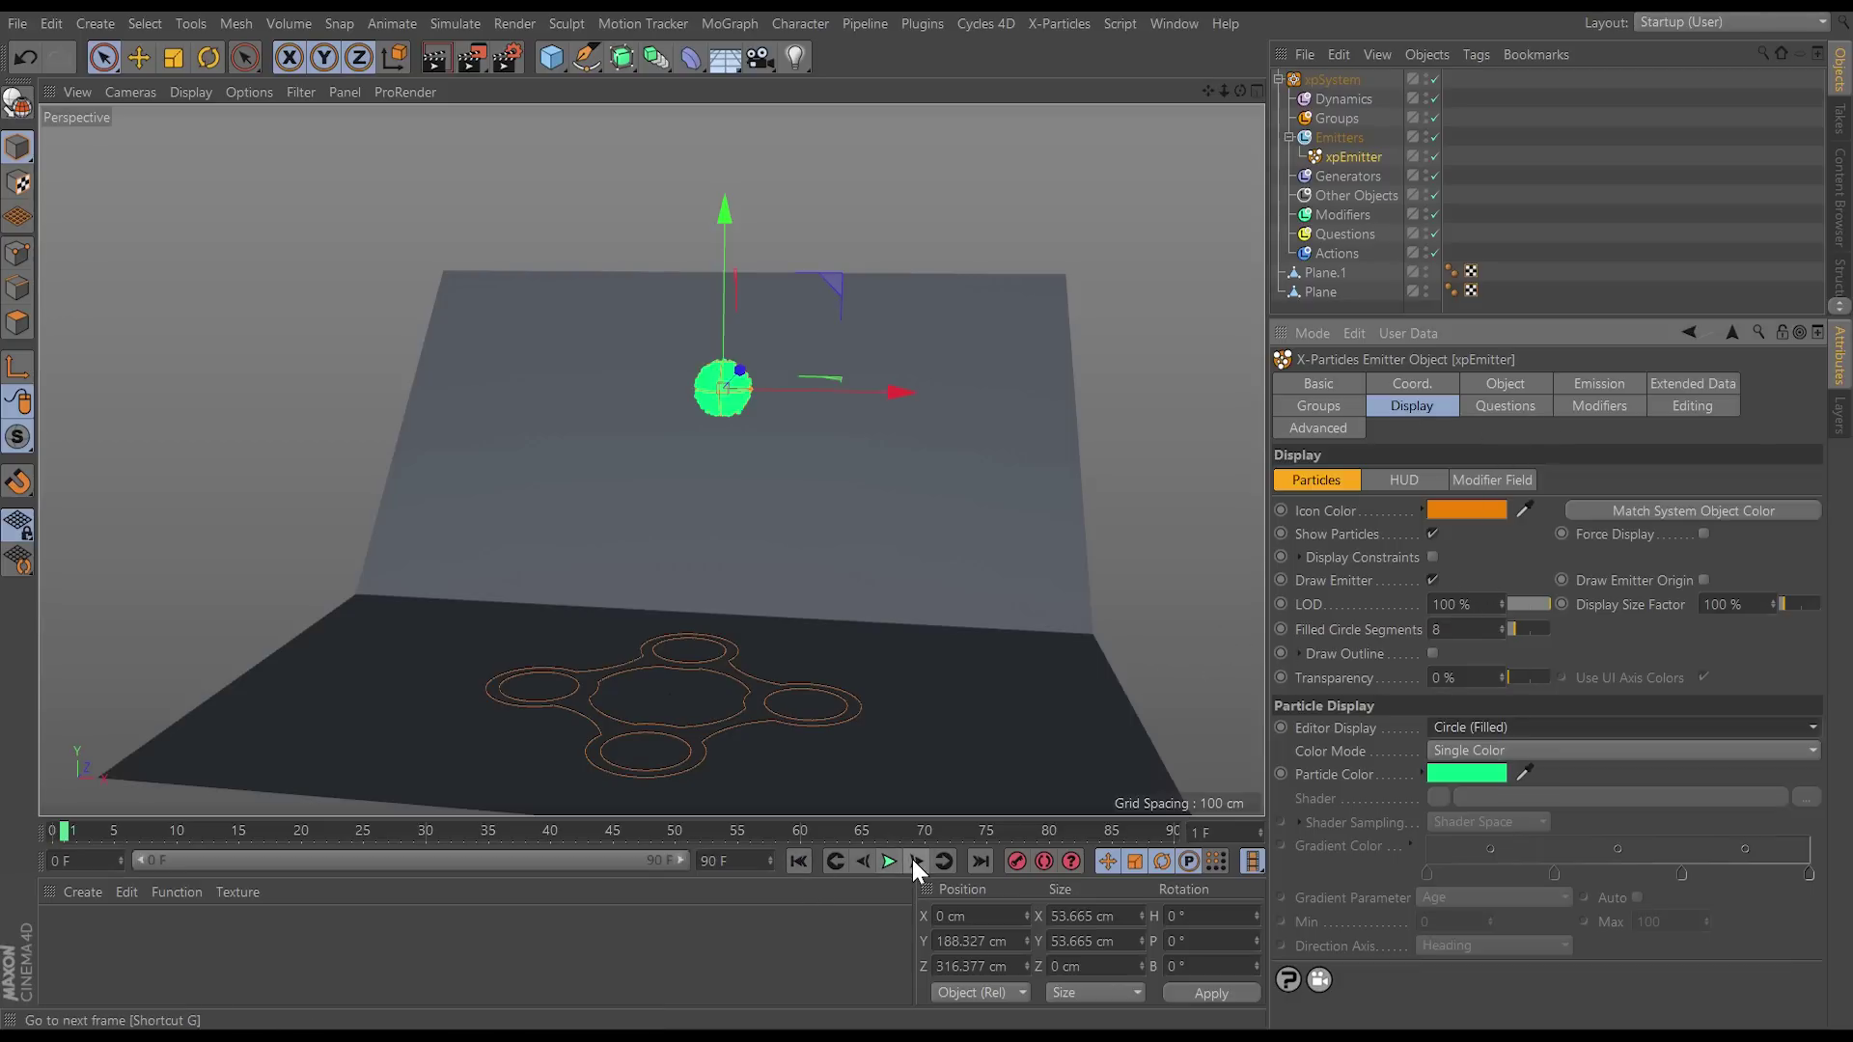
pyautogui.keyDown('alt'); pyautogui.moveTo(835, 620); pyautogui.dragTo(731, 415, button='right'); pyautogui.keyUp('alt')
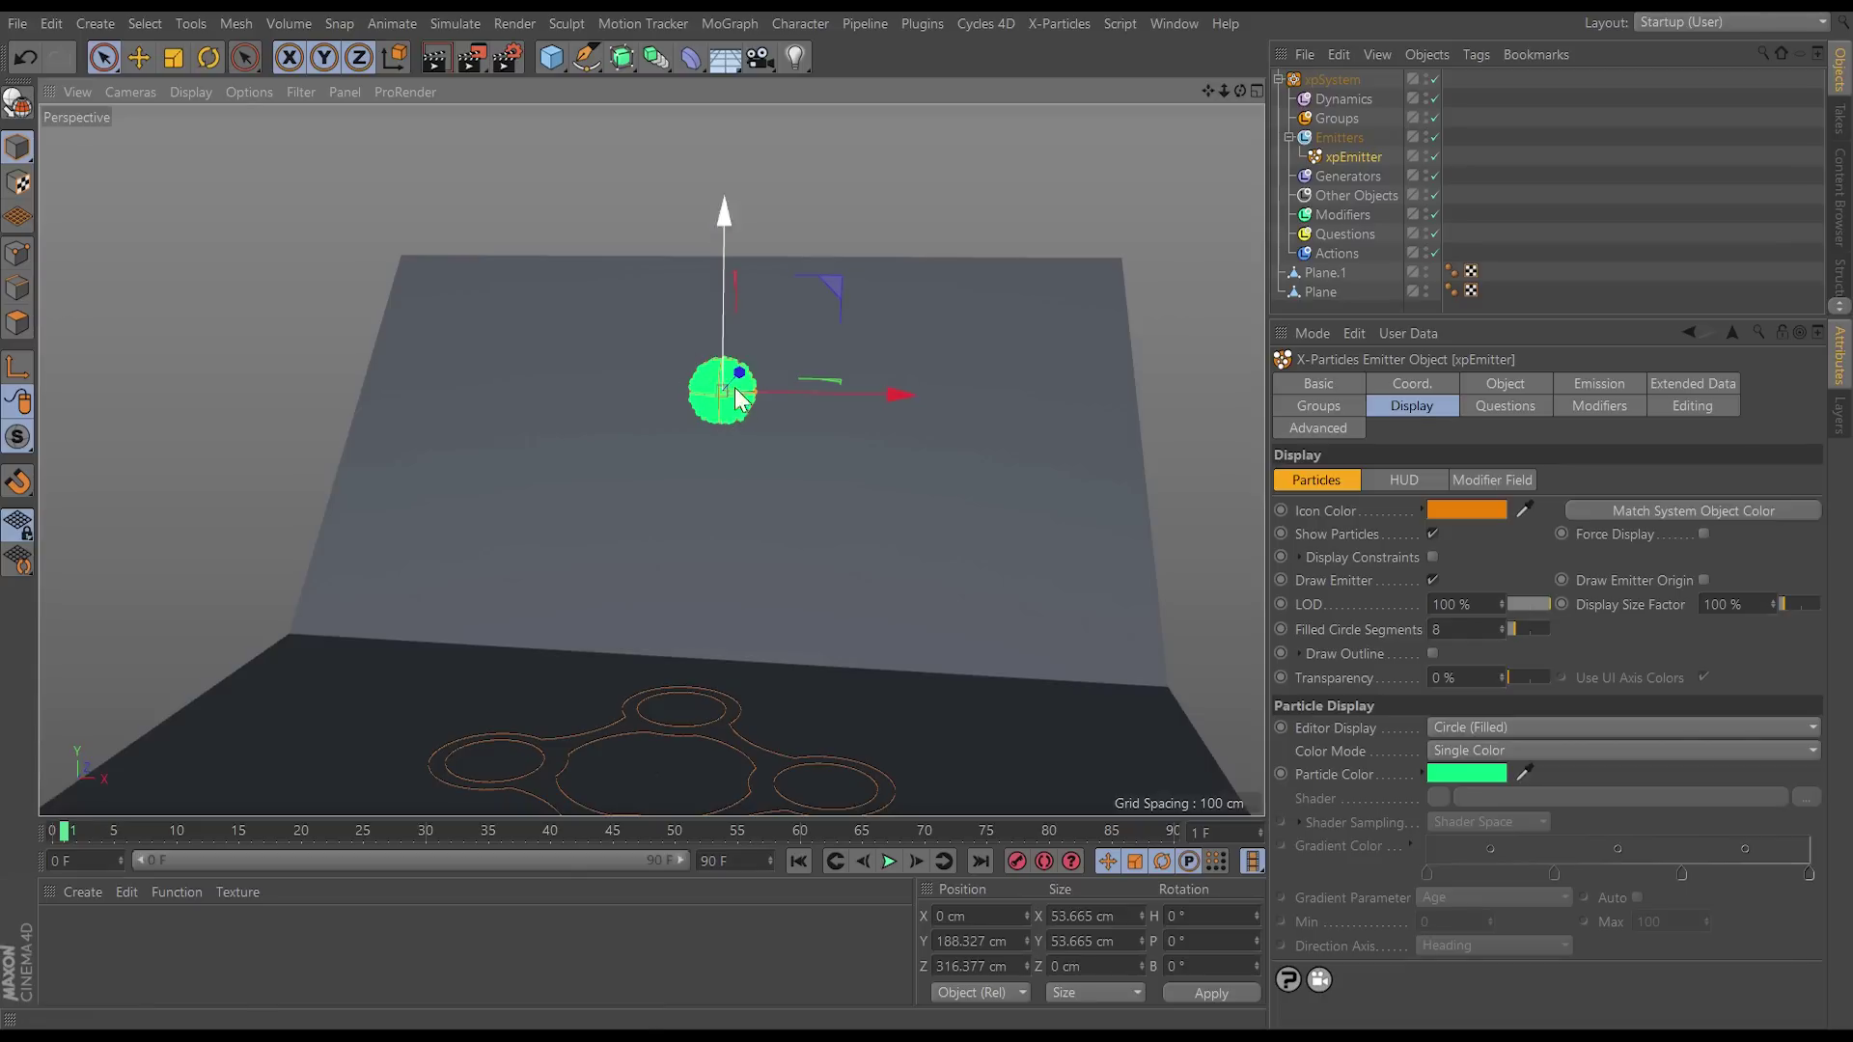
# Step: Turn on SSAO in the viewport and inspect the emitter's particle sphere up close from several angles
pyautogui.click(233, 95)
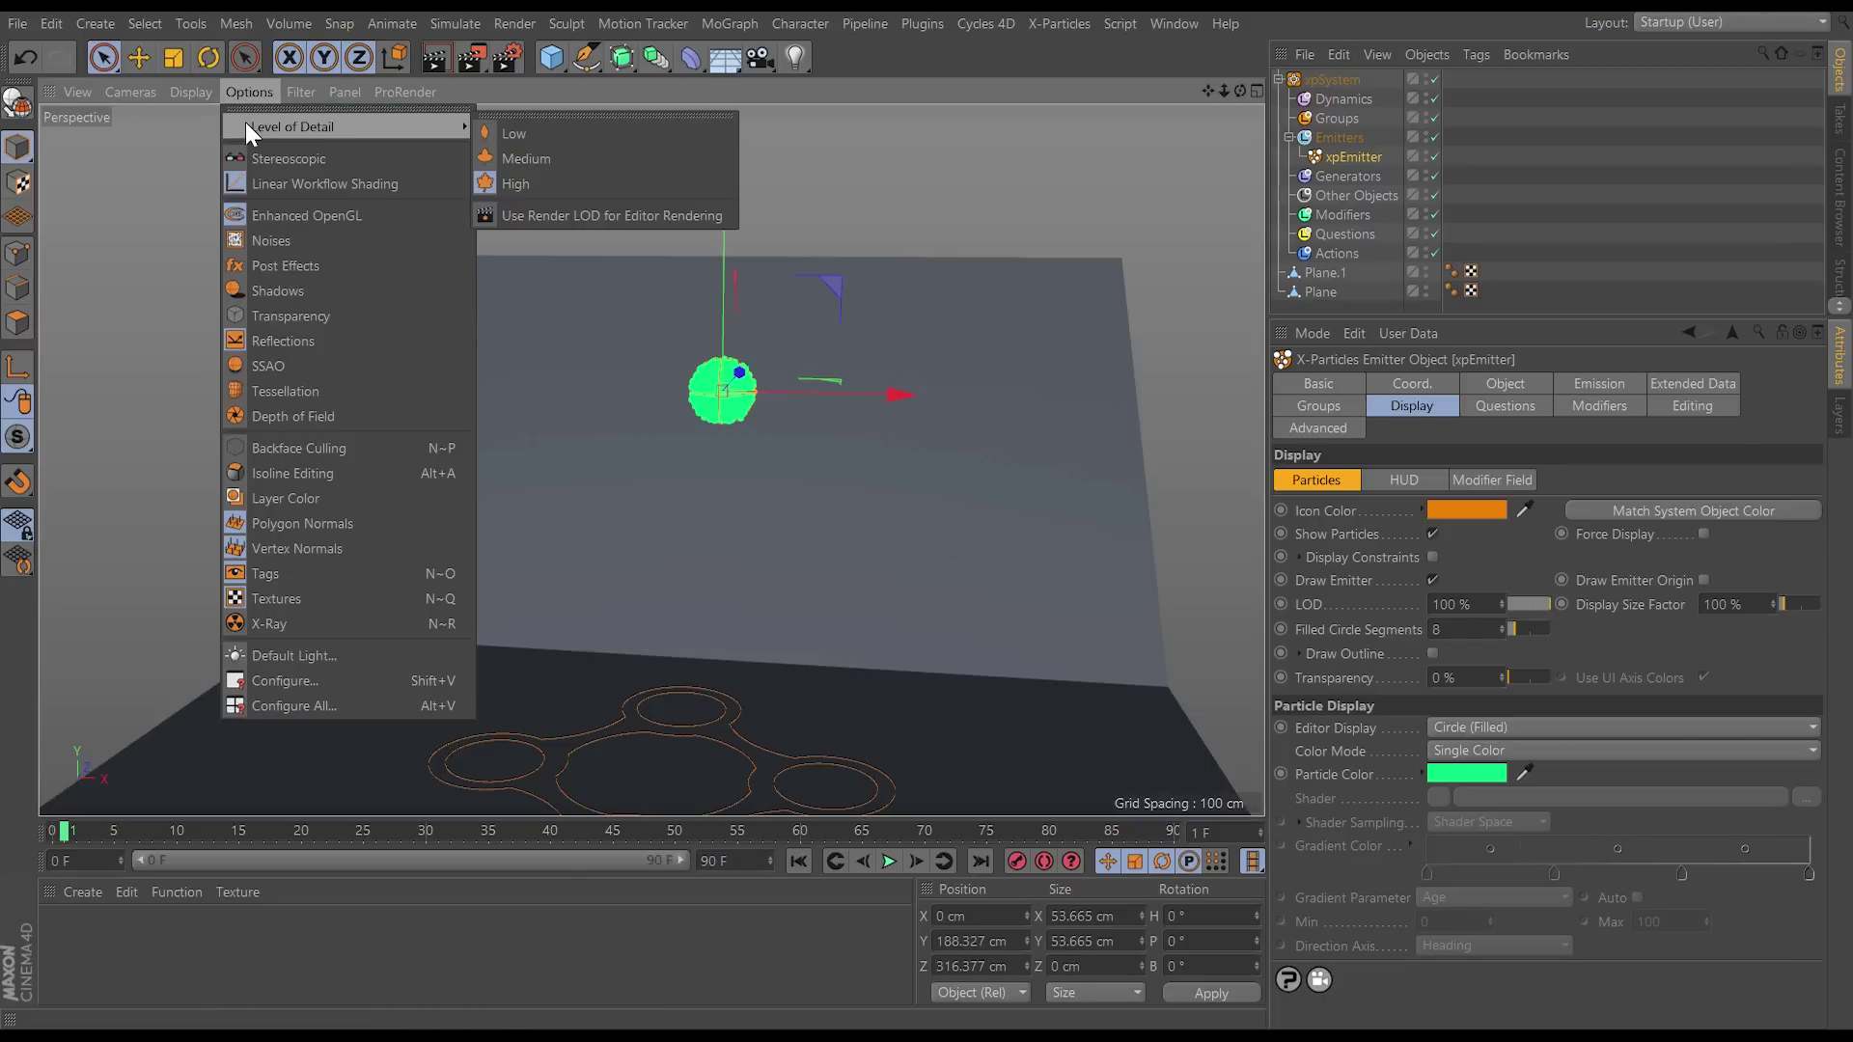
pyautogui.click(275, 365)
pyautogui.keyDown('alt'); pyautogui.moveTo(756, 400); pyautogui.dragTo(813, 415); pyautogui.keyUp('alt')
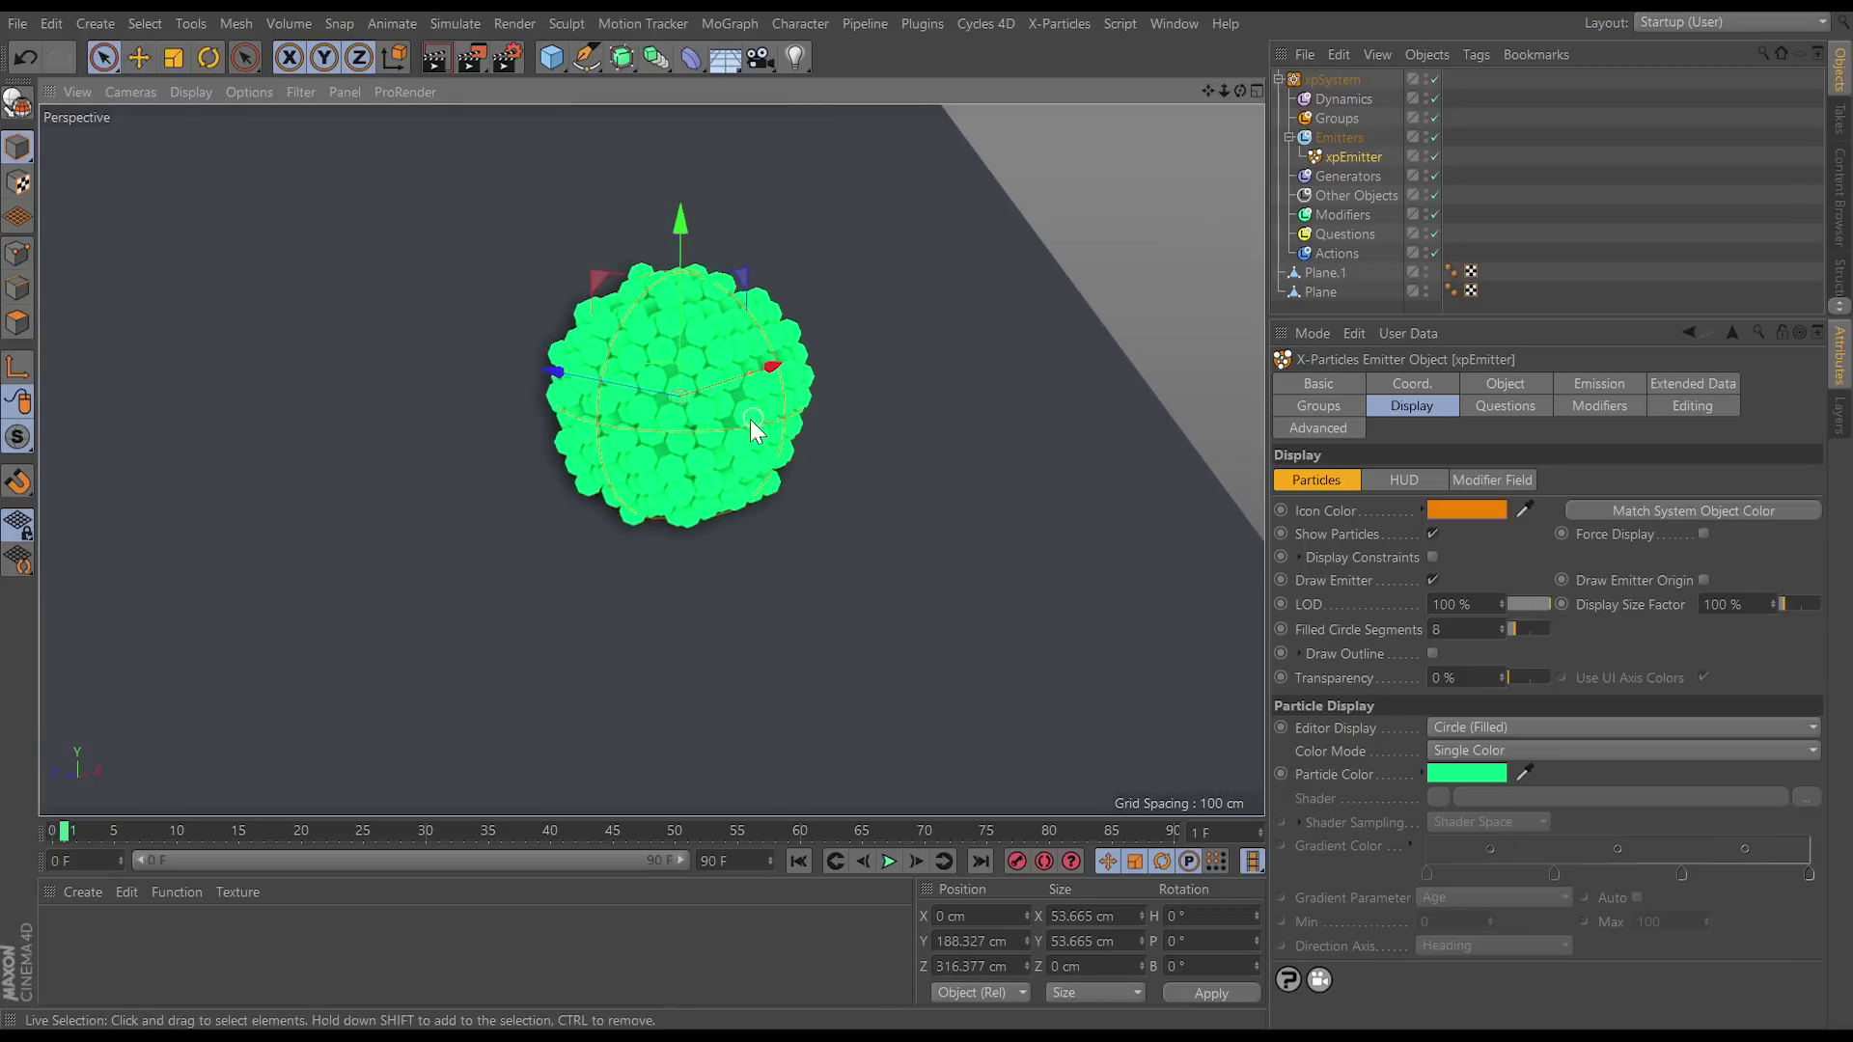
pyautogui.moveTo(739, 398)
pyautogui.keyDown('alt'); pyautogui.mouseDown()
pyautogui.moveTo(658, 395)
pyautogui.moveTo(654, 367)
pyautogui.moveTo(741, 425)
pyautogui.moveTo(789, 399)
pyautogui.moveTo(686, 417)
pyautogui.moveTo(704, 413)
pyautogui.moveTo(593, 391)
pyautogui.moveTo(739, 402)
pyautogui.mouseUp(); pyautogui.keyUp('alt')
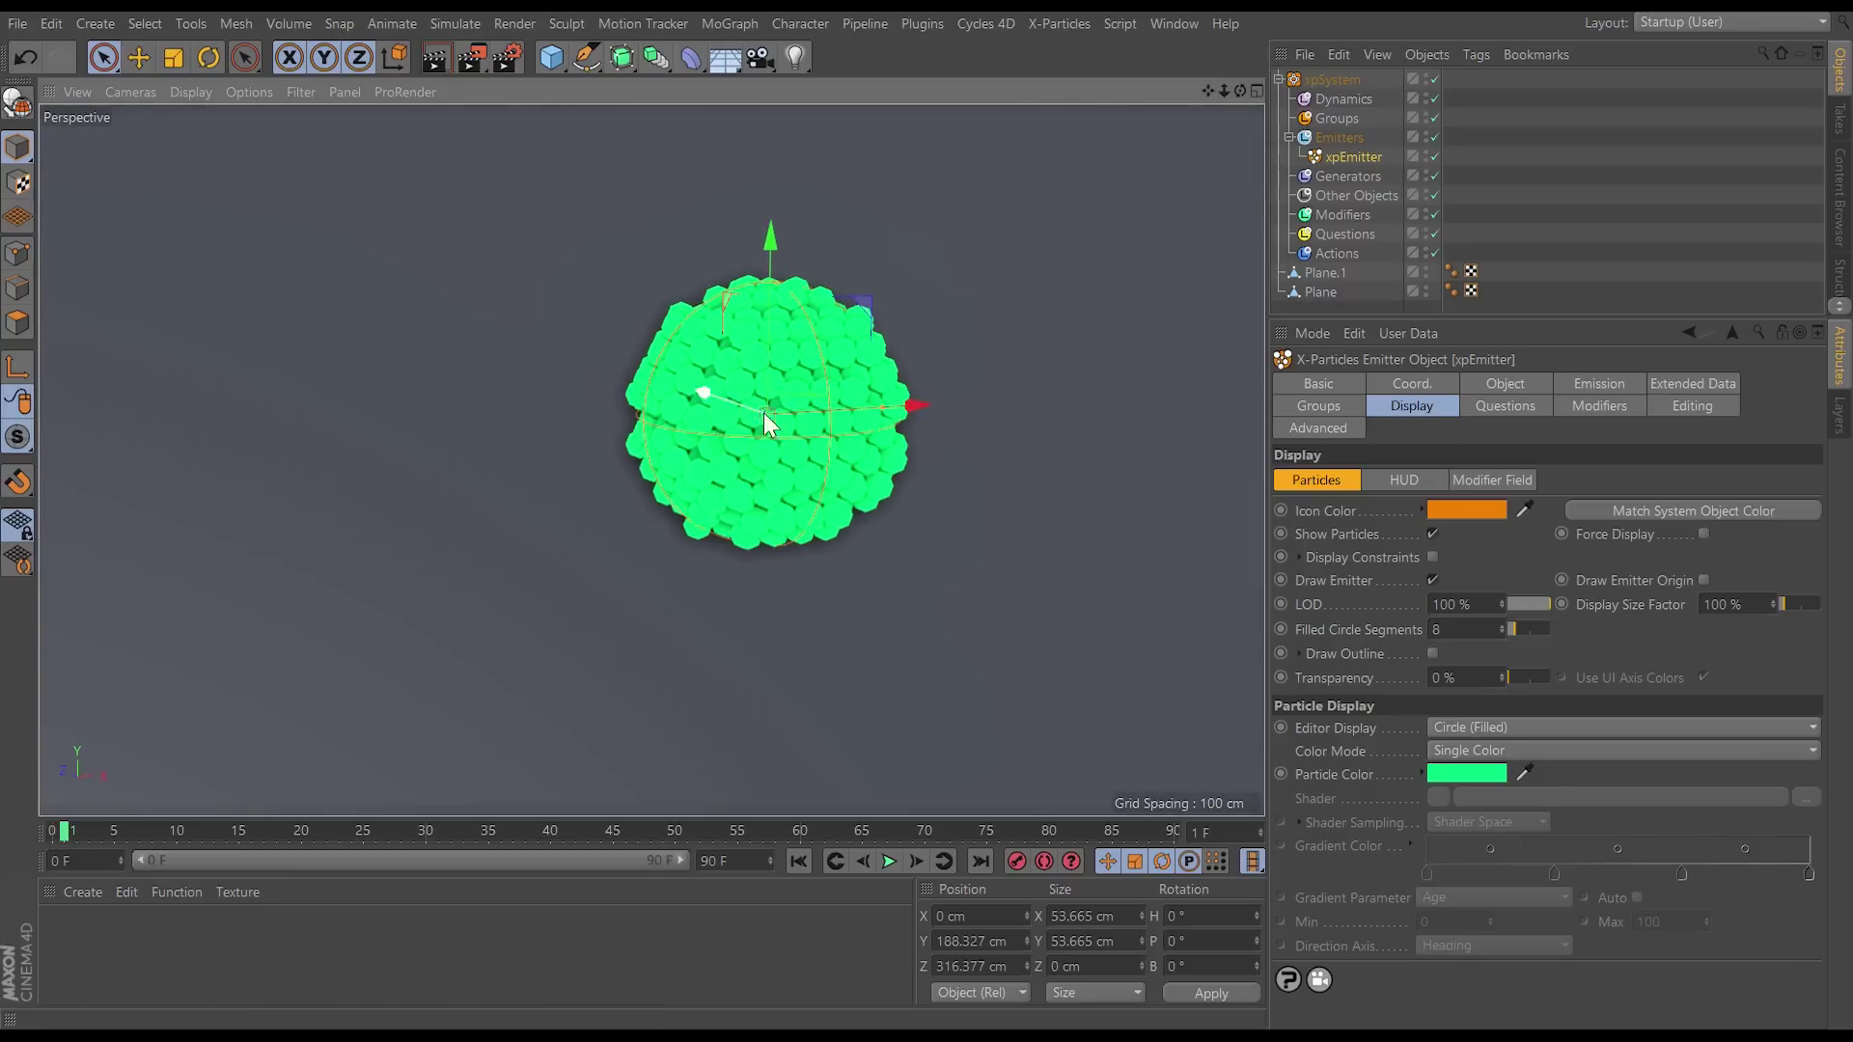
pyautogui.scroll(-5, 739, 402)
pyautogui.keyDown('alt'); pyautogui.moveTo(769, 484); pyautogui.dragTo(771, 442); pyautogui.keyUp('alt')
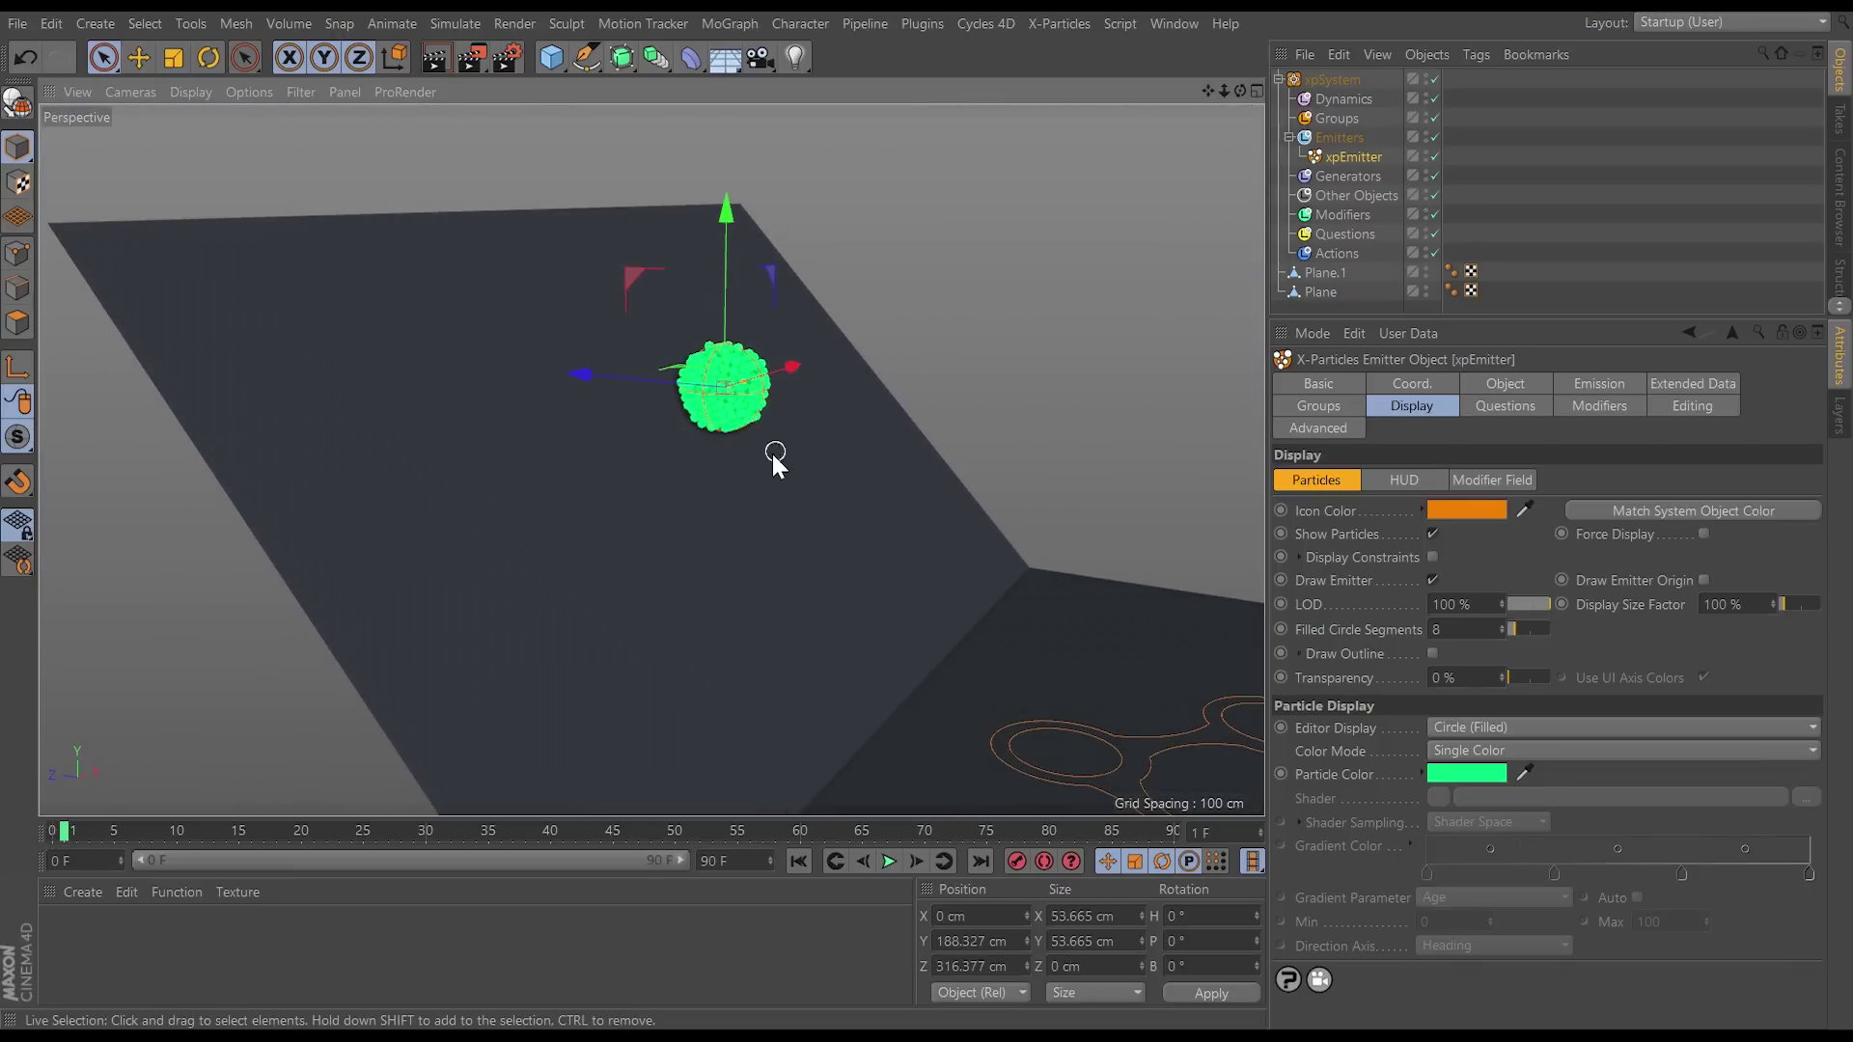
pyautogui.keyDown('alt'); pyautogui.moveTo(768, 425); pyautogui.dragTo(1100, 583); pyautogui.keyUp('alt')
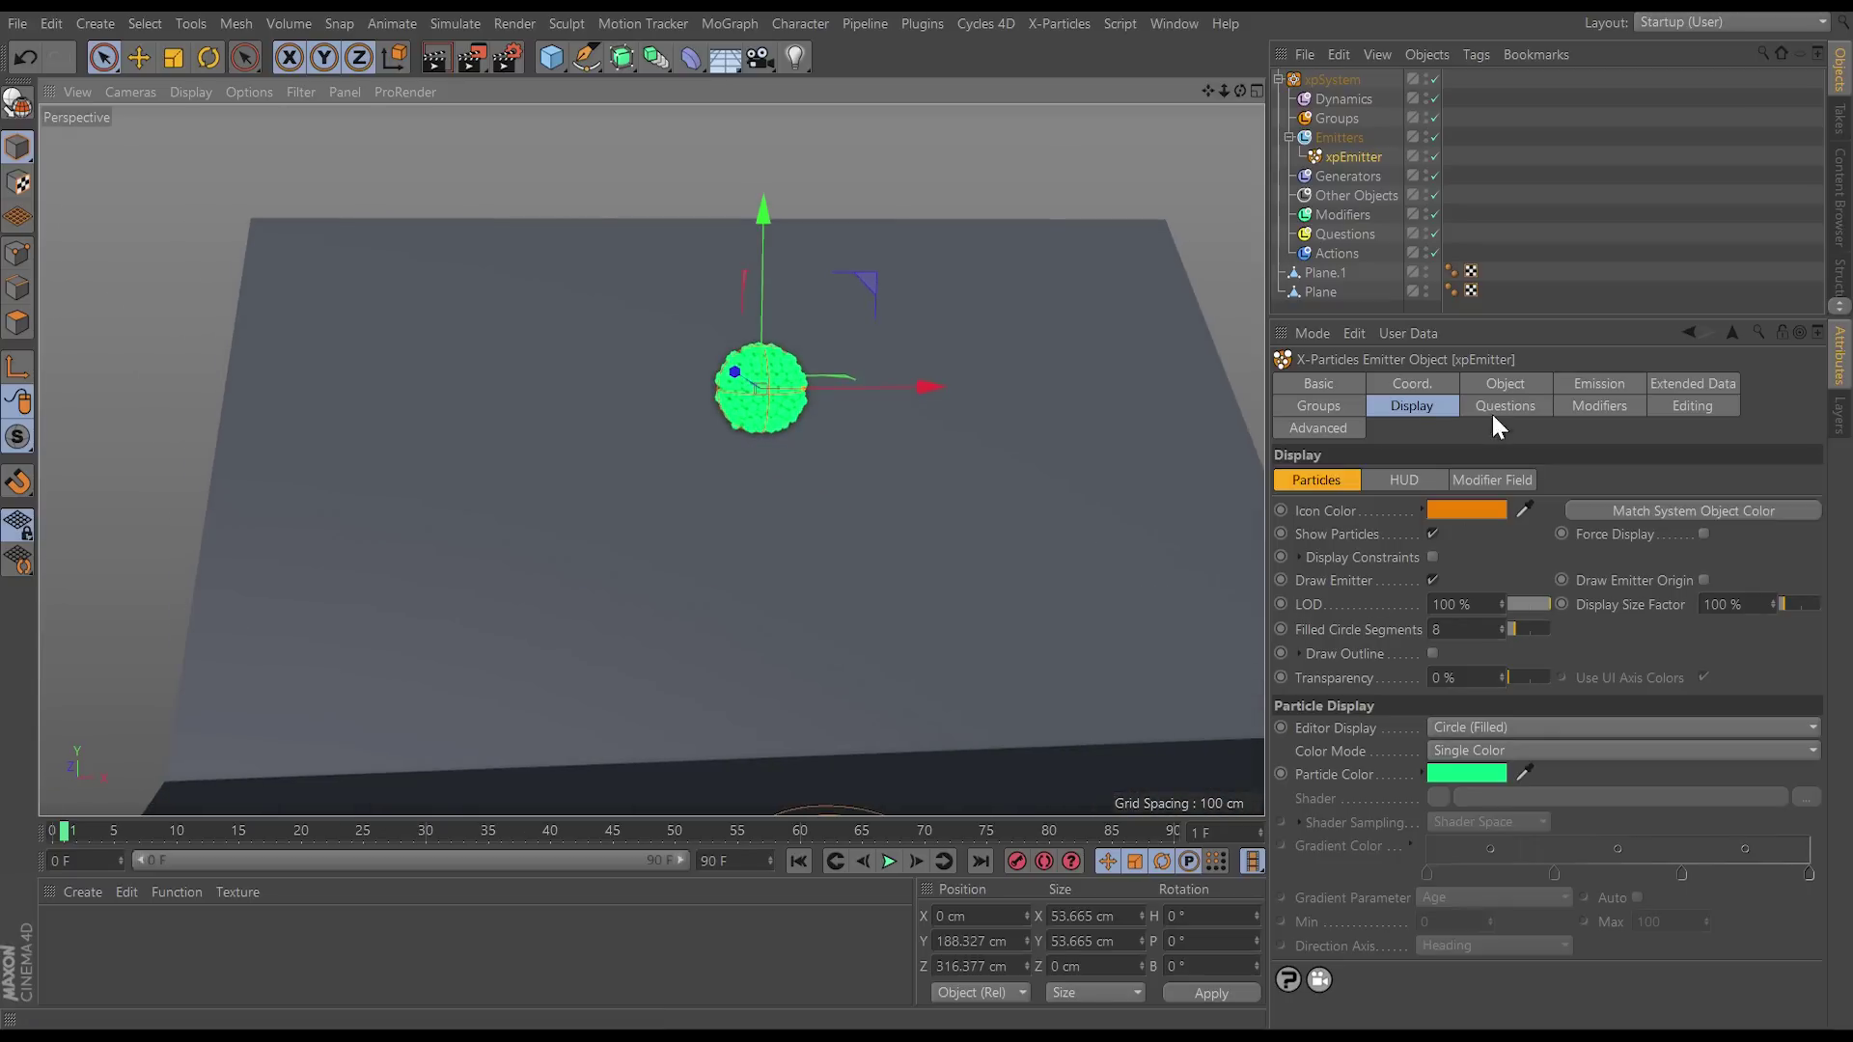
# Step: Set the emitter's particle radius to 2 cm, return to the start and advance one frame to preview the particles
pyautogui.click(1562, 385)
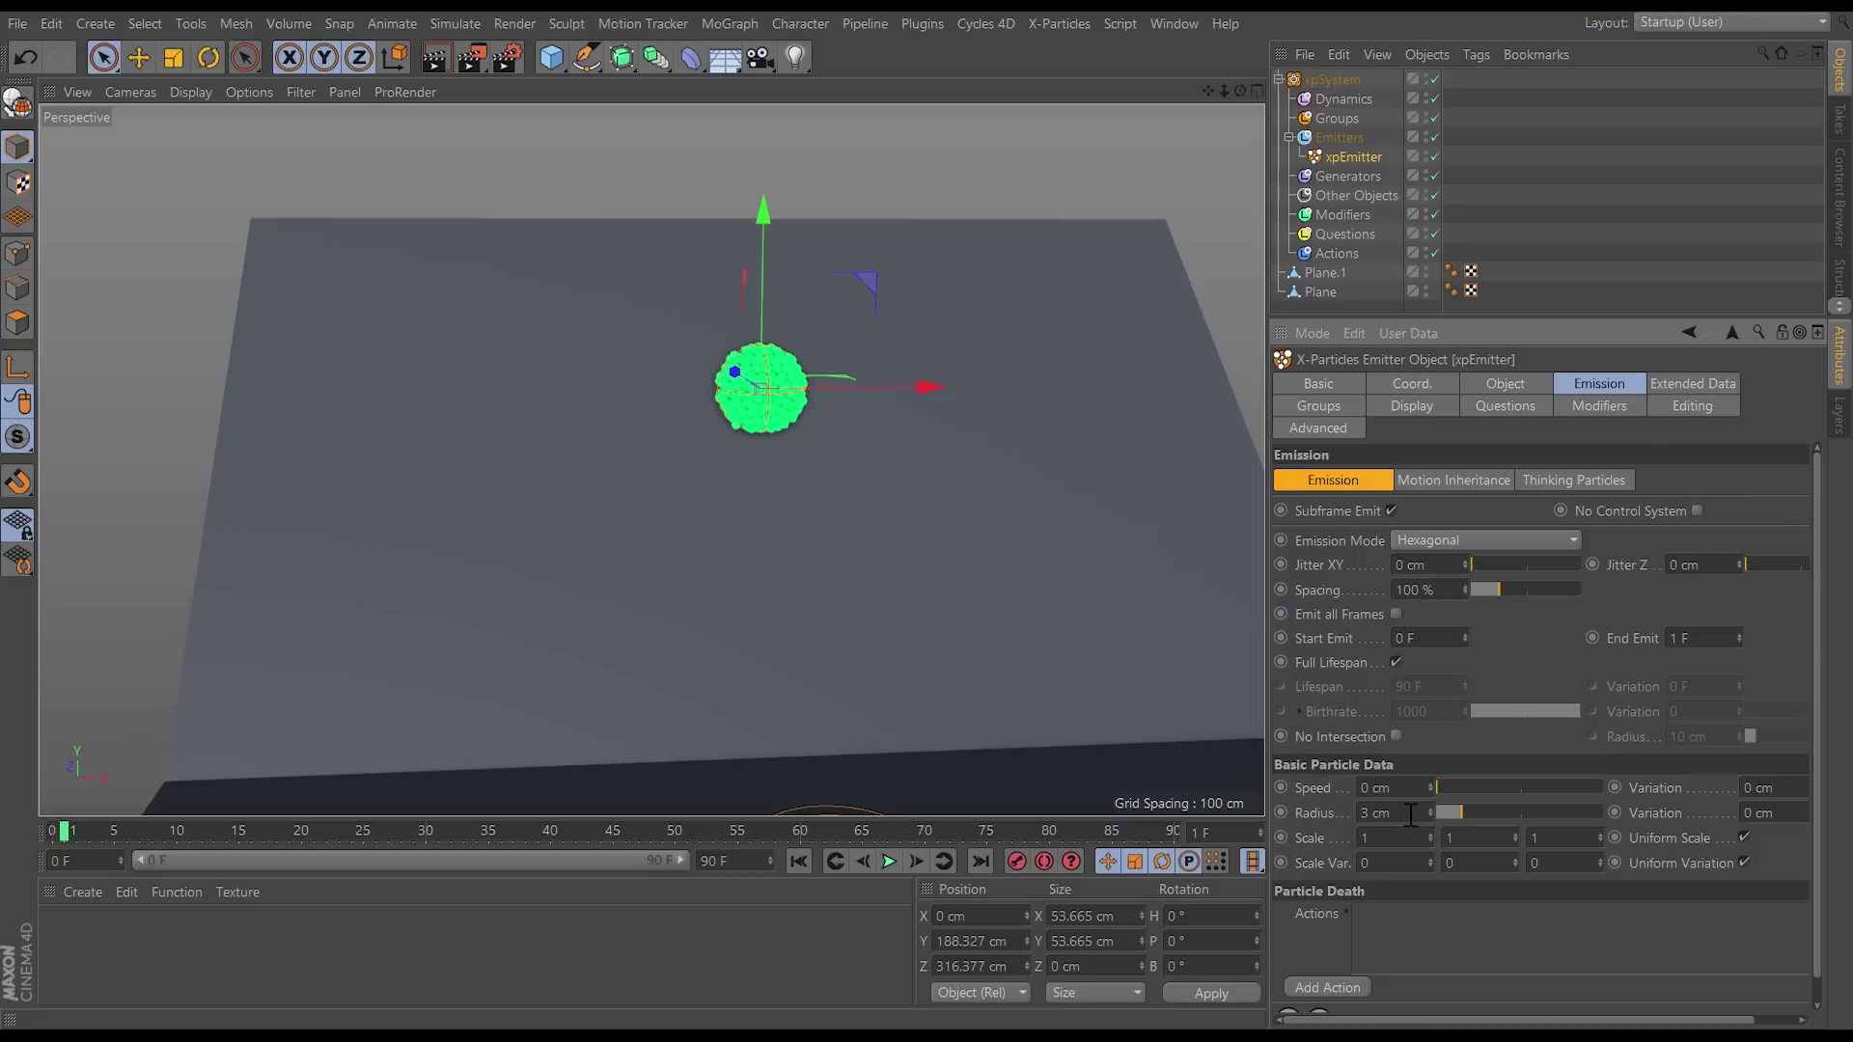
pyautogui.moveTo(1410, 815); pyautogui.dragTo(1335, 832)
pyautogui.write('2')
pyautogui.press('Return')
pyautogui.click(799, 861)
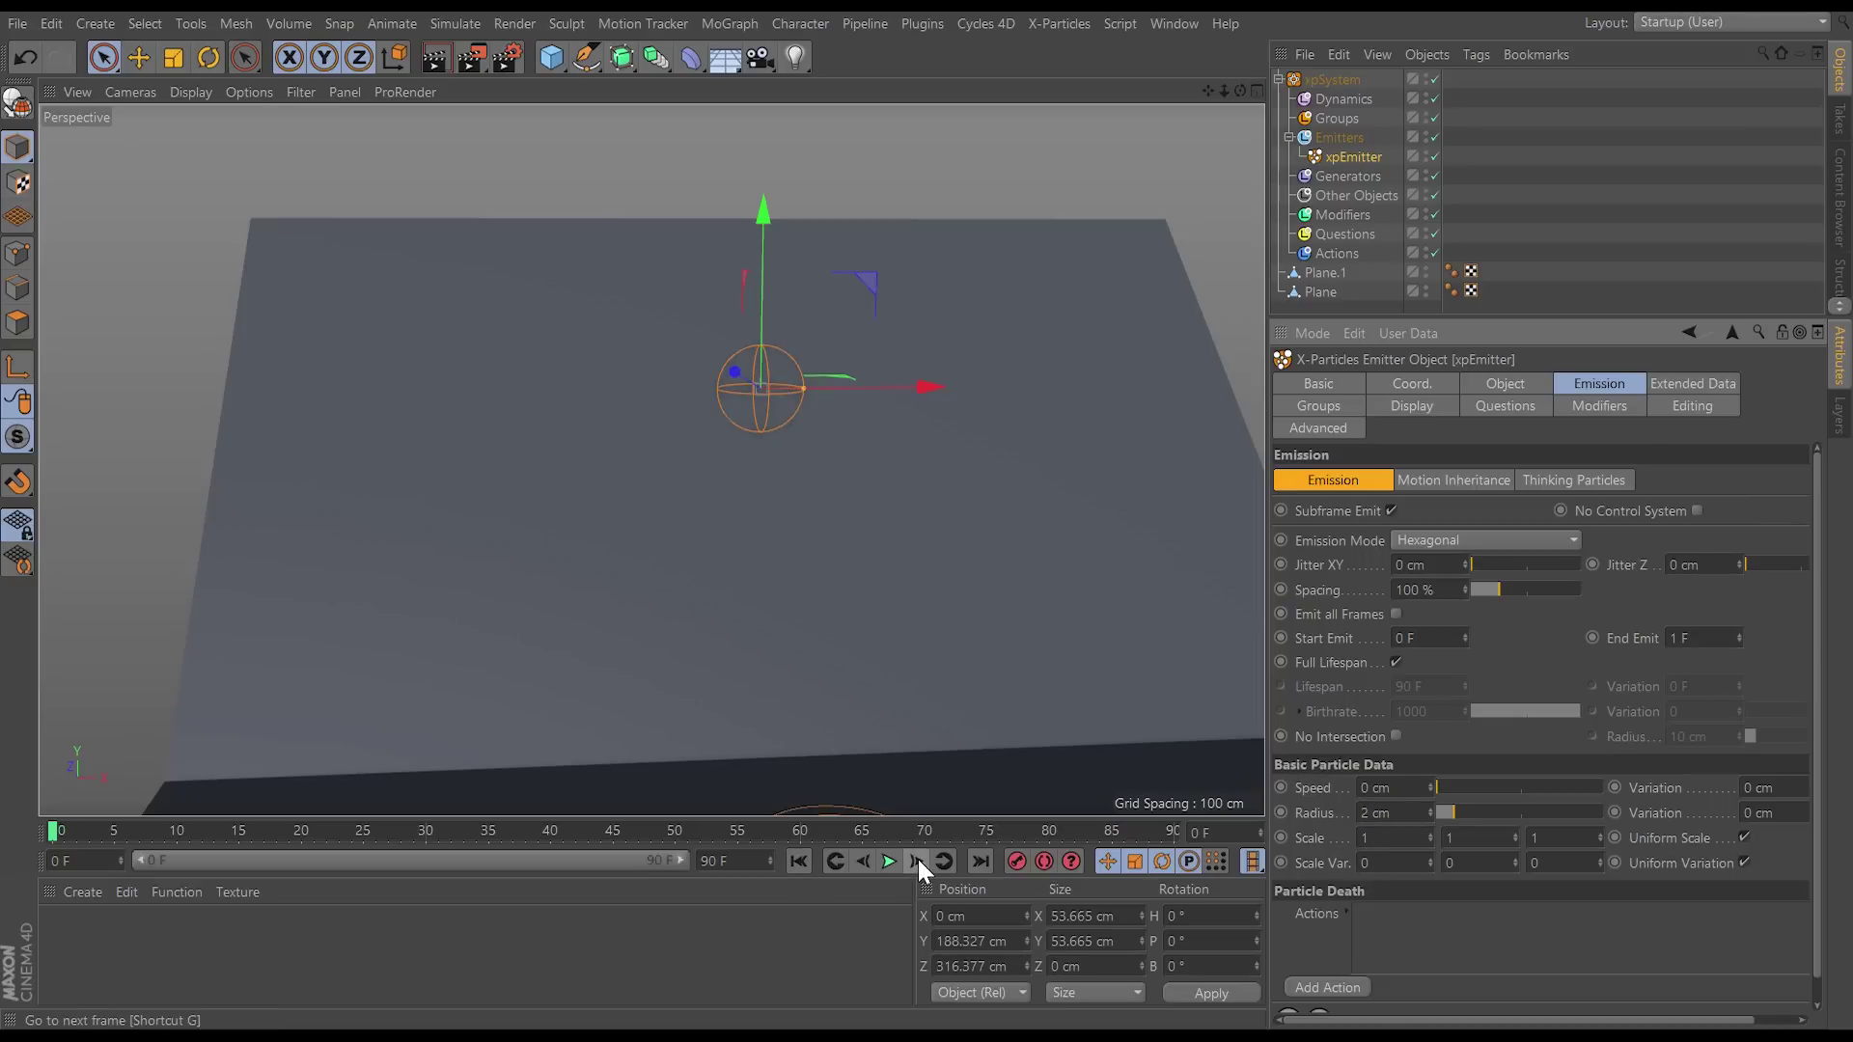
pyautogui.click(919, 859)
pyautogui.keyDown('alt'); pyautogui.moveTo(955, 540); pyautogui.dragTo(802, 364); pyautogui.keyUp('alt')
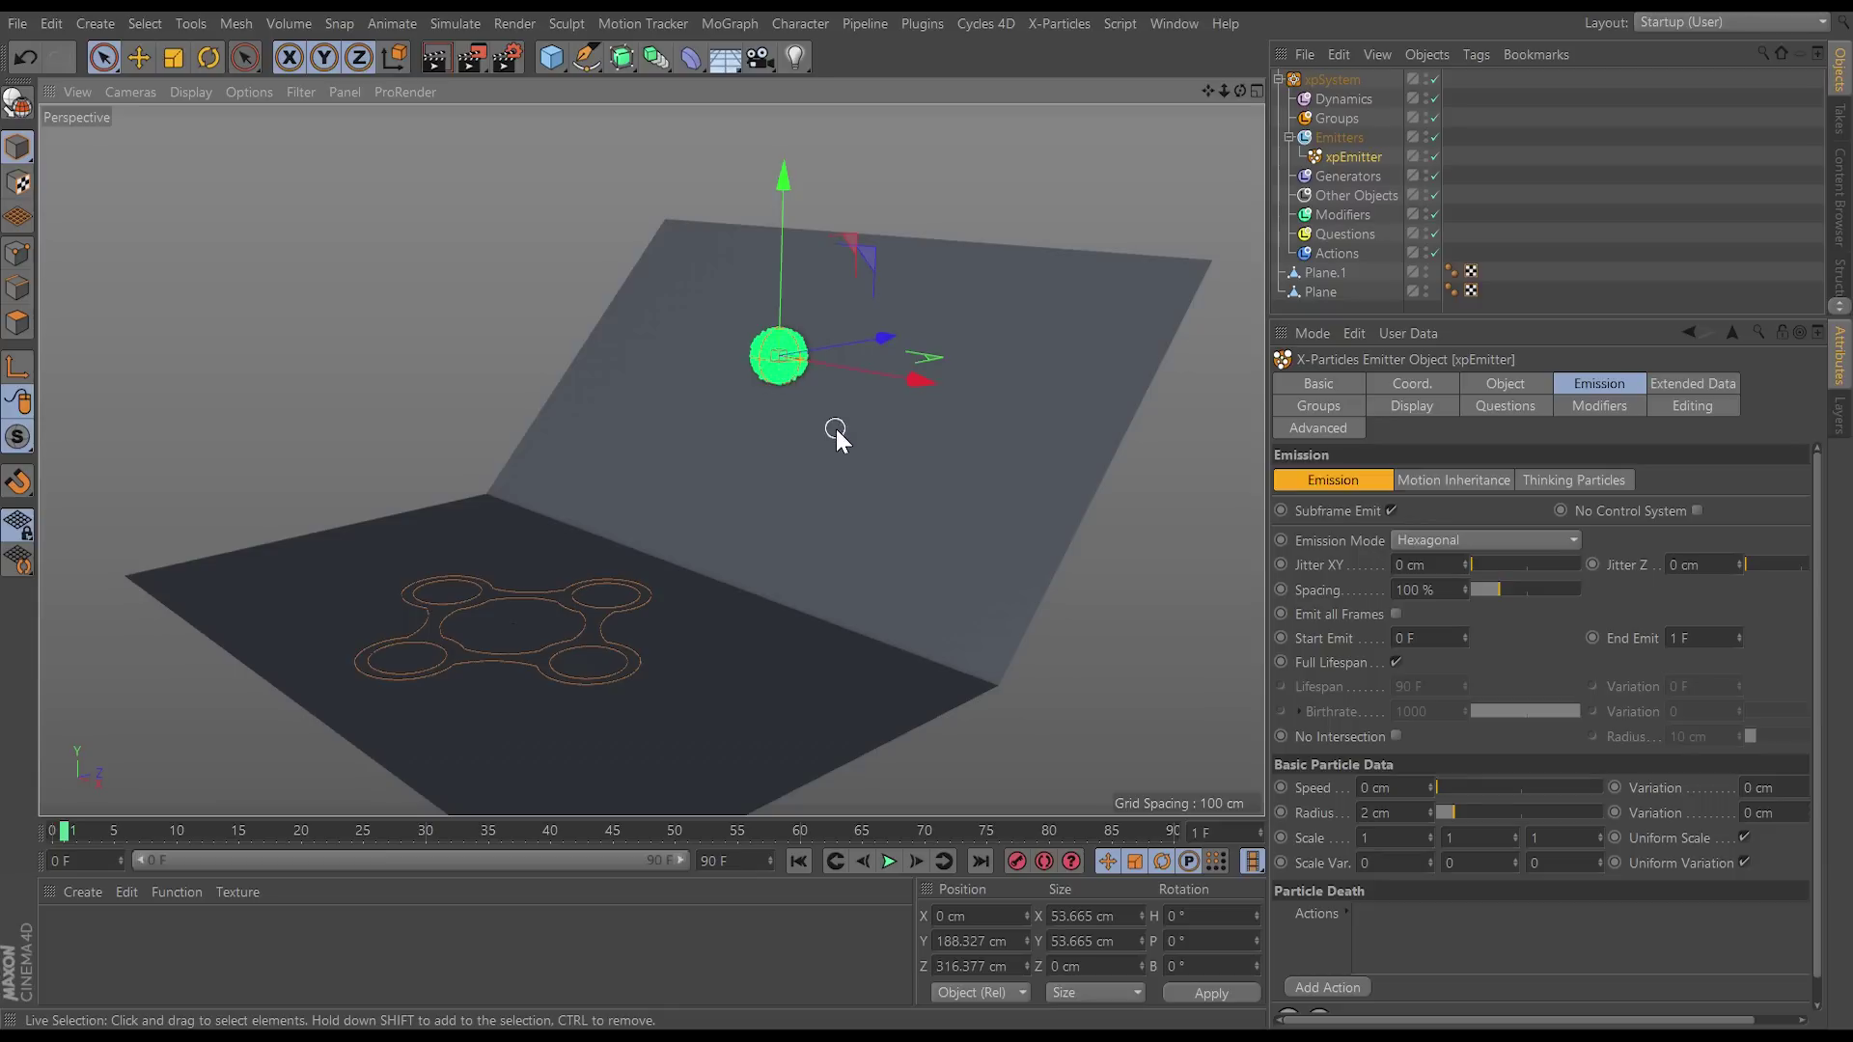
# Step: Rename the tilted plane to Slope and the flat plane to Floor
pyautogui.click(1325, 272)
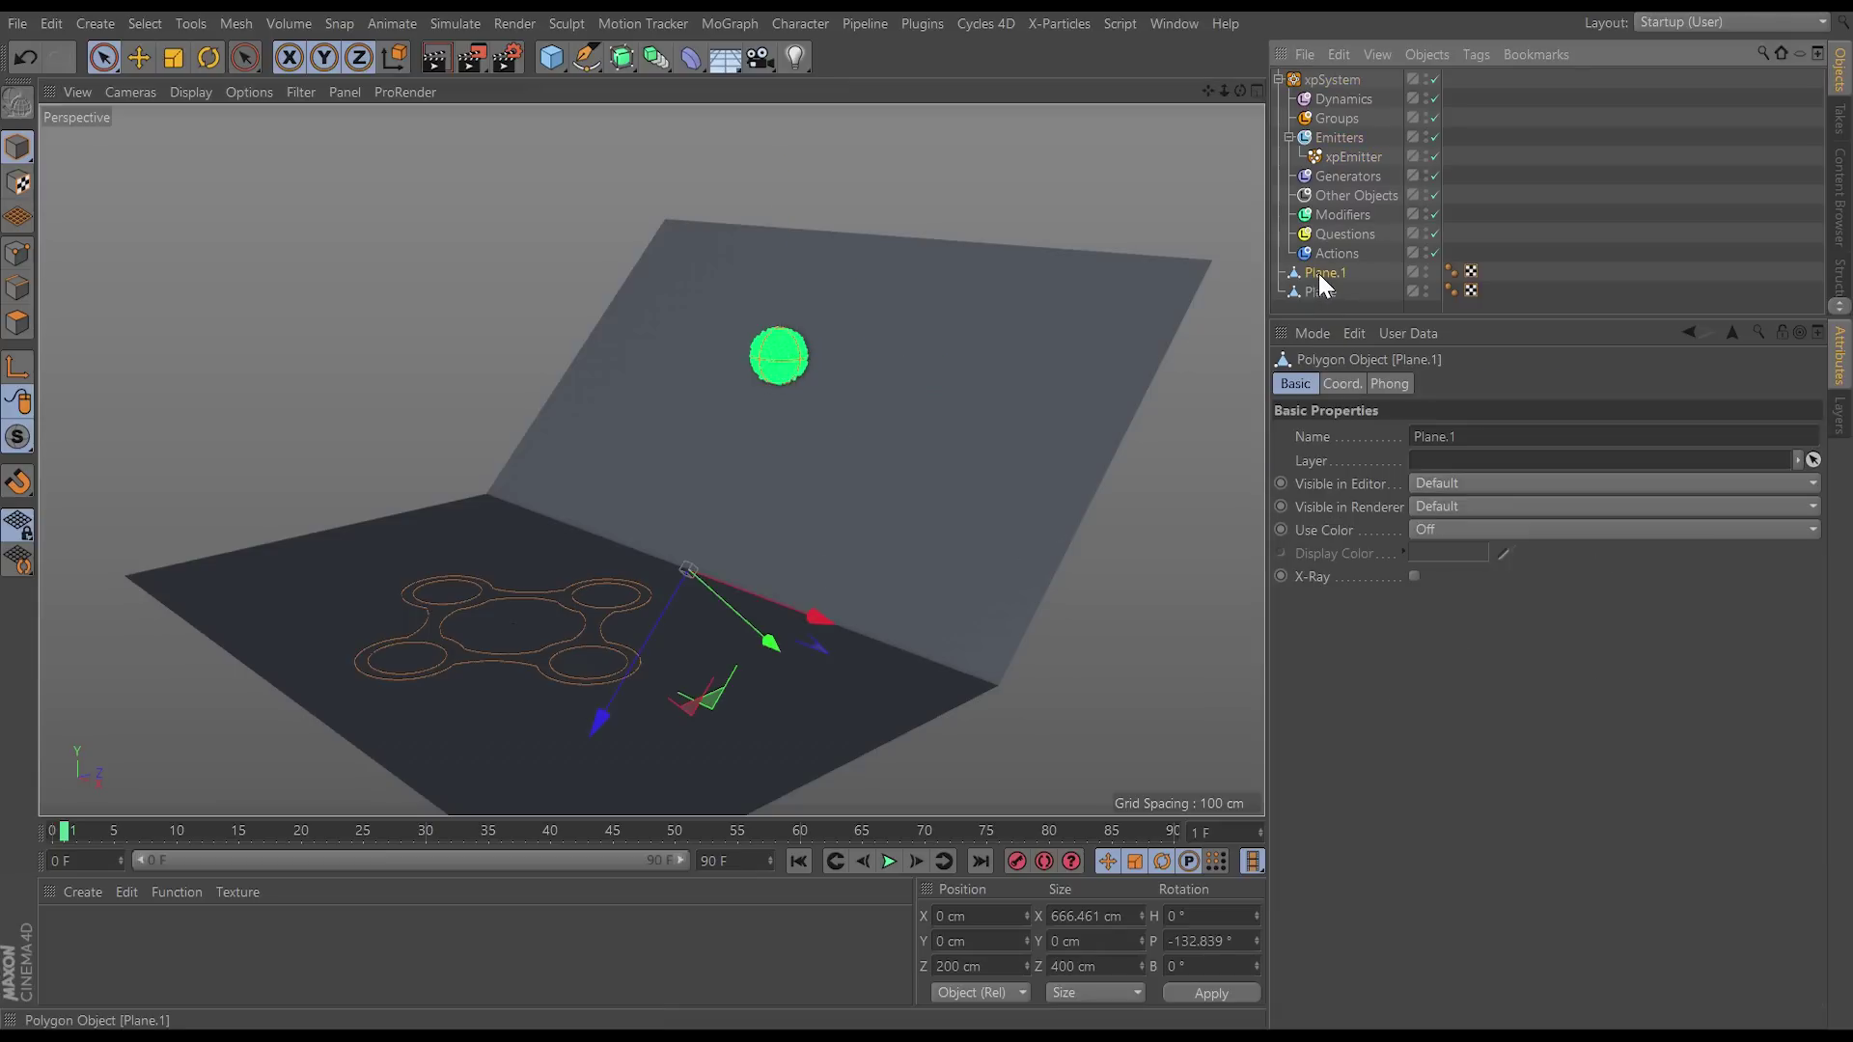
pyautogui.click(1417, 437)
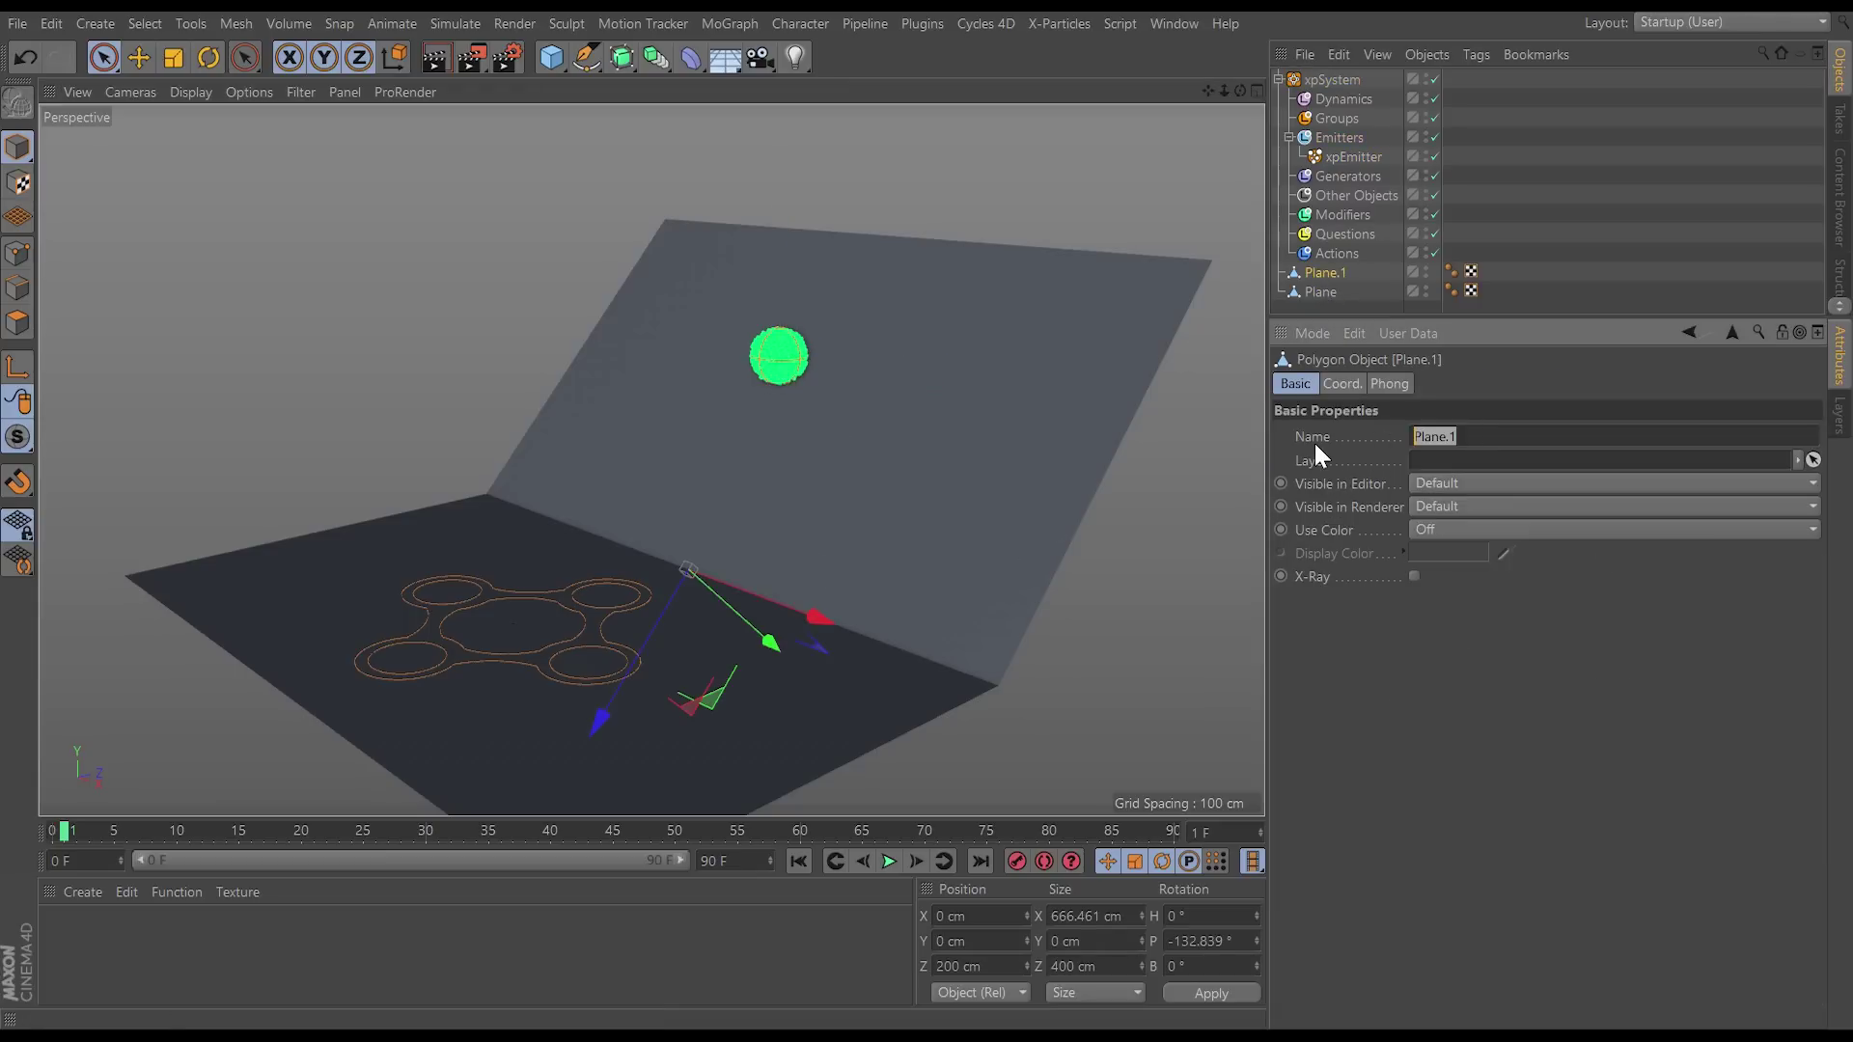
pyautogui.write('Slope')
pyautogui.press('Return')
pyautogui.click(1319, 293)
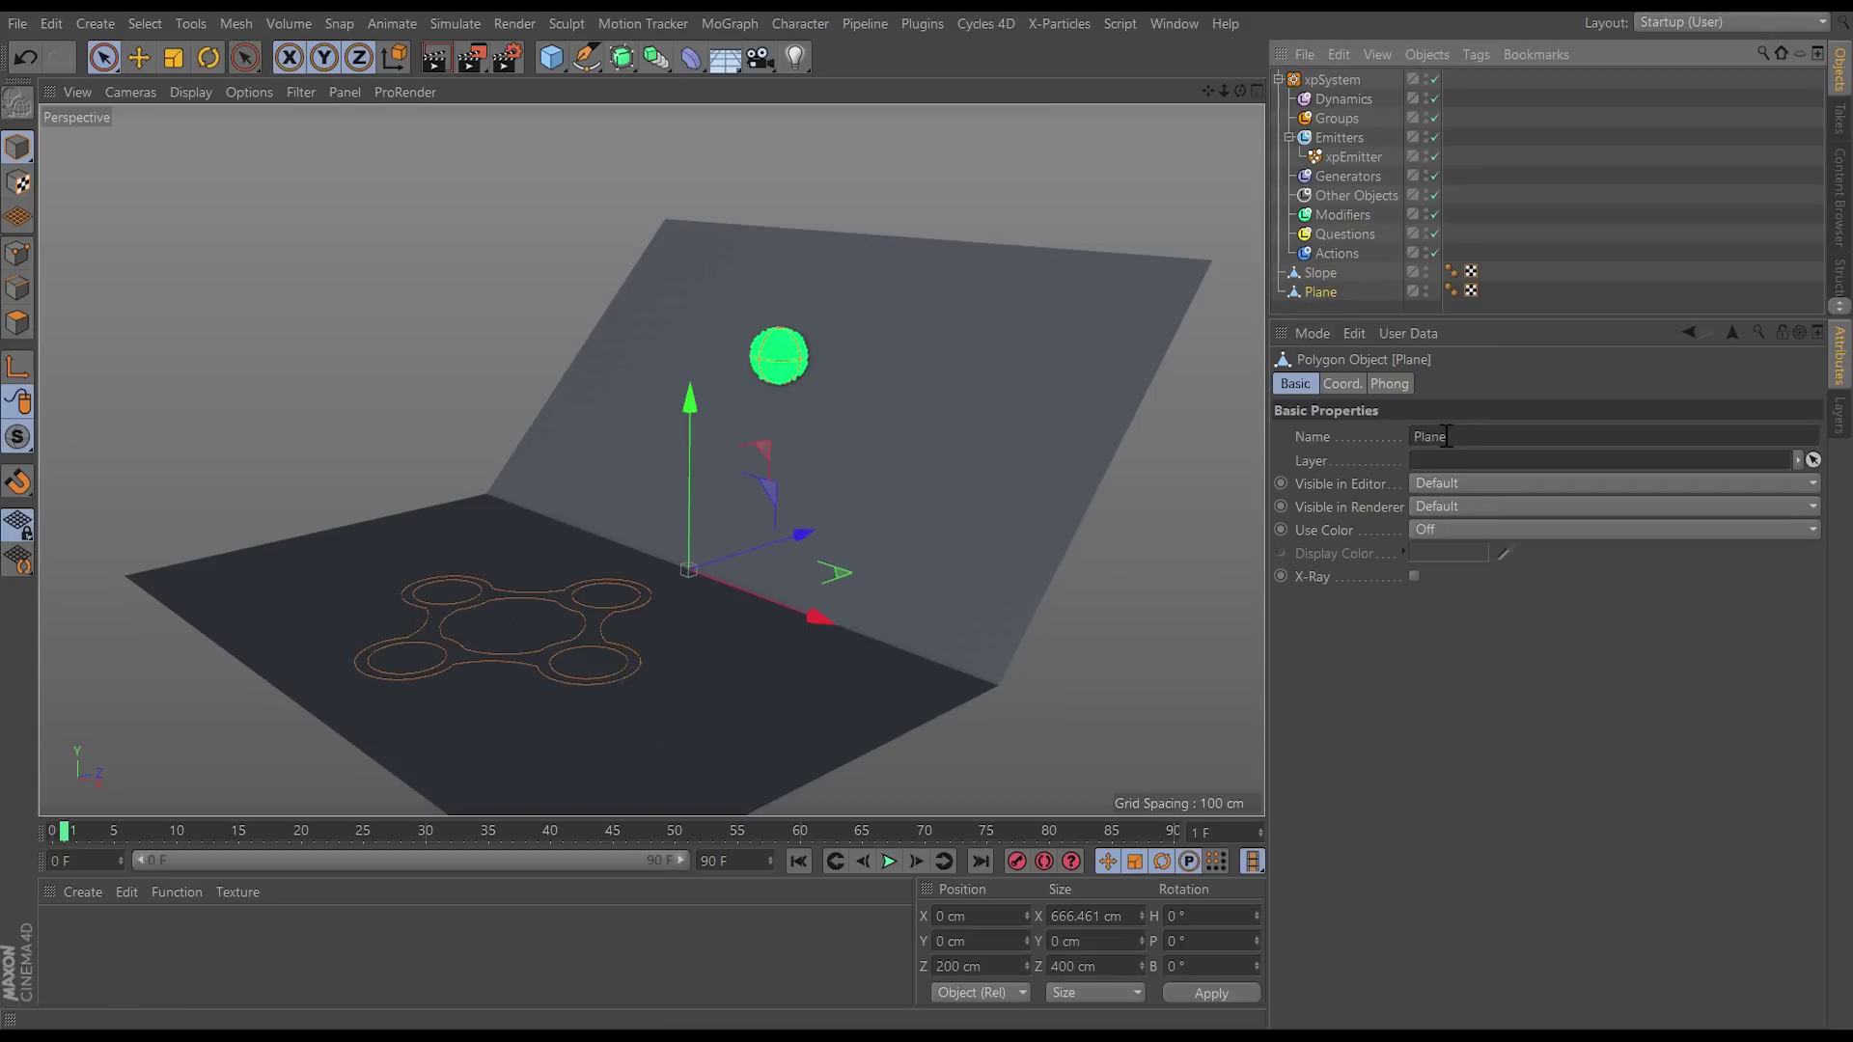
pyautogui.click(1442, 442)
pyautogui.write('Floor')
pyautogui.press('Return')
# Step: Add X-Particles Collider tags to both Slope and Floor, with bounce at 0 % and friction at 48 %
pyautogui.keyDown('ctrl'); pyautogui.click(1324, 271); pyautogui.keyUp('ctrl')
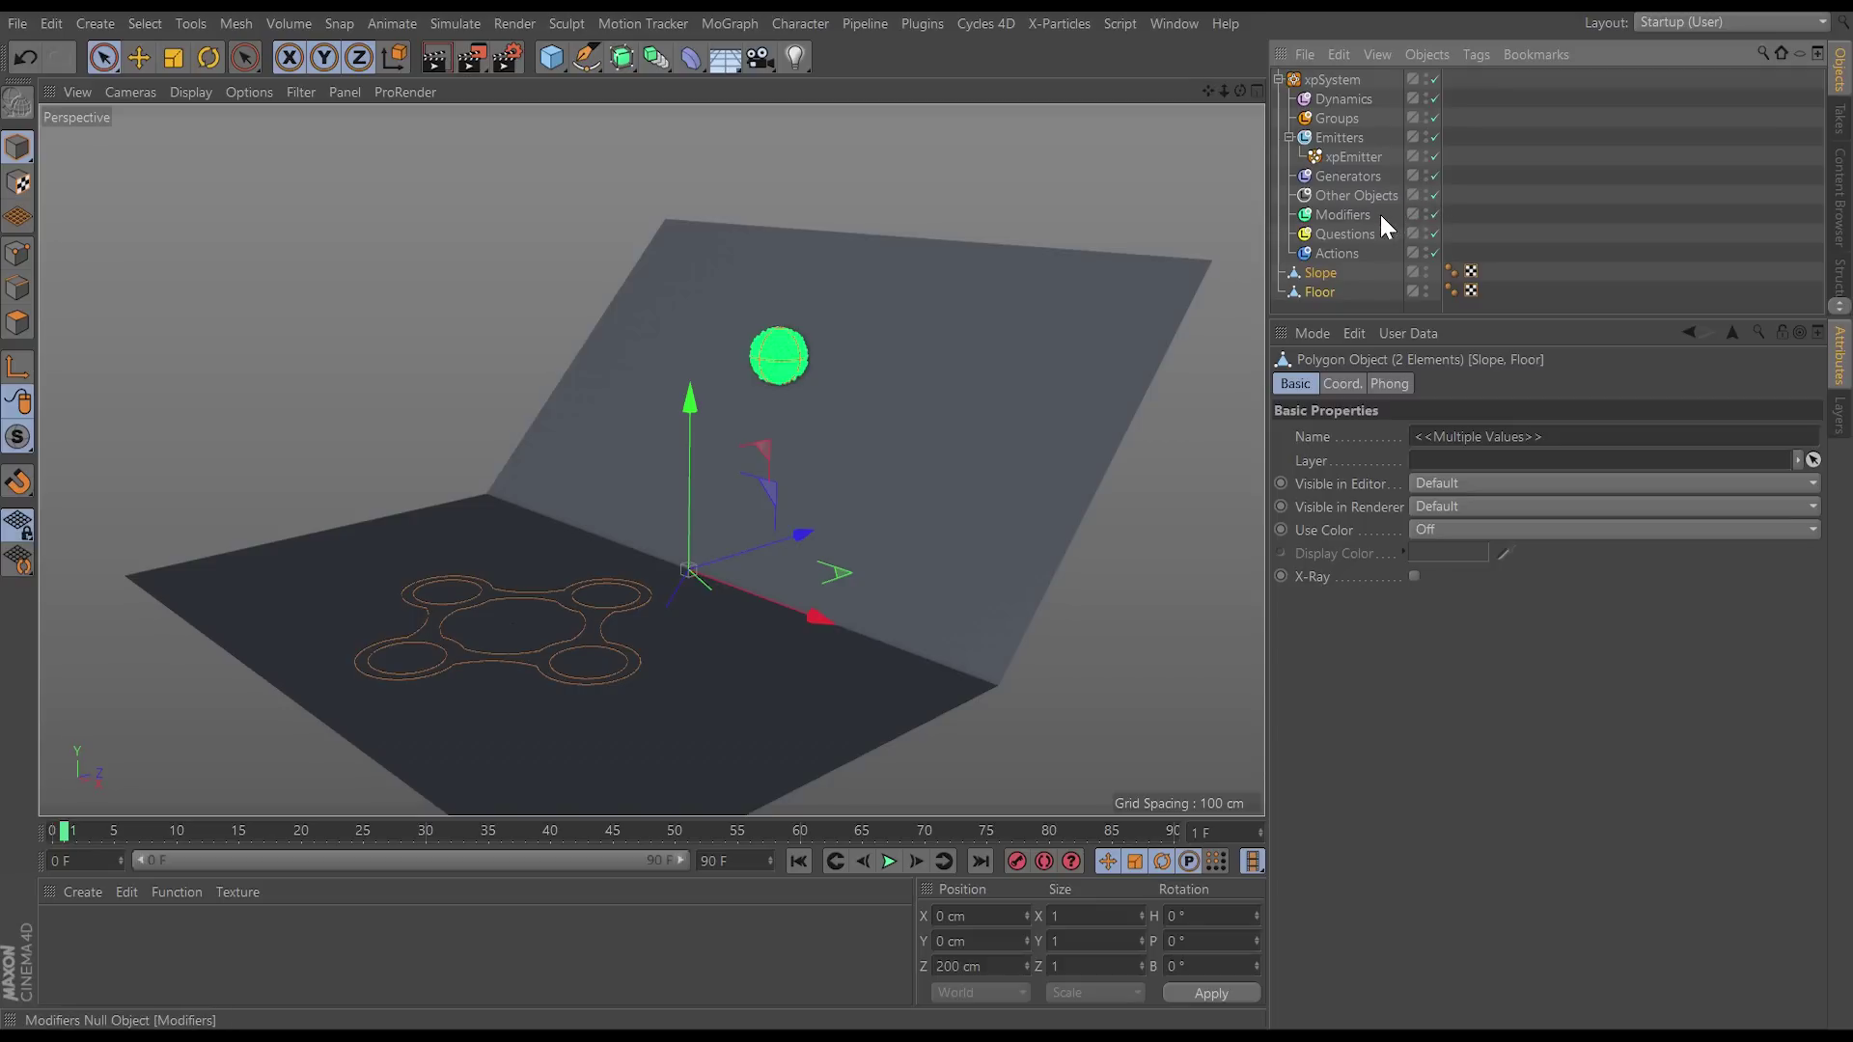
pyautogui.click(1473, 56)
pyautogui.moveTo(1563, 367)
pyautogui.click(1739, 441)
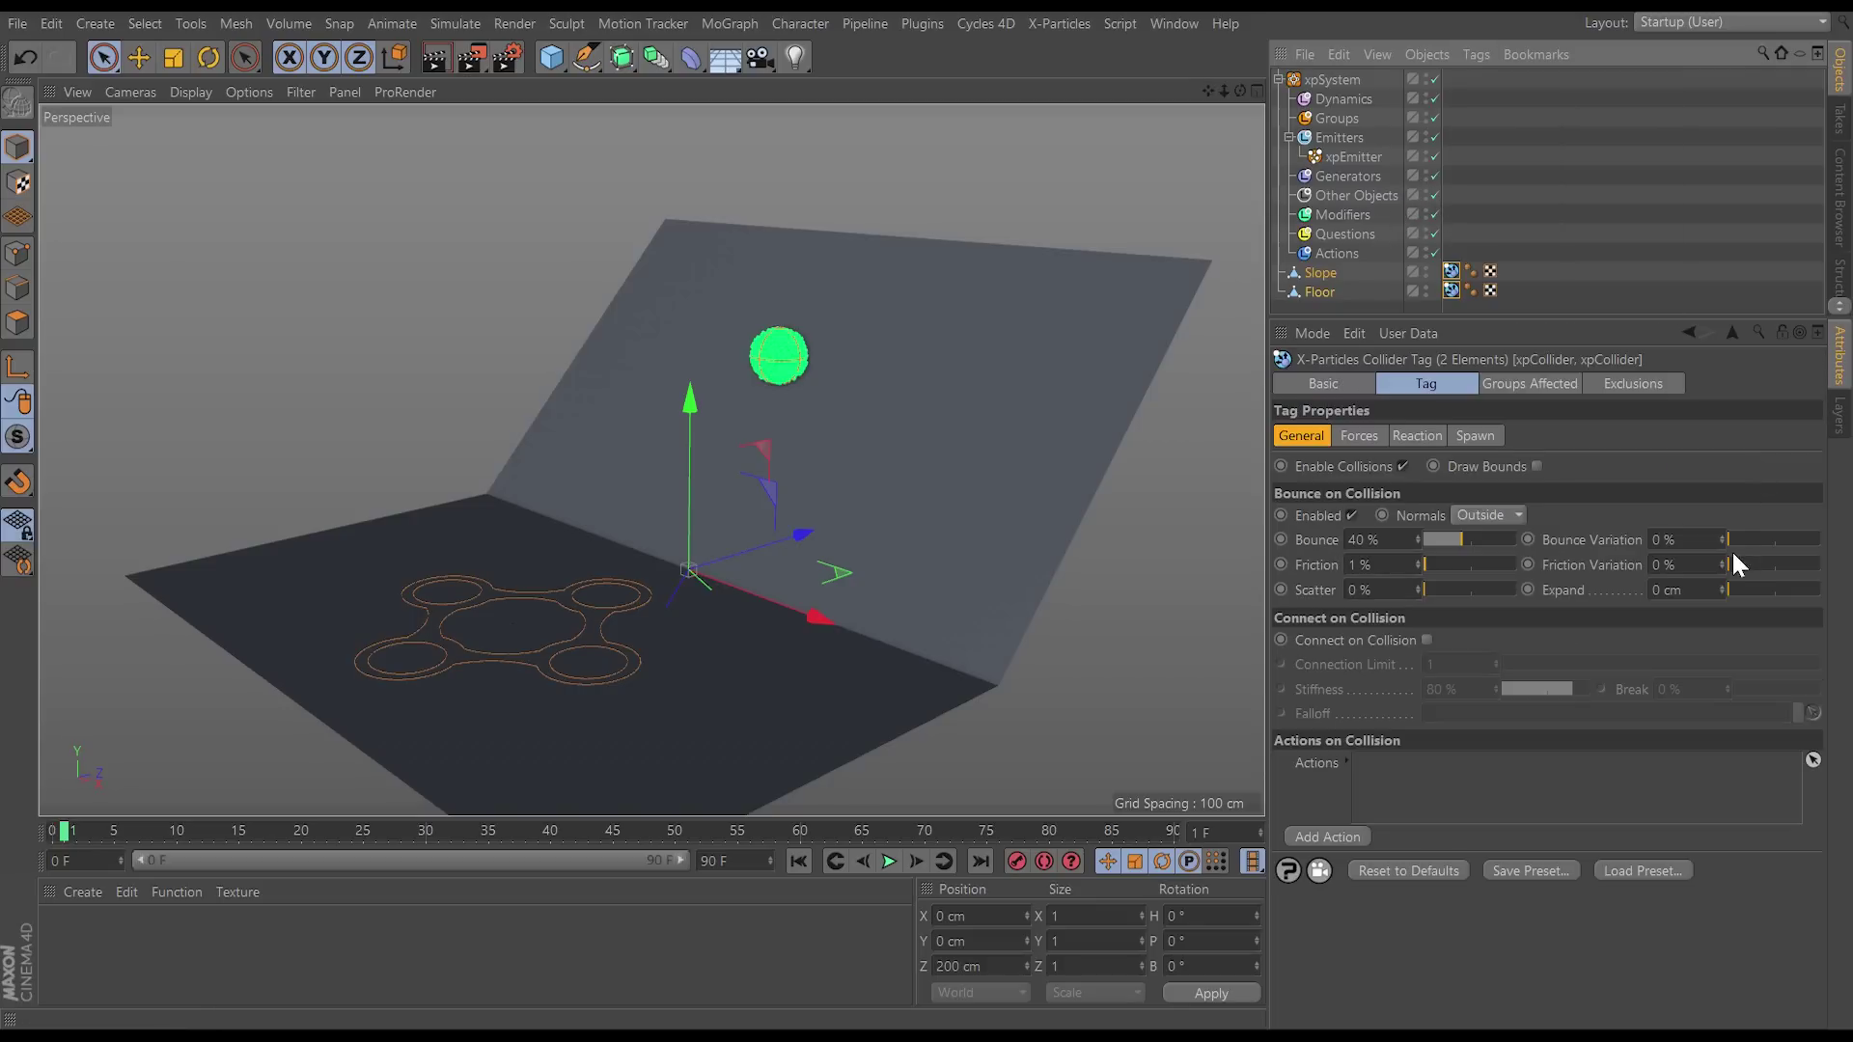
pyautogui.moveTo(1453, 538)
pyautogui.mouseDown()
pyautogui.moveTo(1418, 540)
pyautogui.moveTo(1462, 562)
pyautogui.mouseUp()
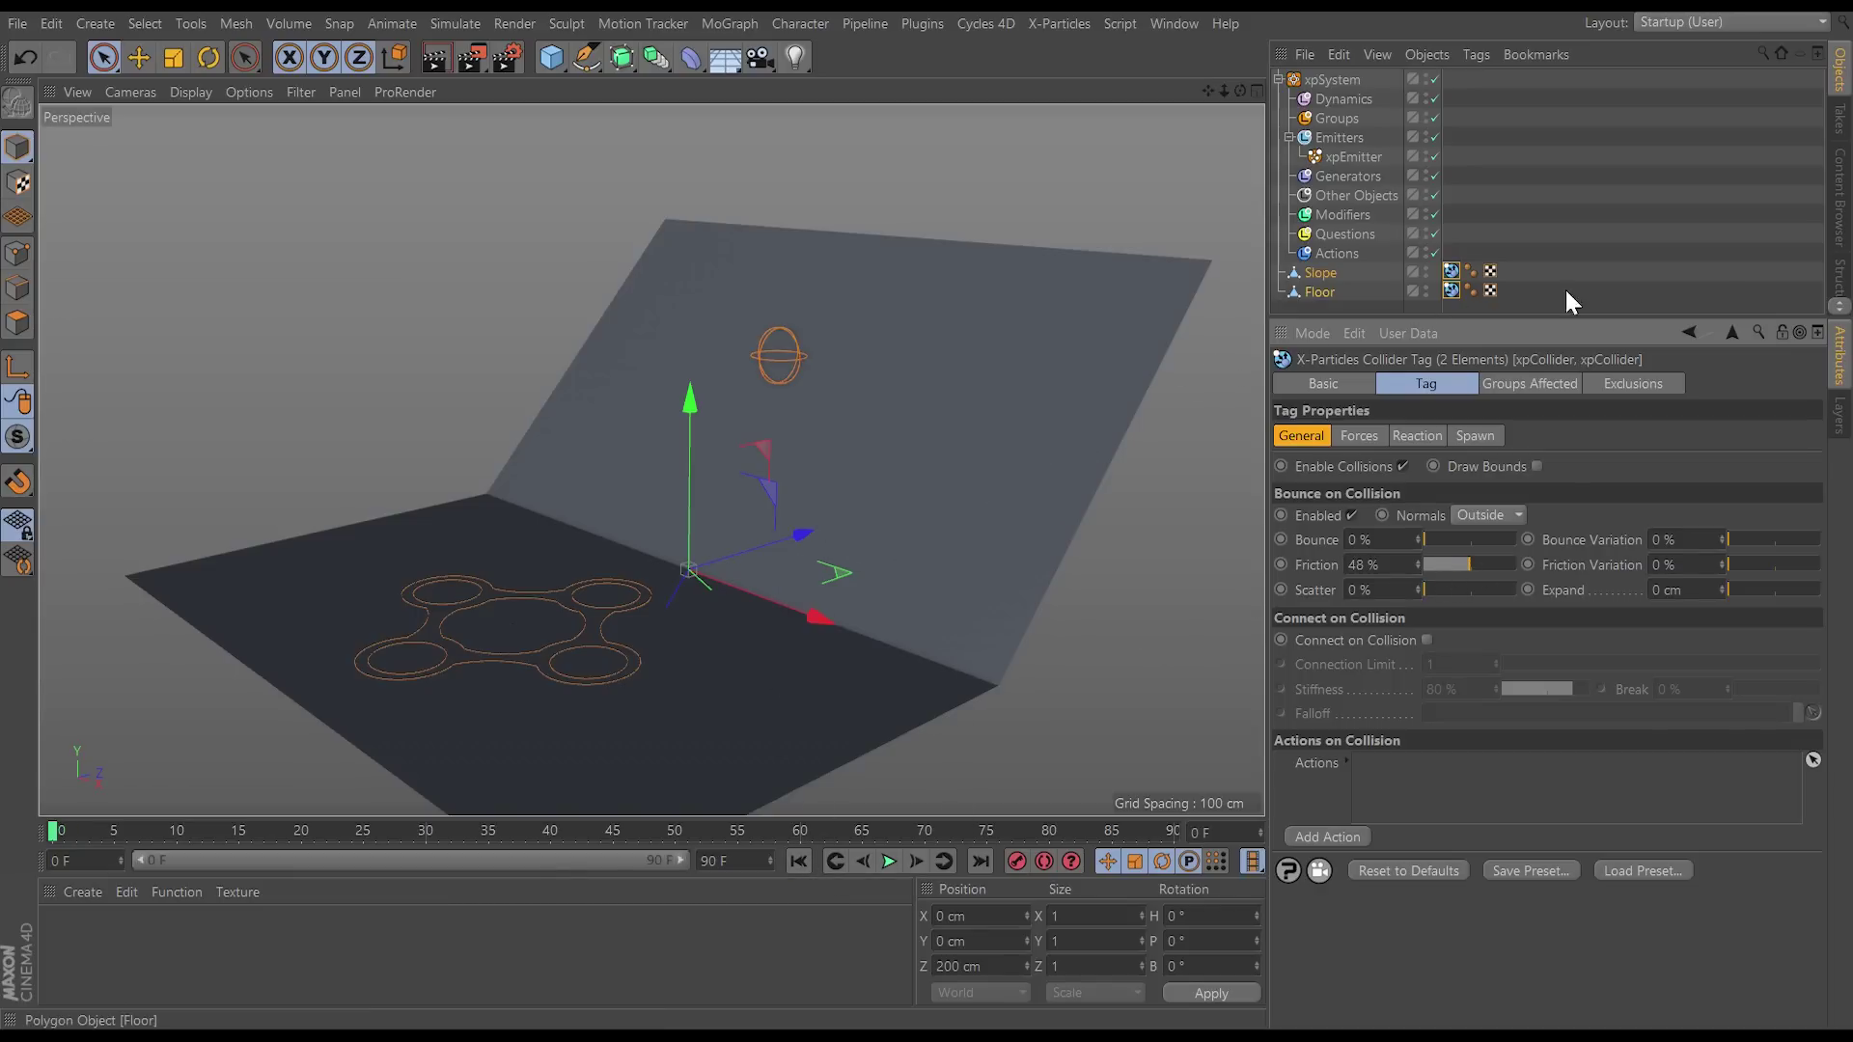
# Step: Add an xpGravity modifier to the particle system and play the simulation to watch the particles fall onto the slope
pyautogui.click(1353, 213)
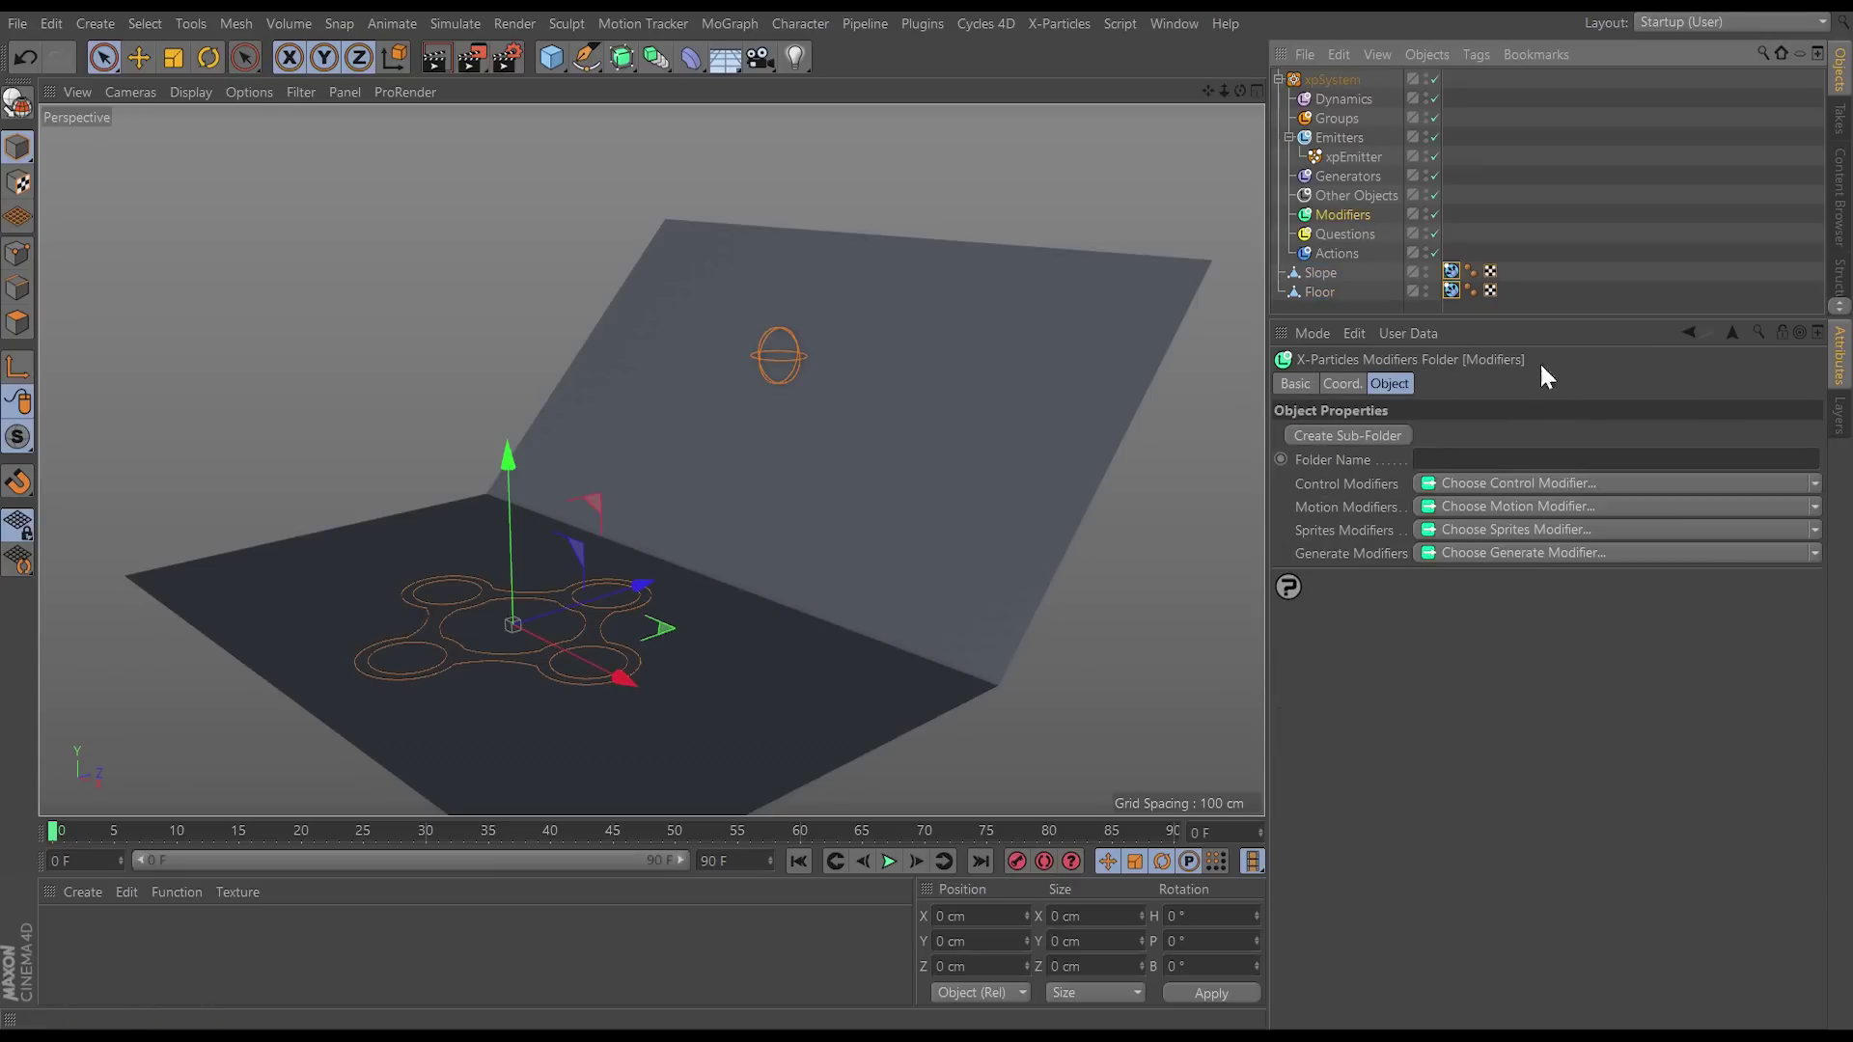
pyautogui.click(1815, 507)
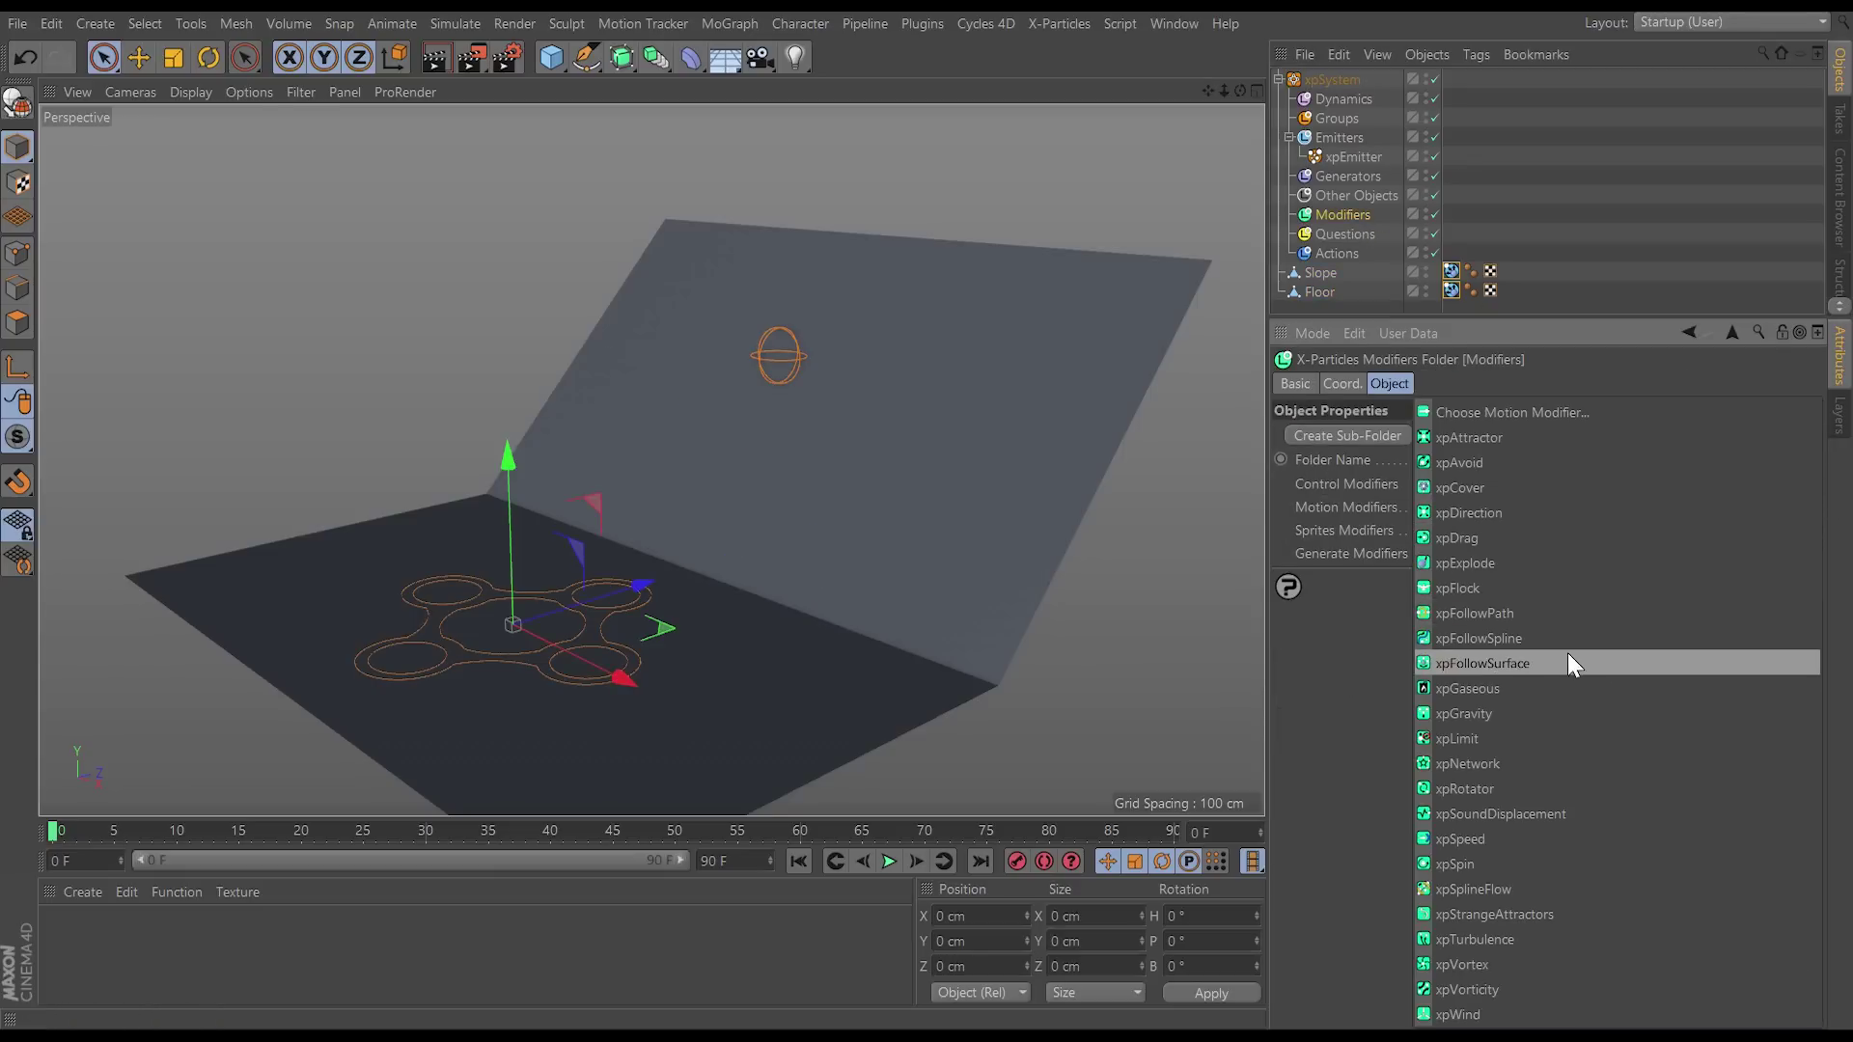
pyautogui.click(1521, 712)
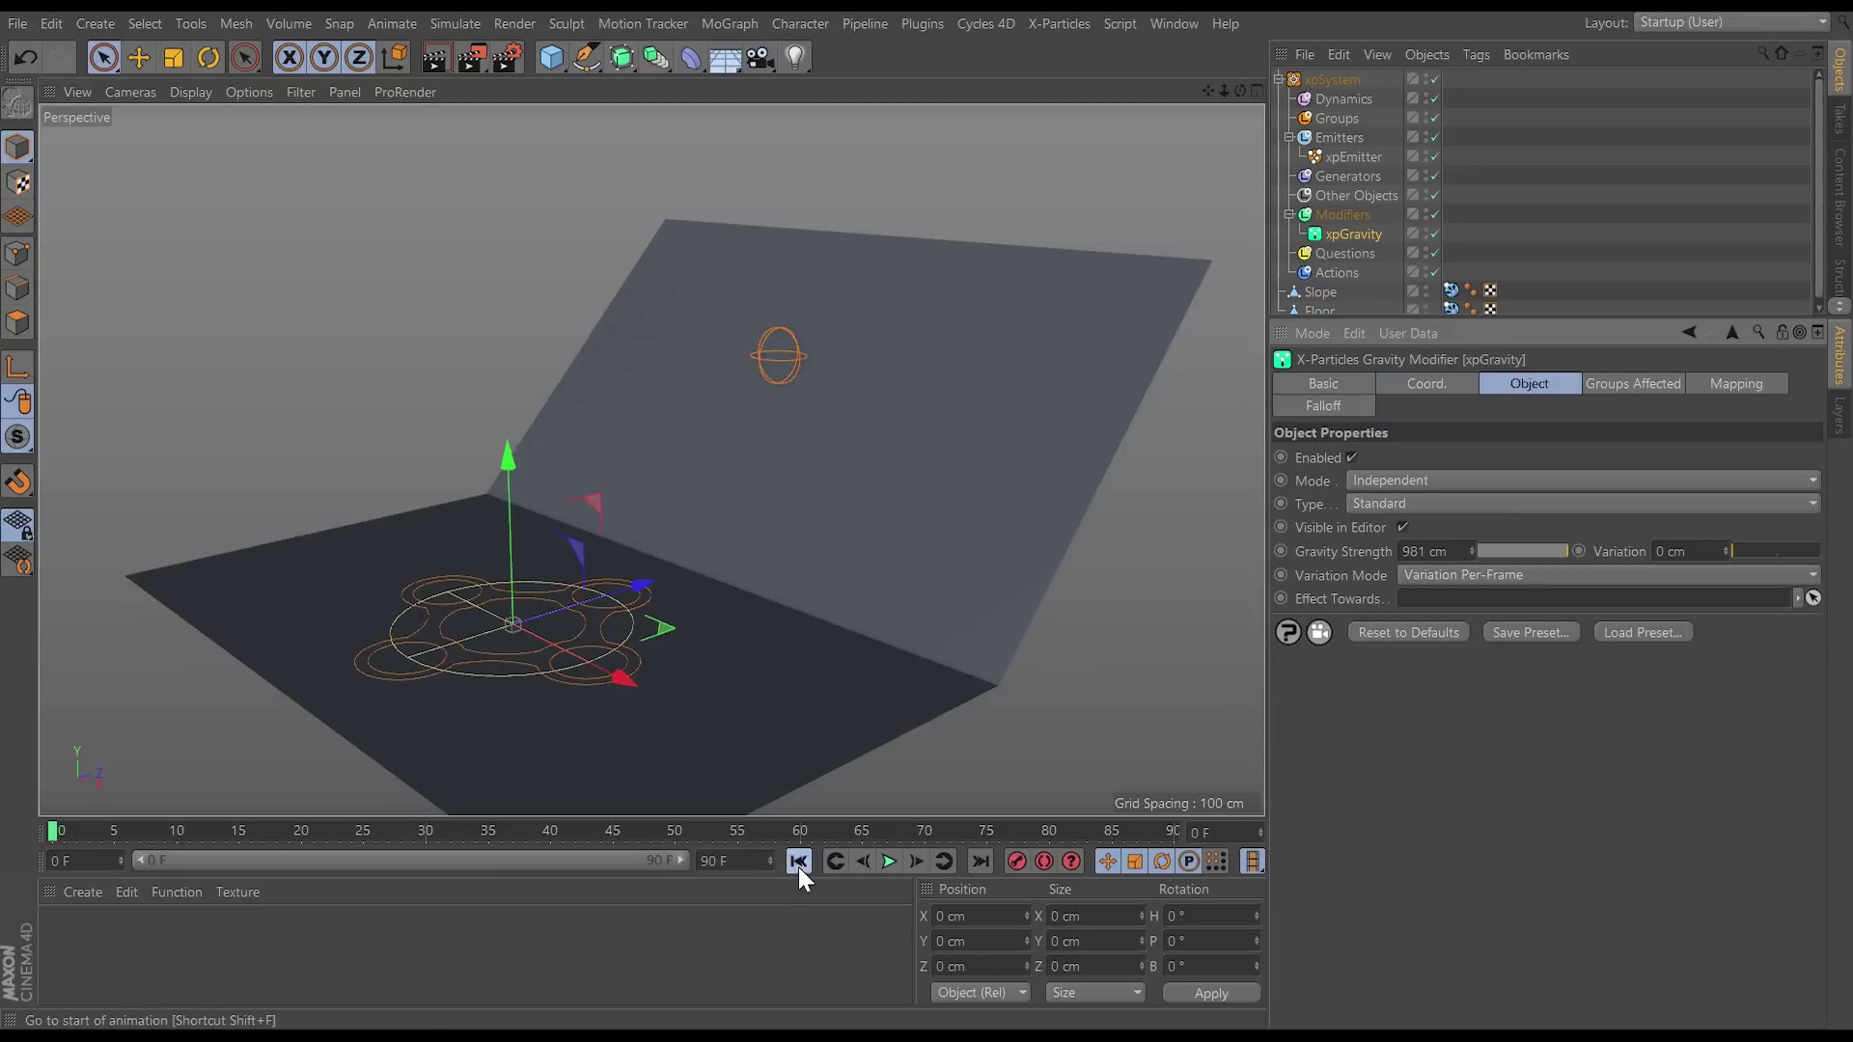
pyautogui.click(887, 861)
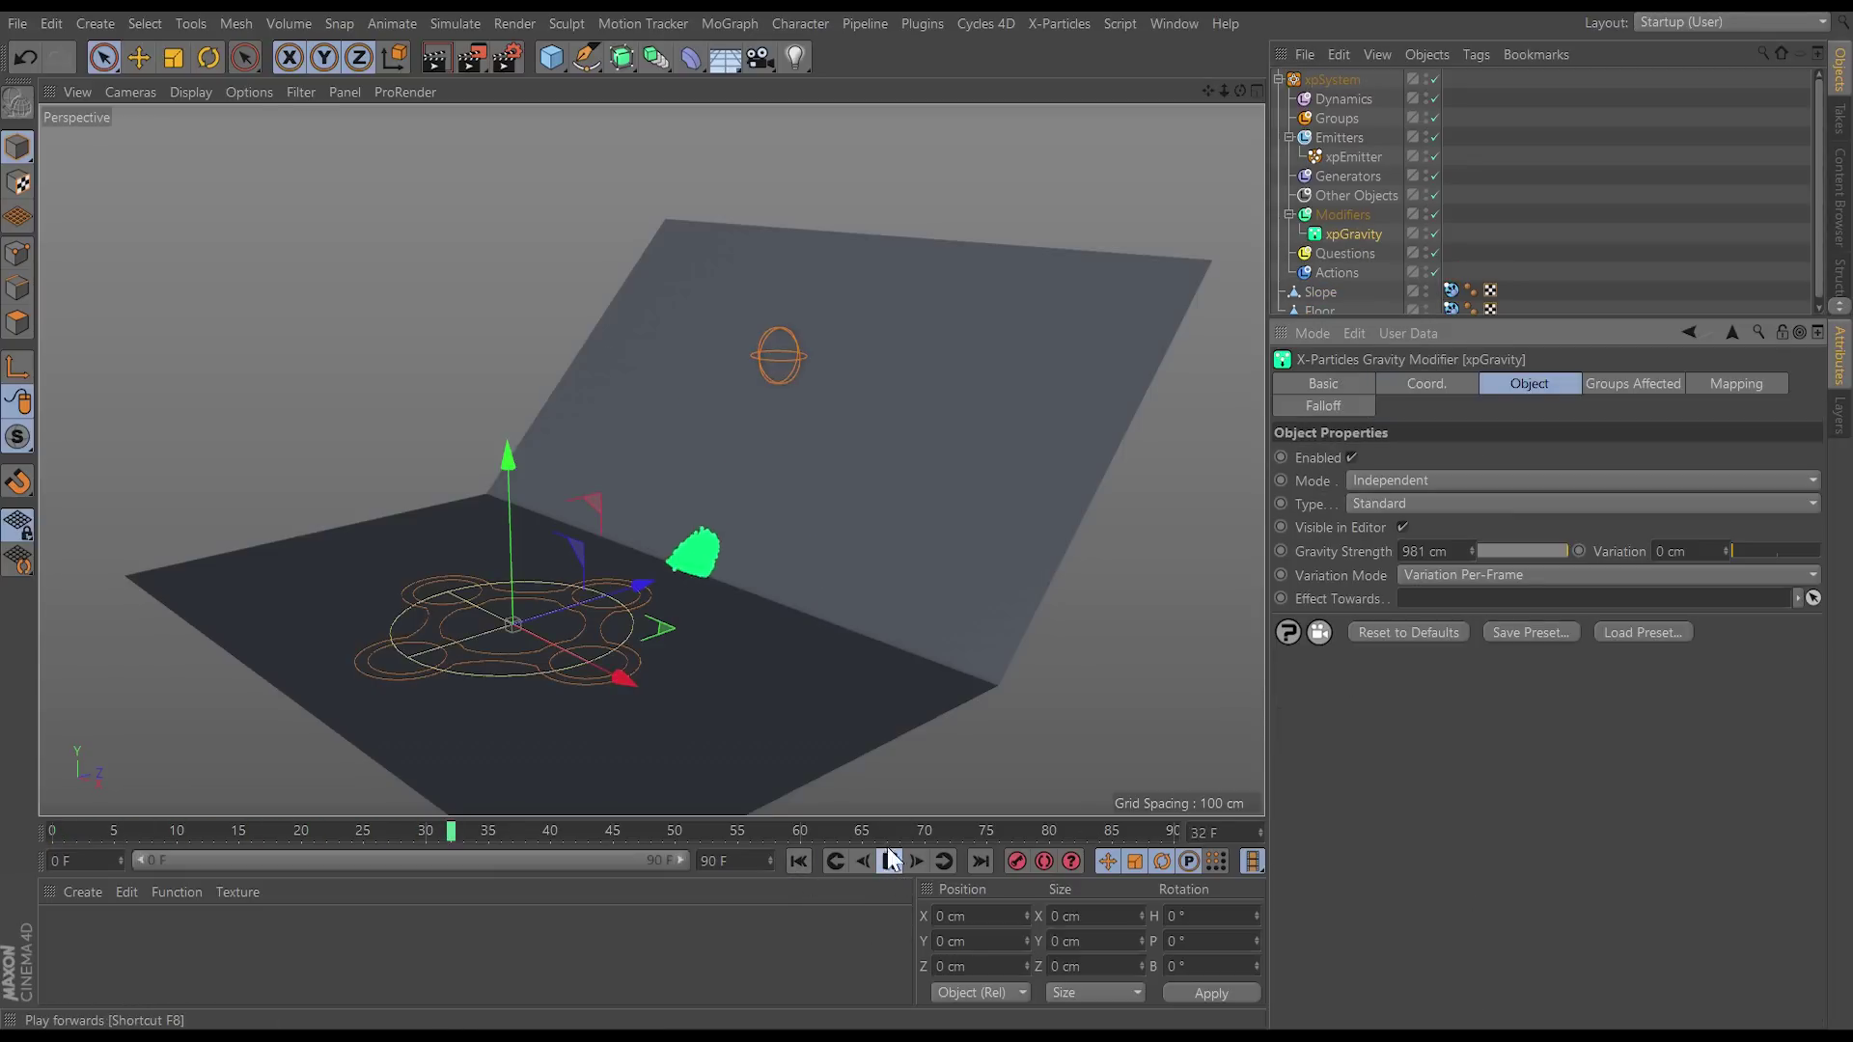
pyautogui.moveTo(741, 539)
pyautogui.keyDown('alt'); pyautogui.mouseDown(button='right')
pyautogui.moveTo(792, 537)
pyautogui.moveTo(797, 589)
pyautogui.mouseUp(button='right'); pyautogui.keyUp('alt')
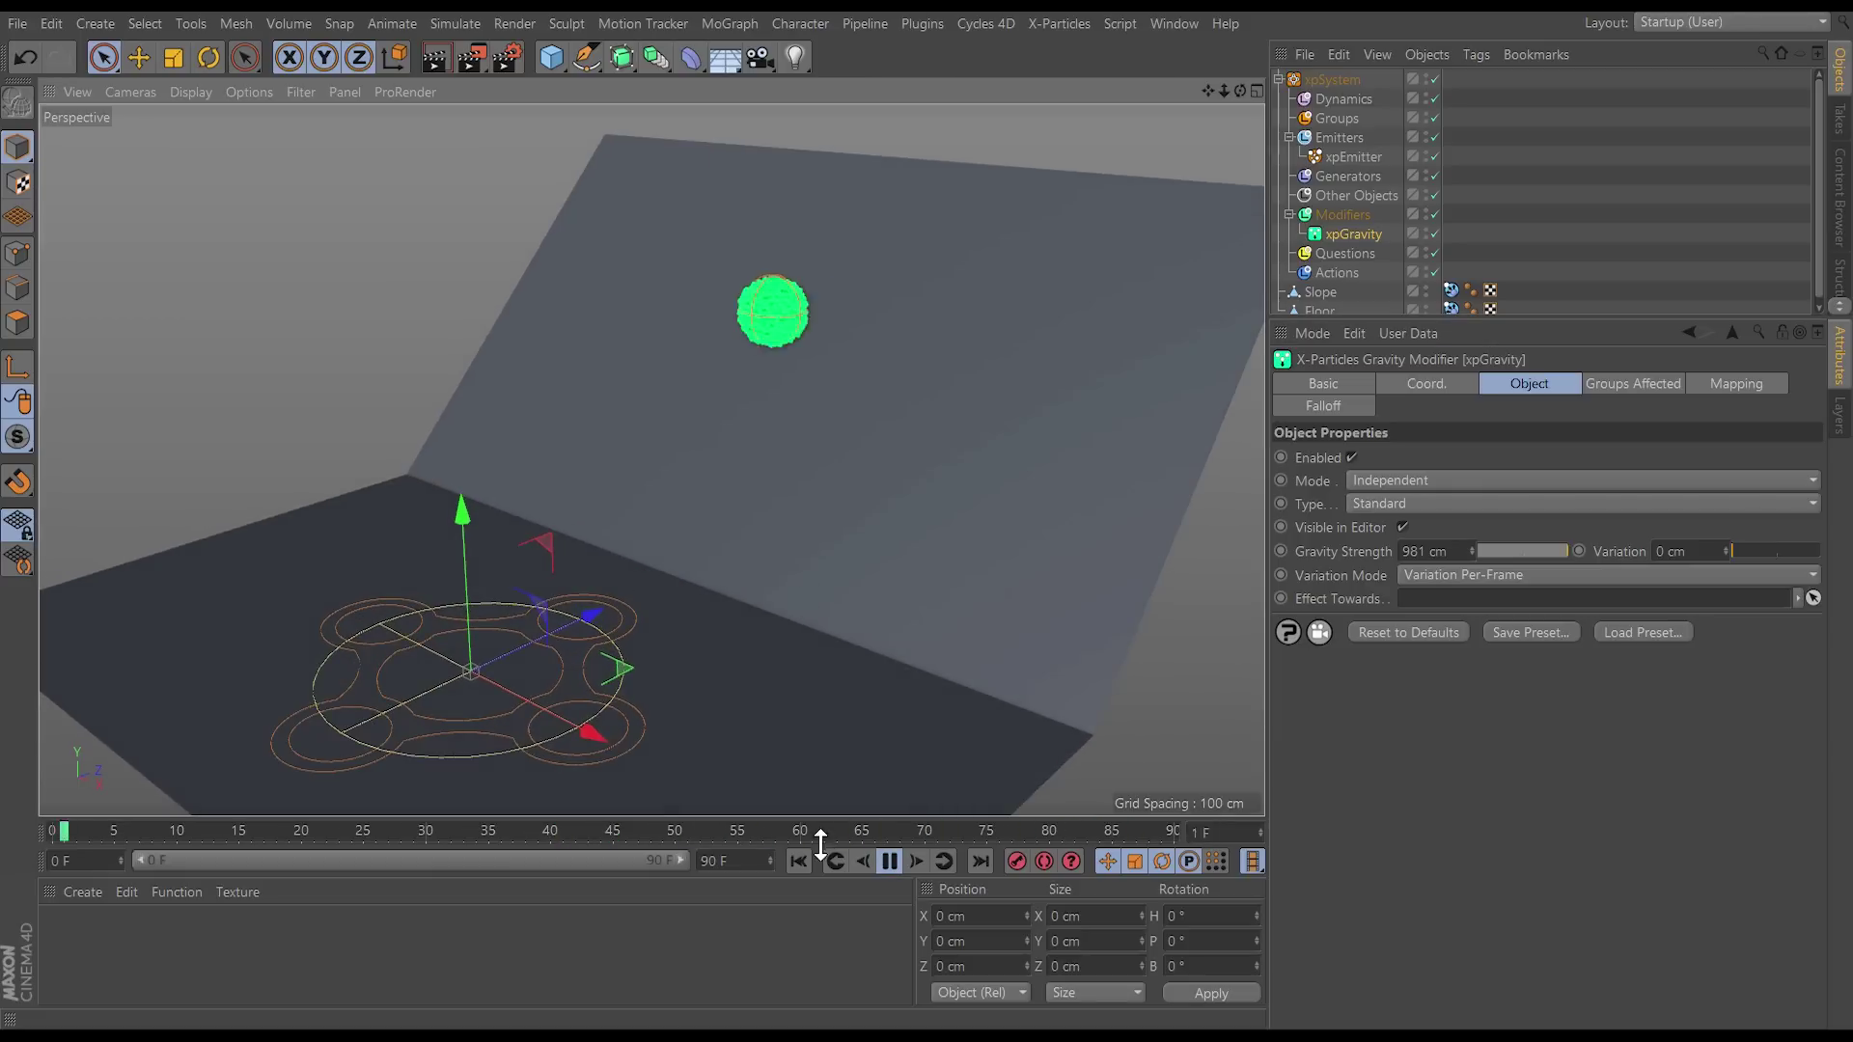
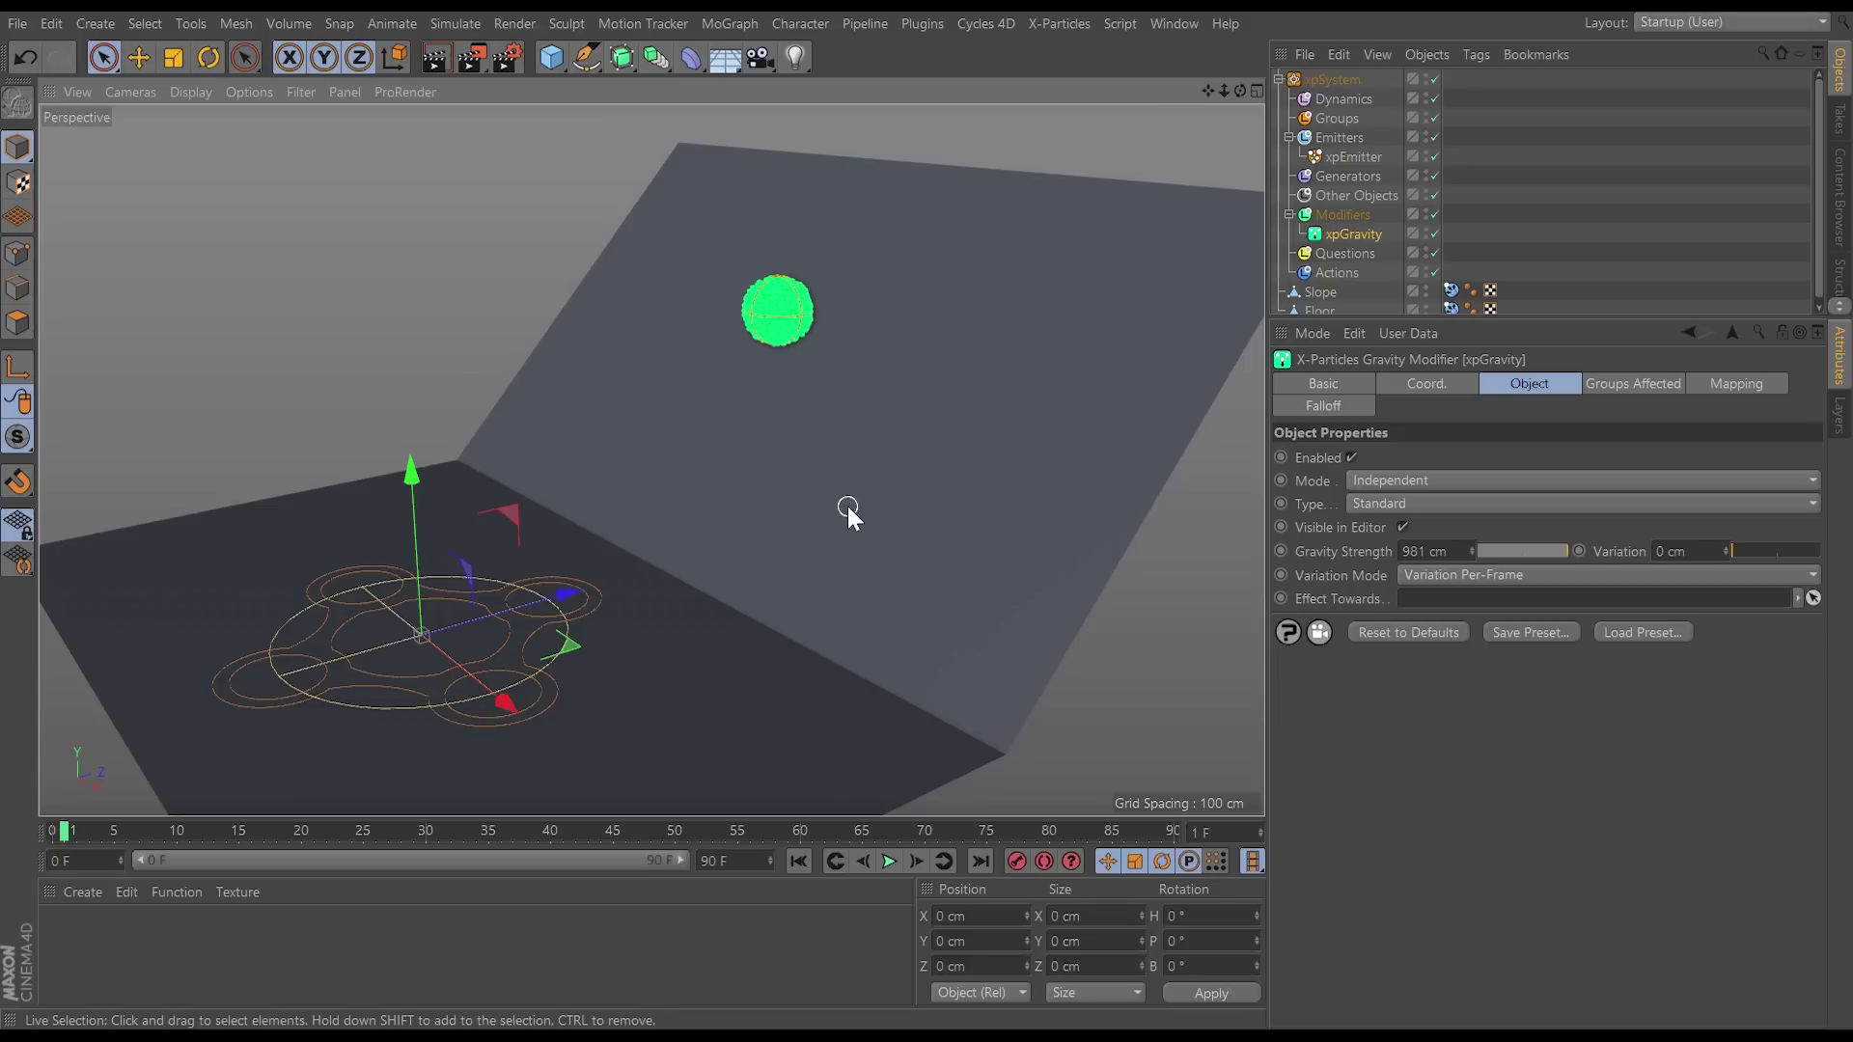
# Step: Add an xpFluidFX dynamics object to the particle system and play the simulation from the start to check the fluid motion
pyautogui.click(1353, 99)
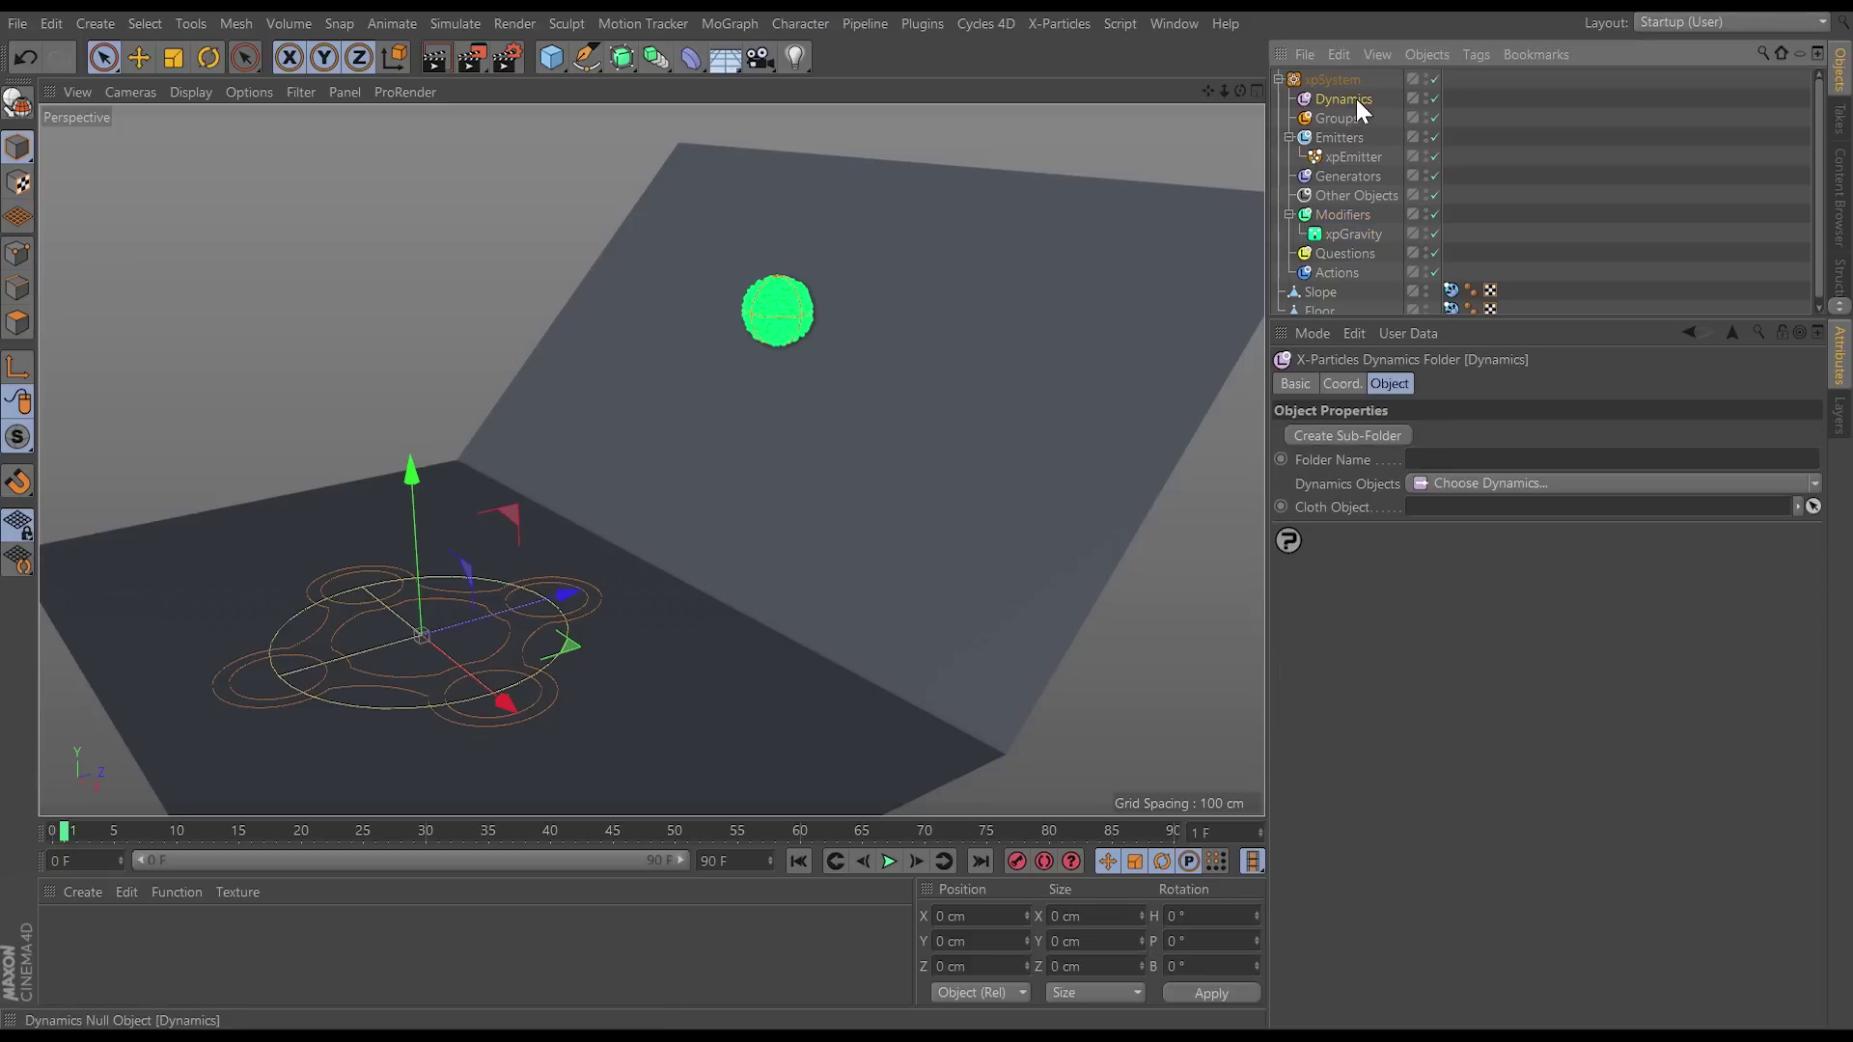
pyautogui.click(1814, 485)
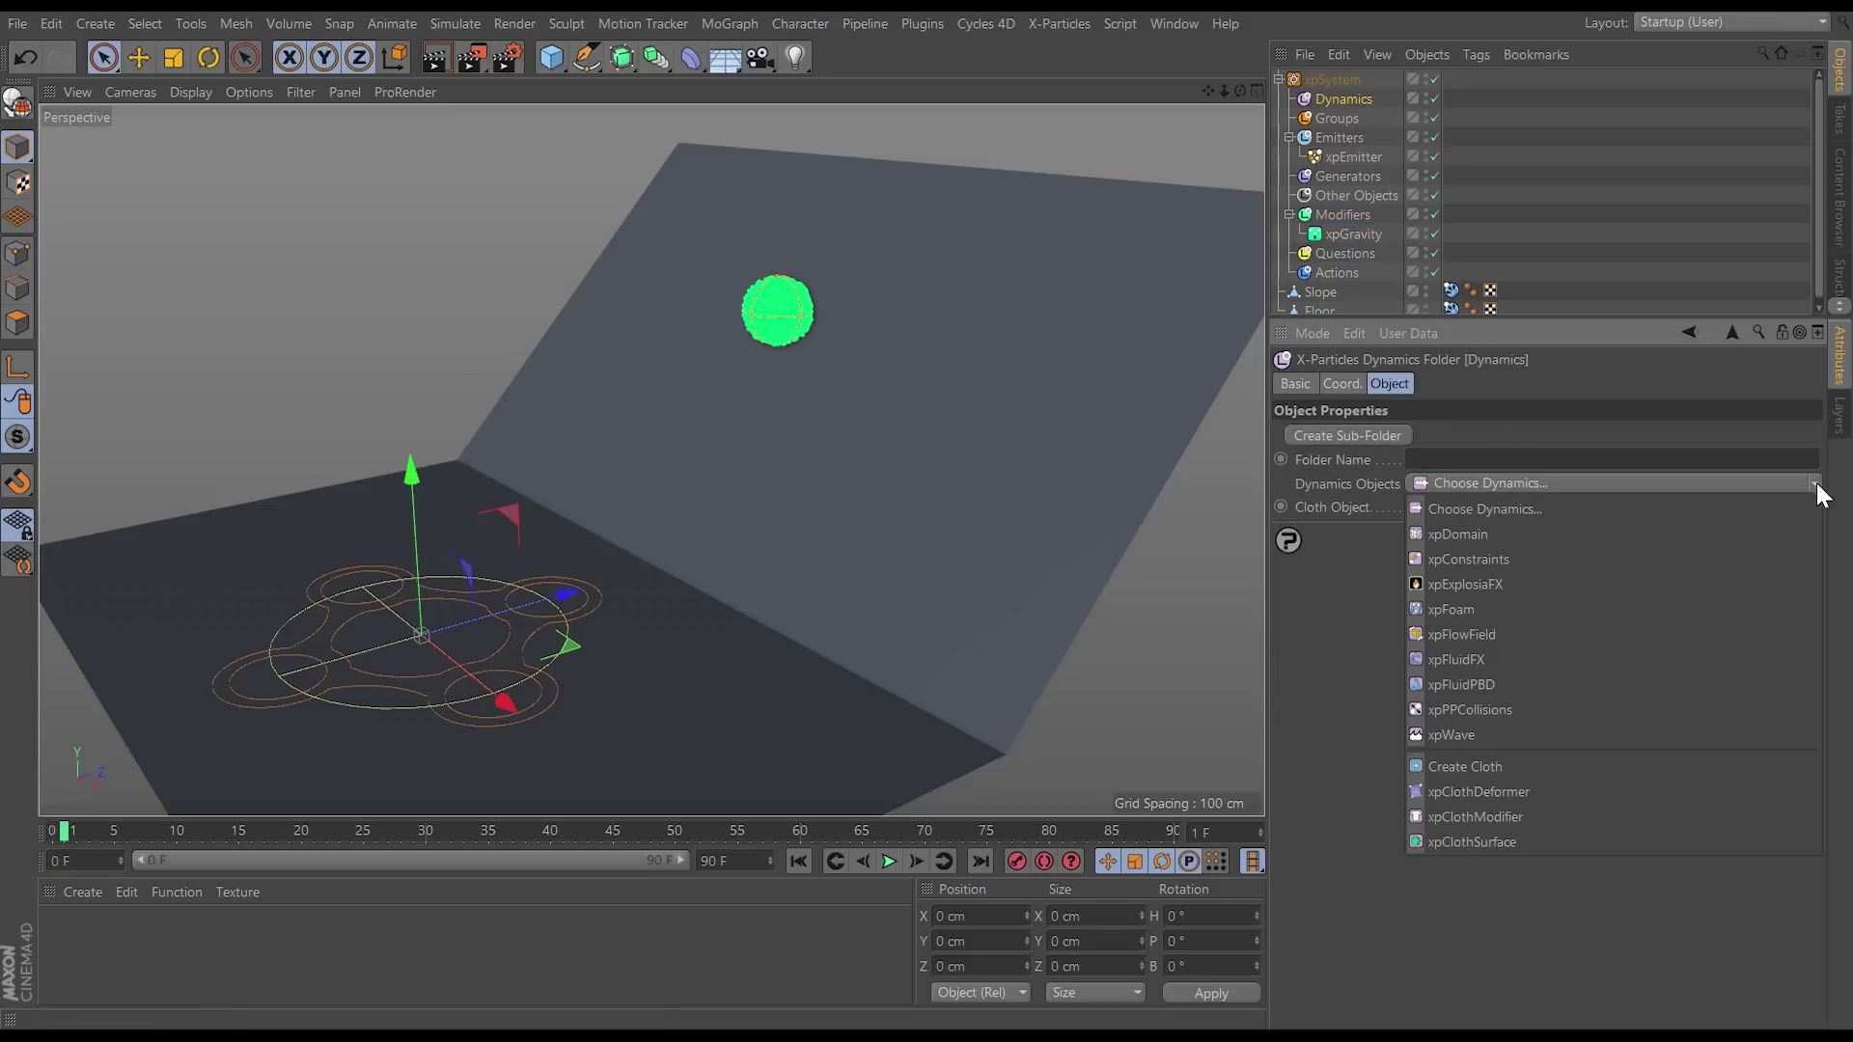
pyautogui.click(1453, 657)
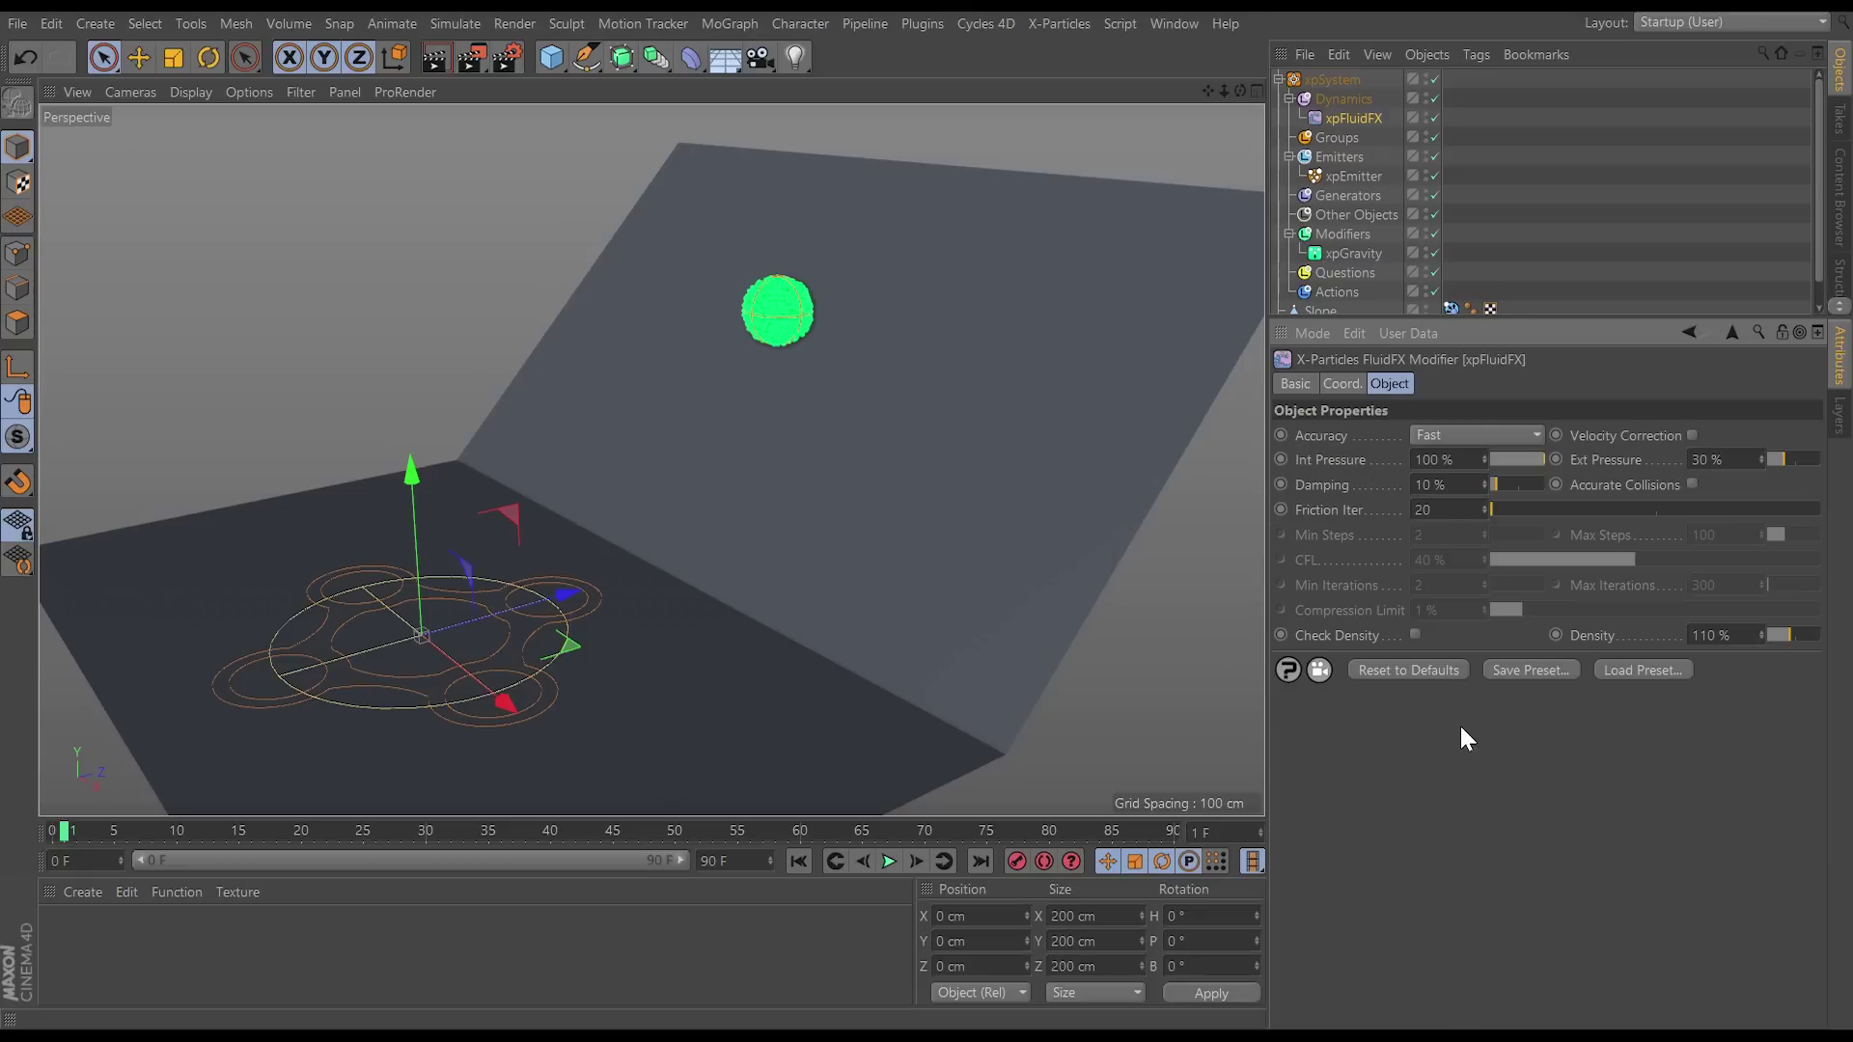
pyautogui.click(799, 860)
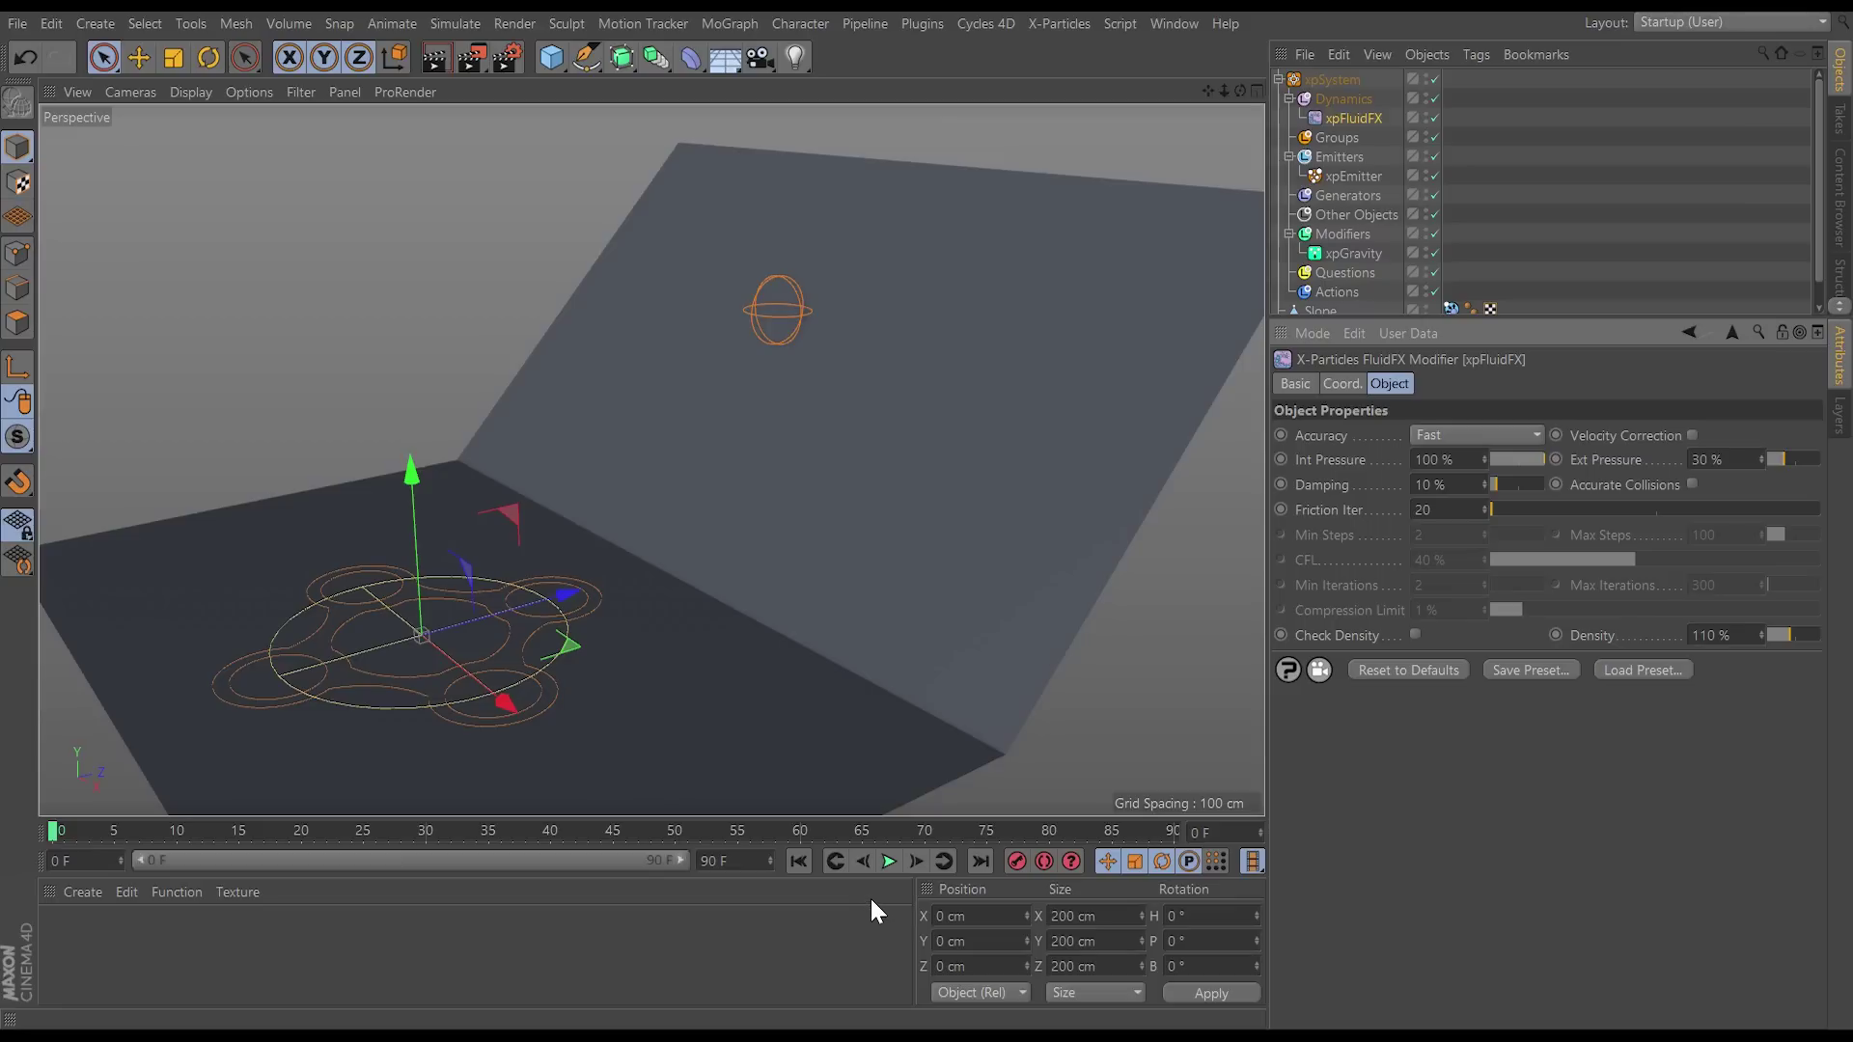
pyautogui.click(889, 861)
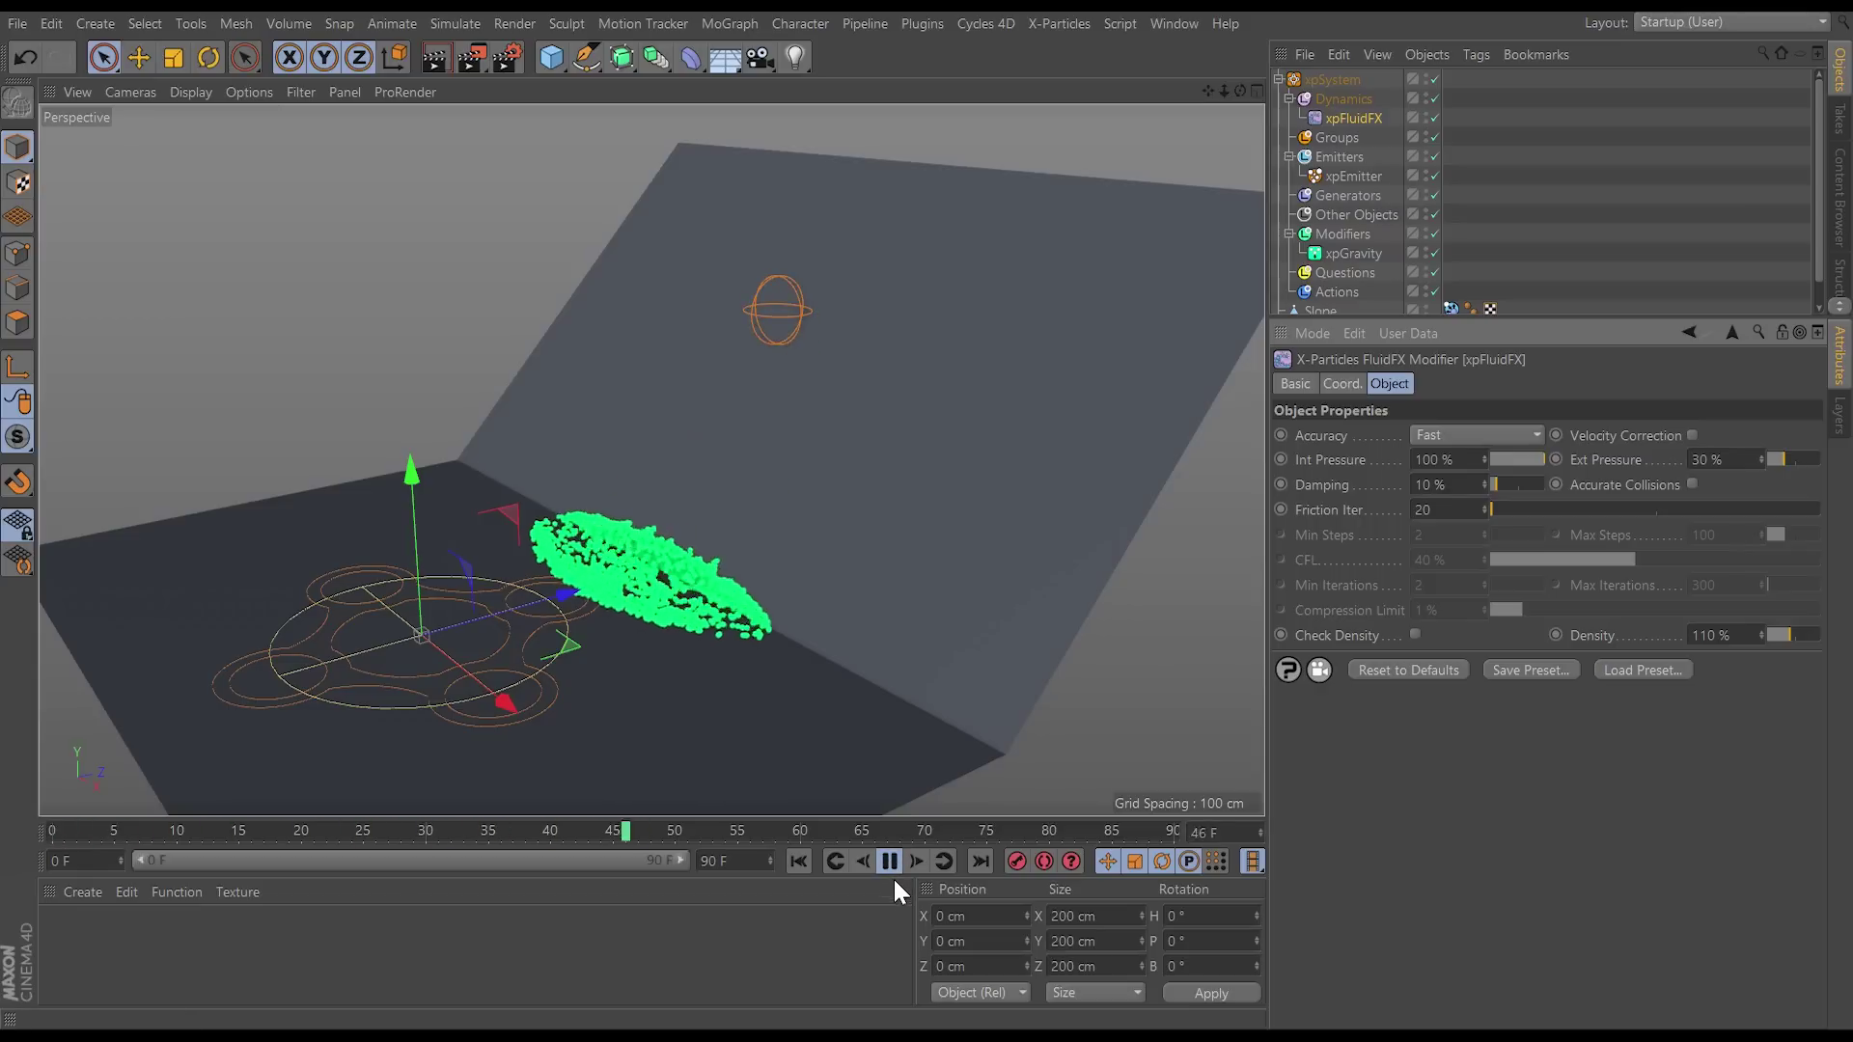
pyautogui.click(890, 862)
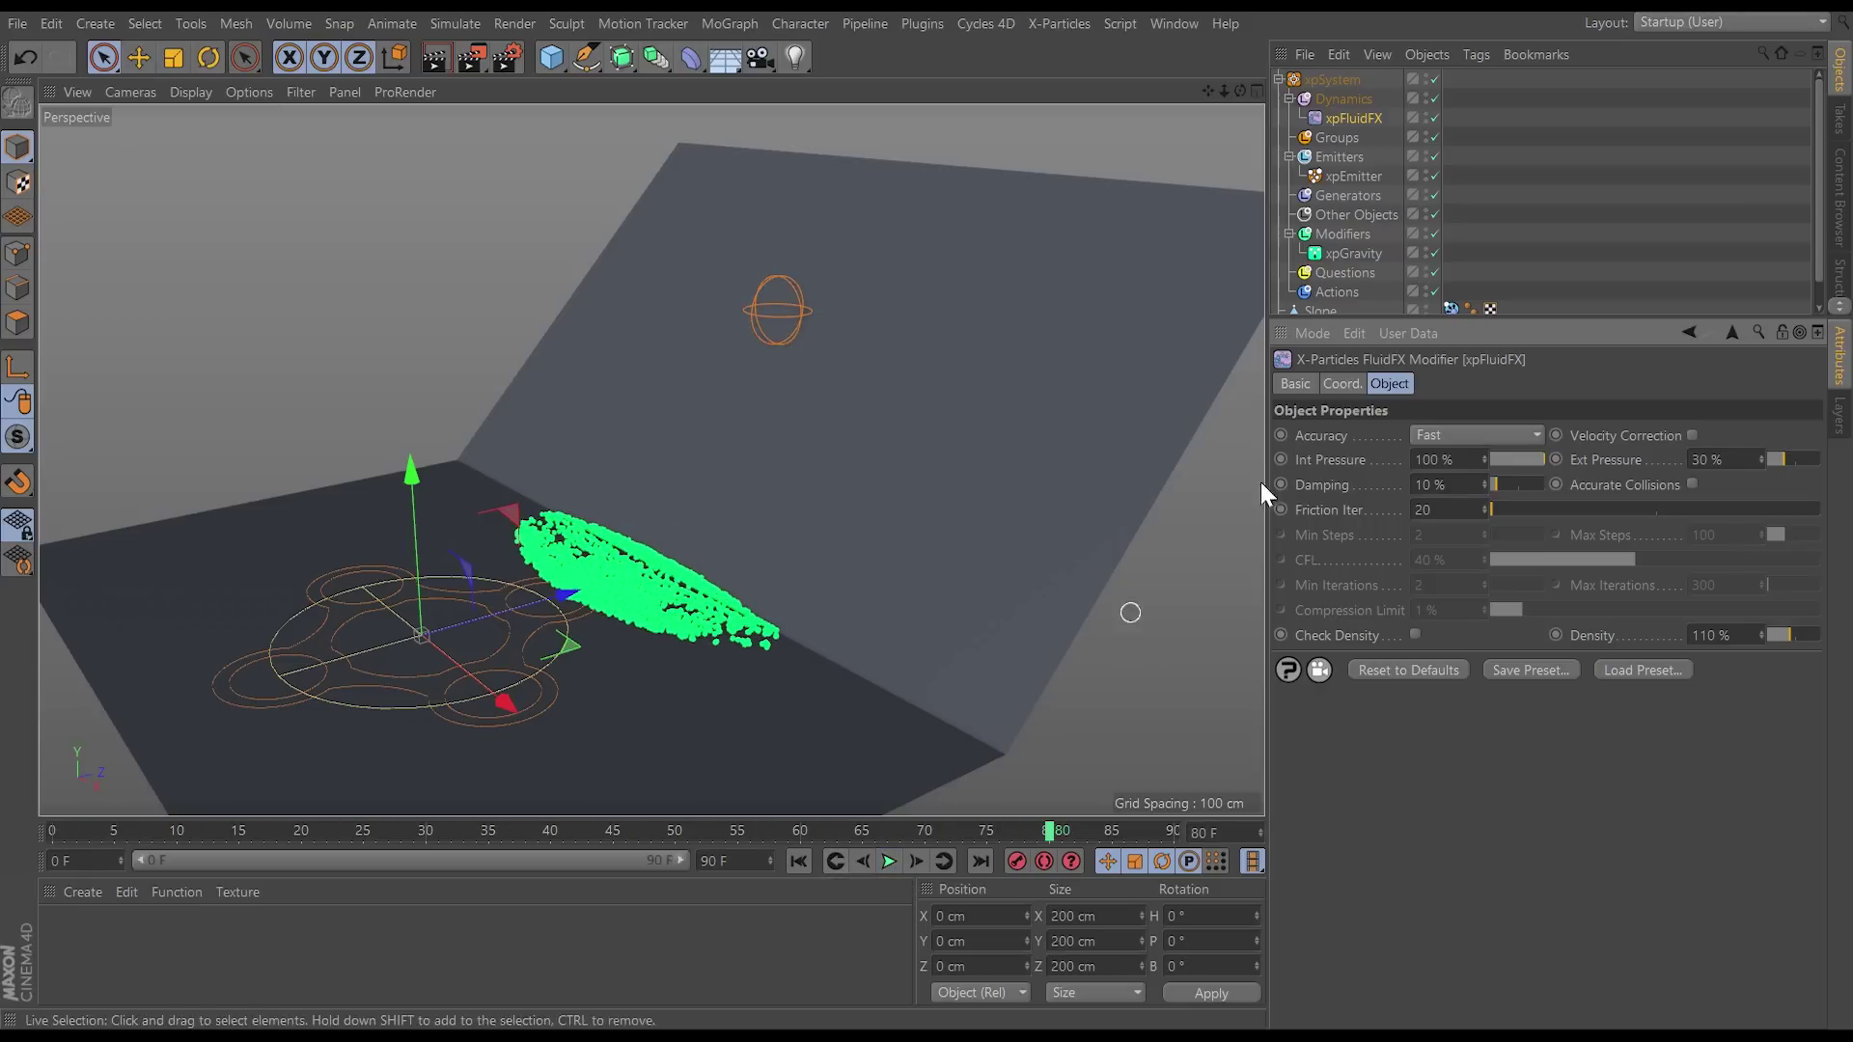
# Step: Set the emitter's fluid type to Granular and raise its fluid friction to 100 %
pyautogui.click(1362, 176)
pyautogui.click(1671, 382)
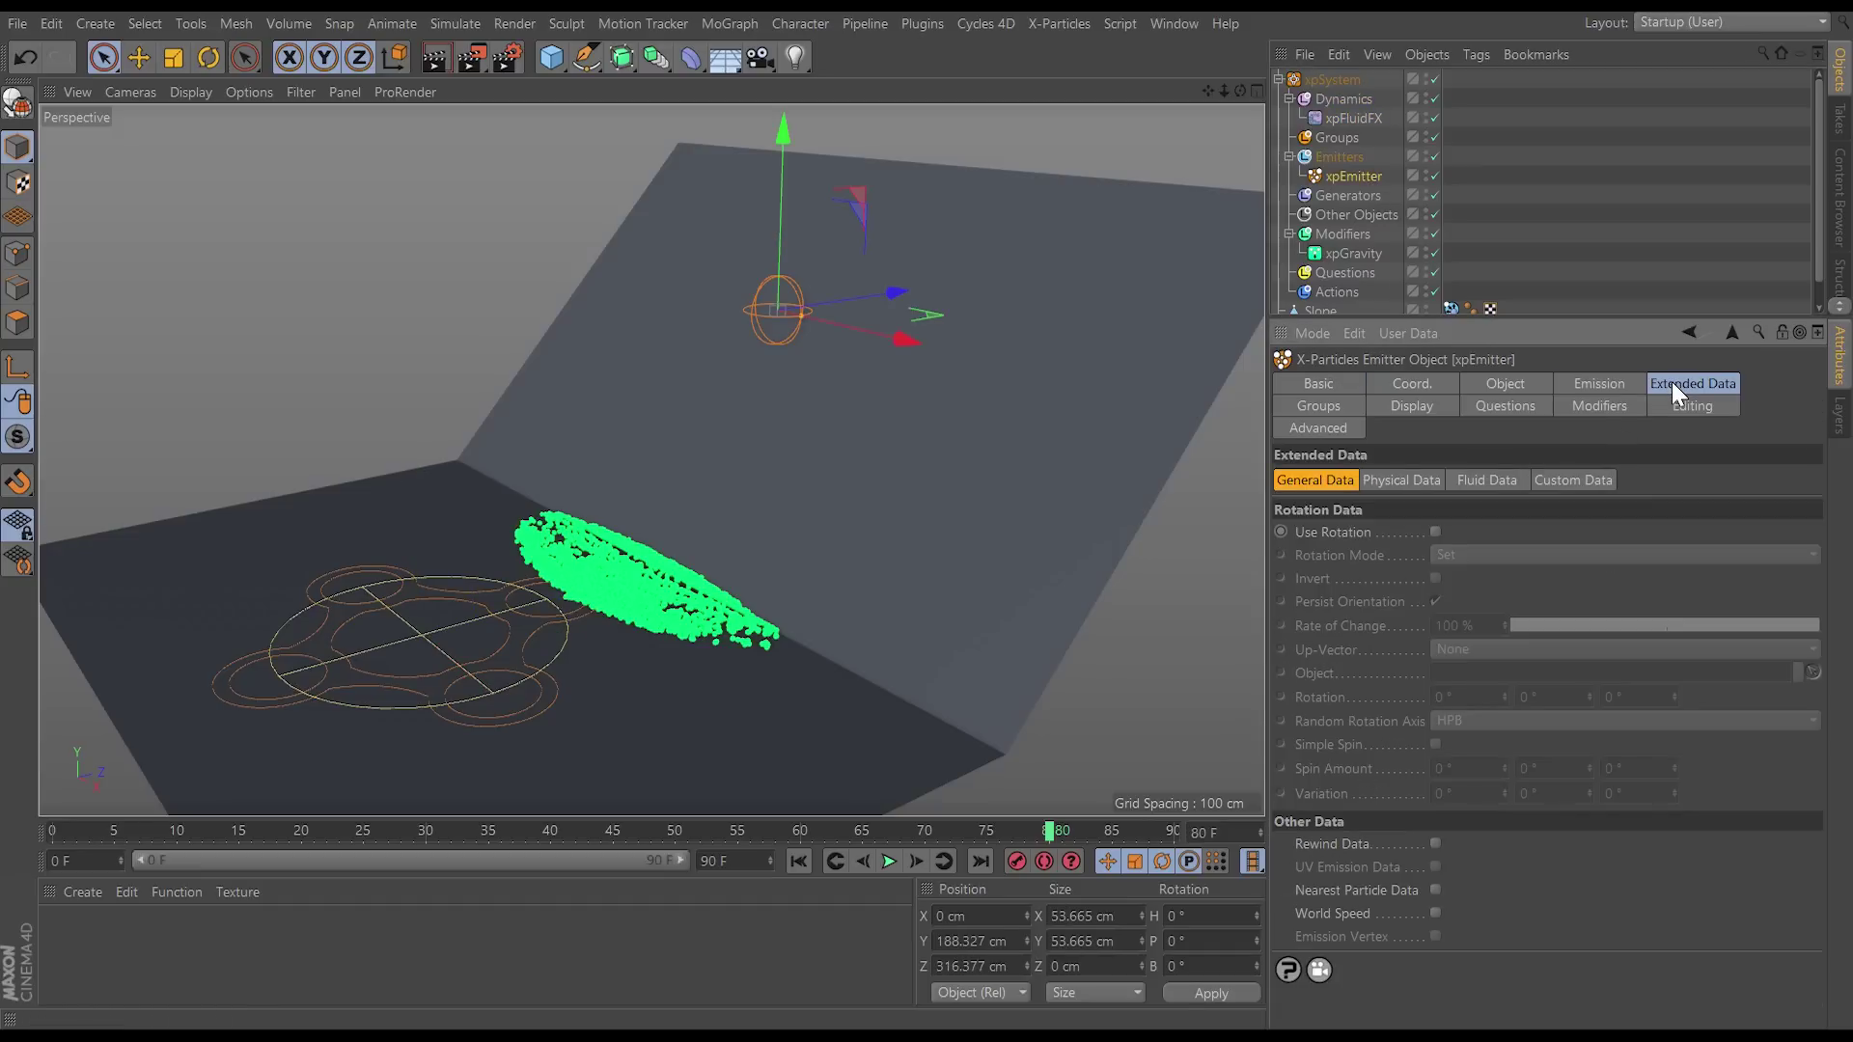
pyautogui.click(1485, 477)
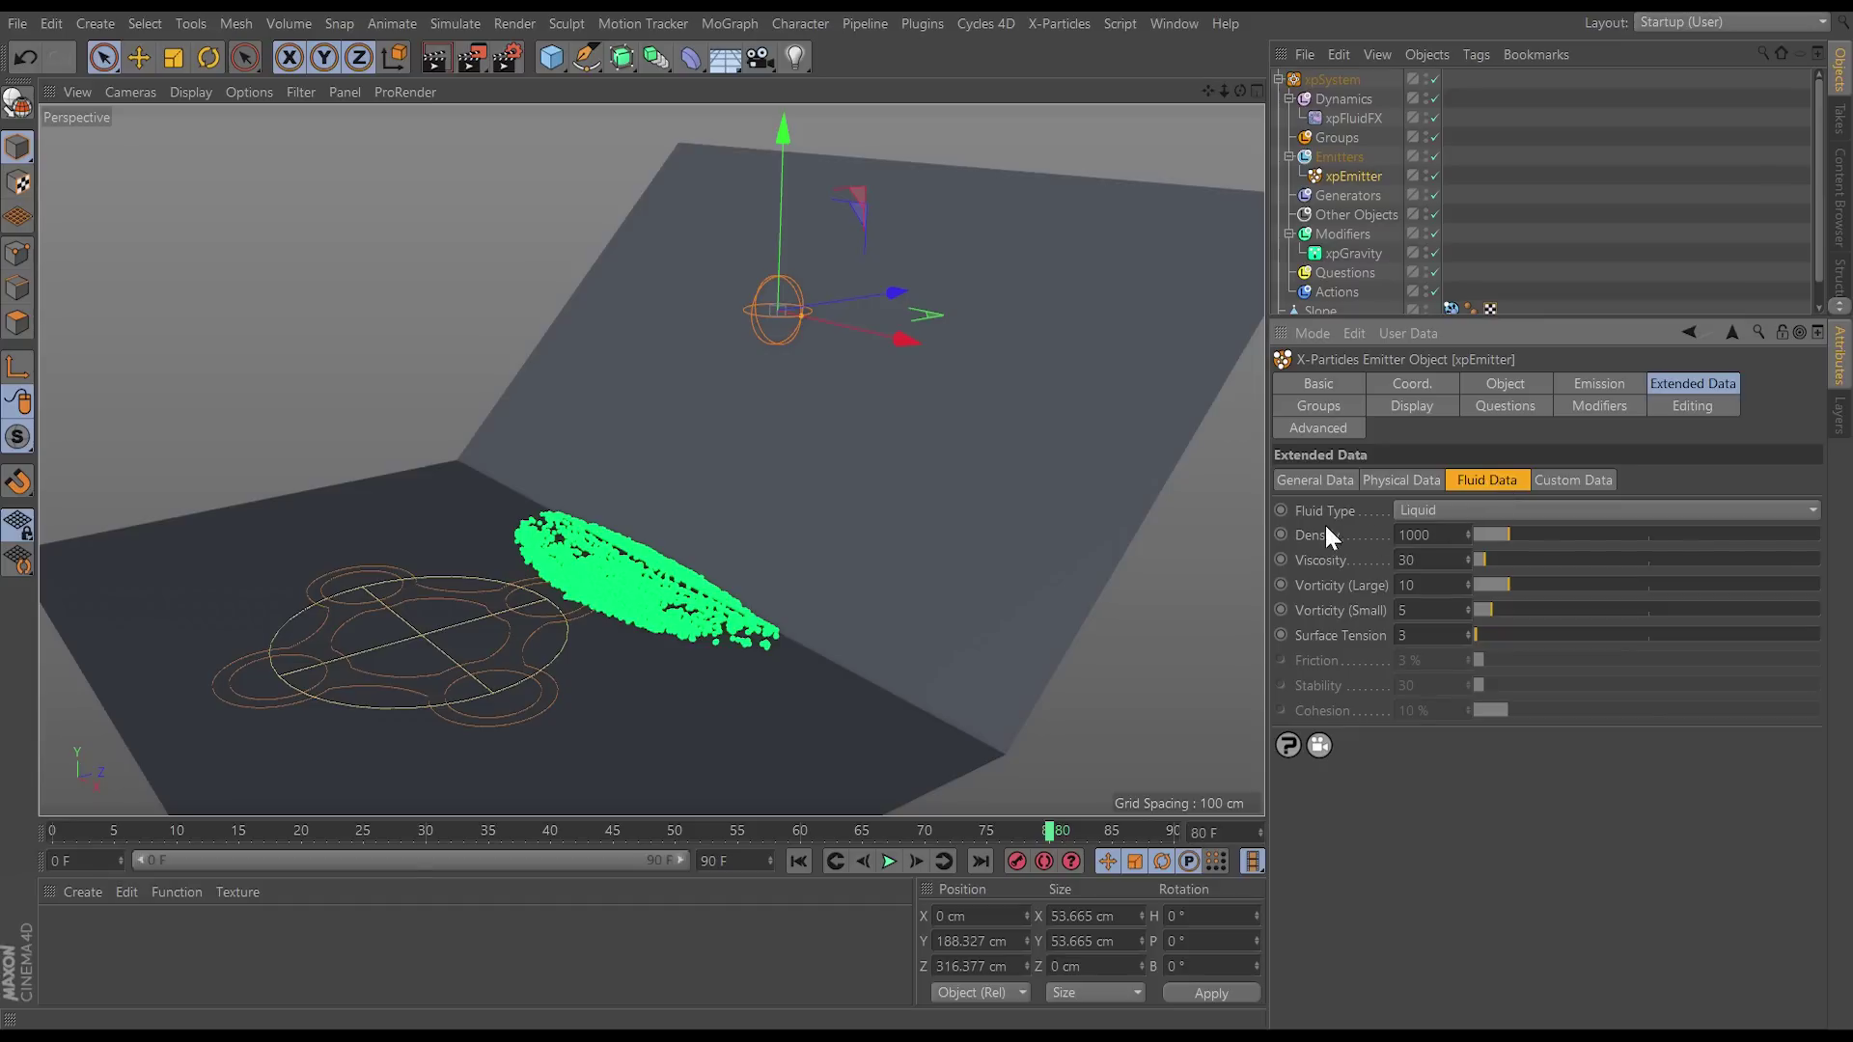
pyautogui.click(1433, 508)
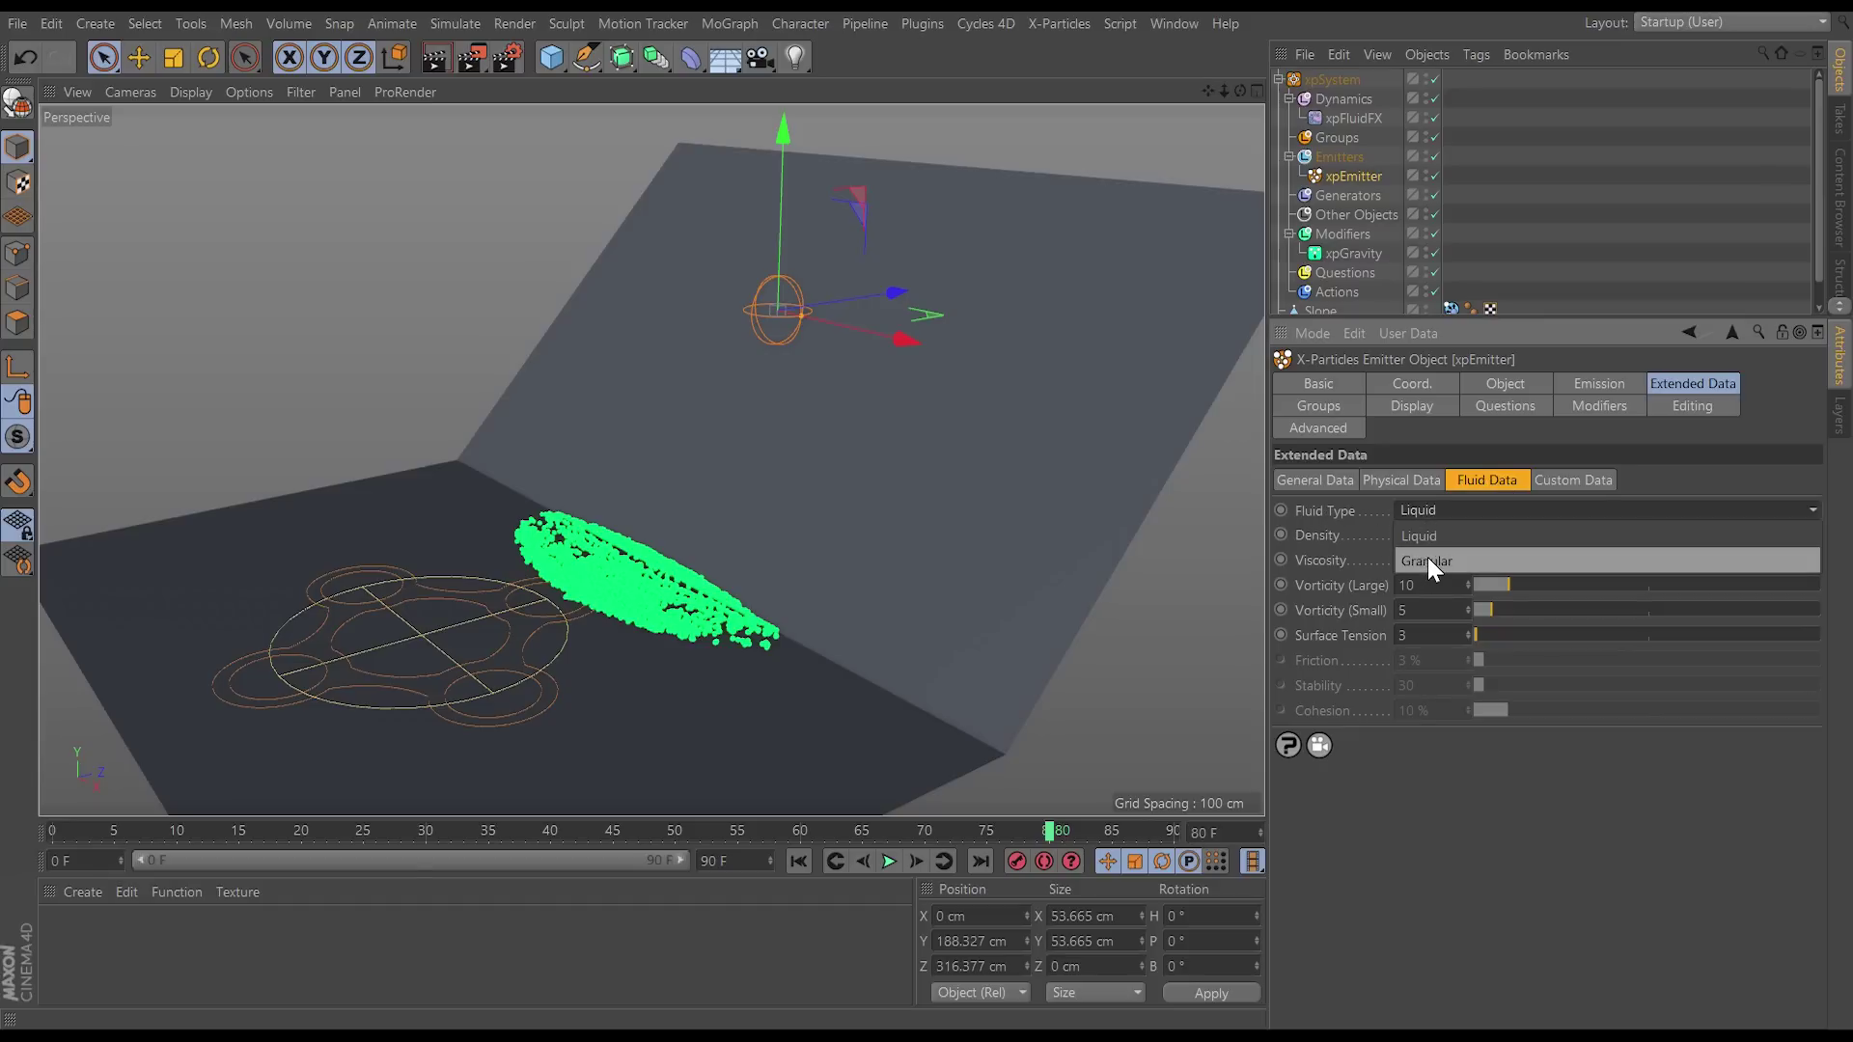
pyautogui.click(1428, 560)
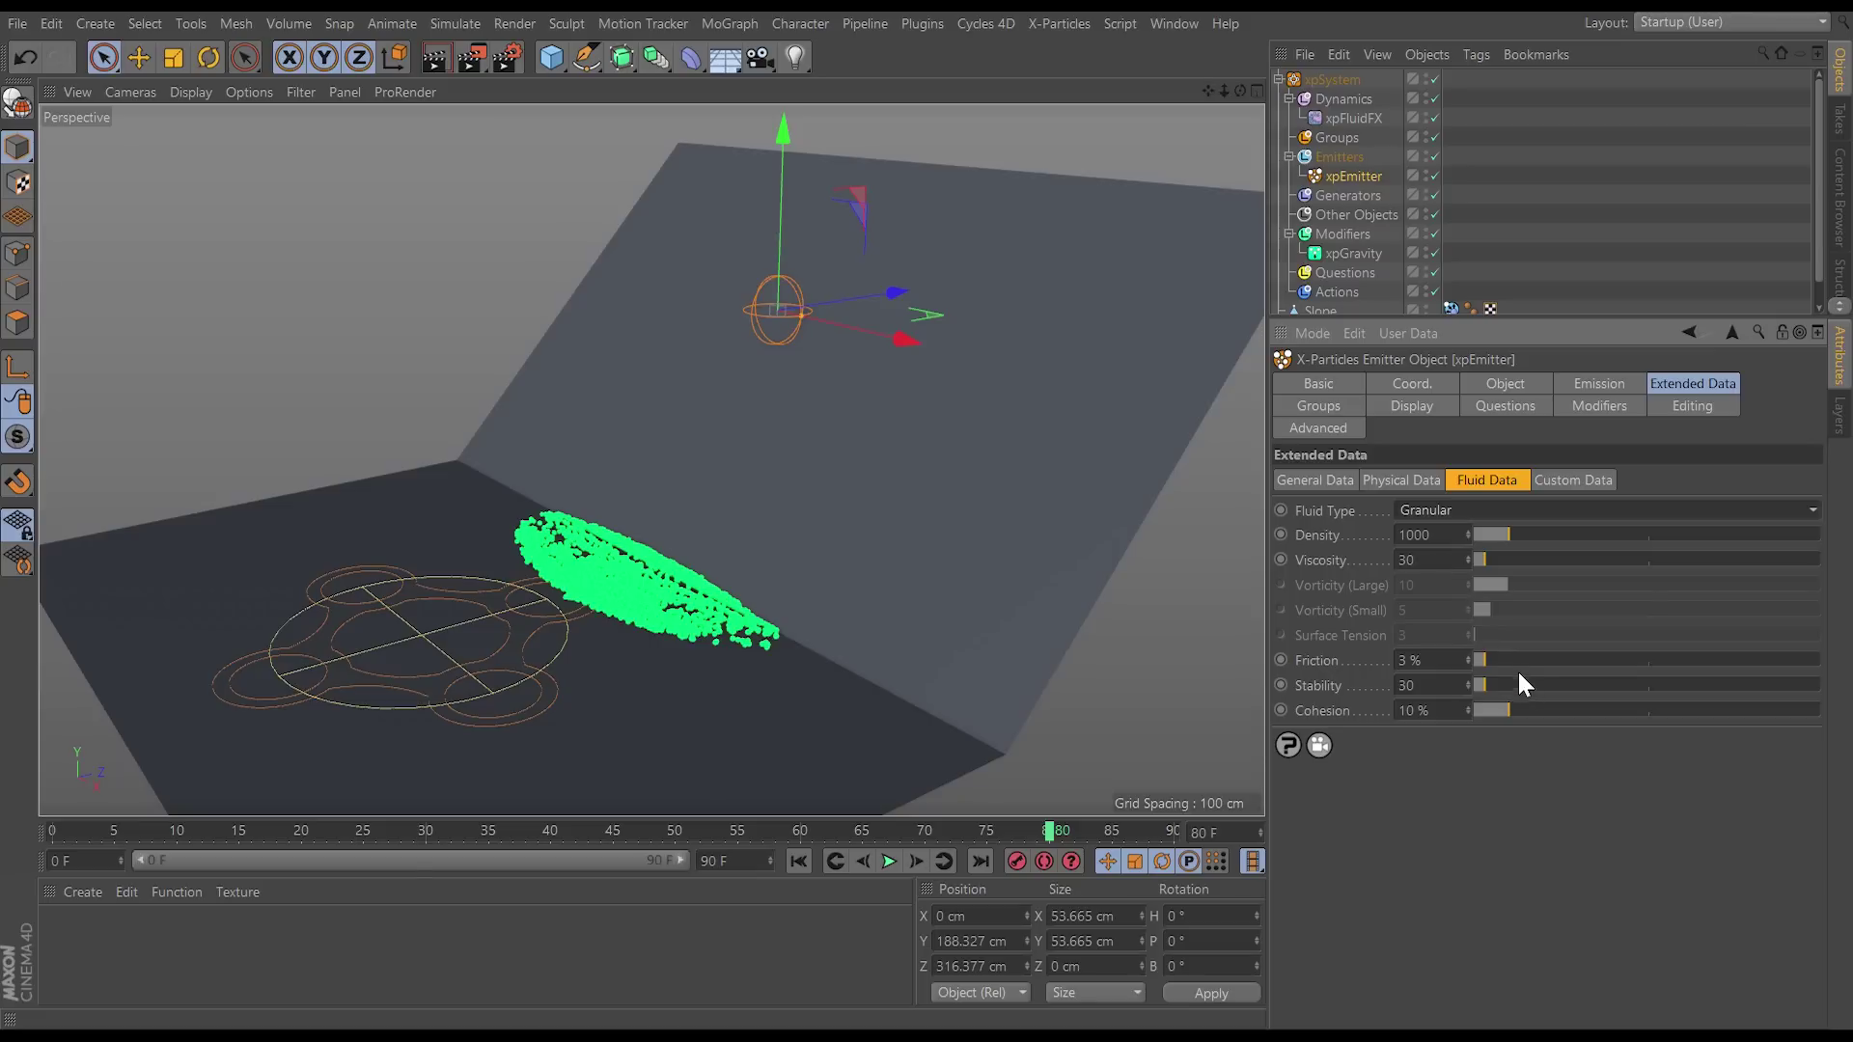
pyautogui.moveTo(1493, 662); pyautogui.dragTo(1808, 687)
# Step: Play the granular simulation from the start, enlarge the object list, show the xpFluidFX settings and stop playback
pyautogui.click(800, 861)
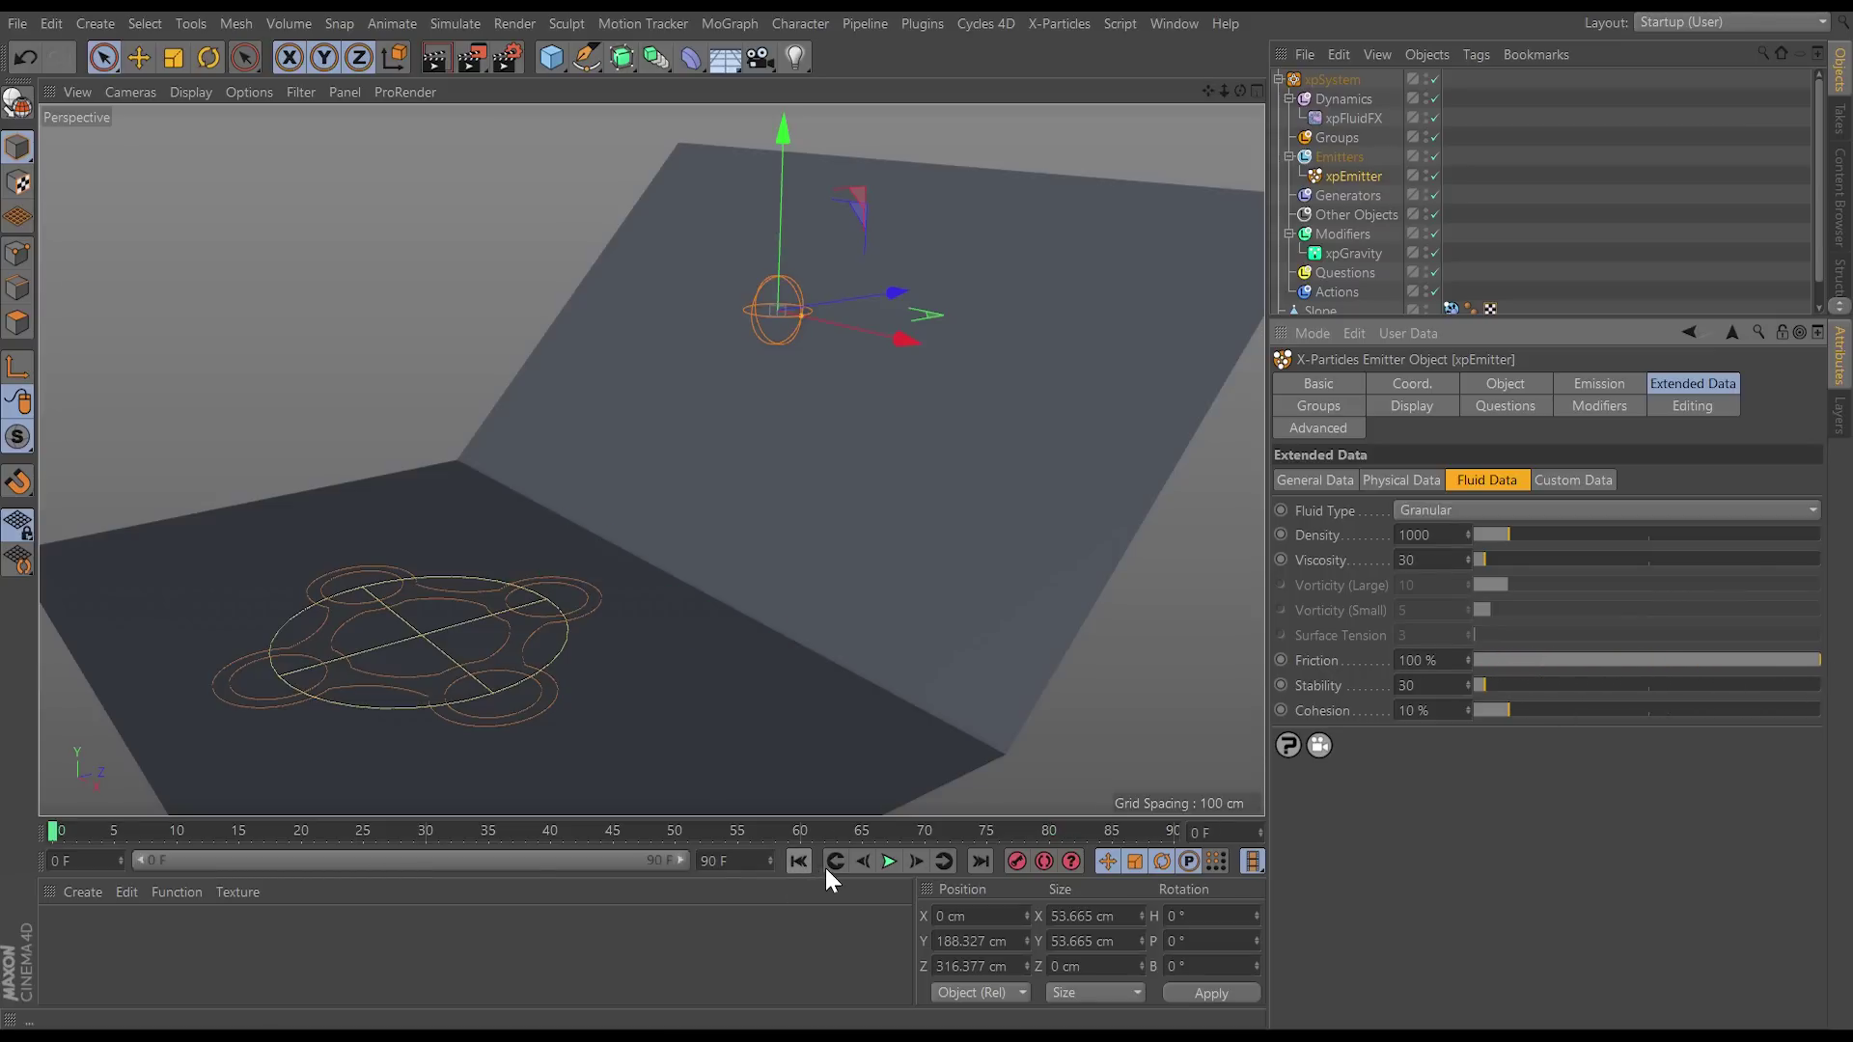
pyautogui.click(889, 860)
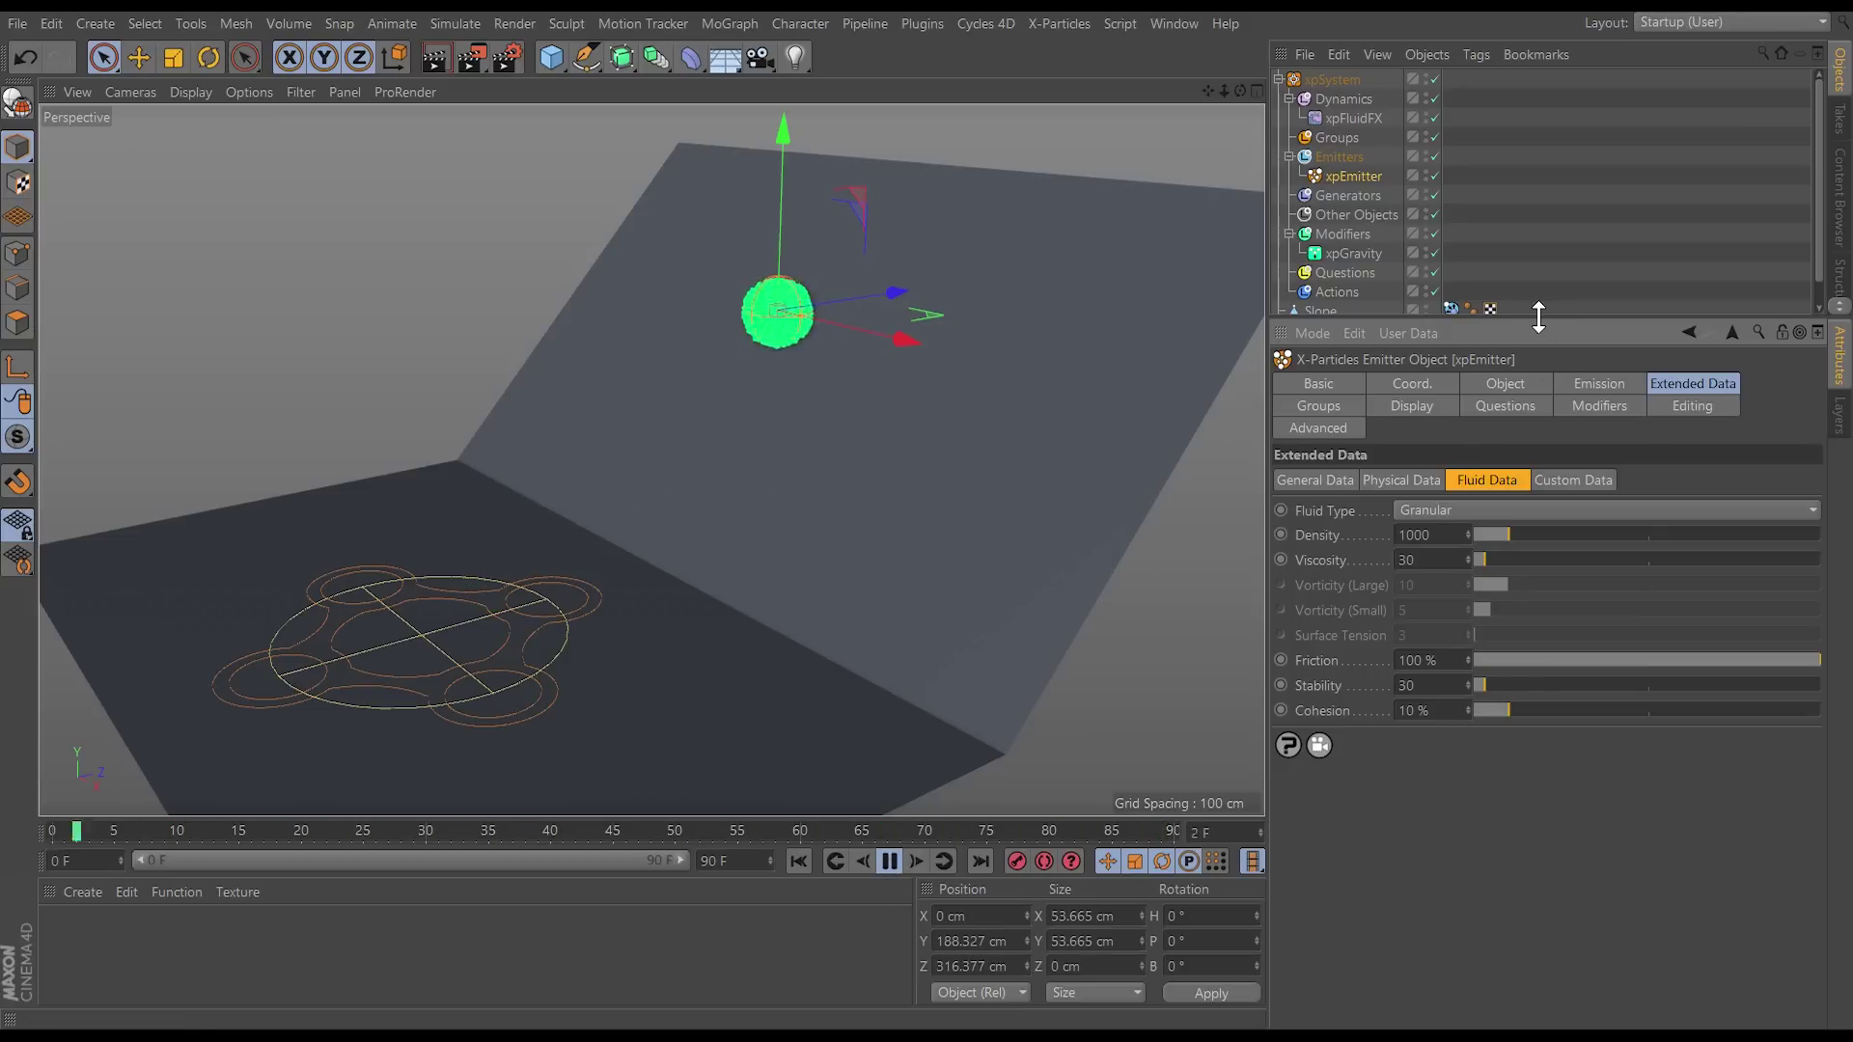
pyautogui.moveTo(1543, 319); pyautogui.dragTo(1541, 445)
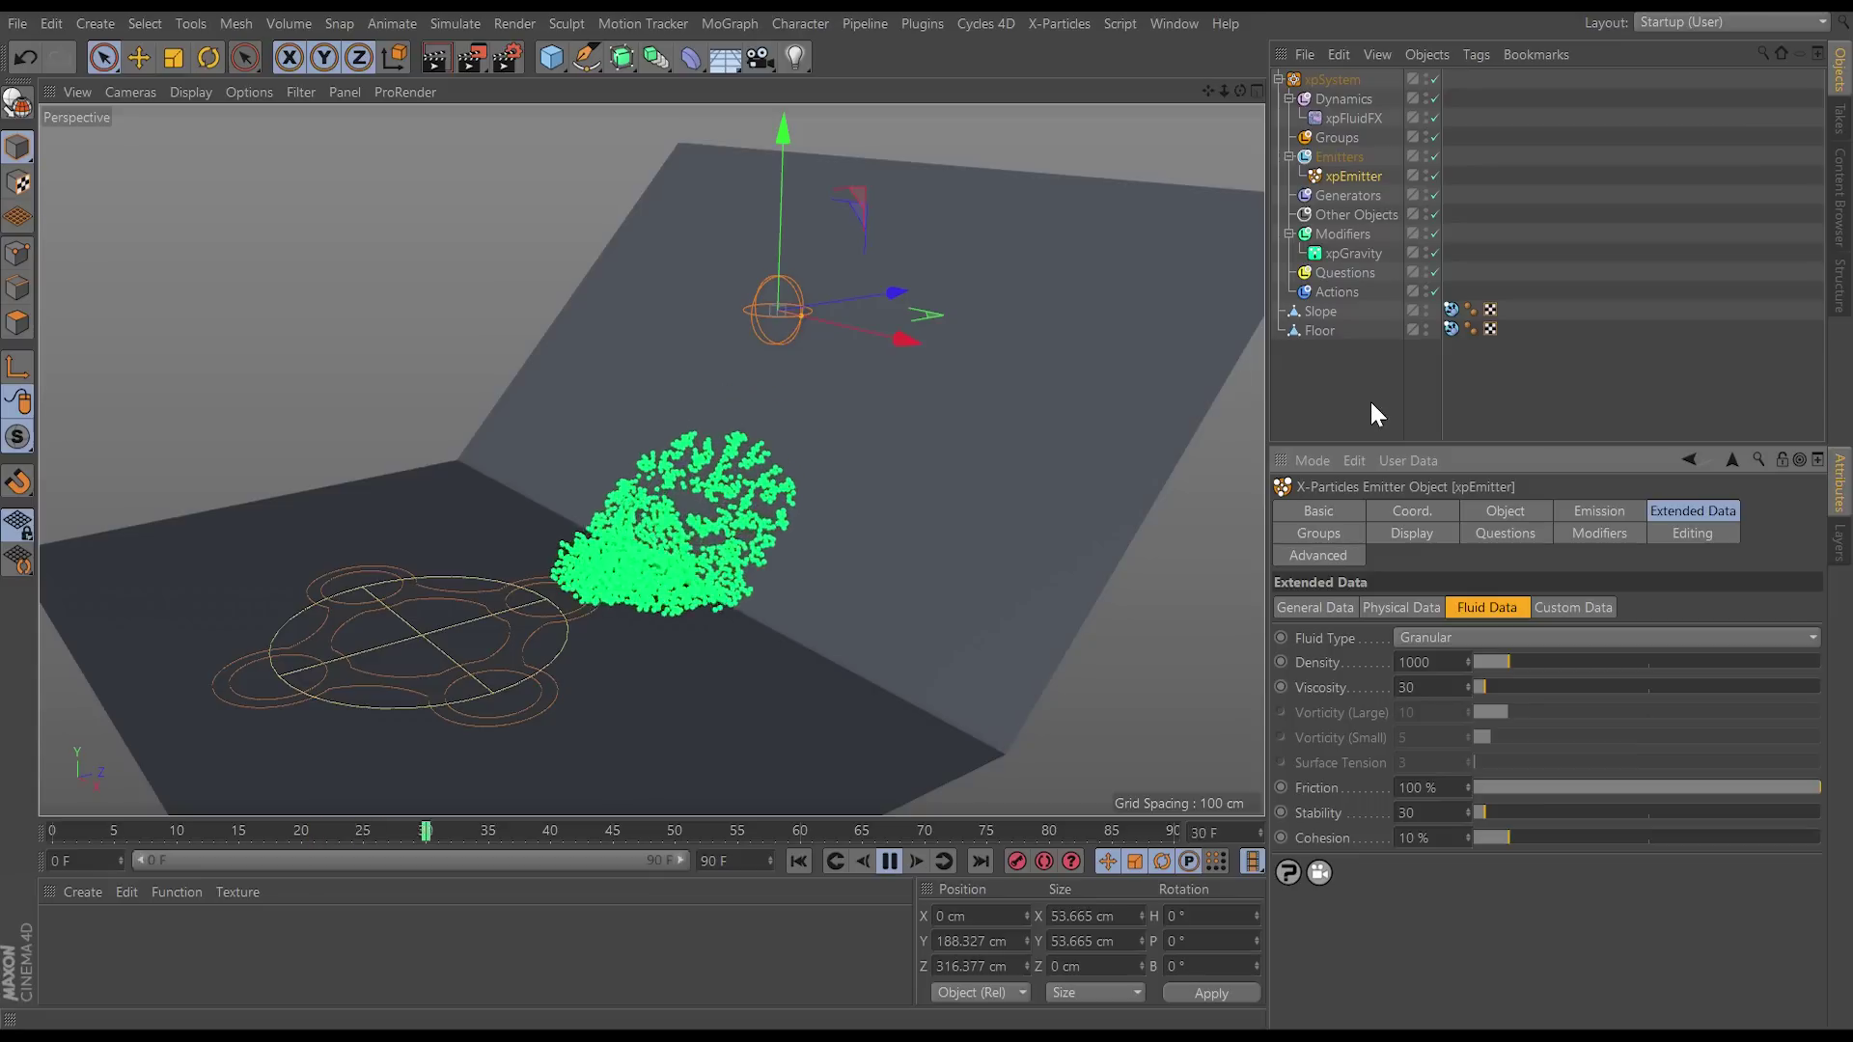
pyautogui.click(1354, 116)
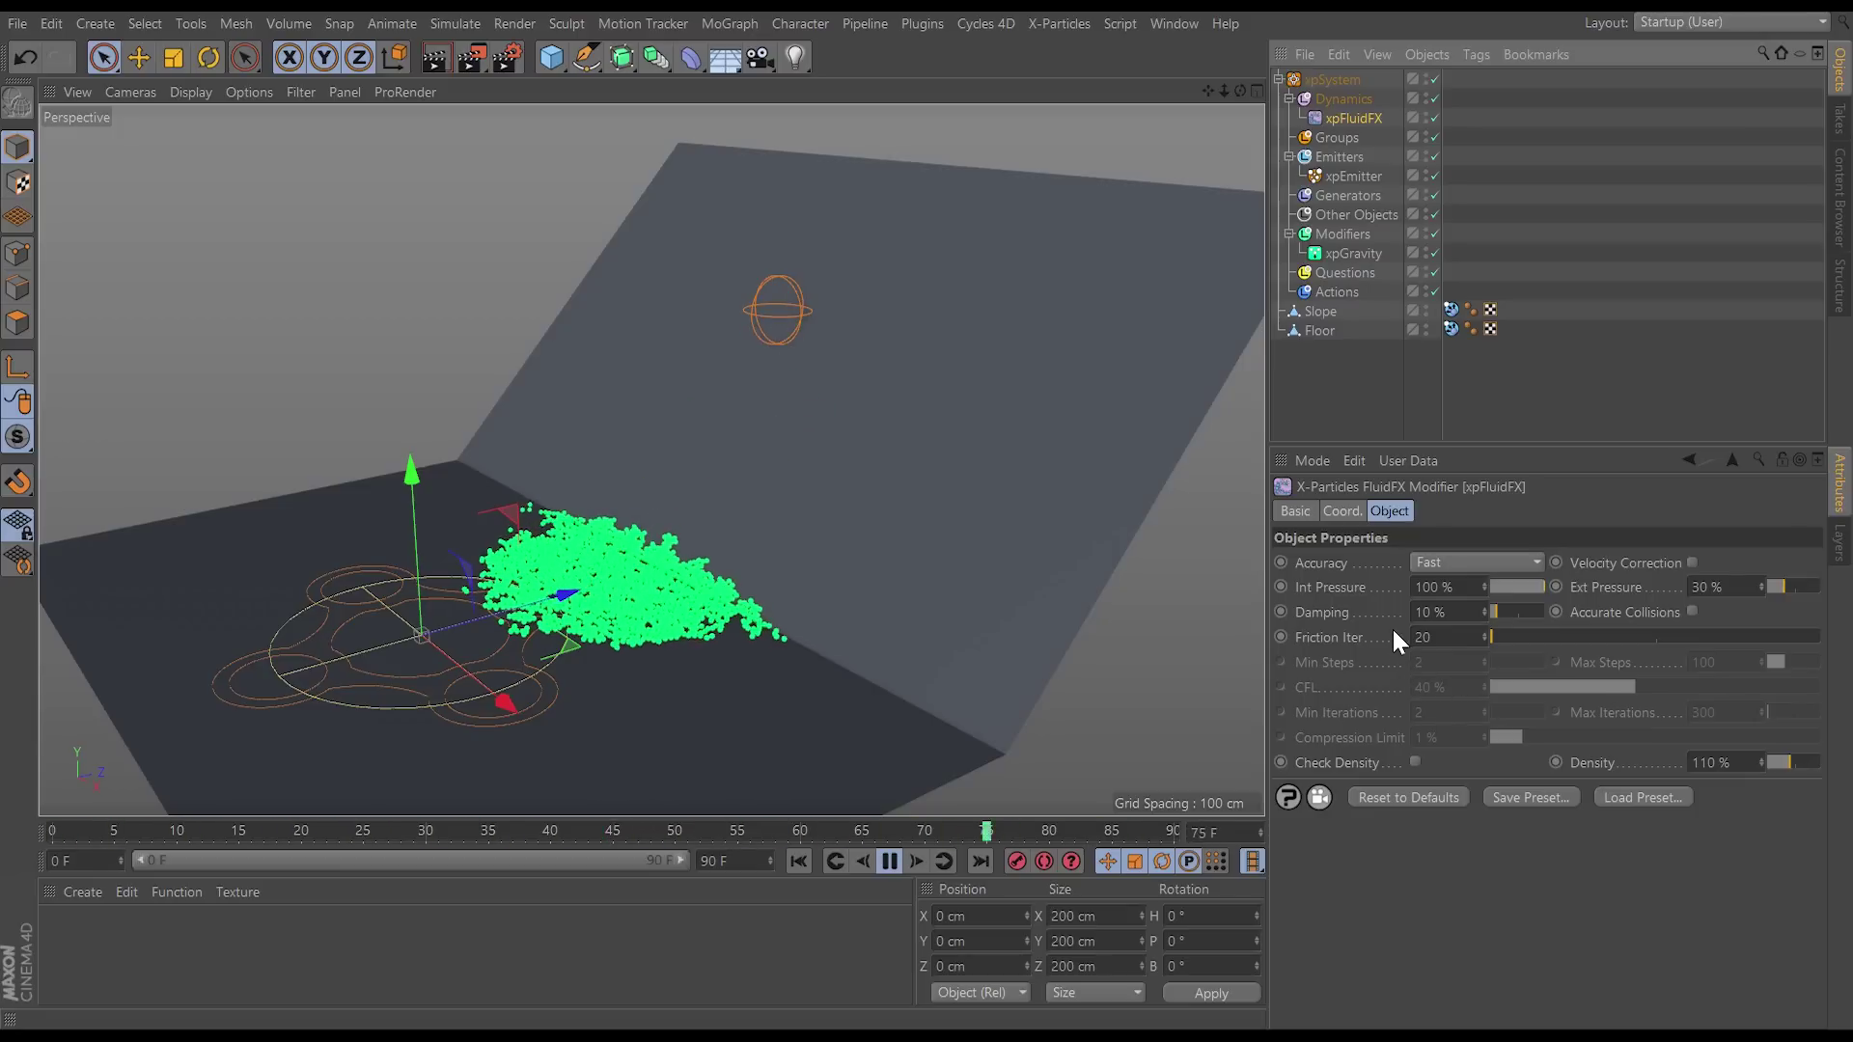
pyautogui.click(880, 862)
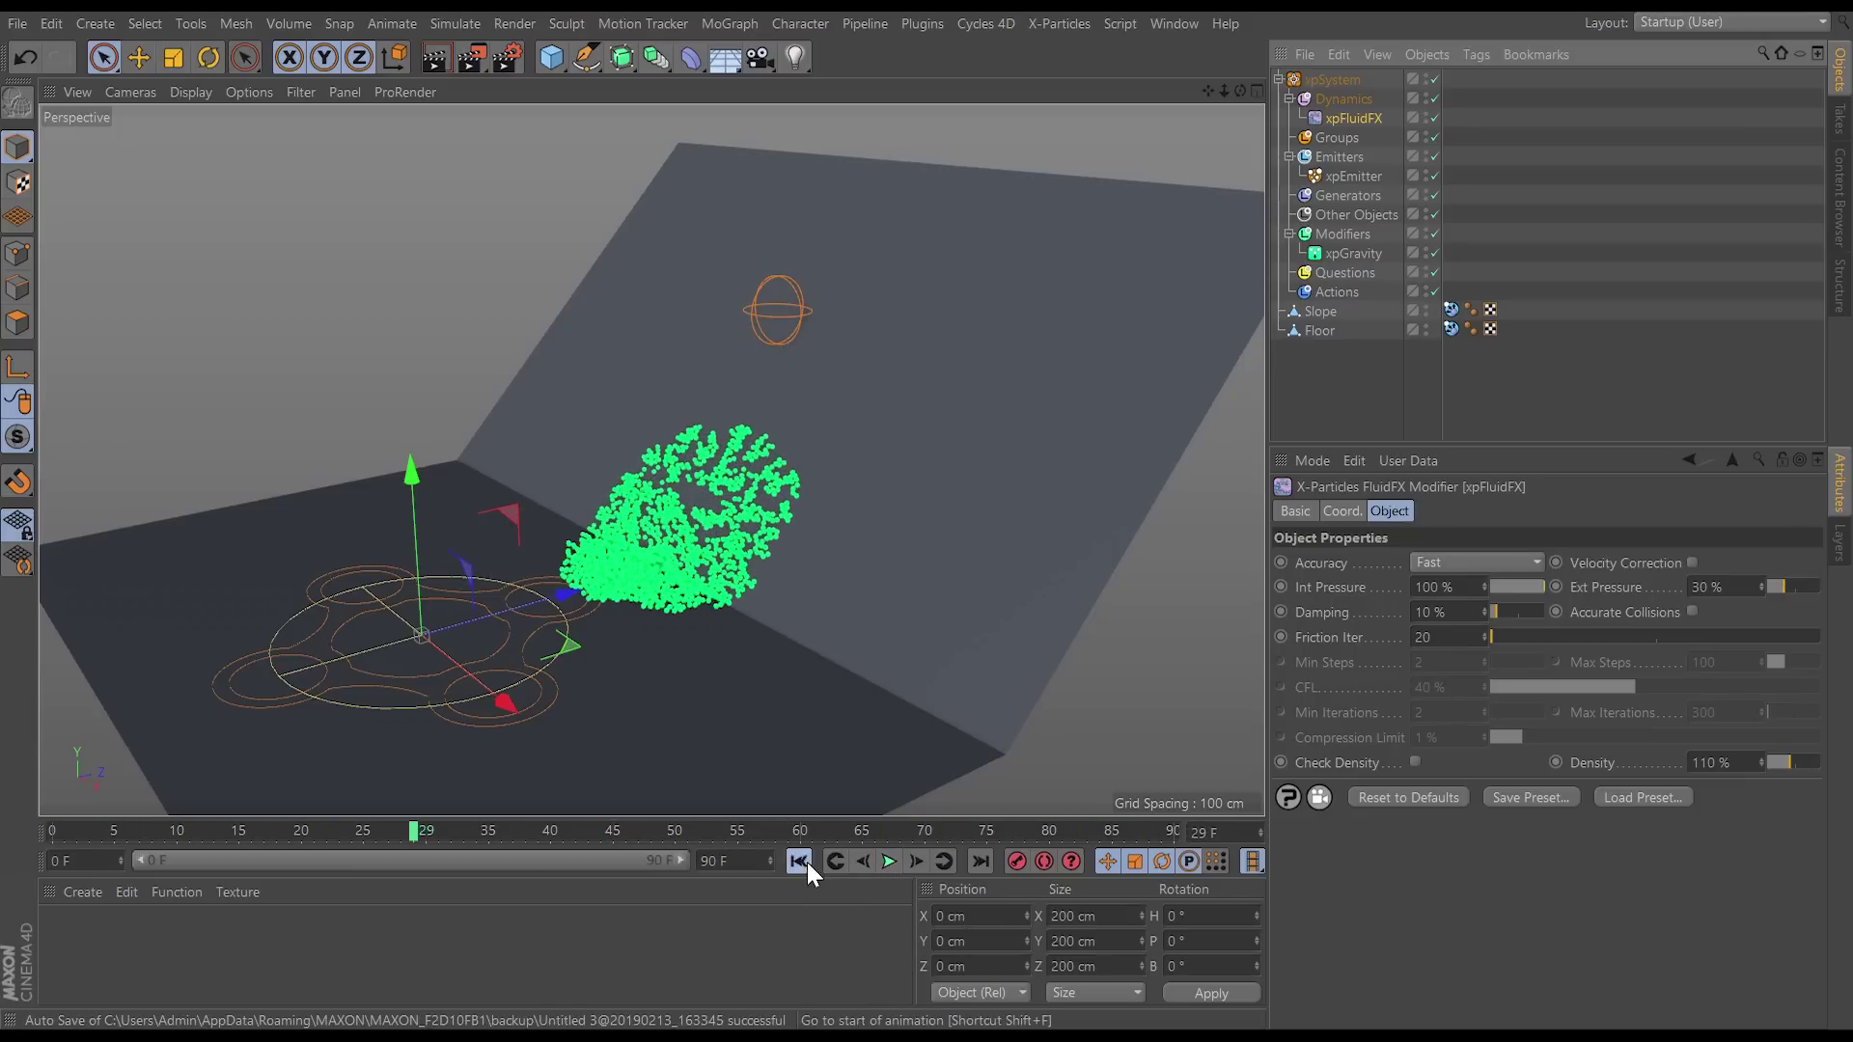
# Step: Set the xpFluidFX accuracy to High, play the granular simulation from the start, and return to the first frame
pyautogui.click(799, 861)
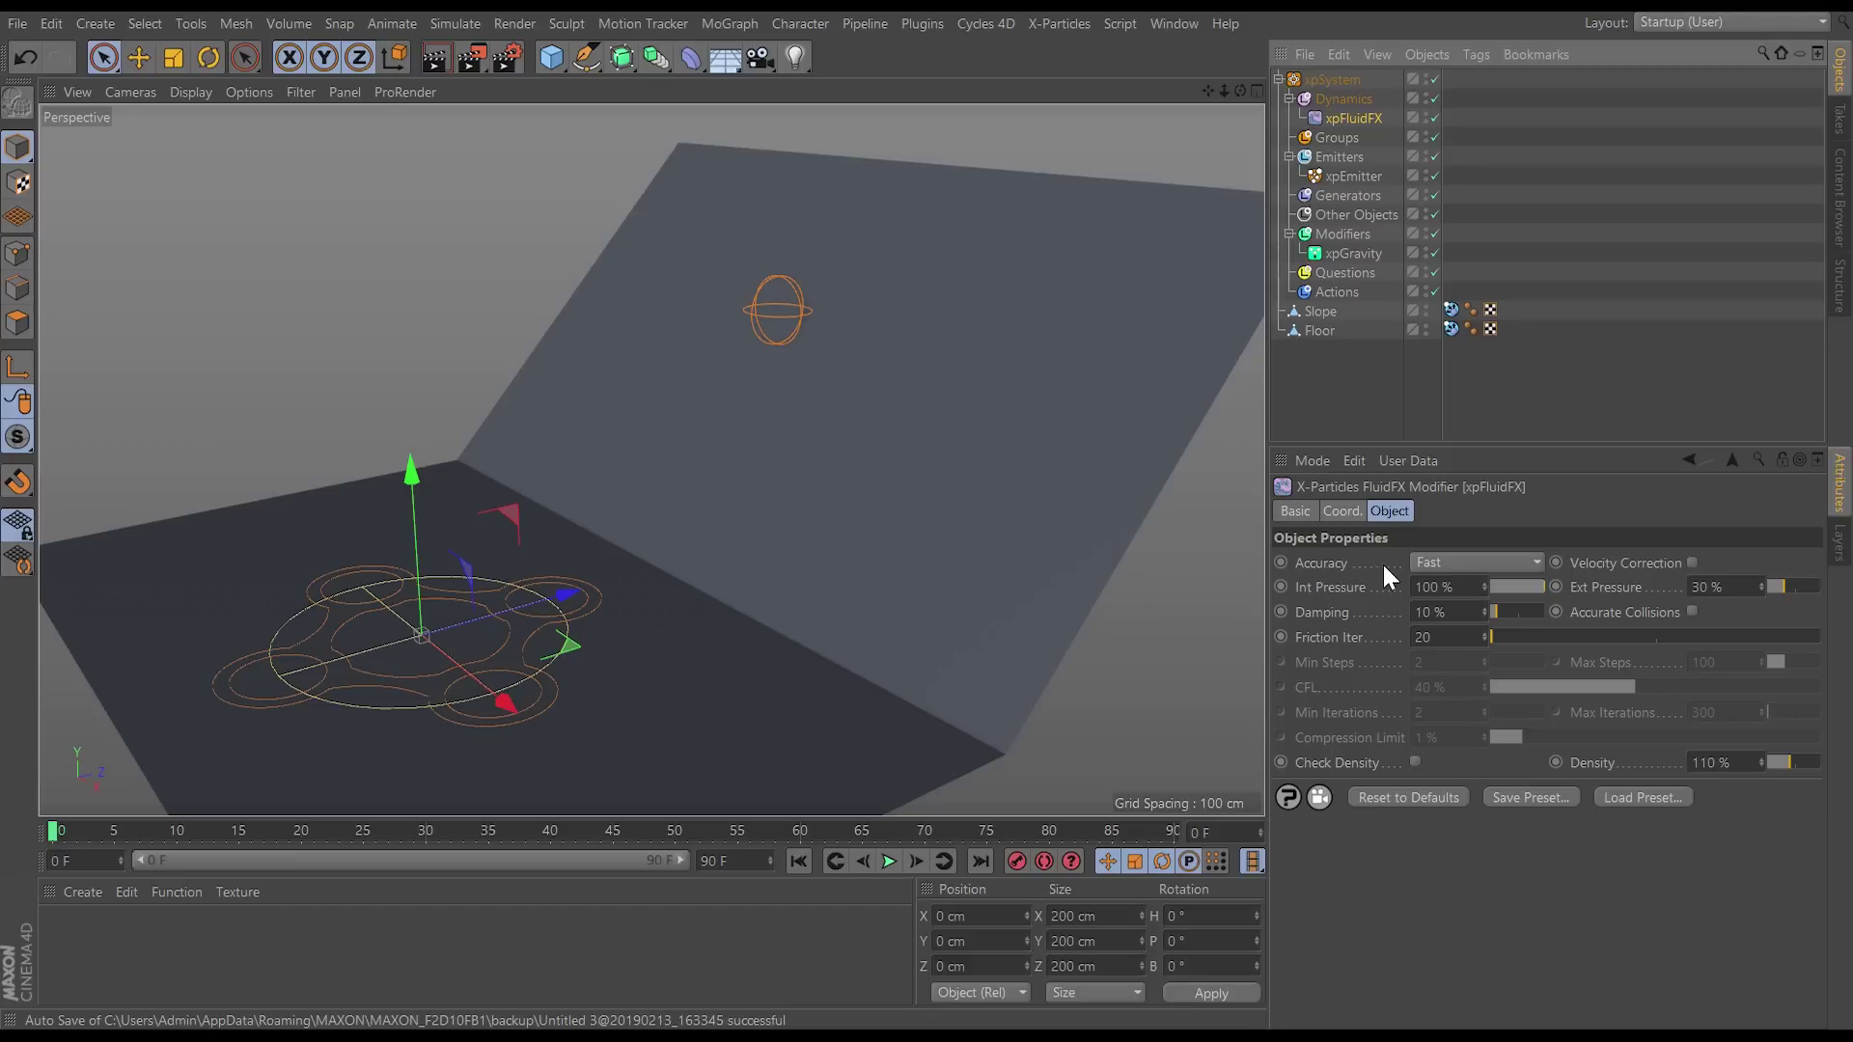
pyautogui.click(1444, 562)
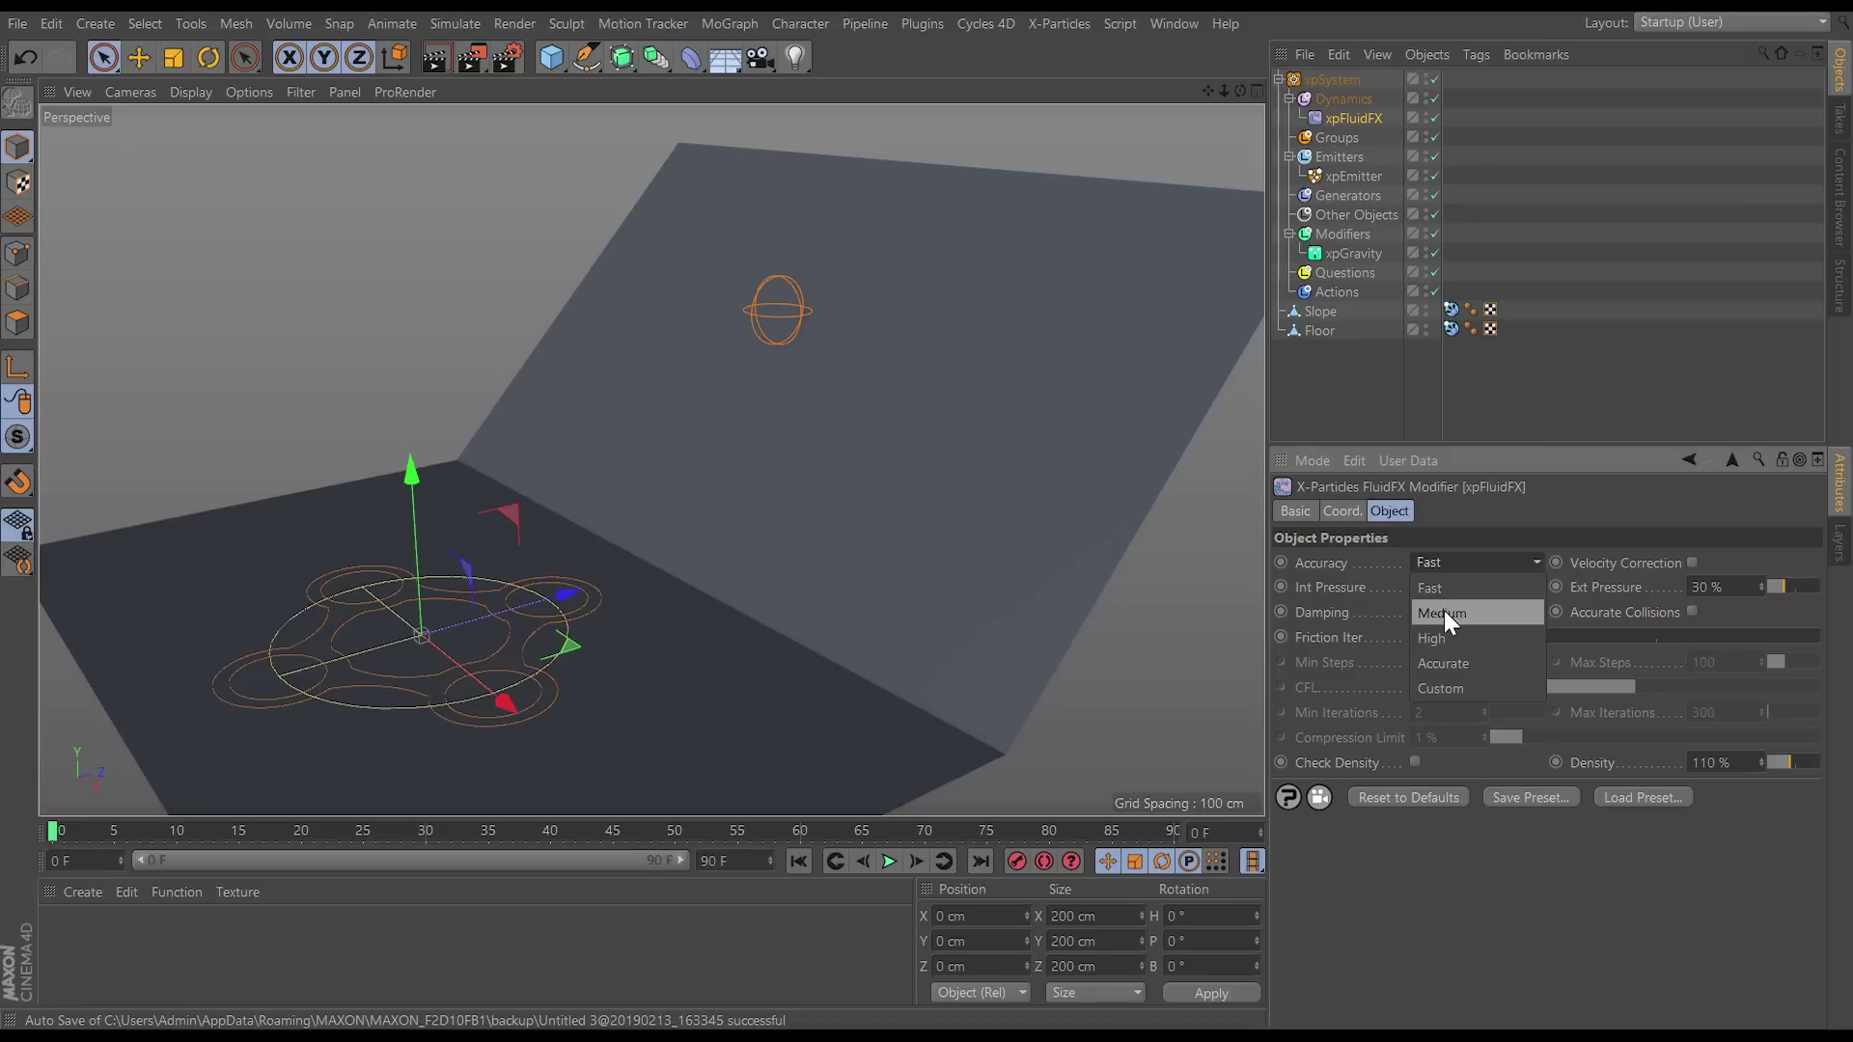
pyautogui.click(1439, 559)
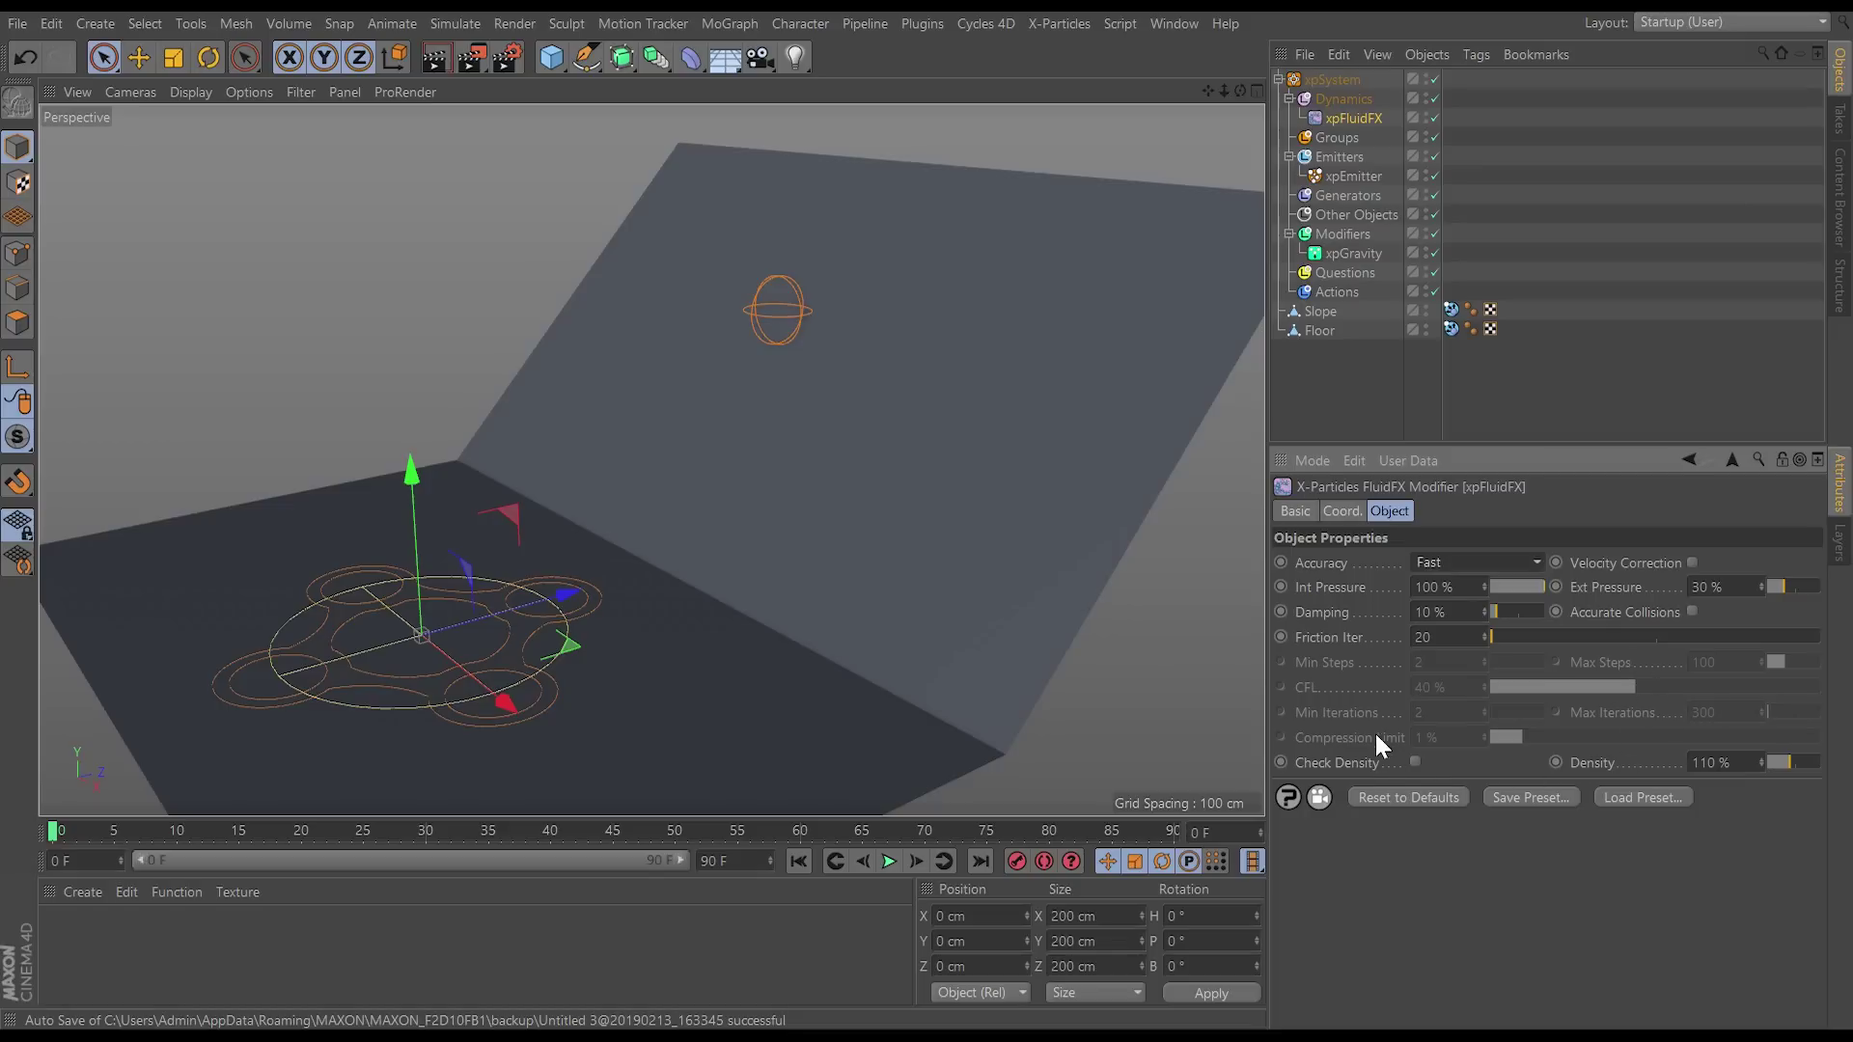
pyautogui.click(1434, 560)
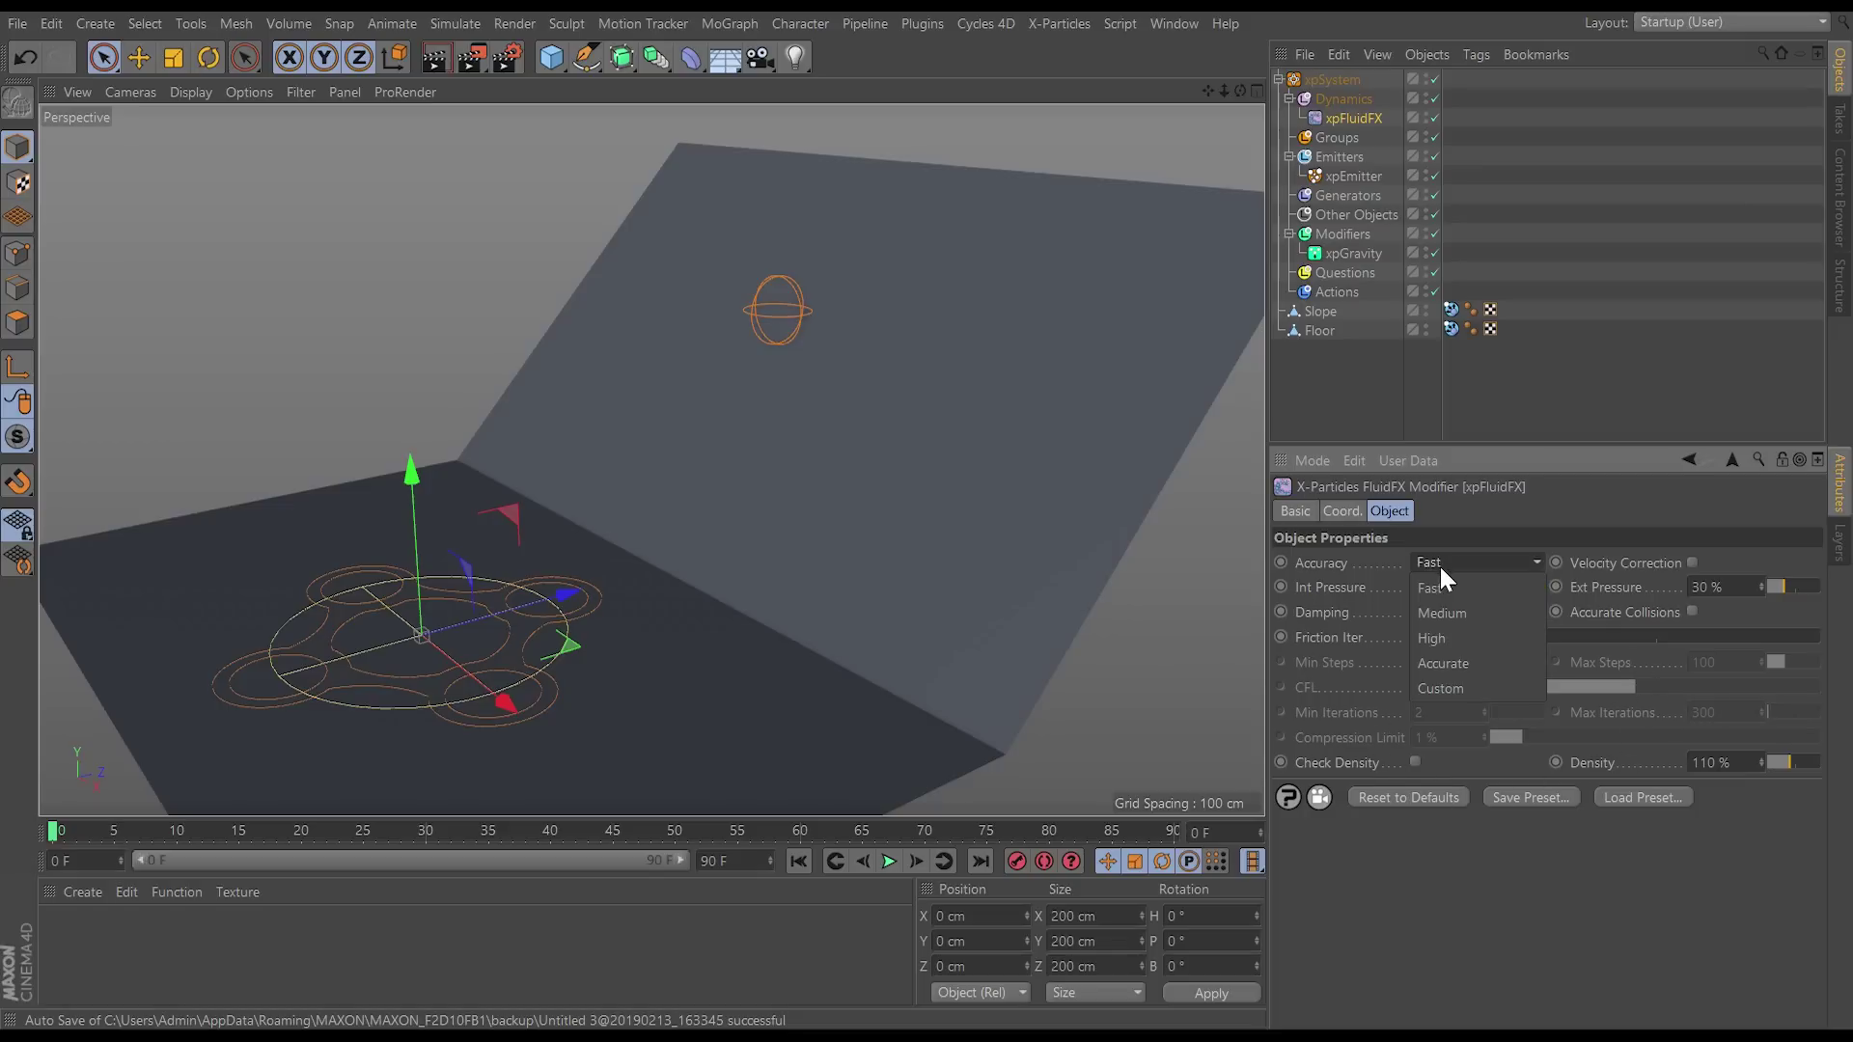
pyautogui.click(1444, 637)
pyautogui.click(888, 862)
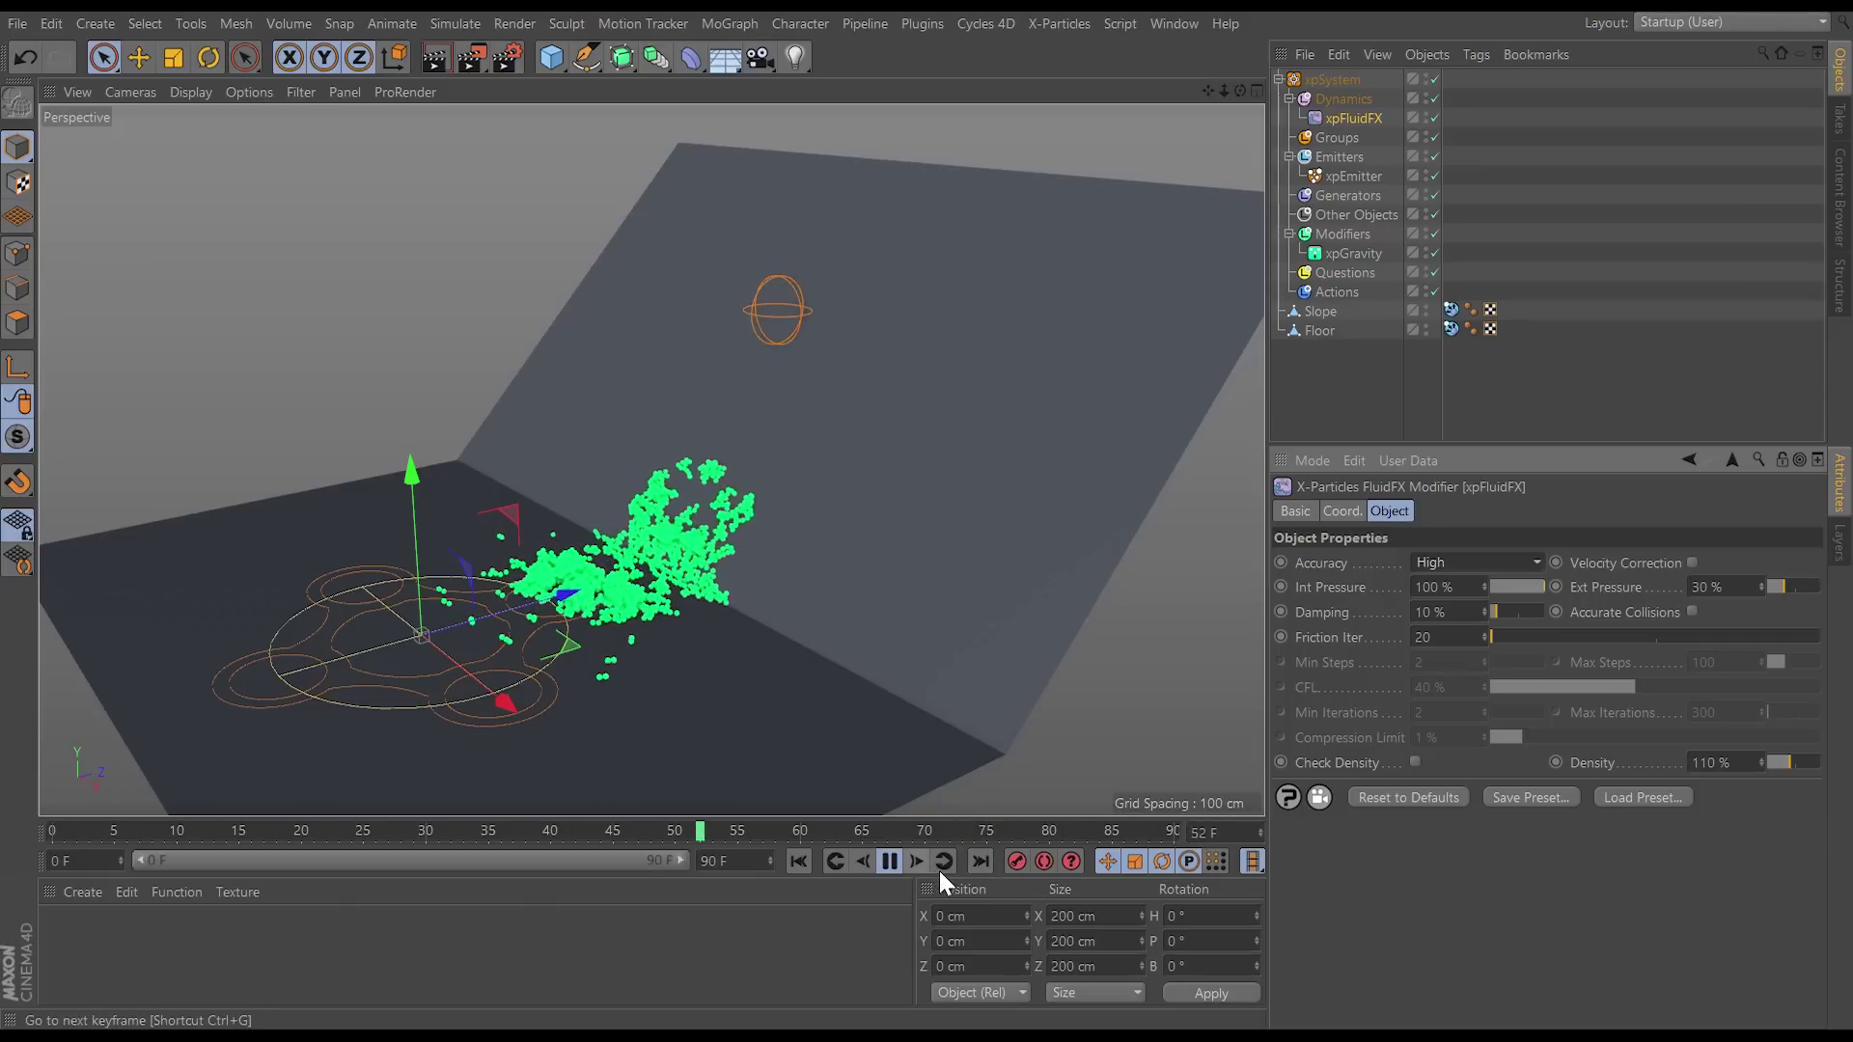
pyautogui.click(889, 861)
pyautogui.click(800, 862)
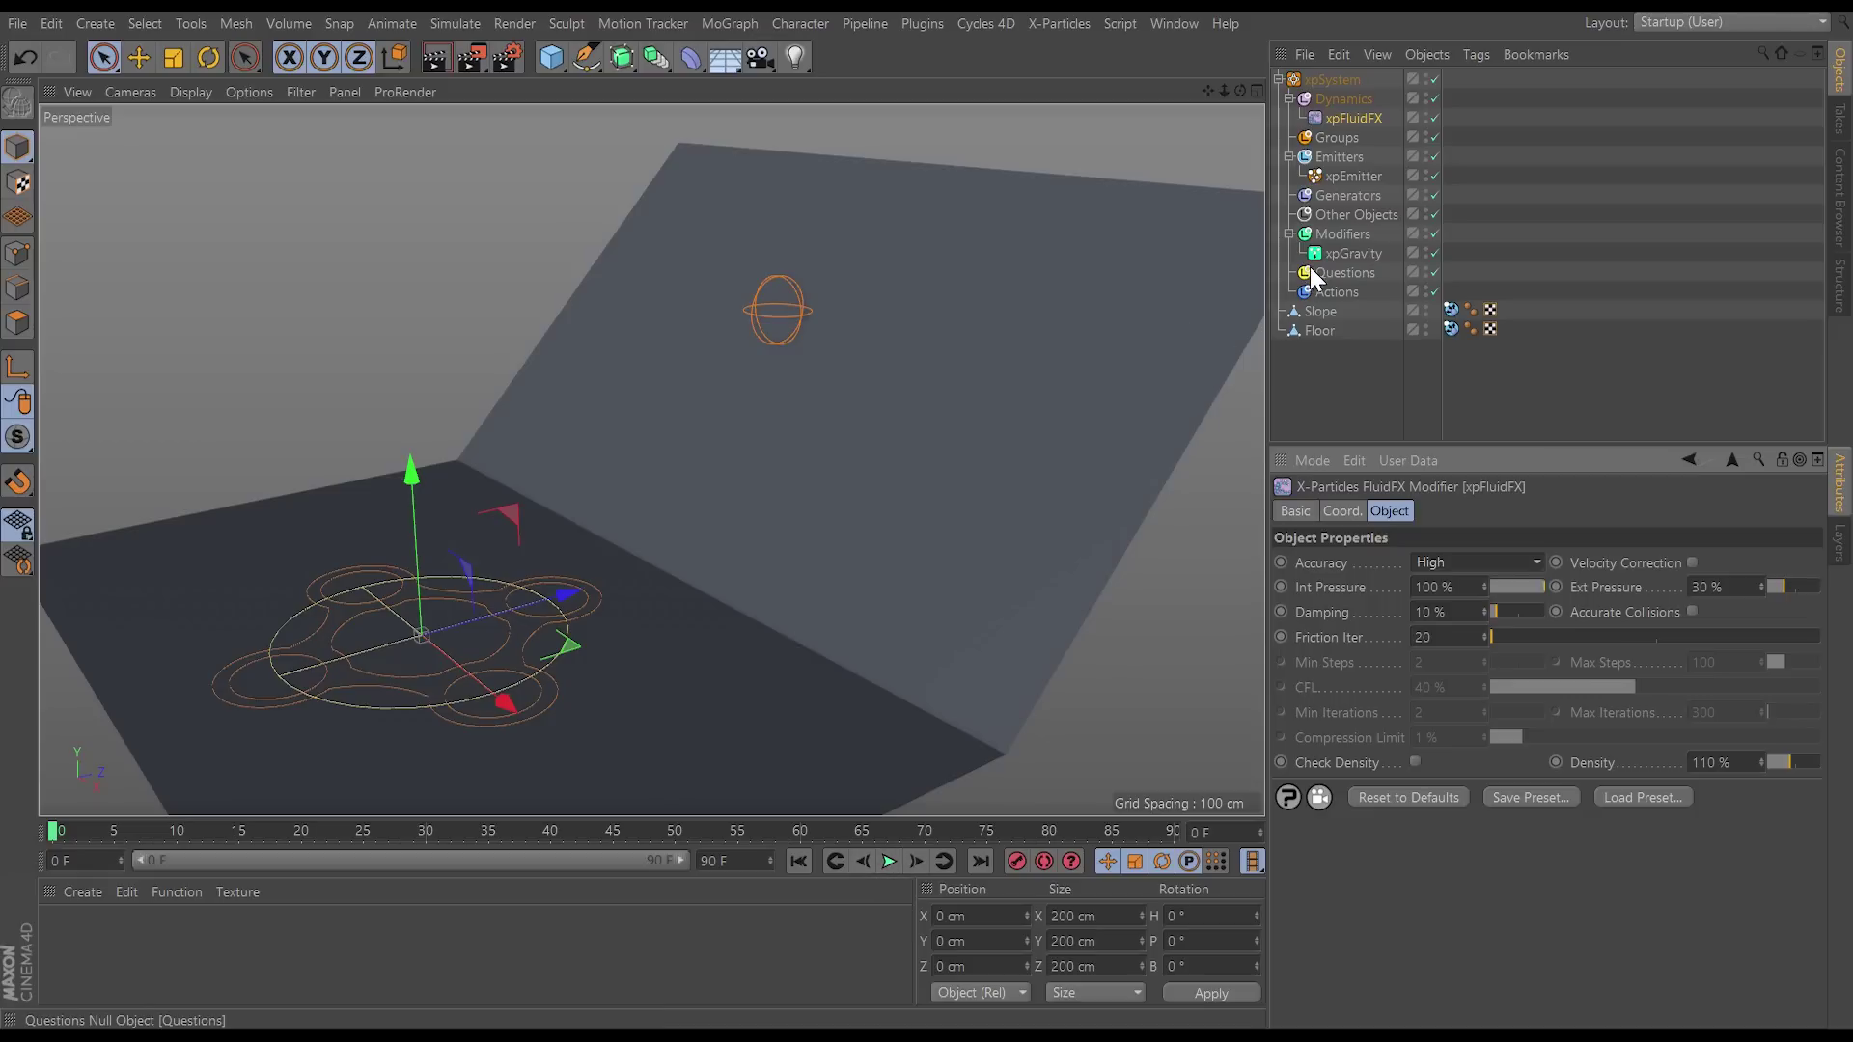
# Step: Raise the stability in the emitter's fluid data to 1000 and play the simulation
pyautogui.click(1350, 176)
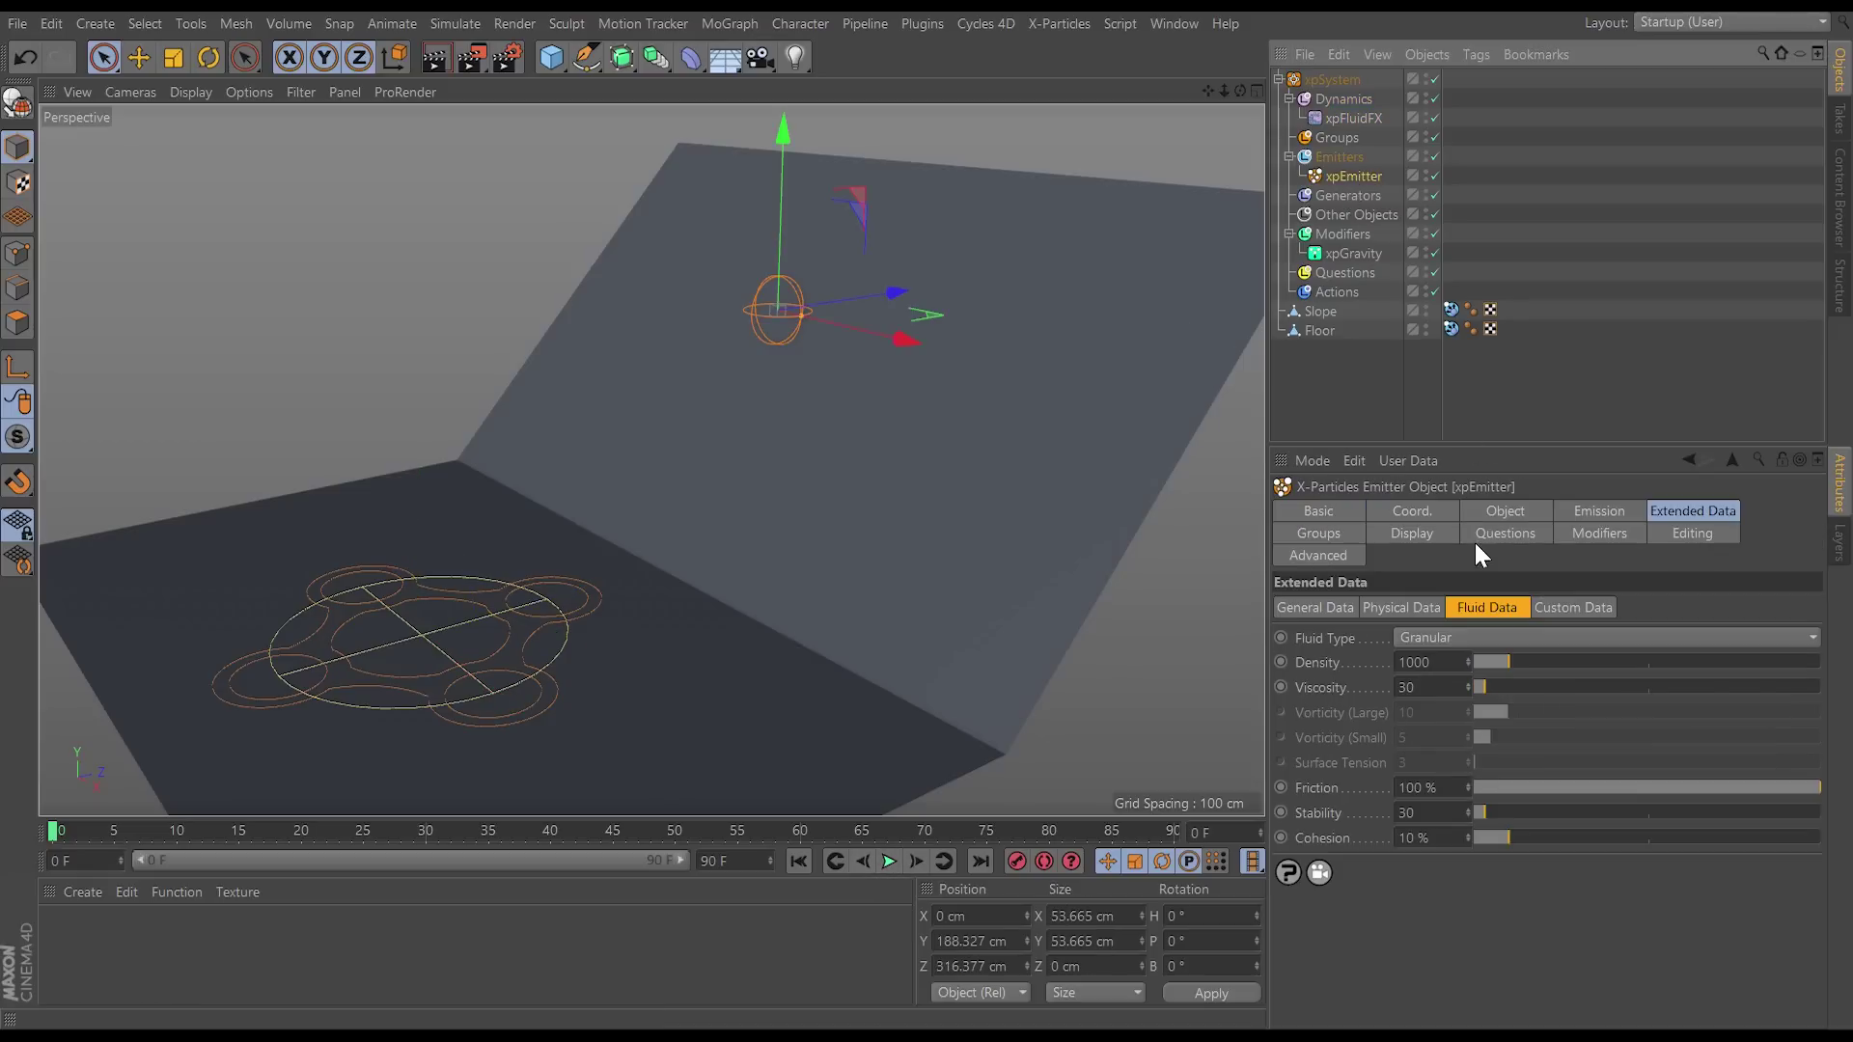
pyautogui.click(1681, 512)
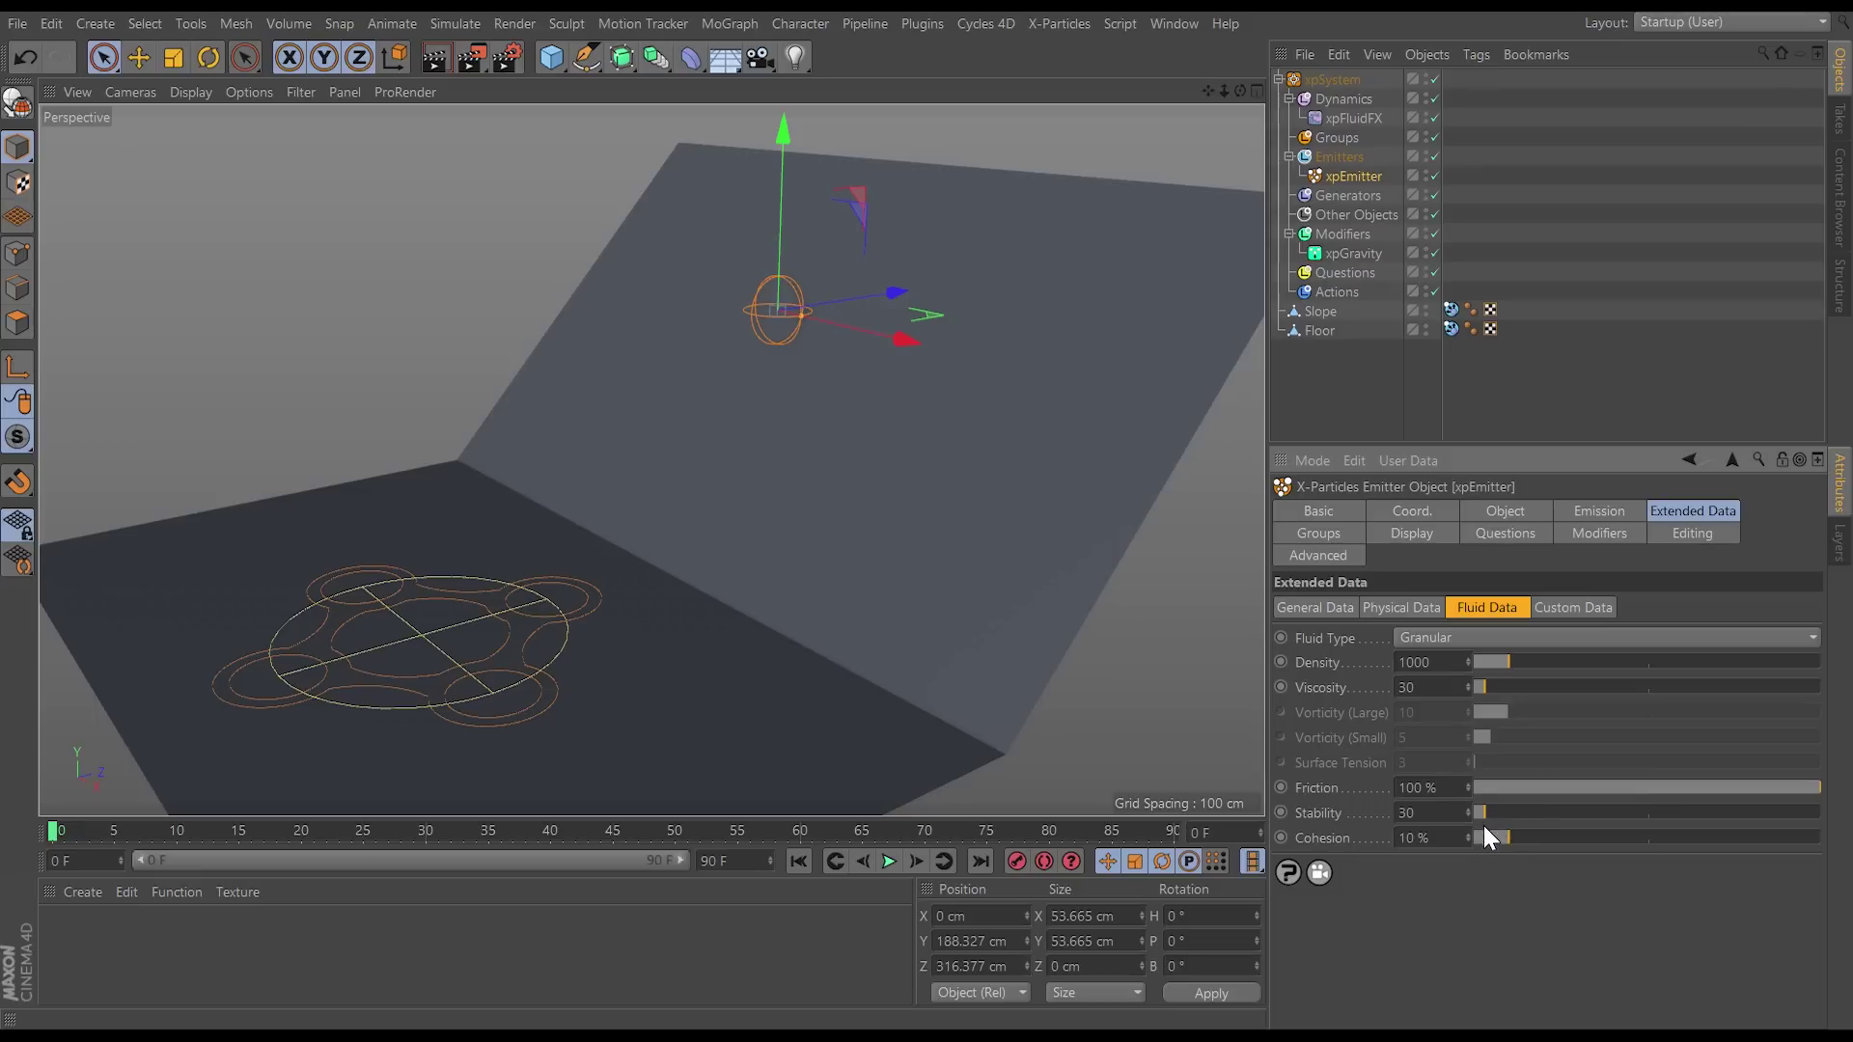
pyautogui.moveTo(1496, 812); pyautogui.dragTo(1819, 811)
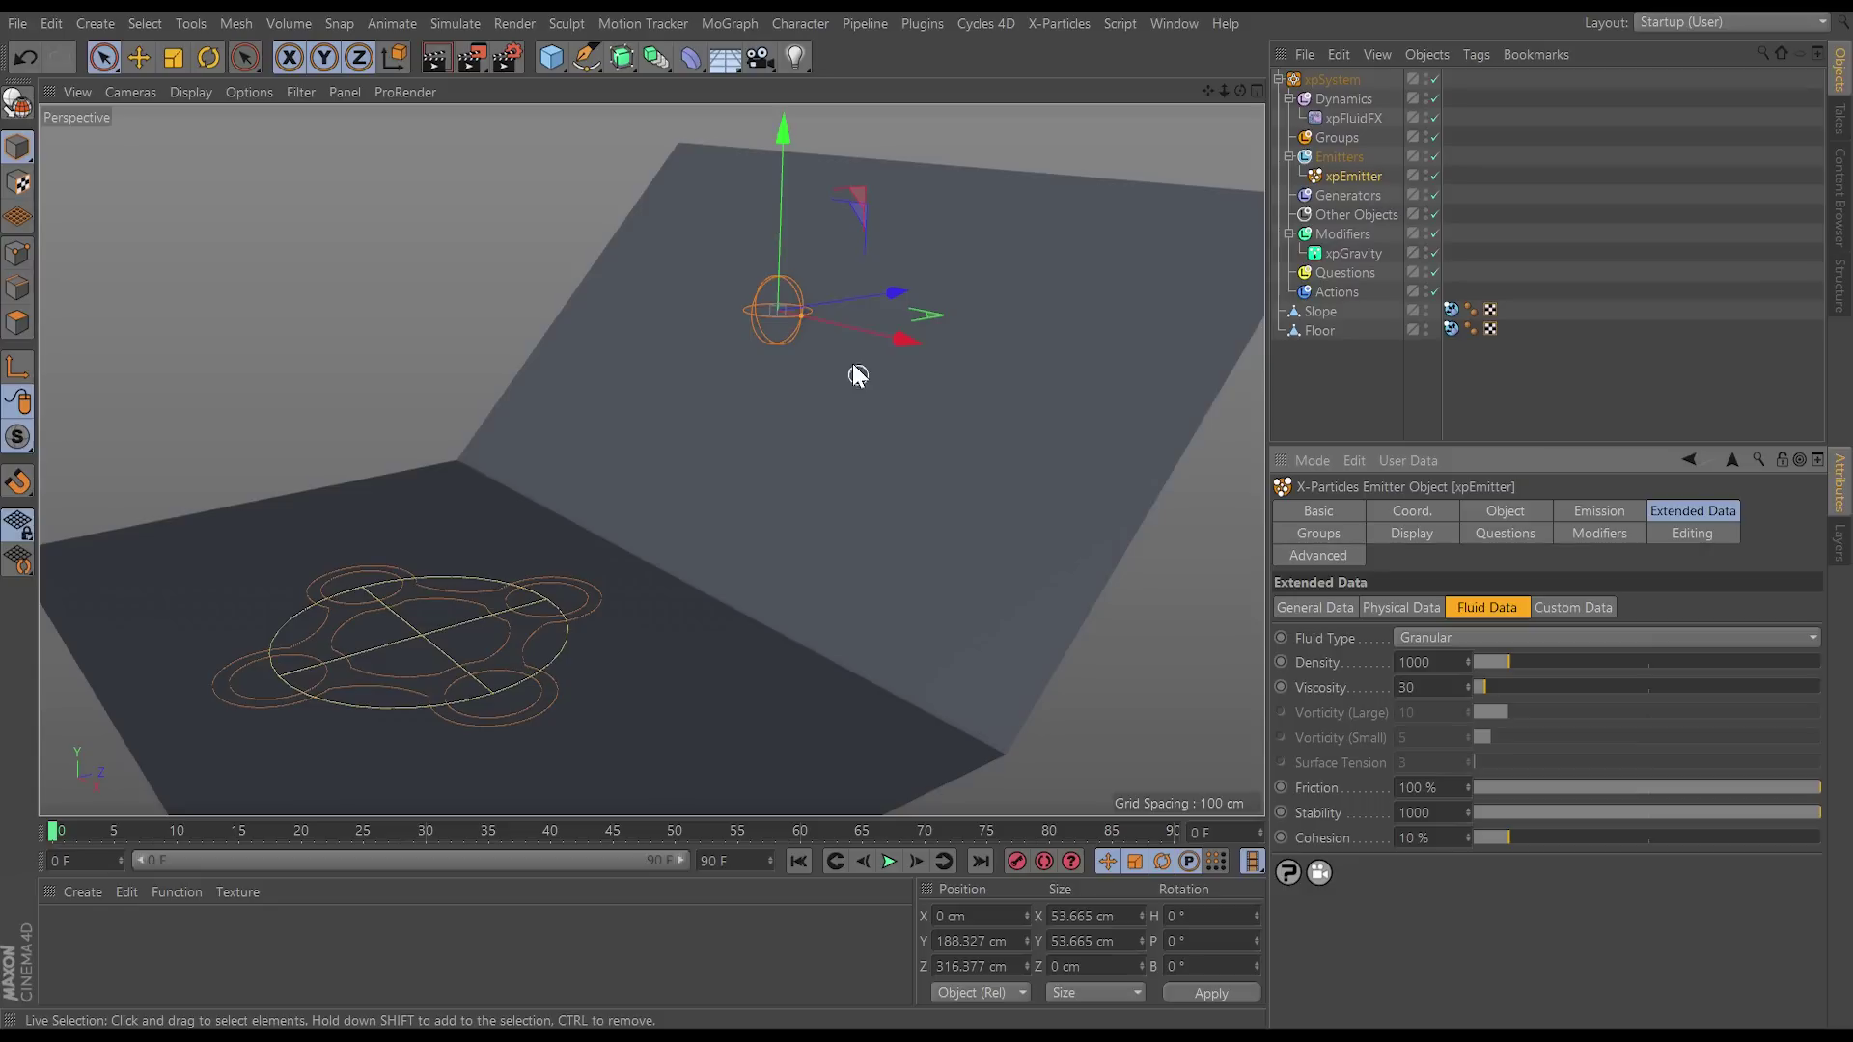
pyautogui.click(888, 859)
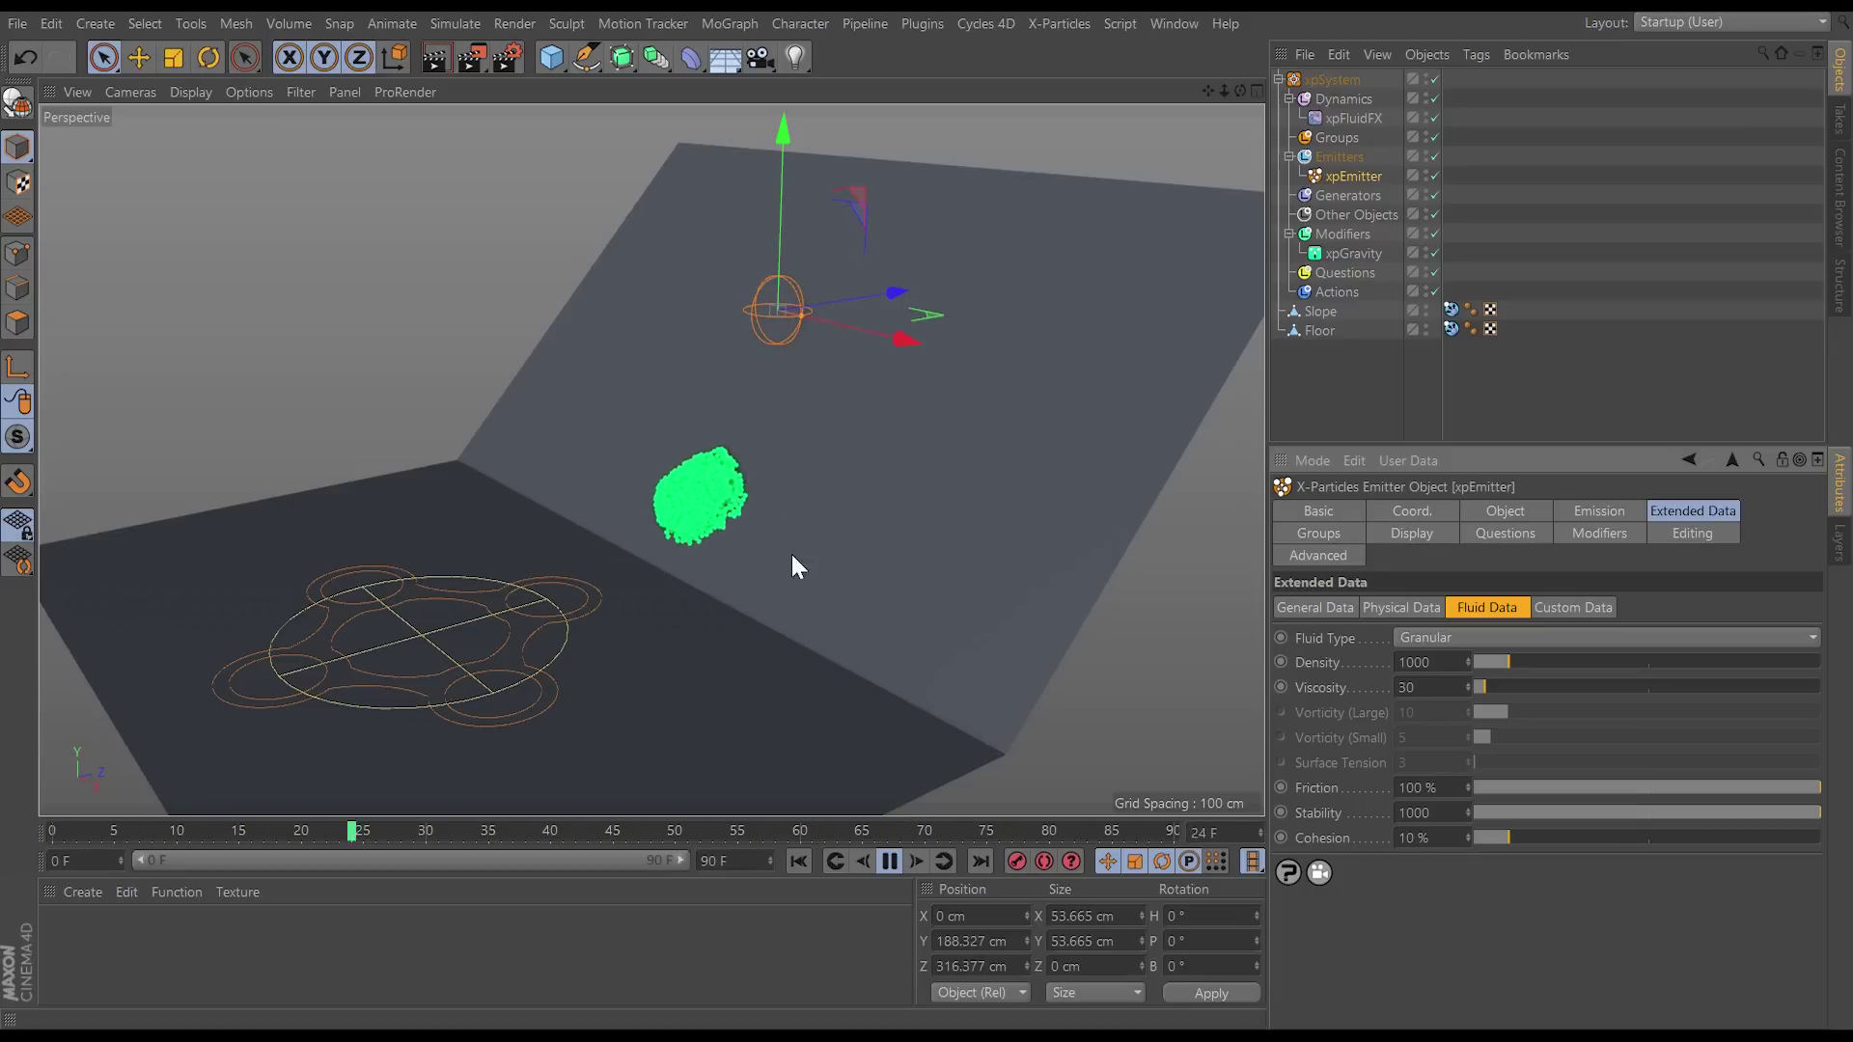
# Step: Lower the emitter's fluid stability in stages to 21, replaying the simulation from the start, and stop playback
pyautogui.click(1600, 812)
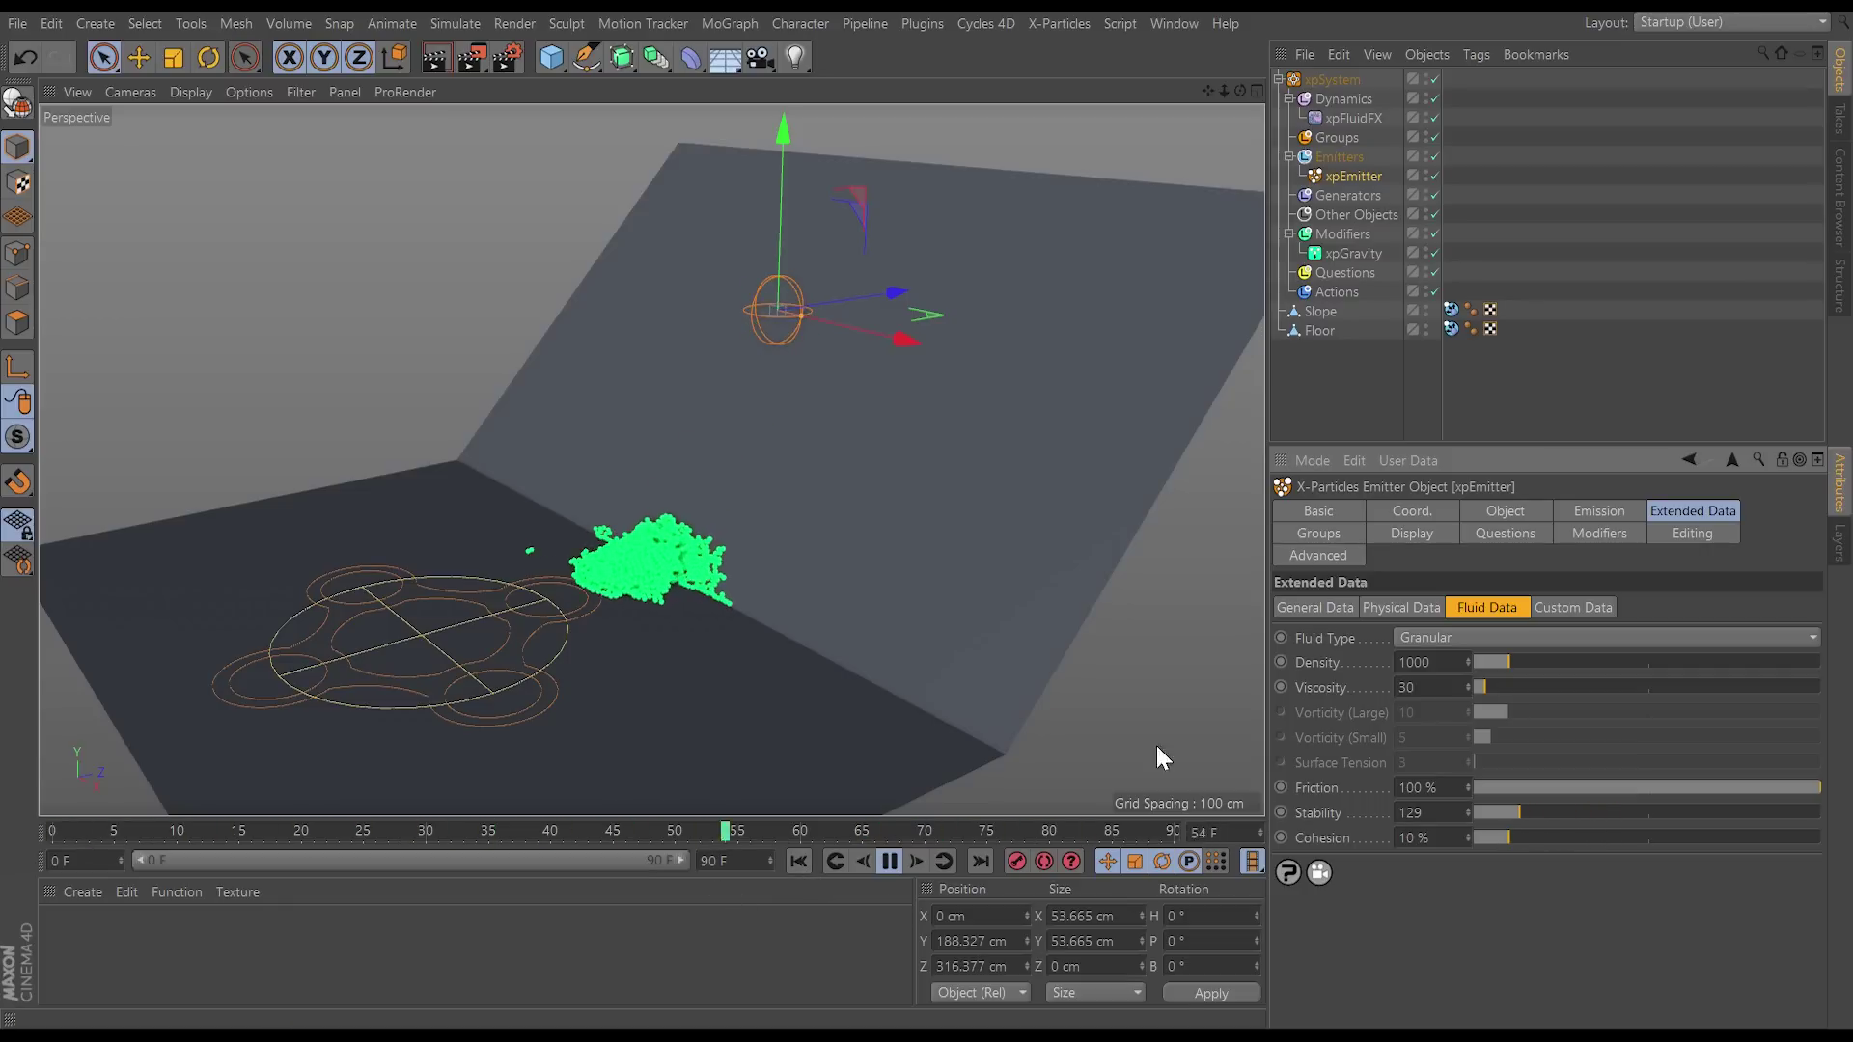
pyautogui.moveTo(1509, 812); pyautogui.dragTo(1487, 817)
pyautogui.click(798, 861)
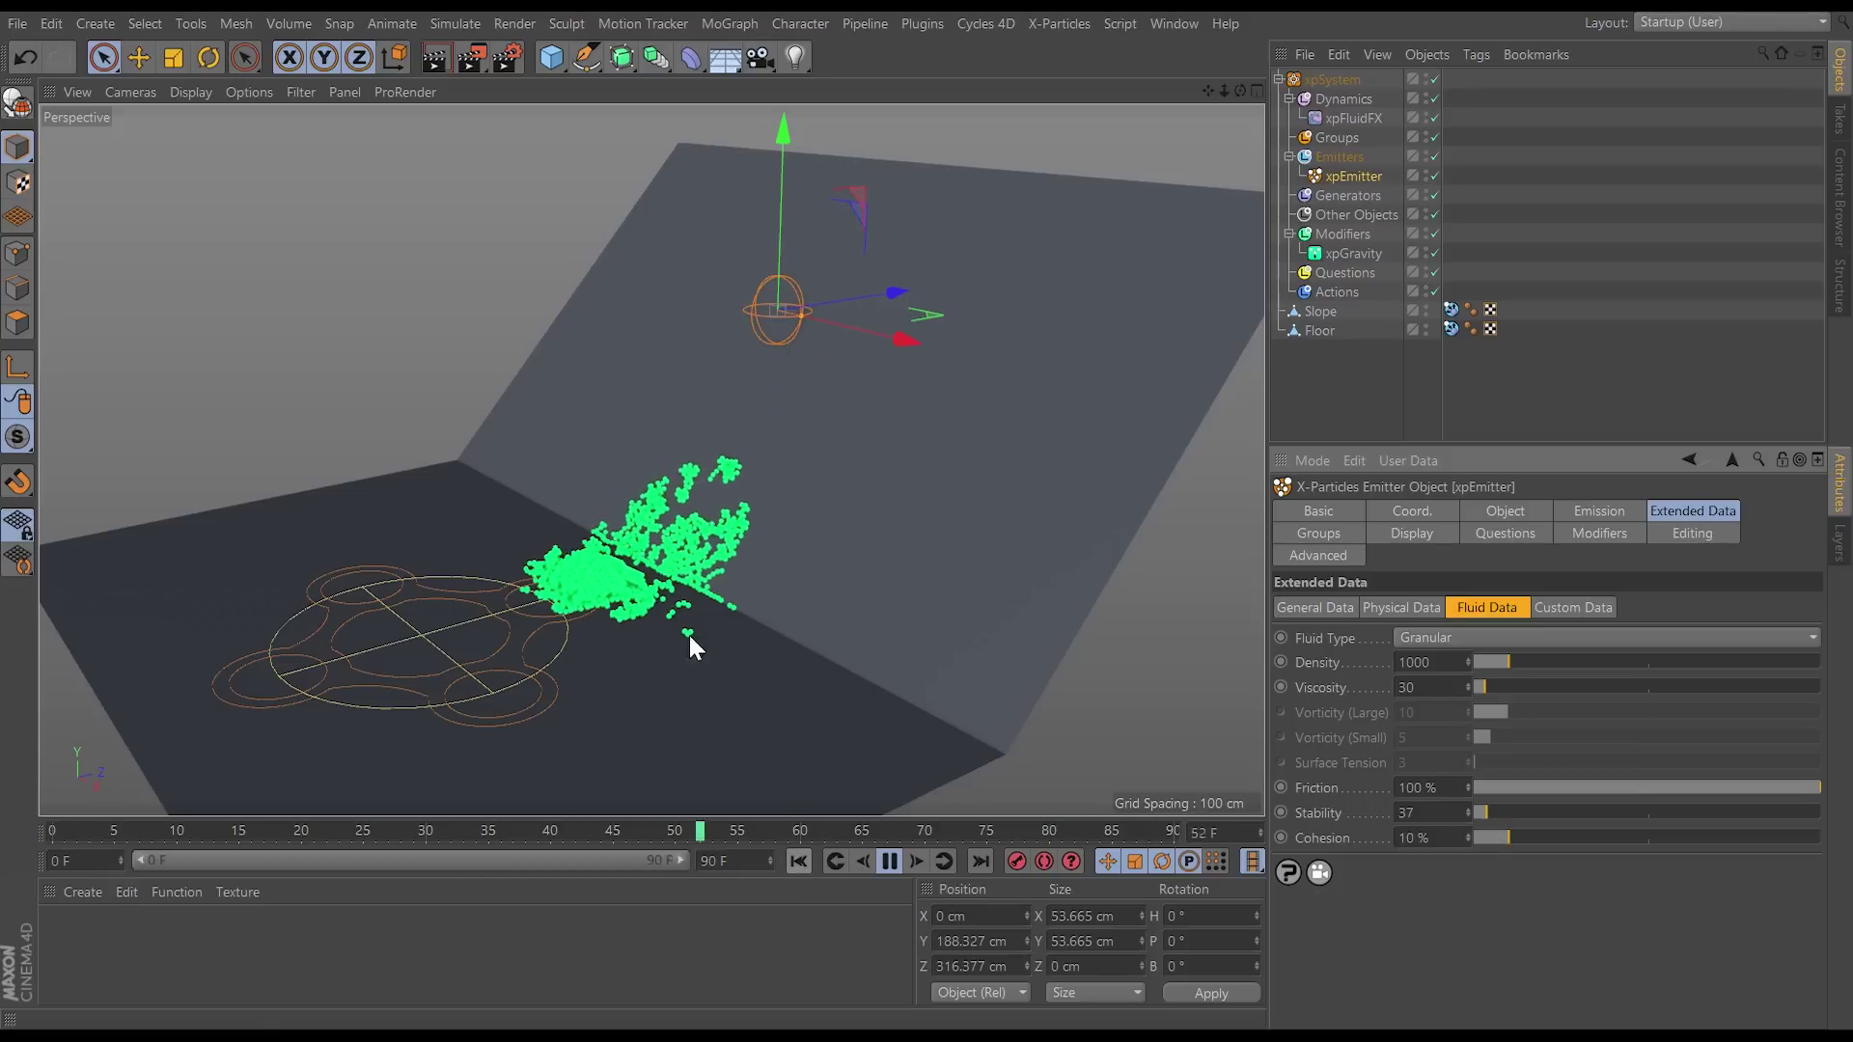
pyautogui.moveTo(1491, 812); pyautogui.dragTo(1484, 817)
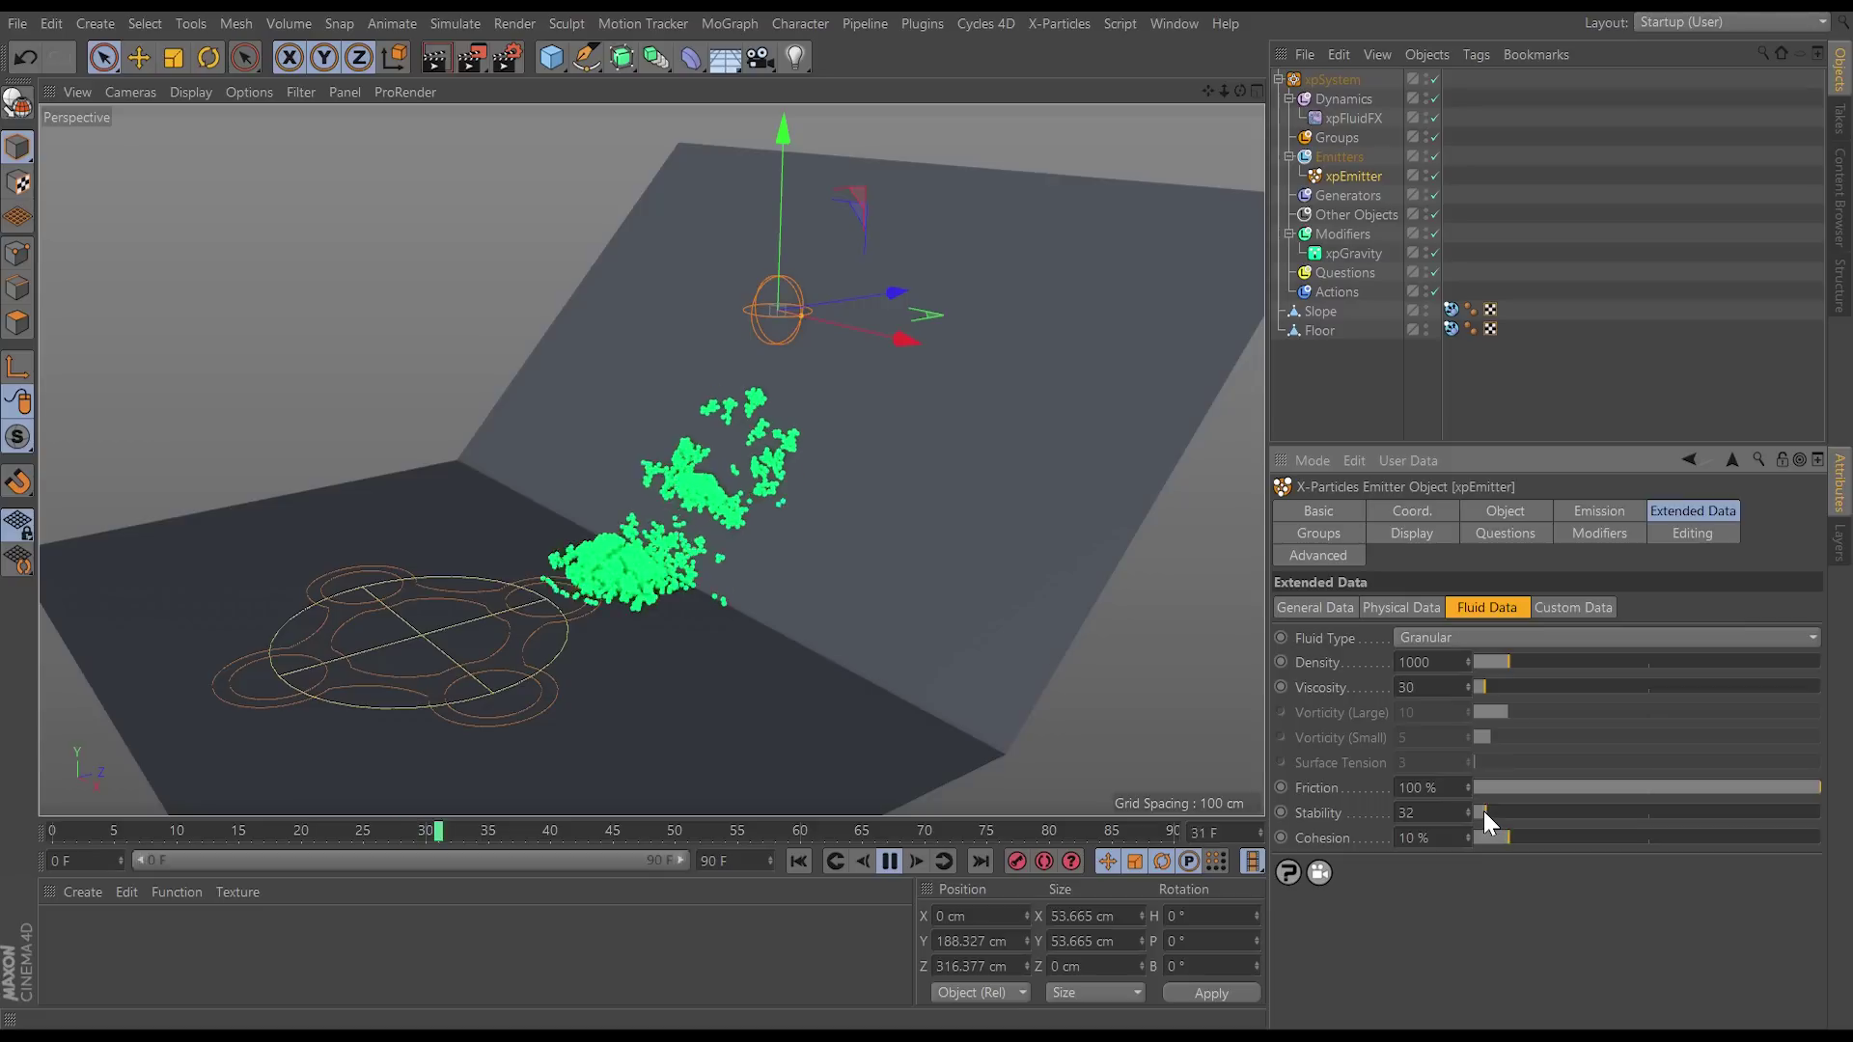
pyautogui.moveTo(1484, 811); pyautogui.dragTo(1480, 814)
pyautogui.click(799, 860)
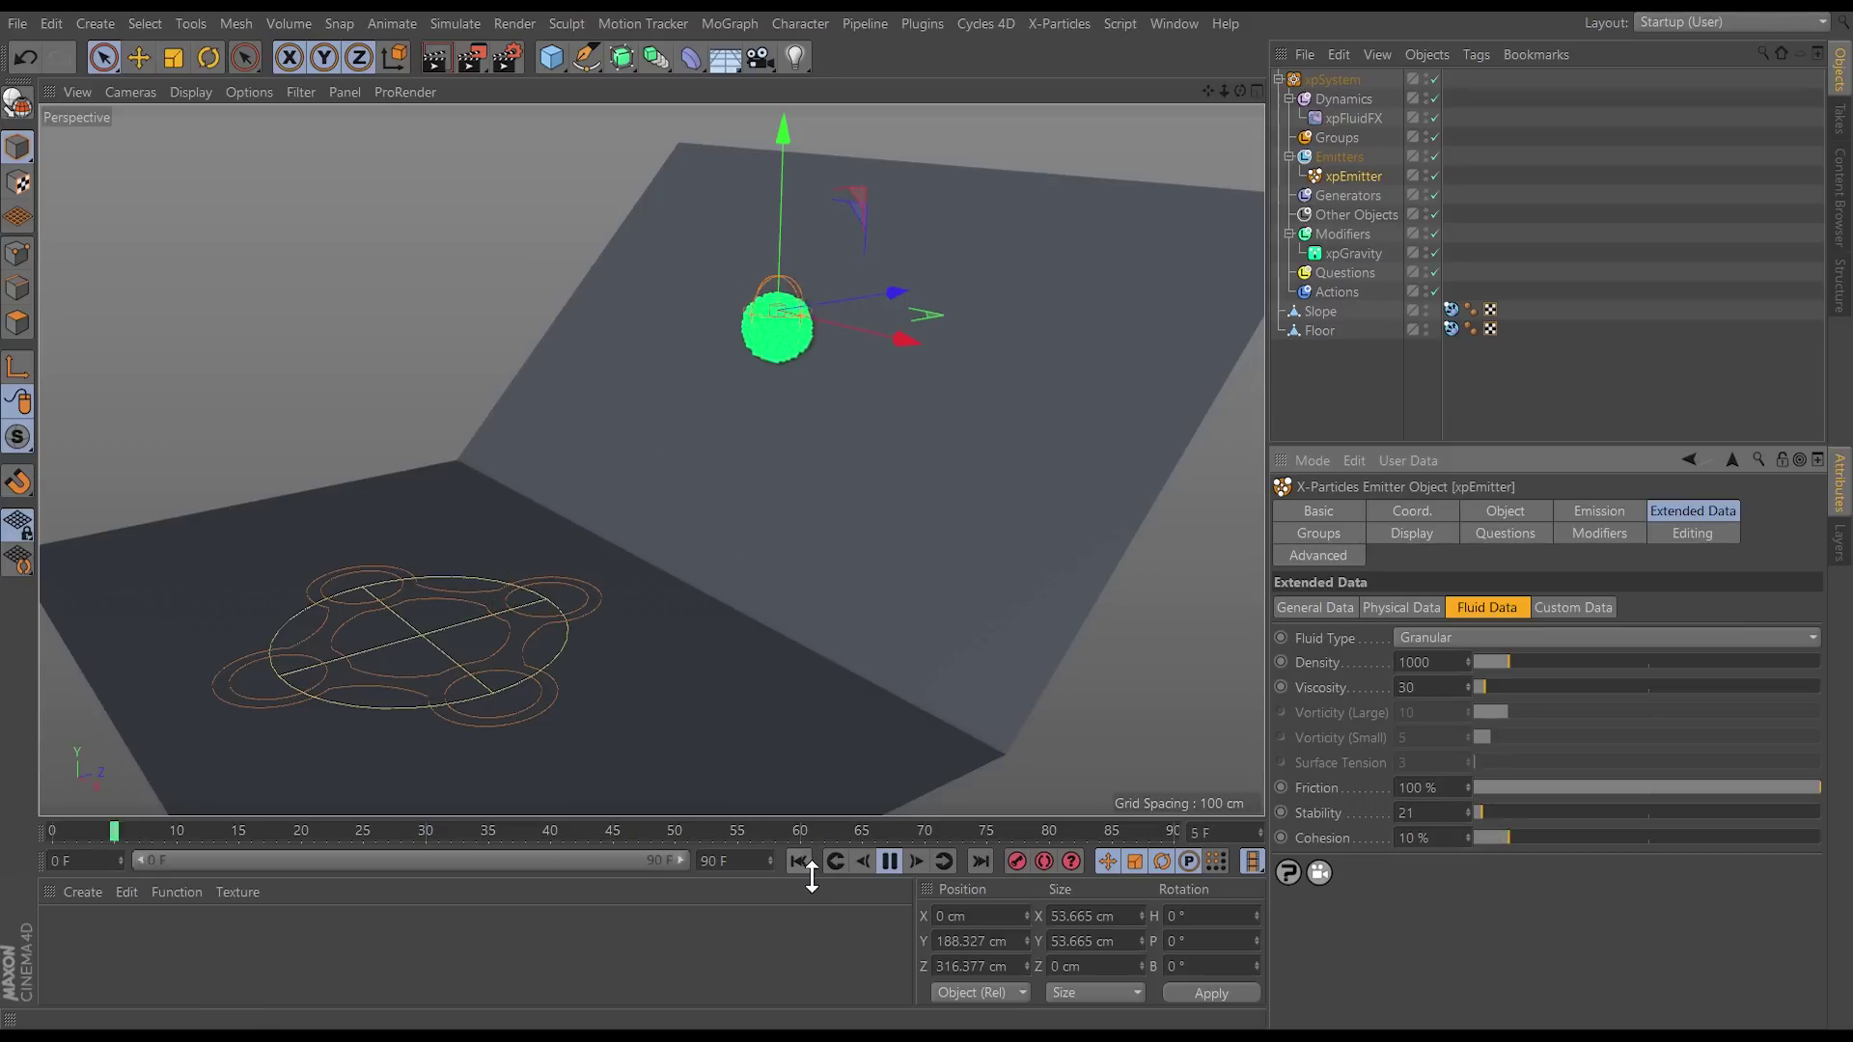
pyautogui.click(889, 861)
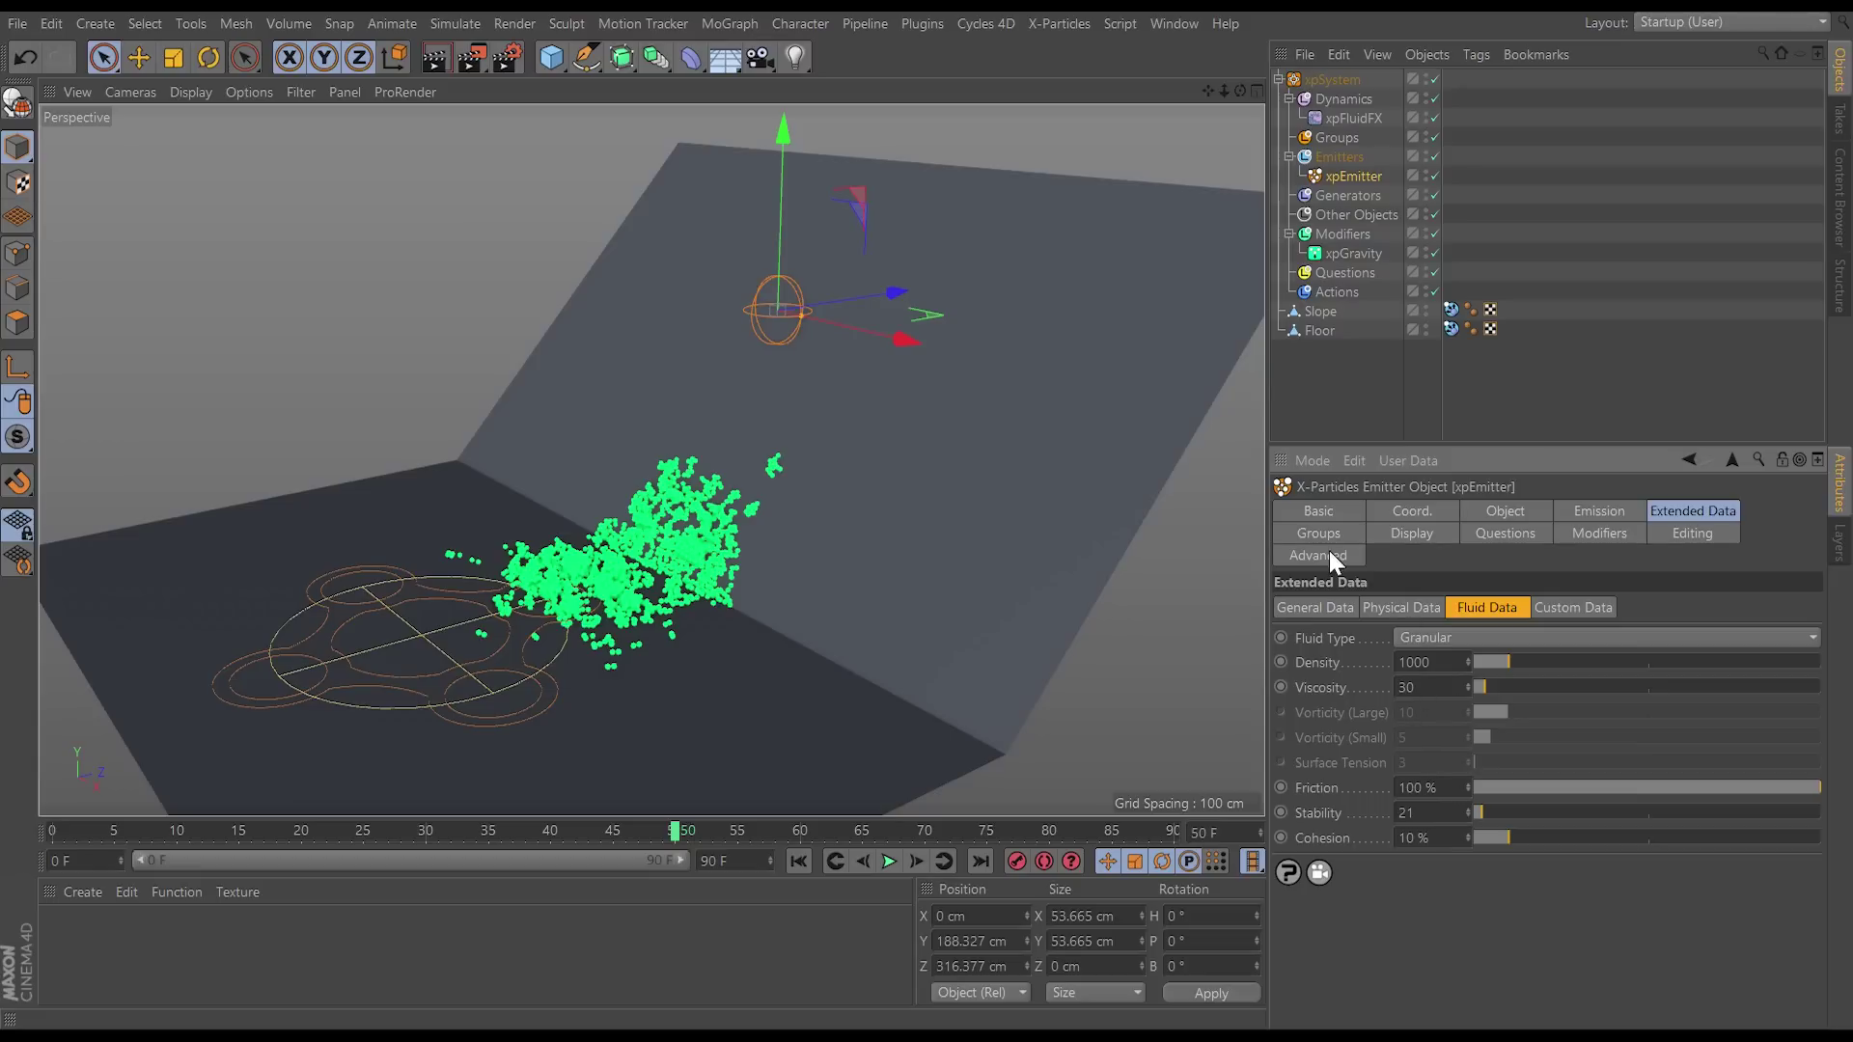
# Step: Set the xpFluidFX accuracy to Accurate and play the simulation from the first frame
pyautogui.click(1352, 116)
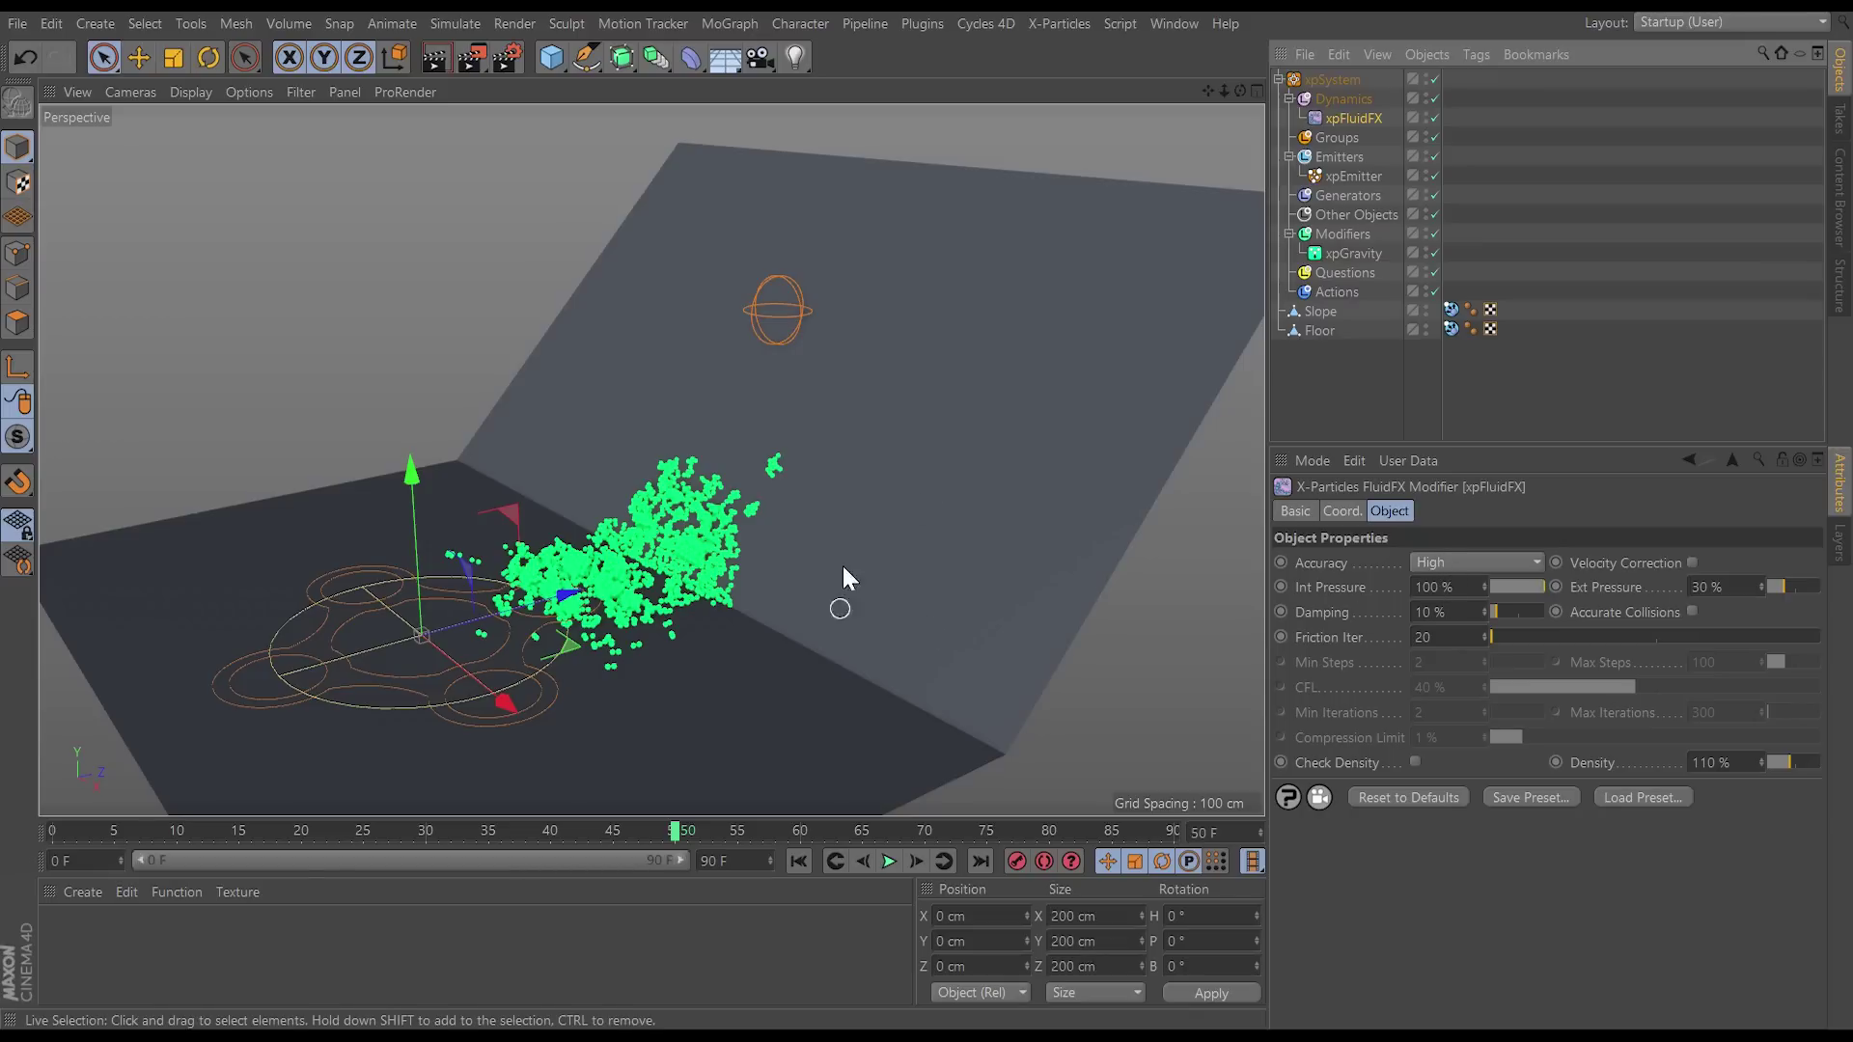
pyautogui.click(798, 860)
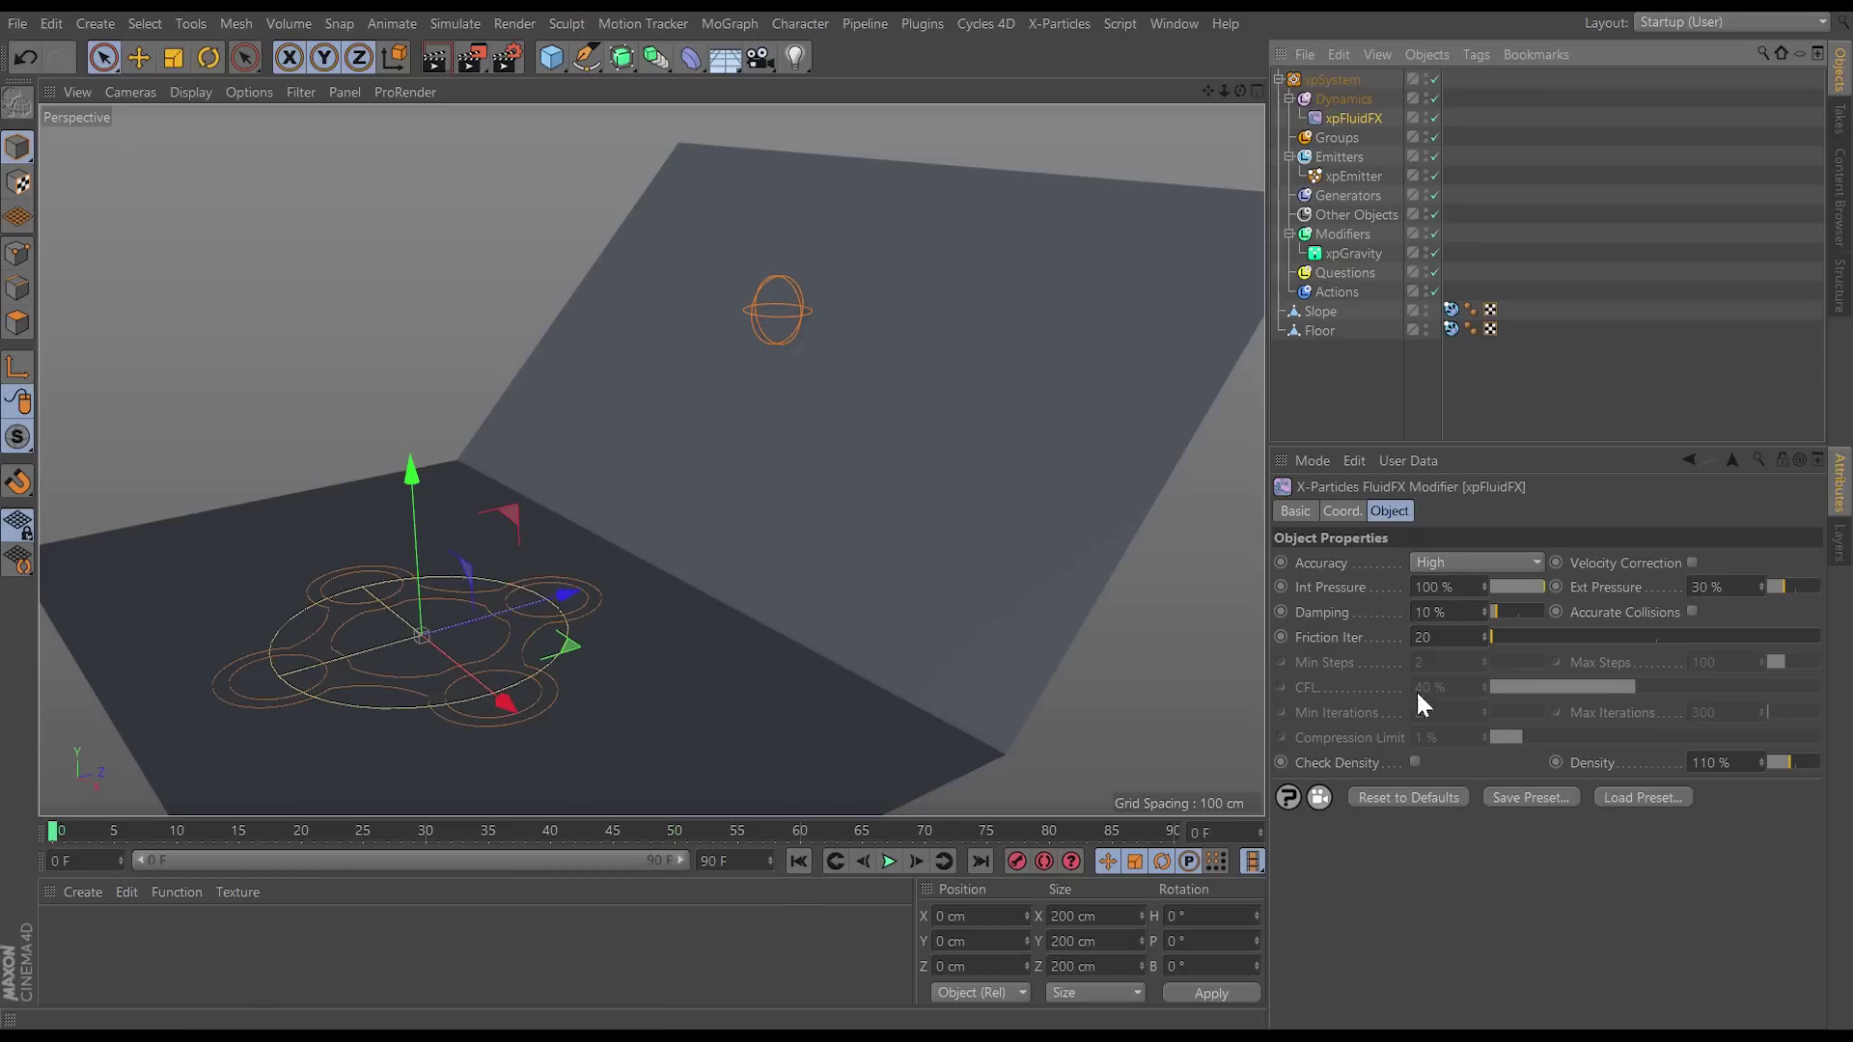
pyautogui.click(1440, 562)
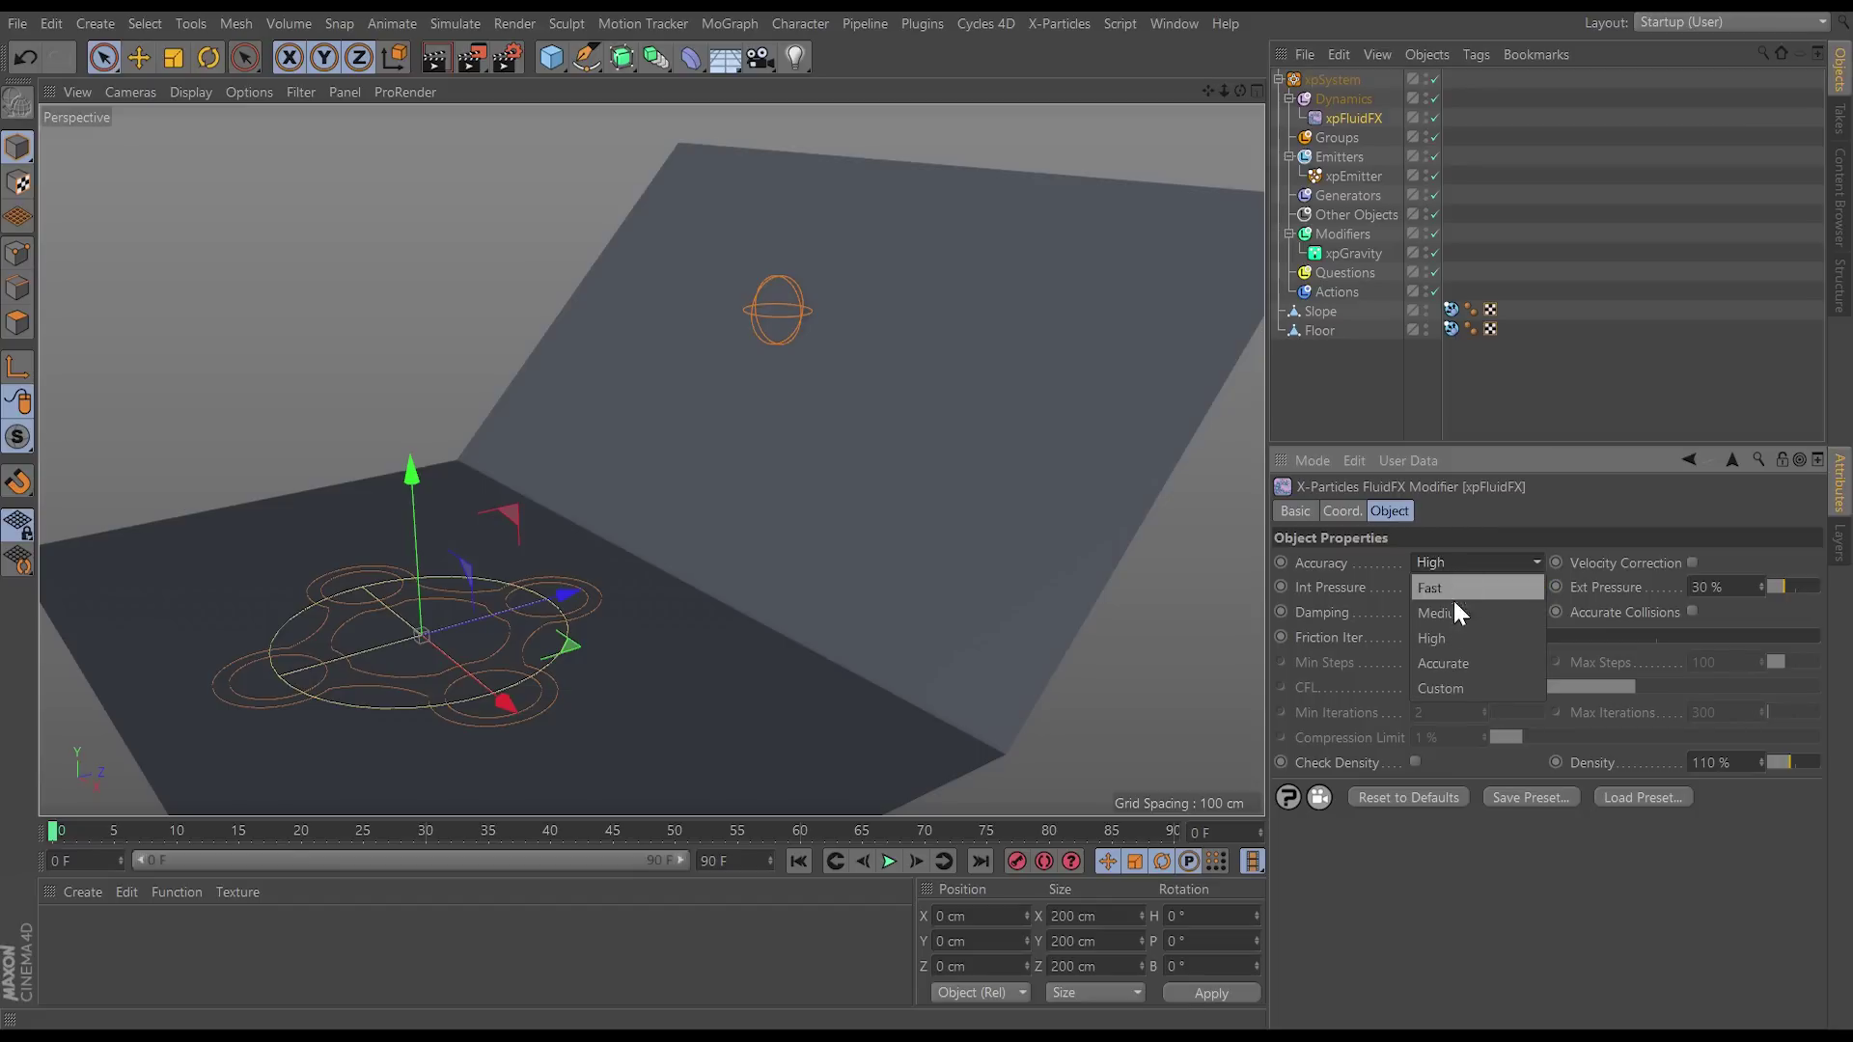
pyautogui.click(1440, 662)
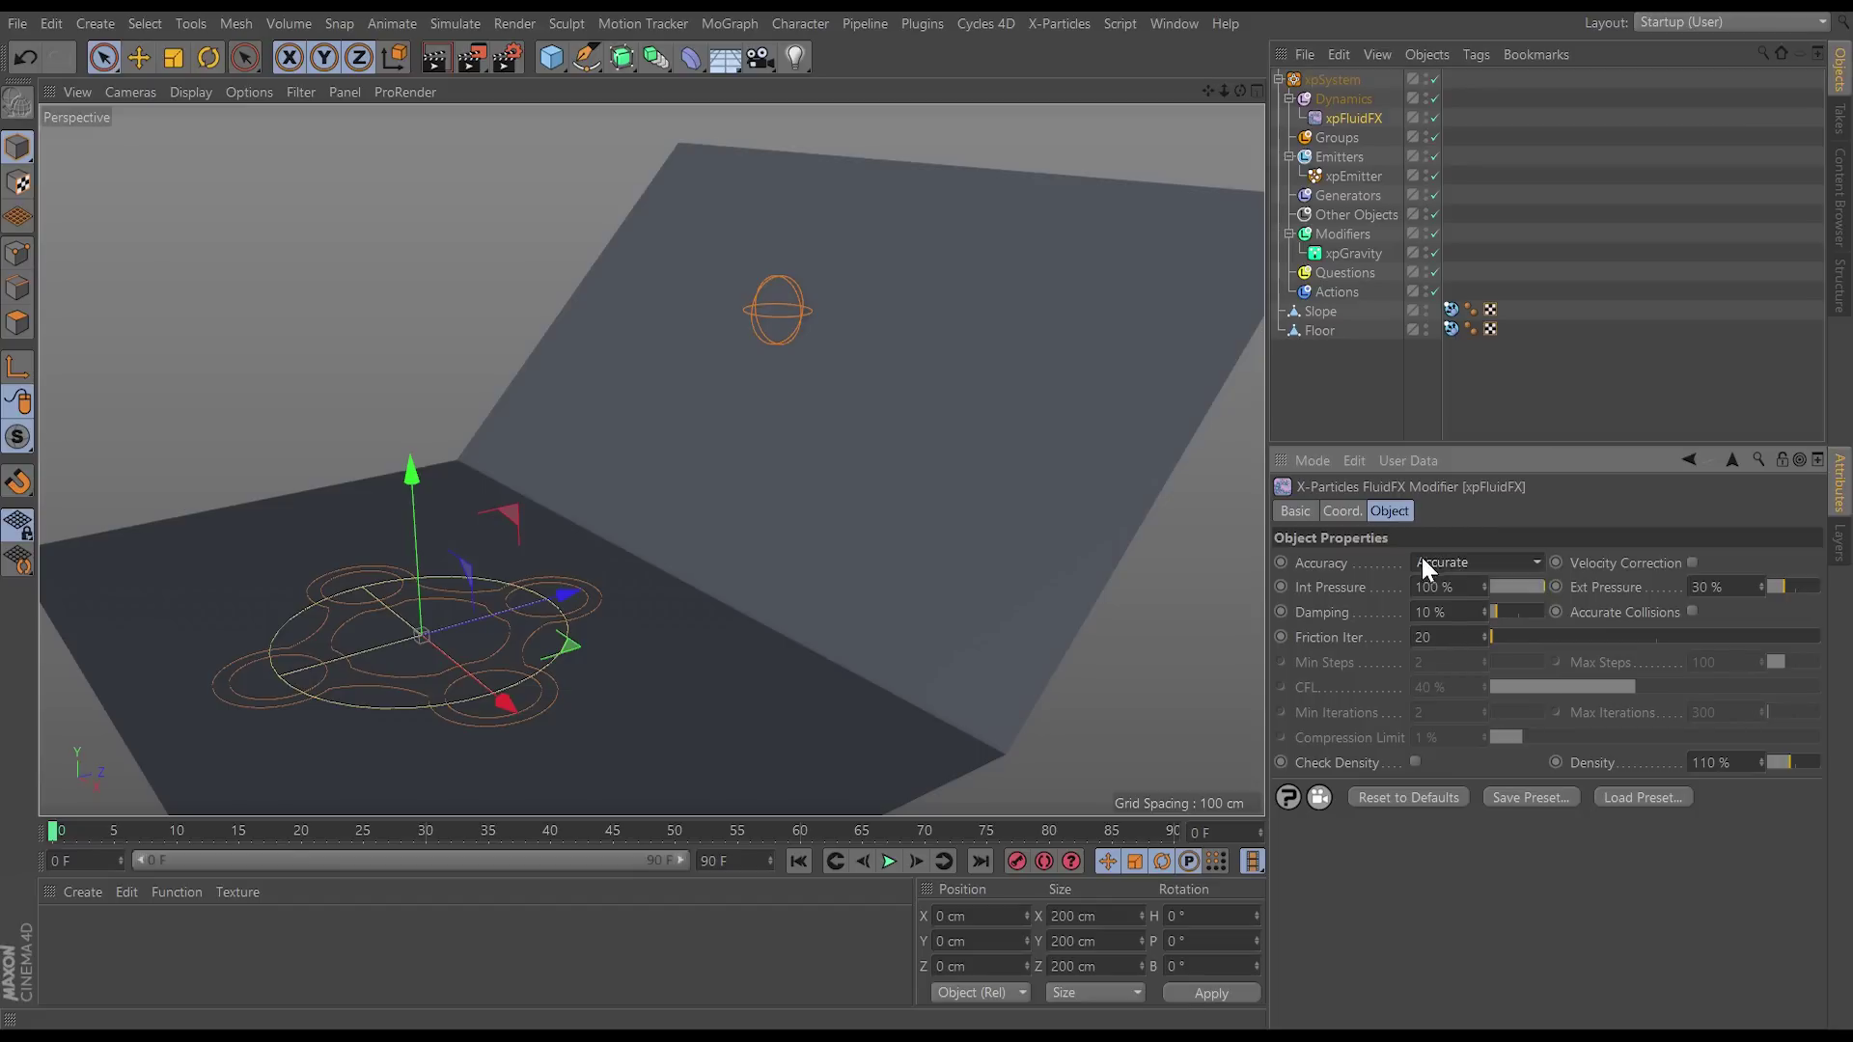
pyautogui.click(886, 860)
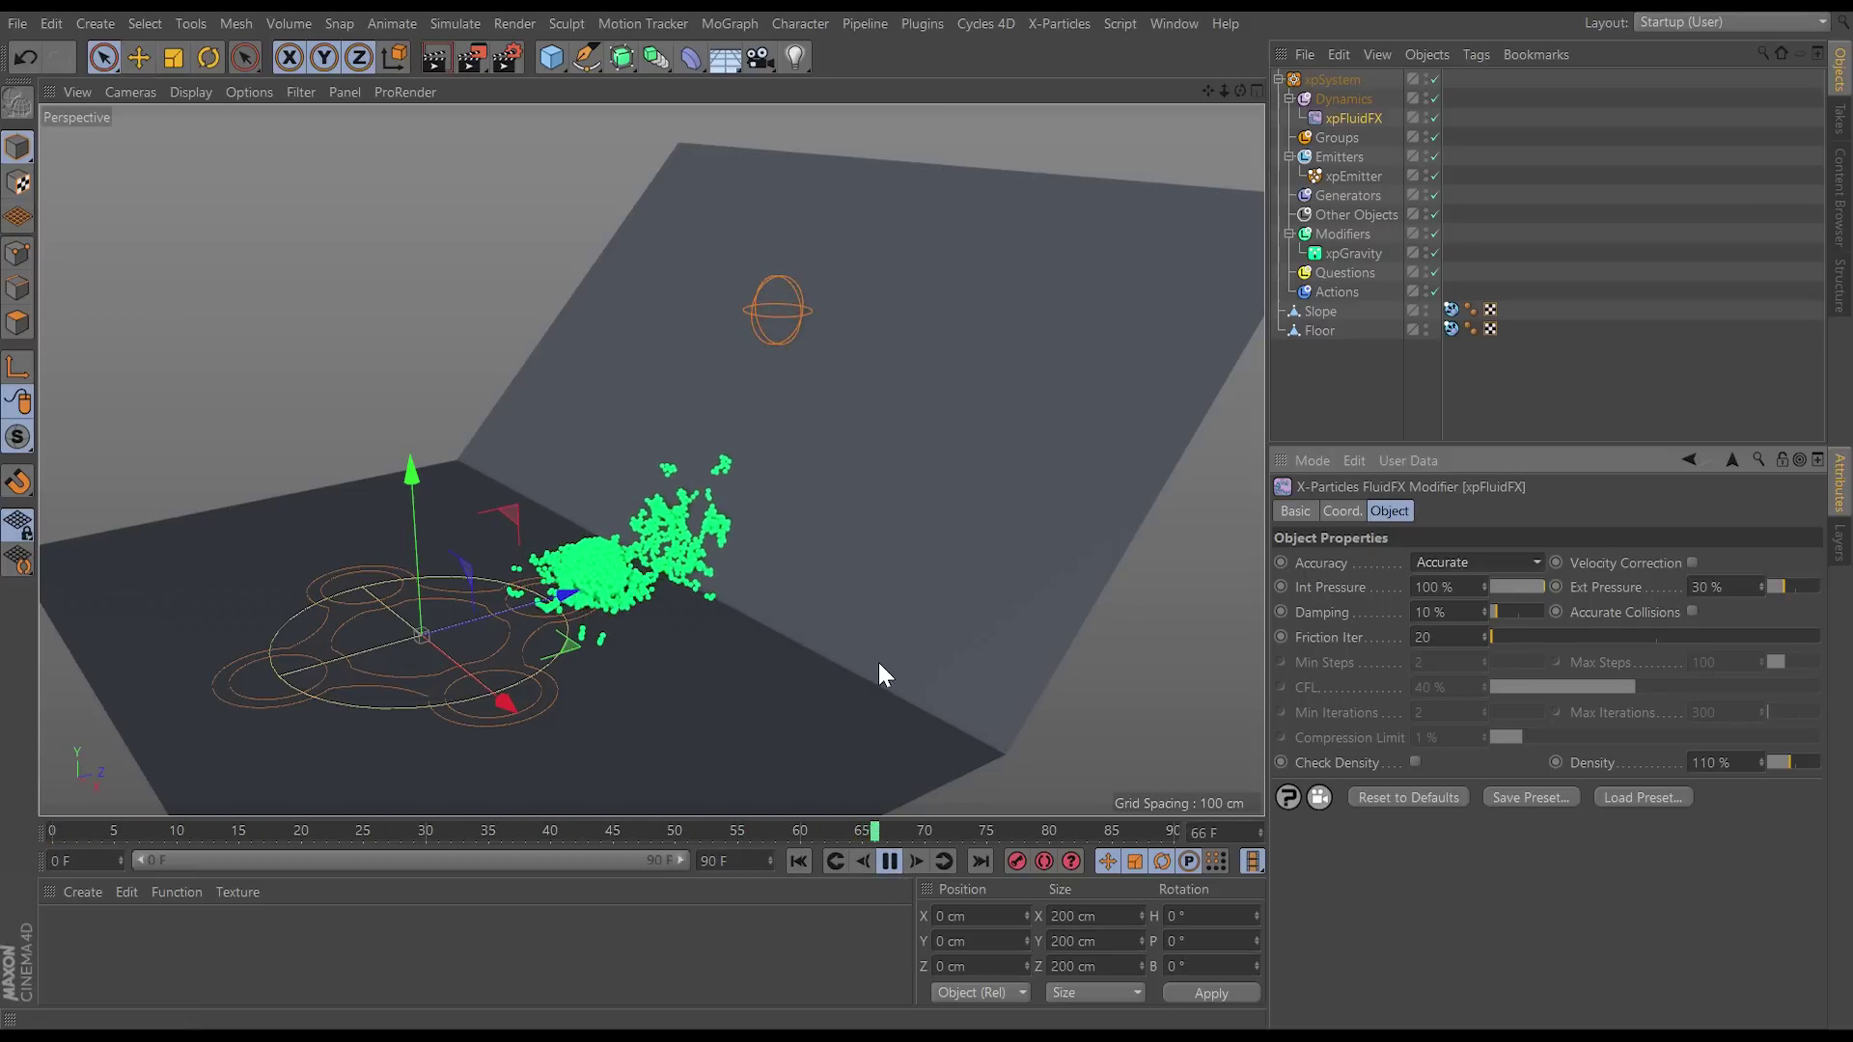
# Step: Review the emitter's fluid data and the xpFluidFX accuracy options, keeping Accurate, and stop playback
pyautogui.click(1361, 175)
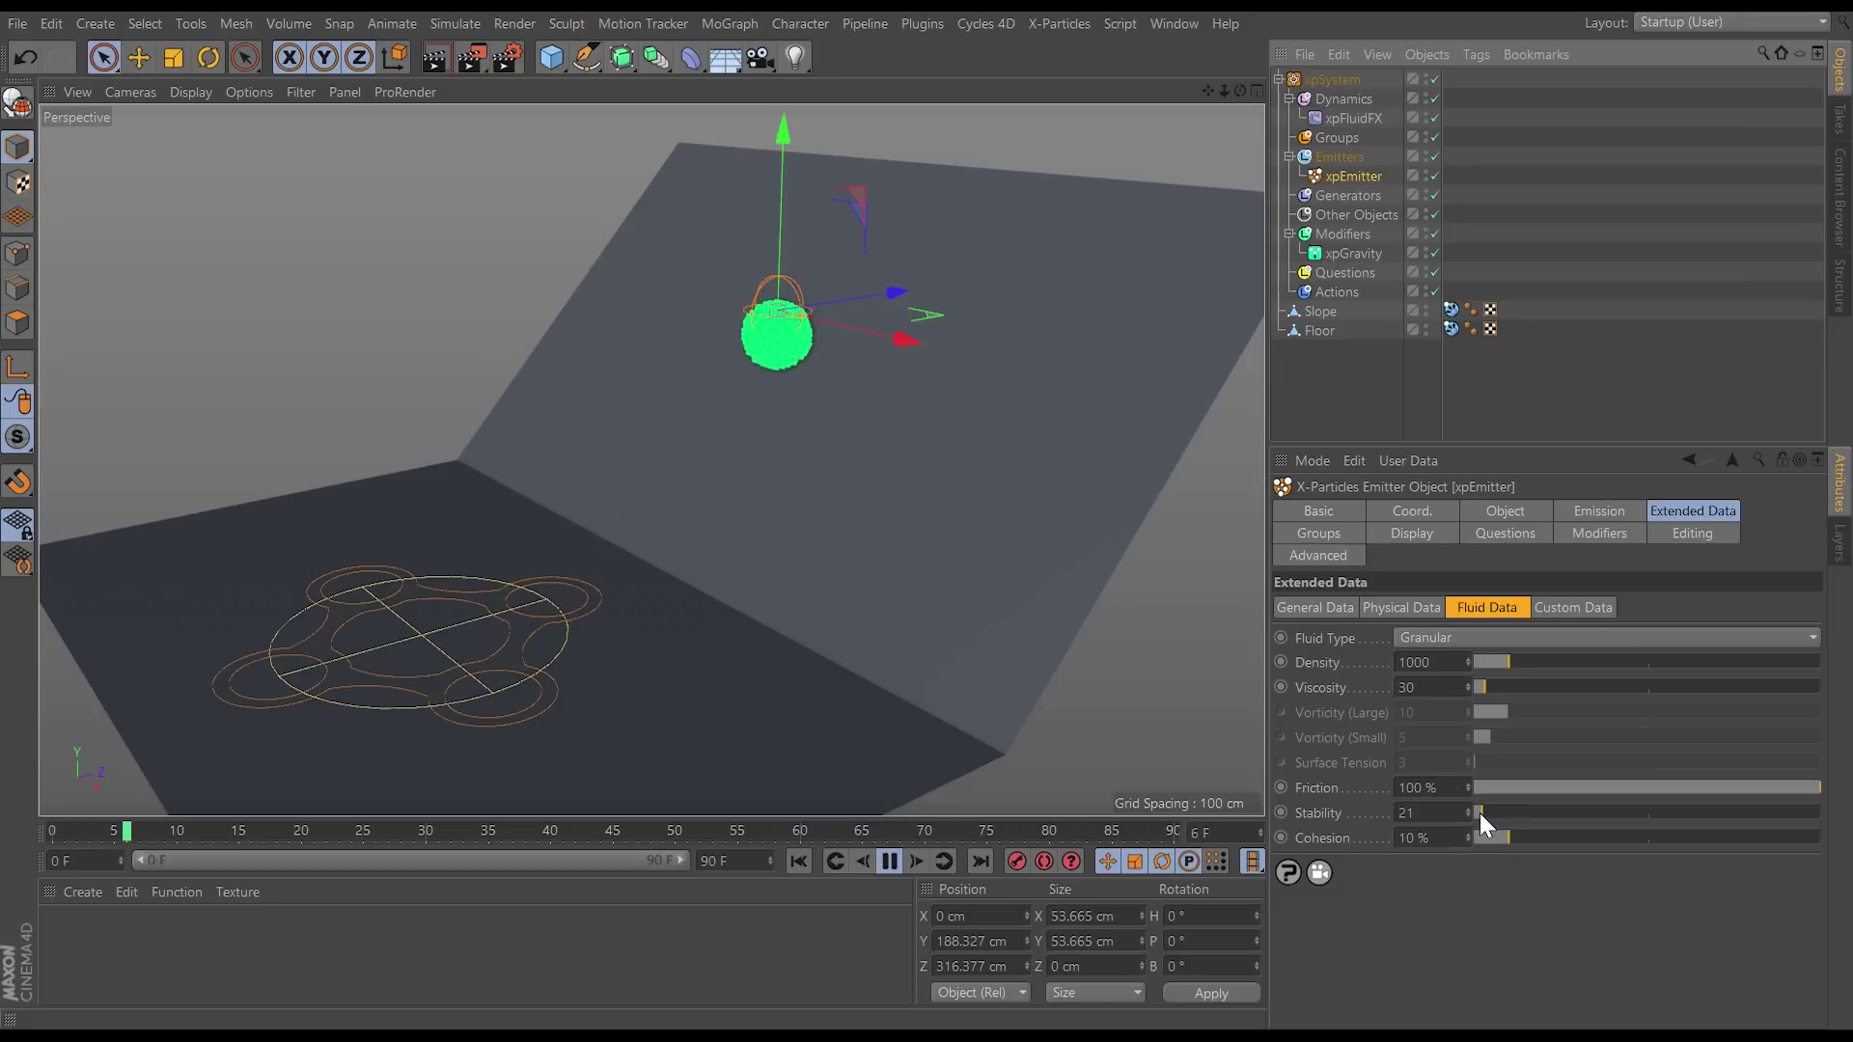
pyautogui.click(1356, 119)
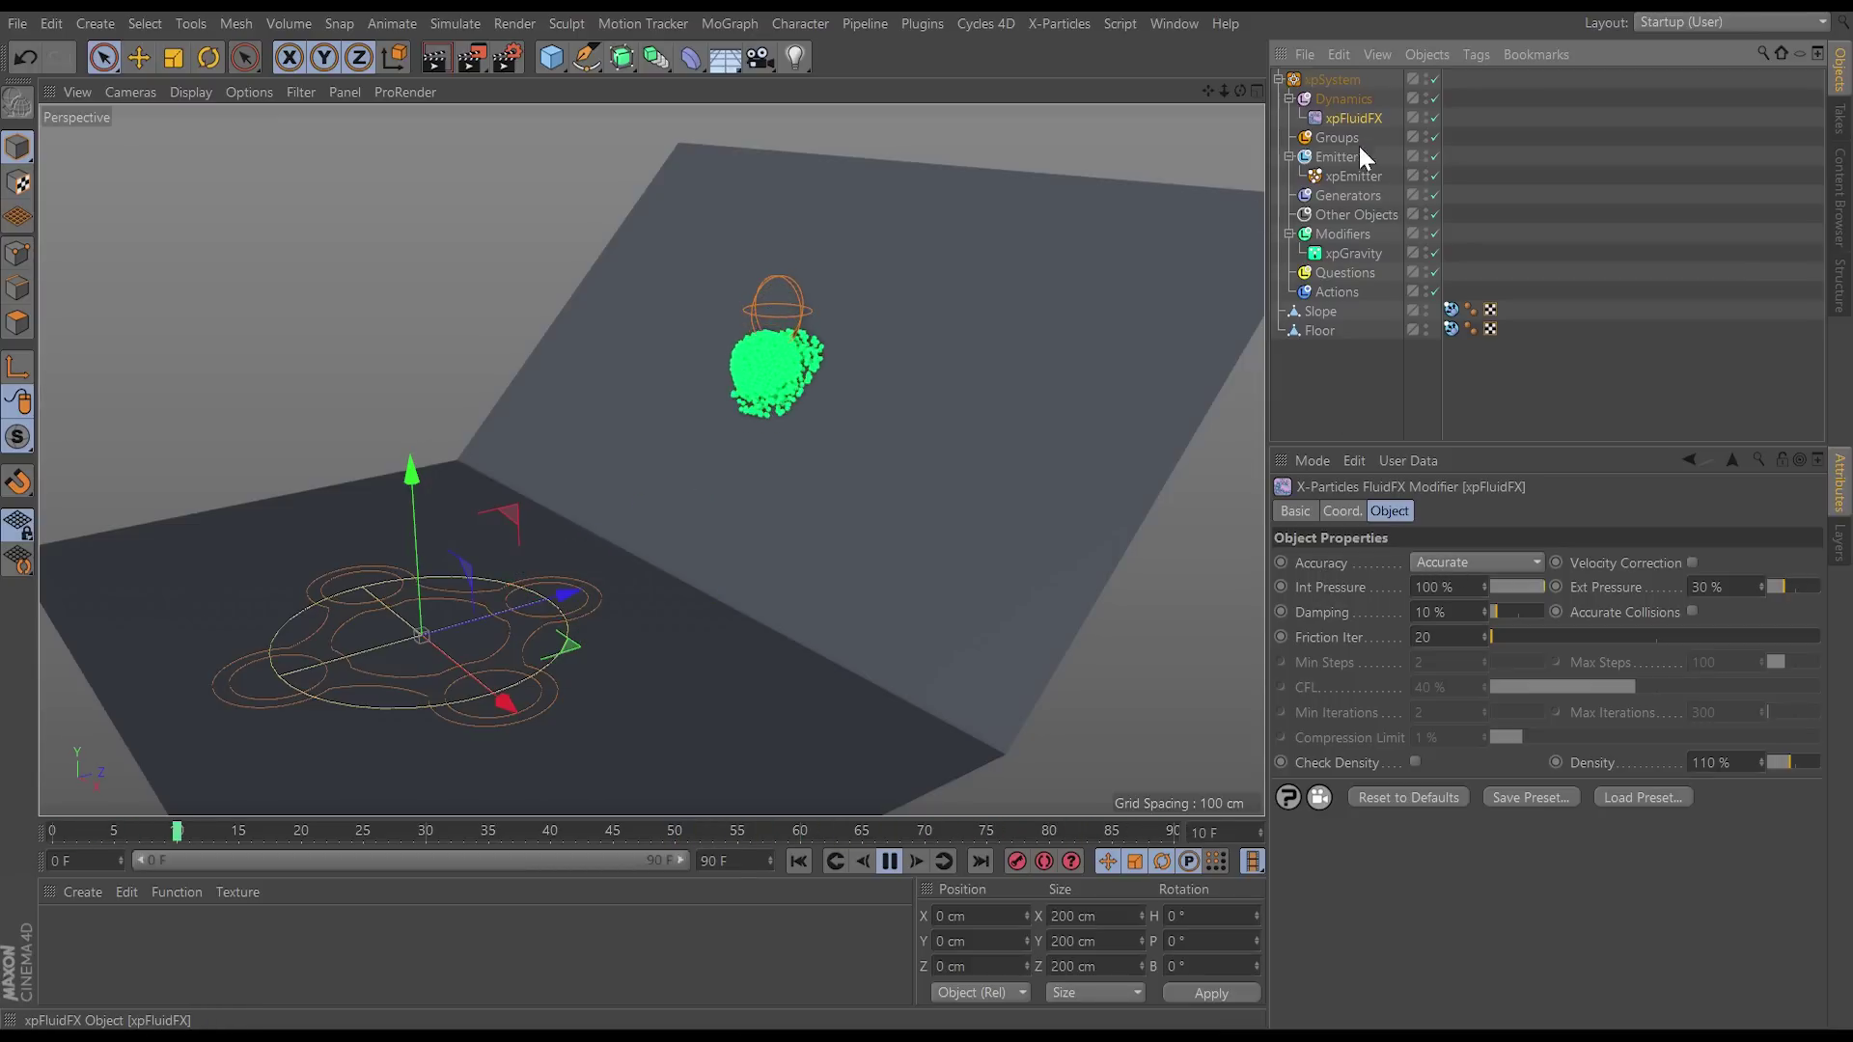
pyautogui.click(1446, 561)
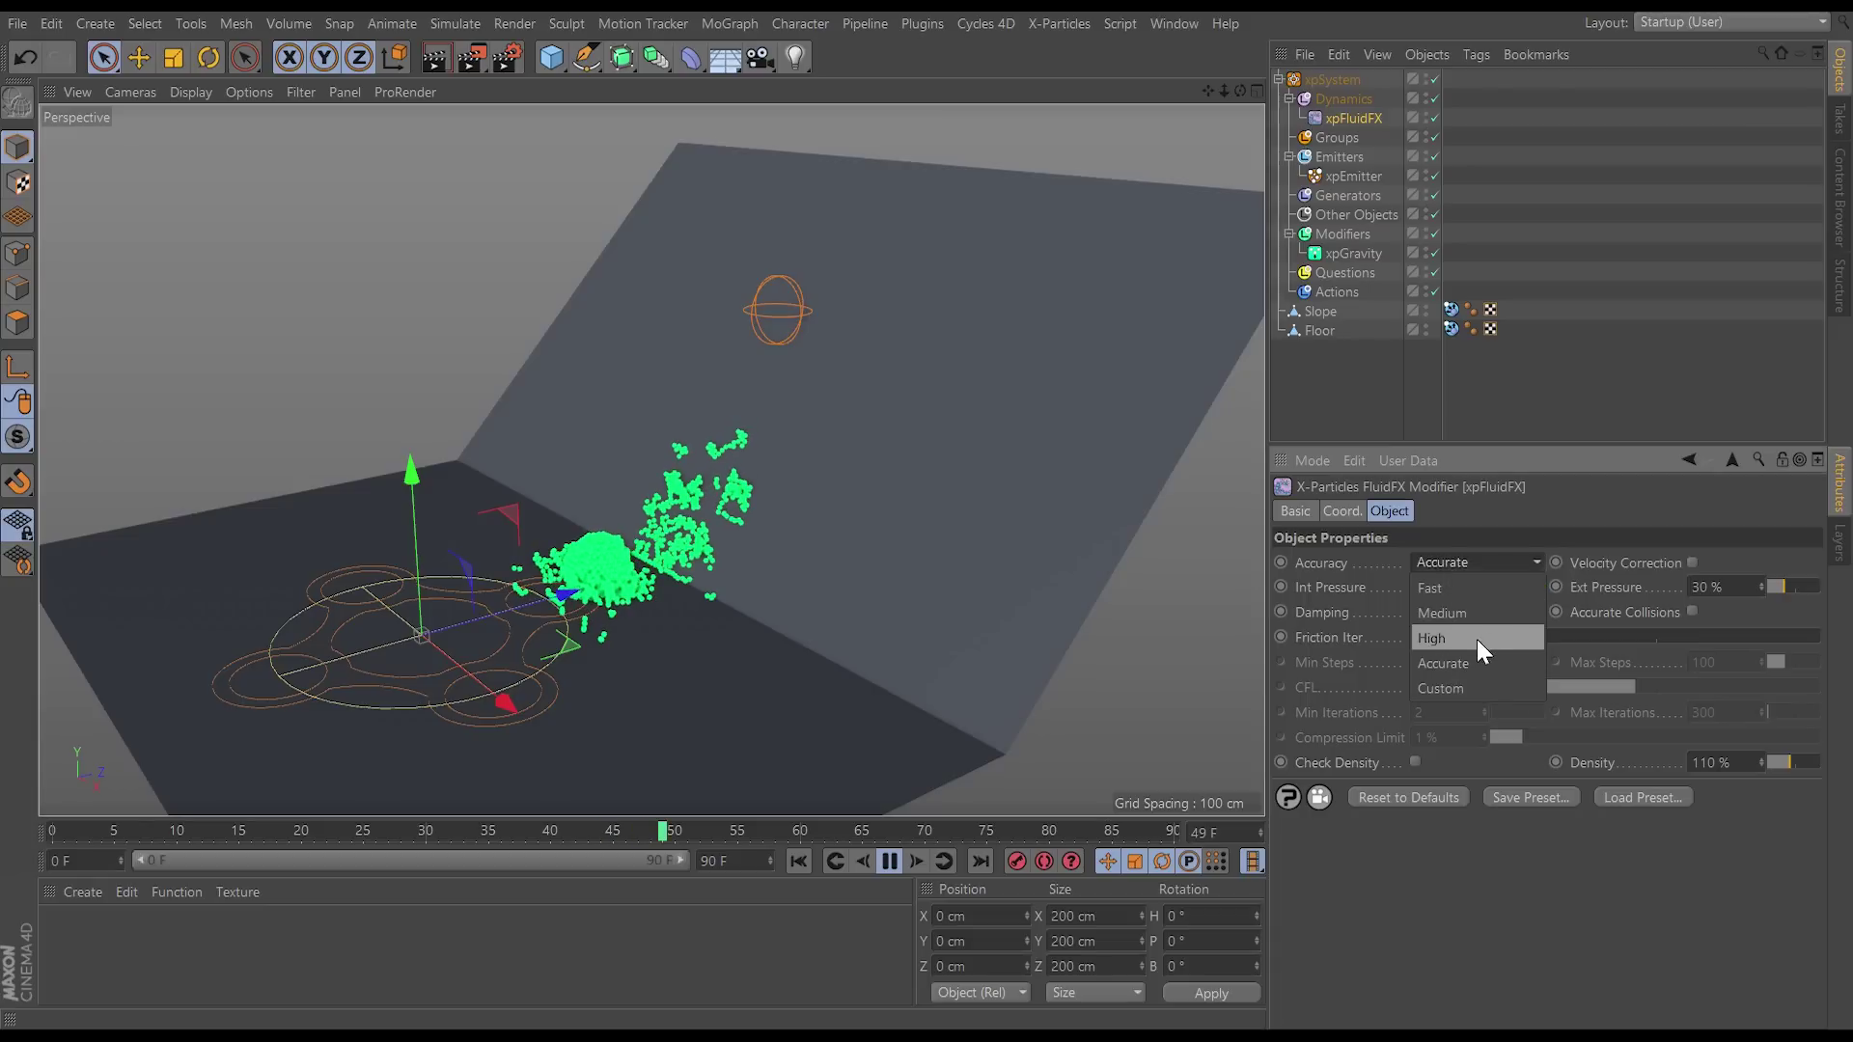
pyautogui.click(1448, 662)
pyautogui.click(888, 861)
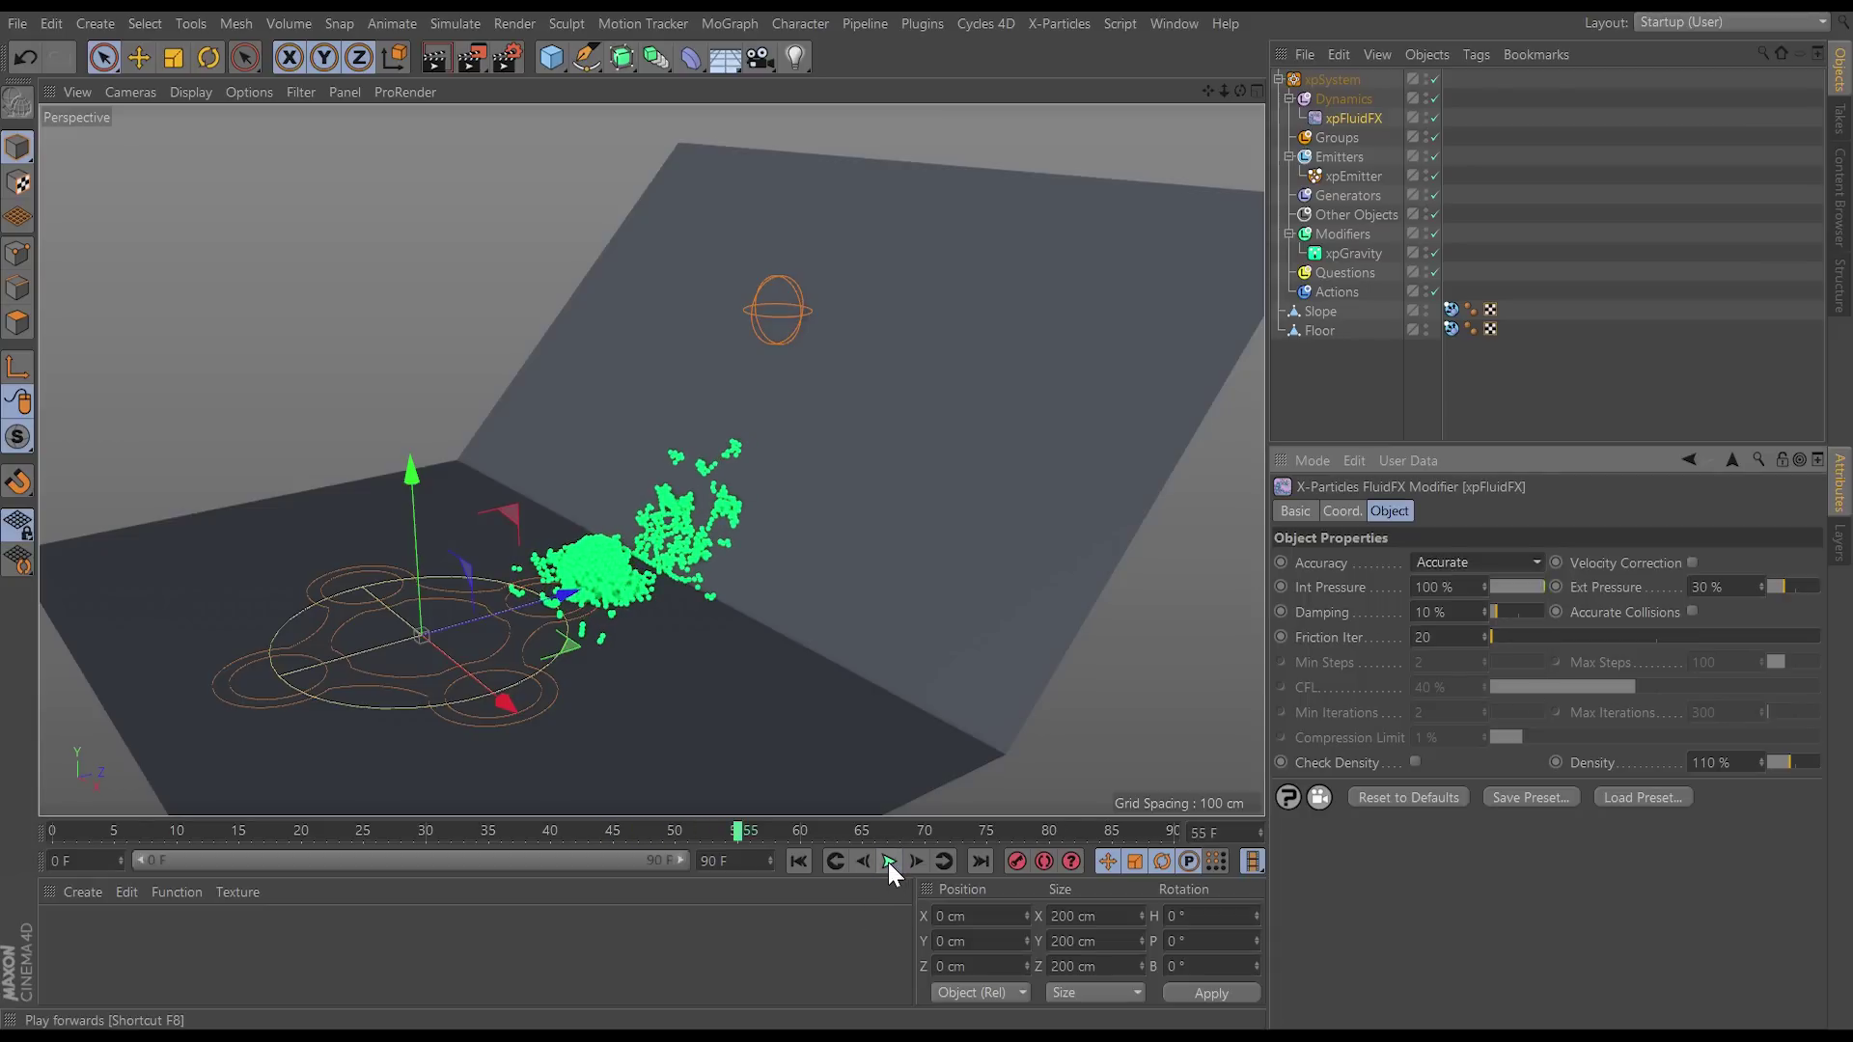
# Step: Switch the xpFluidFX accuracy to Custom with max iterations 2 and min and max steps 5, and replay the simulation from the start
pyautogui.click(1459, 562)
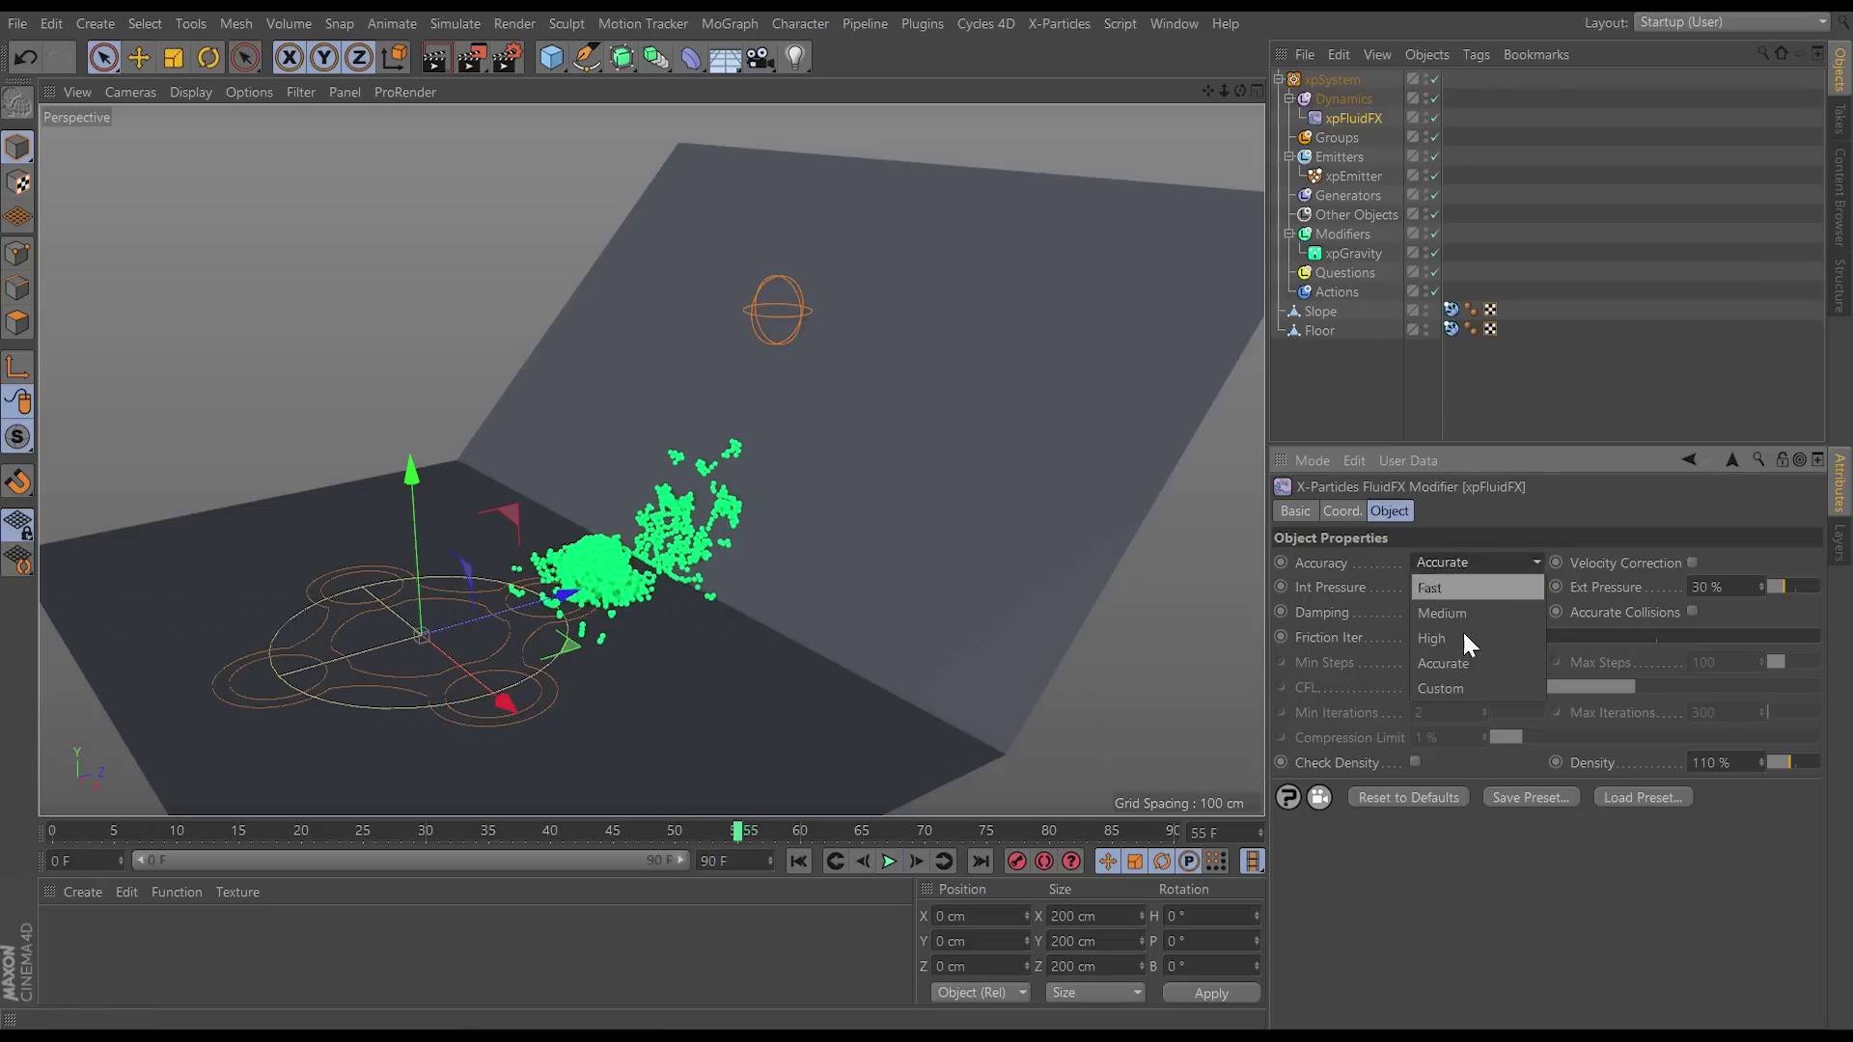
pyautogui.click(1454, 685)
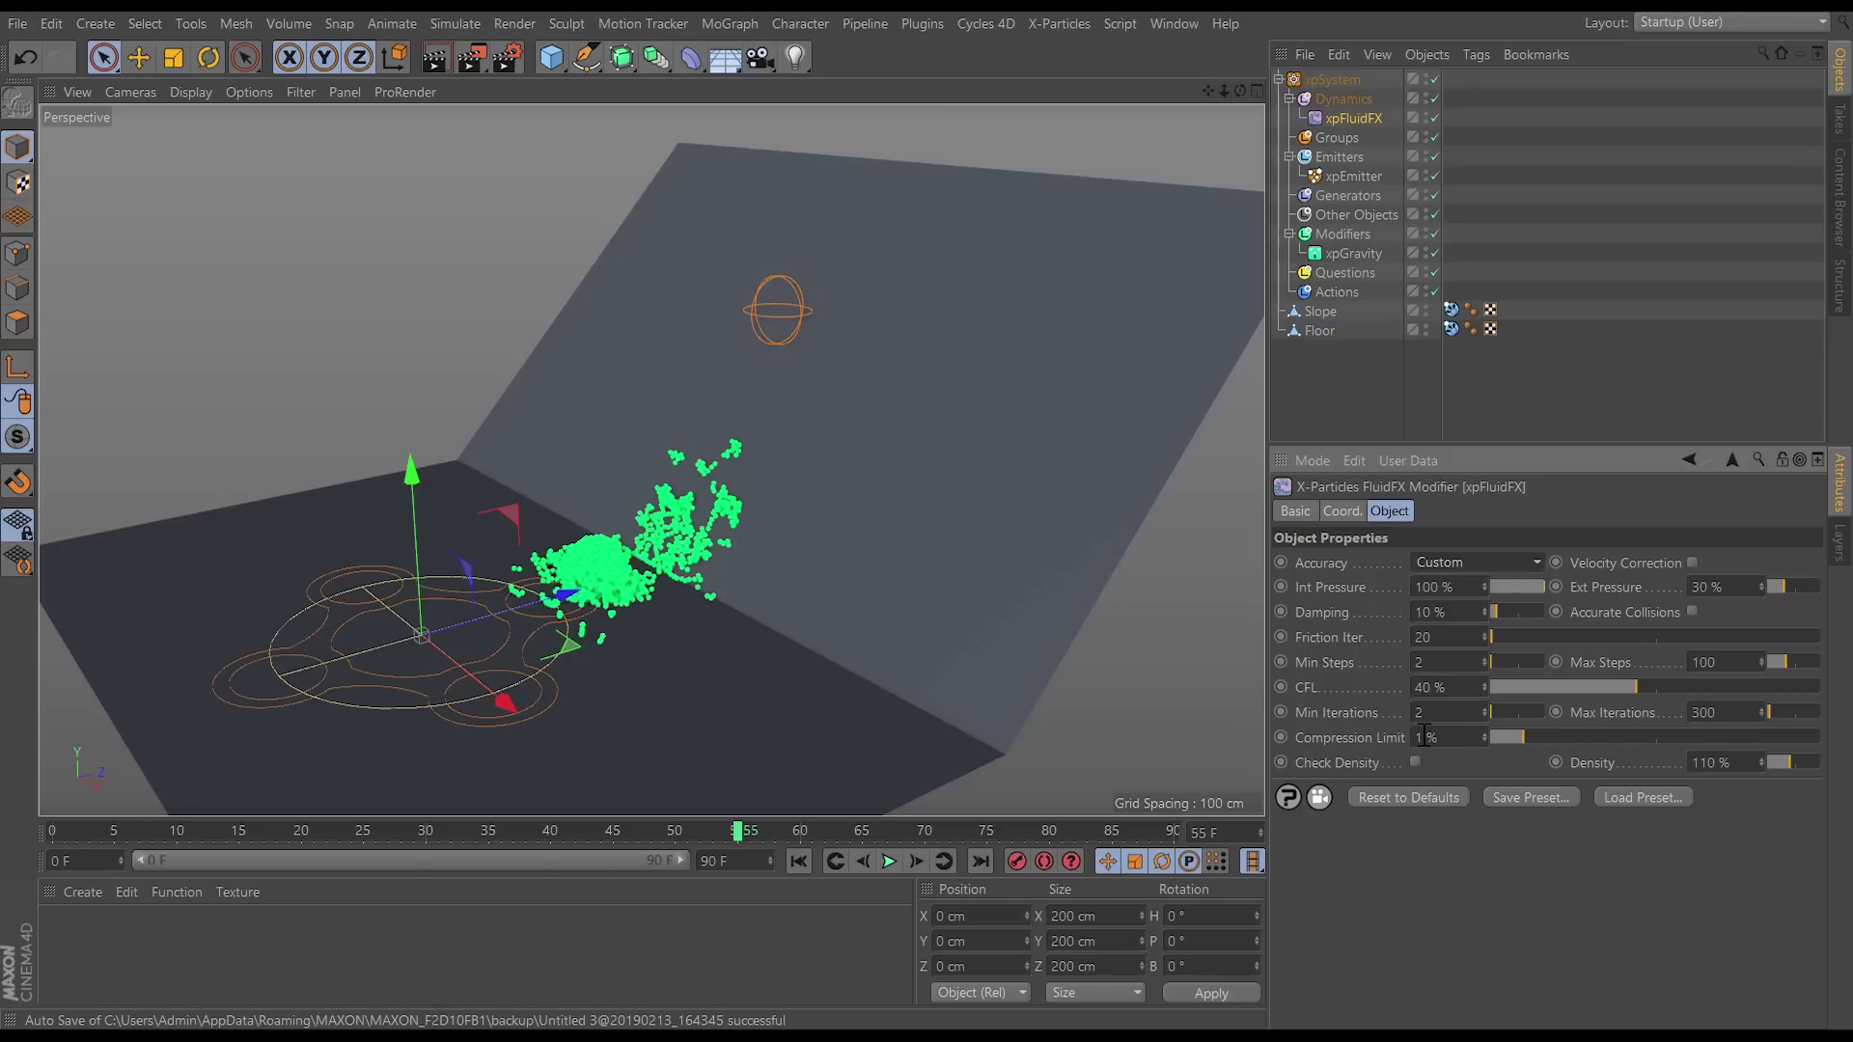
pyautogui.click(1700, 718)
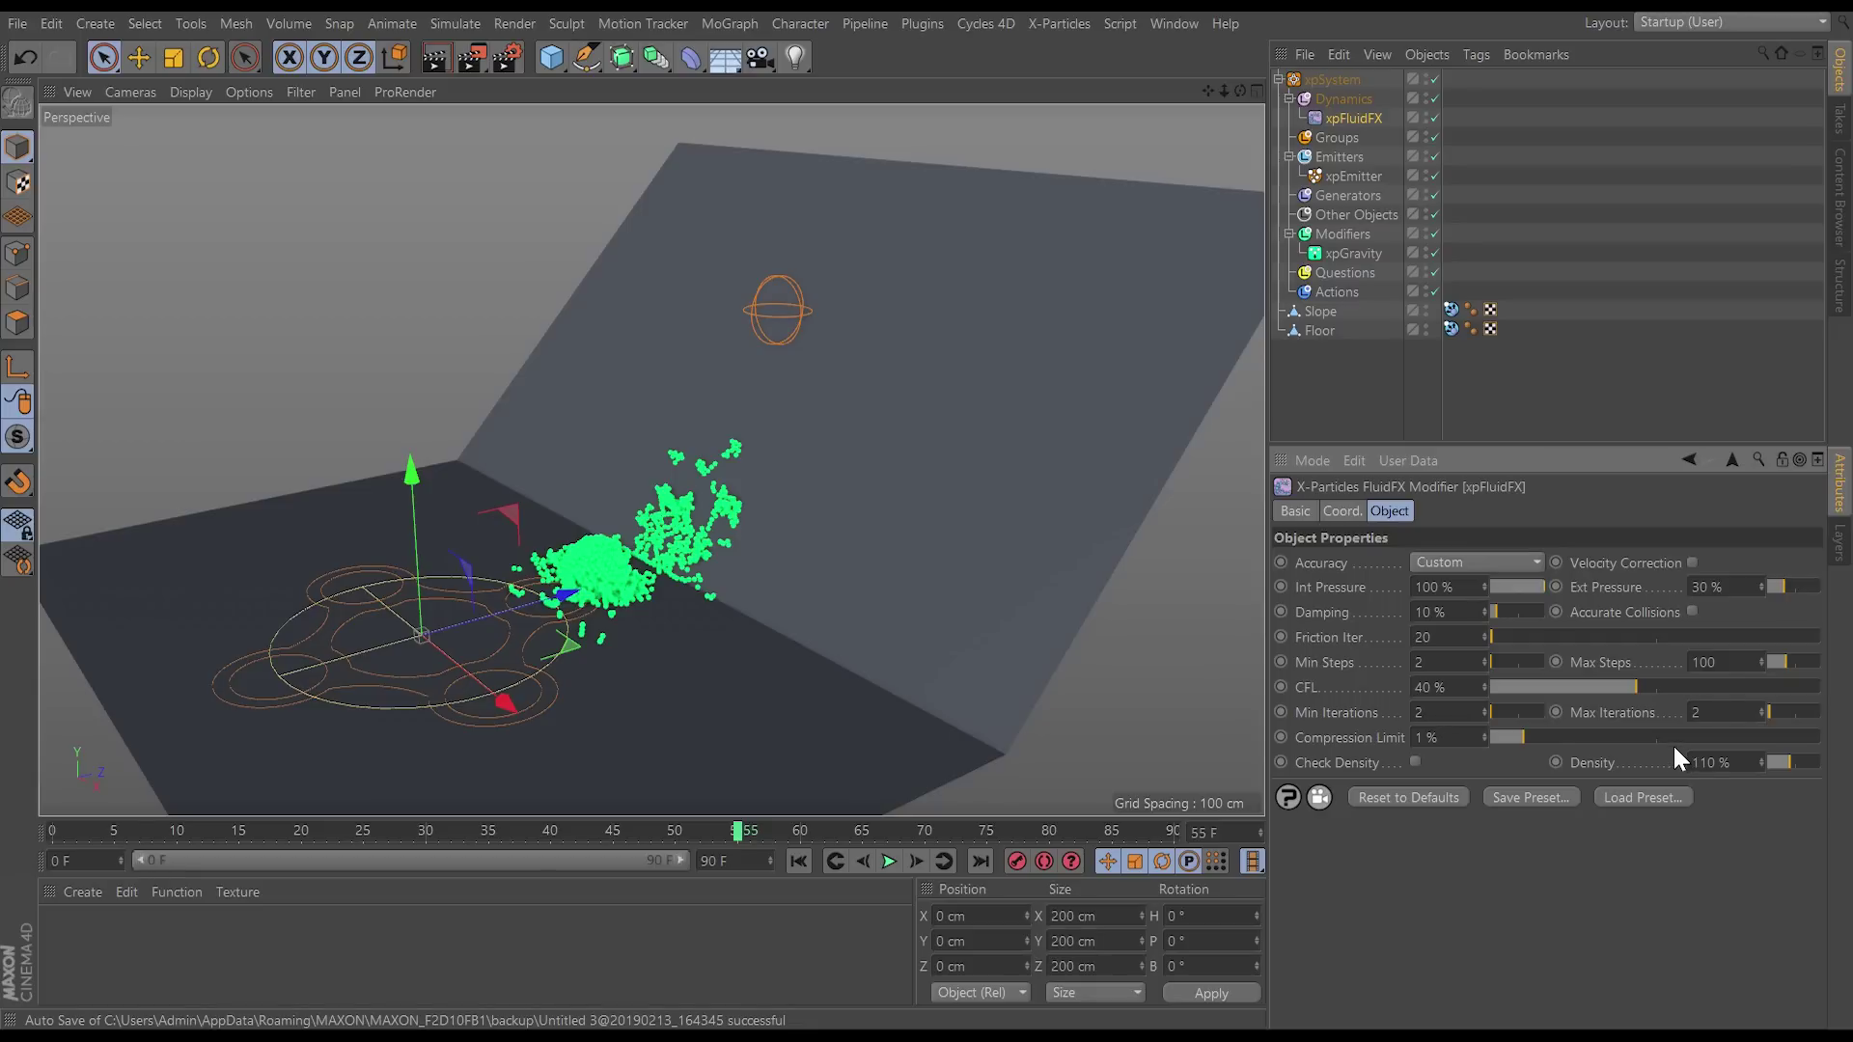
pyautogui.click(1430, 662)
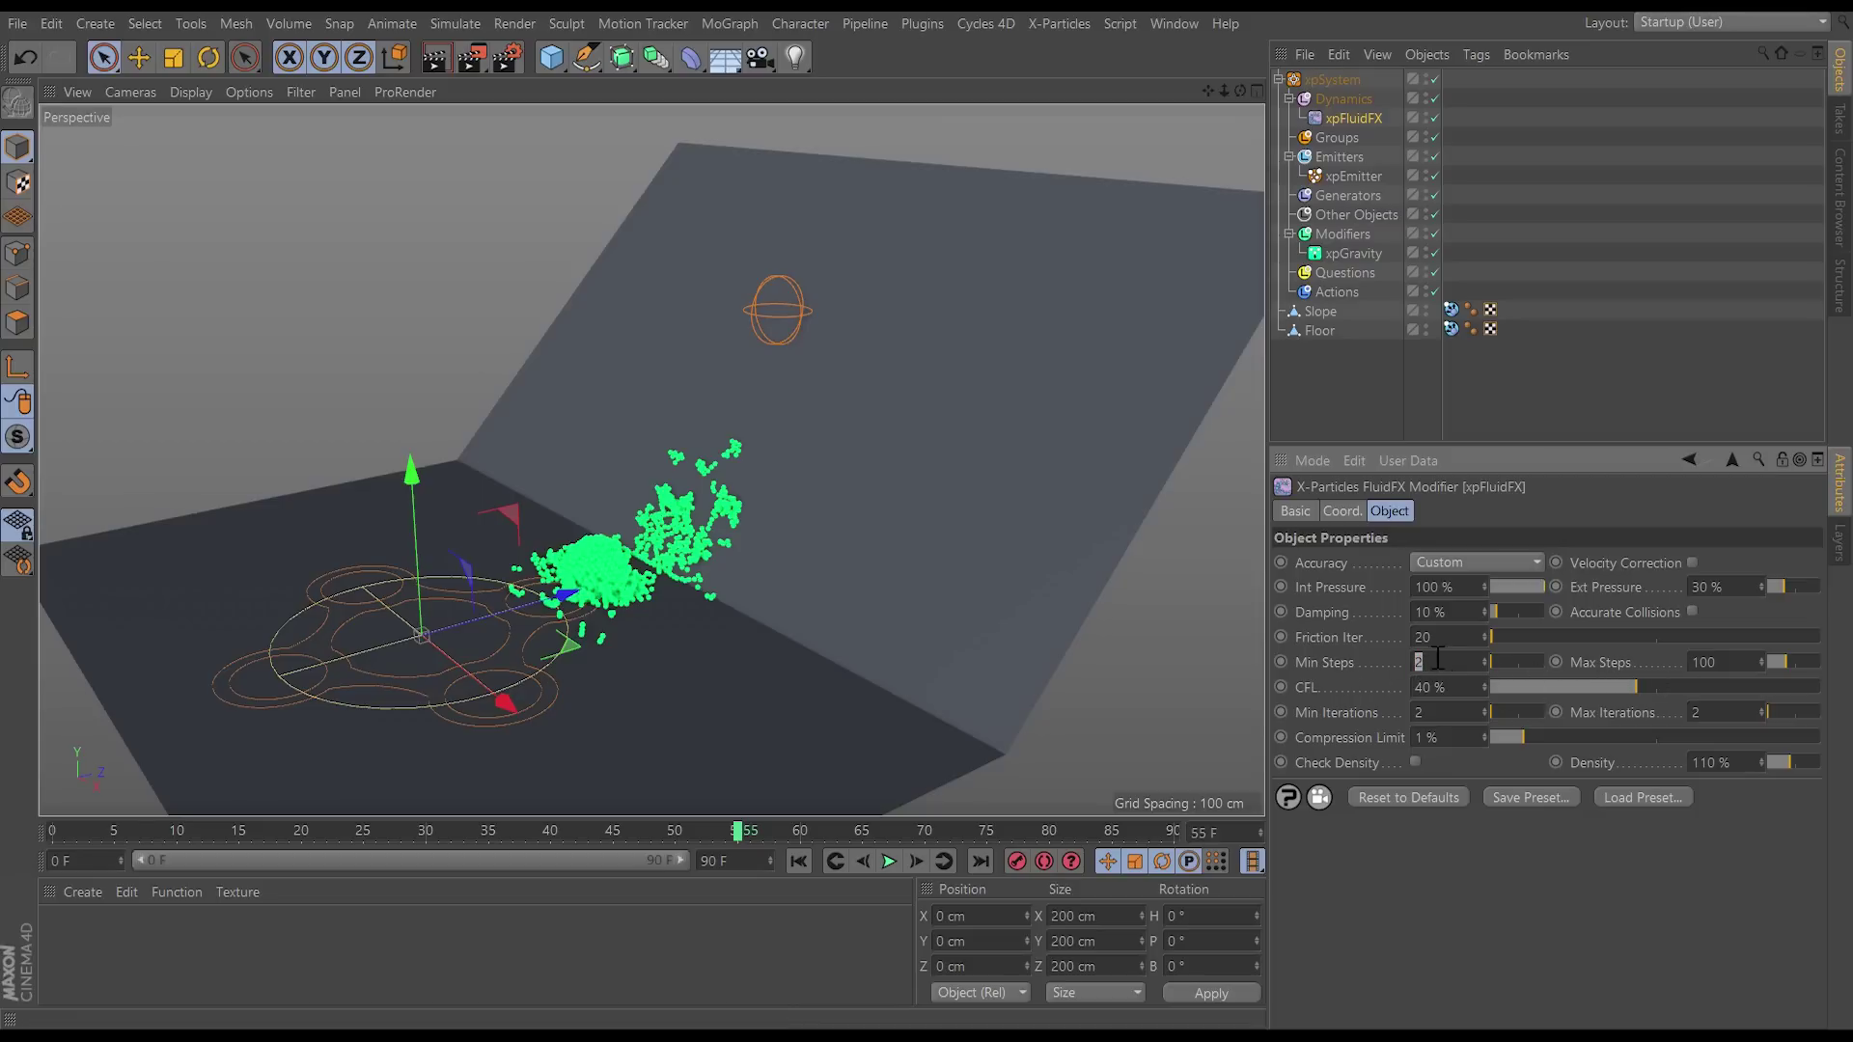
pyautogui.write('5')
pyautogui.press('Return')
pyautogui.doubleClick(1729, 662)
pyautogui.write('5')
pyautogui.press('Return')
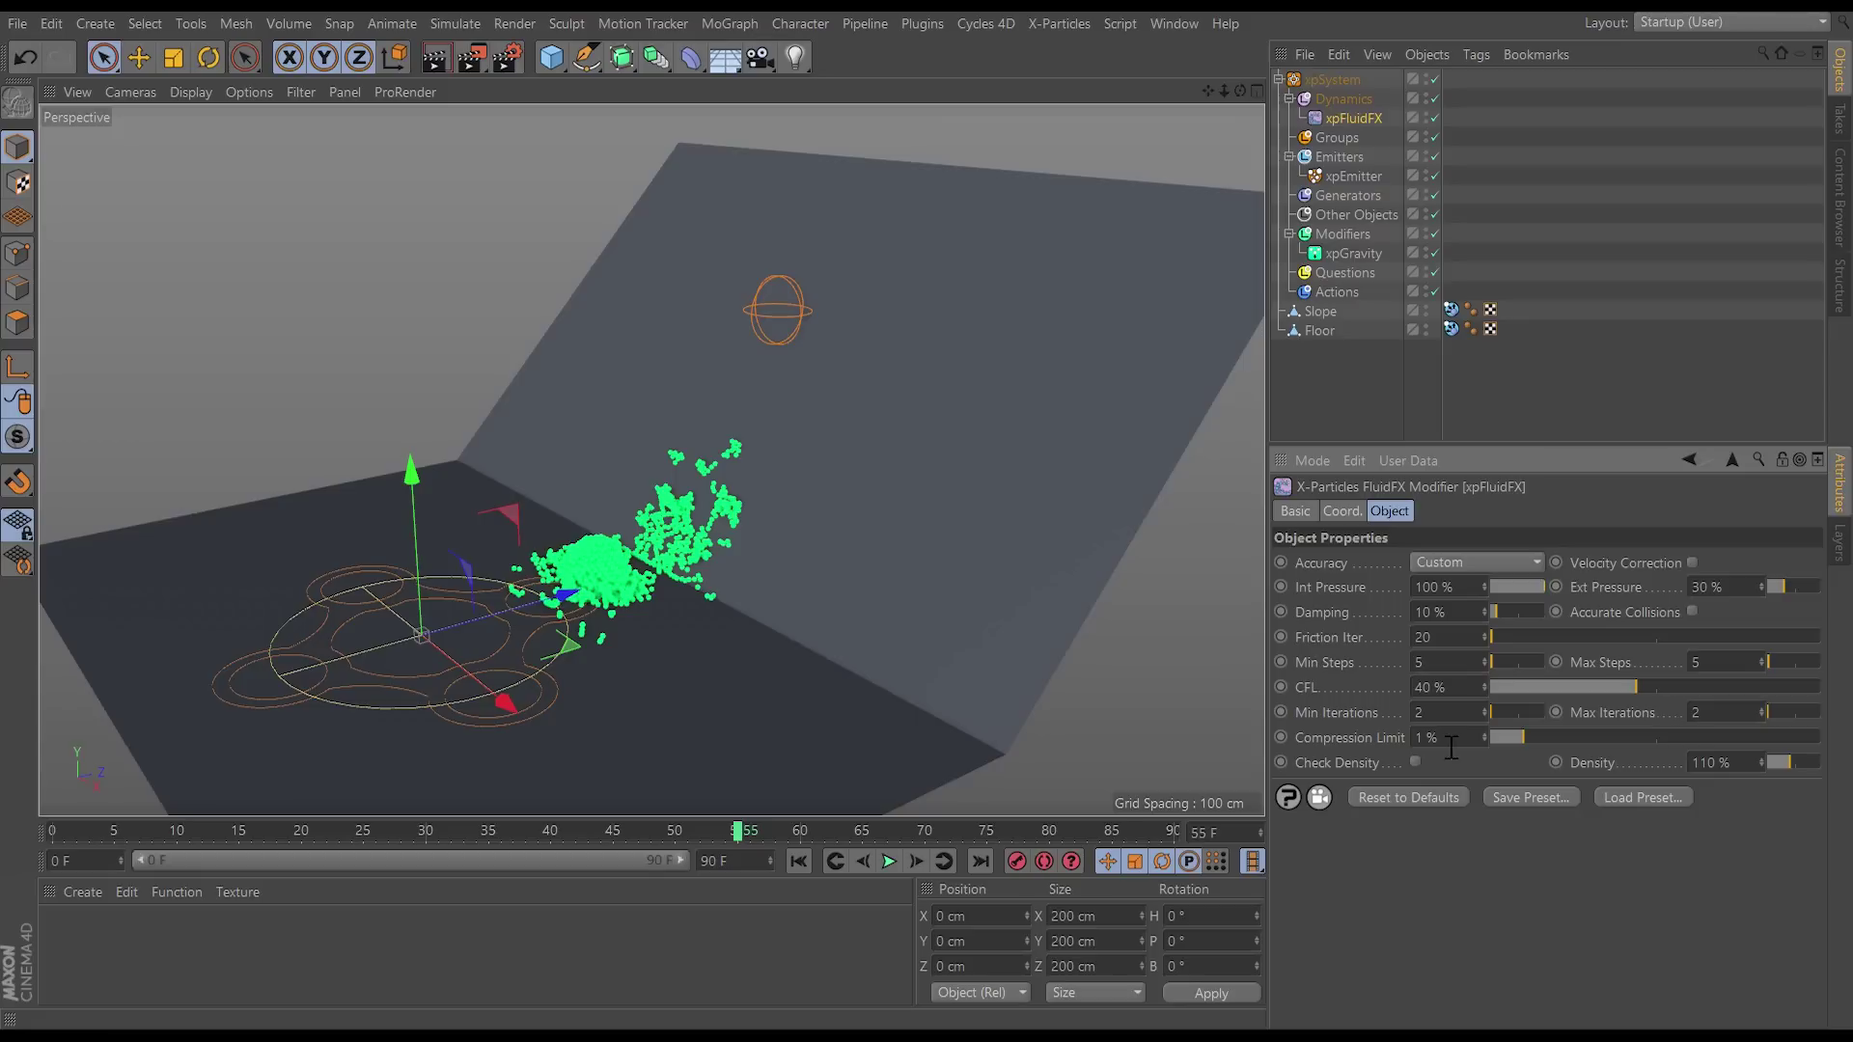
pyautogui.click(807, 861)
pyautogui.click(886, 861)
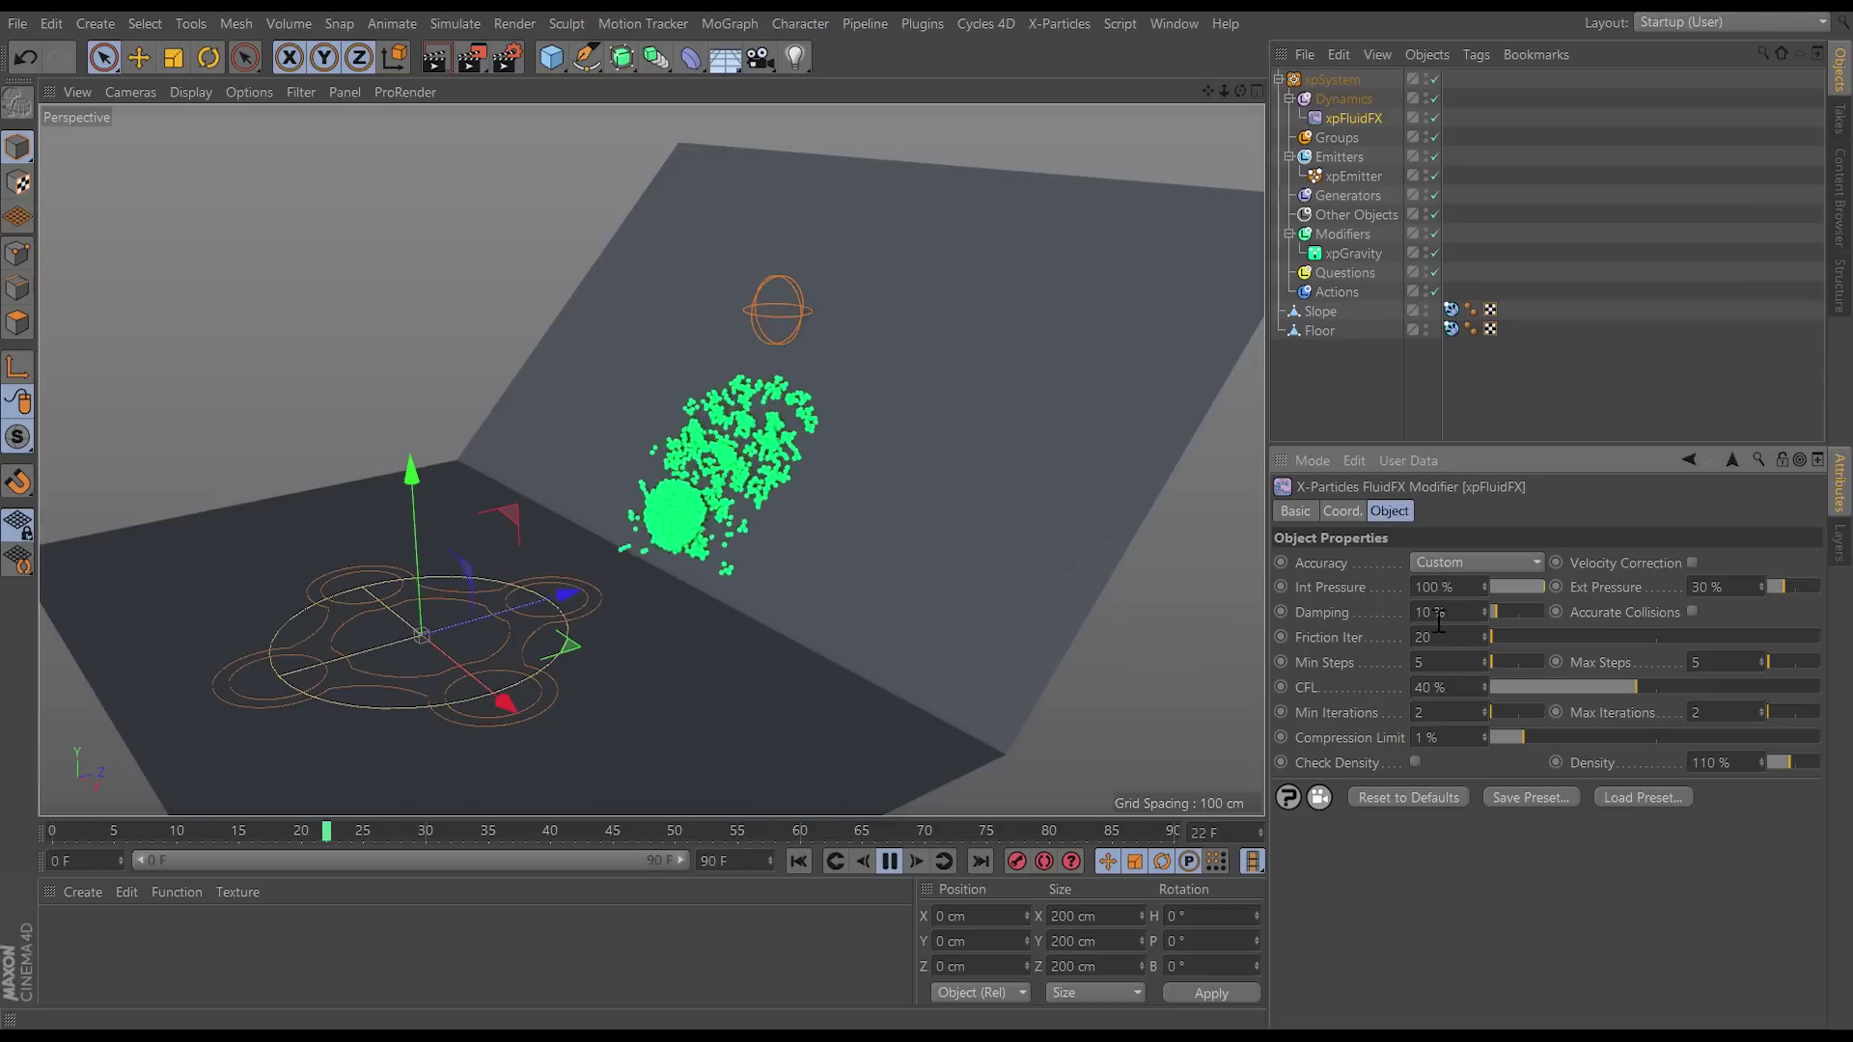
# Step: Set the xpFluidFX min steps and max steps to 8 and restart the simulation from the first frame
pyautogui.doubleClick(1441, 663)
pyautogui.write('8')
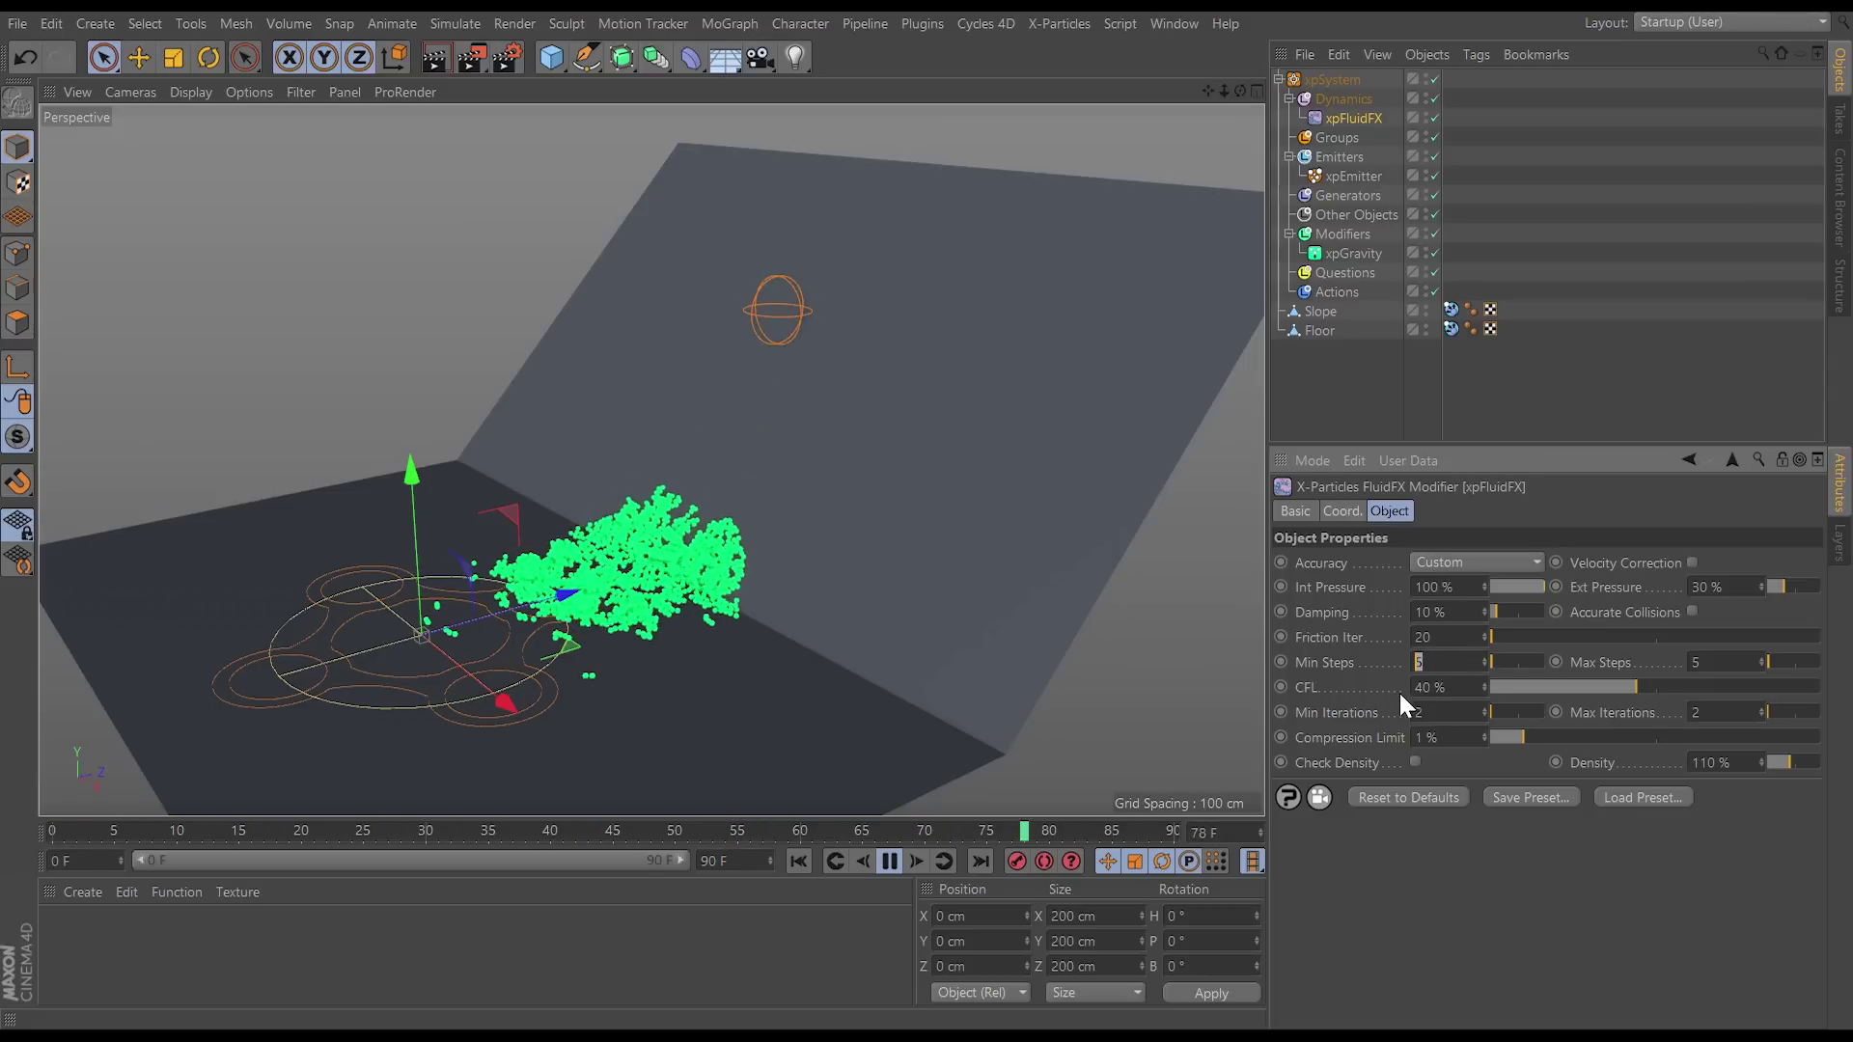
pyautogui.press('Tab')
pyautogui.write('8')
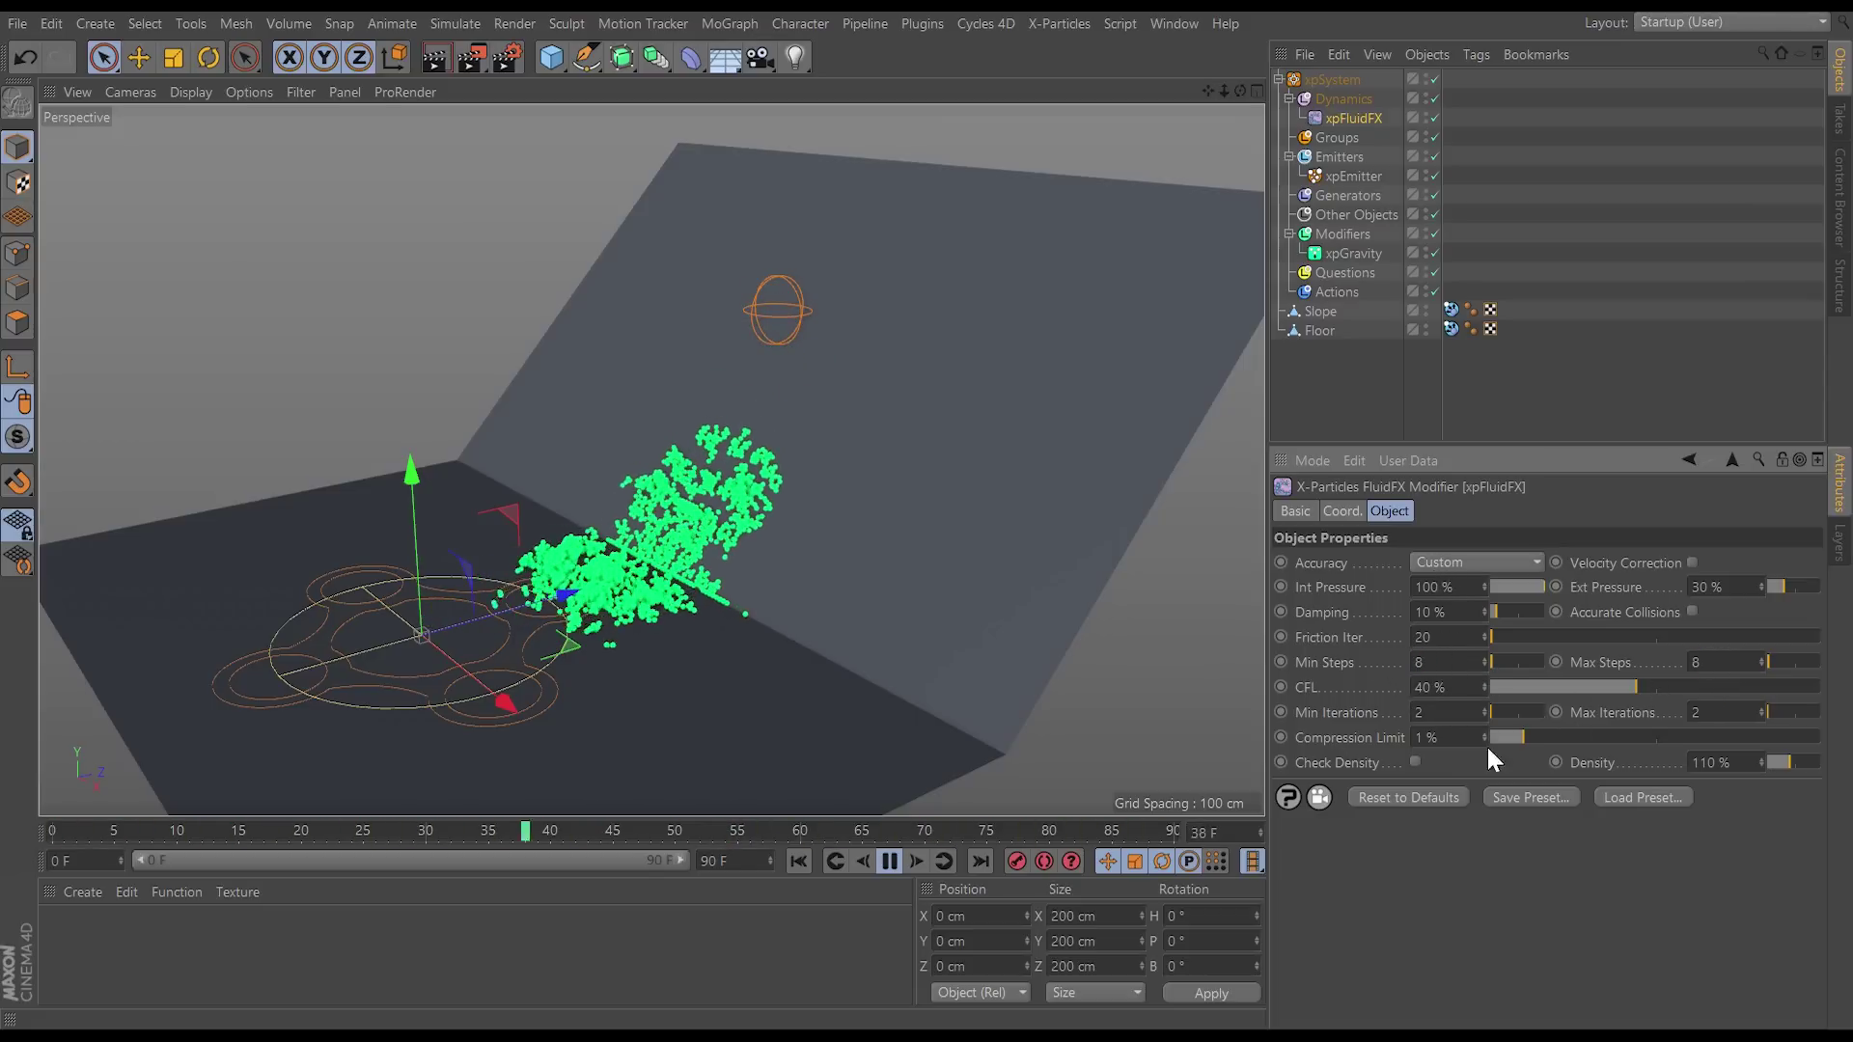
pyautogui.click(799, 861)
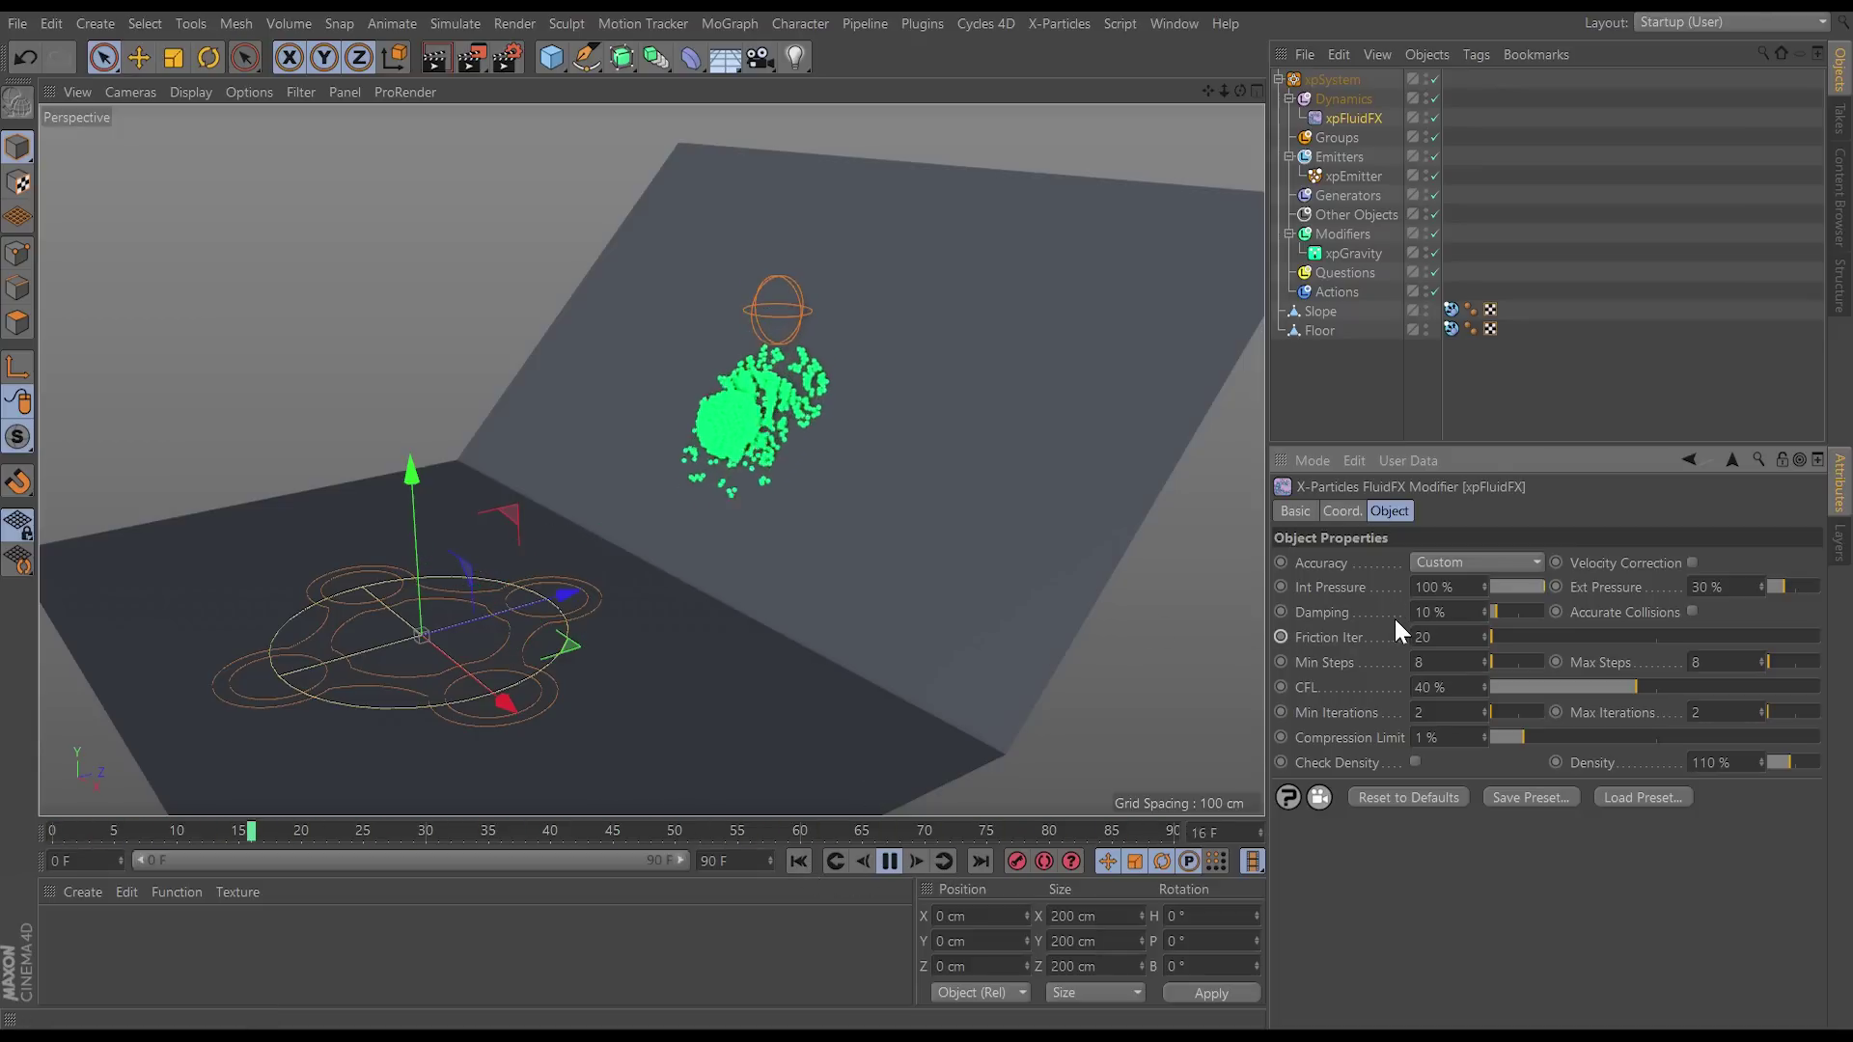
# Step: Return the xpFluidFX accuracy to Accurate and replay the simulation from the first frame
pyautogui.click(1444, 560)
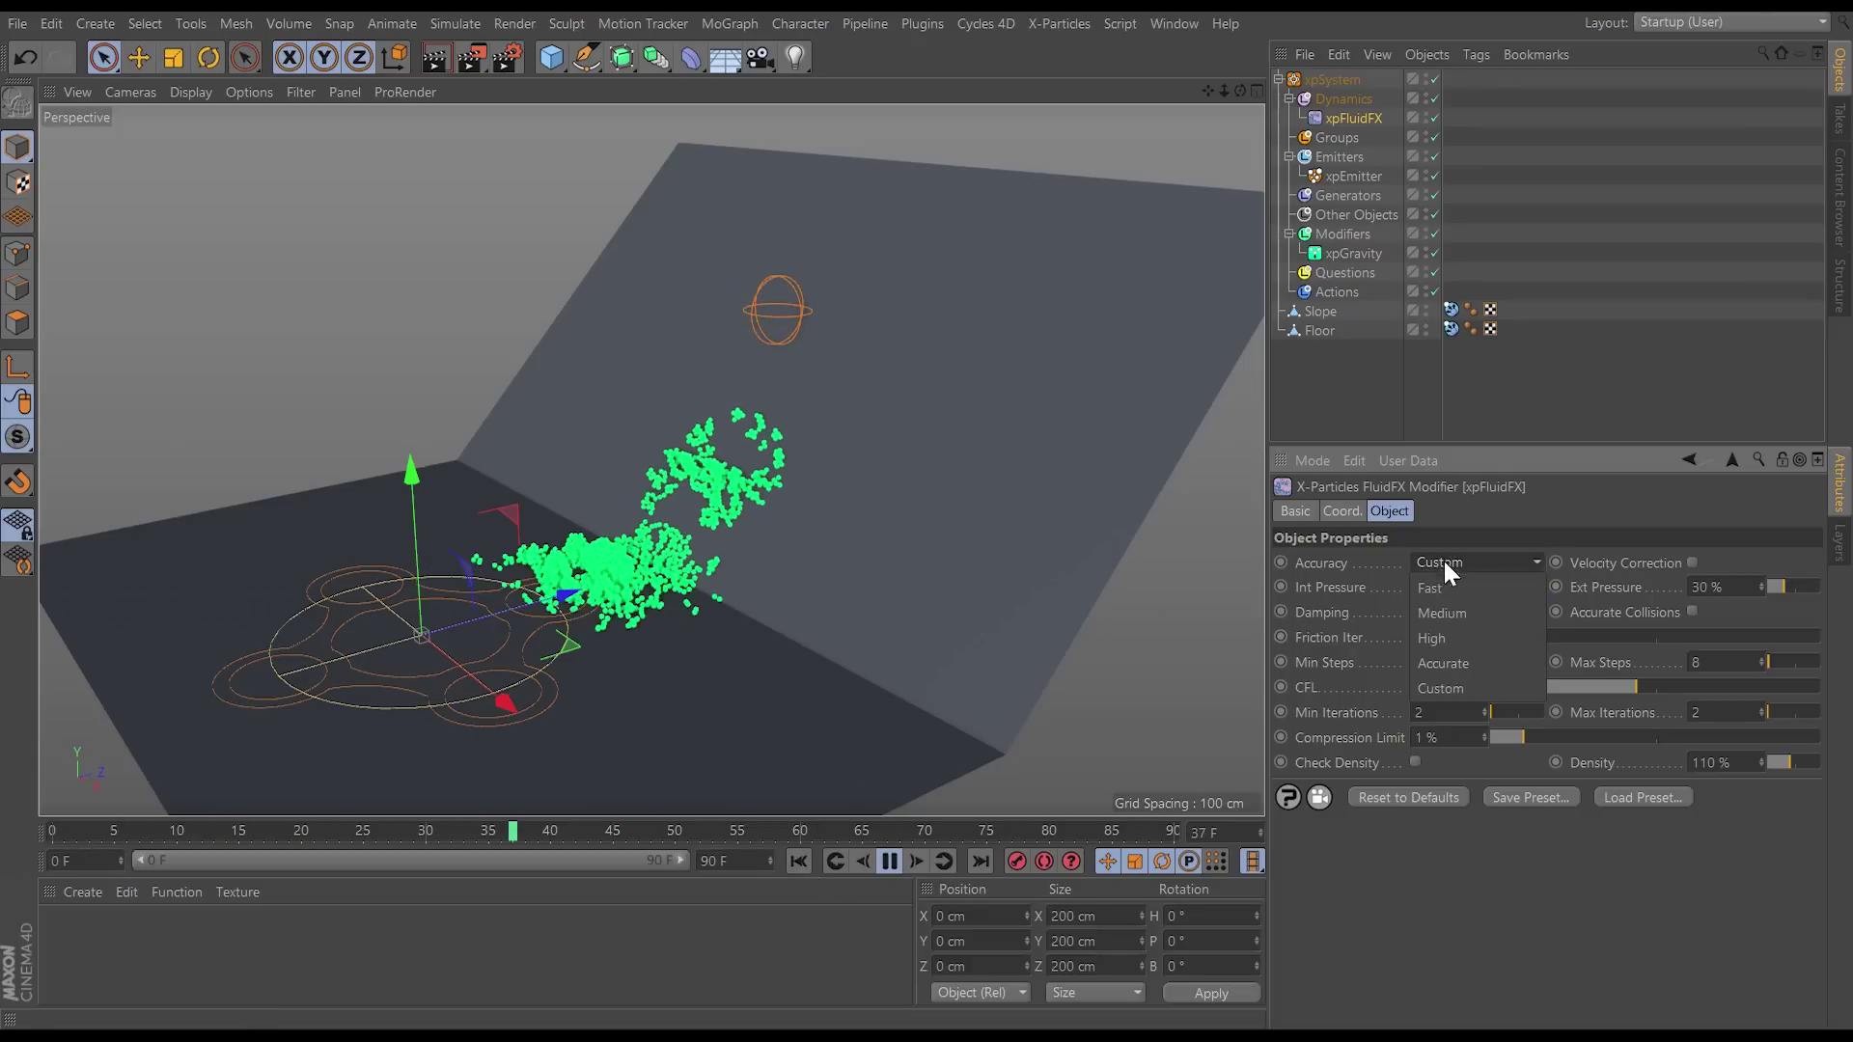
pyautogui.click(1451, 664)
pyautogui.click(799, 860)
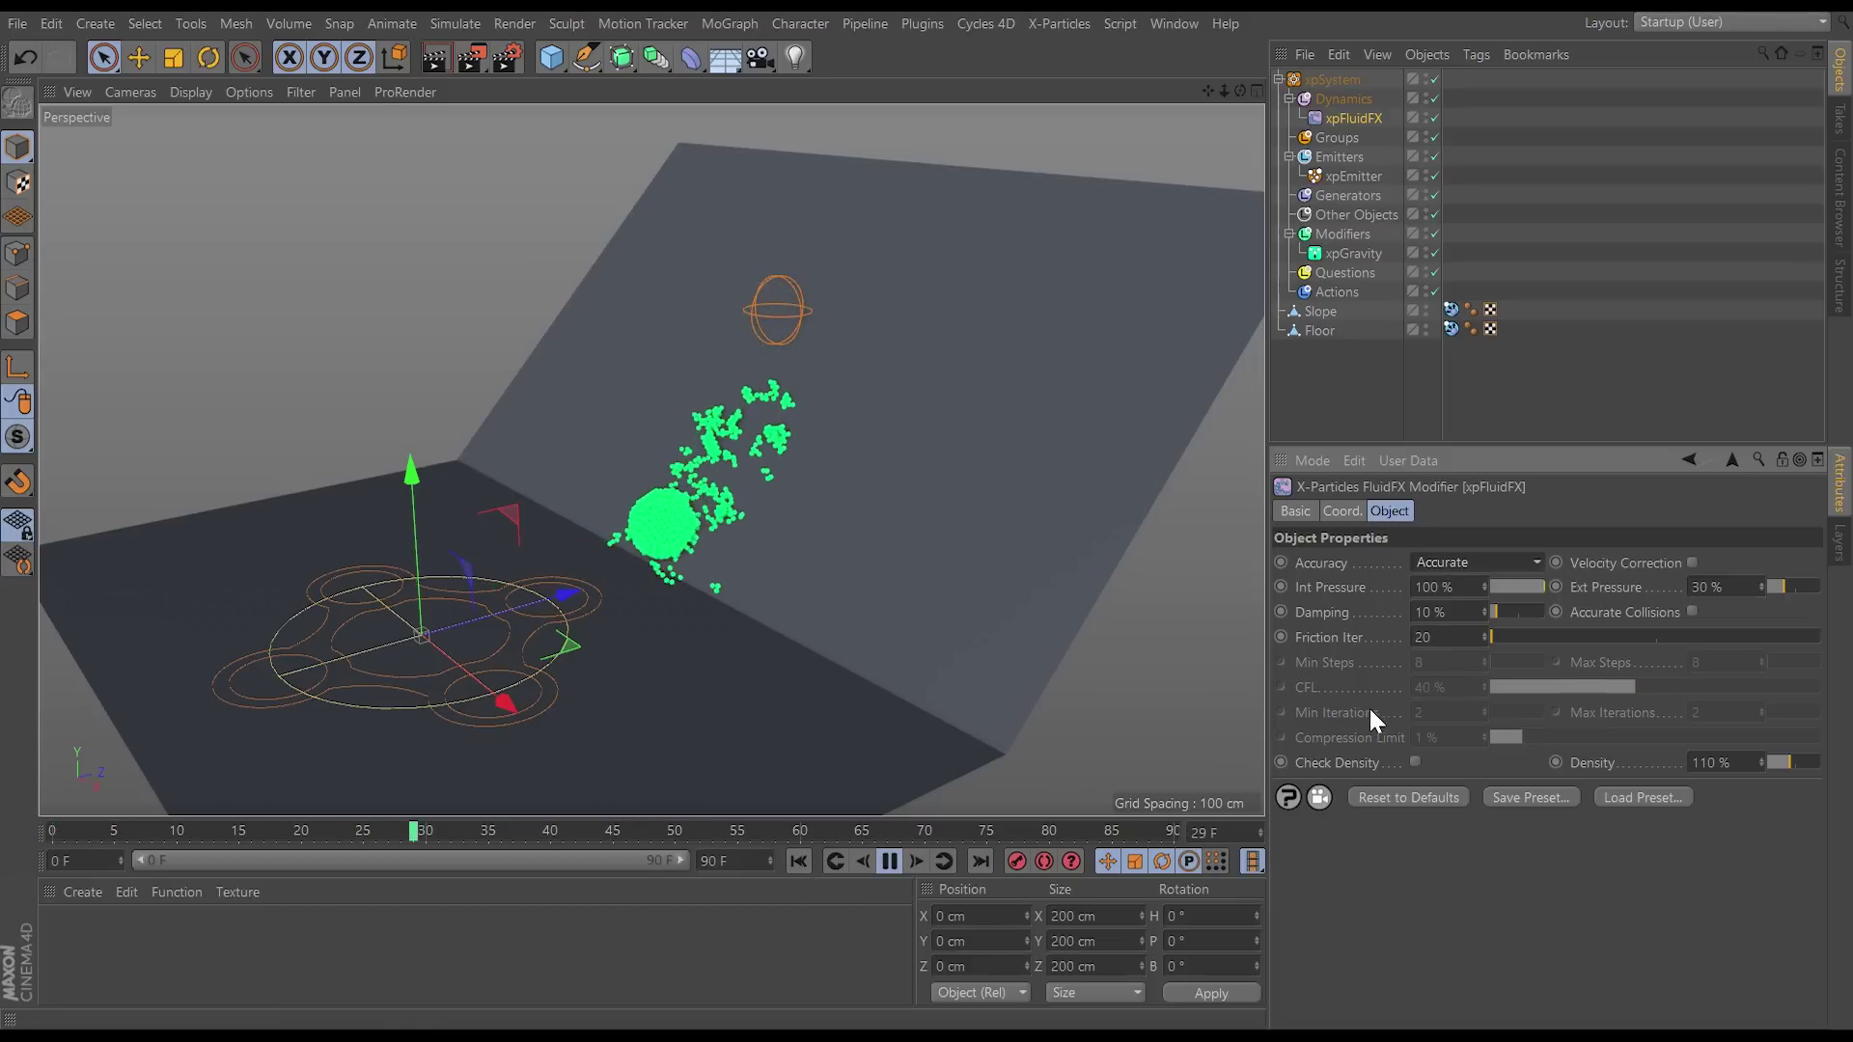
# Step: Stop playback, switch the xpFluidFX accuracy to Custom, and replay the simulation from the first frame
pyautogui.click(882, 860)
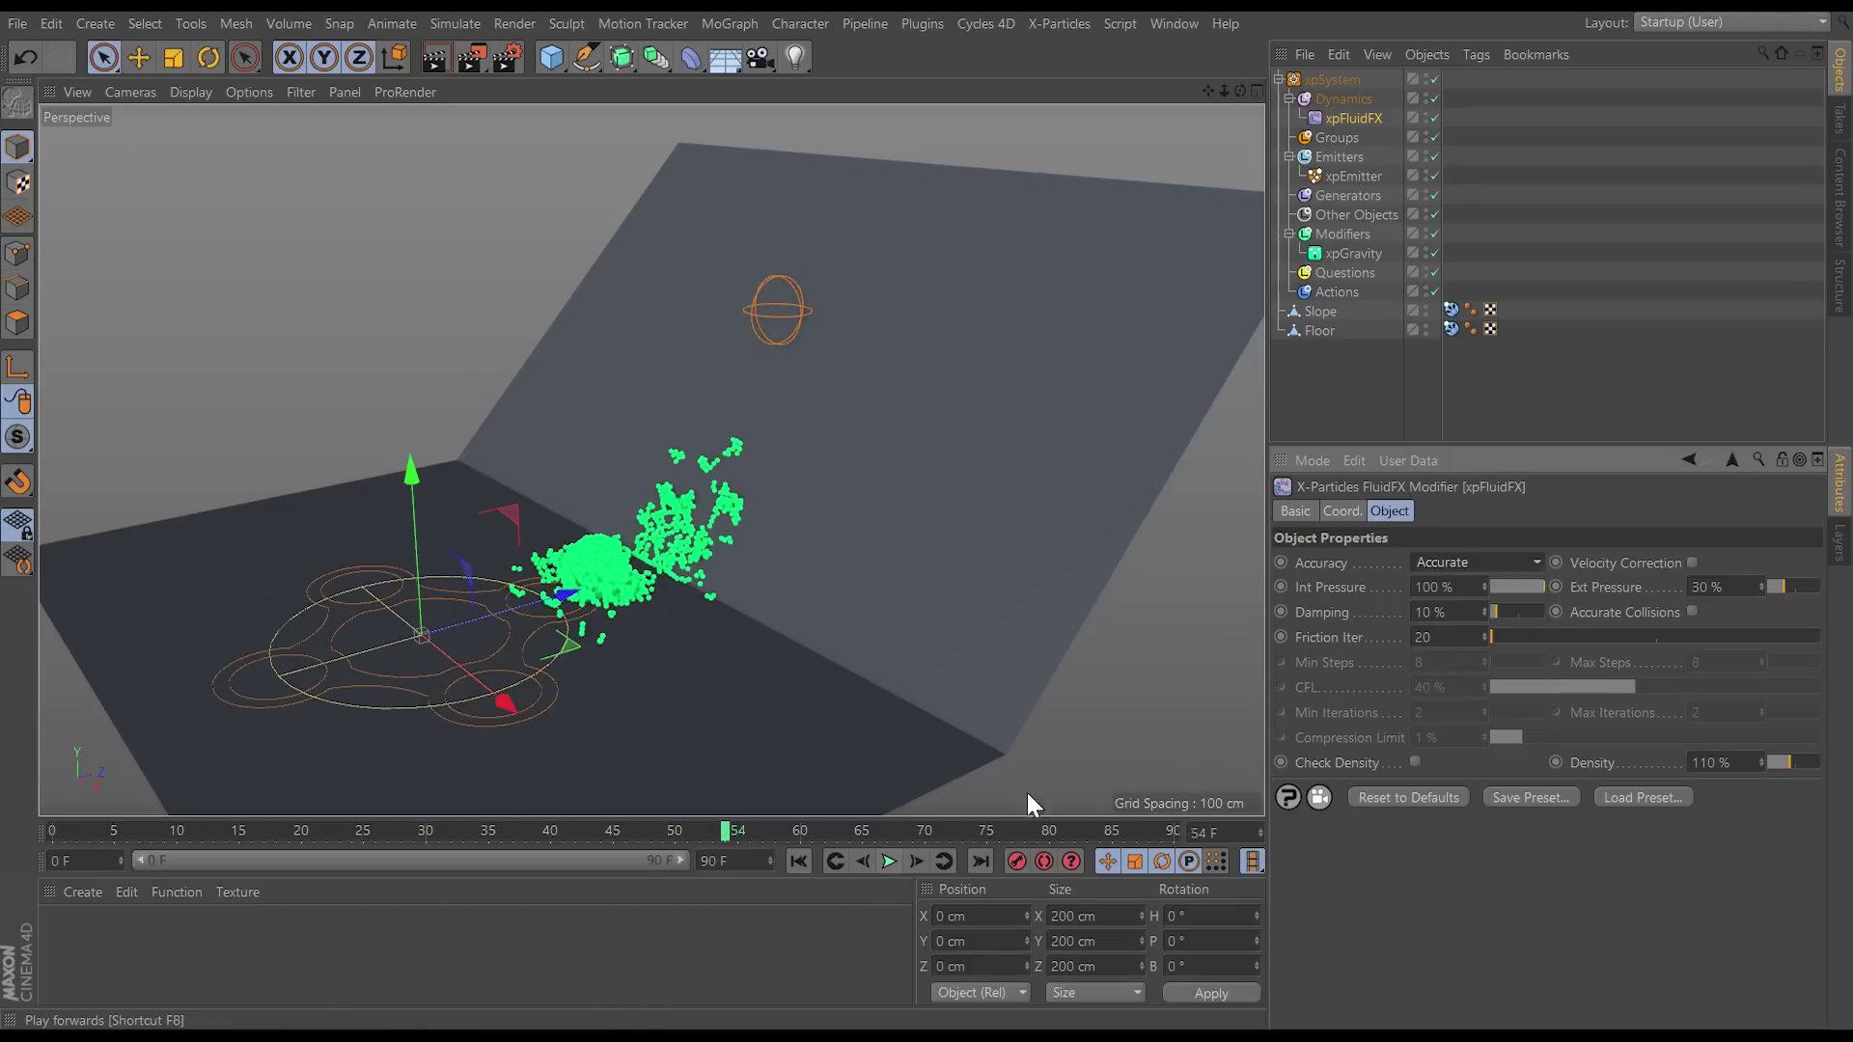
pyautogui.click(1417, 560)
pyautogui.click(1449, 685)
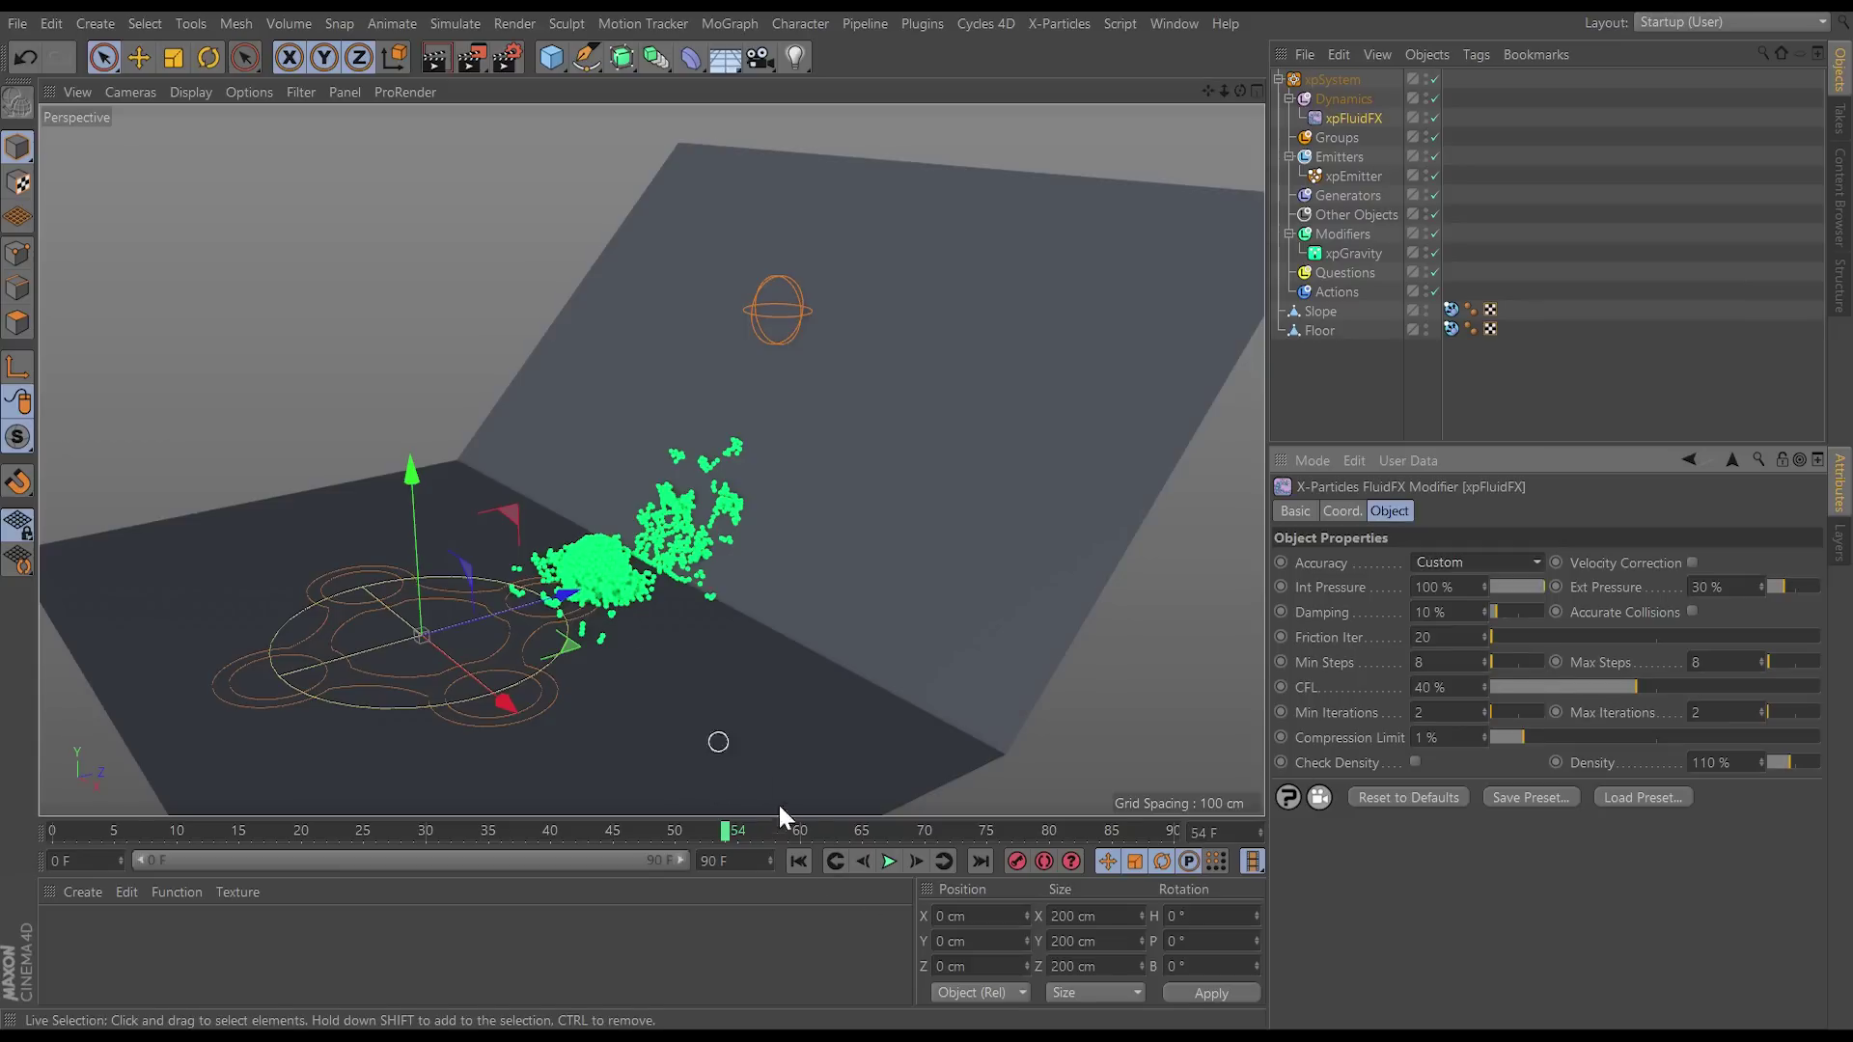
pyautogui.click(805, 862)
pyautogui.click(887, 859)
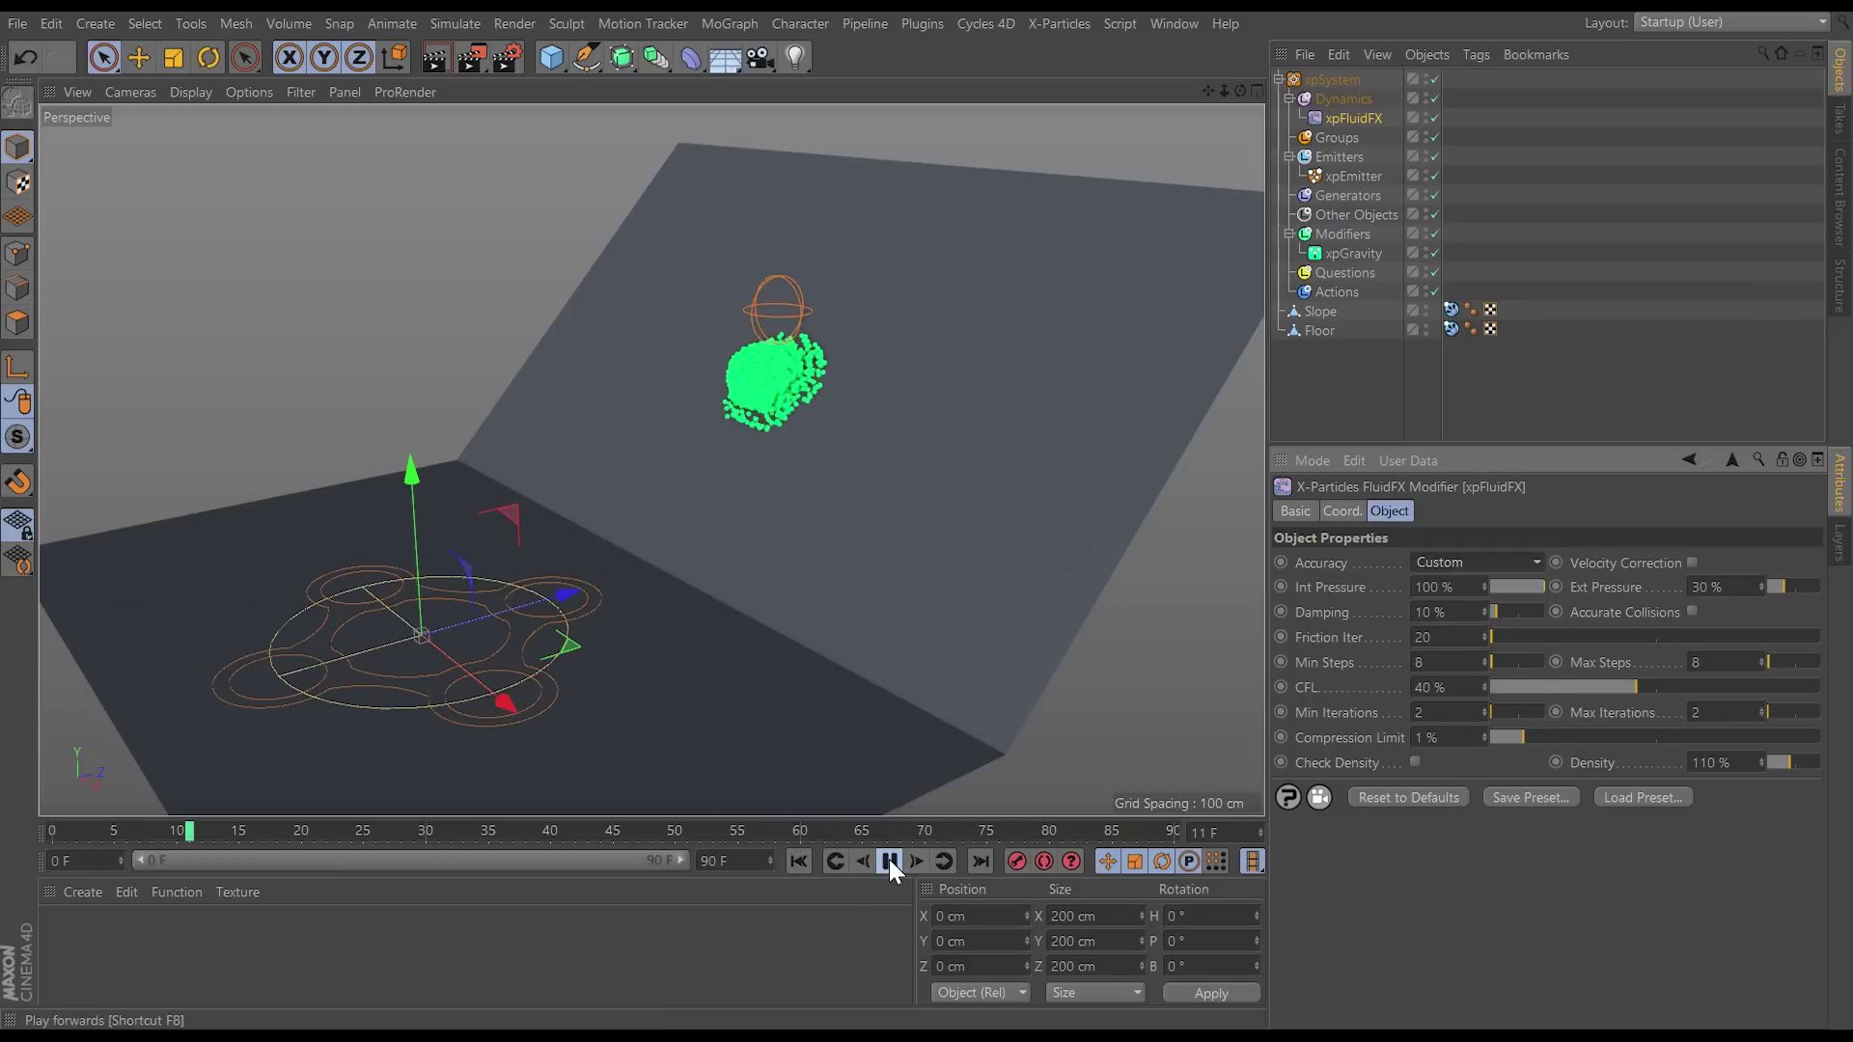
pyautogui.click(888, 861)
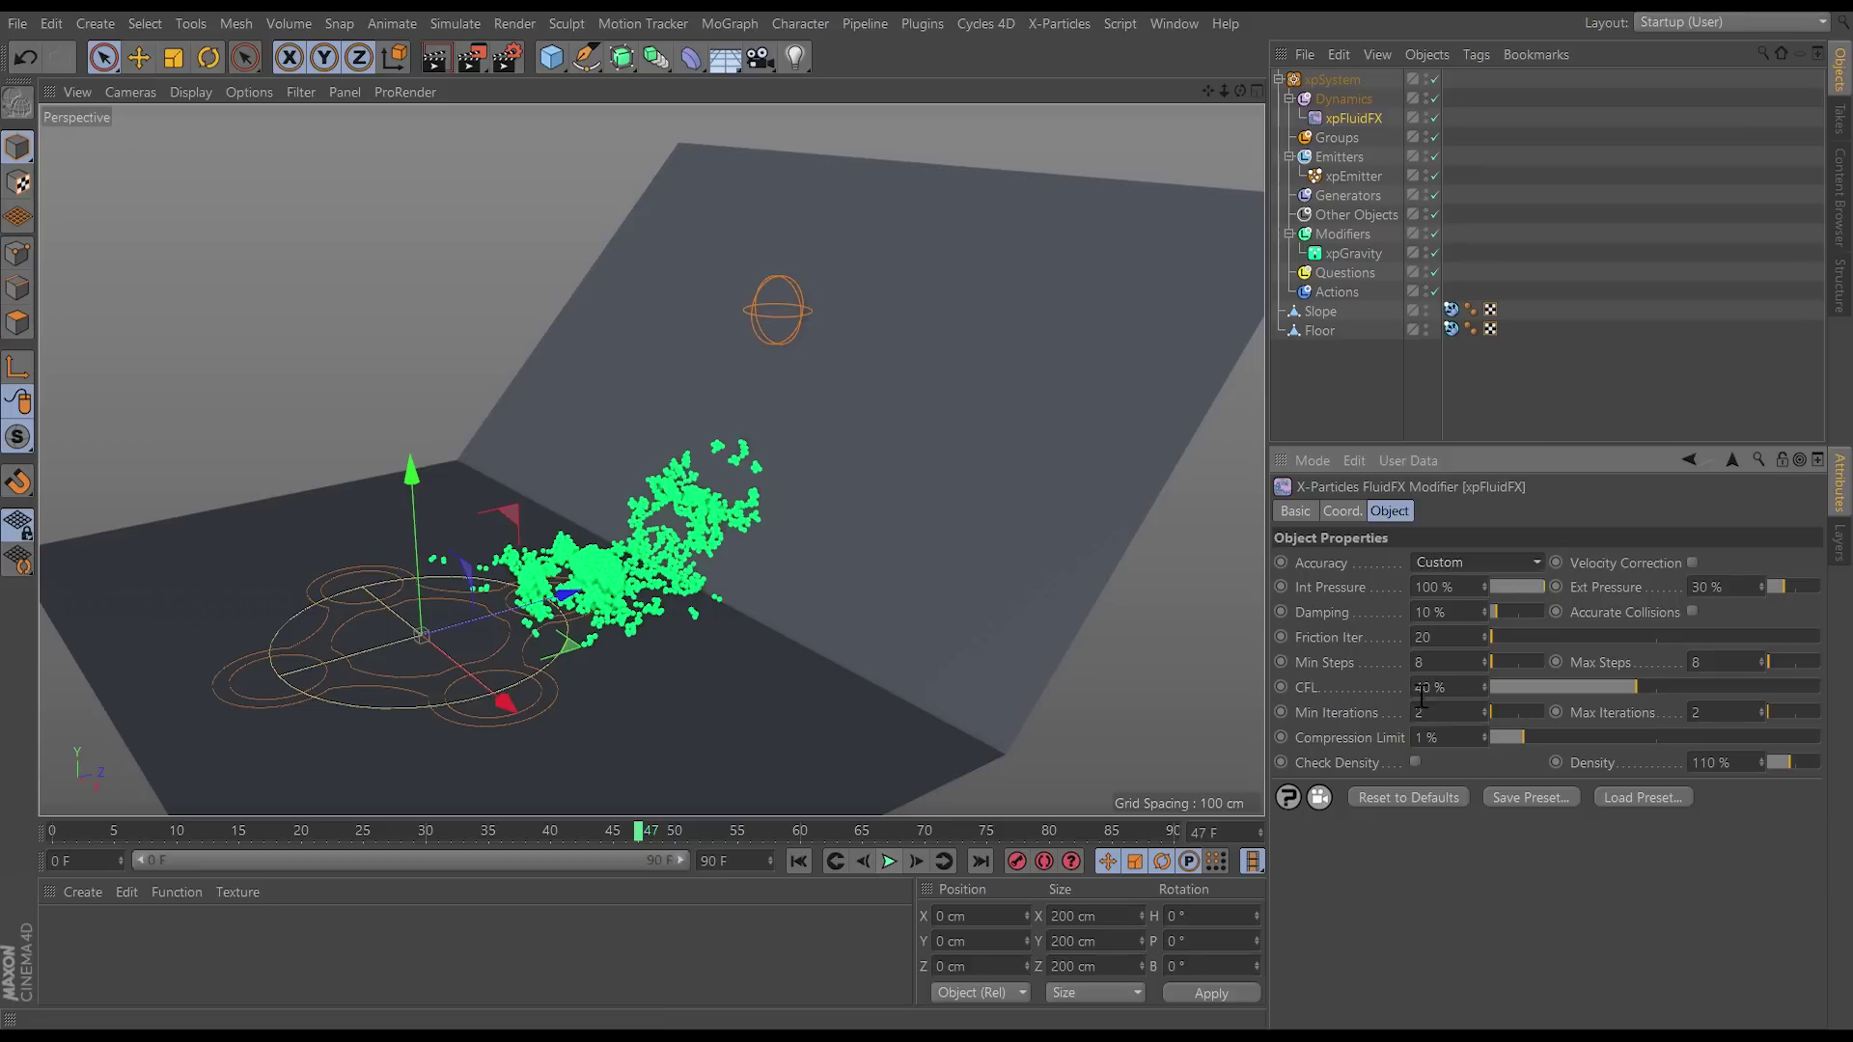
# Step: Set the xpFluidFX min steps and max steps to 10, replay the simulation, and return to the first frame
pyautogui.doubleClick(1442, 662)
pyautogui.write('10')
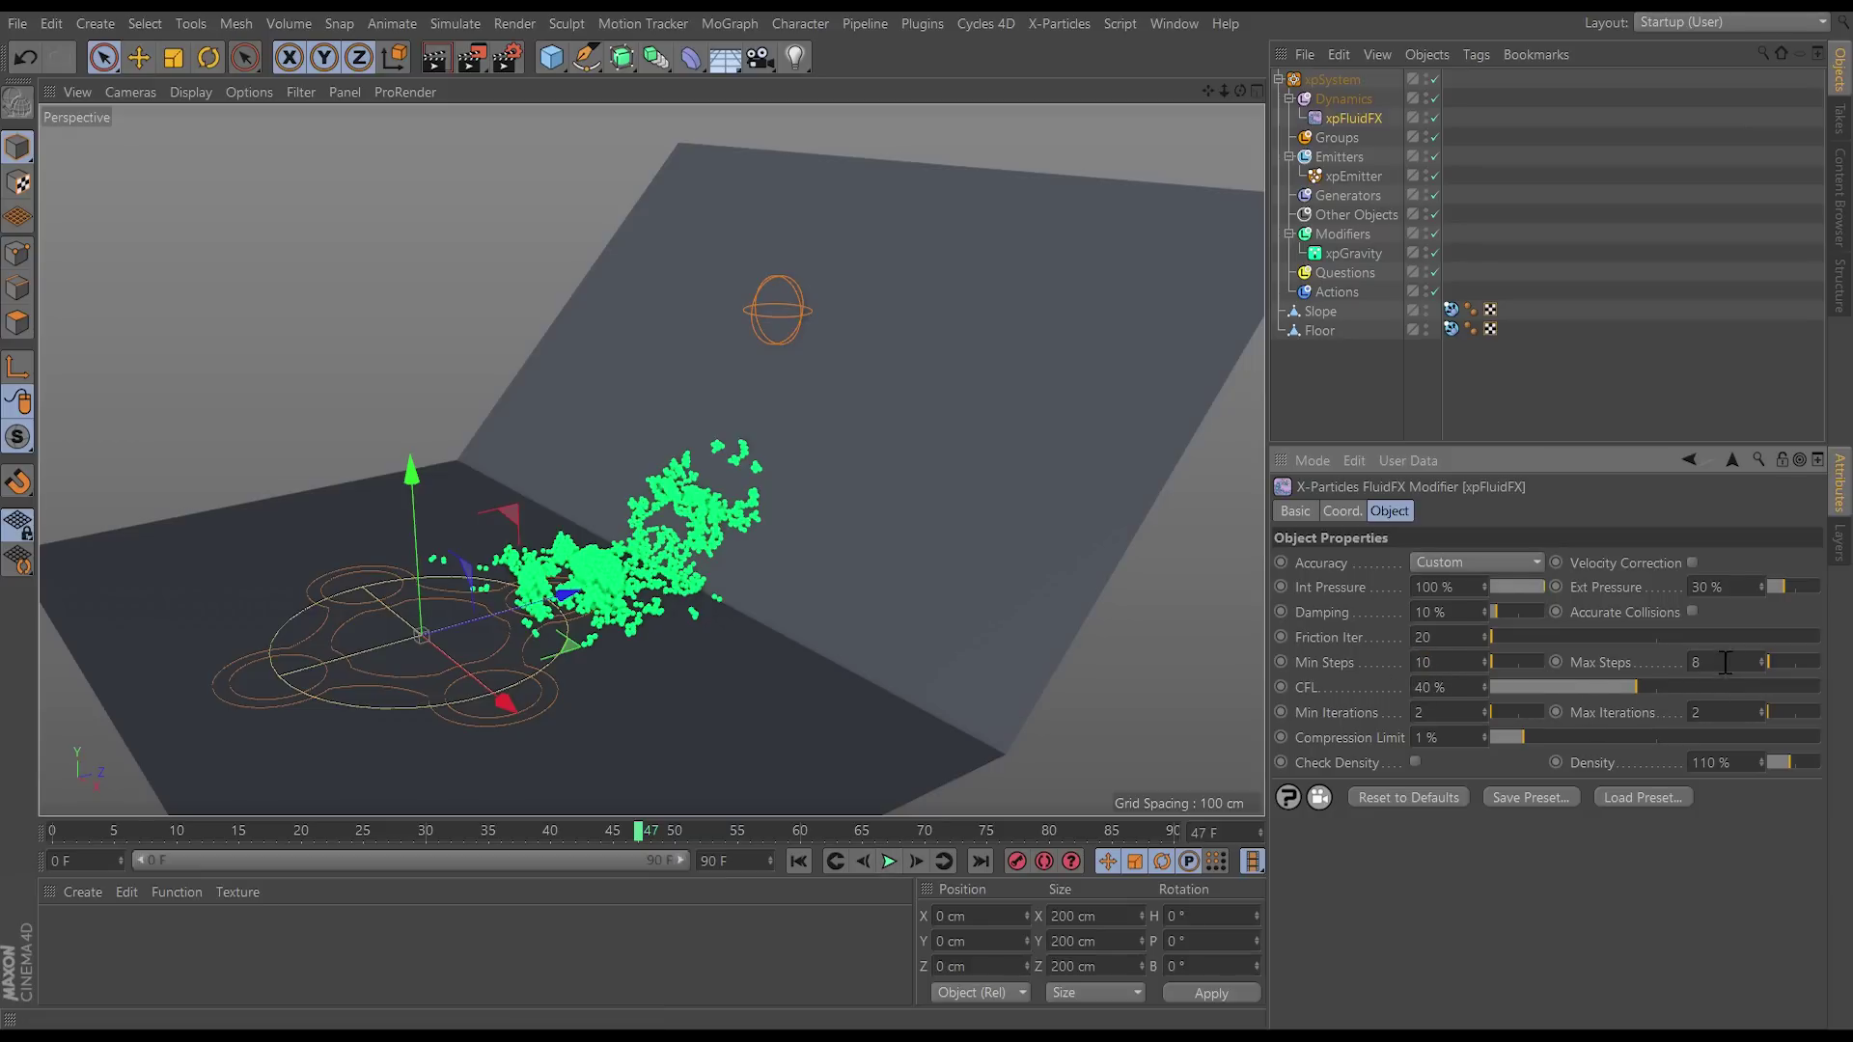
pyautogui.press('Tab')
pyautogui.write('10')
pyautogui.click(801, 861)
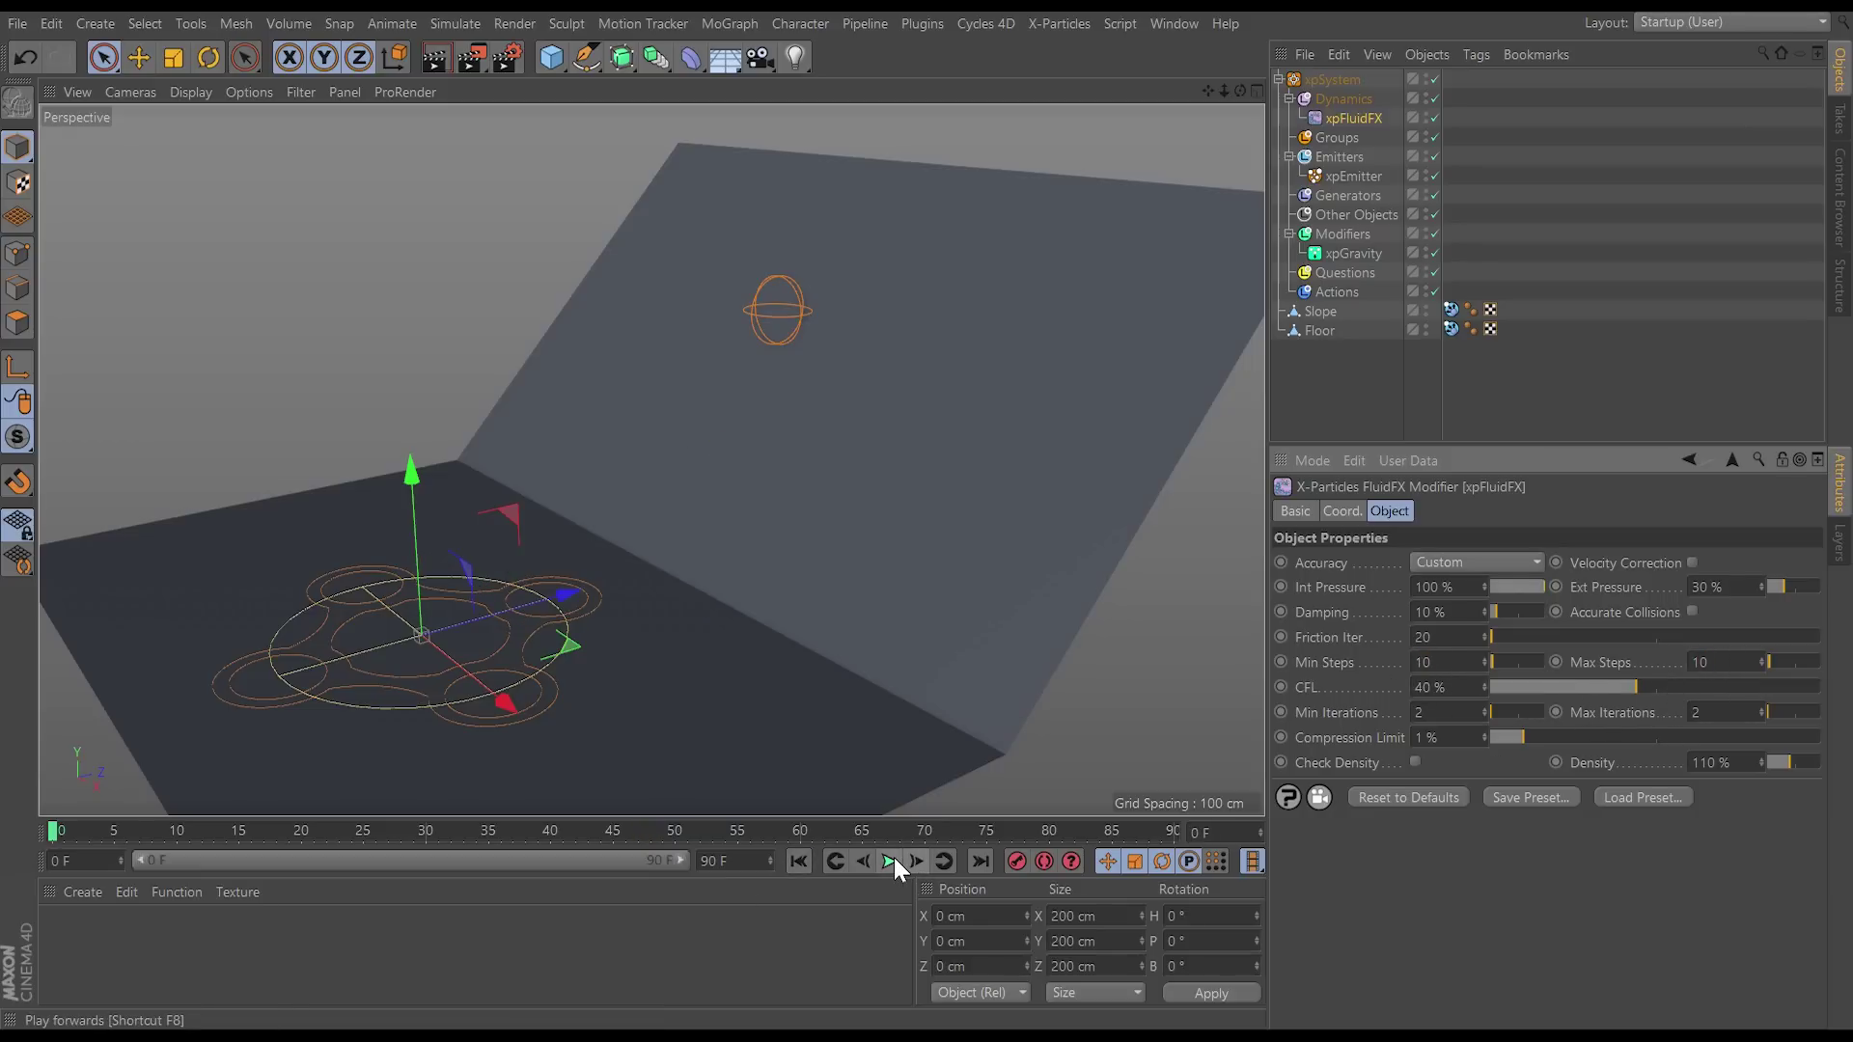
pyautogui.click(889, 861)
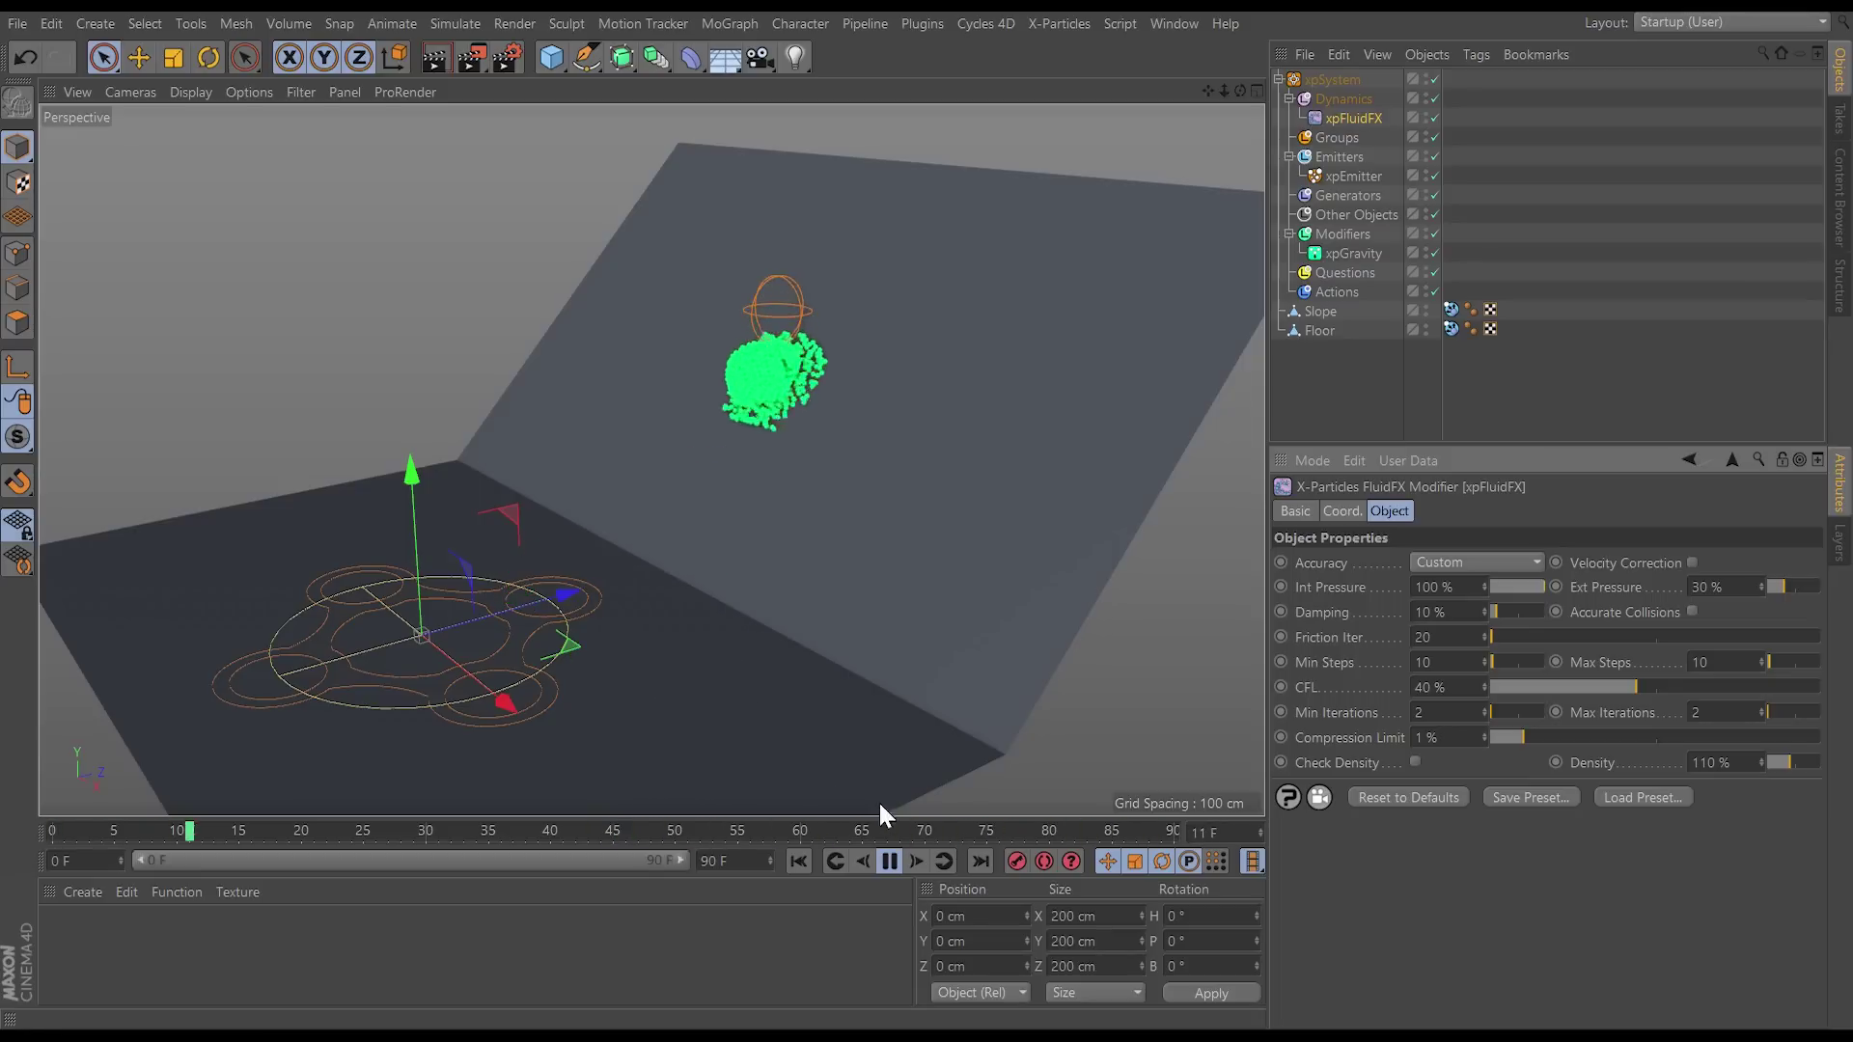
pyautogui.click(889, 861)
pyautogui.click(801, 861)
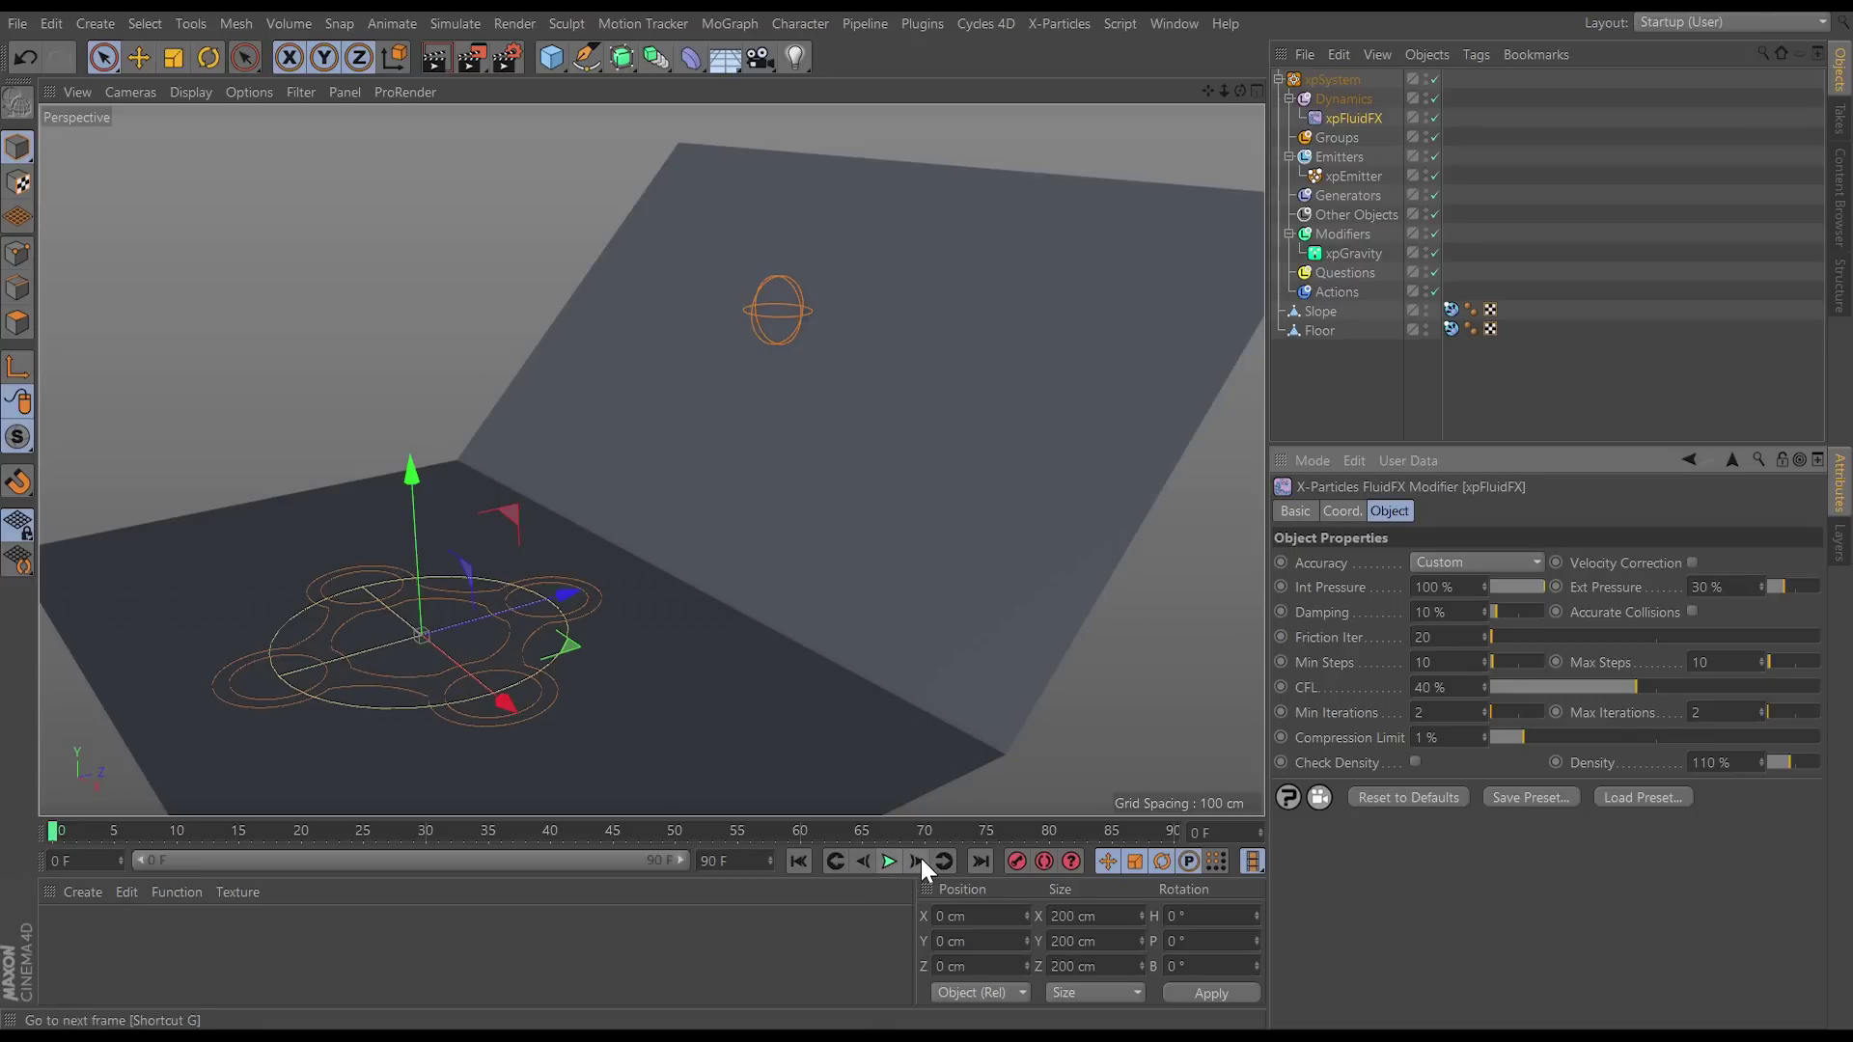
# Step: Set the subframe steps to 2 in the project's X-Particles dynamics settings and play the simulation to test it
pyautogui.hotkey('ctrl', 'd')
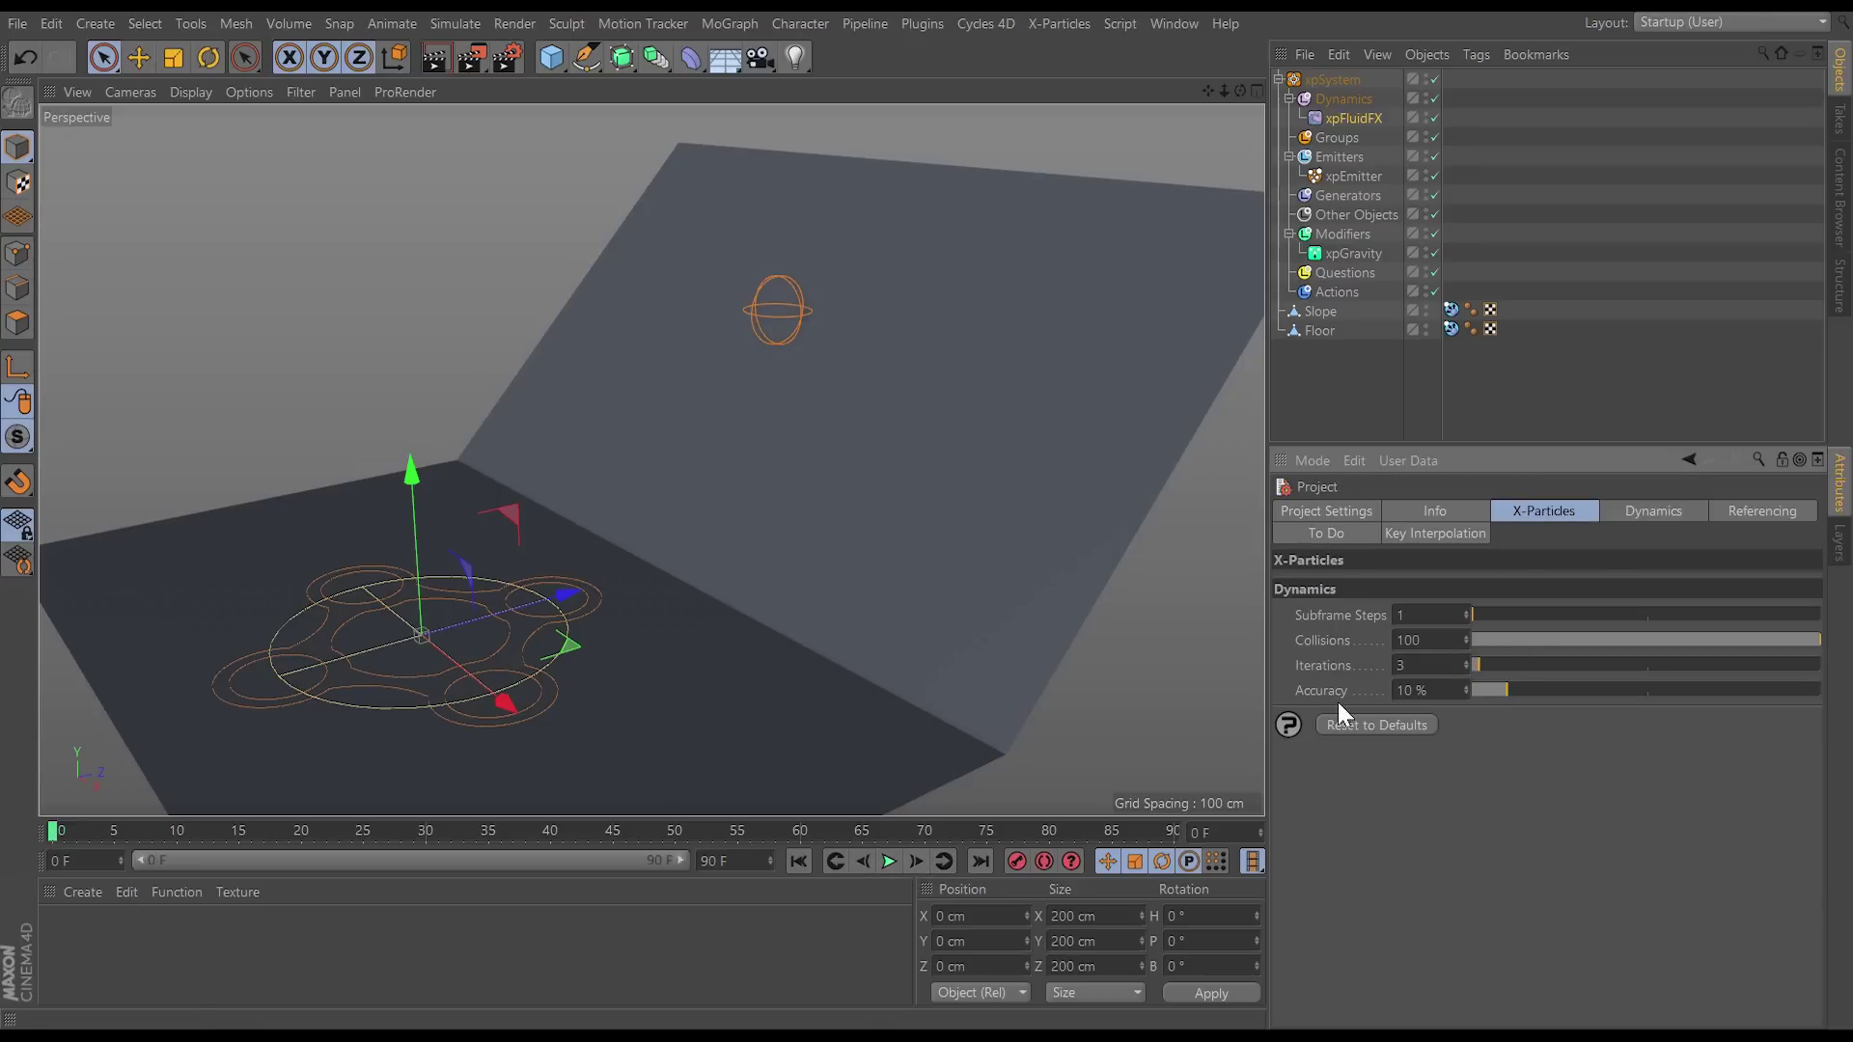
pyautogui.click(1328, 509)
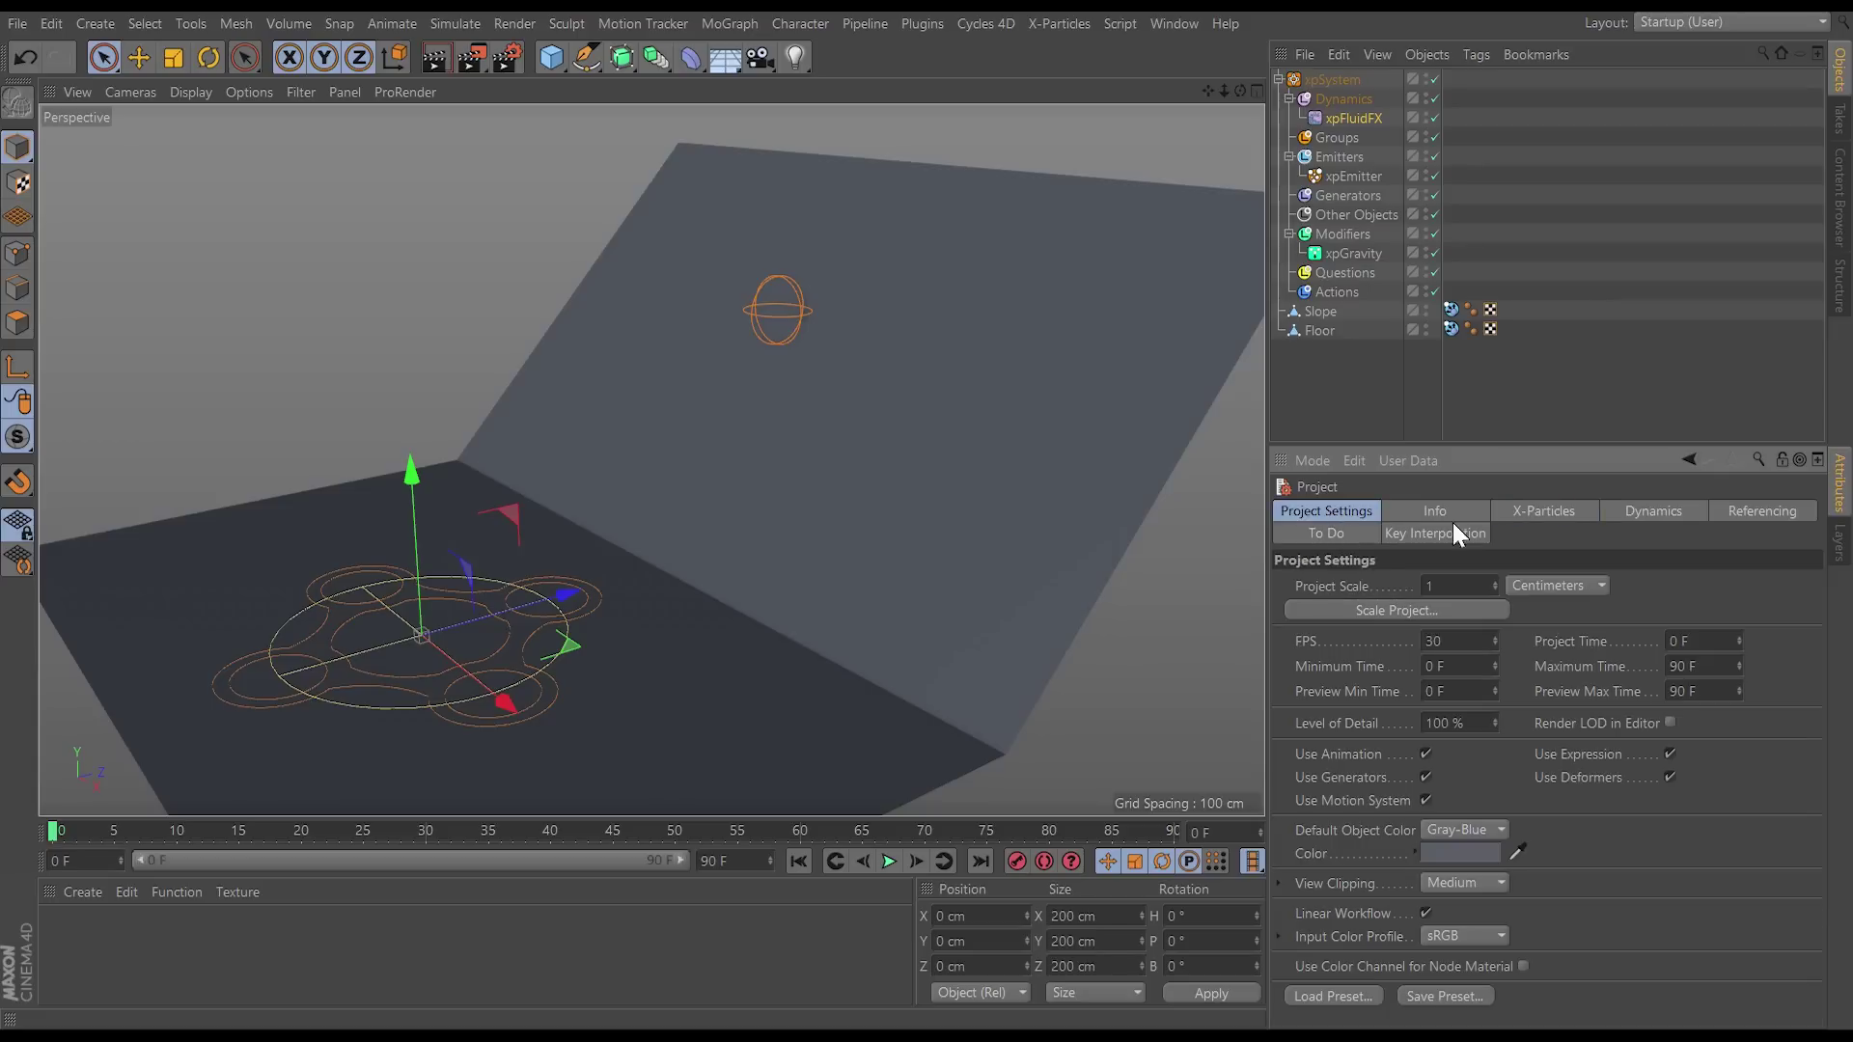
pyautogui.click(1541, 512)
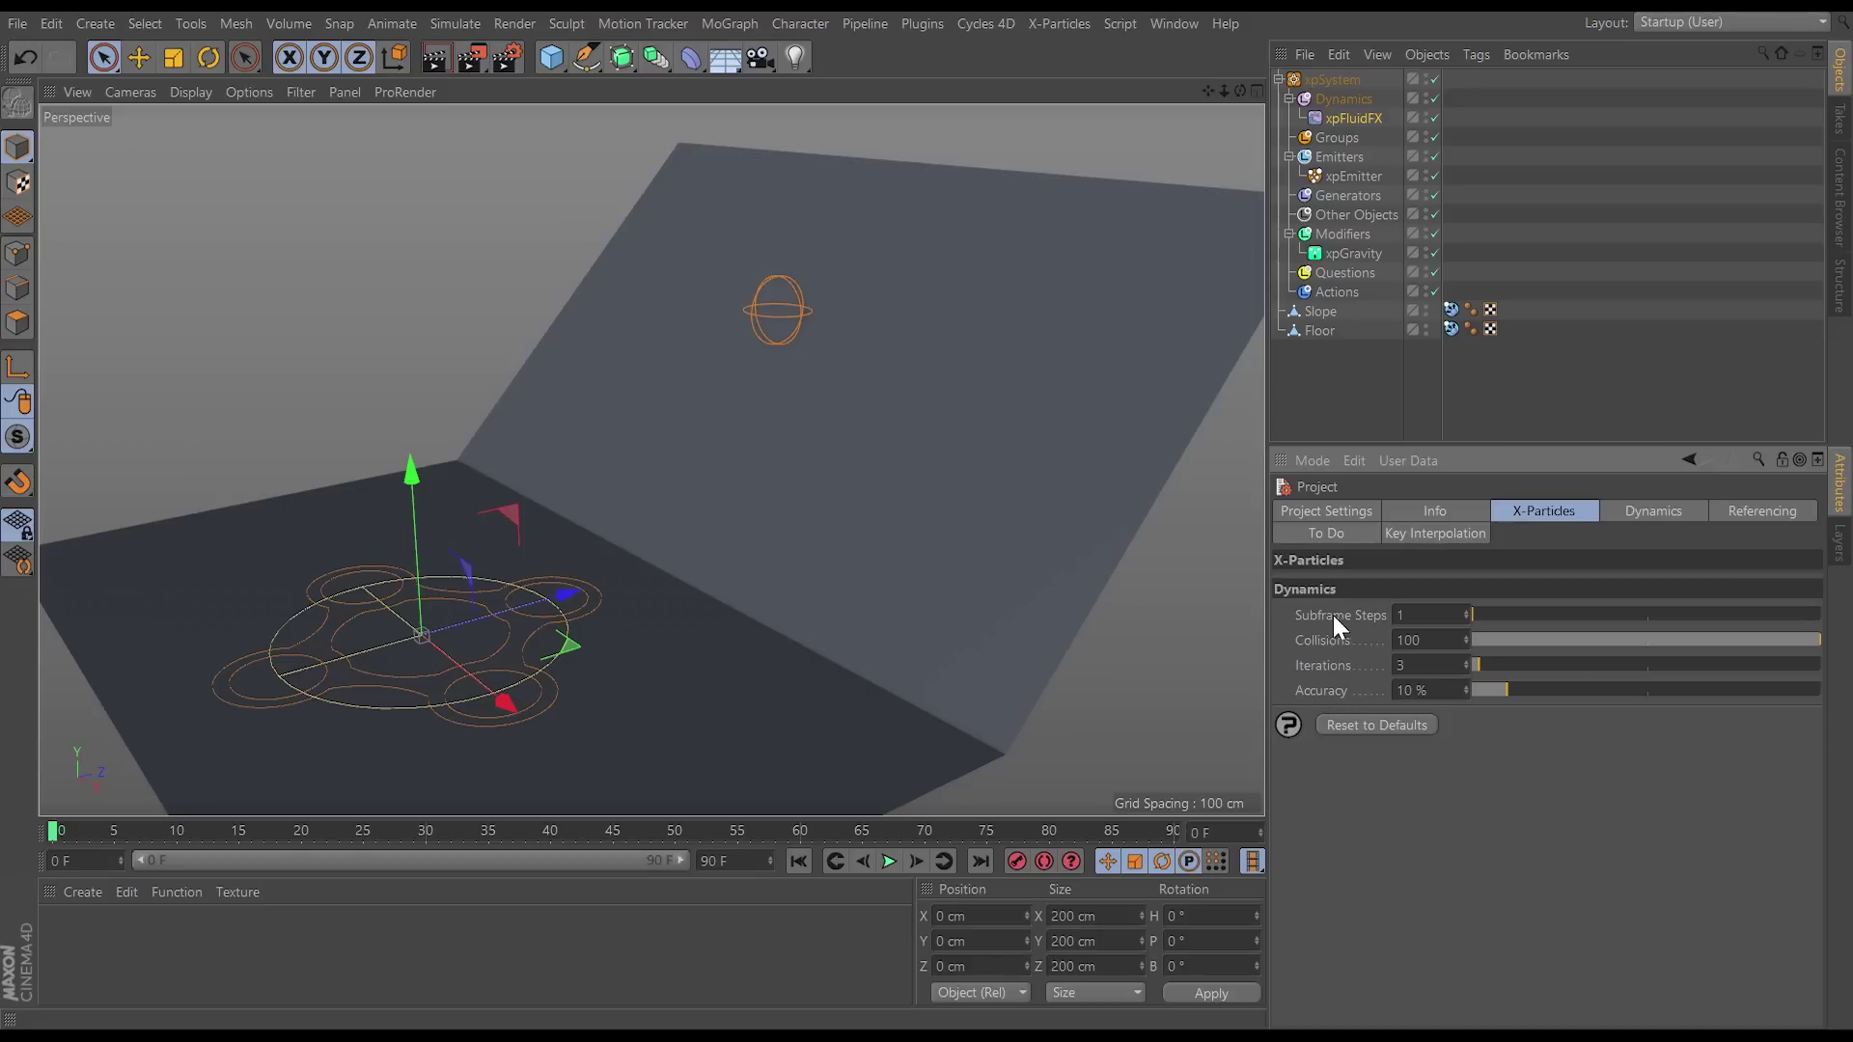
pyautogui.click(1351, 118)
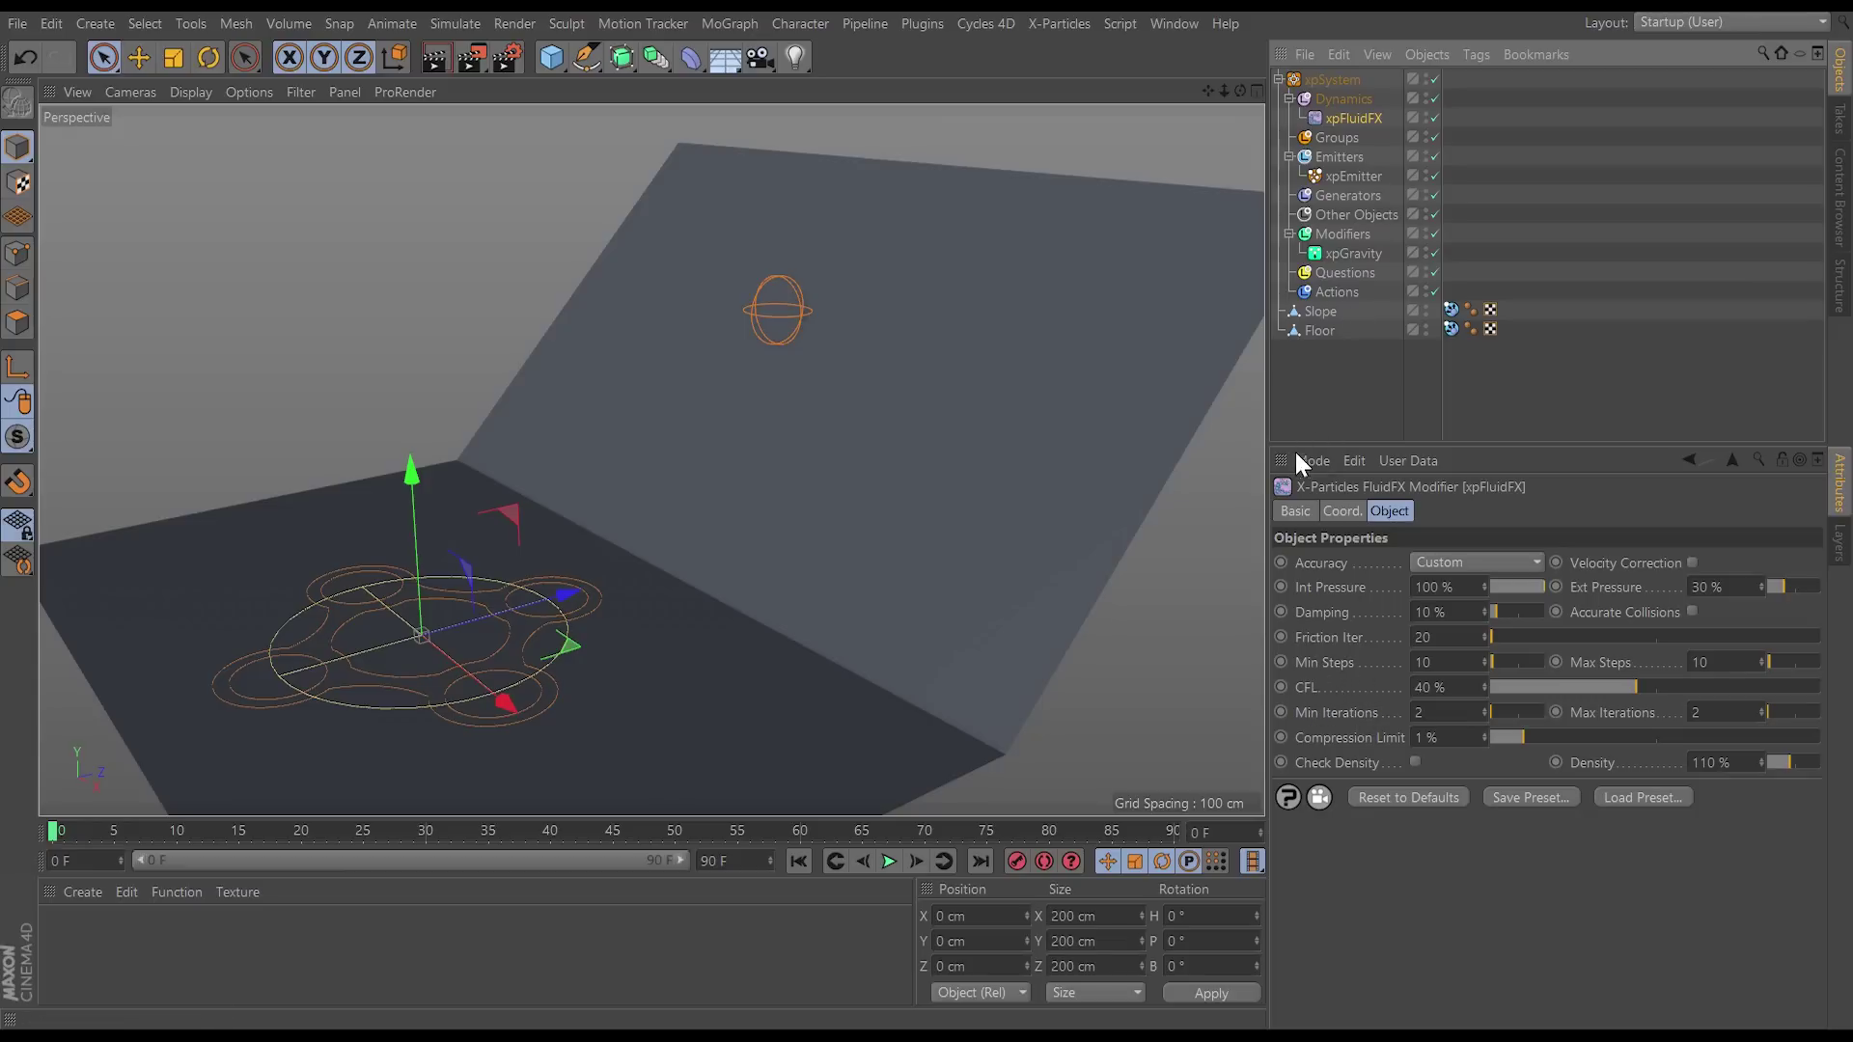
pyautogui.hotkey('ctrl', 'd')
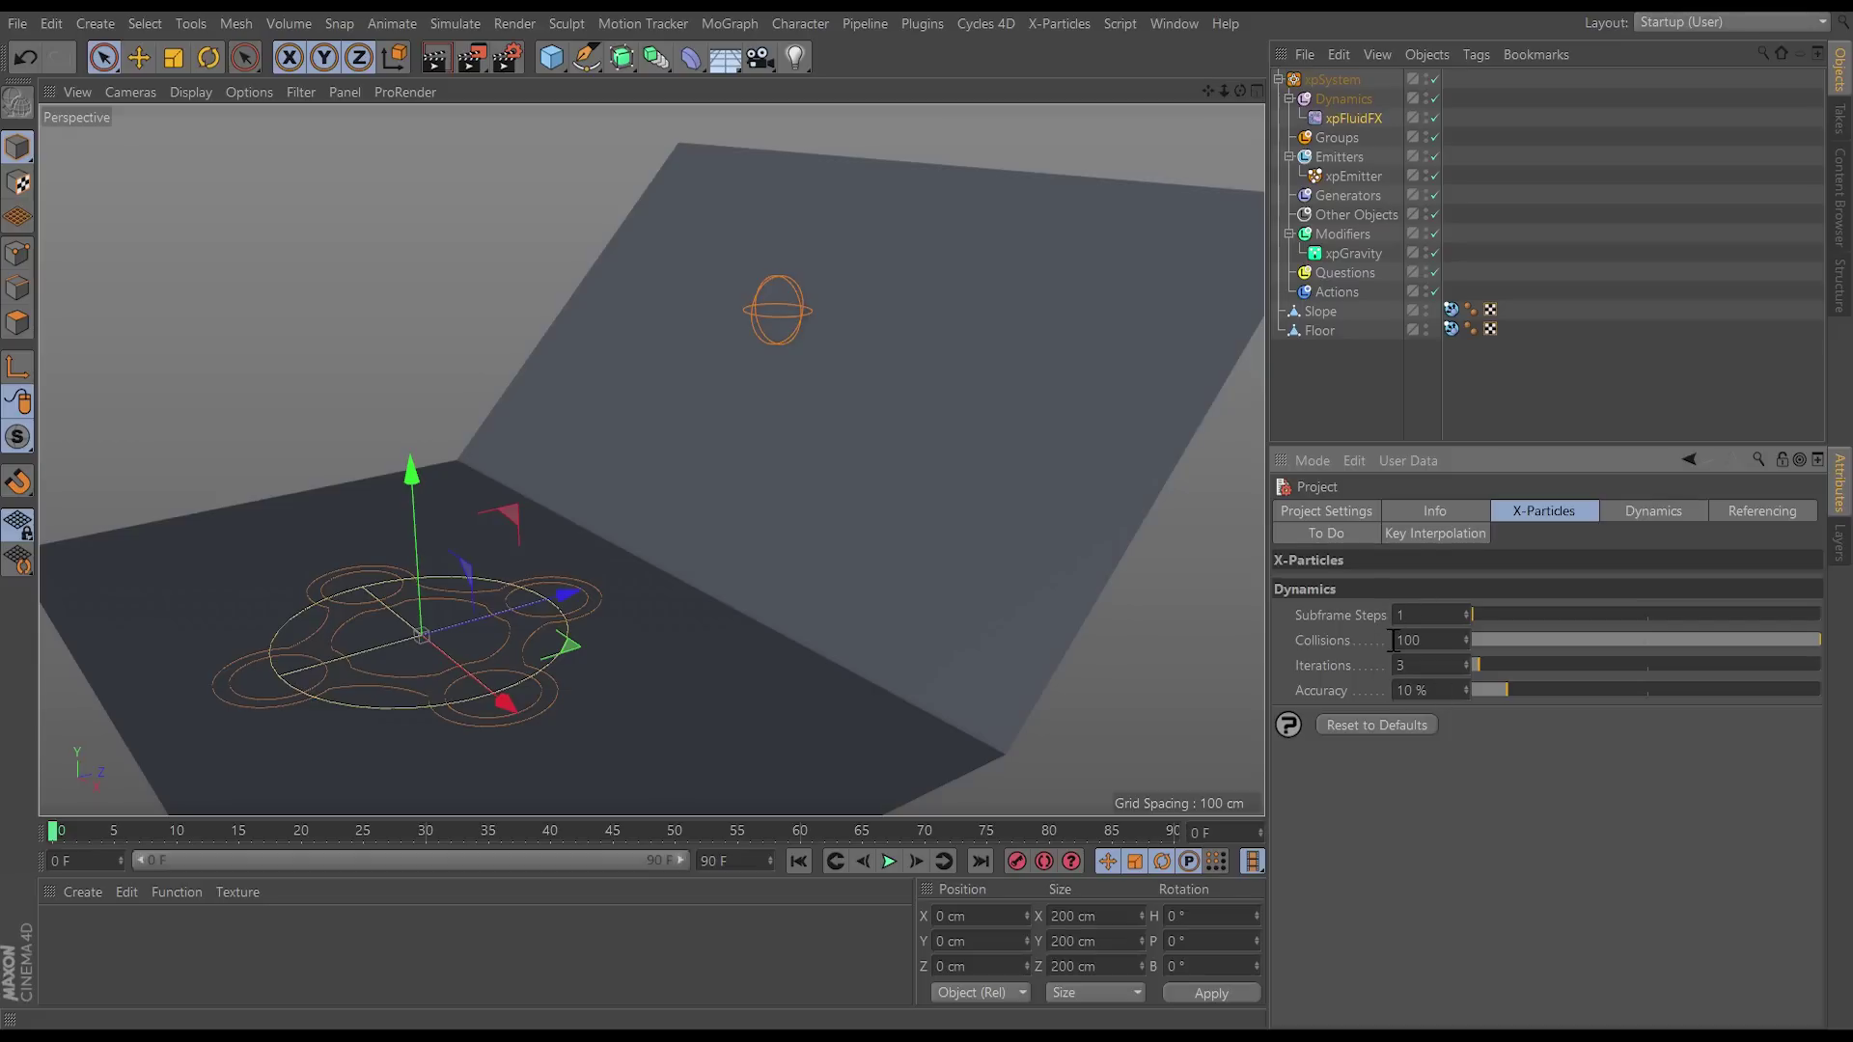
pyautogui.click(1466, 610)
pyautogui.click(888, 861)
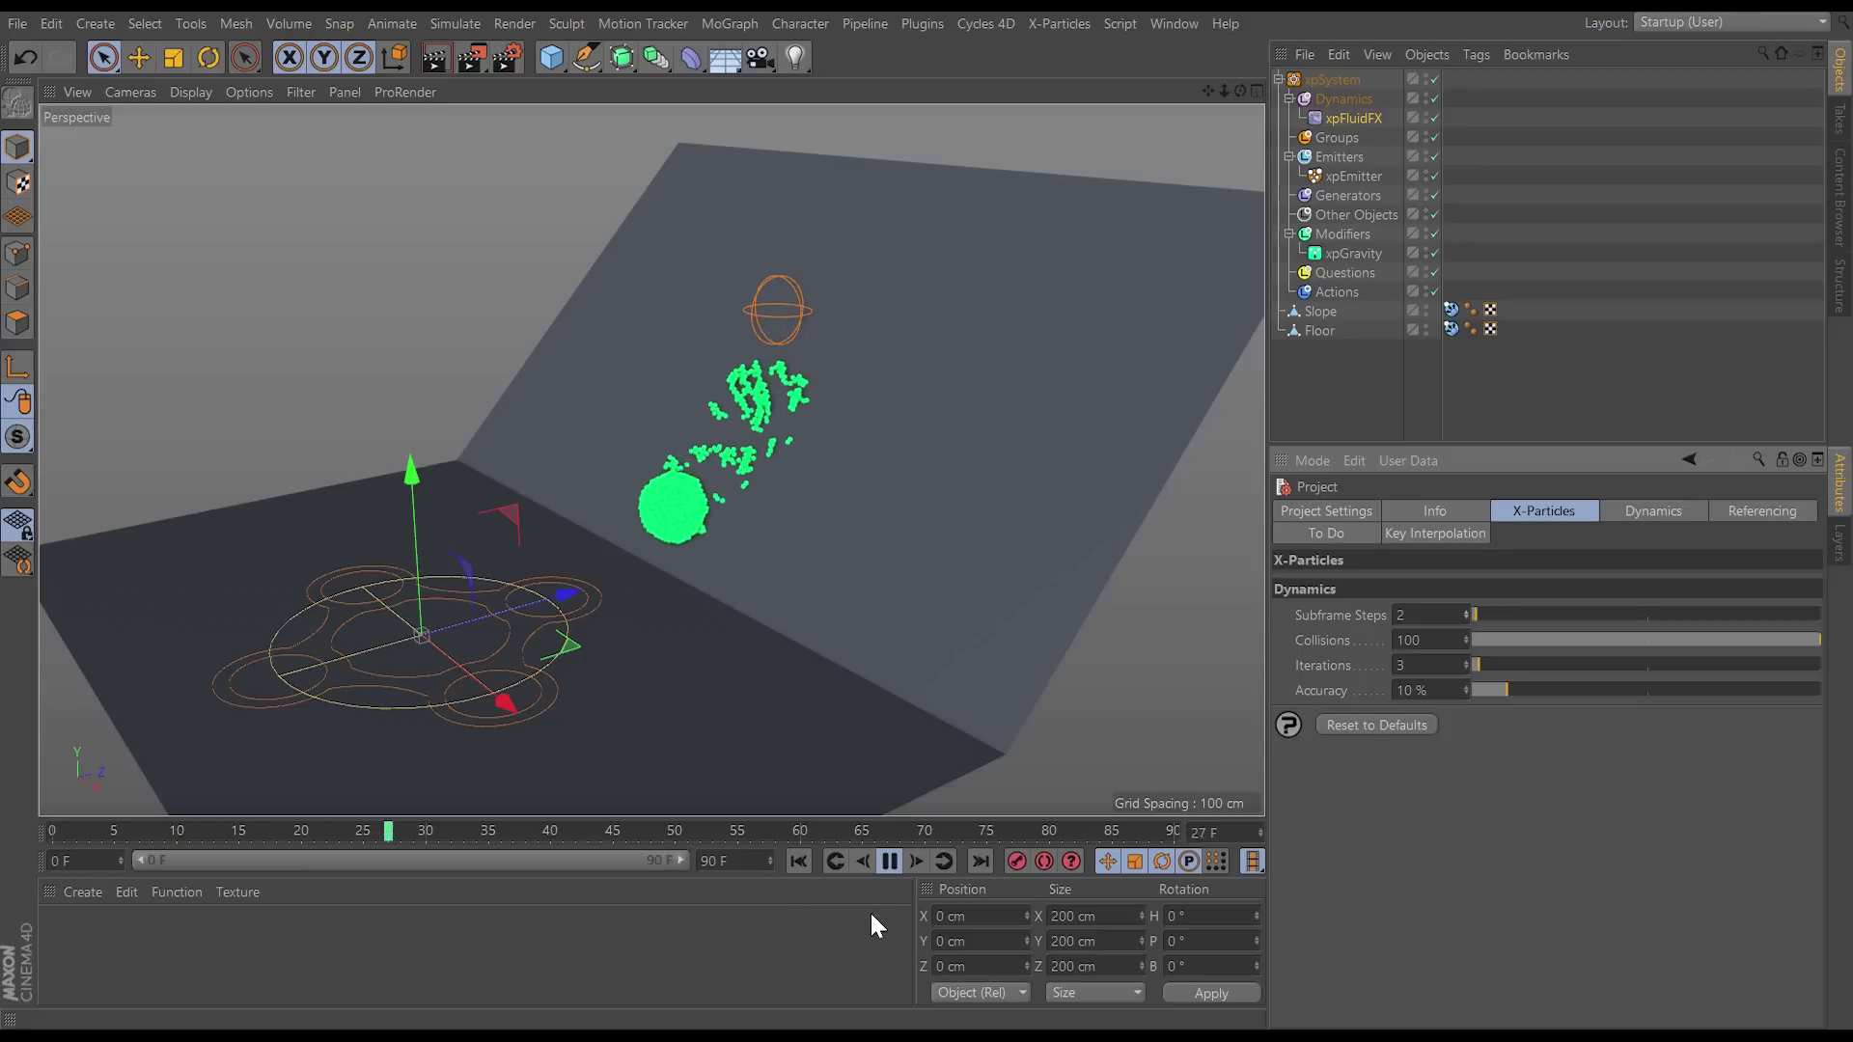
pyautogui.click(889, 861)
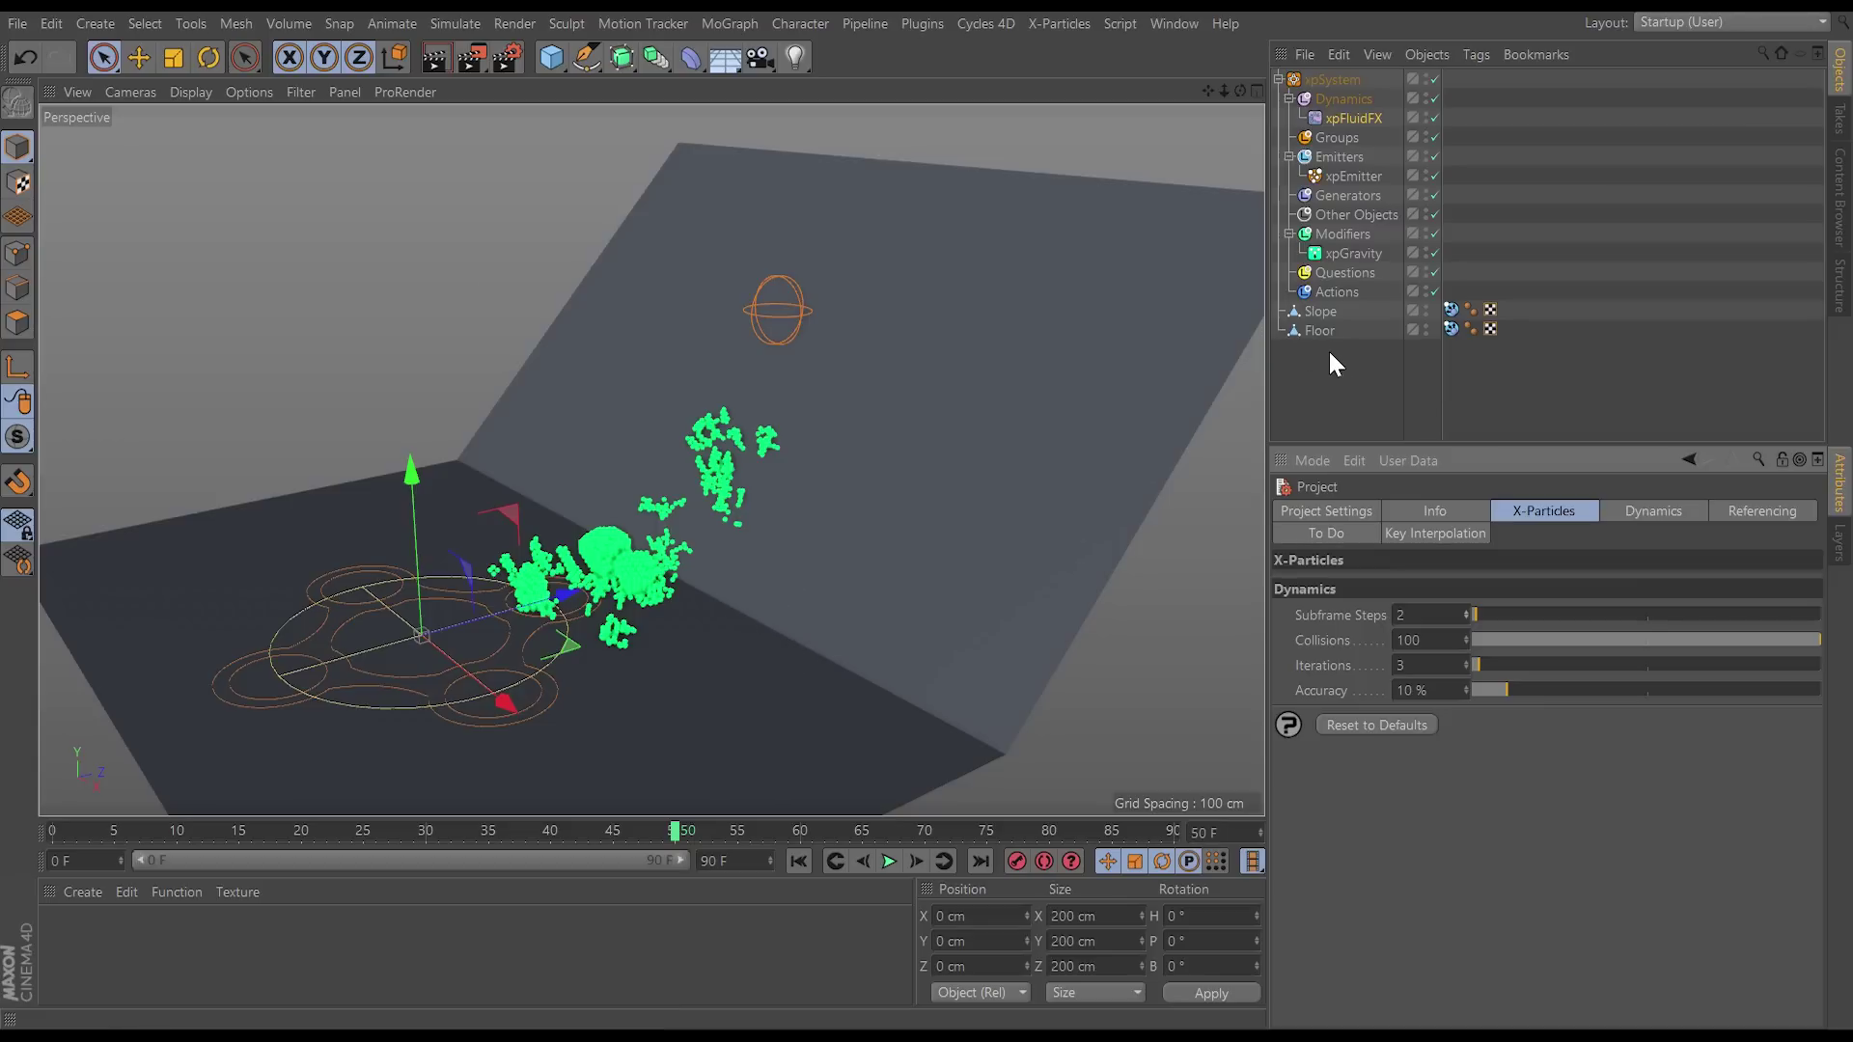
# Step: Show the xpEmitter's HUD to check the live particle count, and hide it again
pyautogui.click(1353, 173)
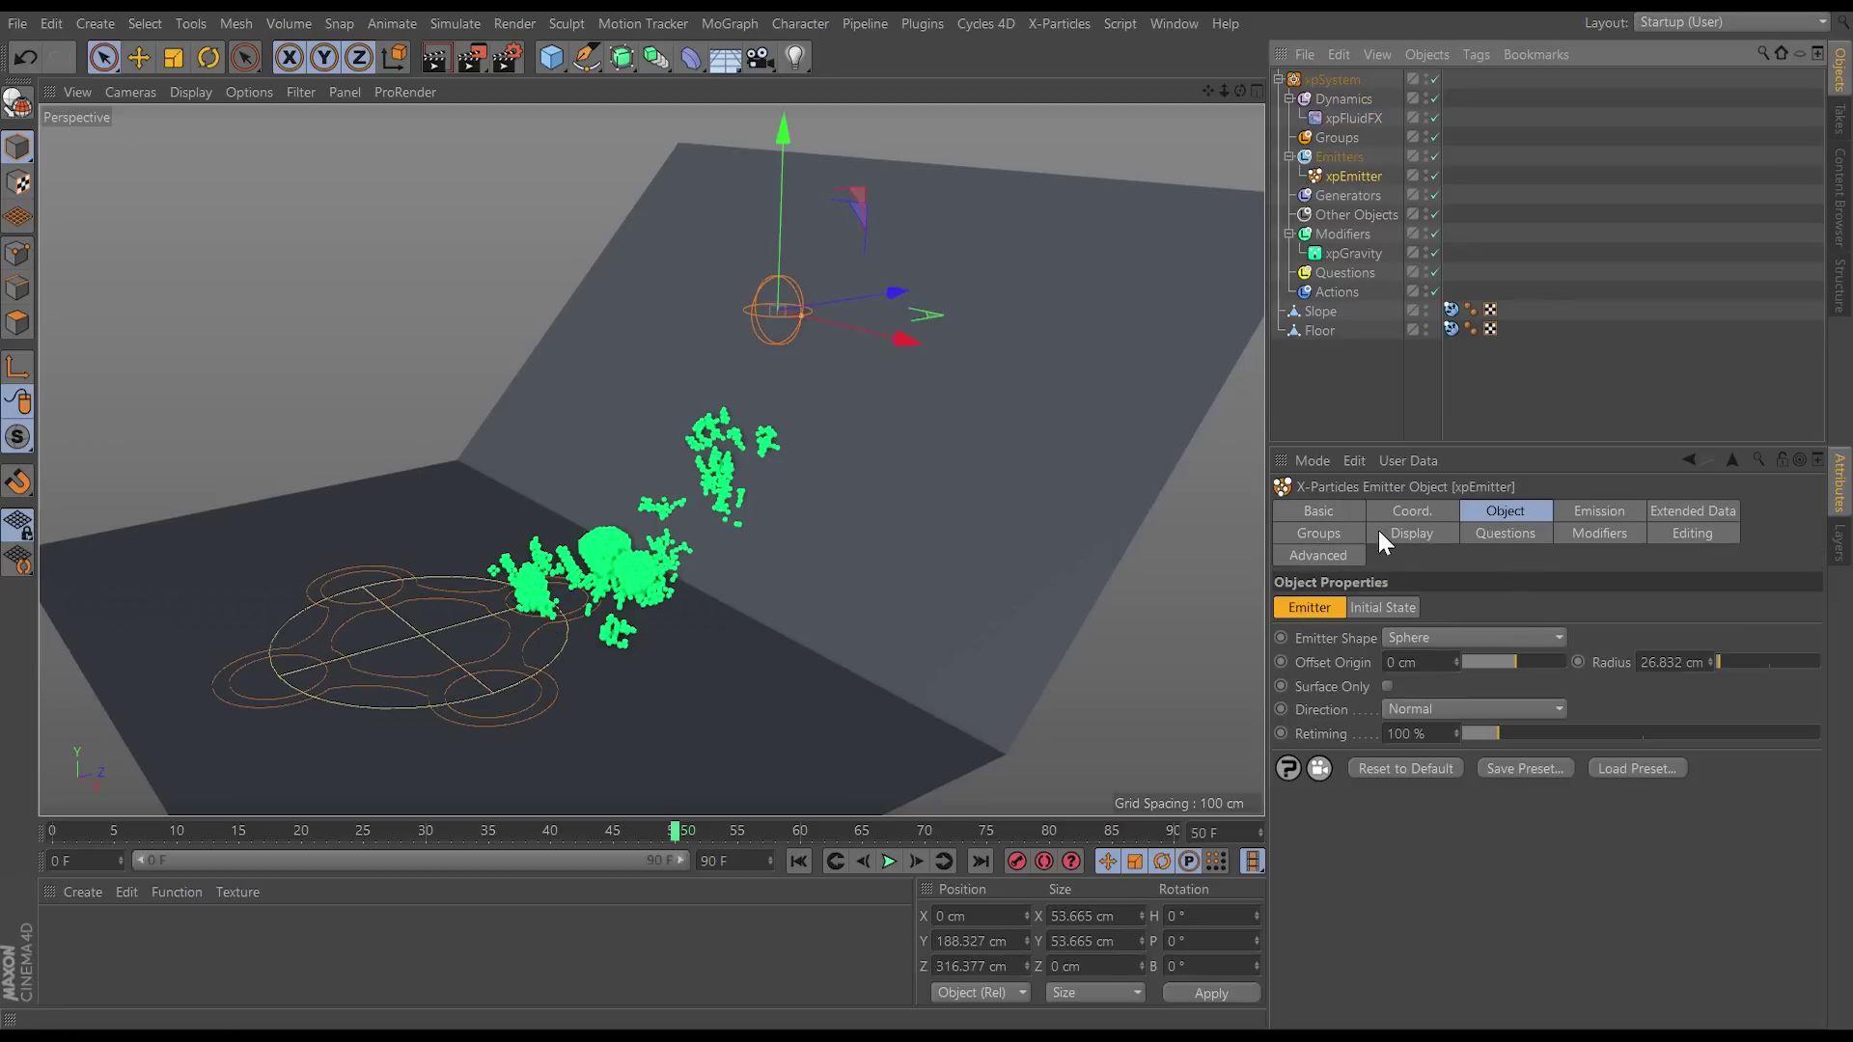
pyautogui.click(1409, 534)
pyautogui.click(1384, 606)
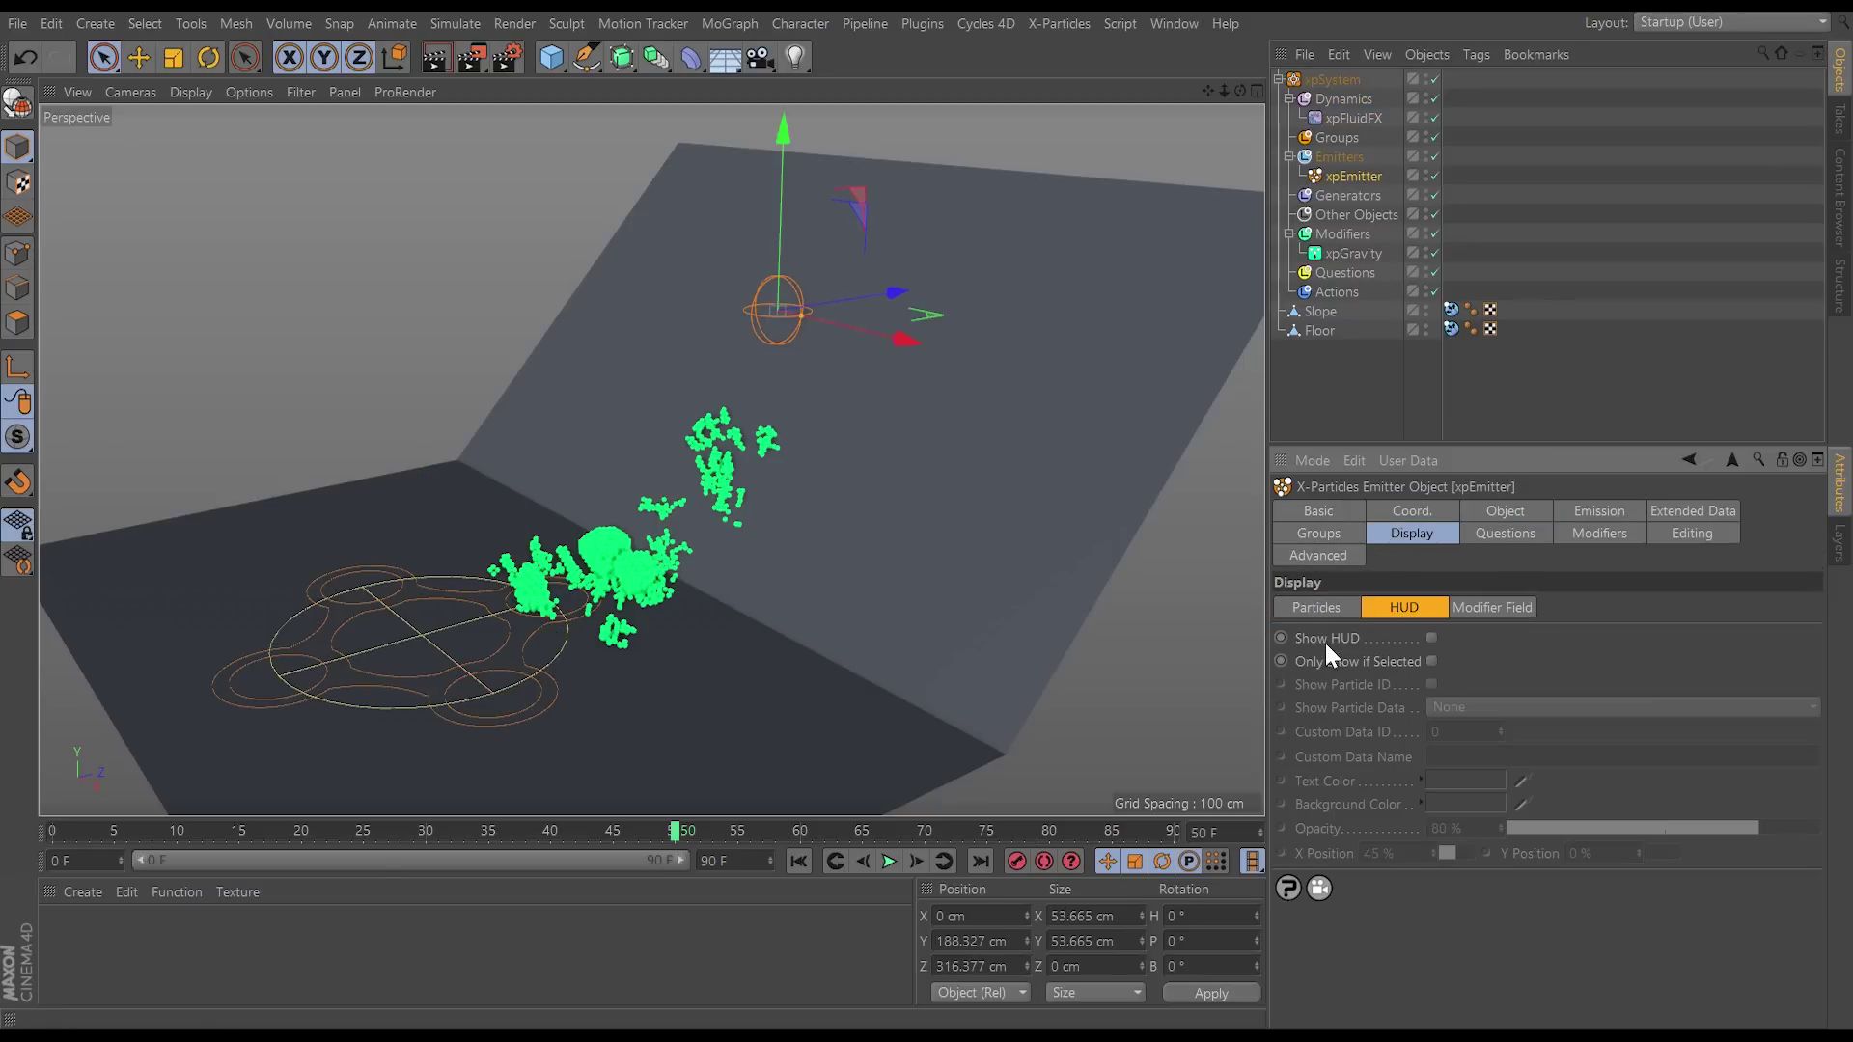
pyautogui.click(1430, 638)
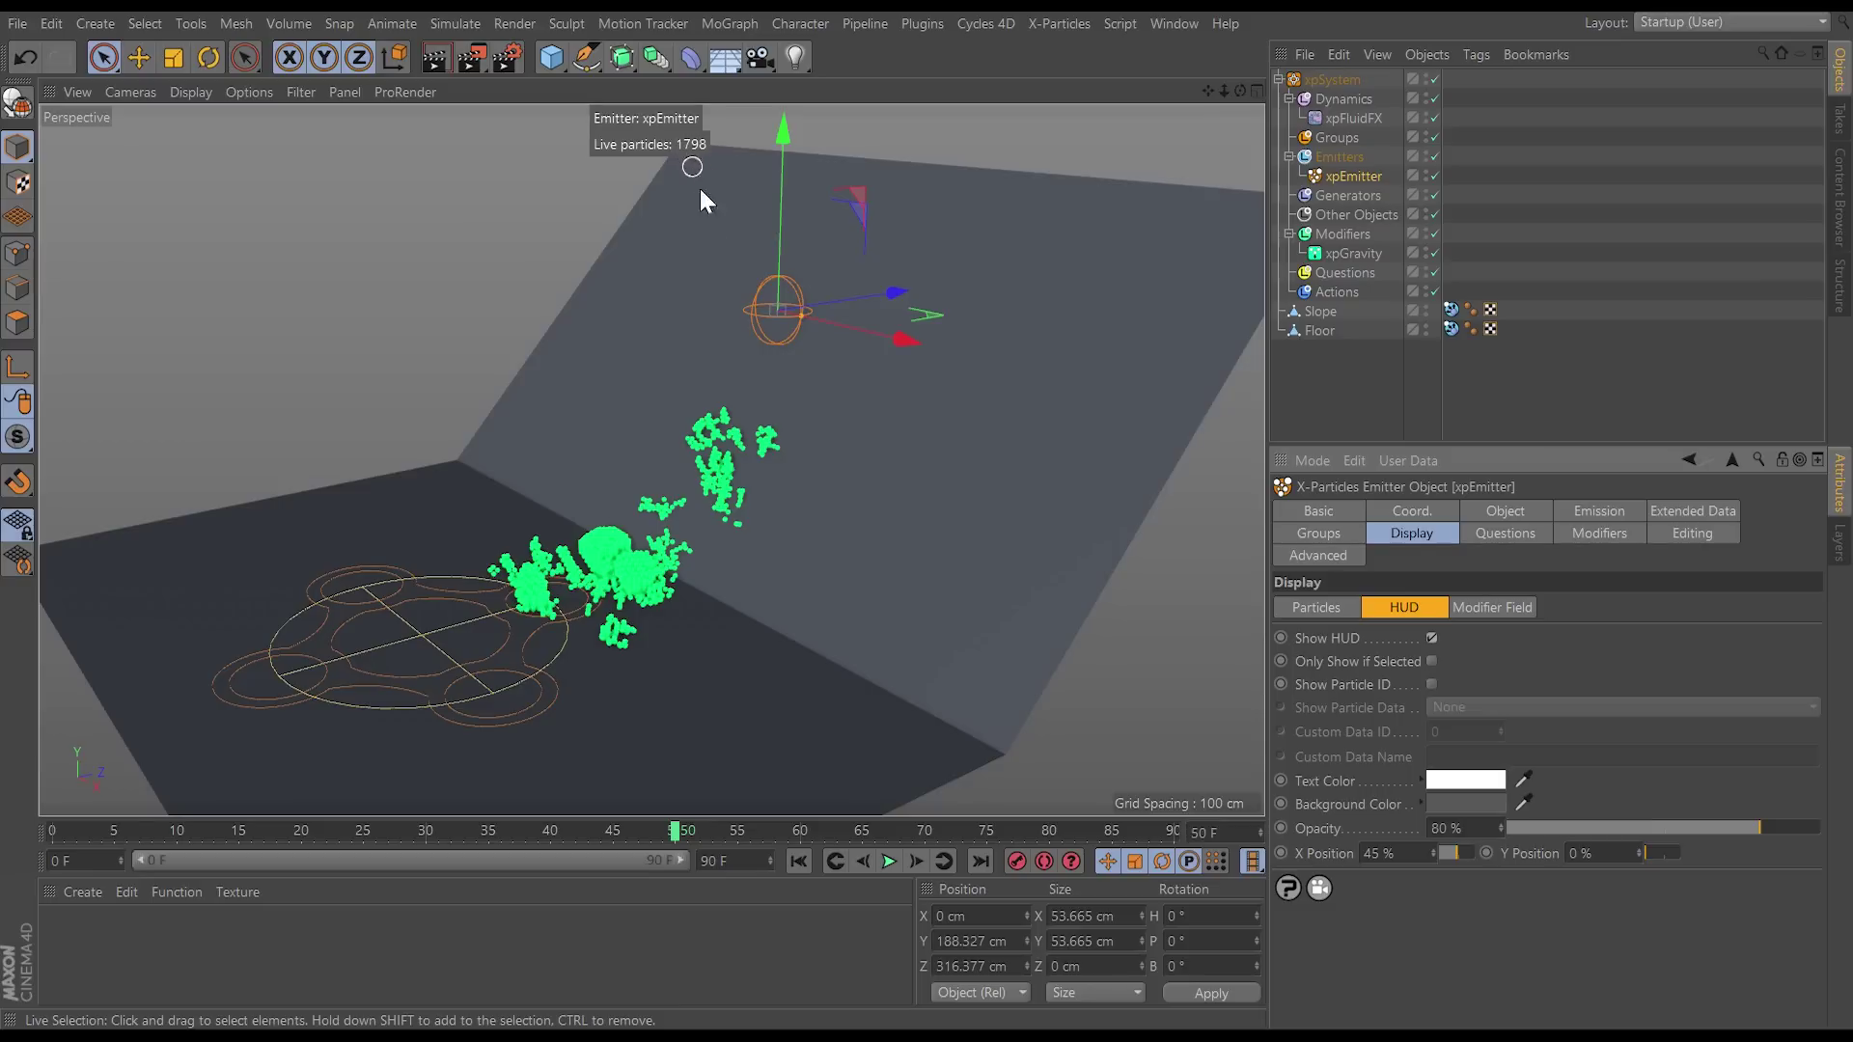
pyautogui.click(1430, 638)
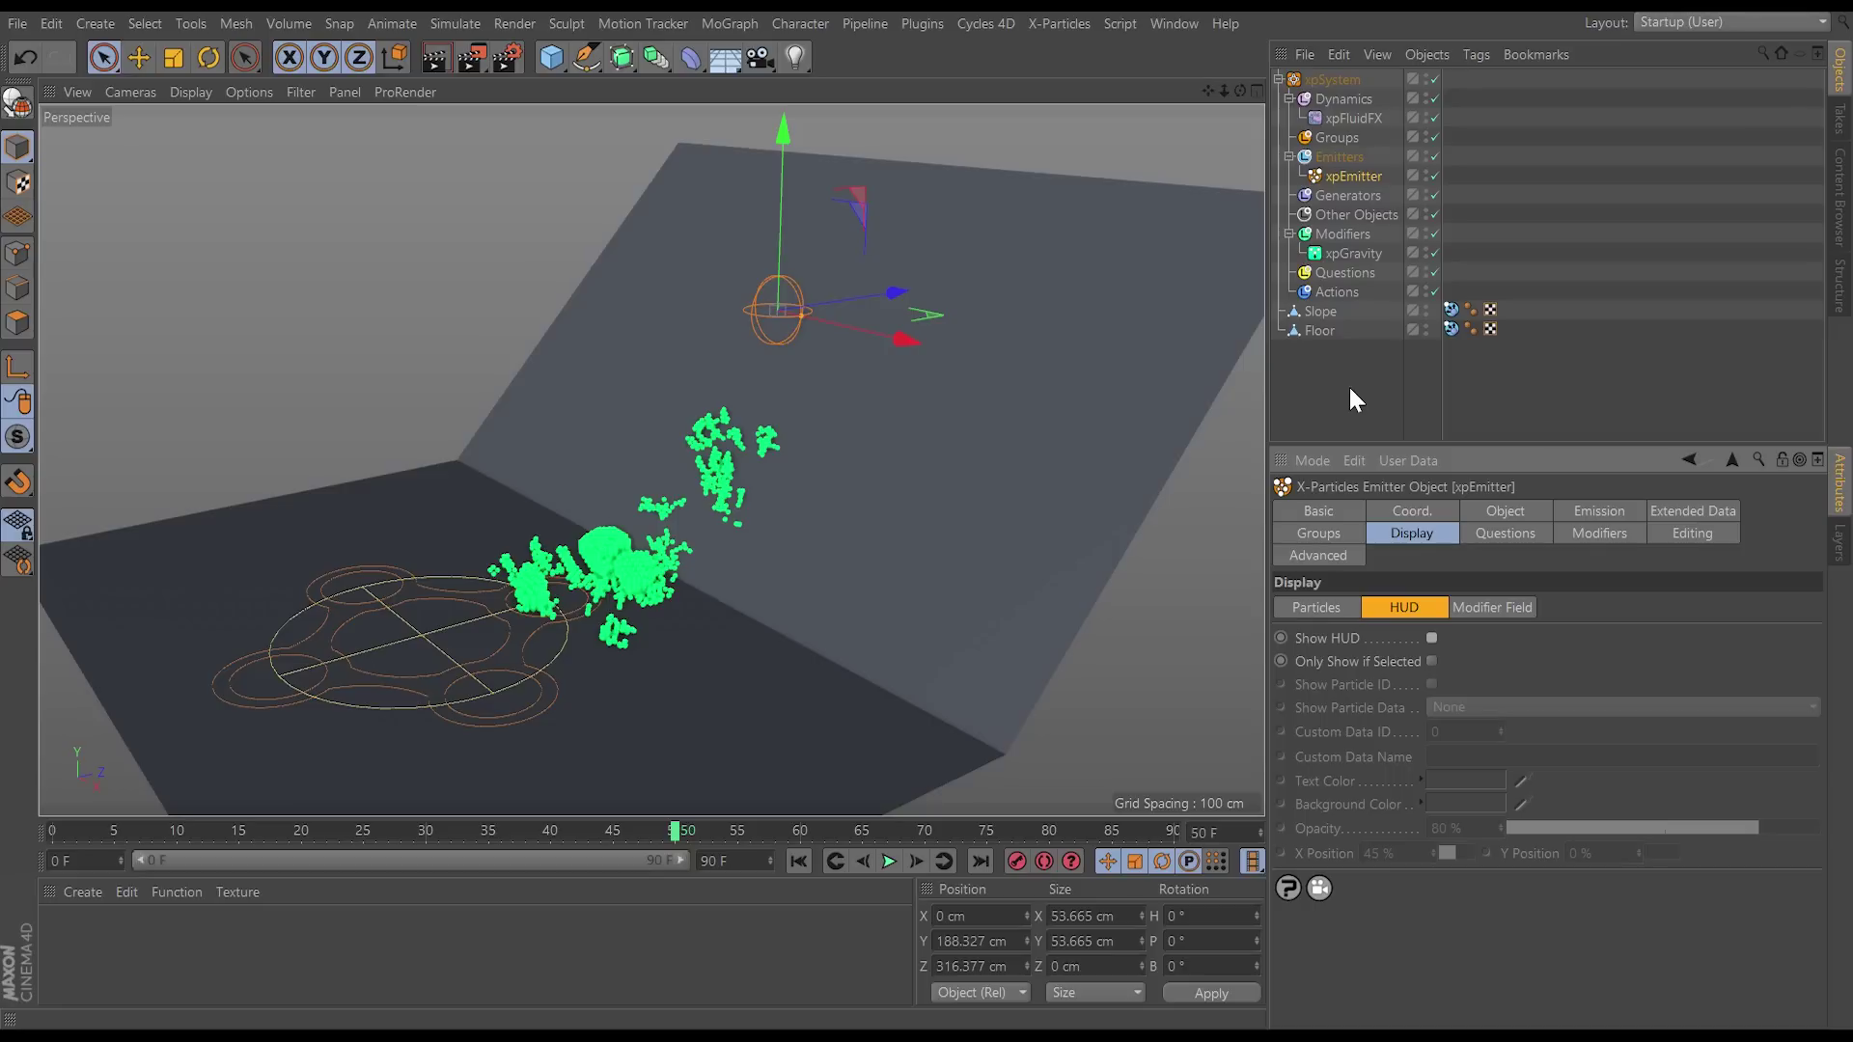
# Step: Add an xpOVDBMesher generator to the X-Particles system and assign xpEmitter as its source
pyautogui.click(1346, 195)
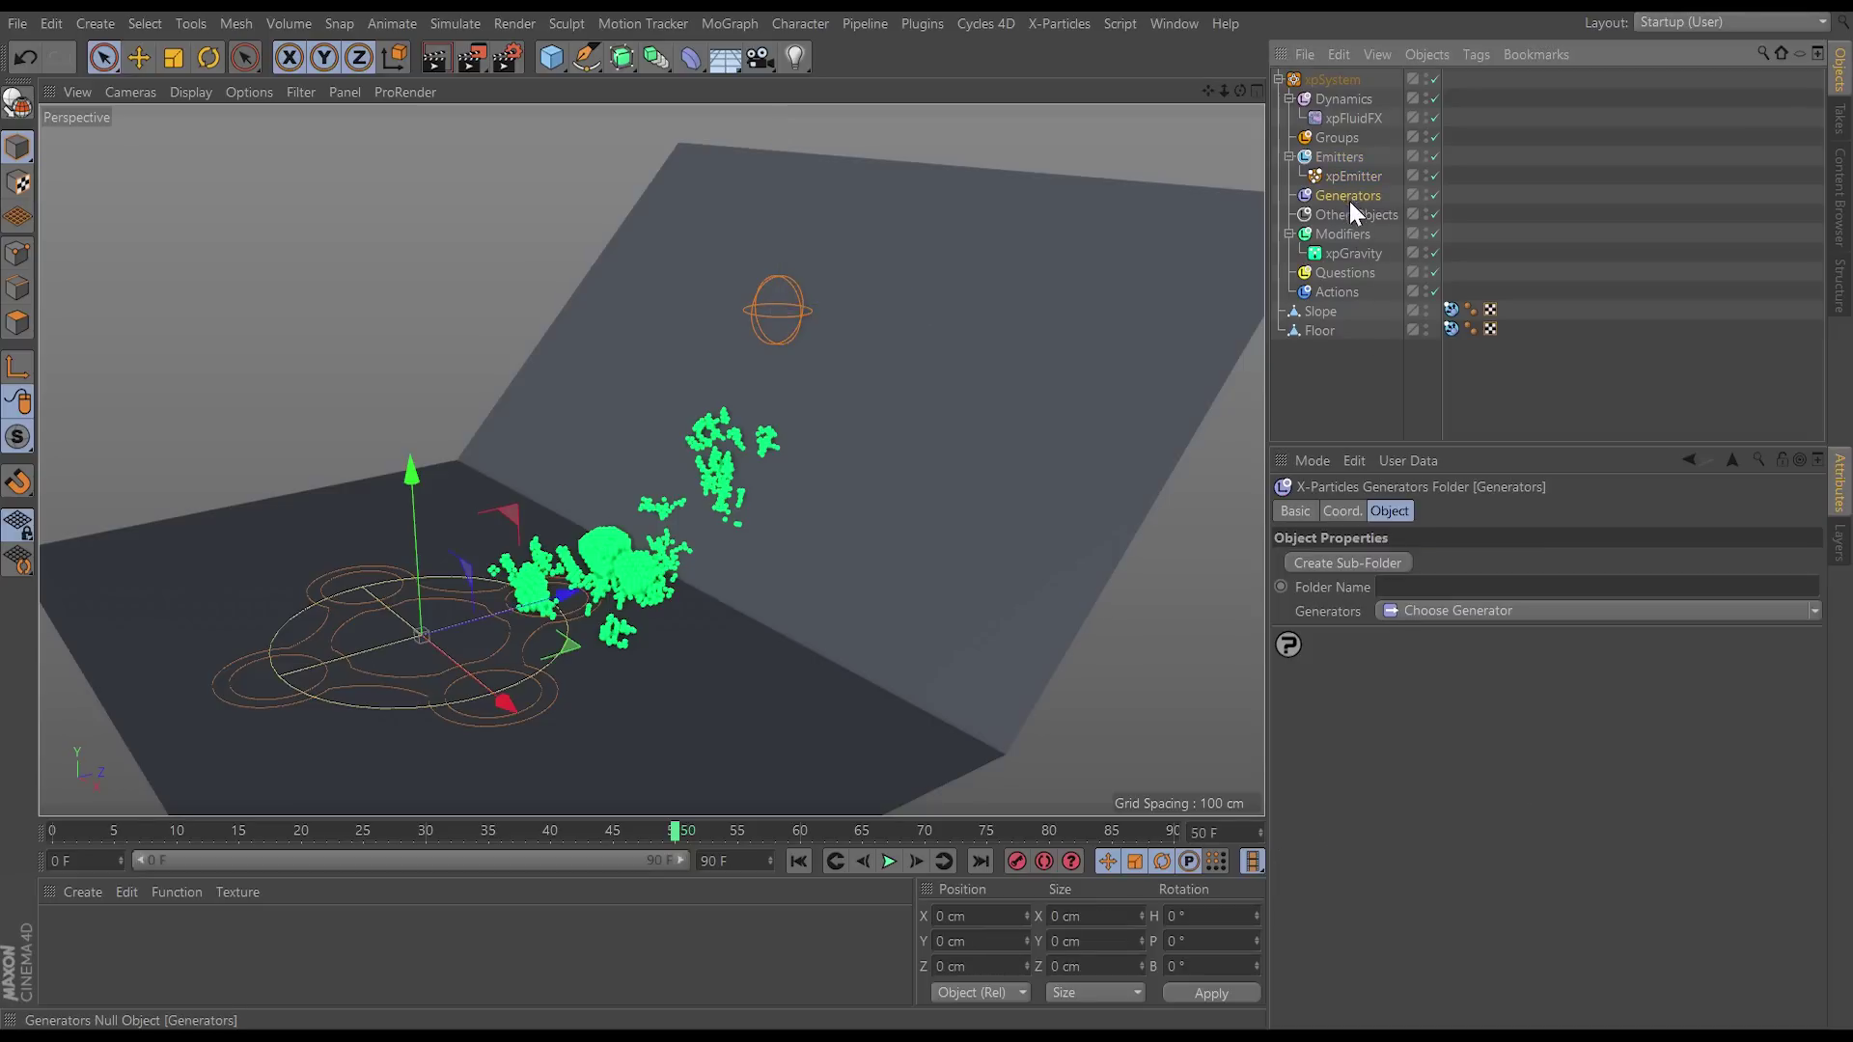
pyautogui.click(1814, 614)
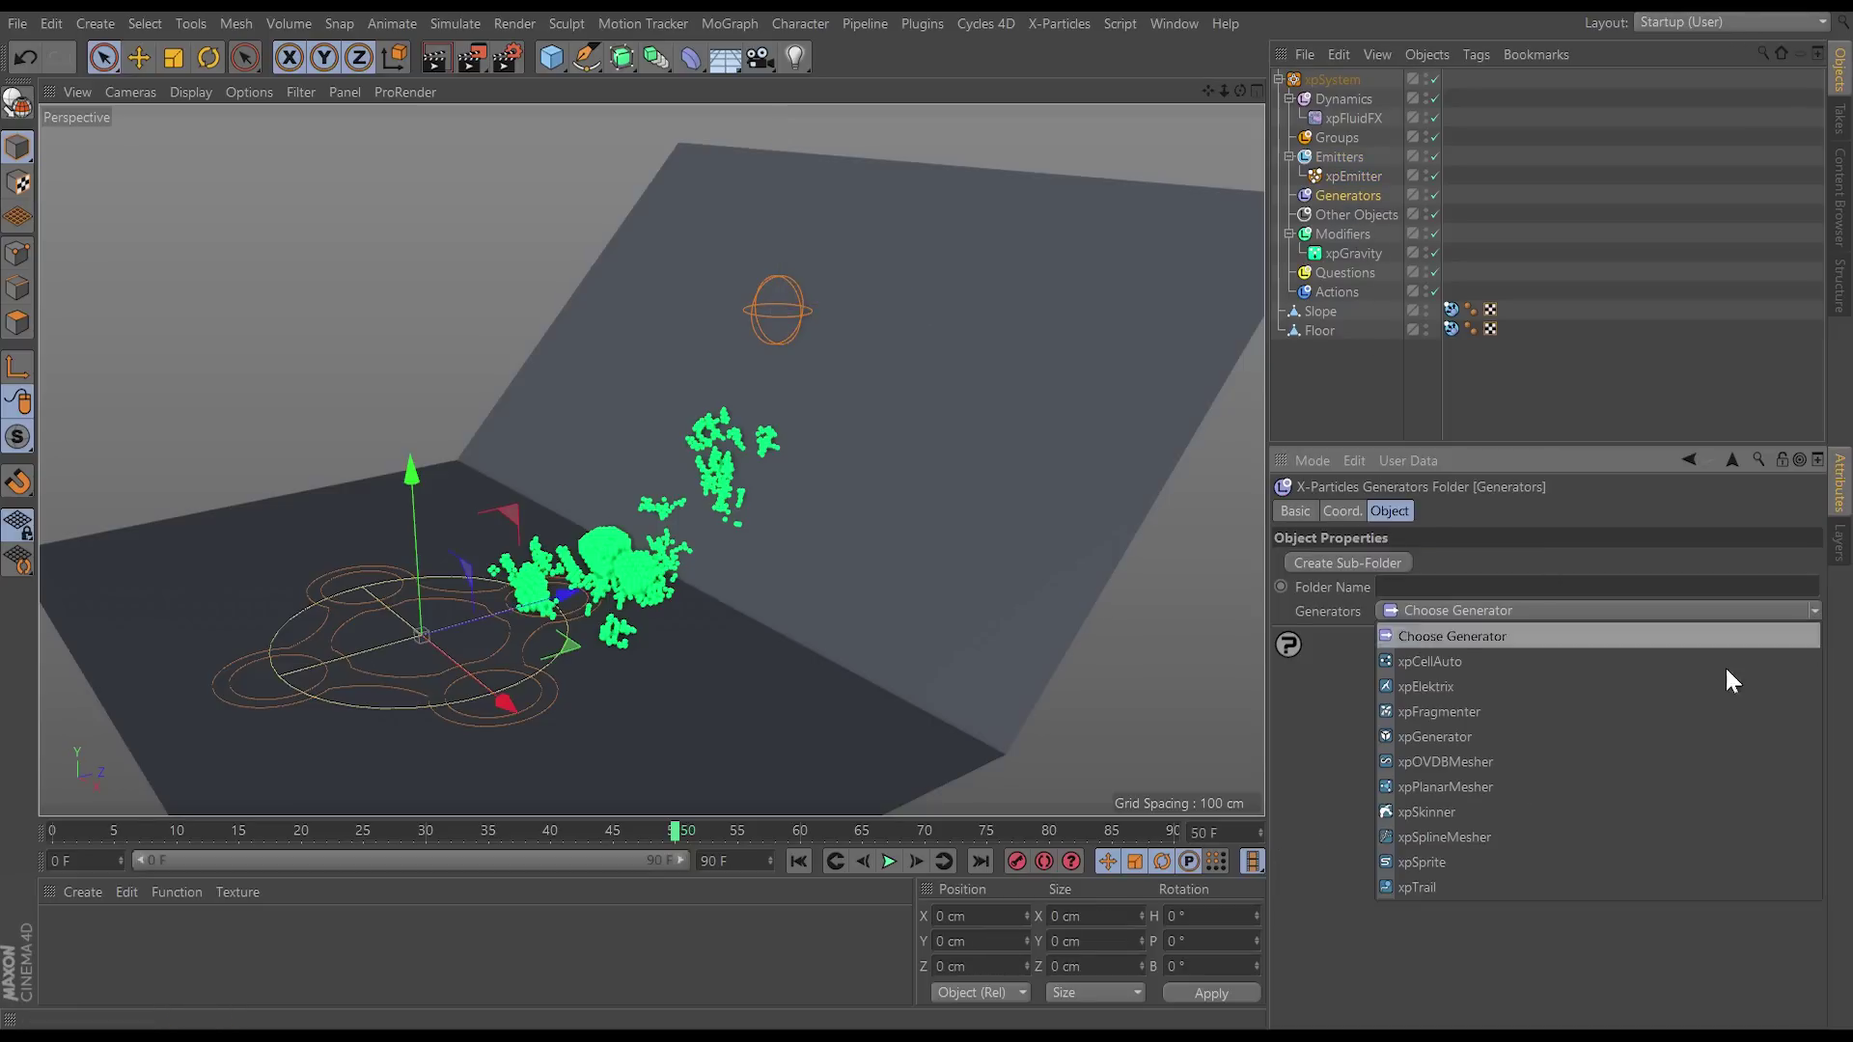
pyautogui.click(1453, 760)
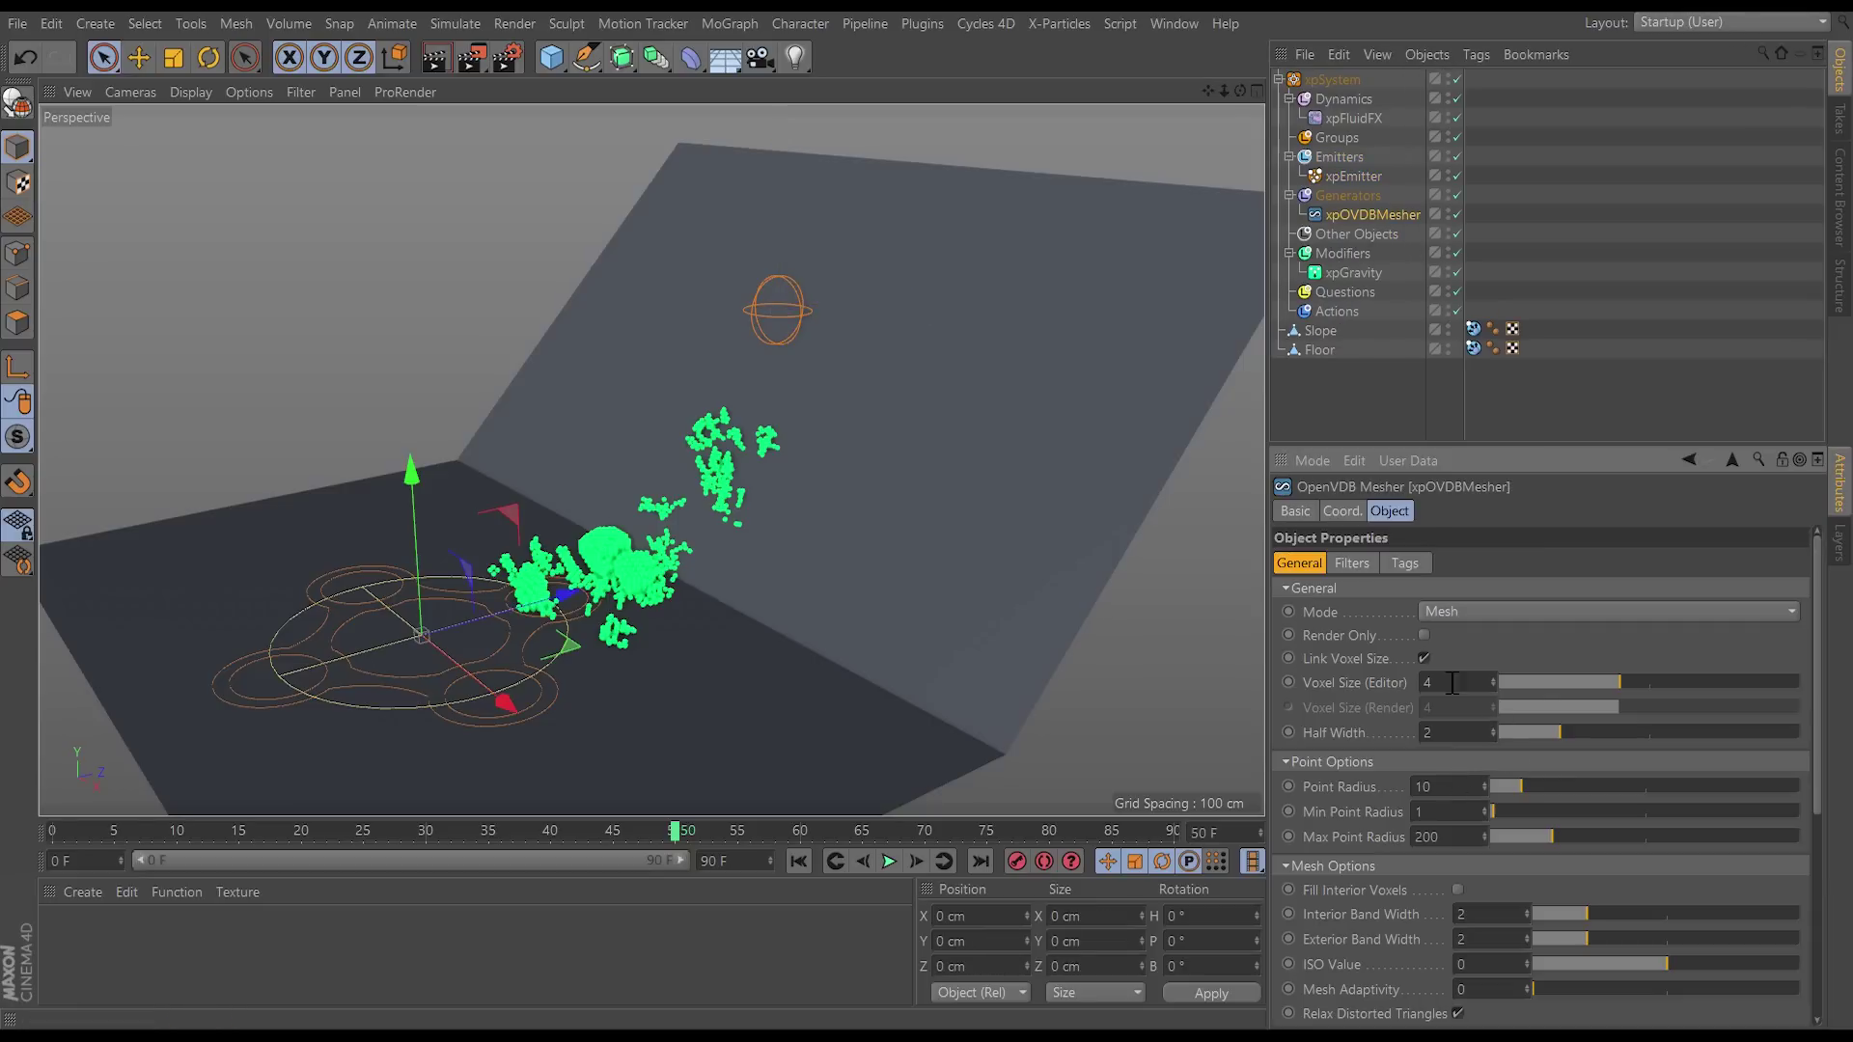
pyautogui.moveTo(1619, 444); pyautogui.dragTo(1605, 275)
pyautogui.moveTo(1347, 178); pyautogui.dragTo(1380, 983)
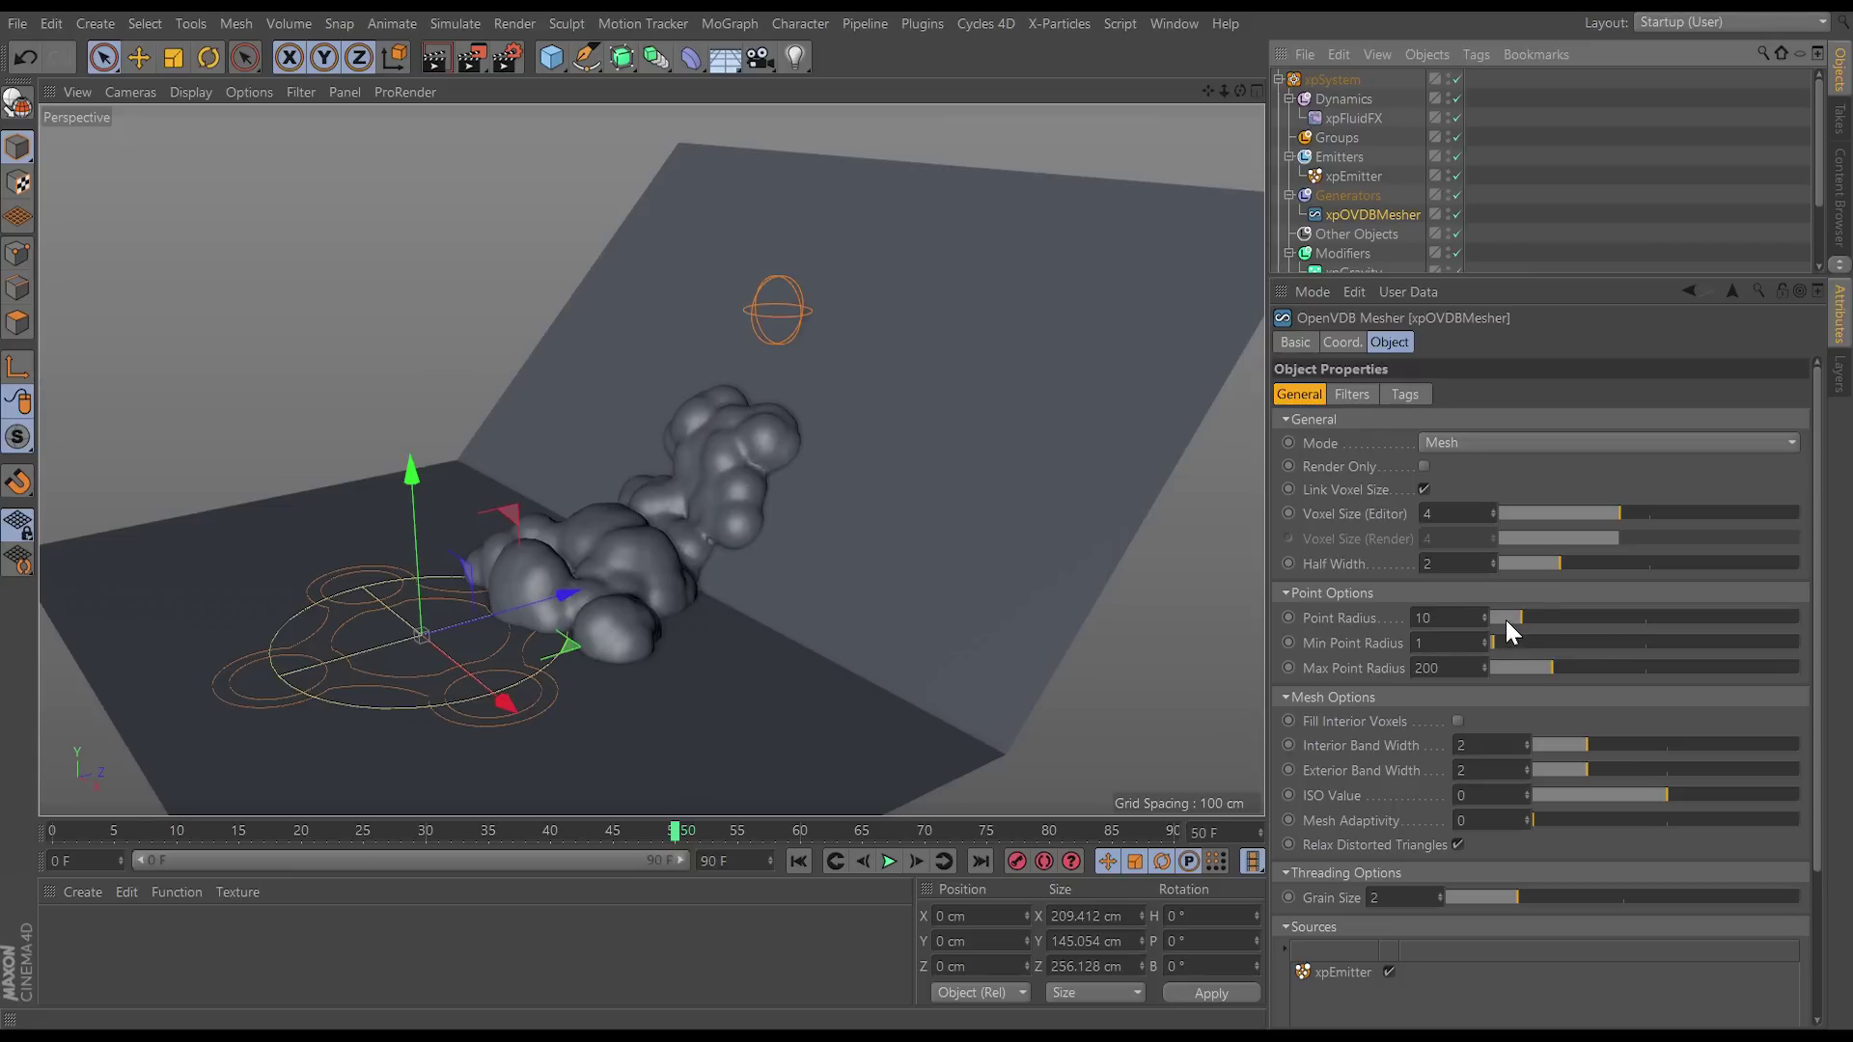
# Step: Reduce the xpOVDBMesher's point radius to 1 and set its editor voxel size to 2
pyautogui.moveTo(1518, 620); pyautogui.dragTo(1498, 622)
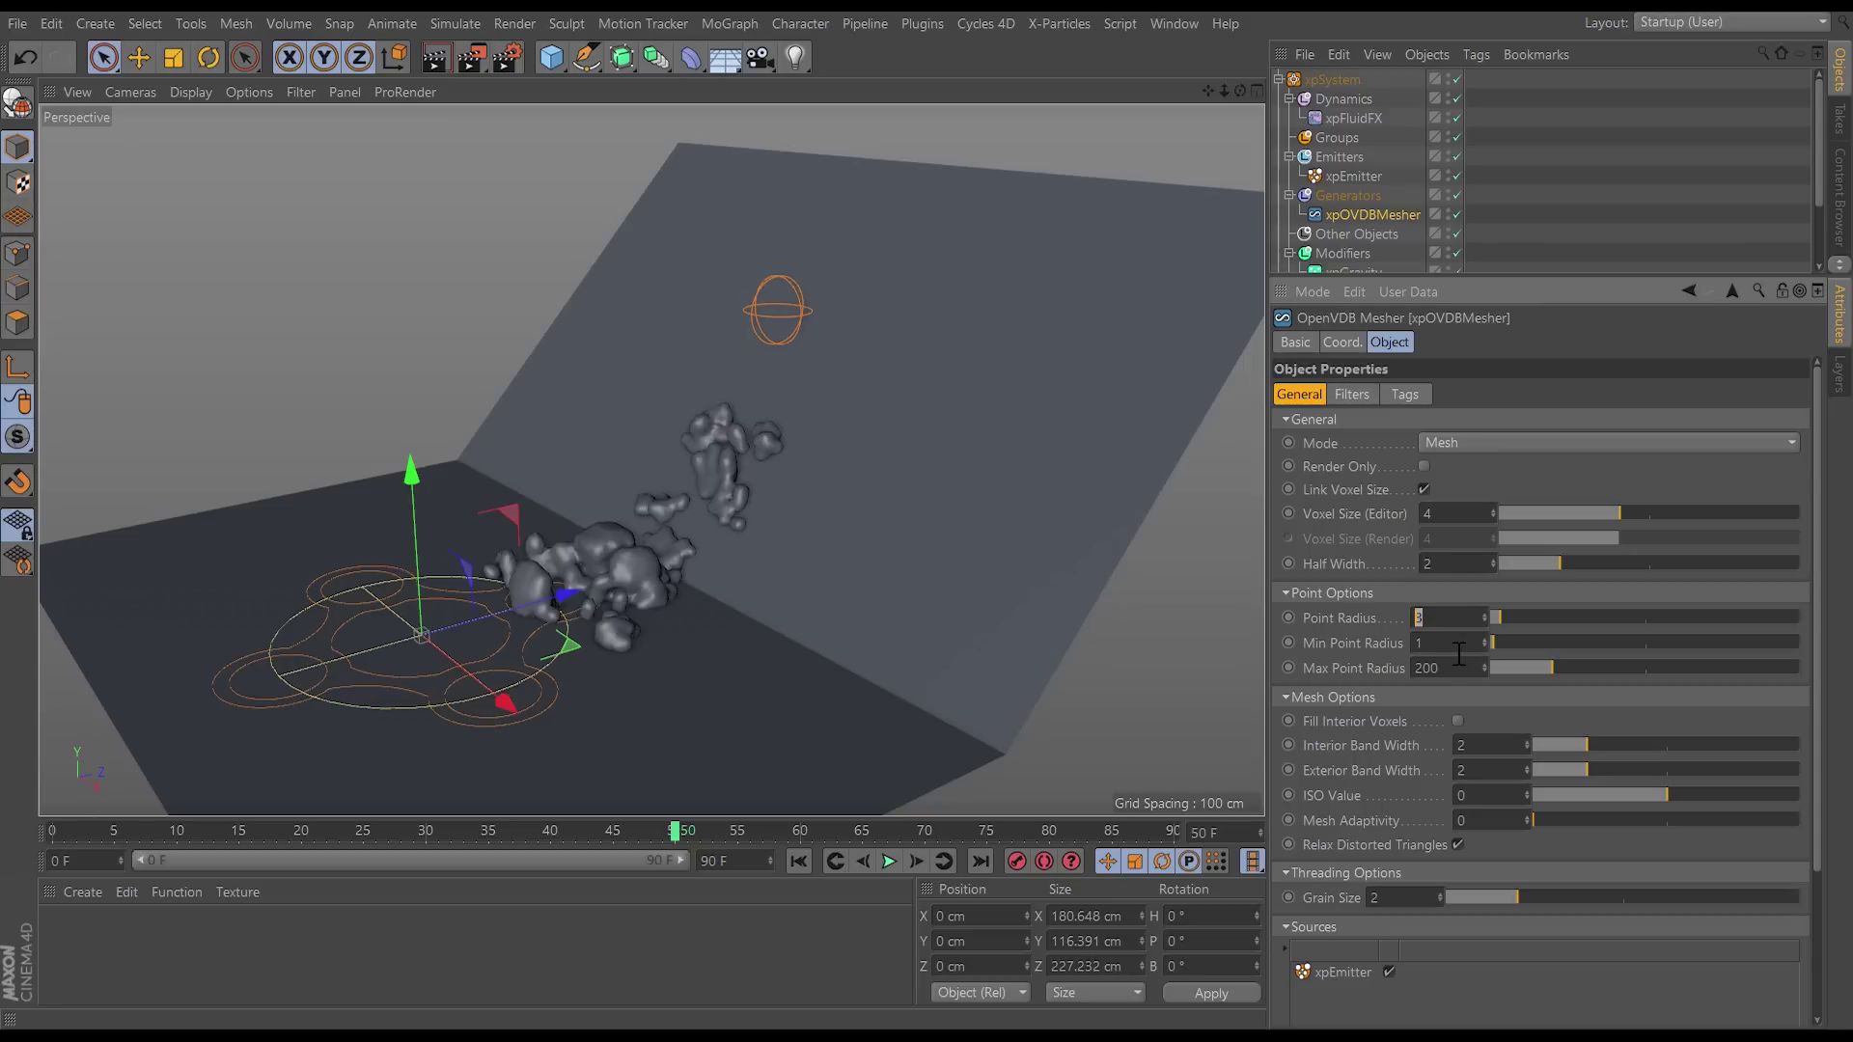
pyautogui.write('2')
pyautogui.press('Return')
pyautogui.click(1417, 625)
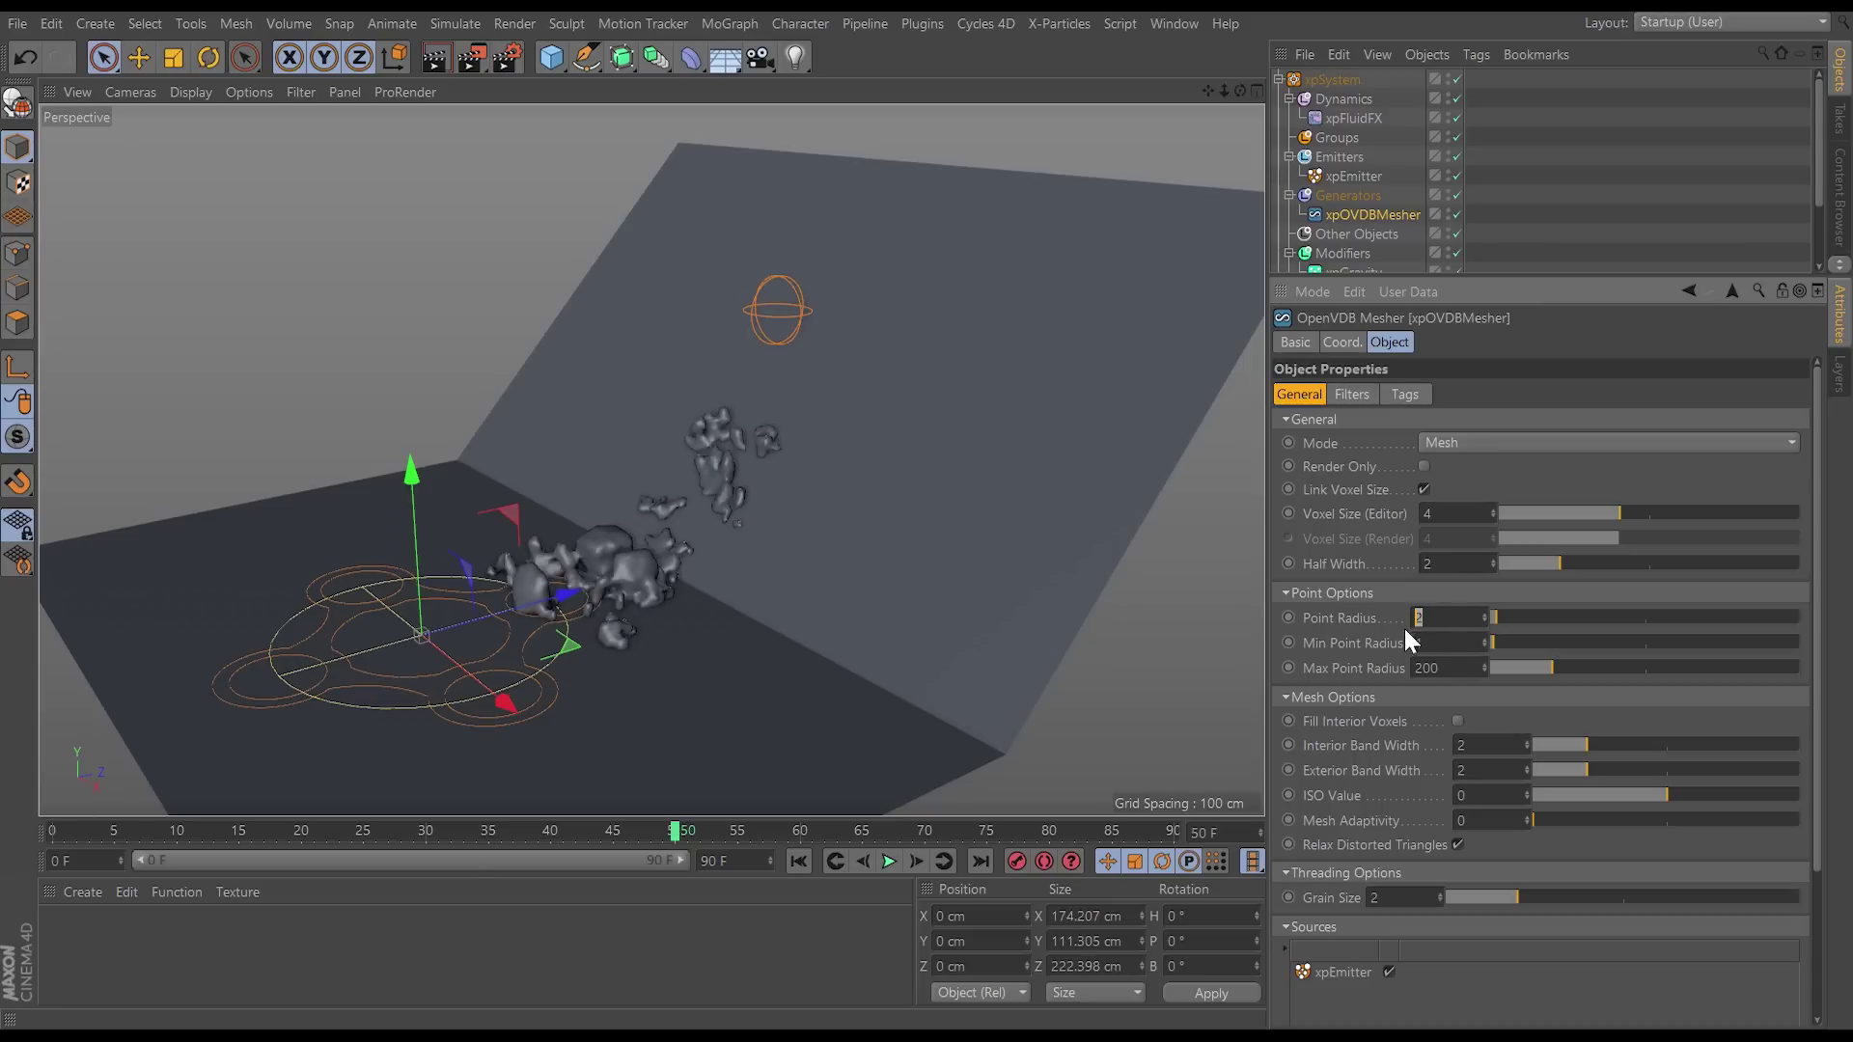
pyautogui.write('1')
pyautogui.press('Return')
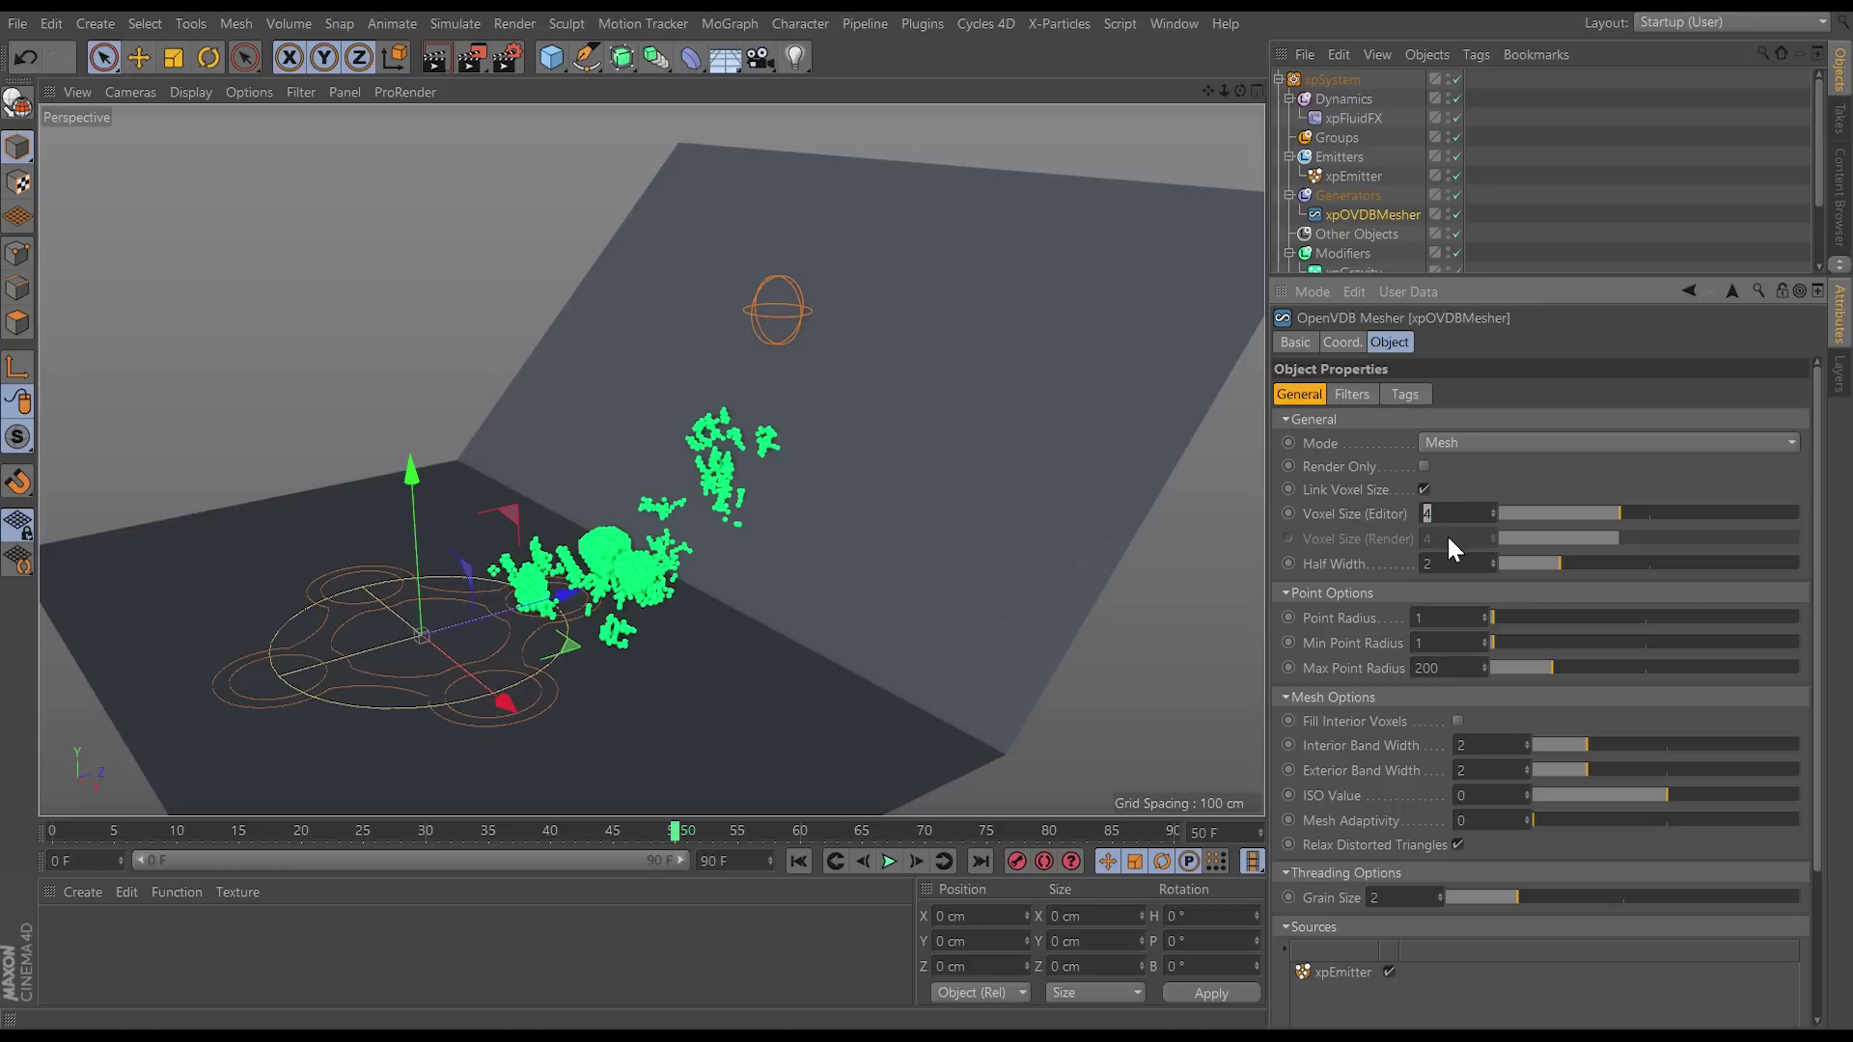
pyautogui.write('2')
pyautogui.press('Return')
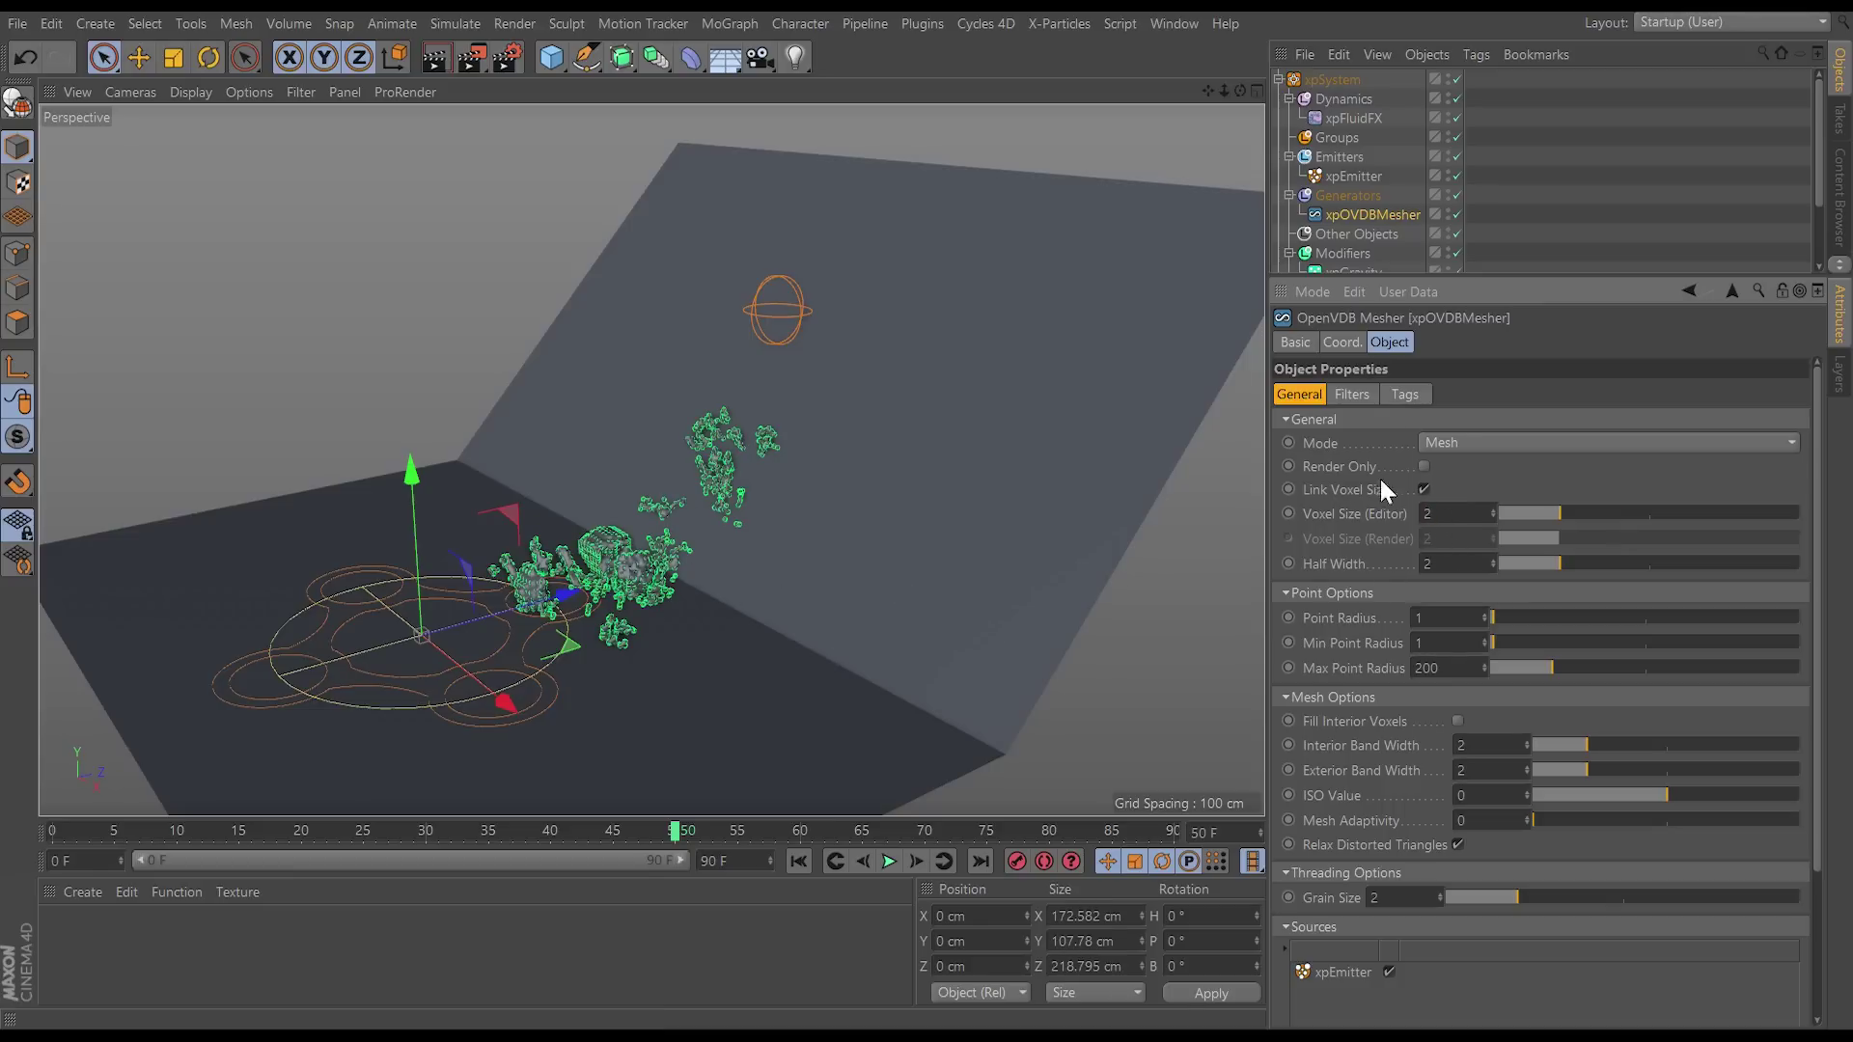
# Step: Hide the xpEmitter's particles in the viewport and set the mesher's point radius to 2
pyautogui.click(1447, 173)
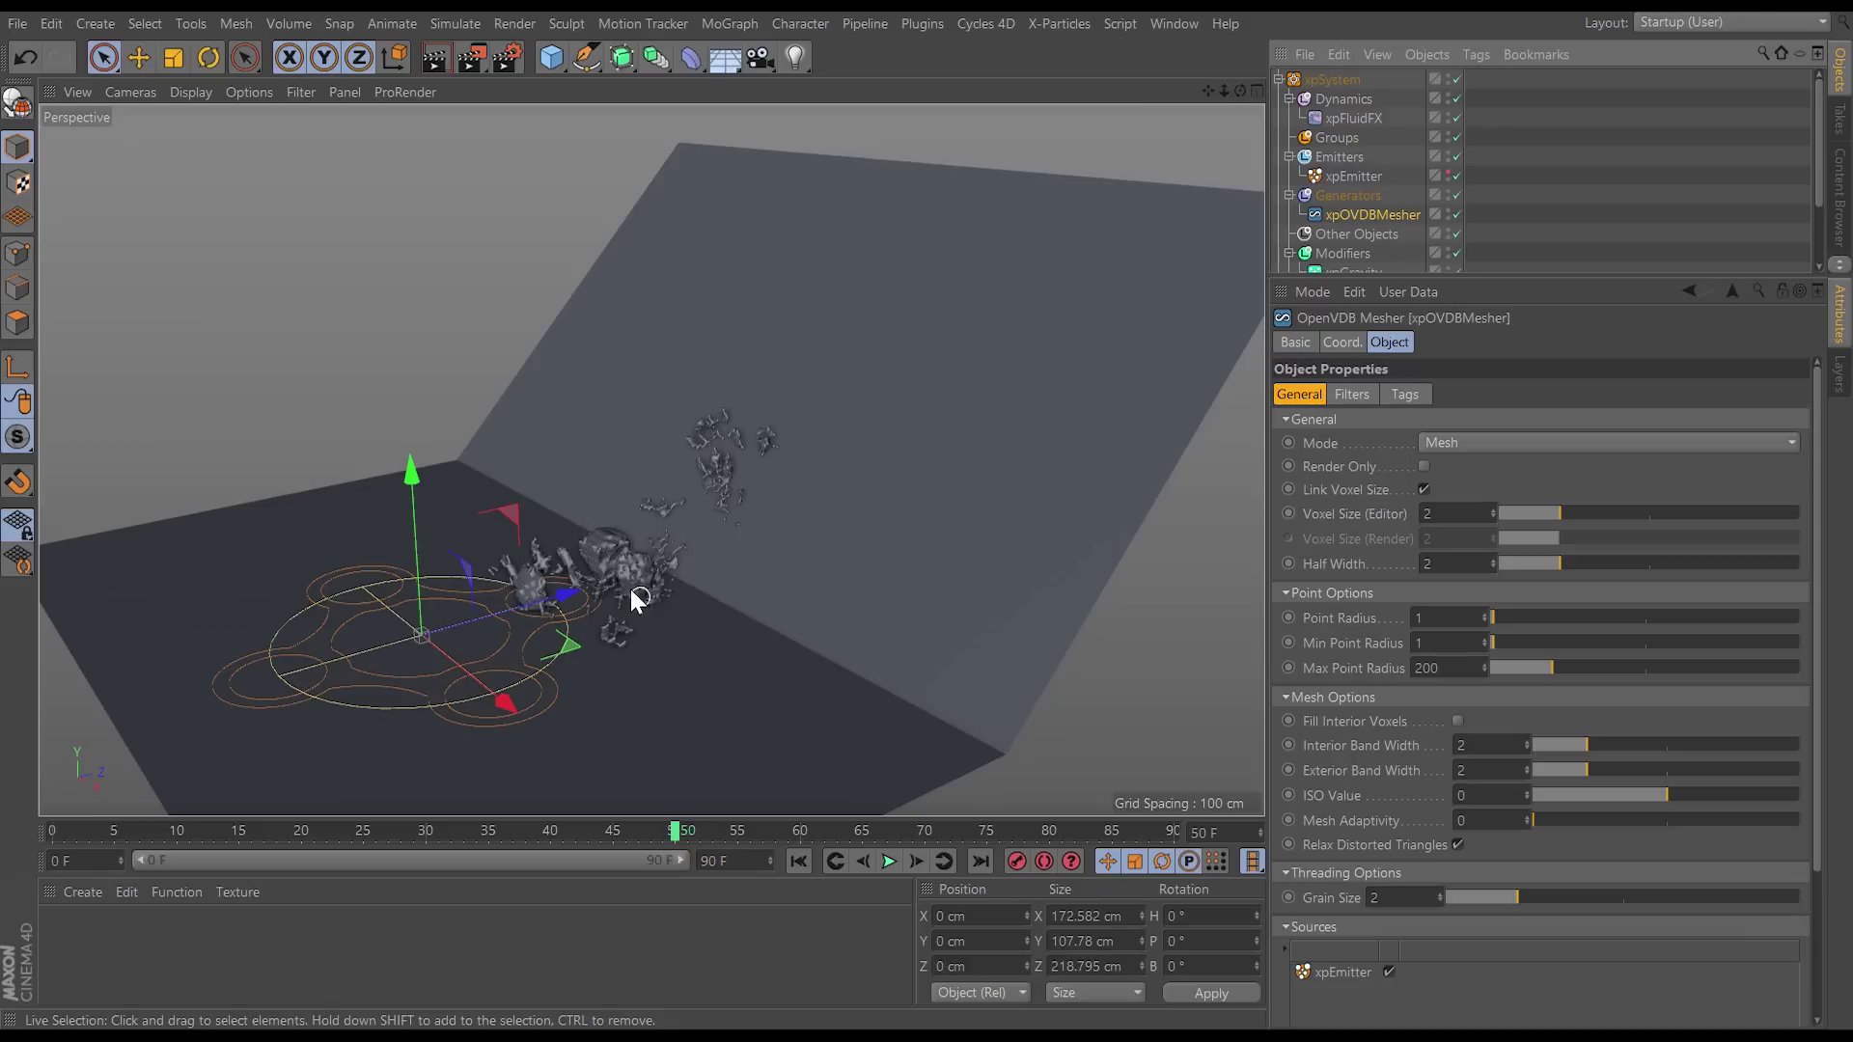
pyautogui.click(1419, 618)
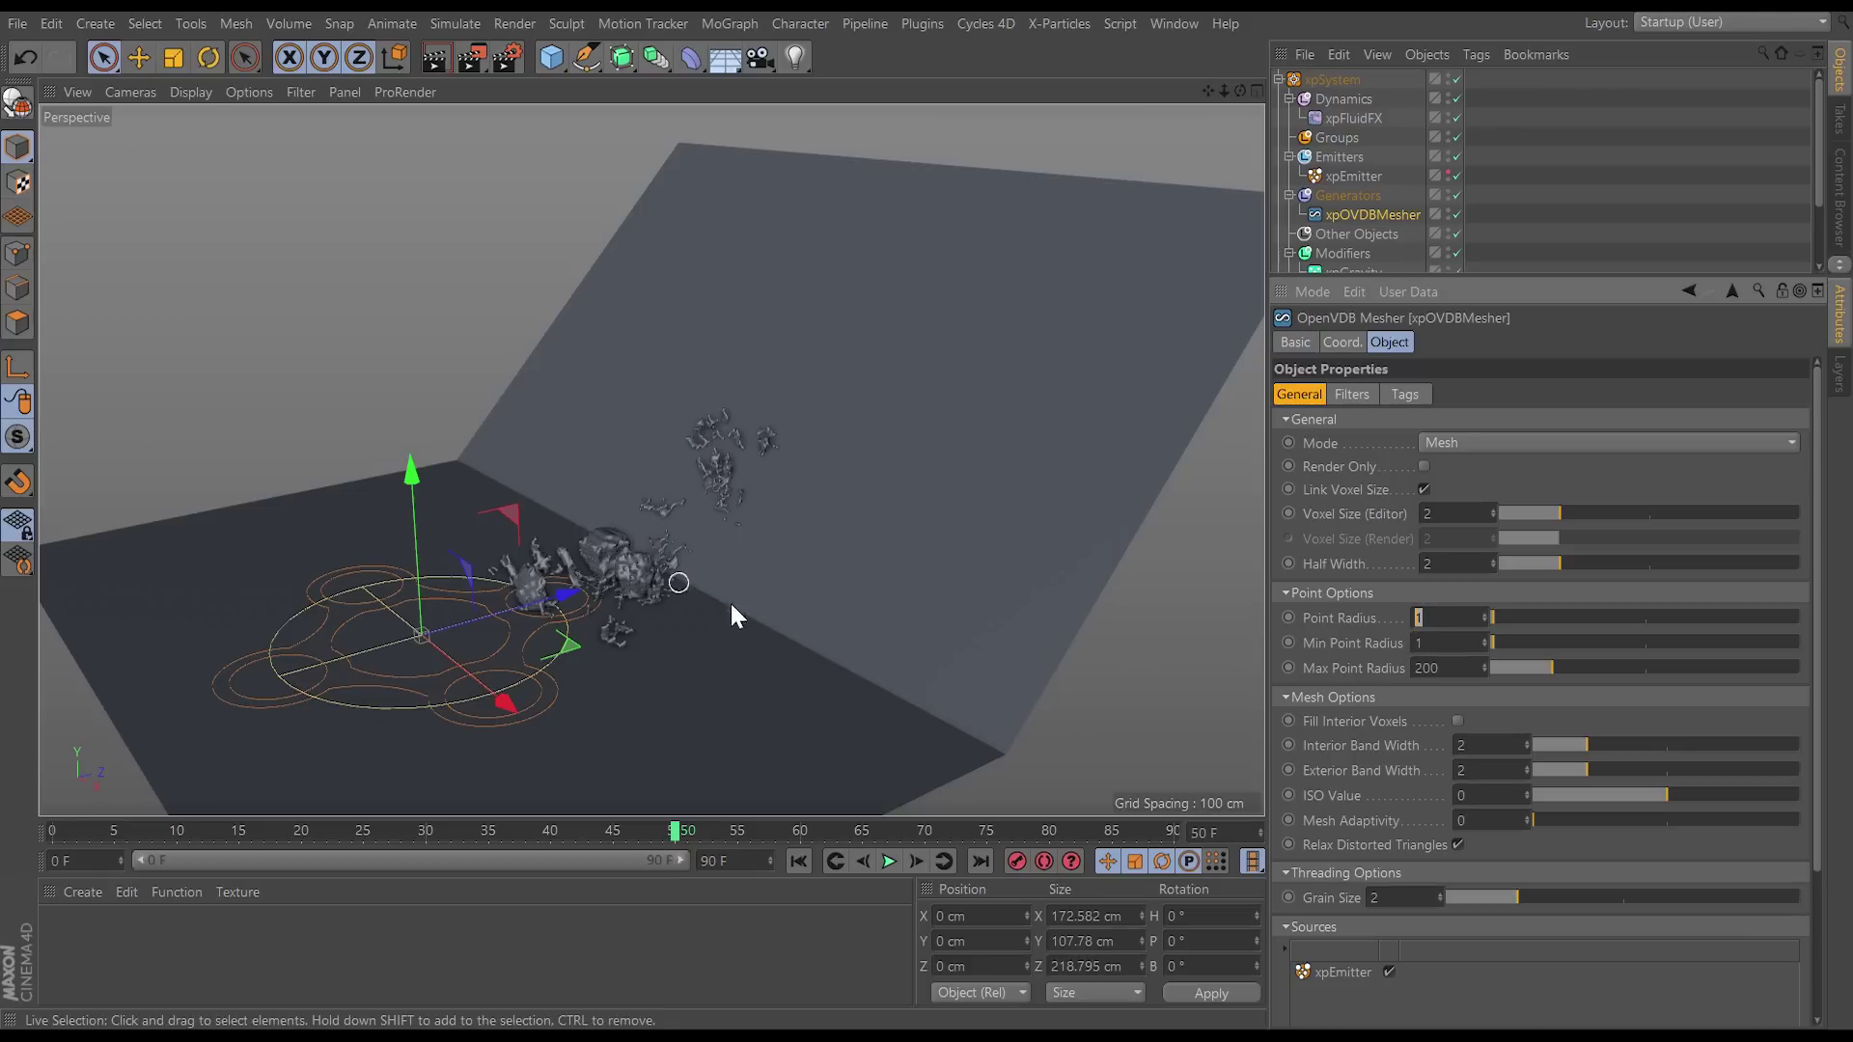
pyautogui.write('2')
pyautogui.press('Return')
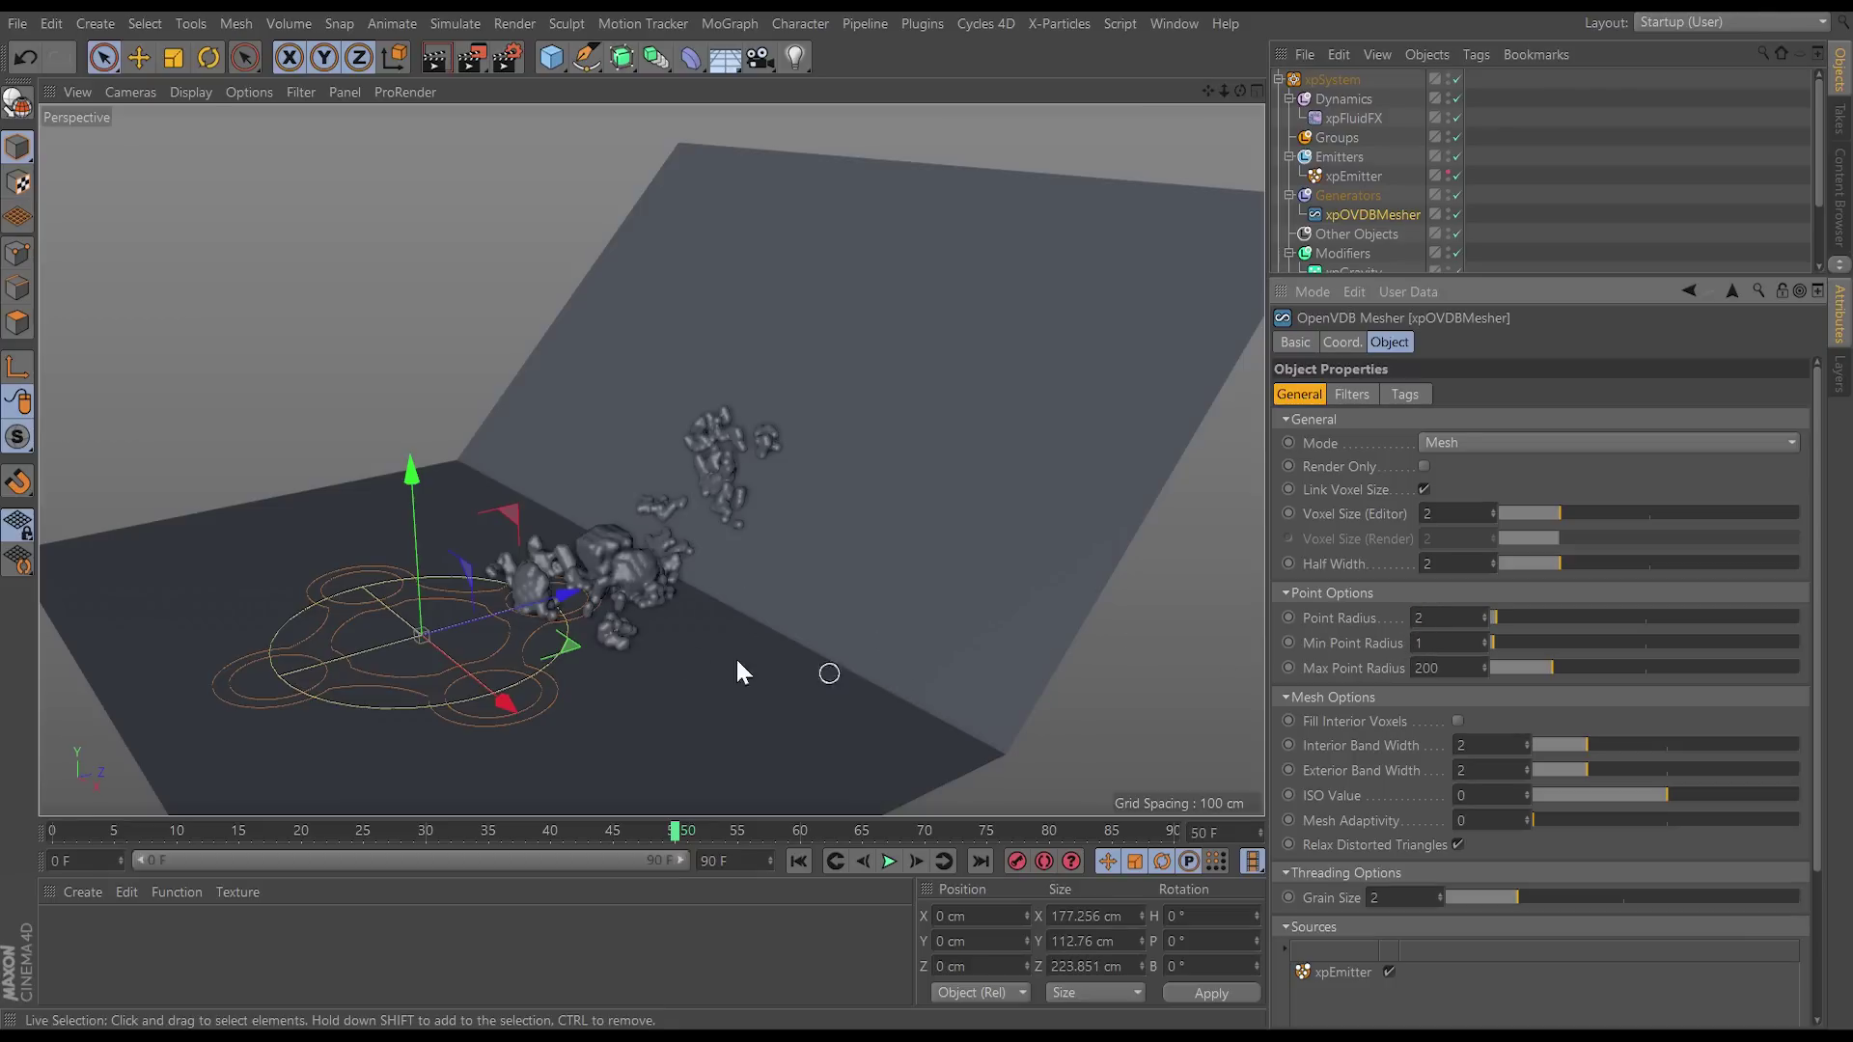
# Step: Enable filters on the xpOVDBMesher and add an Offset filter
pyautogui.click(1349, 395)
pyautogui.click(1375, 443)
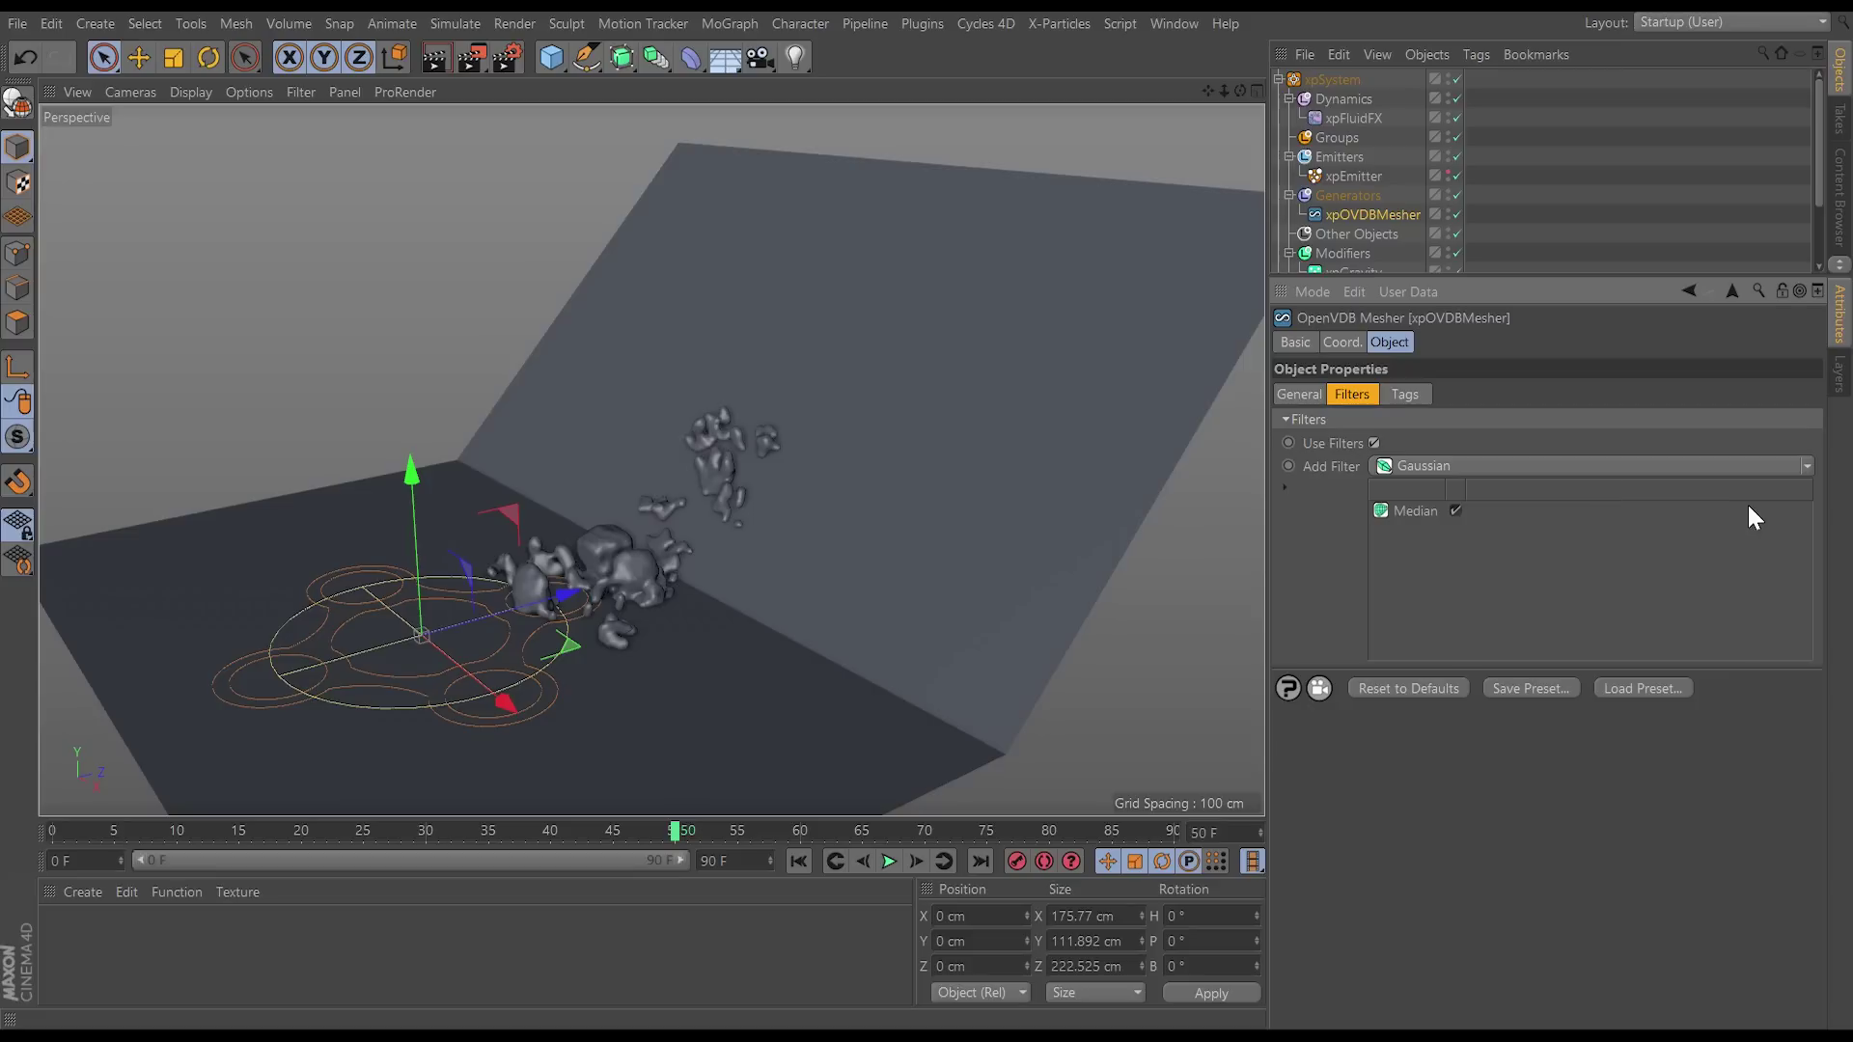
pyautogui.click(1805, 471)
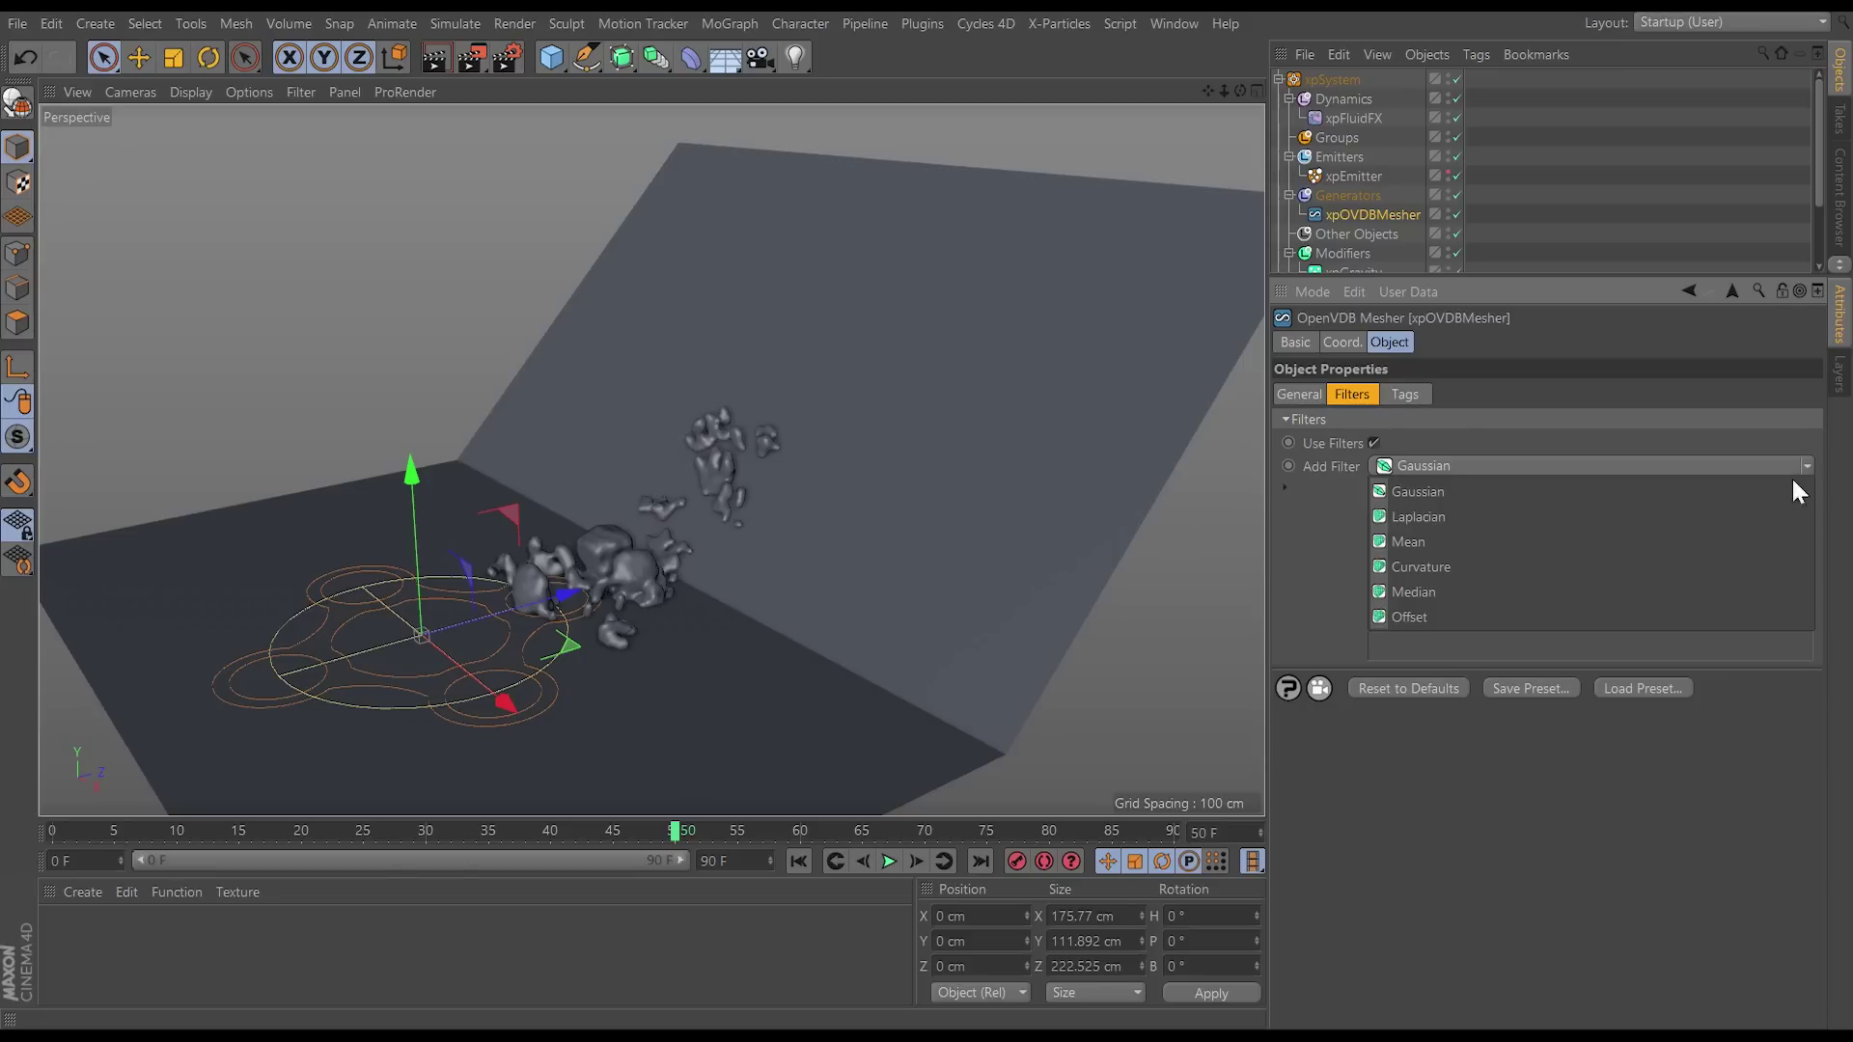
pyautogui.click(1388, 613)
# Step: Disable the mesher's Median filter and set the Offset filter's width to 2.2
pyautogui.click(1409, 533)
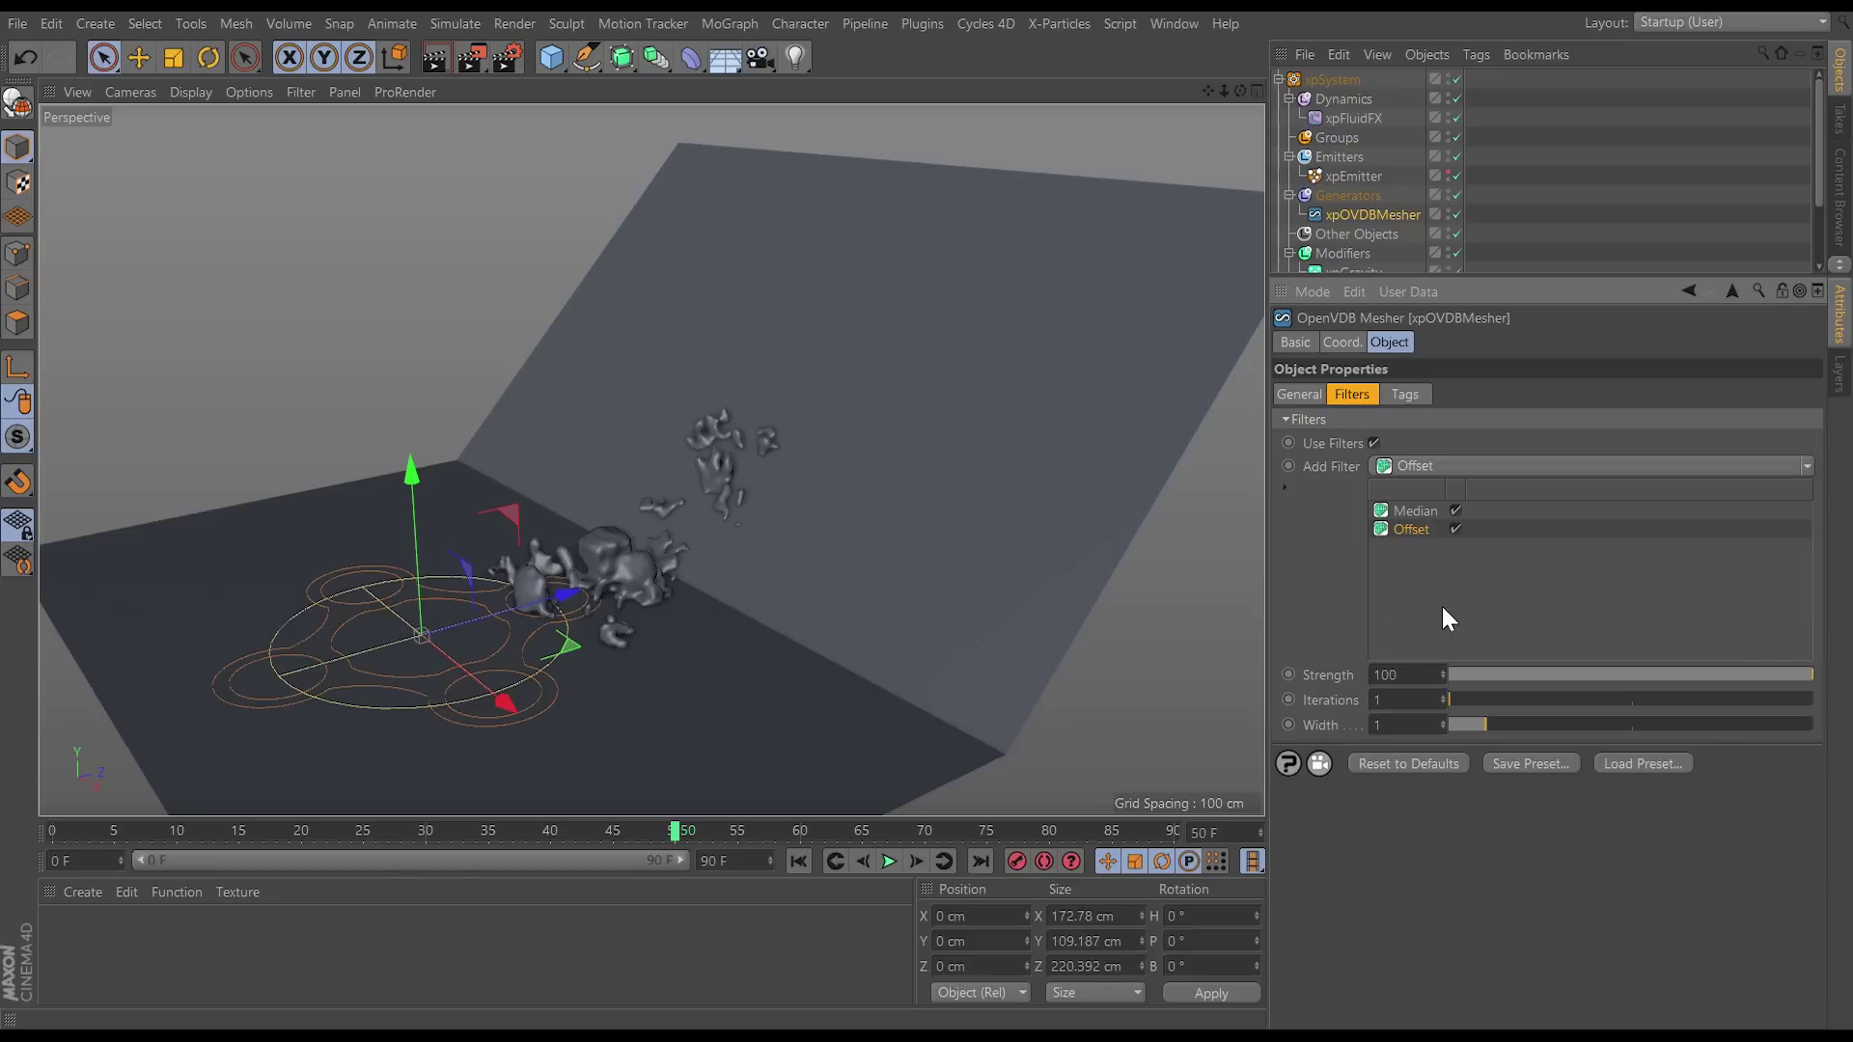
pyautogui.click(1455, 511)
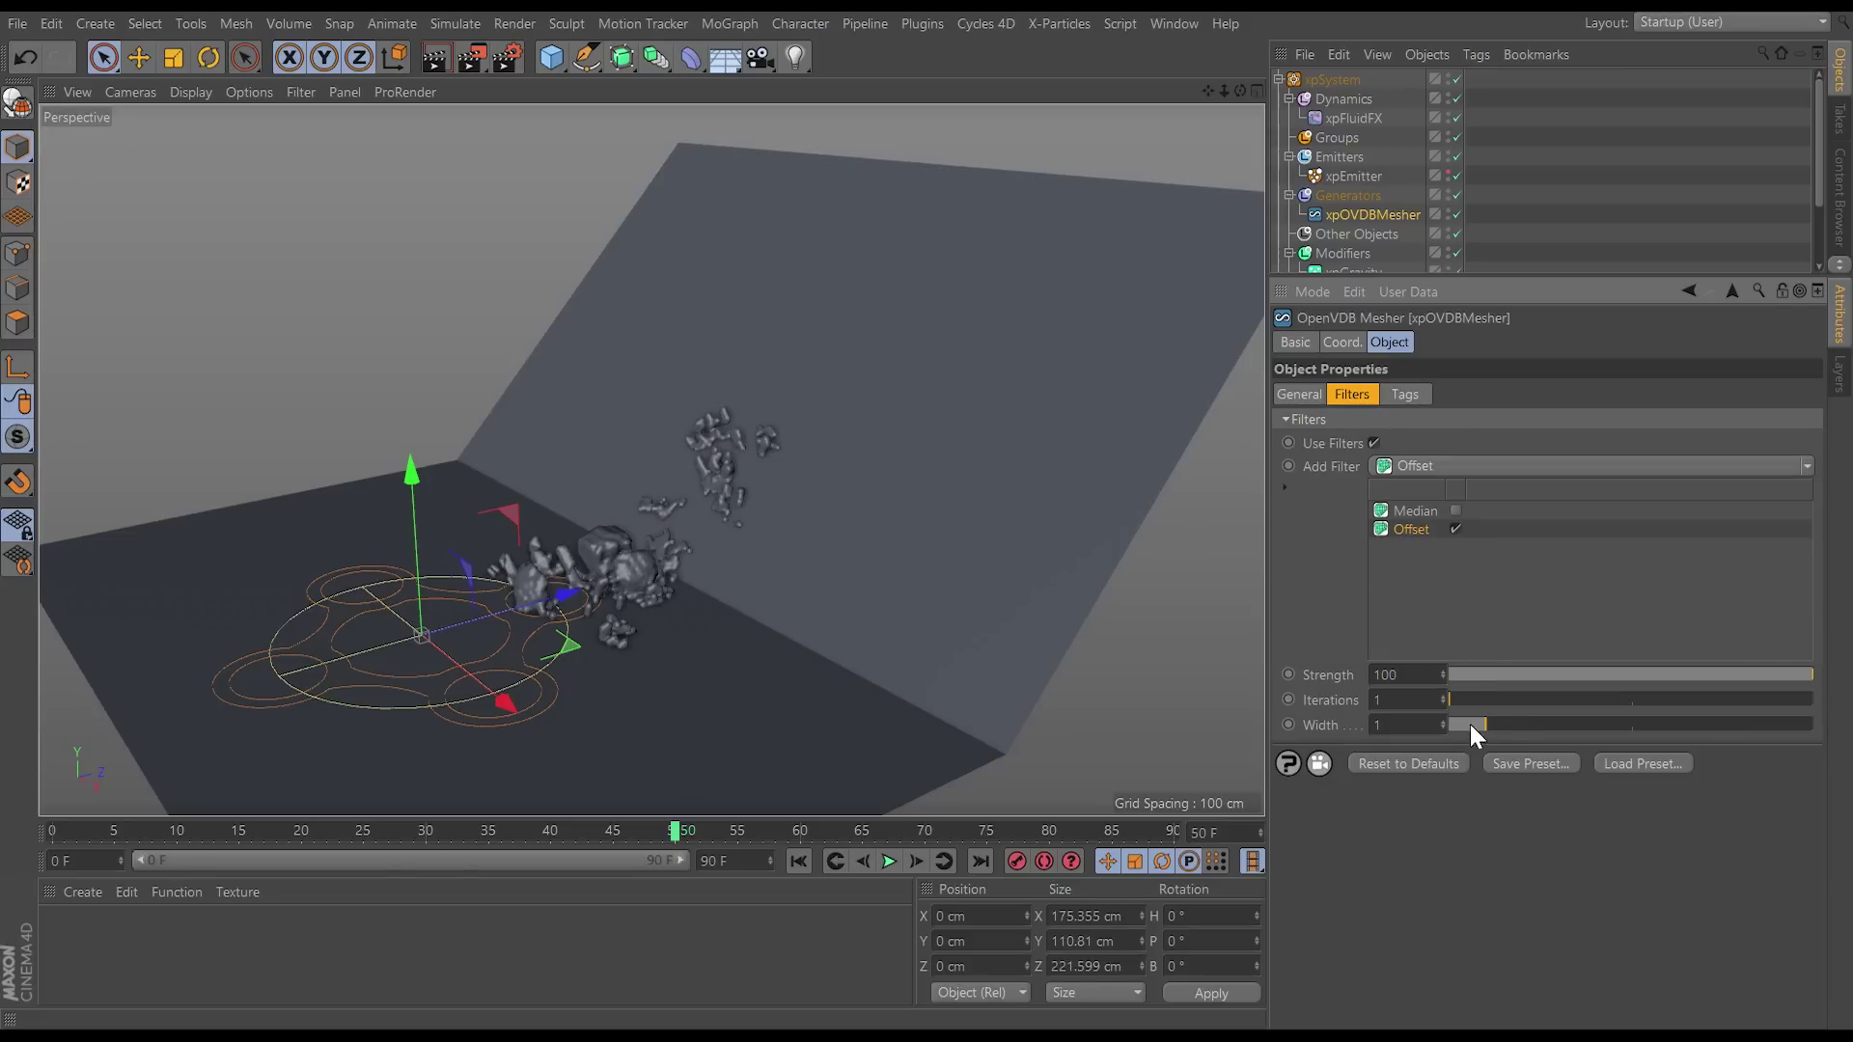
pyautogui.moveTo(1517, 726)
pyautogui.mouseDown()
pyautogui.moveTo(1560, 724)
pyautogui.moveTo(1538, 728)
pyautogui.mouseUp()
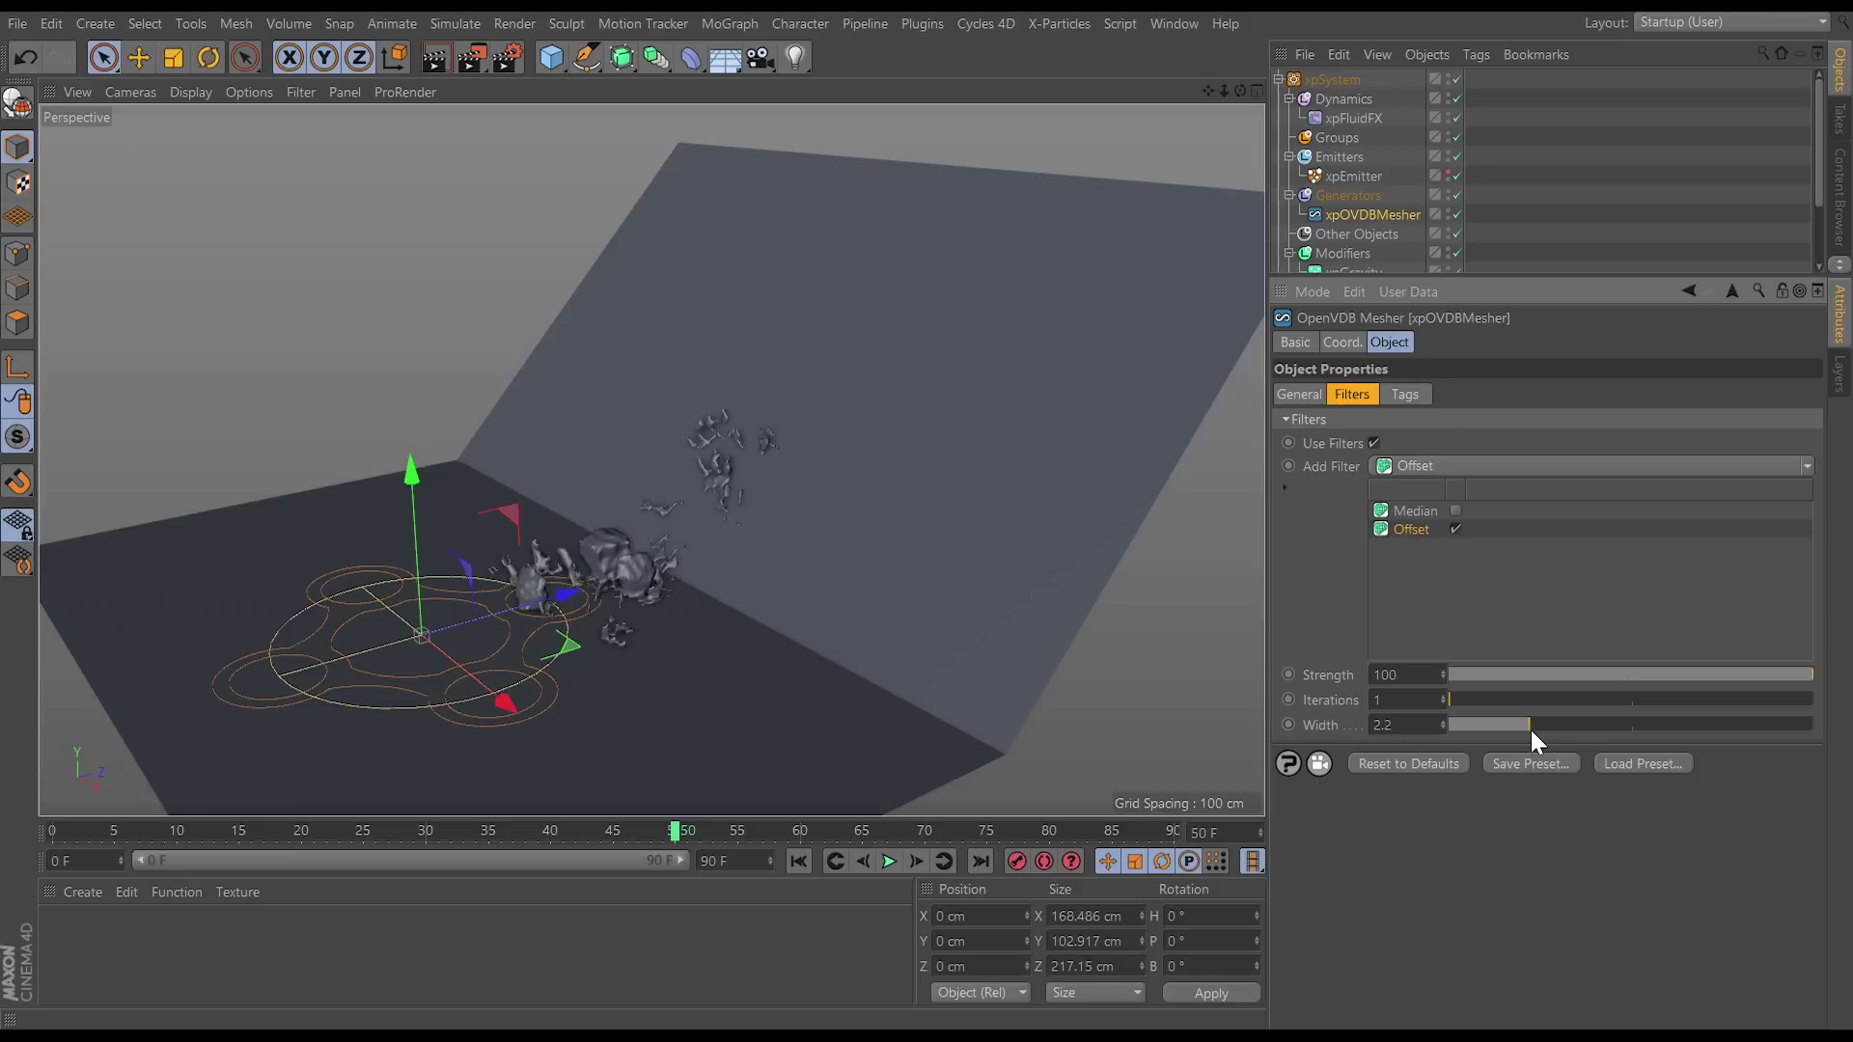
# Step: Set the Offset filter's width to 2.4, play the simulation to check the mesh, and return to the first frame
pyautogui.moveTo(1542, 728); pyautogui.dragTo(1523, 733)
pyautogui.click(798, 861)
pyautogui.click(890, 861)
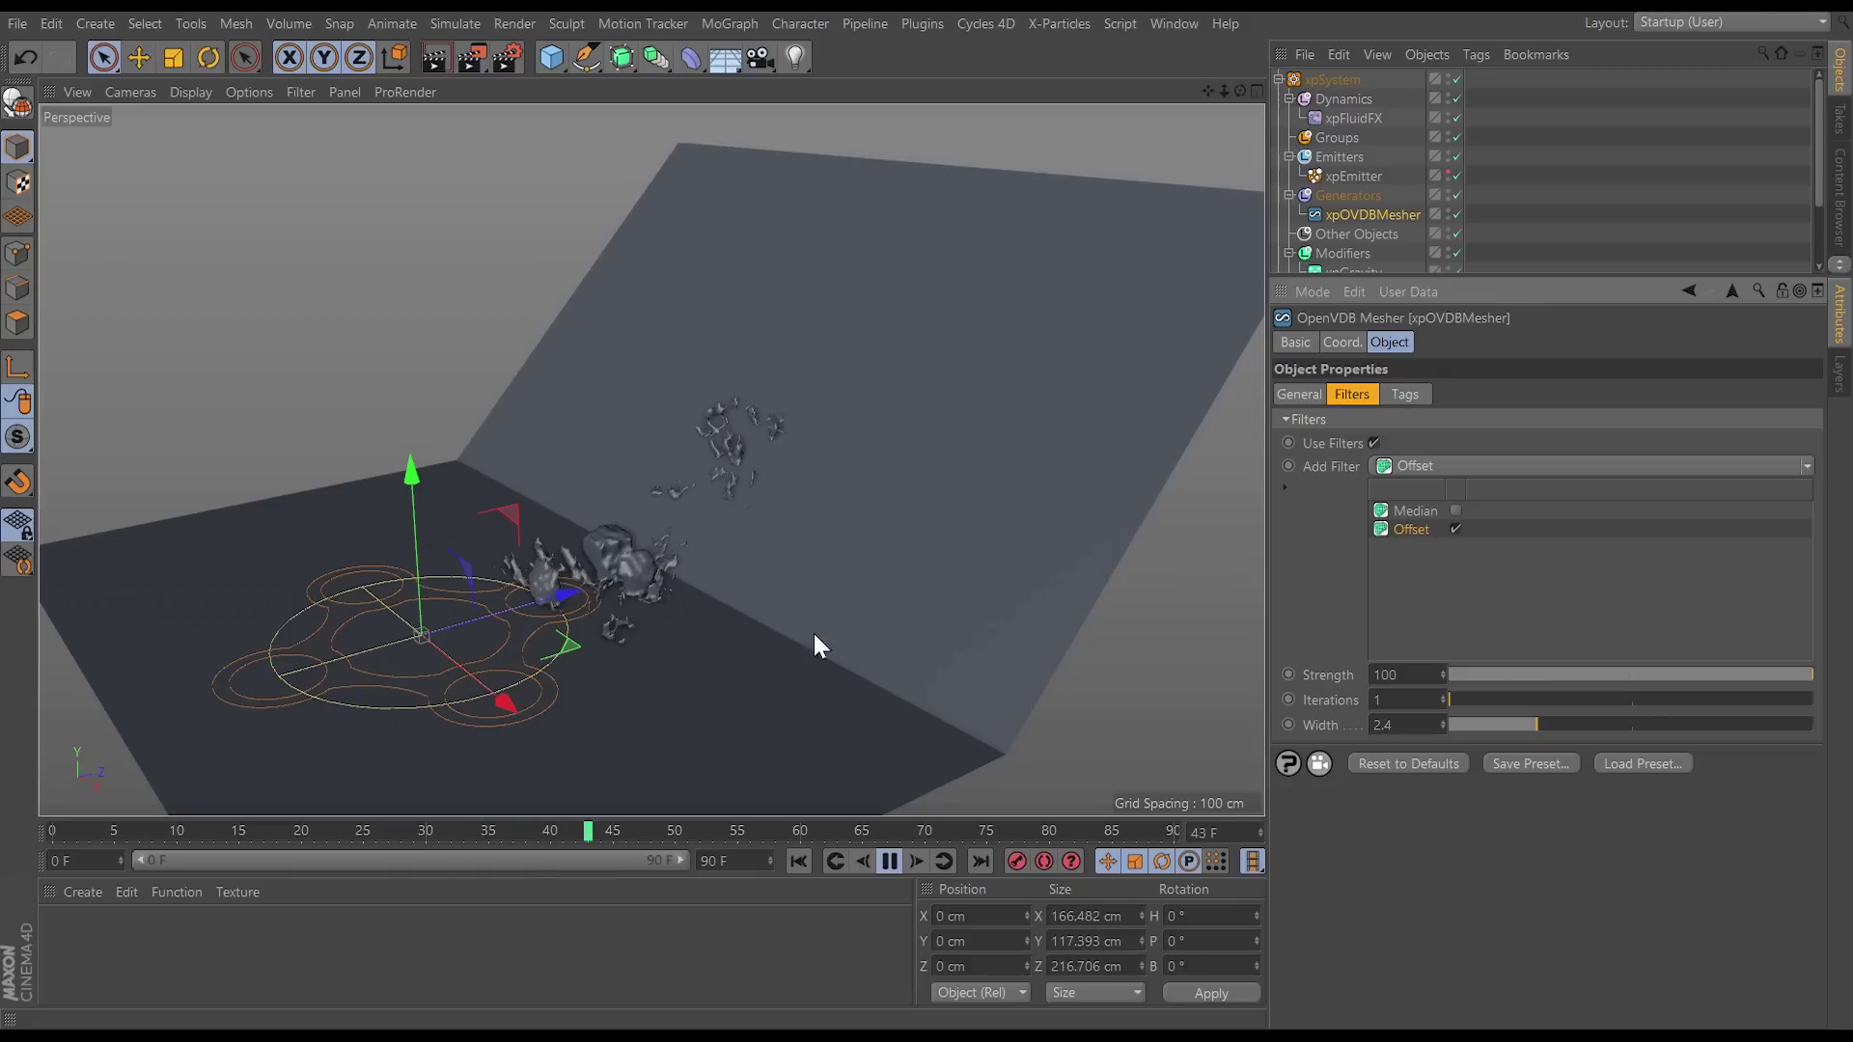
pyautogui.click(884, 863)
pyautogui.click(798, 864)
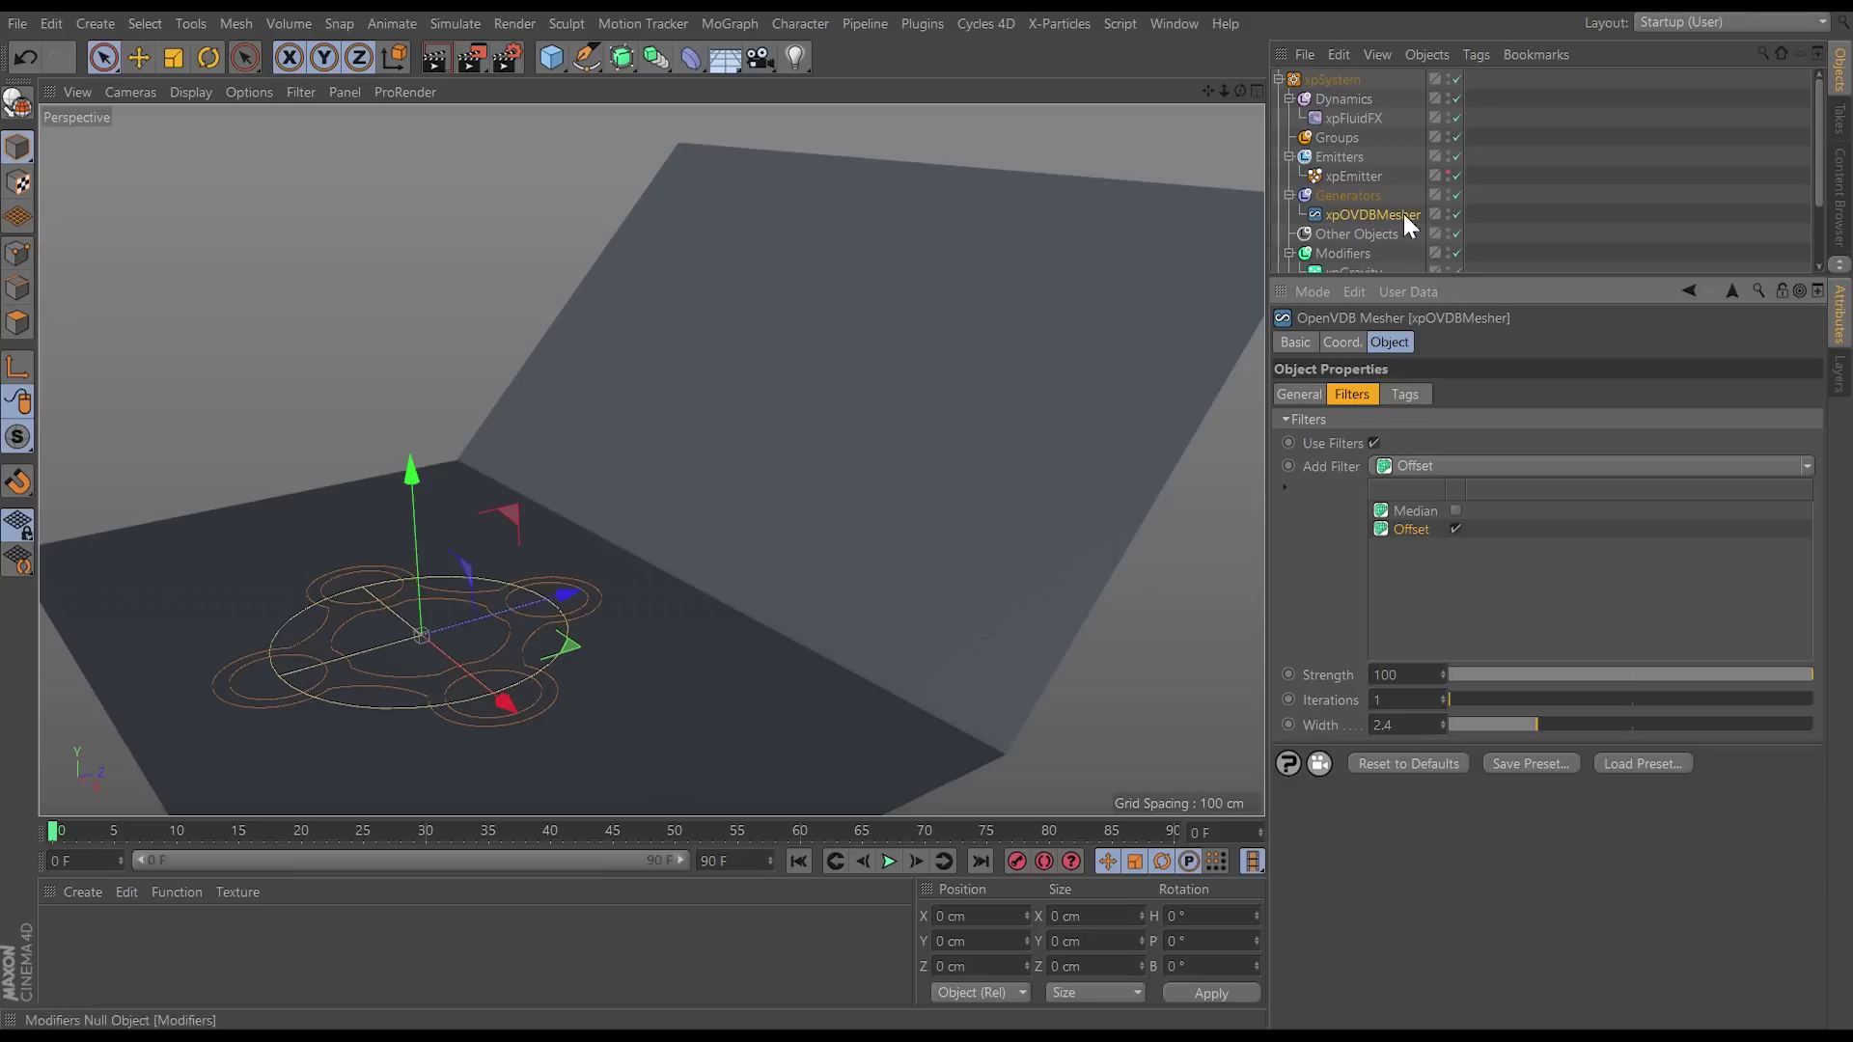
# Step: Disable the xpOVDBMesher, make the xpEmitter visible in the viewport again, and play the first frames of the simulation
pyautogui.click(1456, 214)
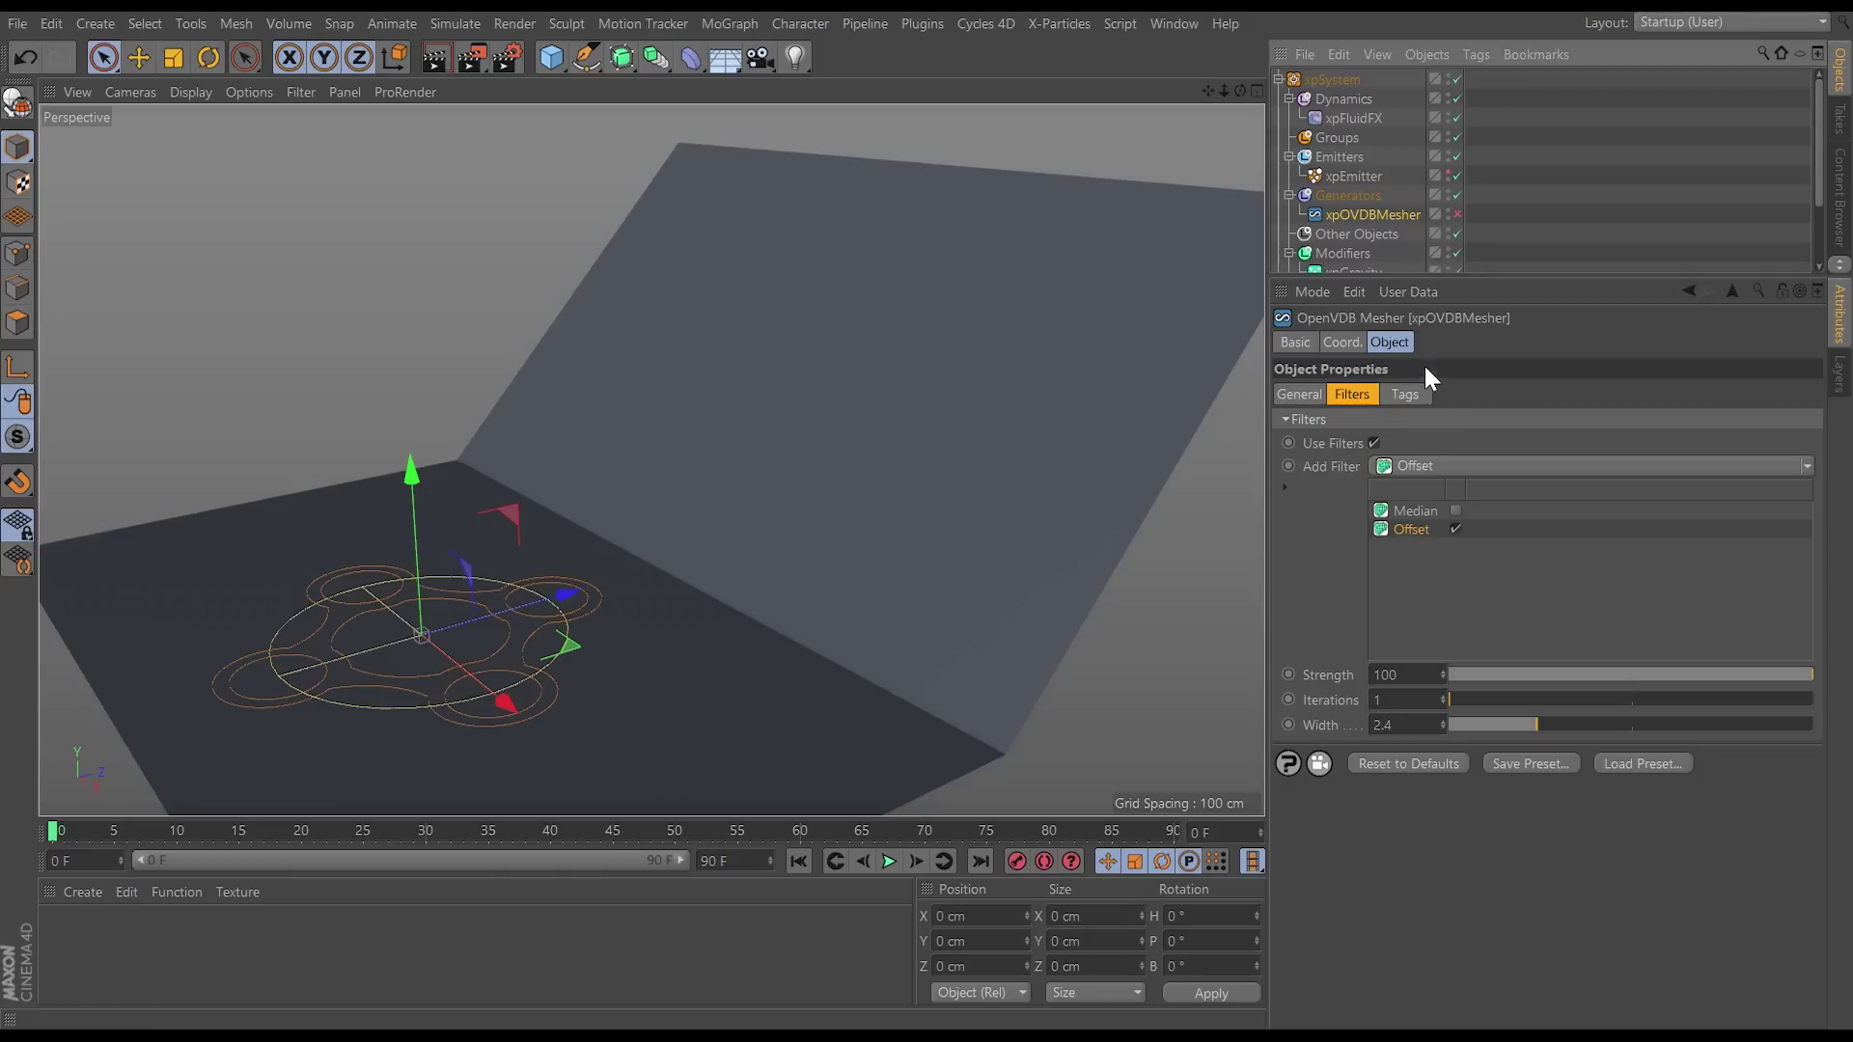
pyautogui.click(1447, 172)
pyautogui.click(1370, 176)
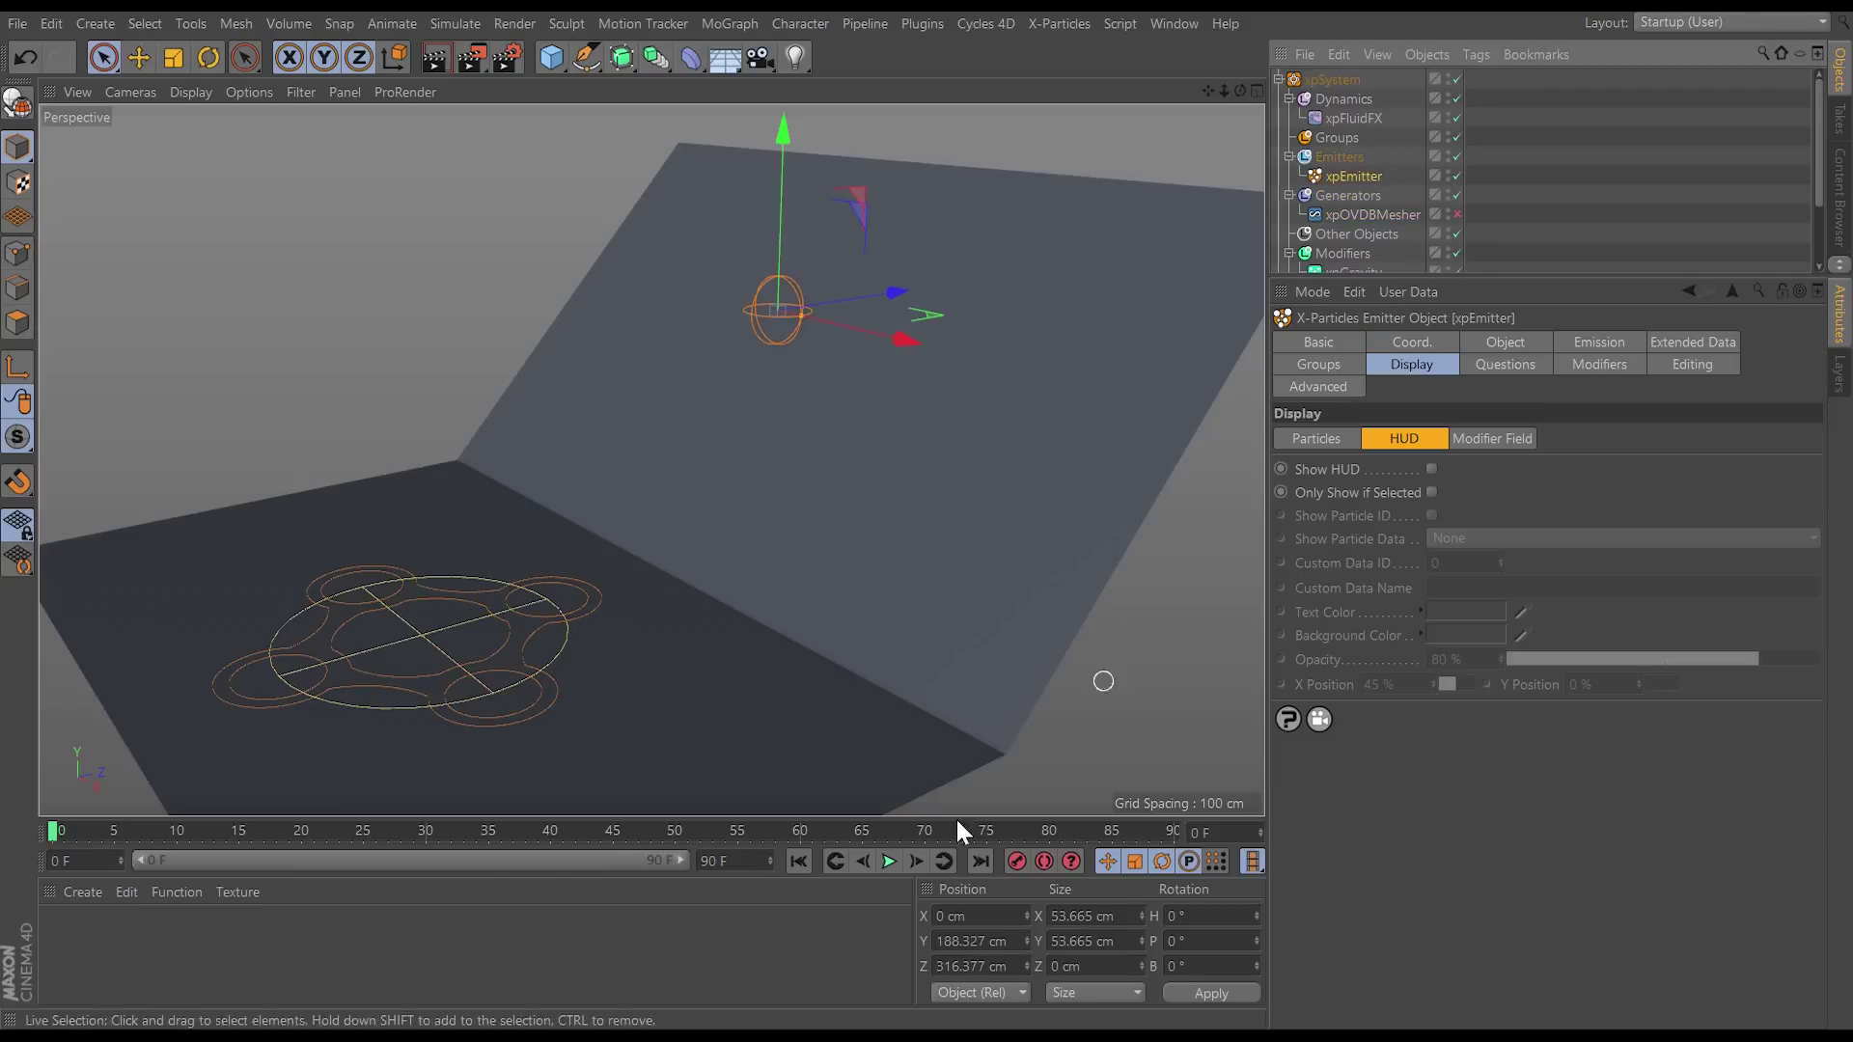
pyautogui.click(888, 861)
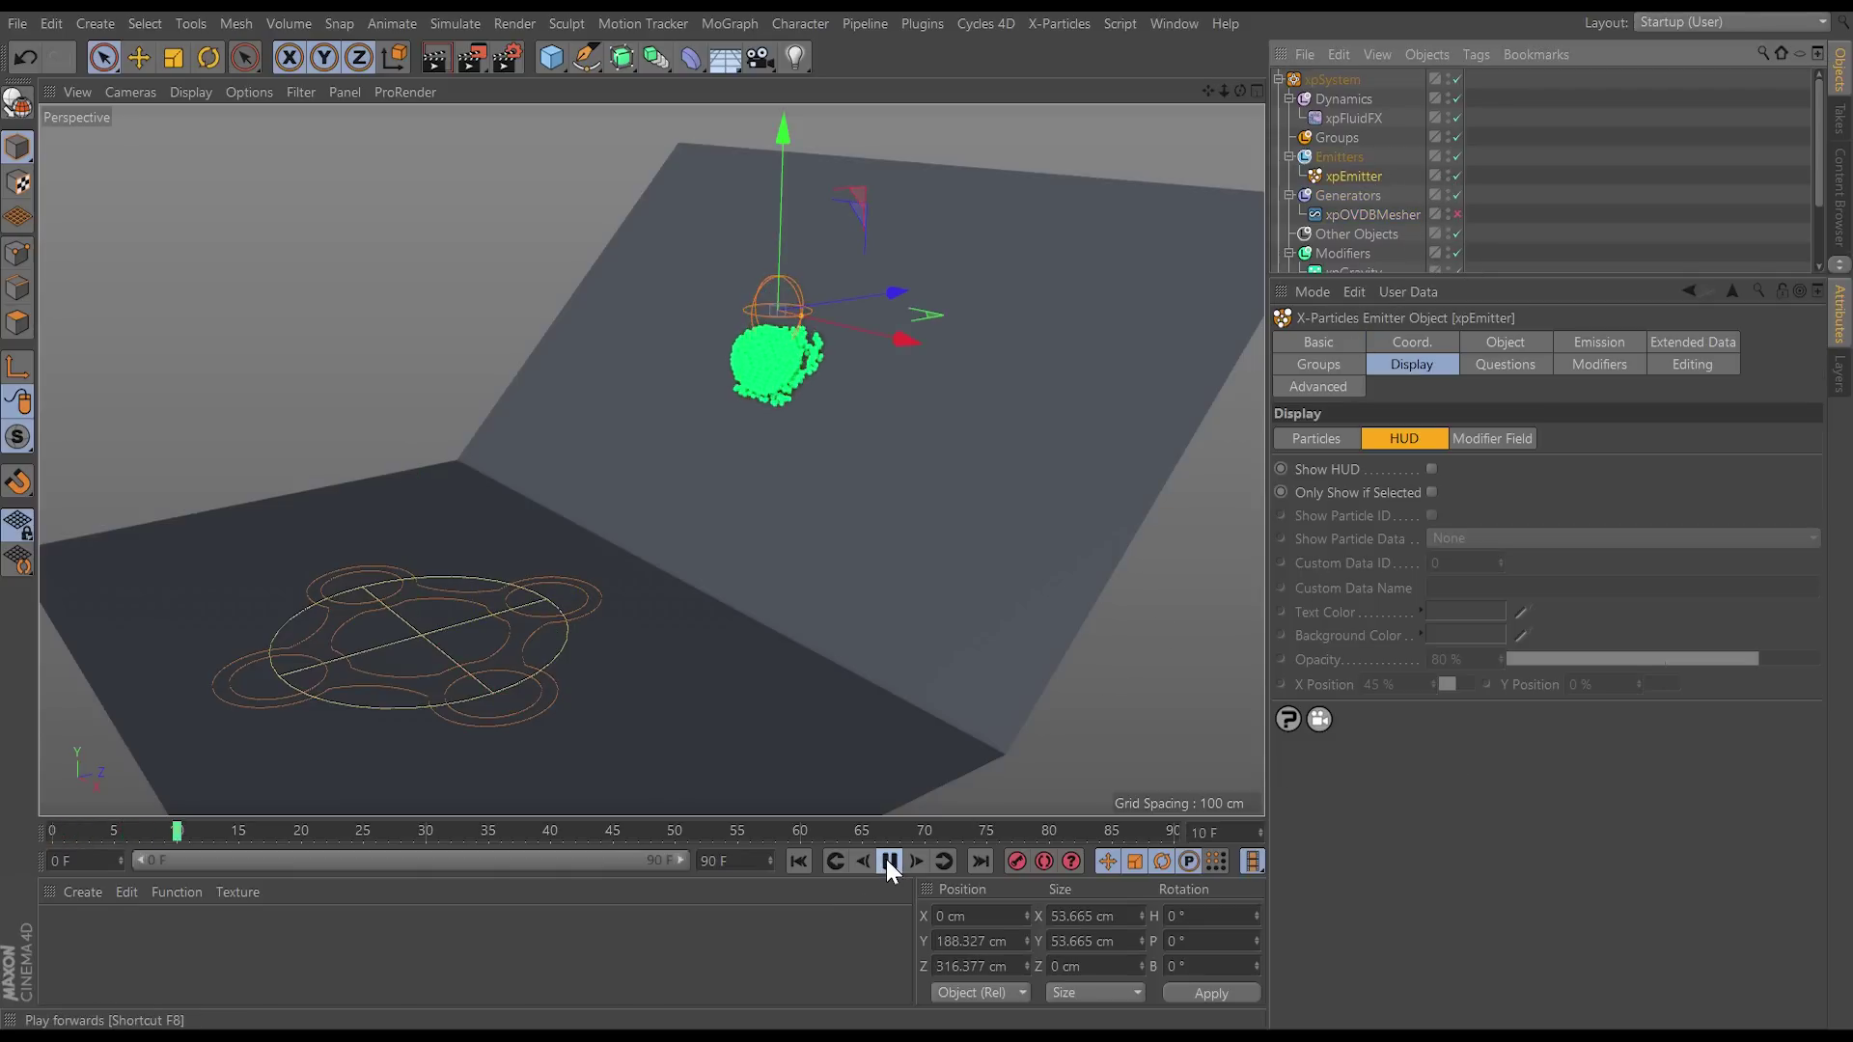
pyautogui.click(888, 861)
# Step: Set the xpEmitter's particle radius to 1 cm and replay the simulation from the start
pyautogui.click(1592, 345)
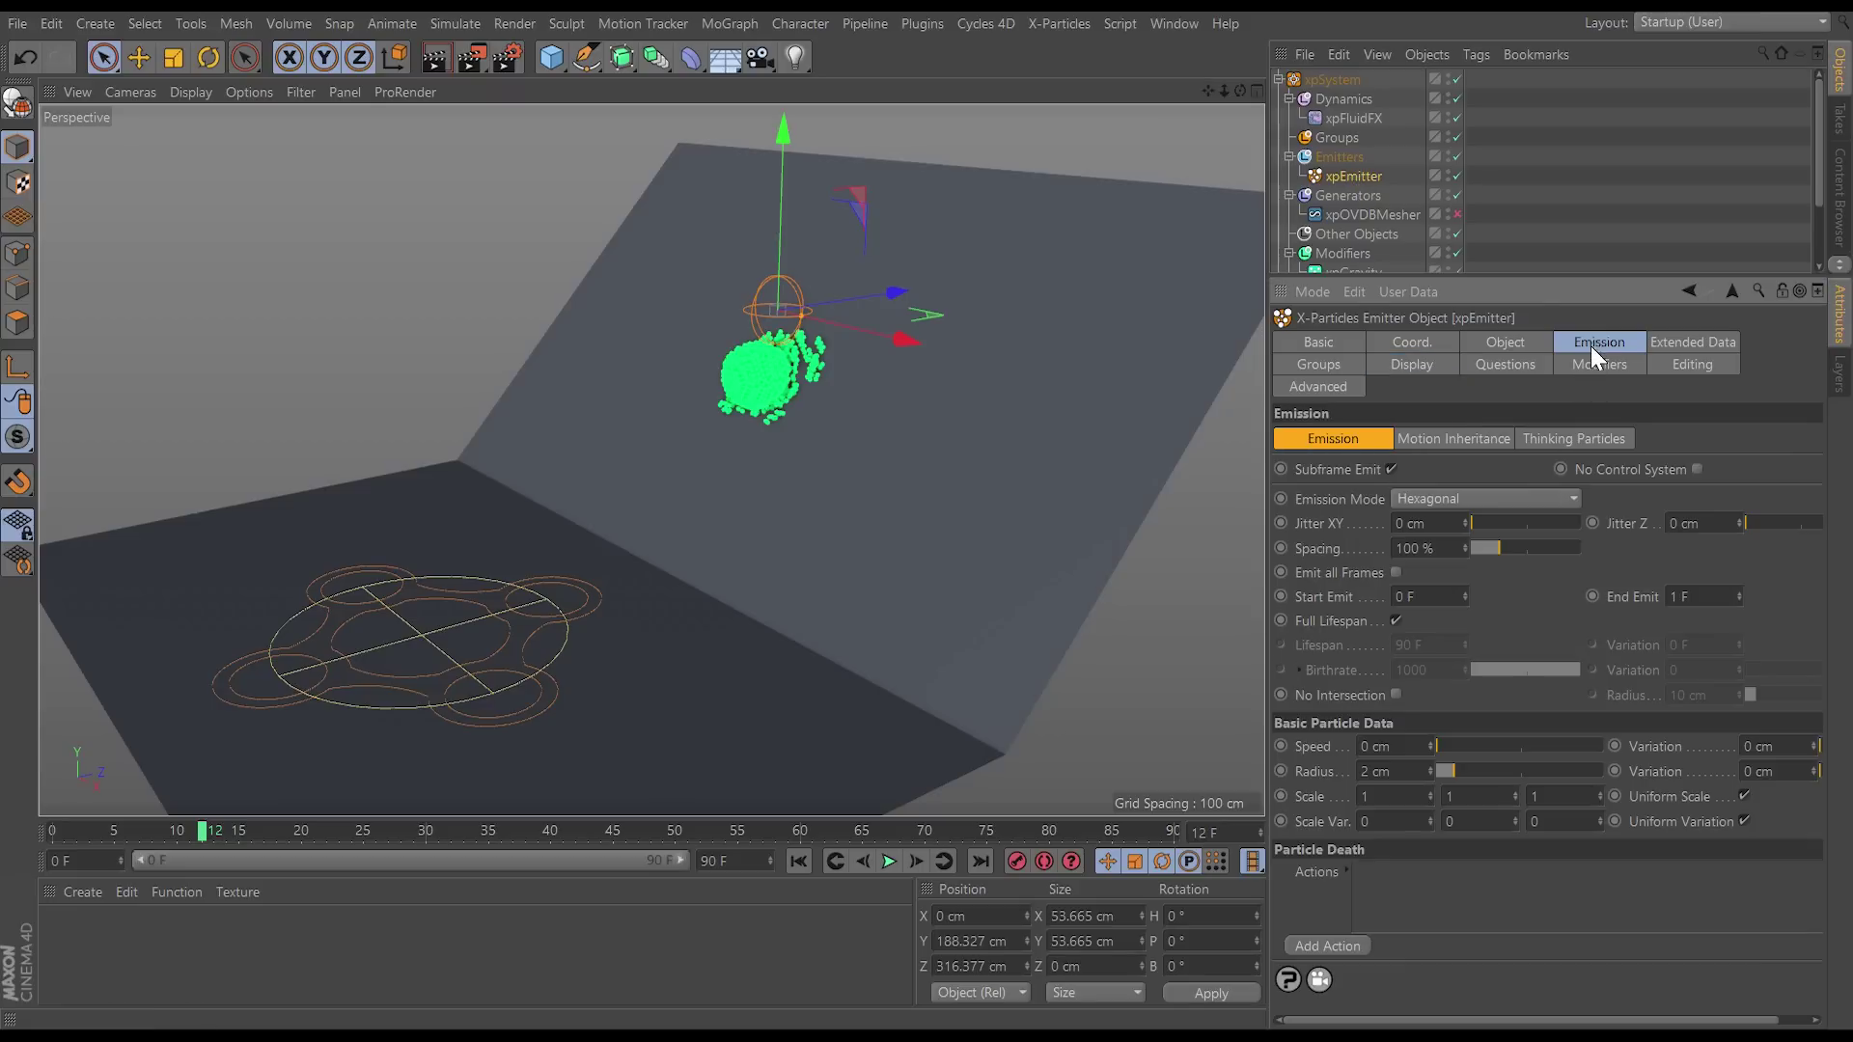
pyautogui.click(1398, 772)
pyautogui.write('1')
pyautogui.press('Return')
pyautogui.click(799, 861)
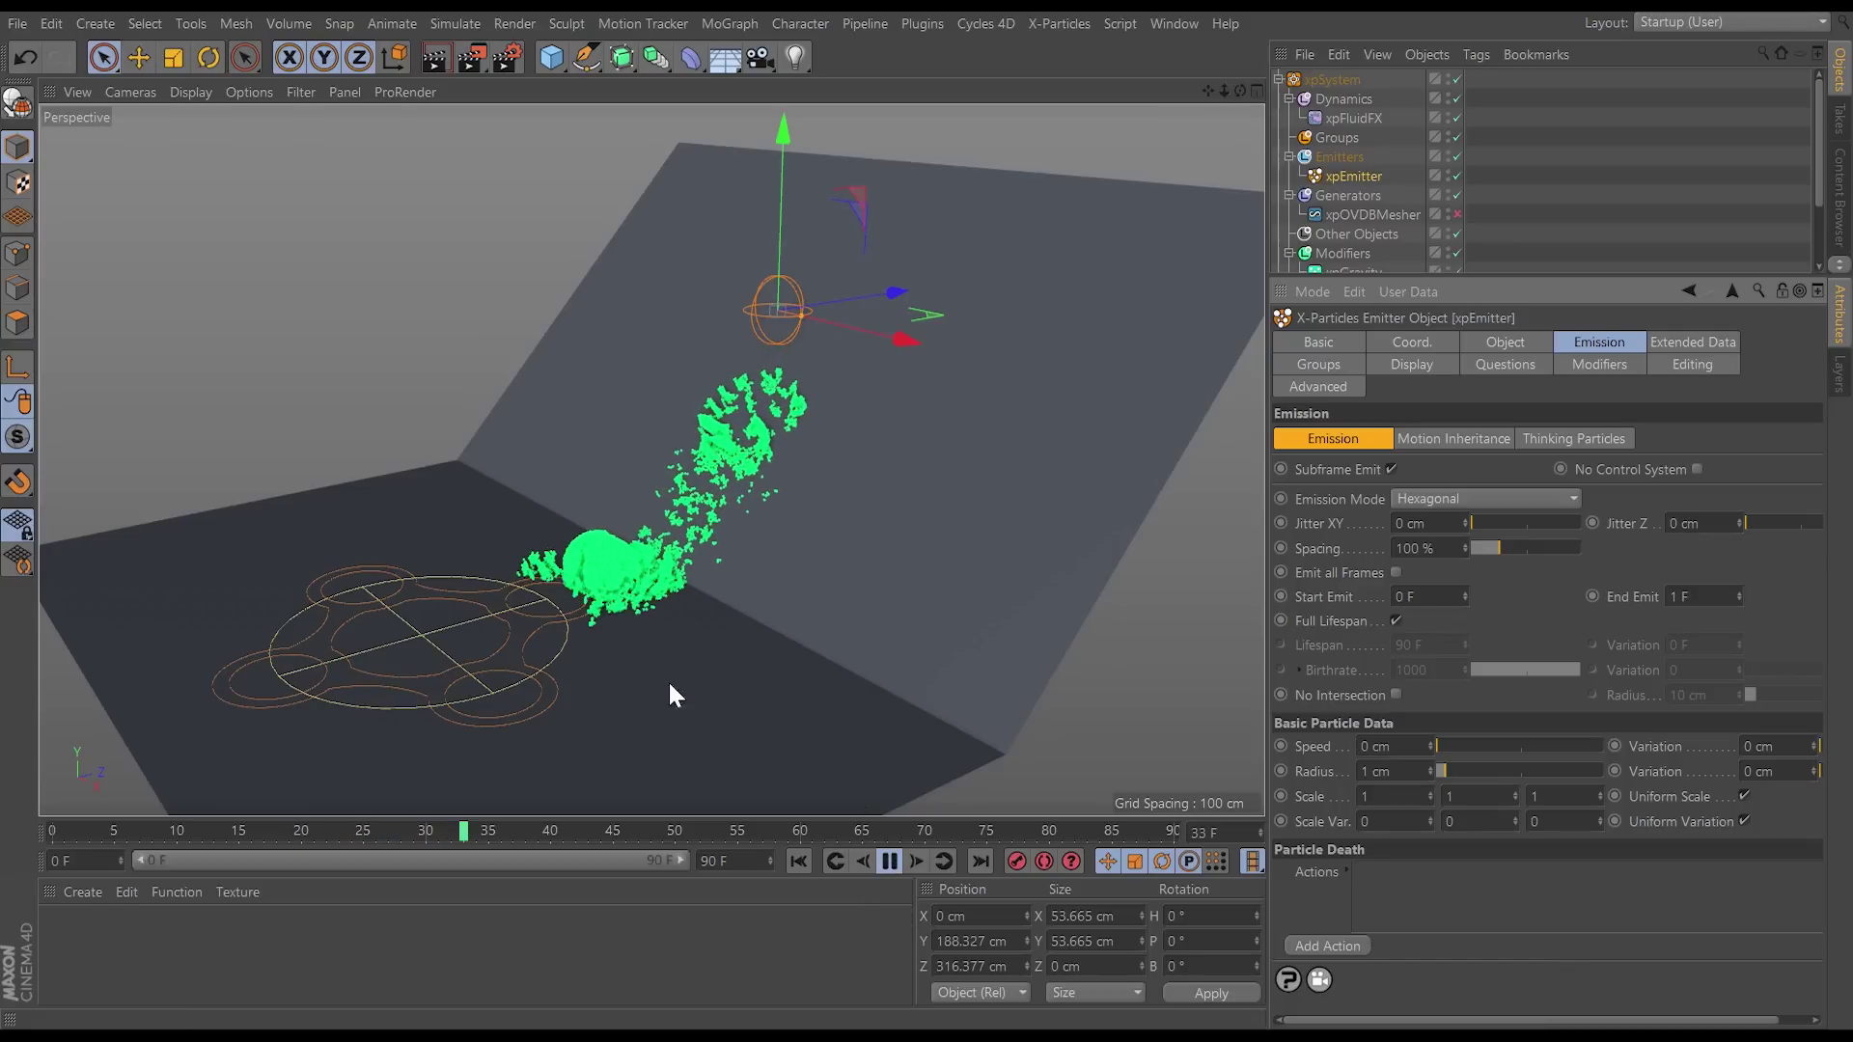
pyautogui.click(890, 862)
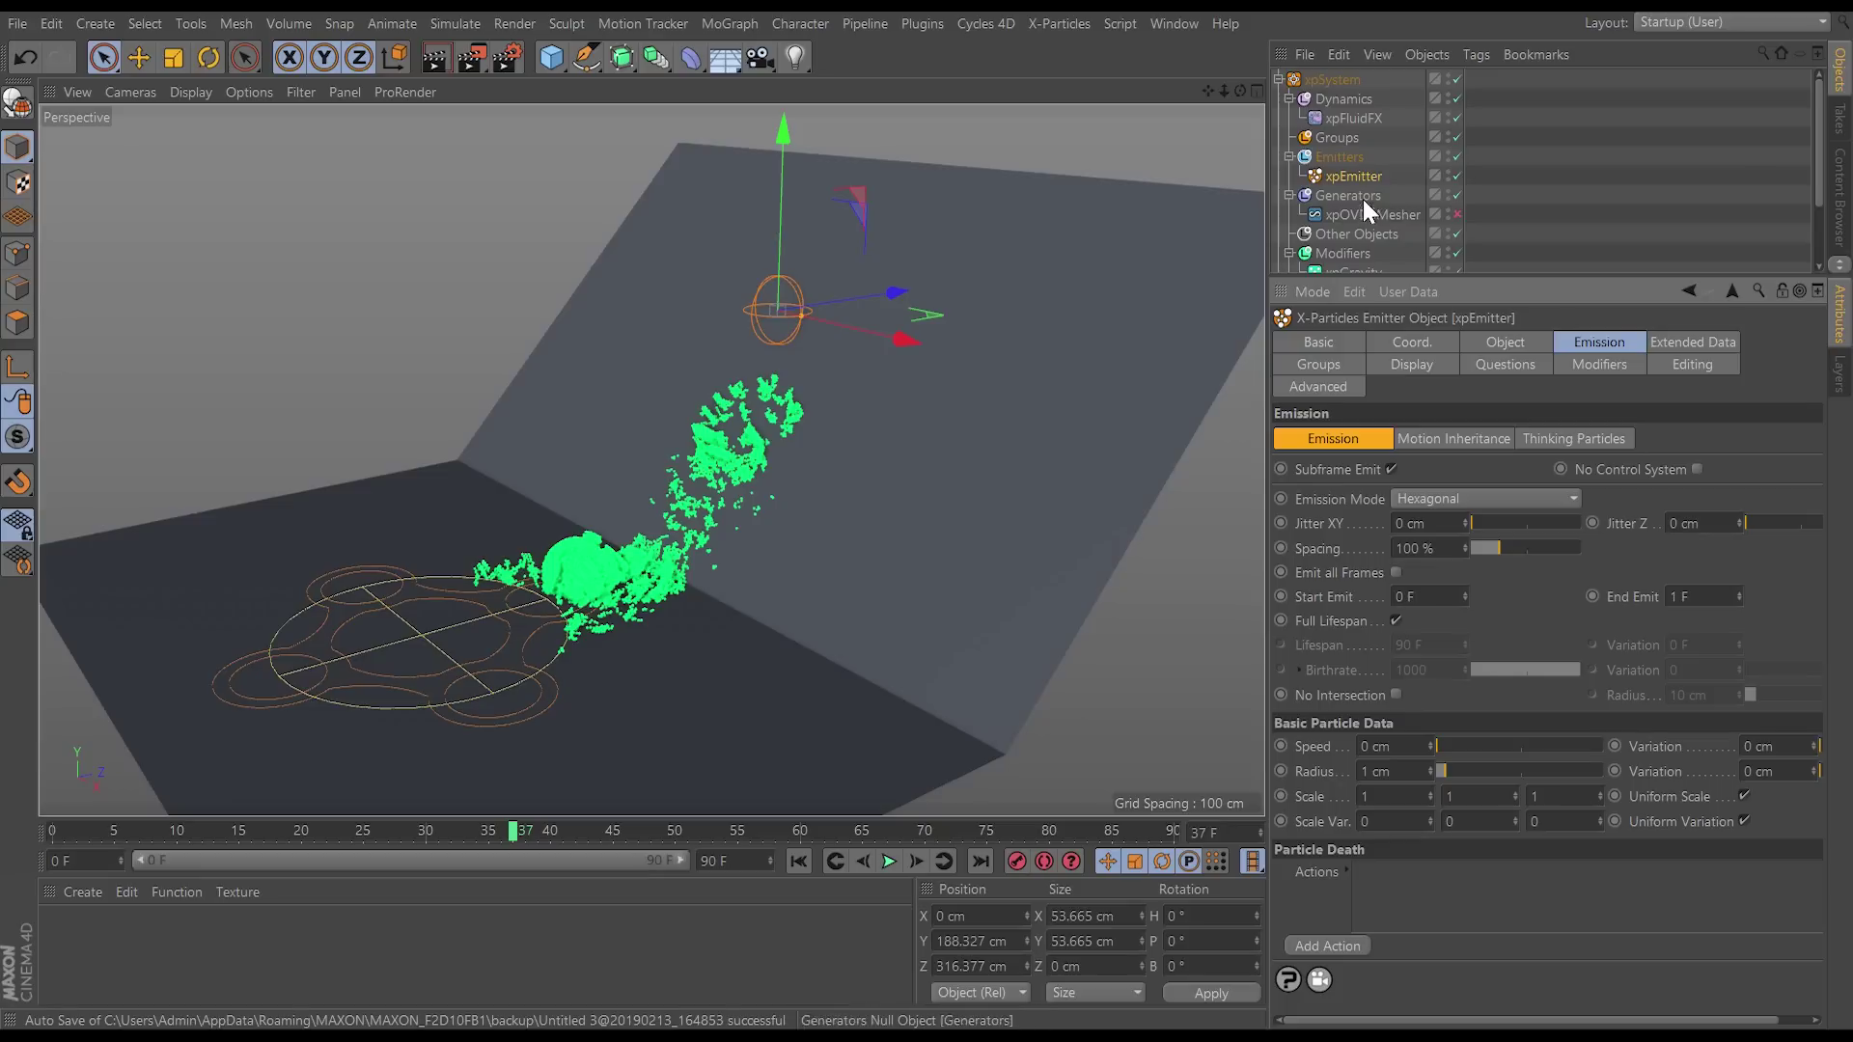
# Step: Lower the emitter's granular fluid stability to 10 and replay the simulation from the start to about frame 37
pyautogui.click(1701, 345)
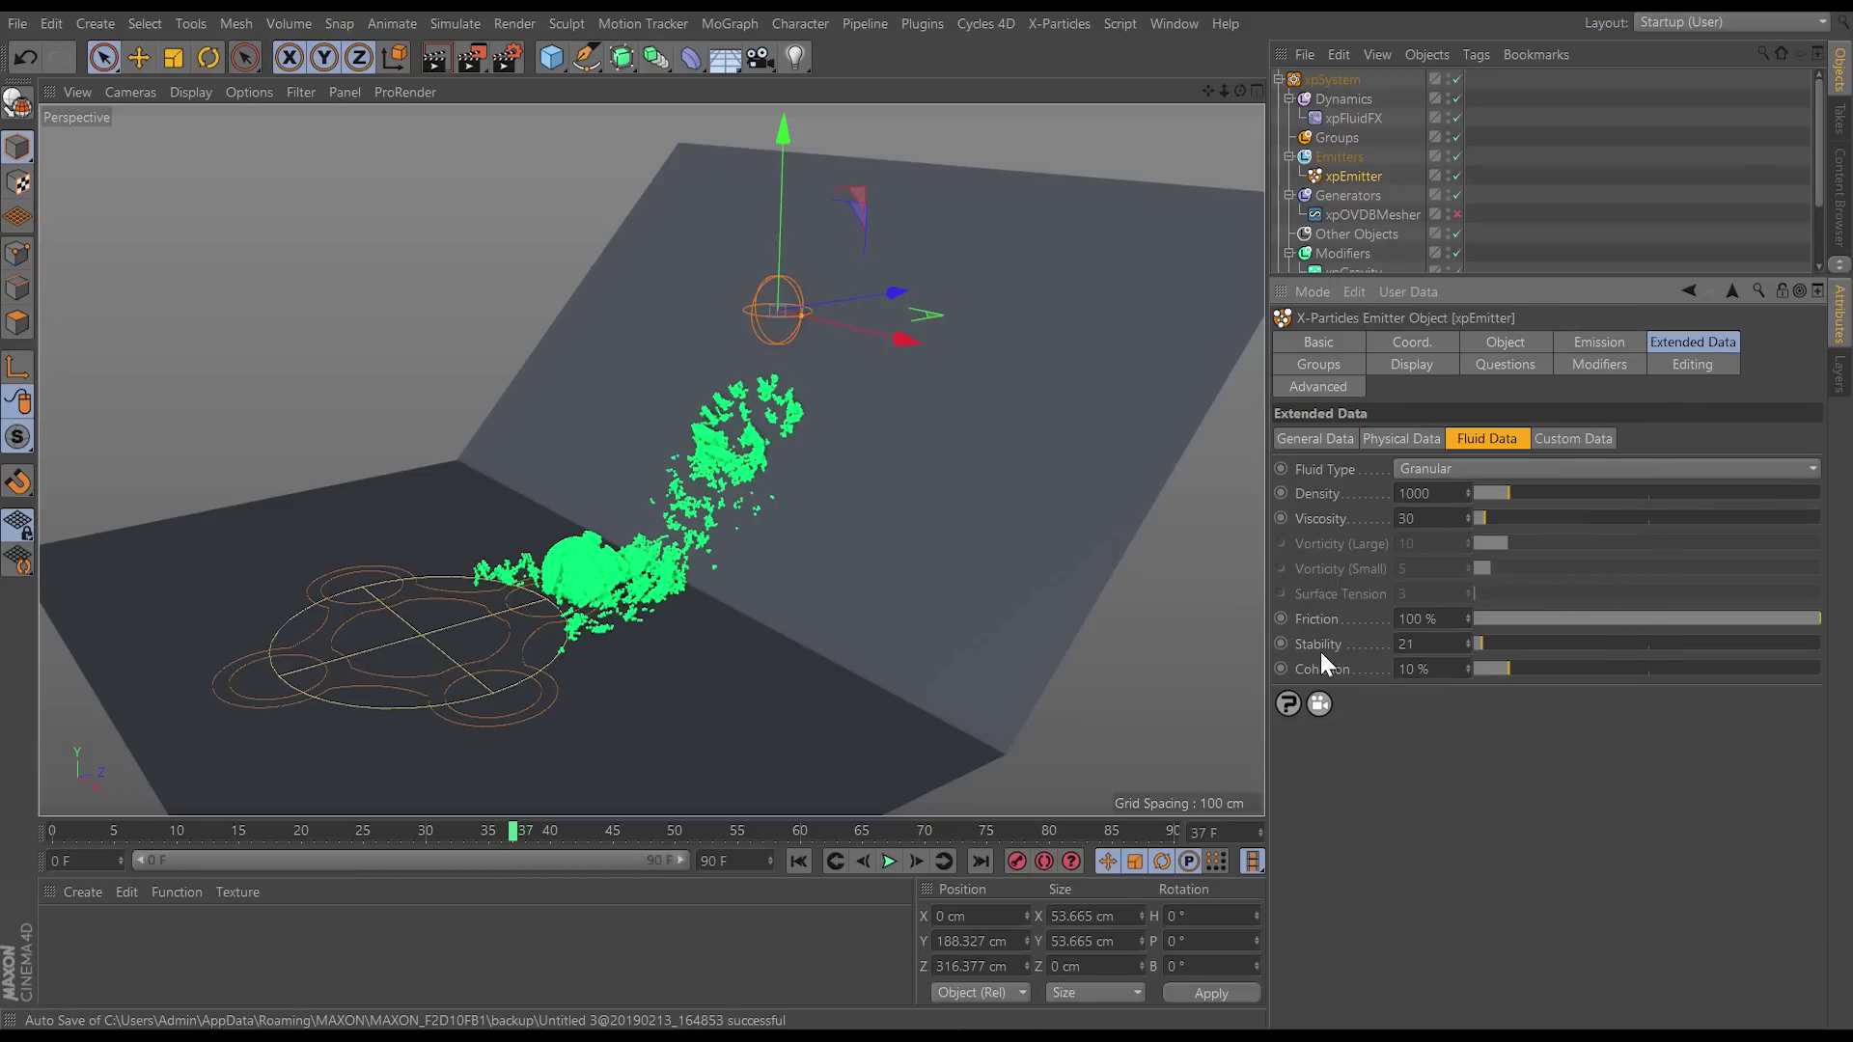
pyautogui.doubleClick(1409, 644)
pyautogui.write('10')
pyautogui.press('Return')
pyautogui.click(798, 861)
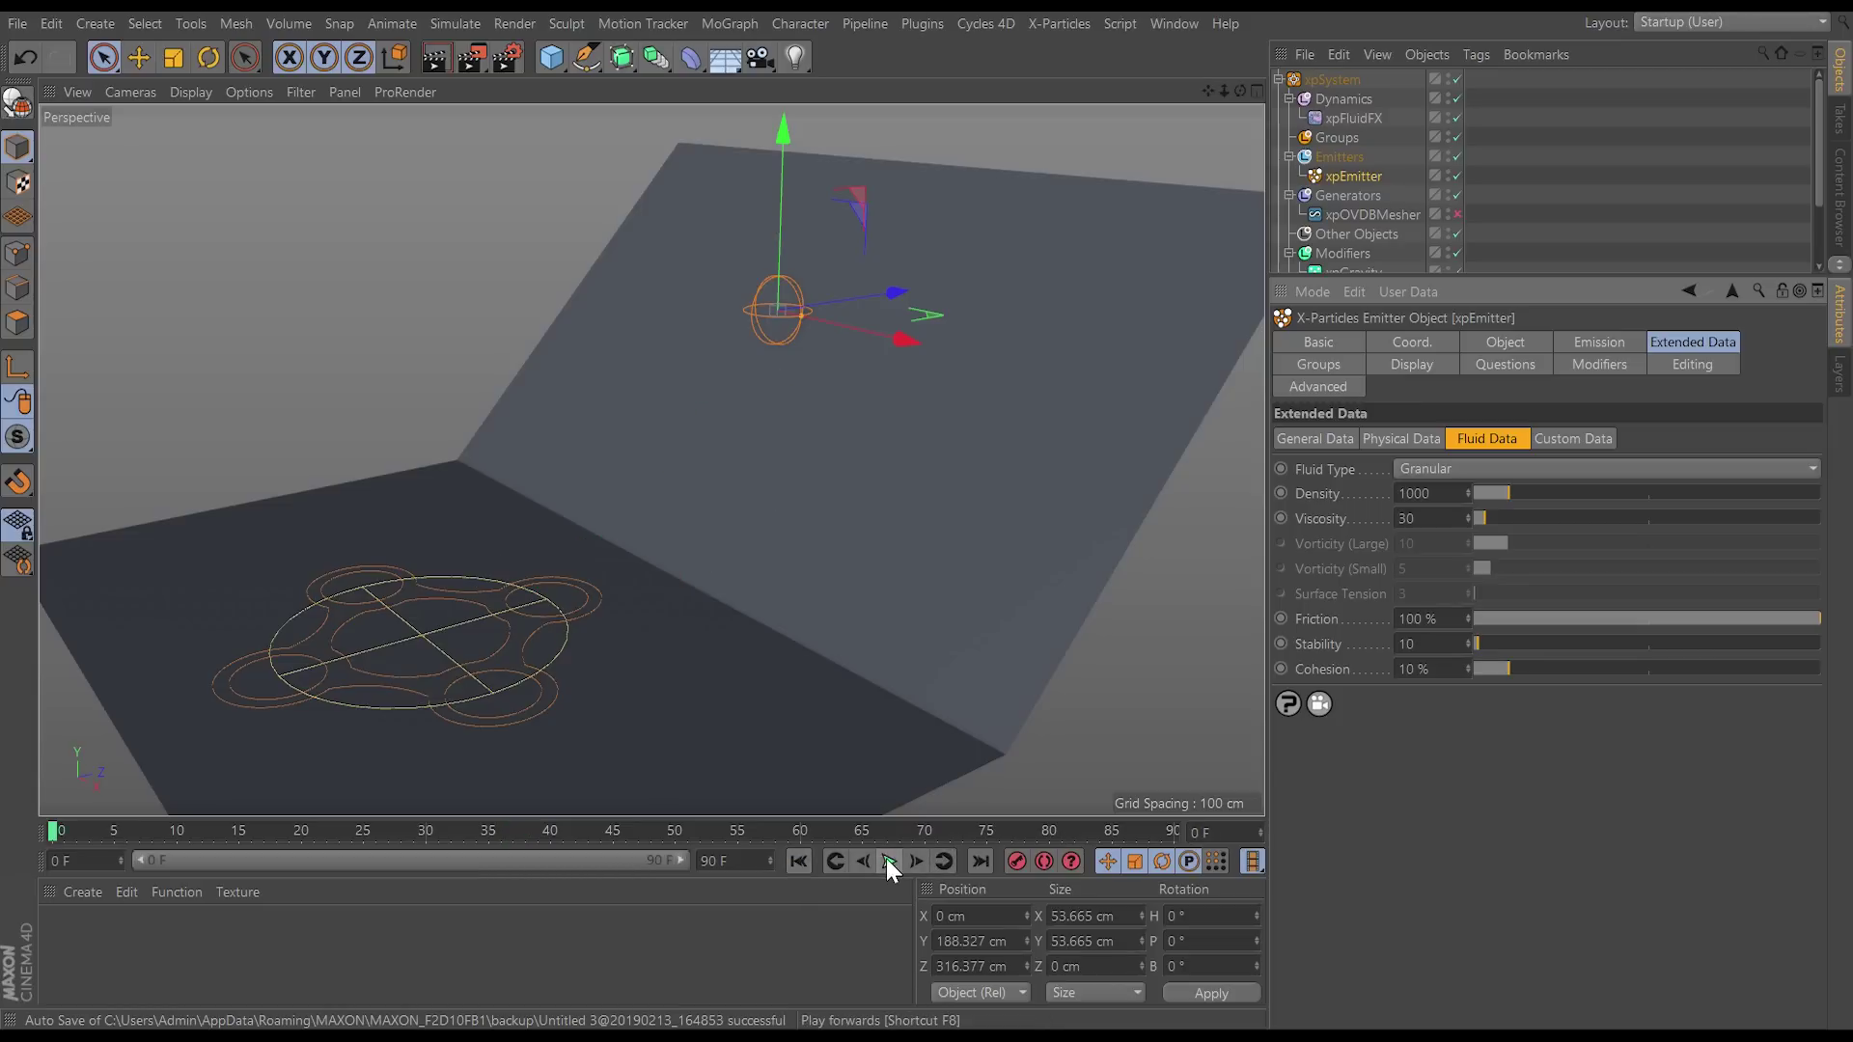
pyautogui.click(888, 860)
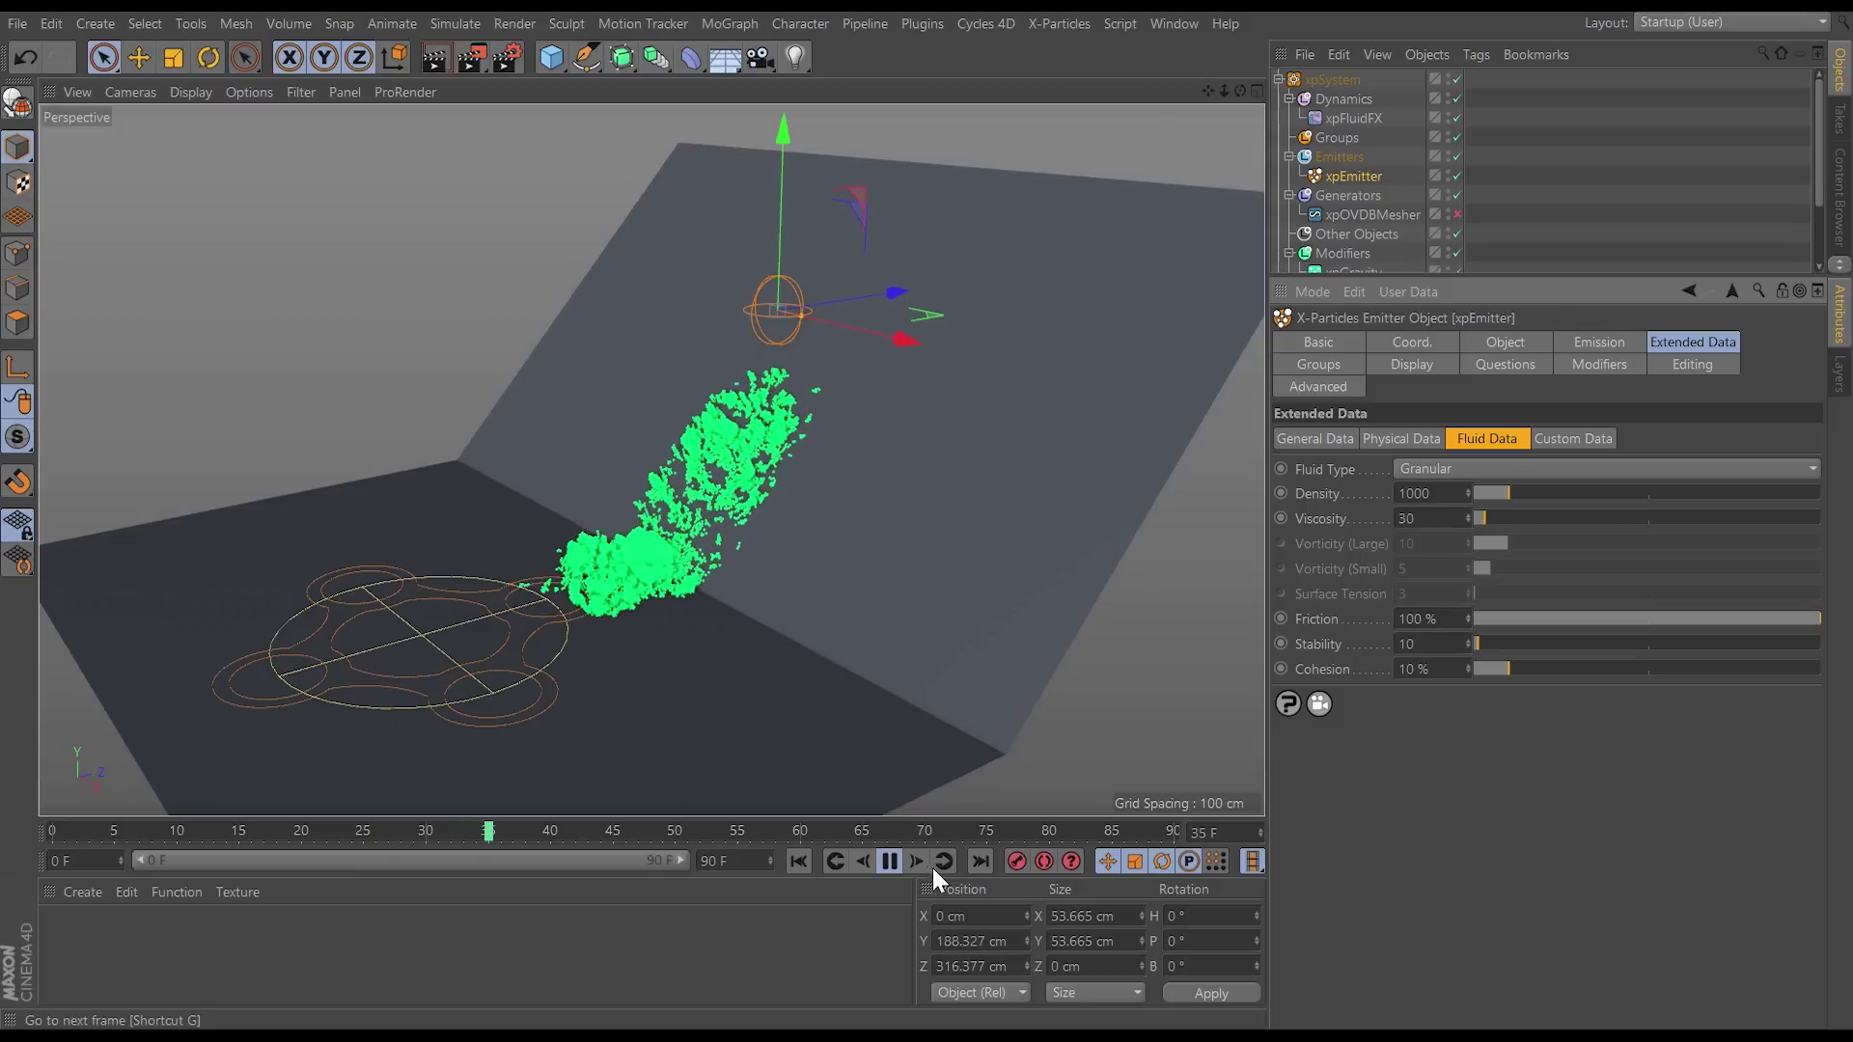
pyautogui.click(890, 861)
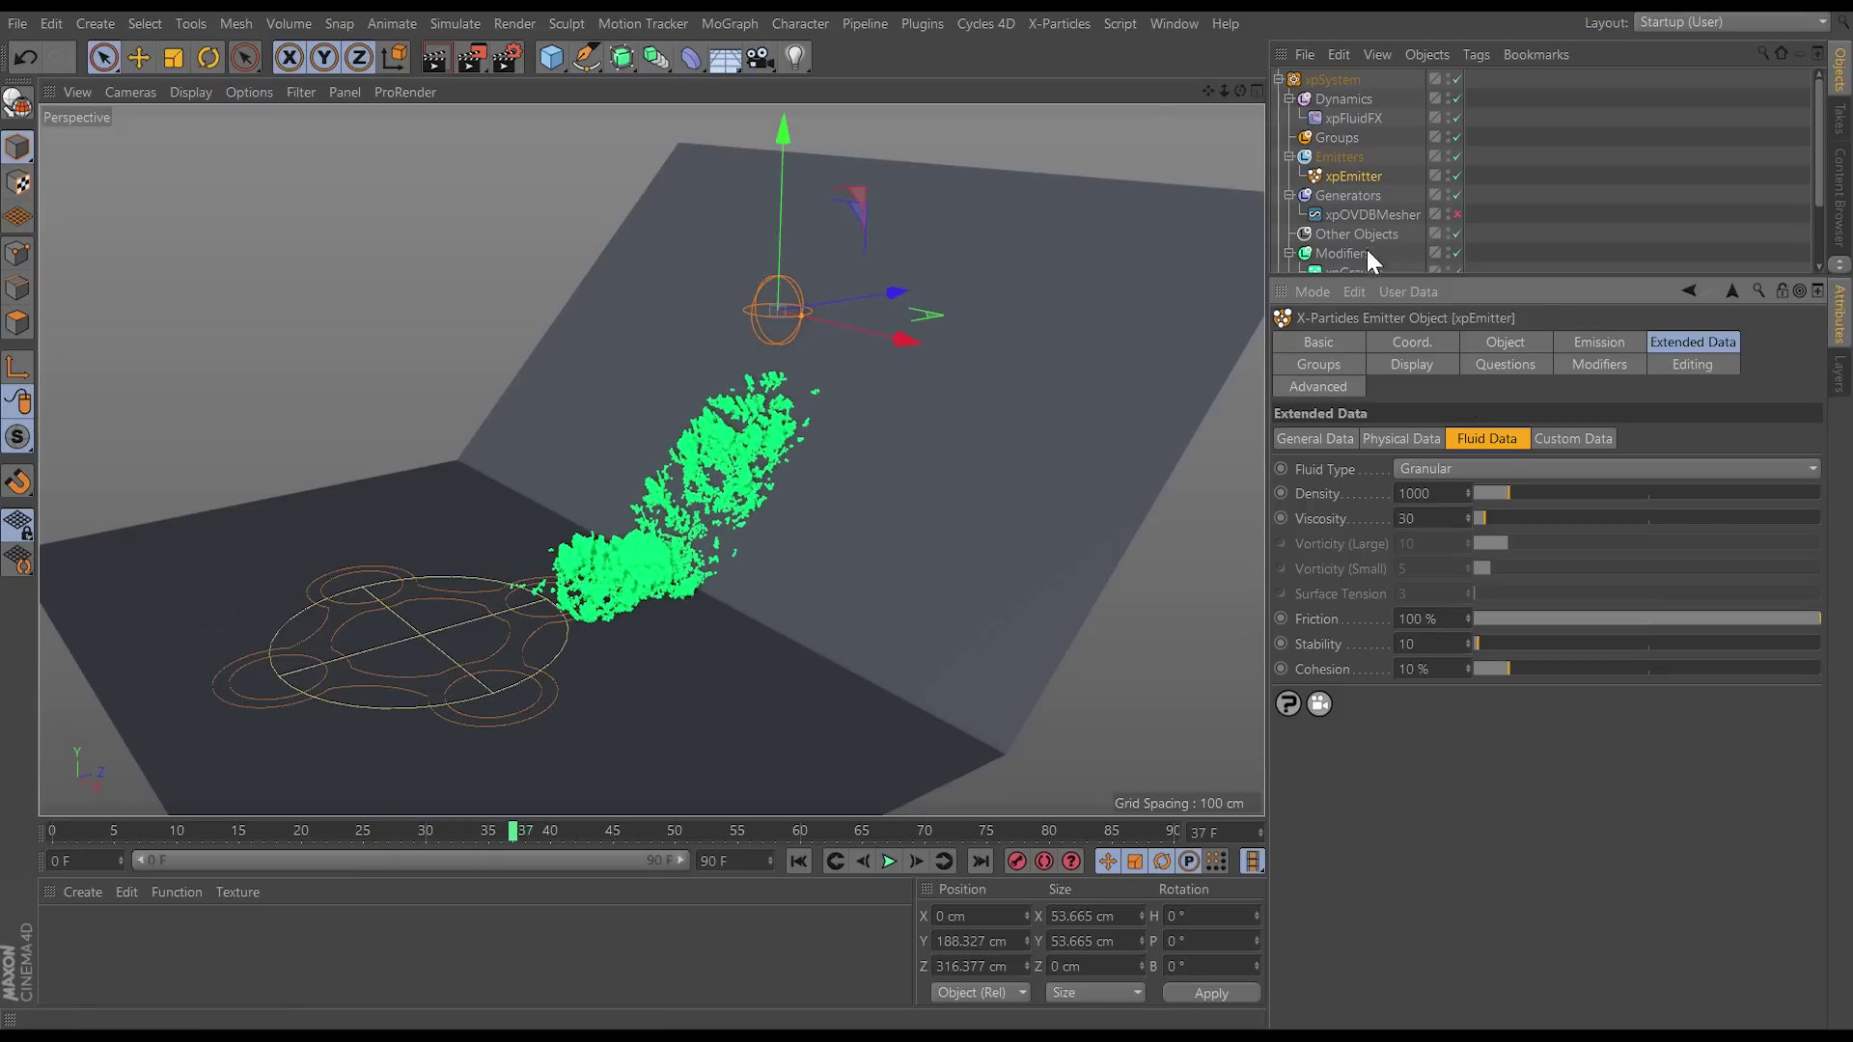
# Step: Re-enable the xpOVDBMesher and delete its Offset and Median filters, keeping Use Filters on
pyautogui.click(1456, 214)
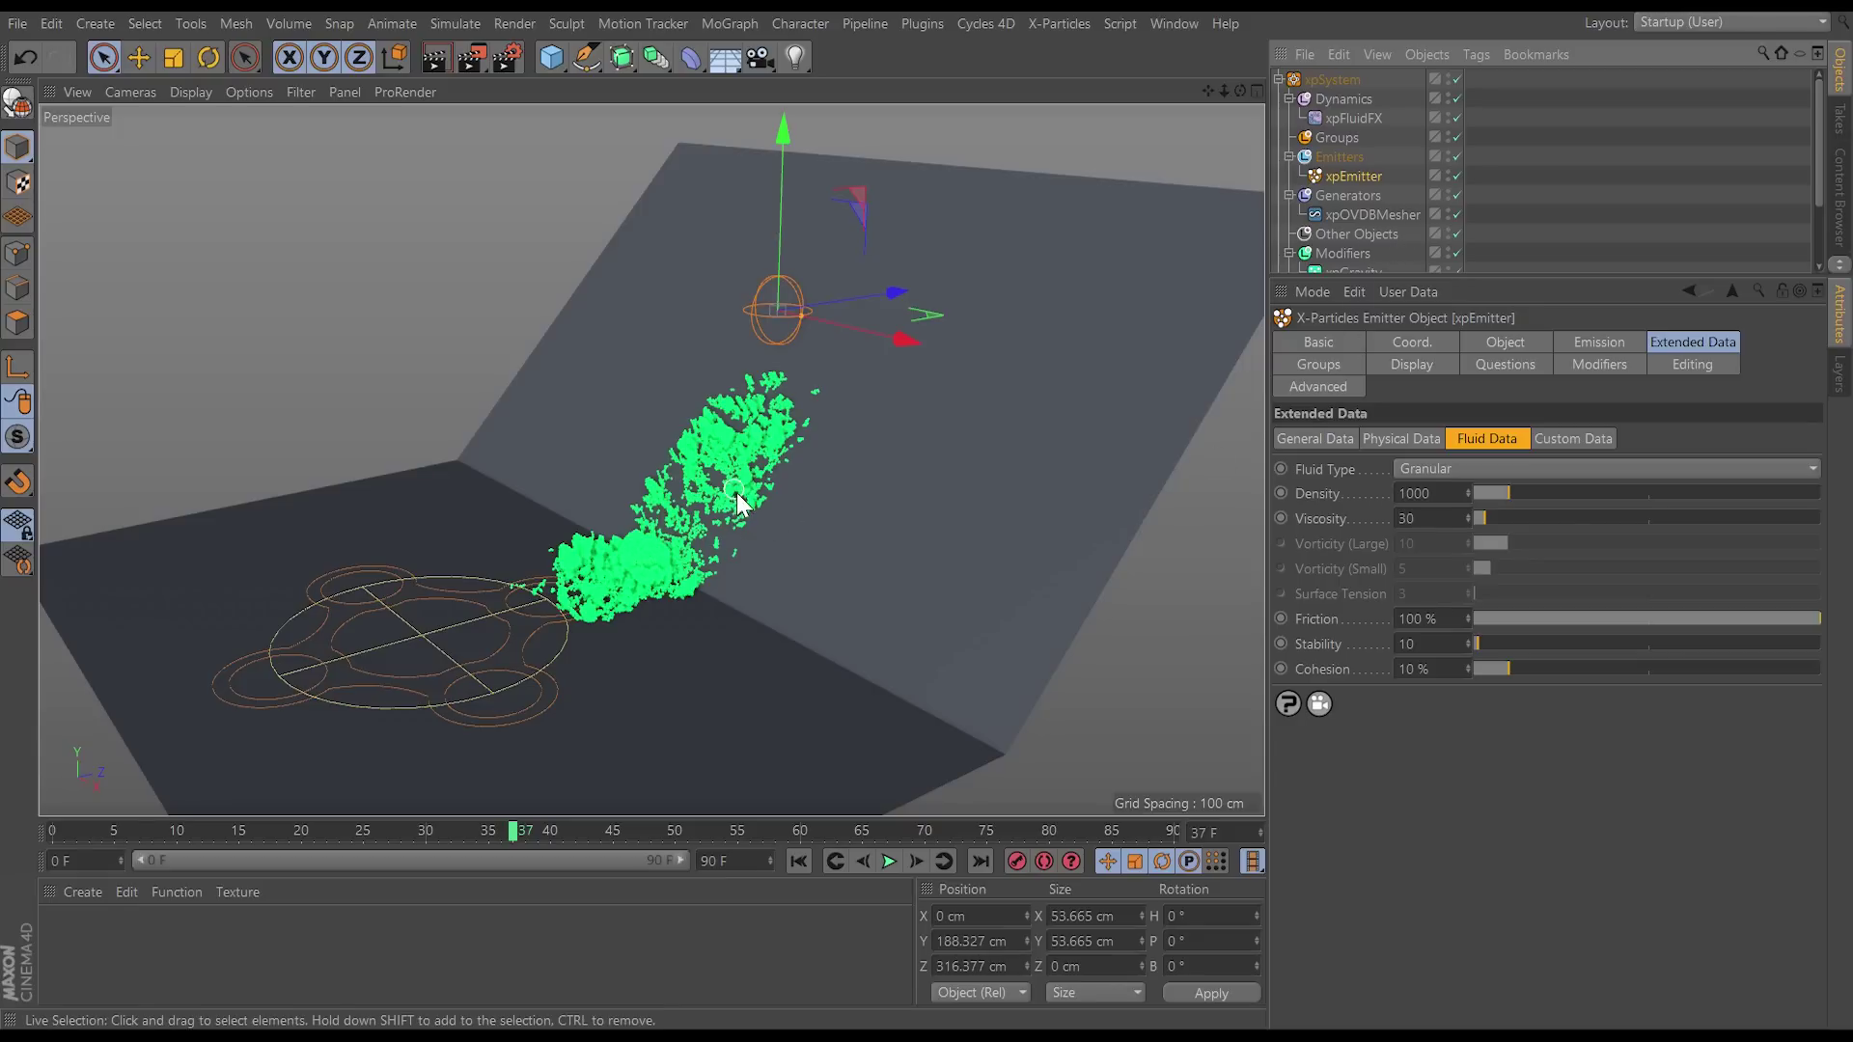
pyautogui.click(1391, 213)
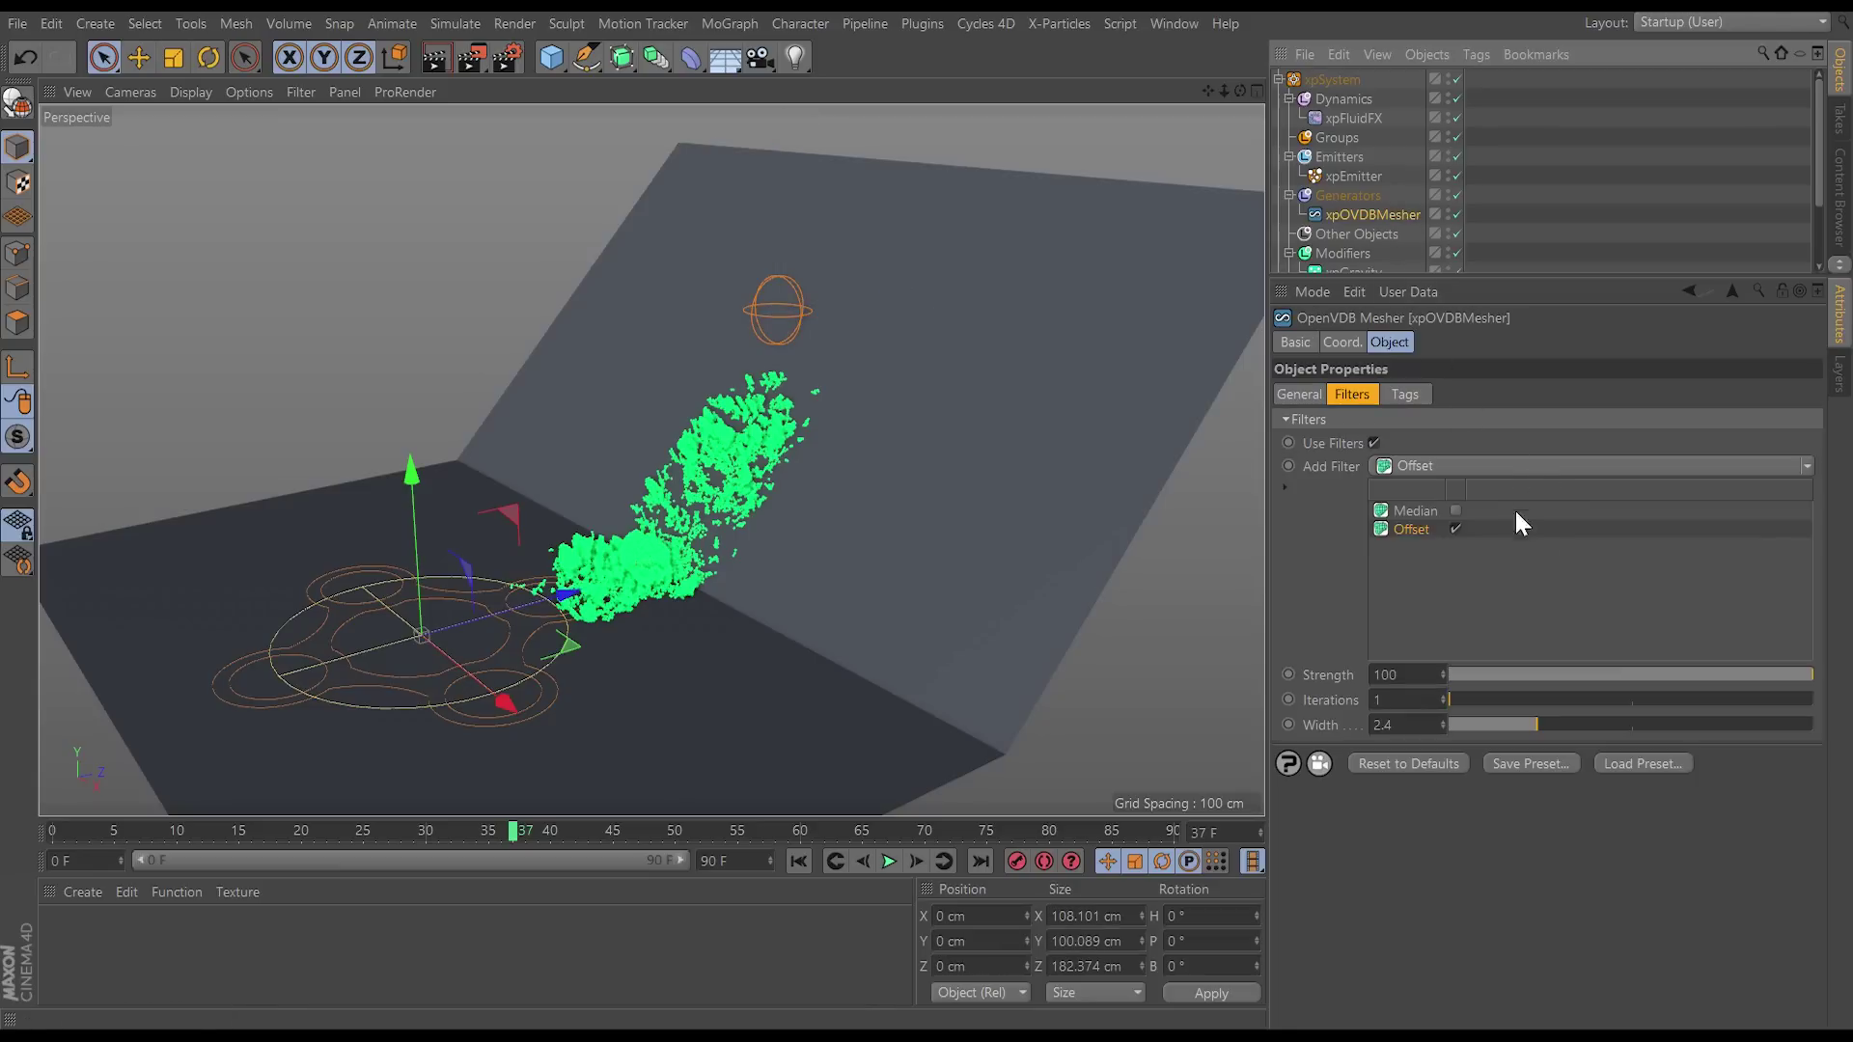
pyautogui.click(1374, 443)
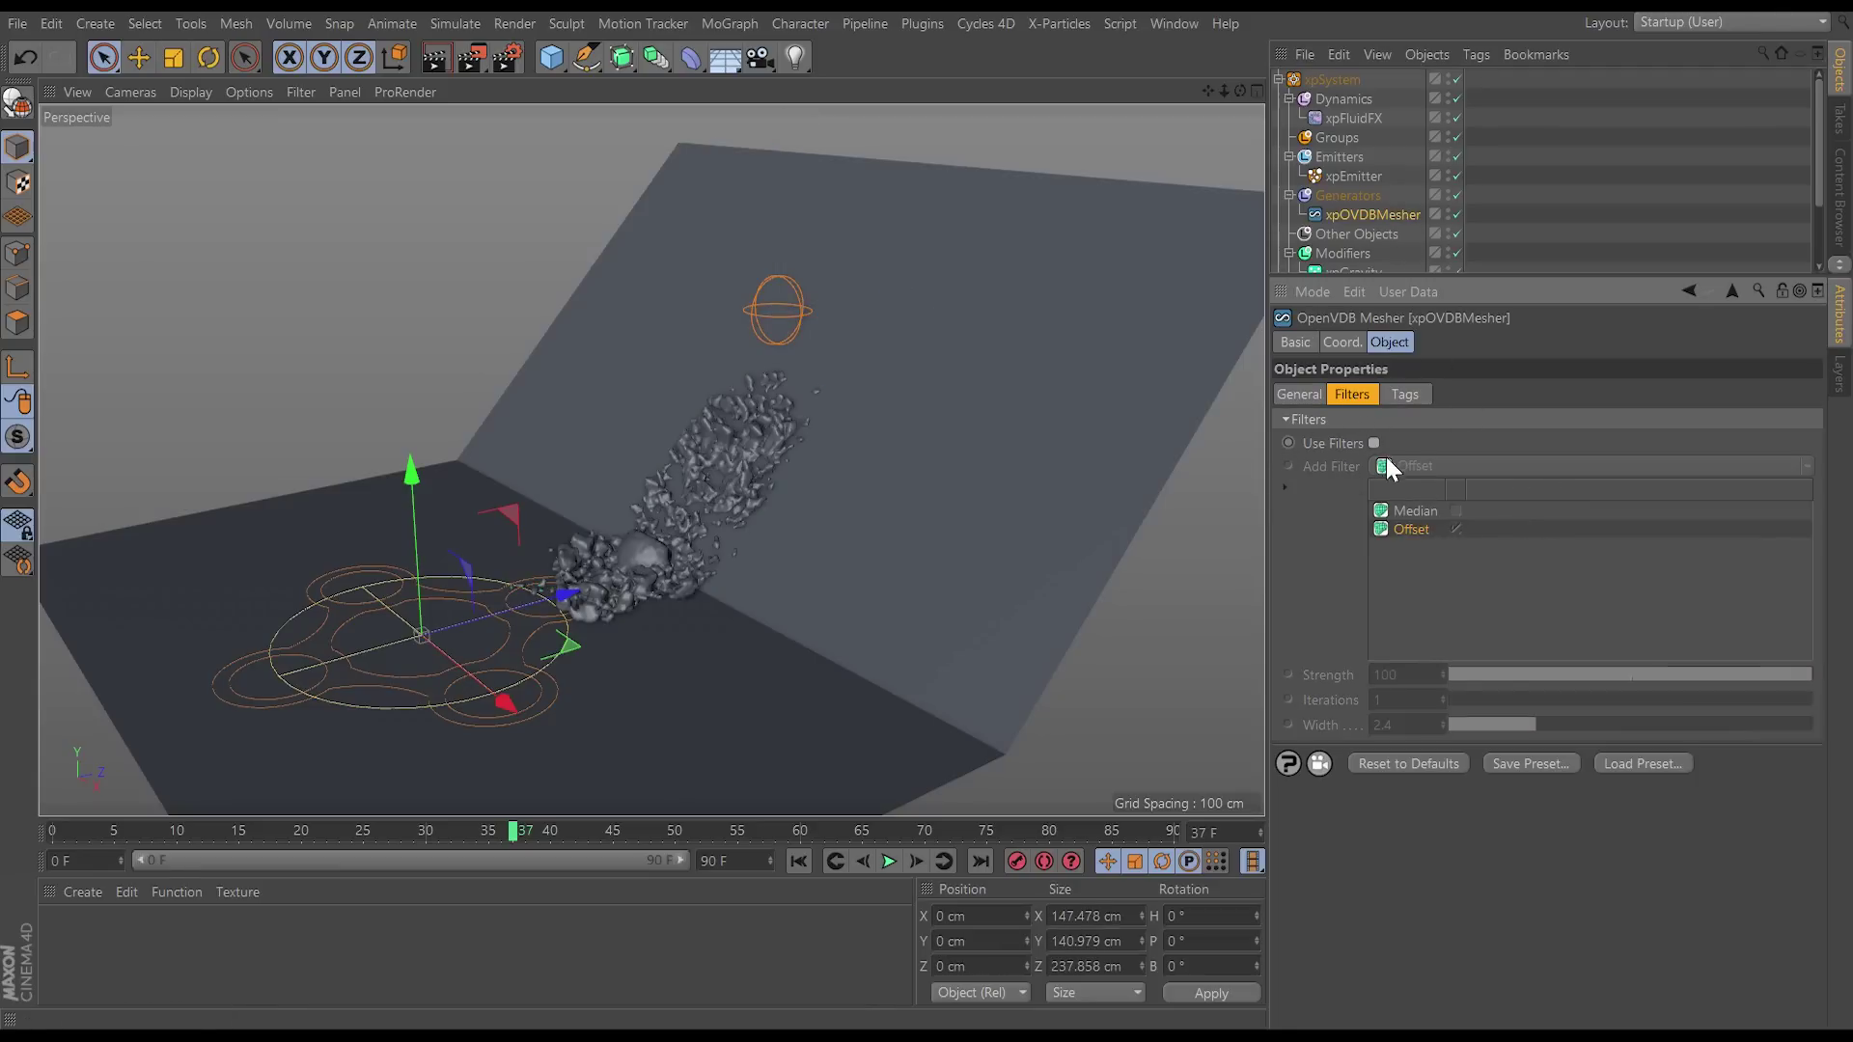
pyautogui.click(1373, 443)
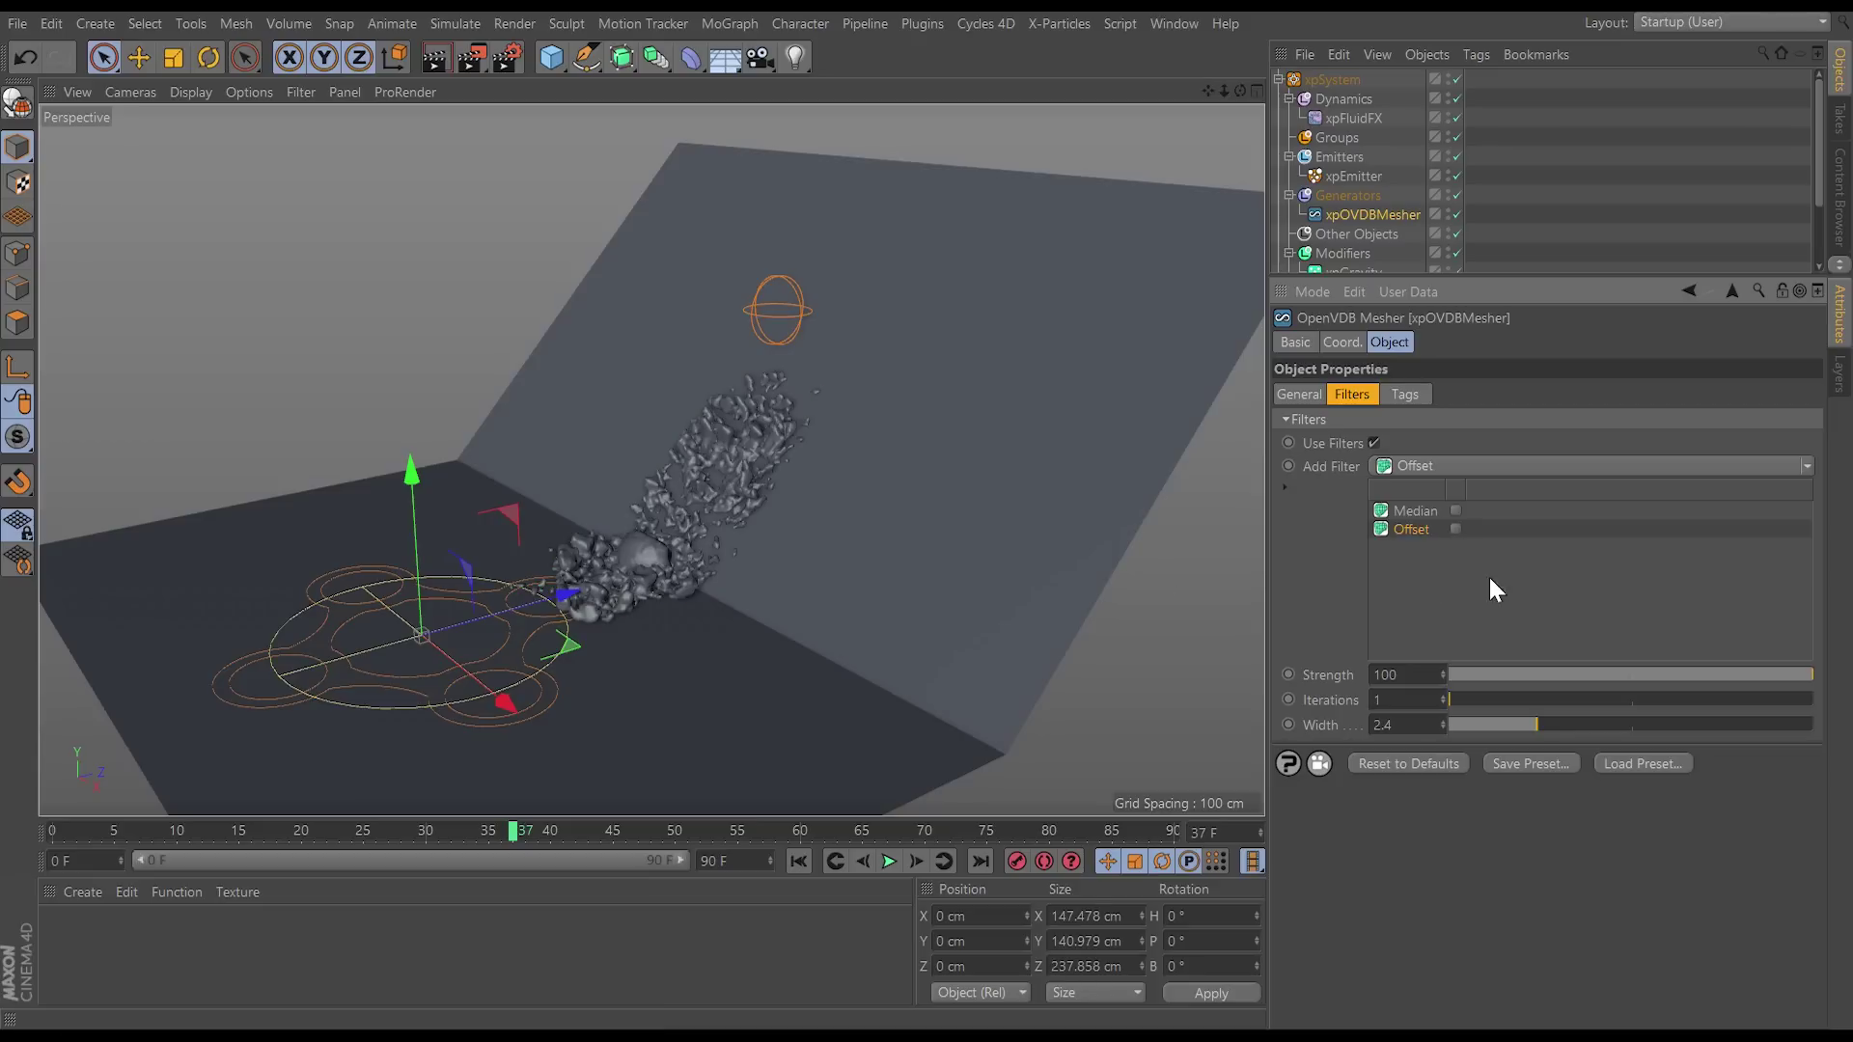
pyautogui.press('Delete')
pyautogui.click(1413, 510)
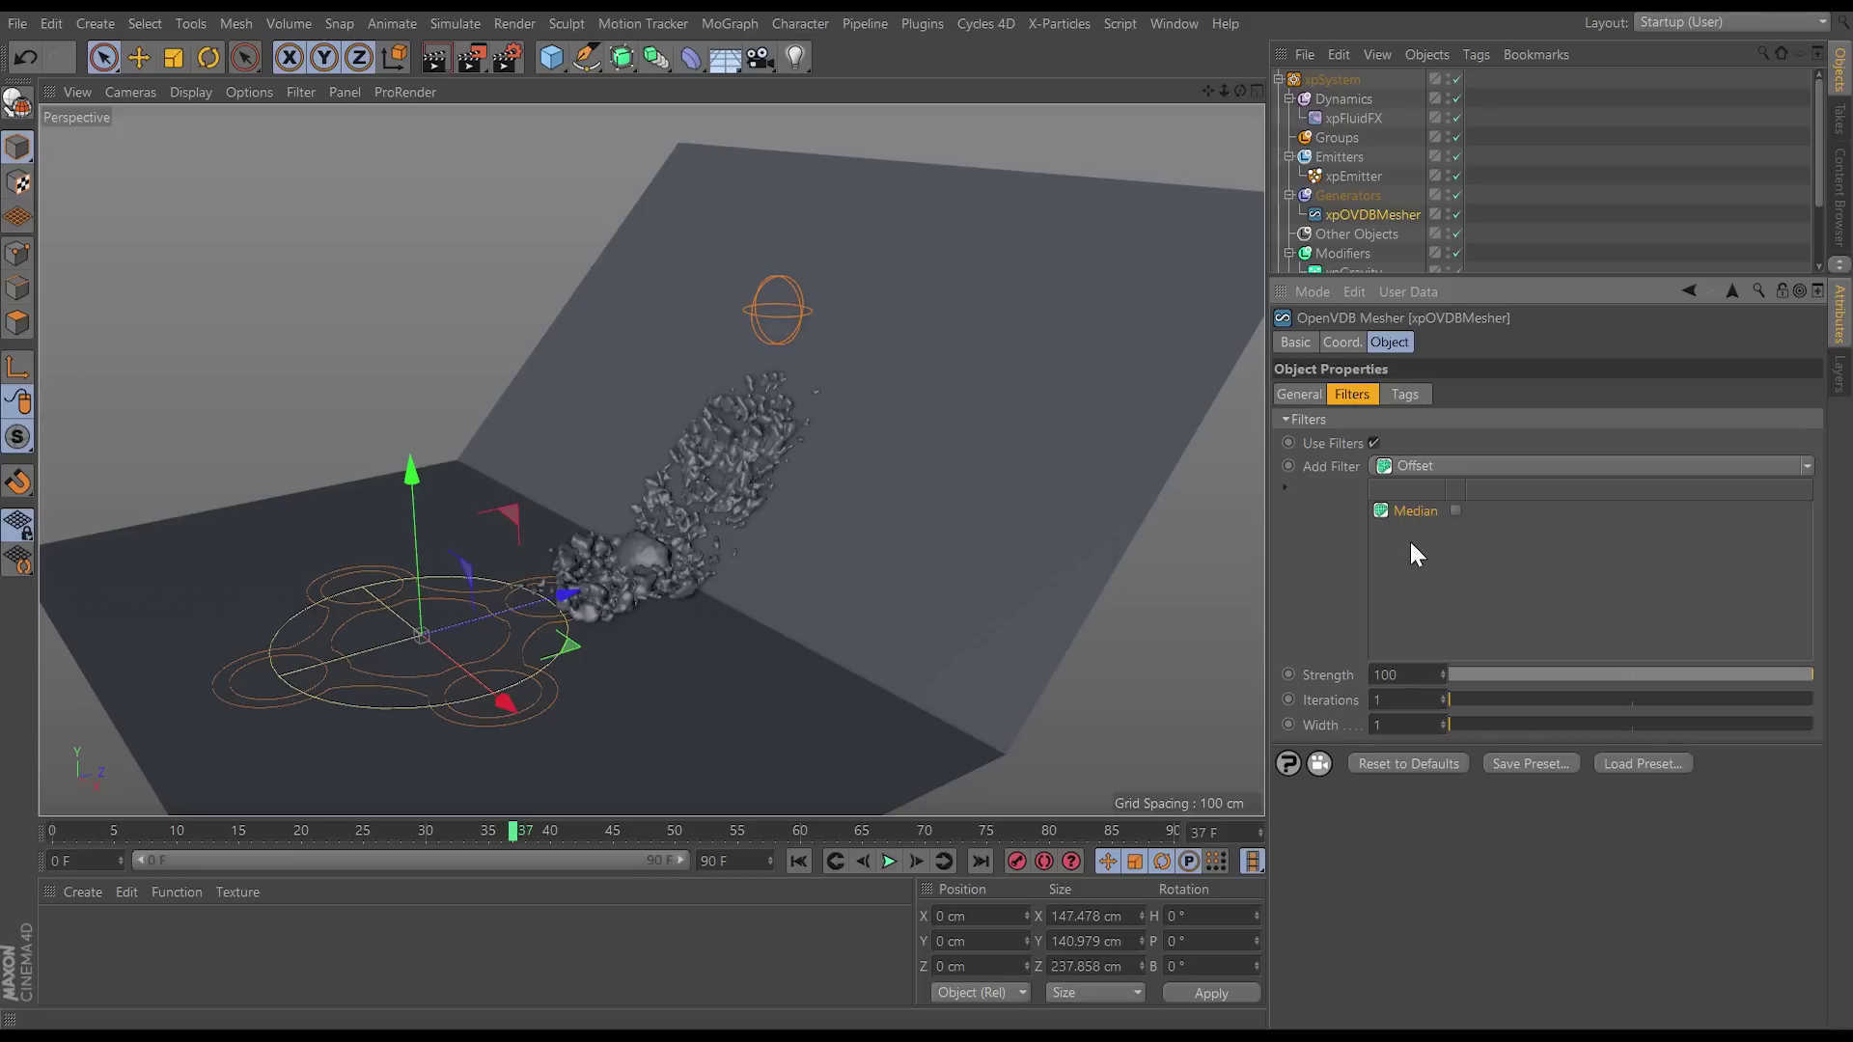
pyautogui.press('Delete')
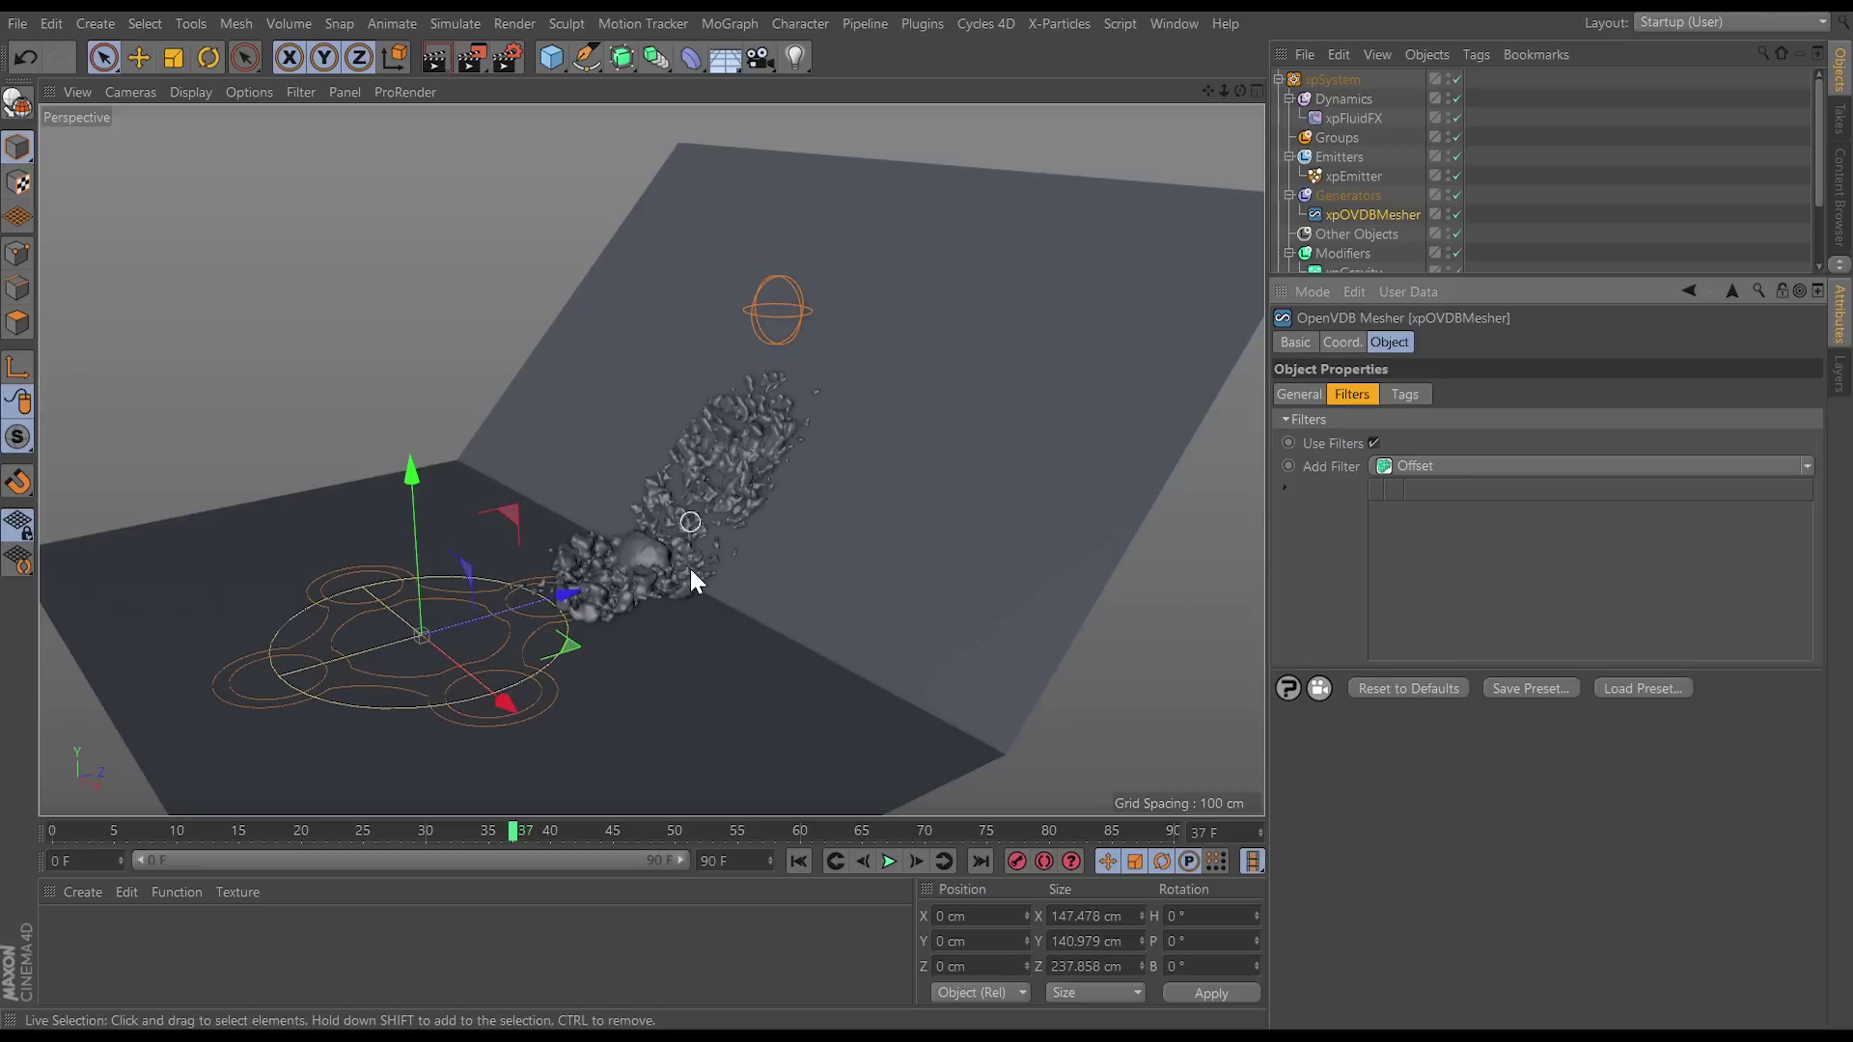
# Step: Examine the unfiltered mesh up close, briefly showing its wireframe lines over the shading
pyautogui.moveTo(692, 552)
pyautogui.keyDown('alt'); pyautogui.mouseDown()
pyautogui.moveTo(745, 605)
pyautogui.moveTo(1046, 530)
pyautogui.moveTo(685, 548)
pyautogui.mouseUp(); pyautogui.keyUp('alt')
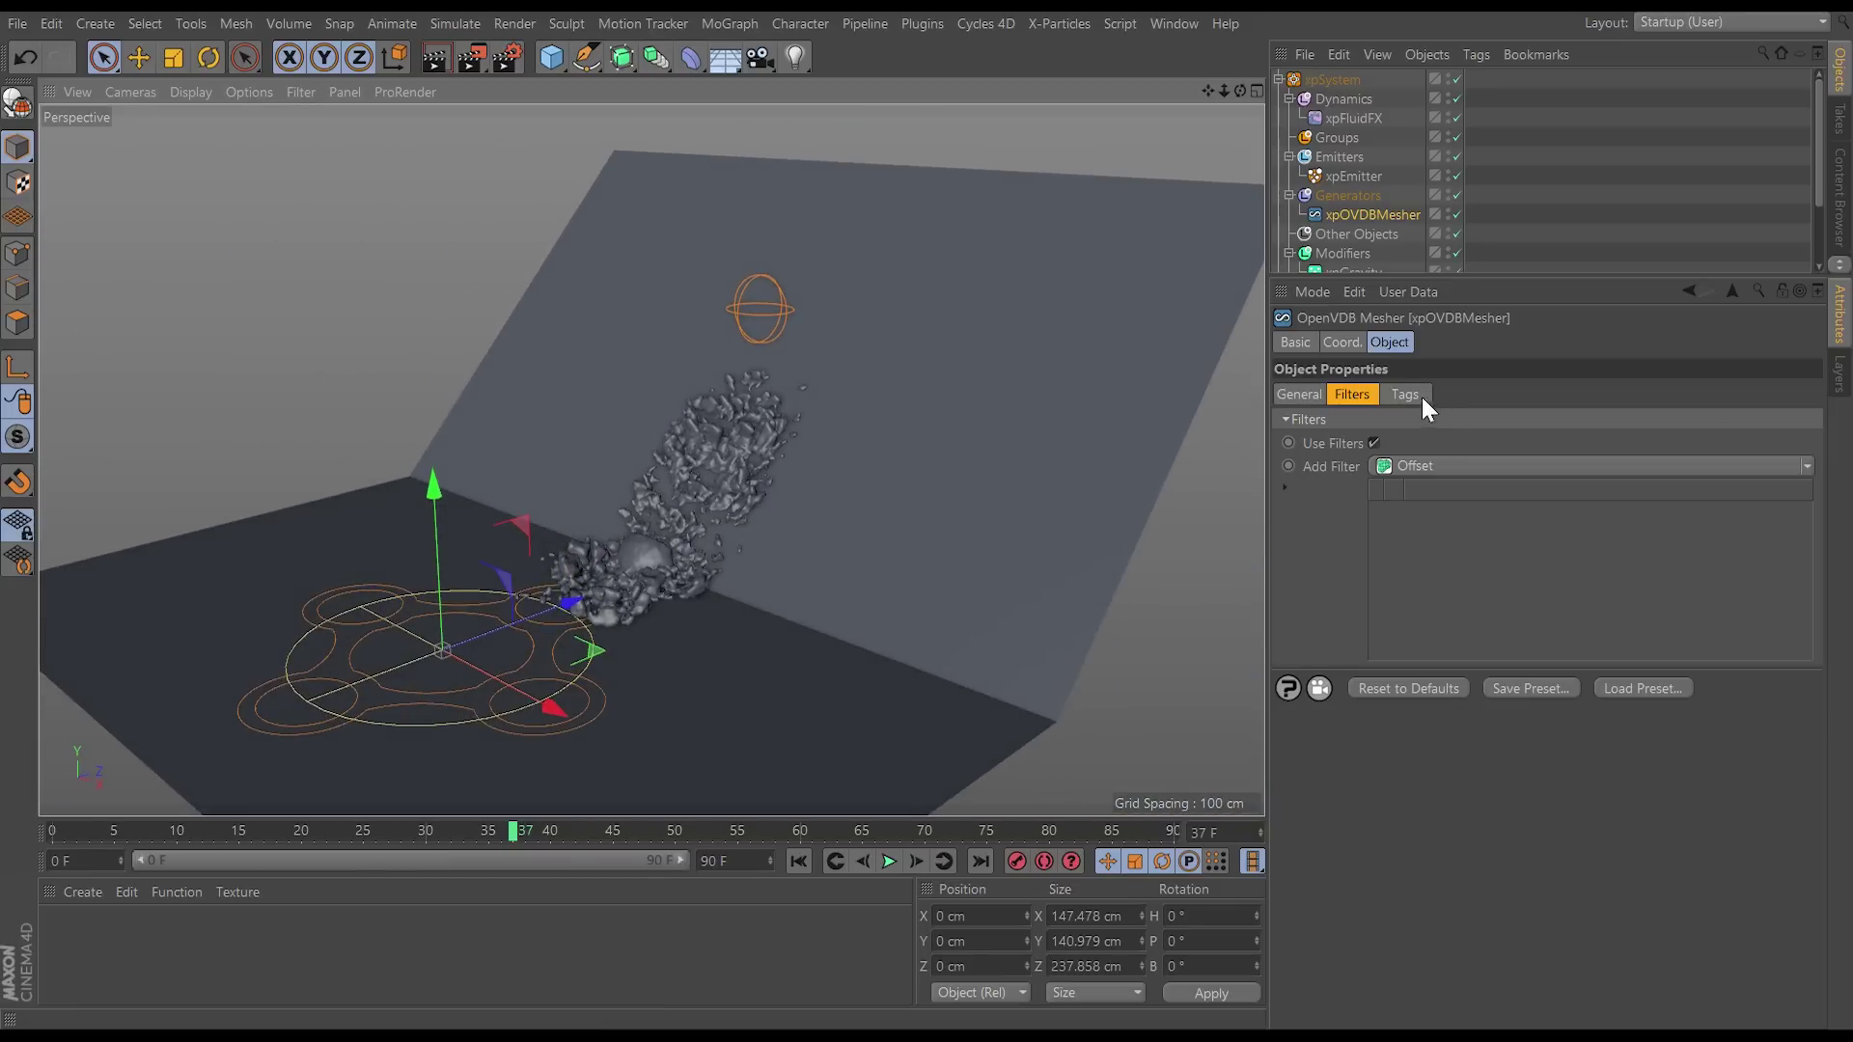
pyautogui.click(1299, 395)
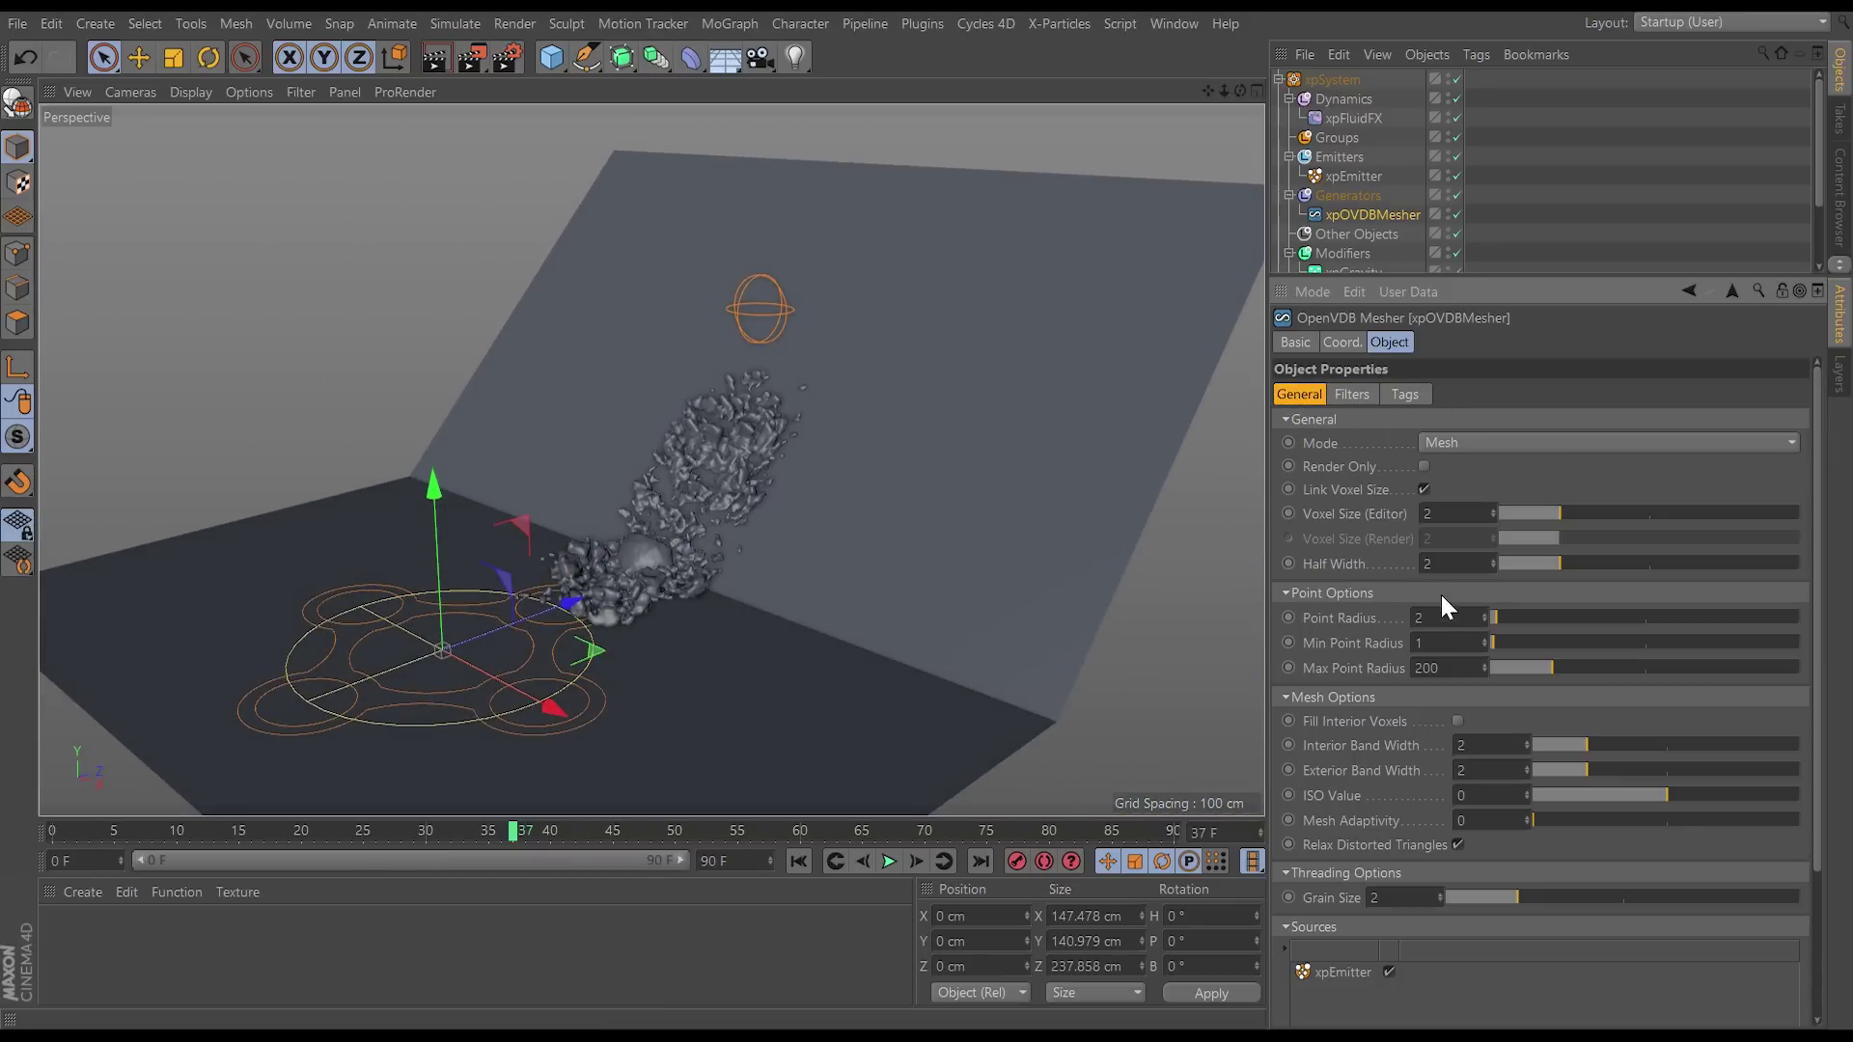
pyautogui.keyDown('alt'); pyautogui.moveTo(745, 564); pyautogui.dragTo(626, 594); pyautogui.keyUp('alt')
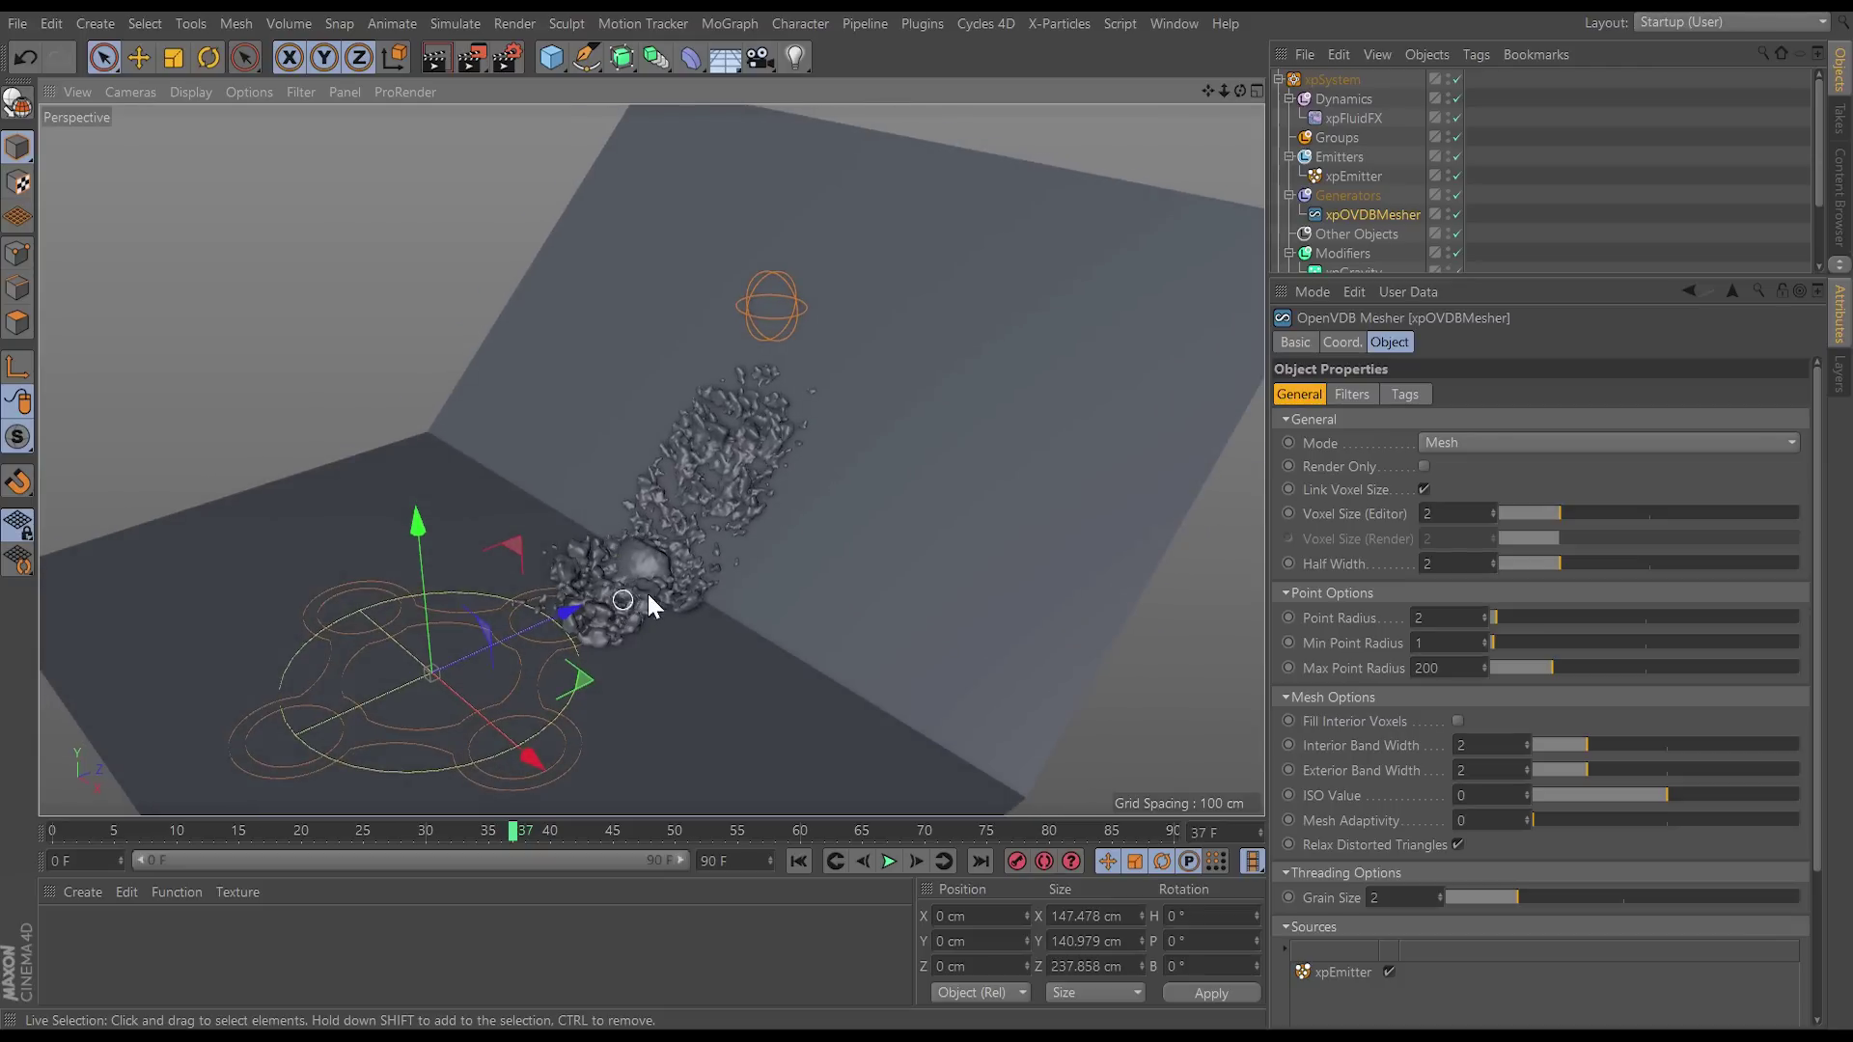
pyautogui.press('n')
pyautogui.press('b')
pyautogui.keyDown('alt'); pyautogui.moveTo(651, 565); pyautogui.dragTo(722, 562, button='right'); pyautogui.keyUp('alt')
pyautogui.press('n')
pyautogui.press('a')
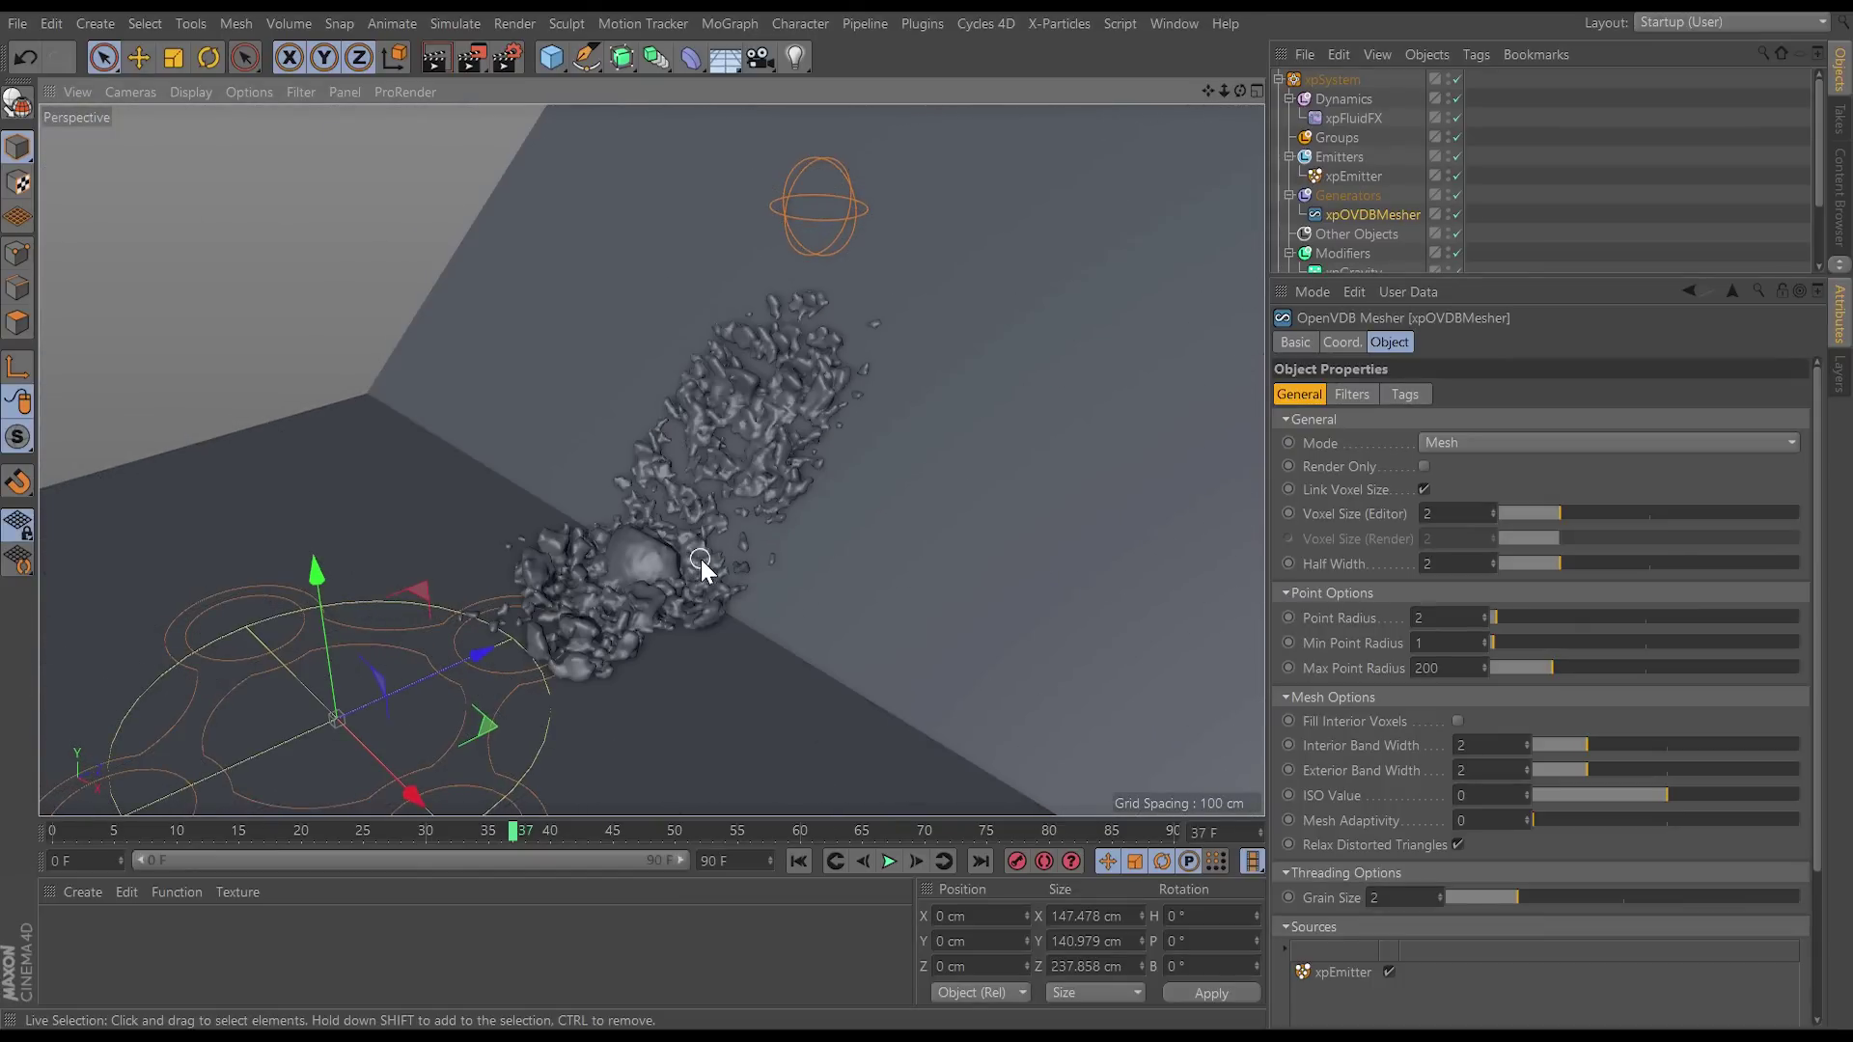
pyautogui.keyDown('alt'); pyautogui.moveTo(700, 559); pyautogui.dragTo(799, 548); pyautogui.keyUp('alt')
# Step: Set the xpOVDBMesher's point radius to 1.5 and its editor voxel size to 1
pyautogui.doubleClick(1447, 617)
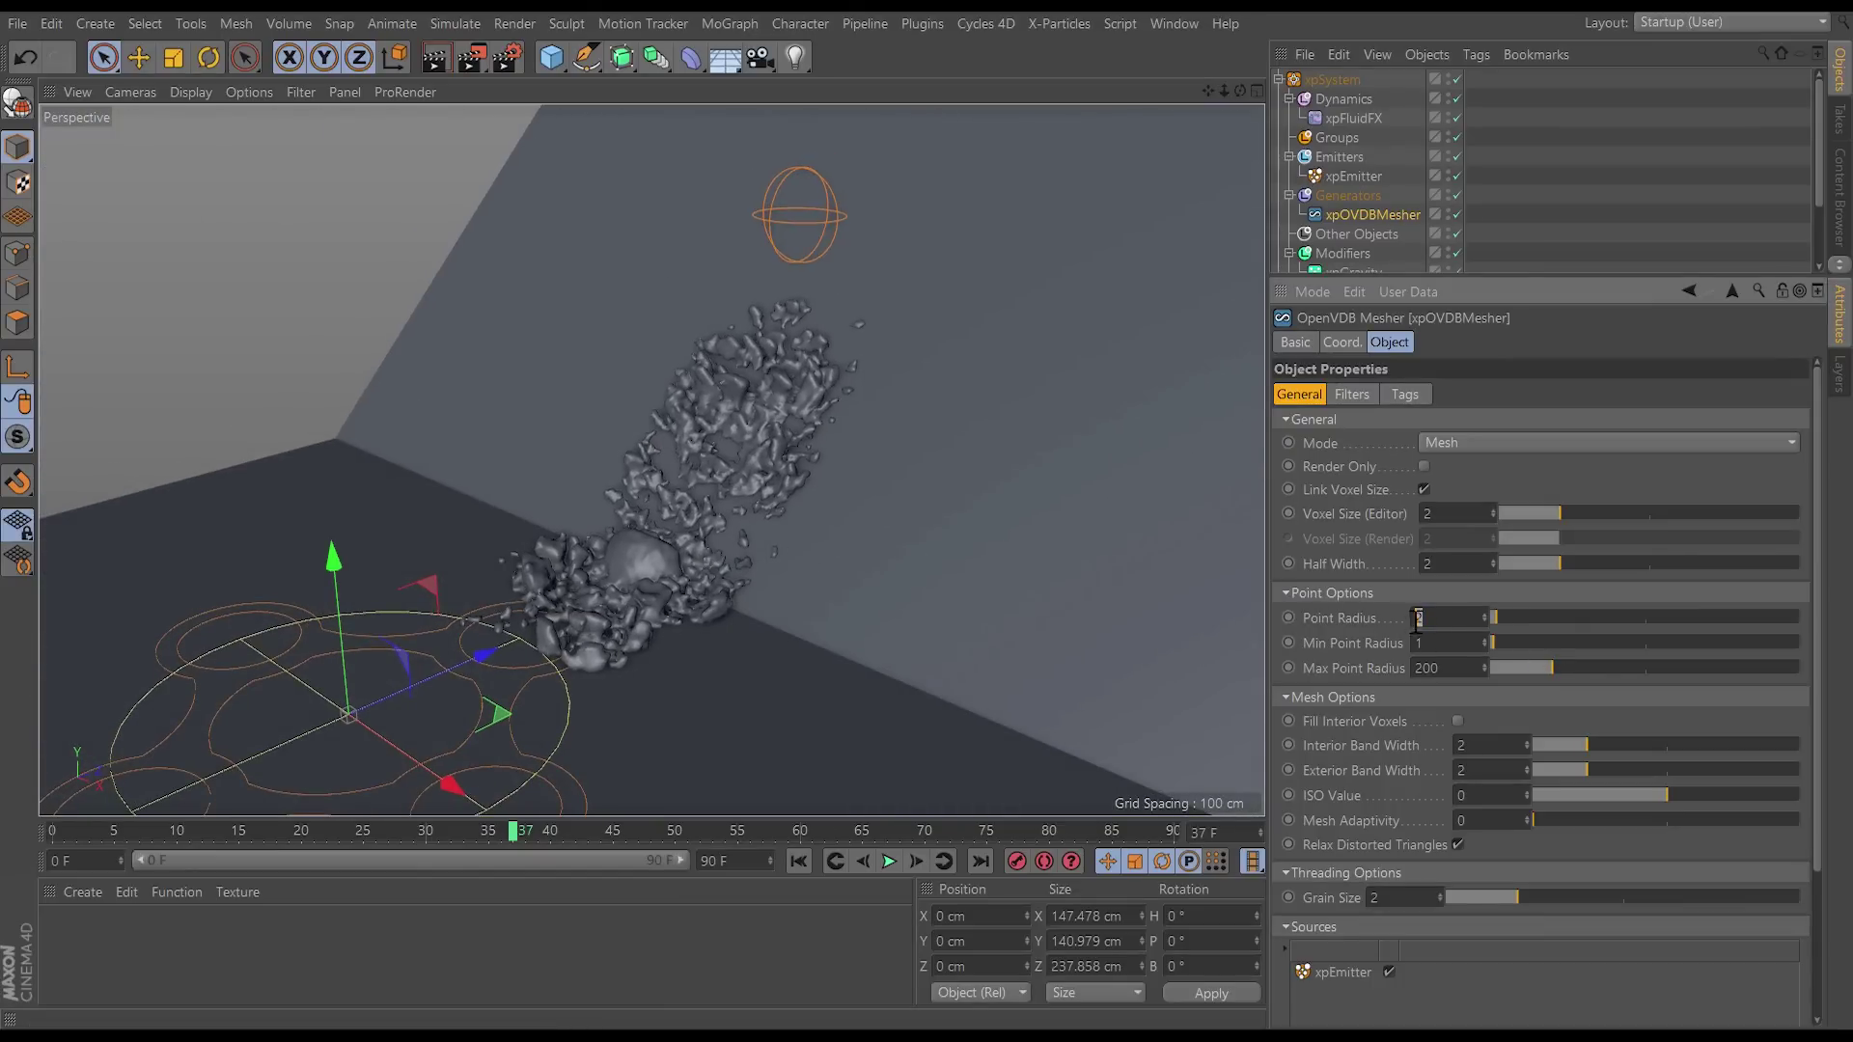
pyautogui.write('1.5')
pyautogui.press('Return')
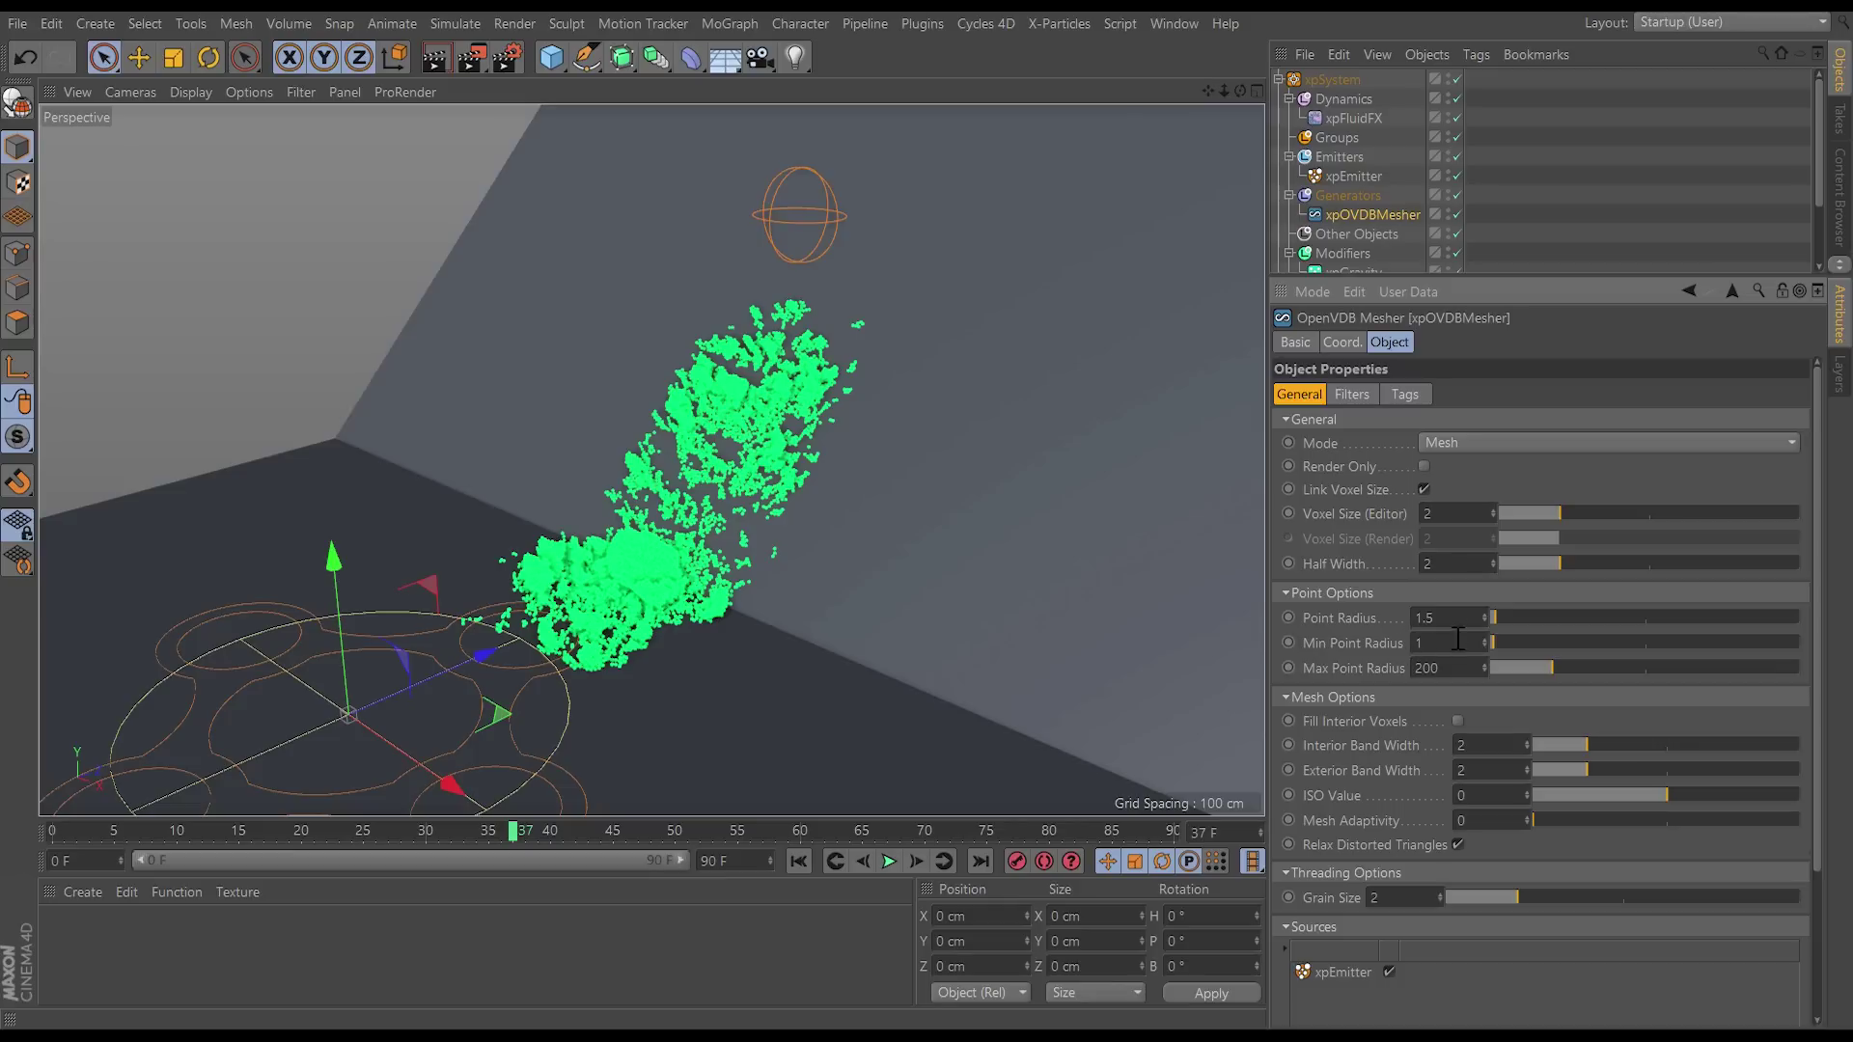
pyautogui.doubleClick(1438, 514)
pyautogui.press('Return')
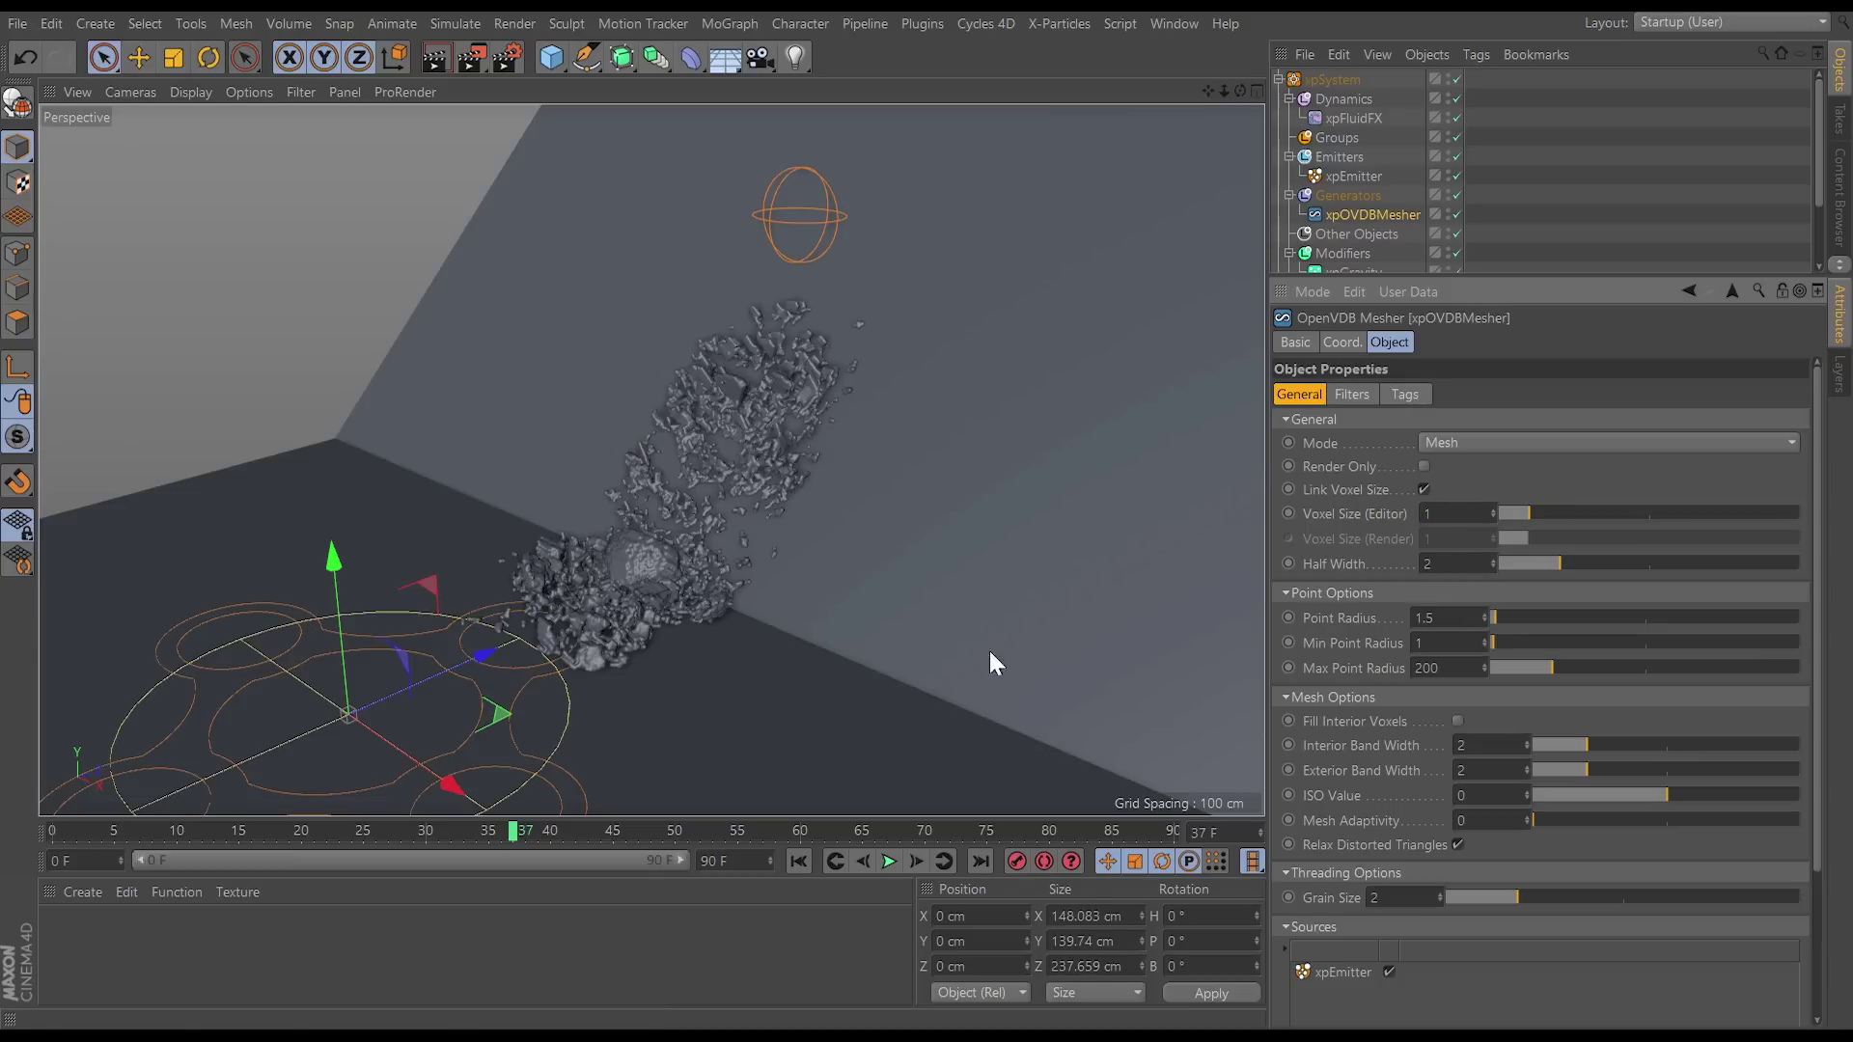
# Step: Set the xpOVDBMesher's editor voxel size to 1.2 and inspect the resulting surface
pyautogui.keyDown('alt'); pyautogui.moveTo(669, 559); pyautogui.dragTo(830, 572); pyautogui.keyUp('alt')
pyautogui.click(1429, 513)
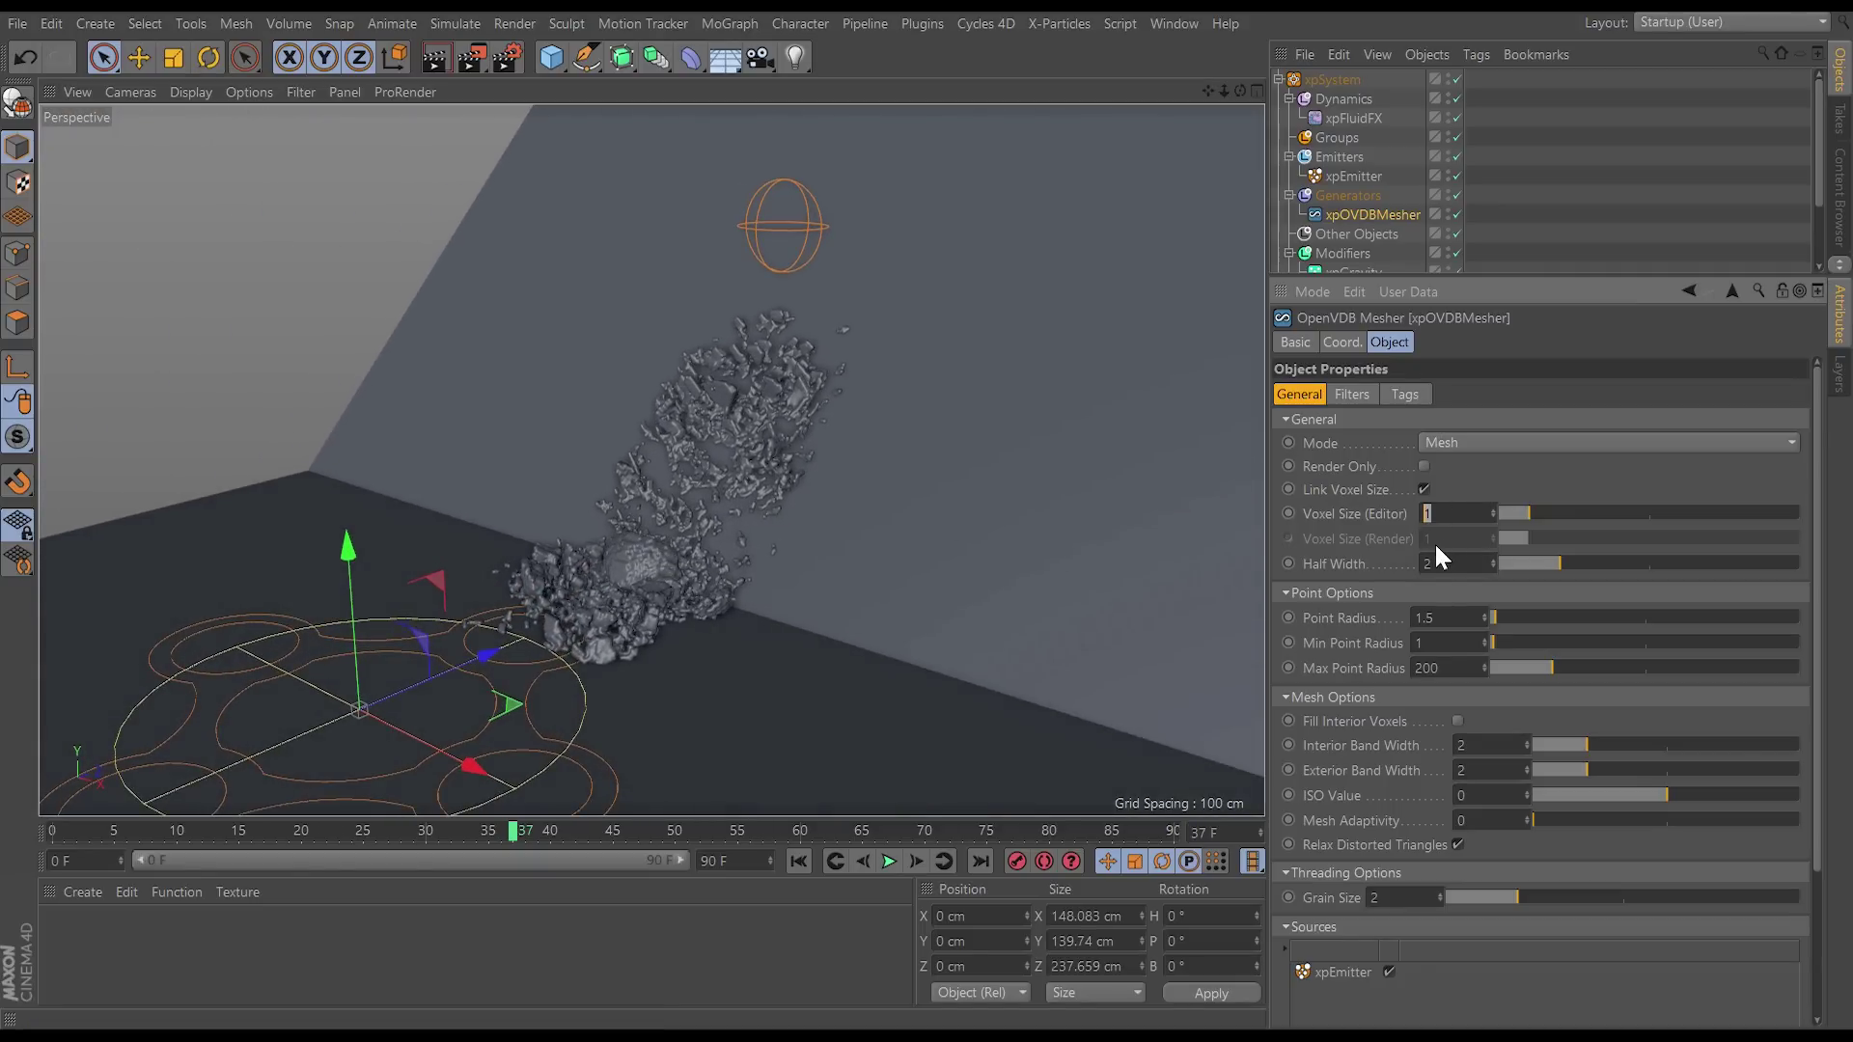
pyautogui.write('.2')
pyautogui.press('Return')
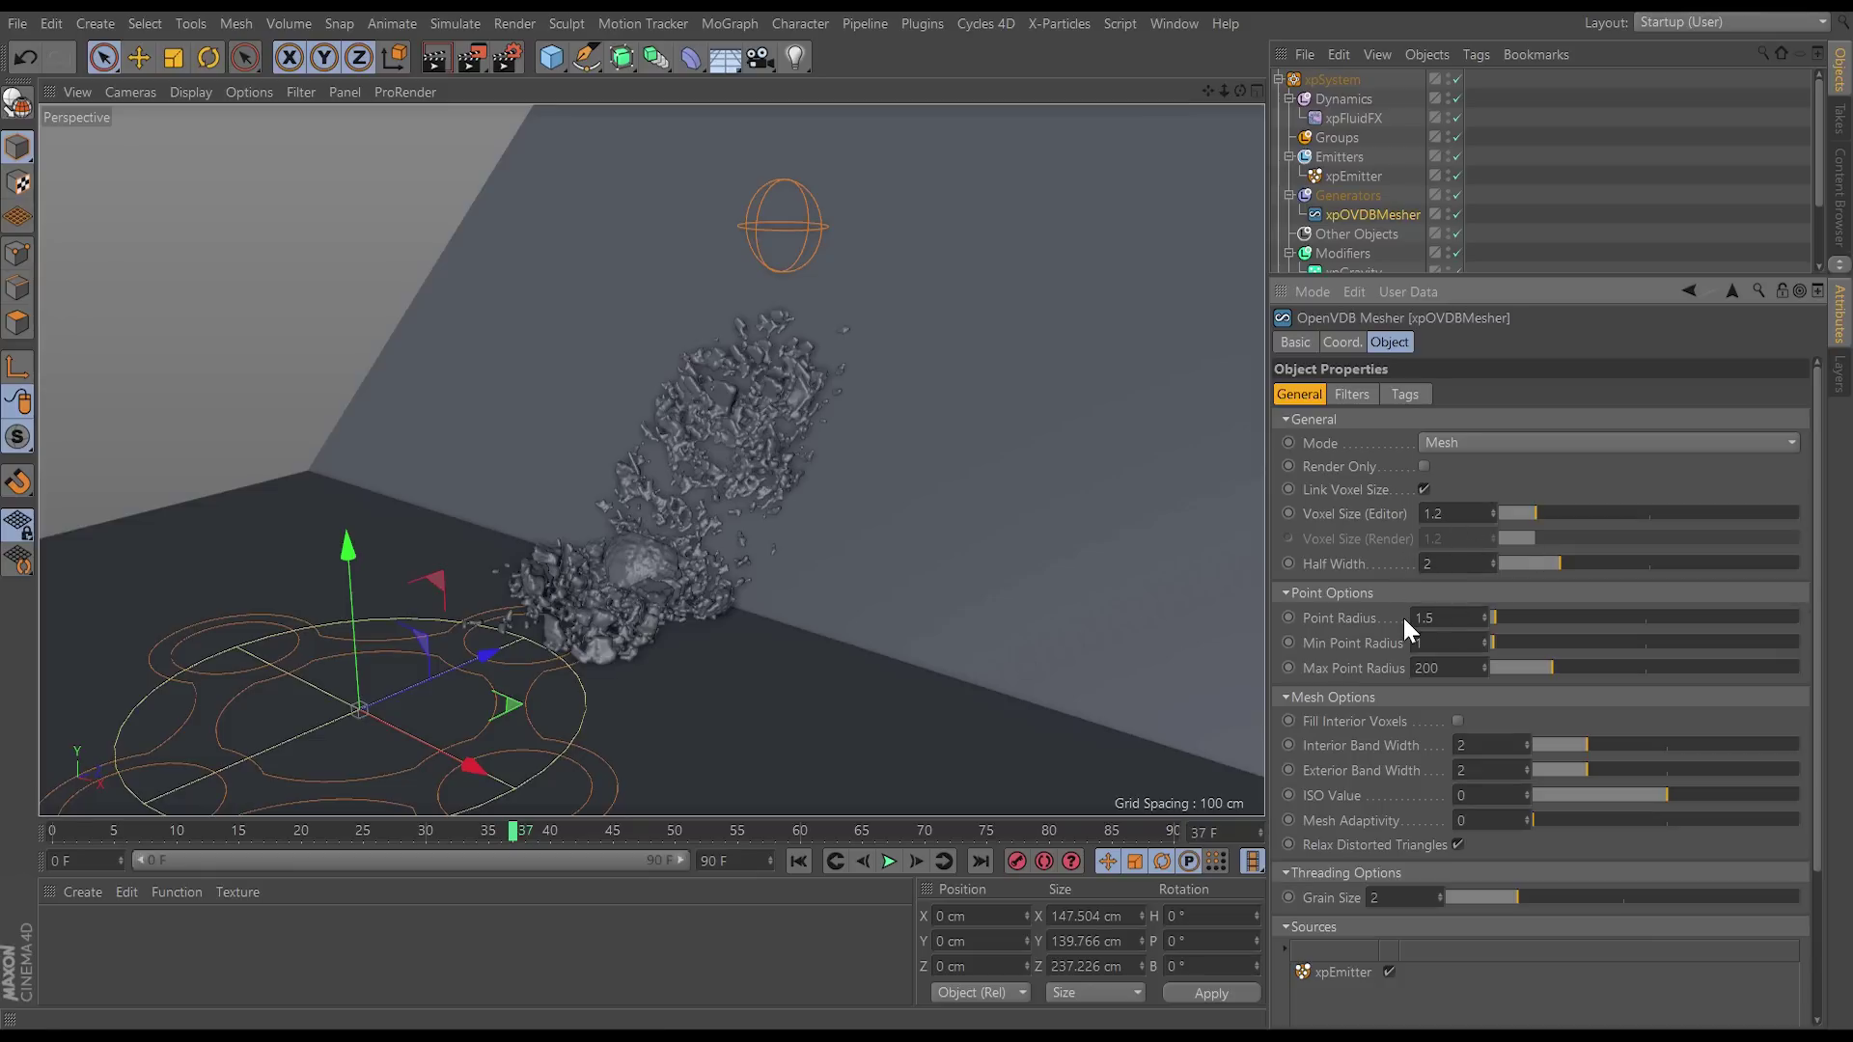
pyautogui.keyDown('alt'); pyautogui.moveTo(1056, 611); pyautogui.dragTo(722, 542); pyautogui.keyUp('alt')
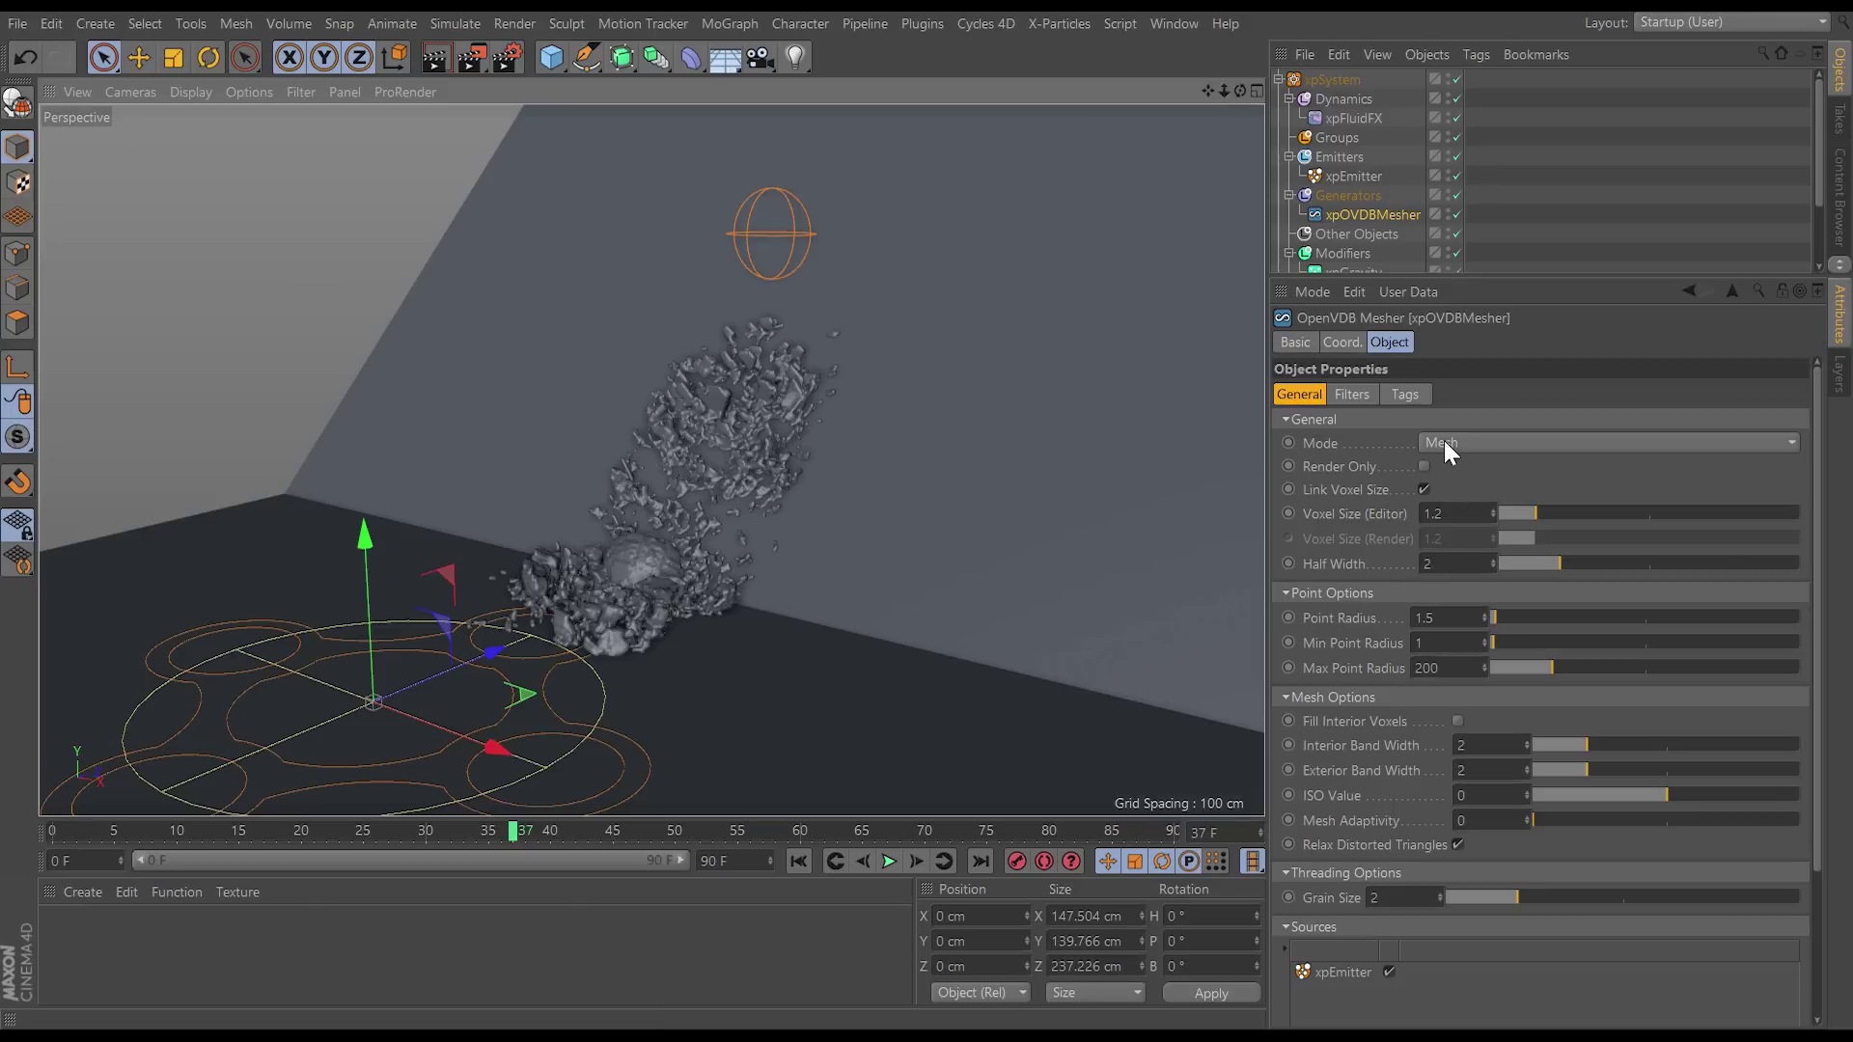
pyautogui.click(1352, 394)
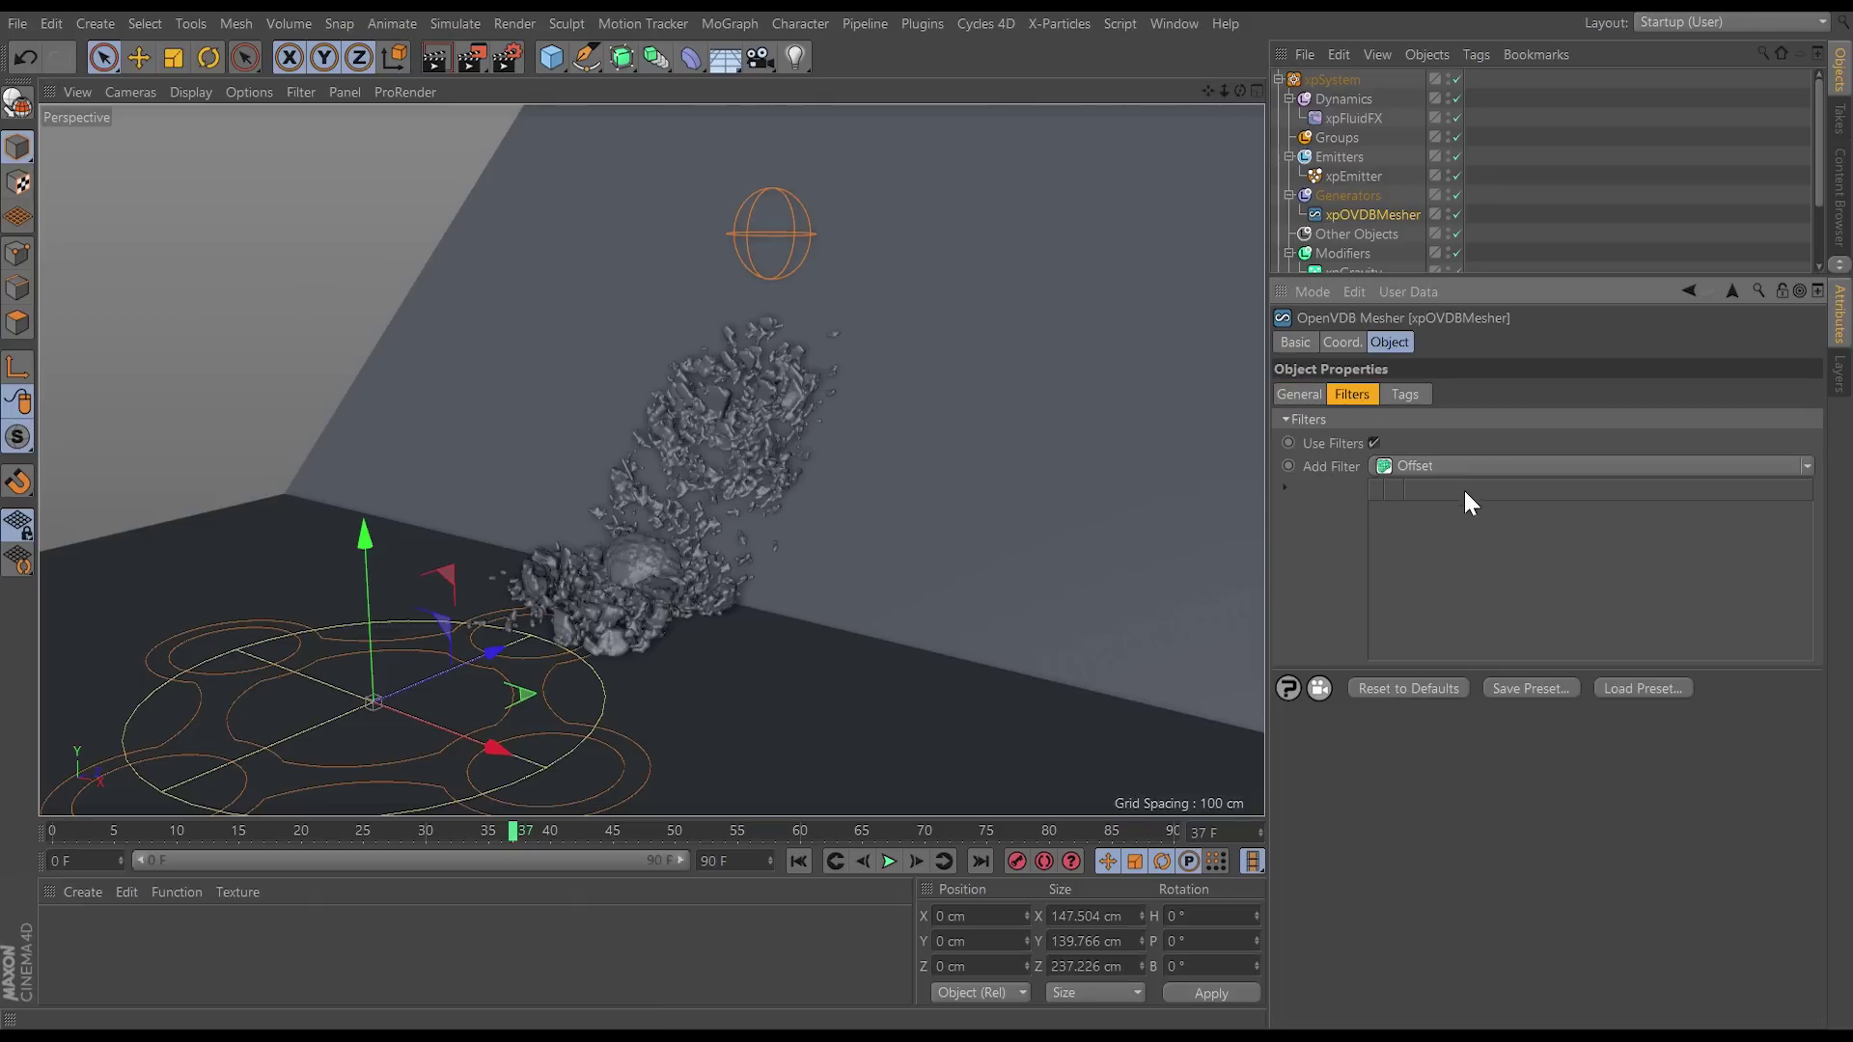
pyautogui.click(1807, 465)
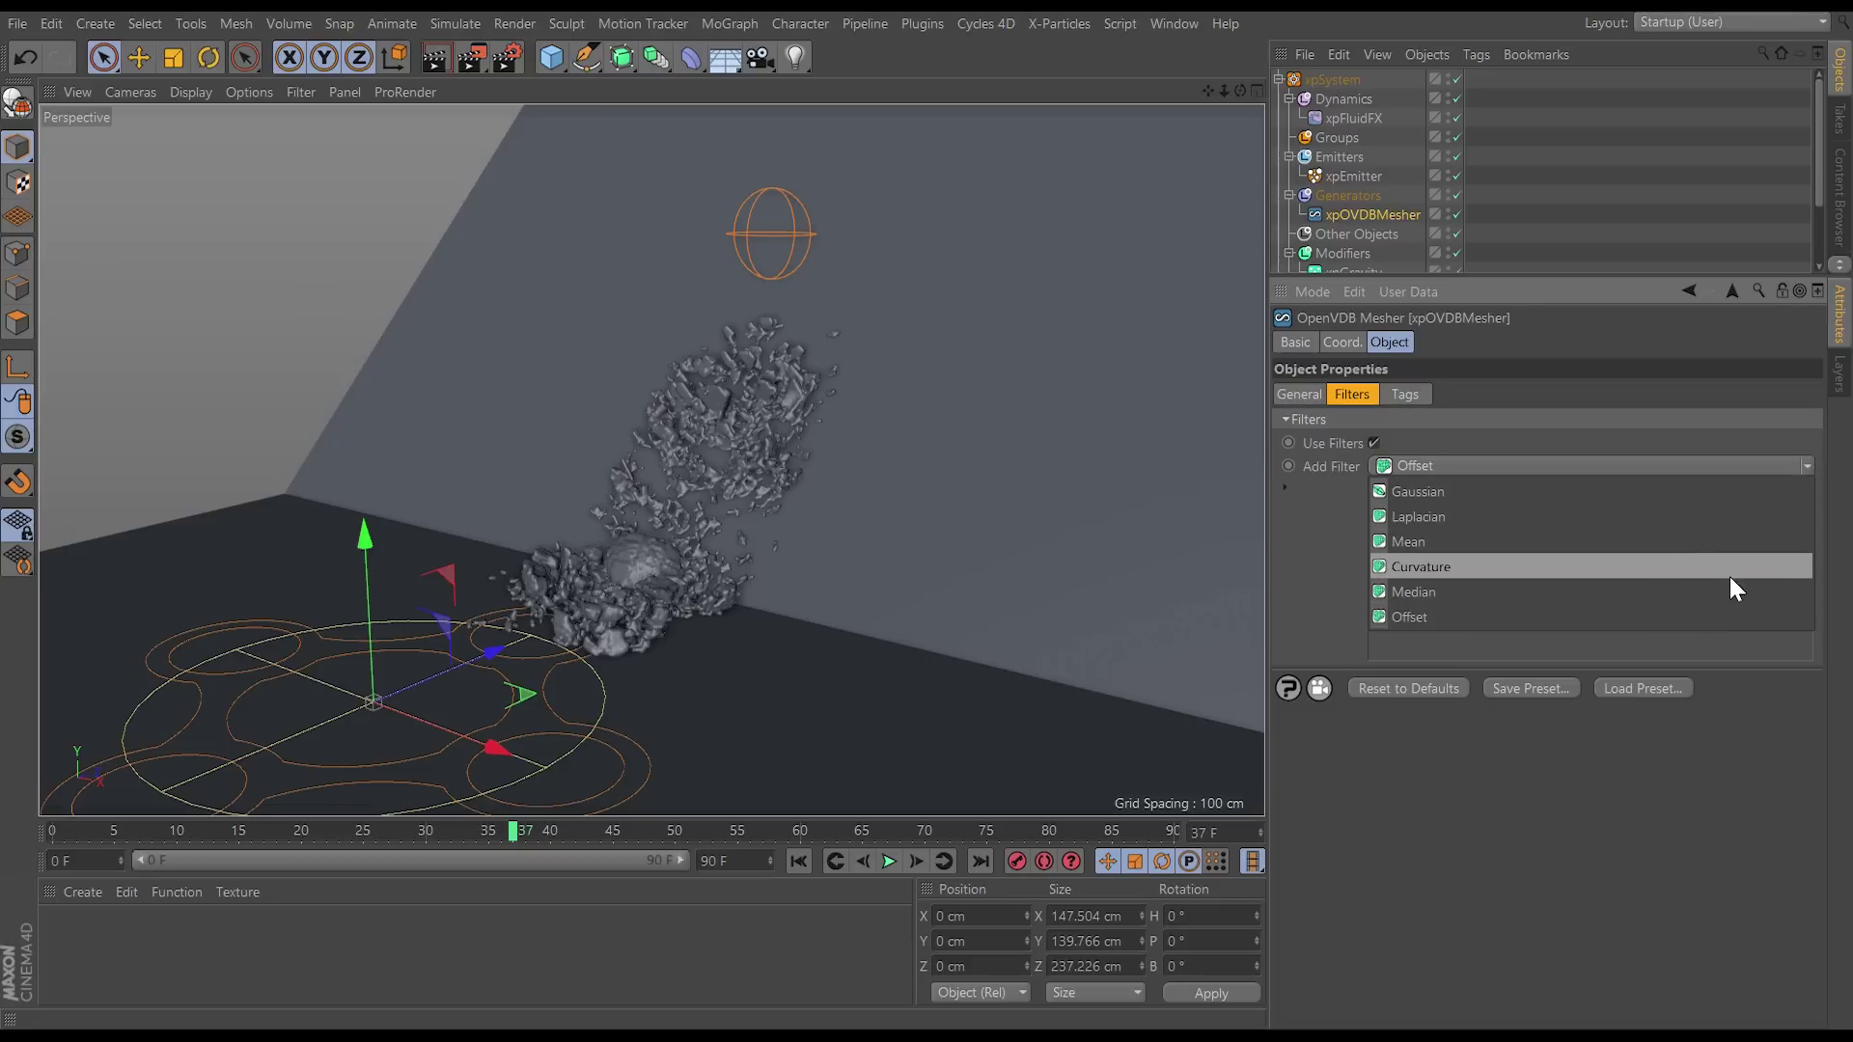
pyautogui.click(1428, 492)
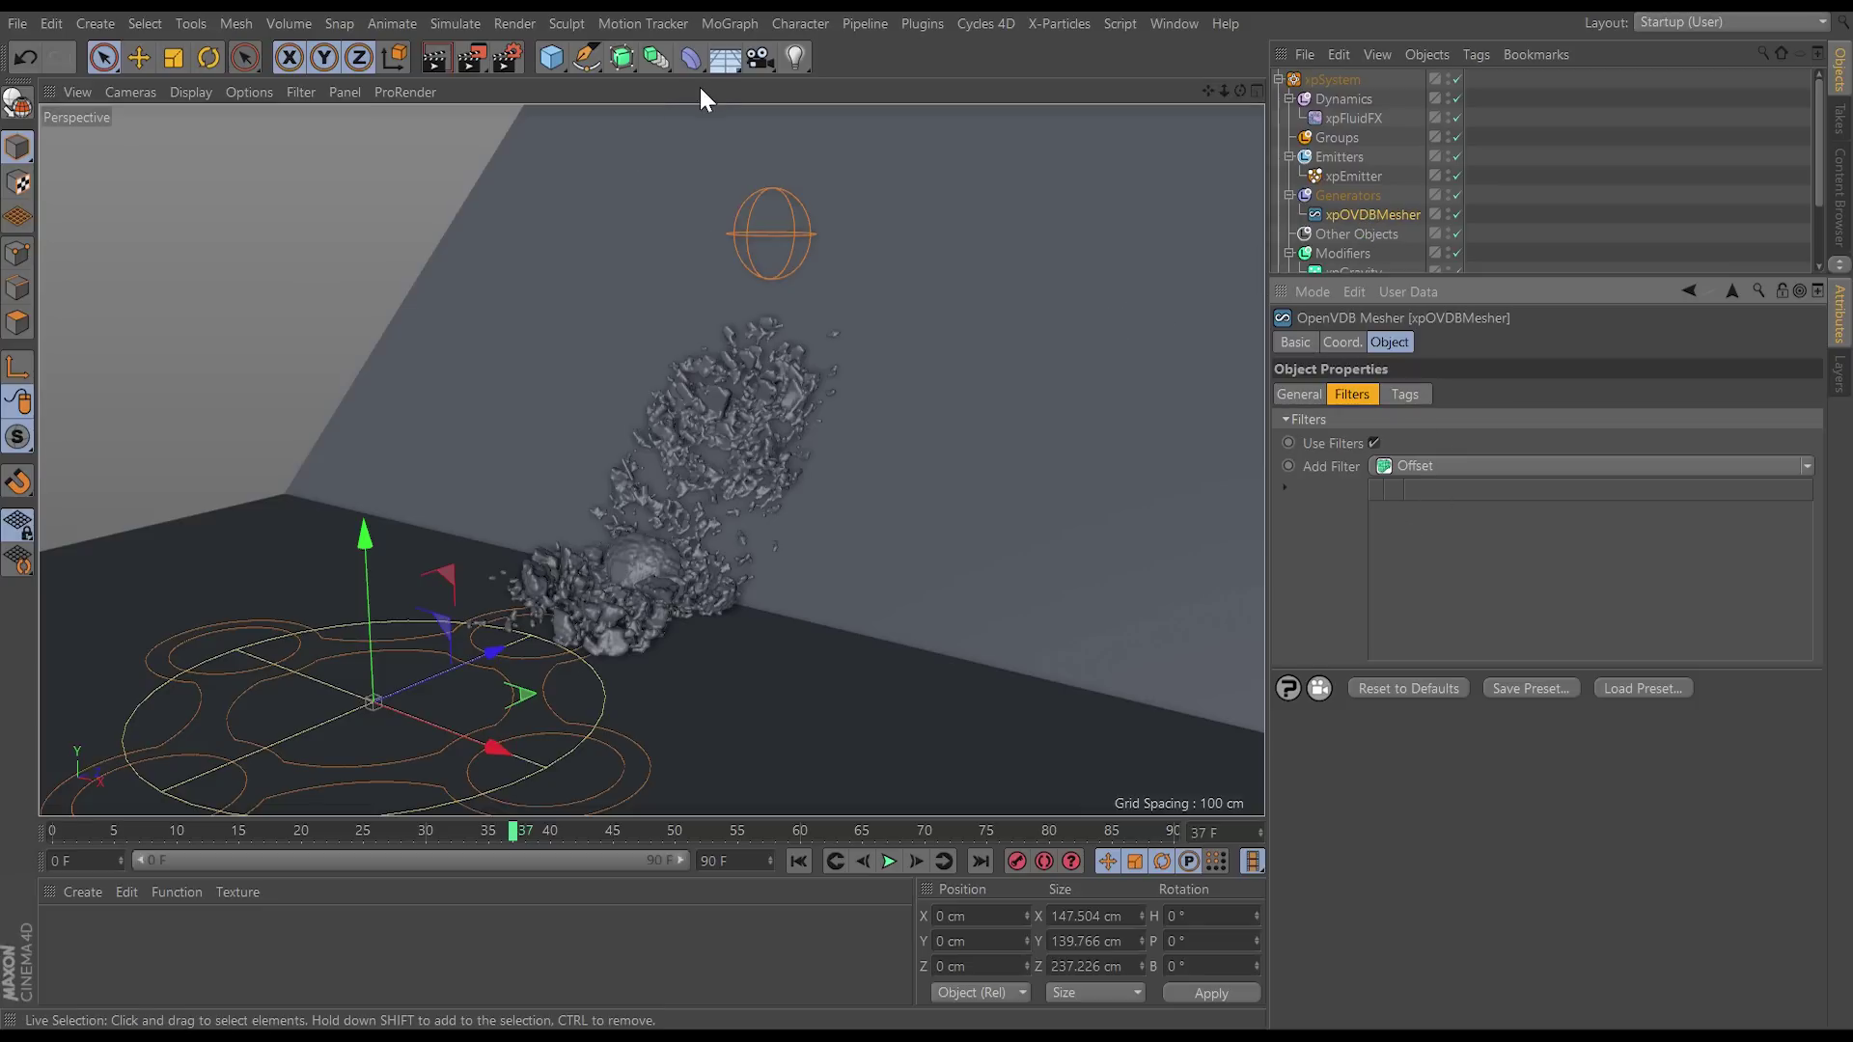
# Step: Add a Smoothing deformer as a child of the xpOVDBMesher and set its stiffness to 35%
pyautogui.moveTo(687, 60); pyautogui.dragTo(1237, 294)
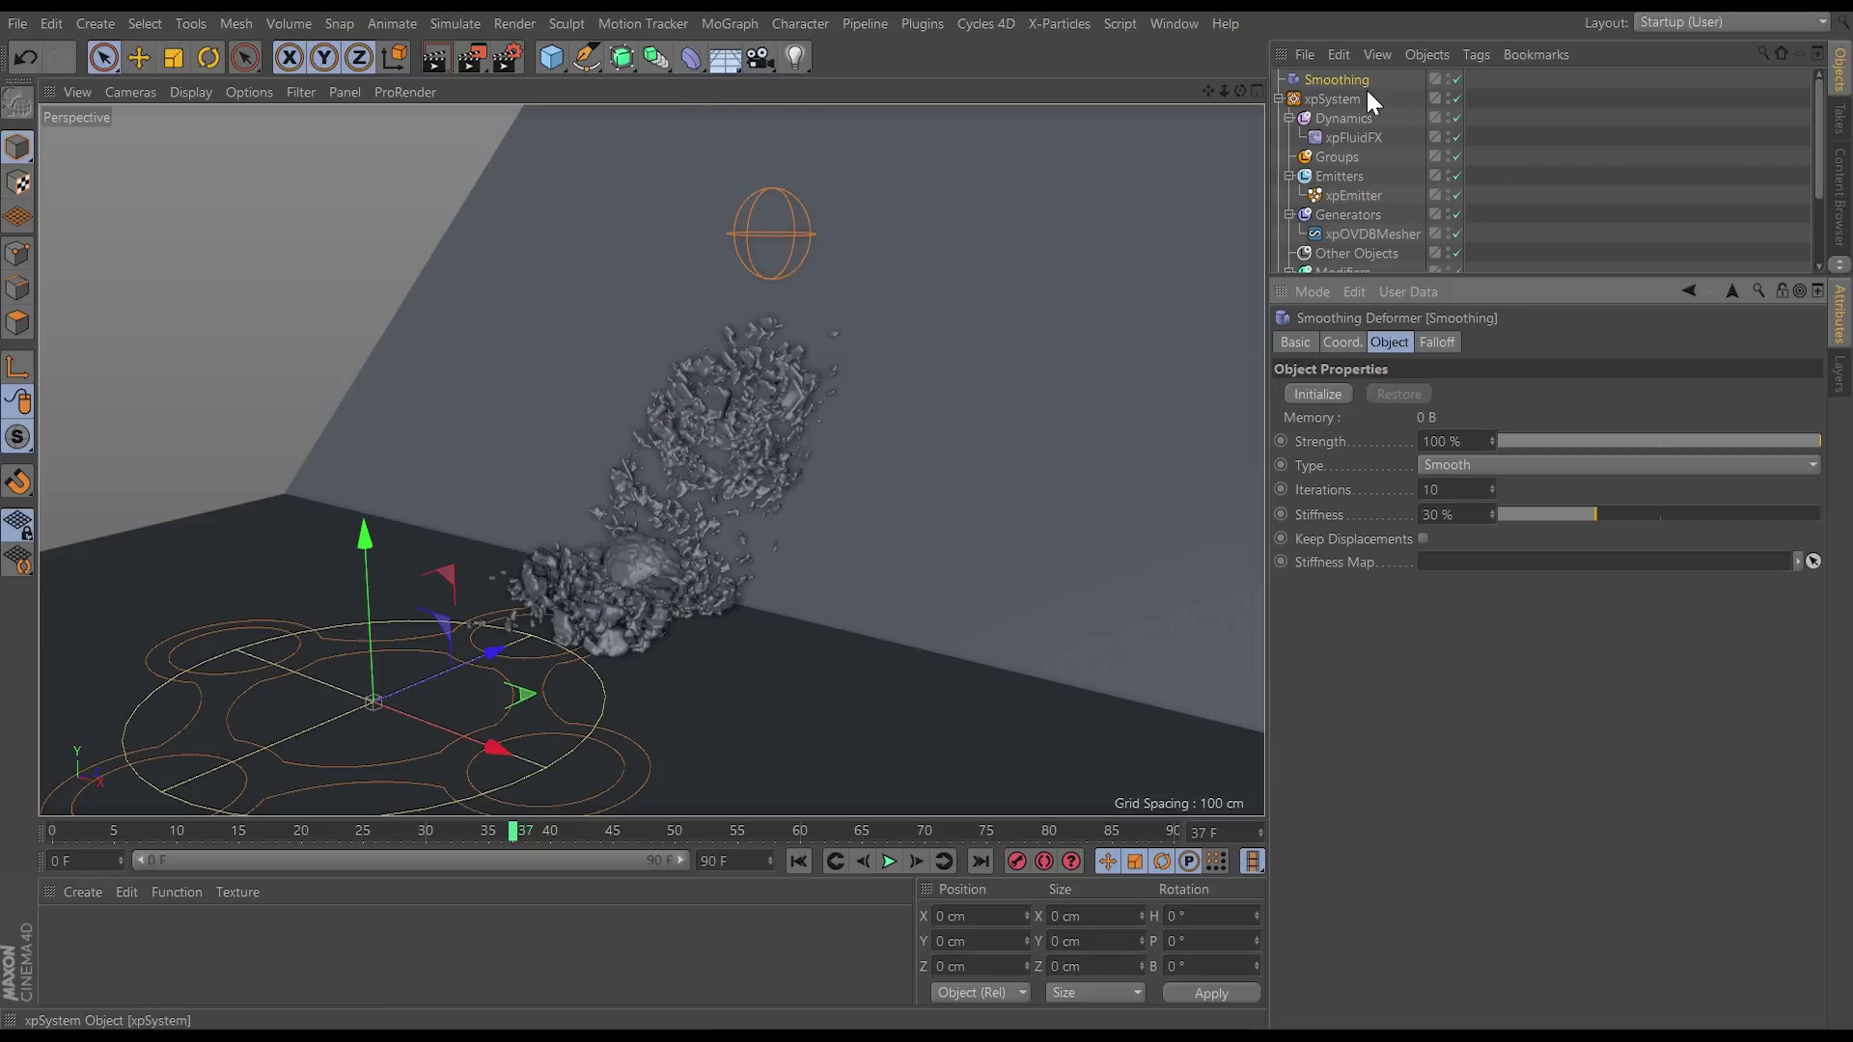
pyautogui.moveTo(1329, 79); pyautogui.dragTo(1357, 230)
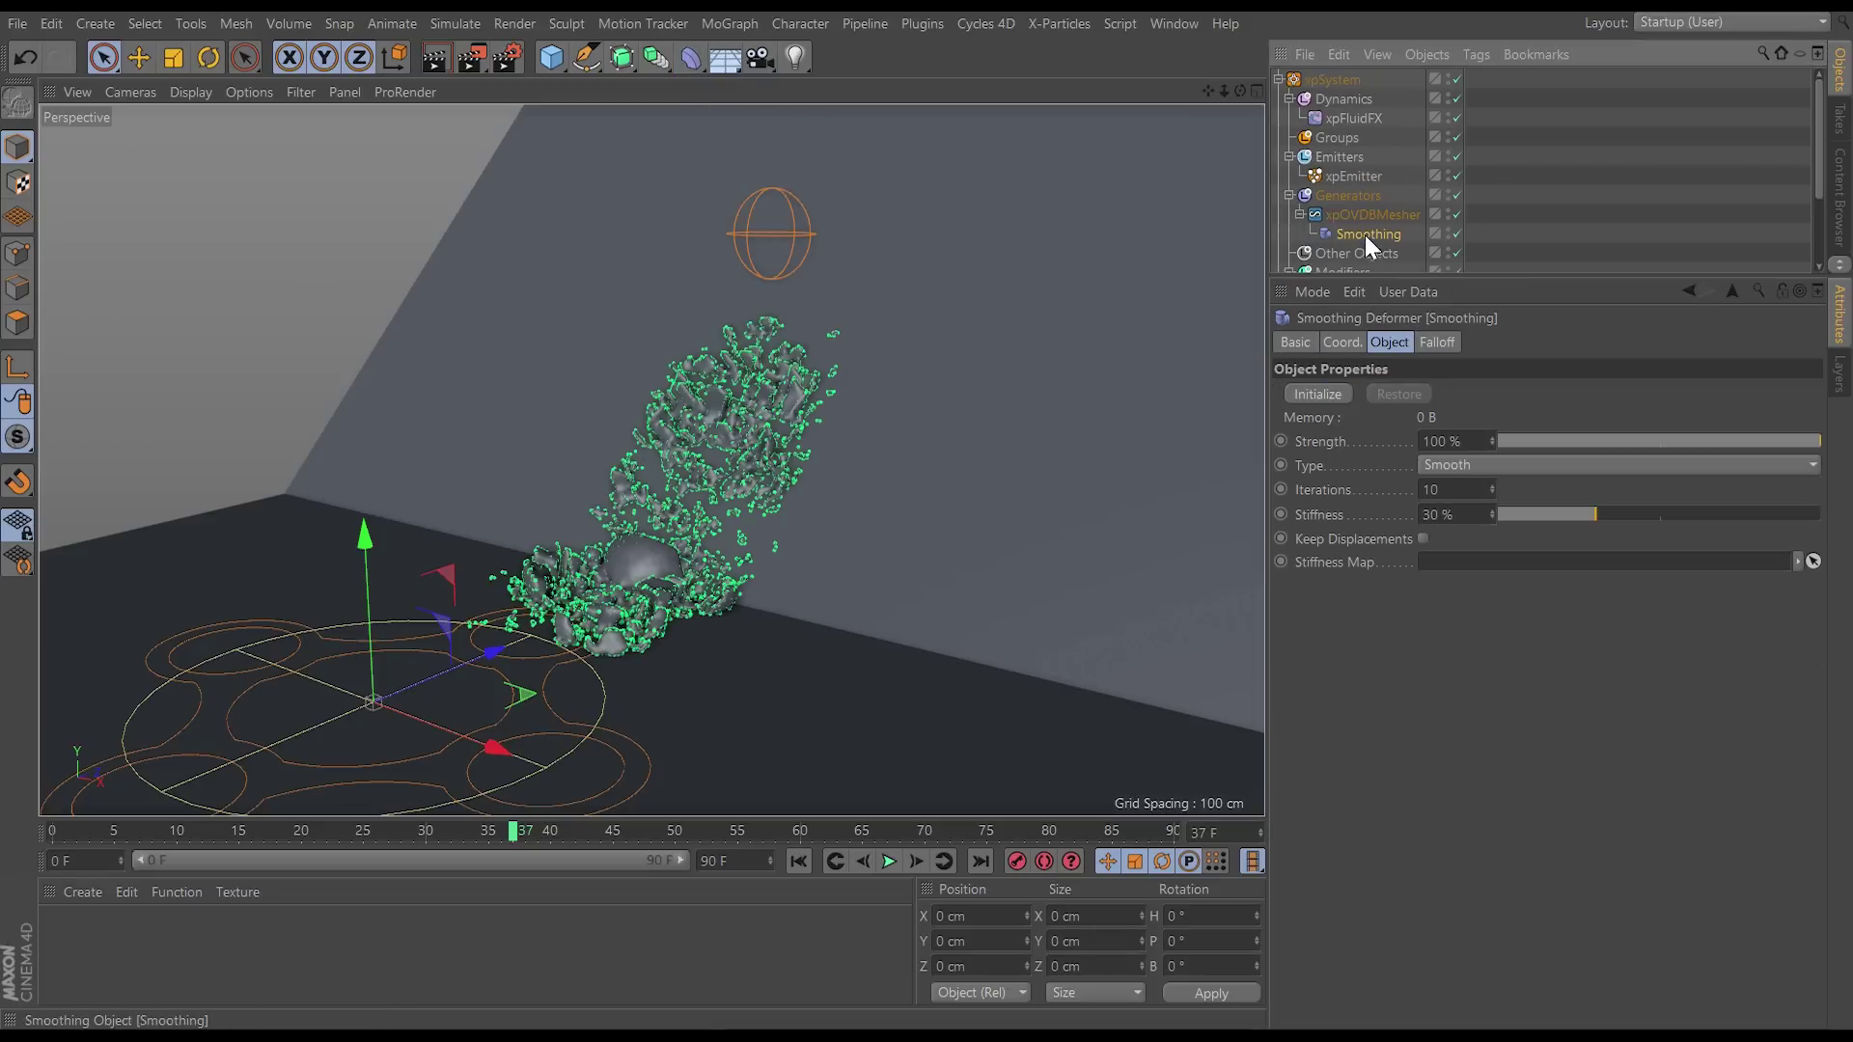
pyautogui.moveTo(1569, 515); pyautogui.dragTo(1655, 517)
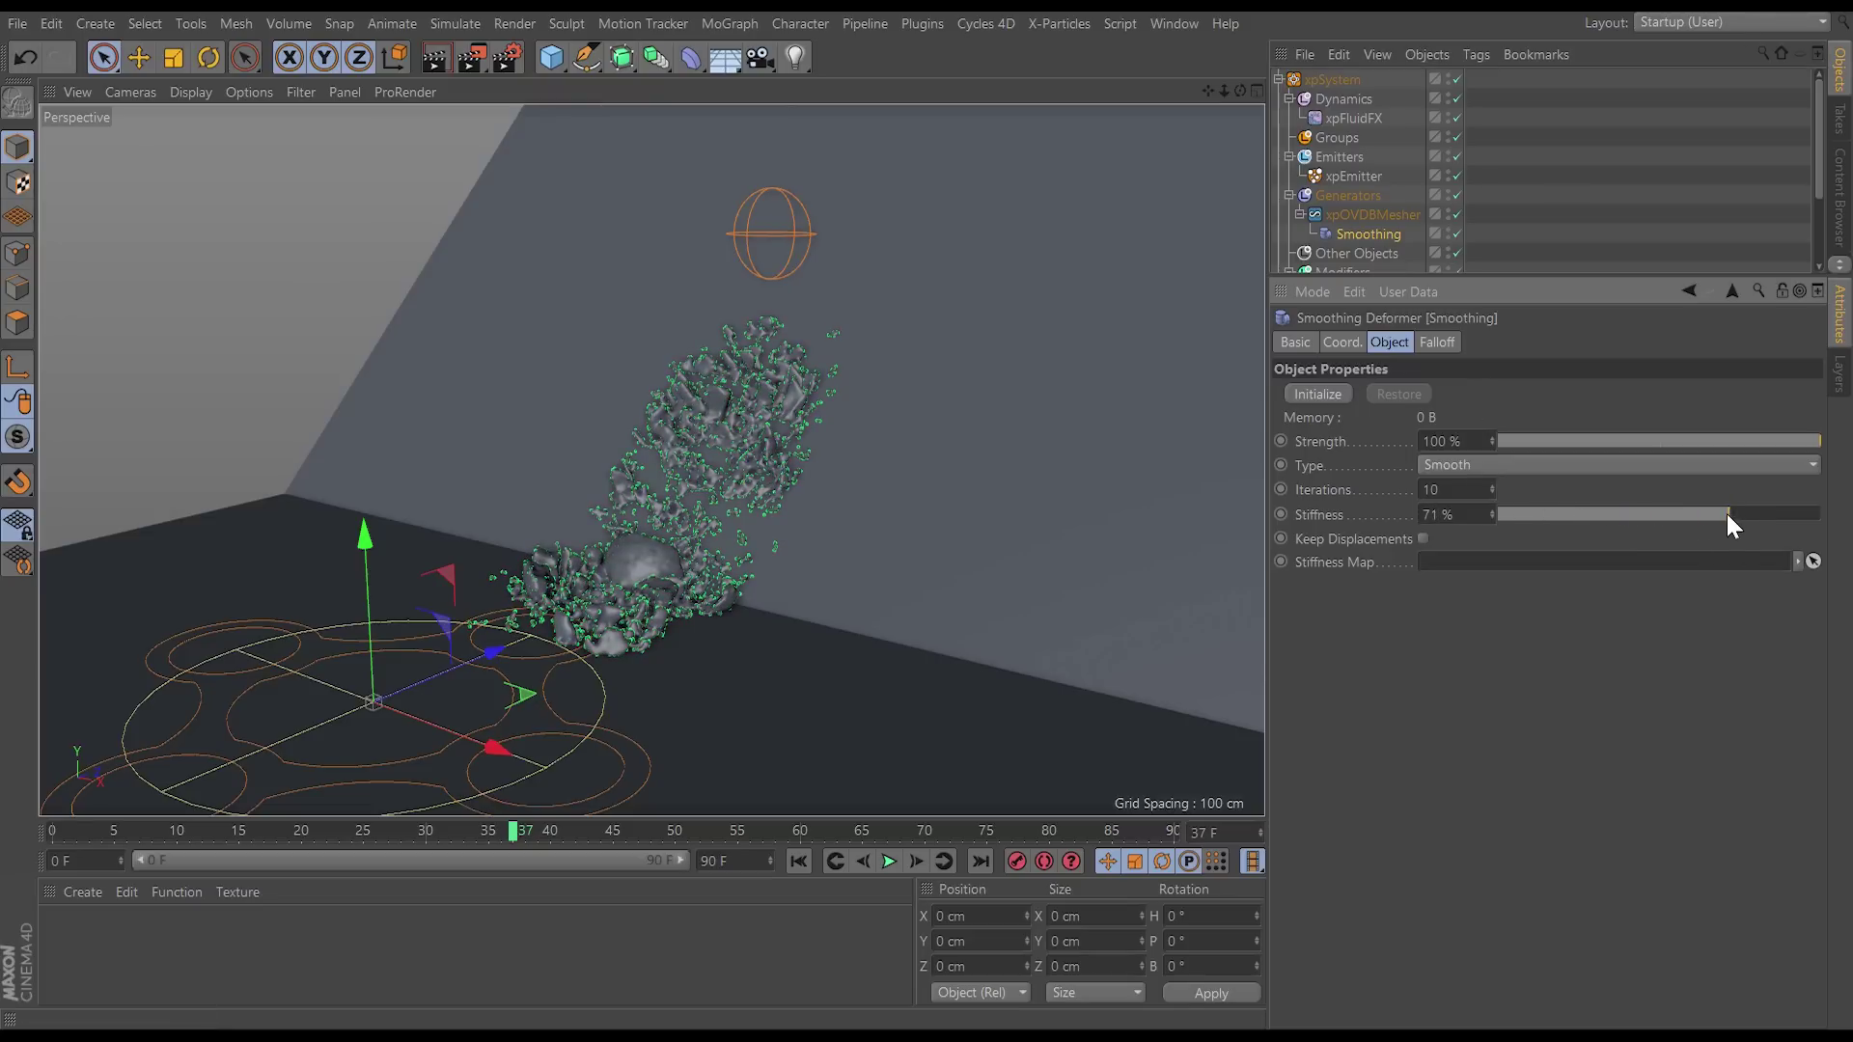
pyautogui.moveTo(1534, 517); pyautogui.dragTo(1686, 518)
pyautogui.click(1611, 514)
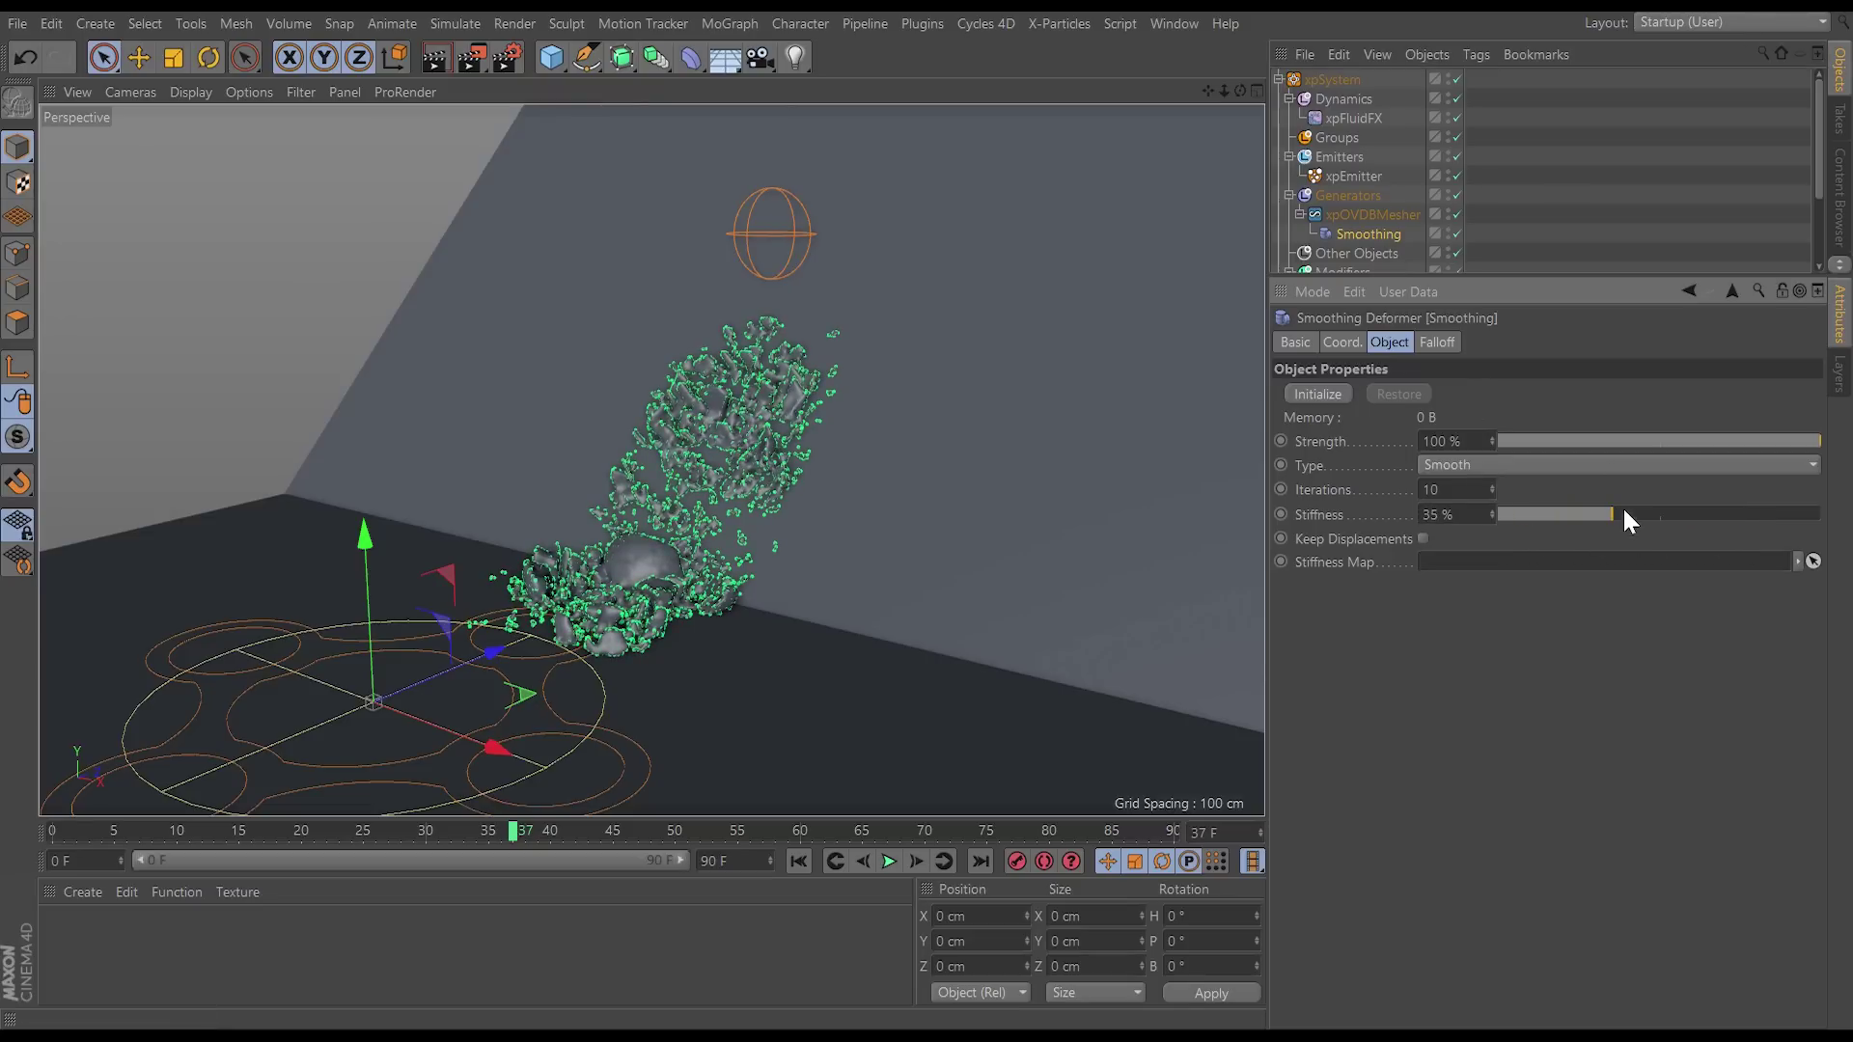
# Step: Hide the xpEmitter's particles in the viewport and set the Smoothing deformer's stiffness to 73%
pyautogui.click(1446, 172)
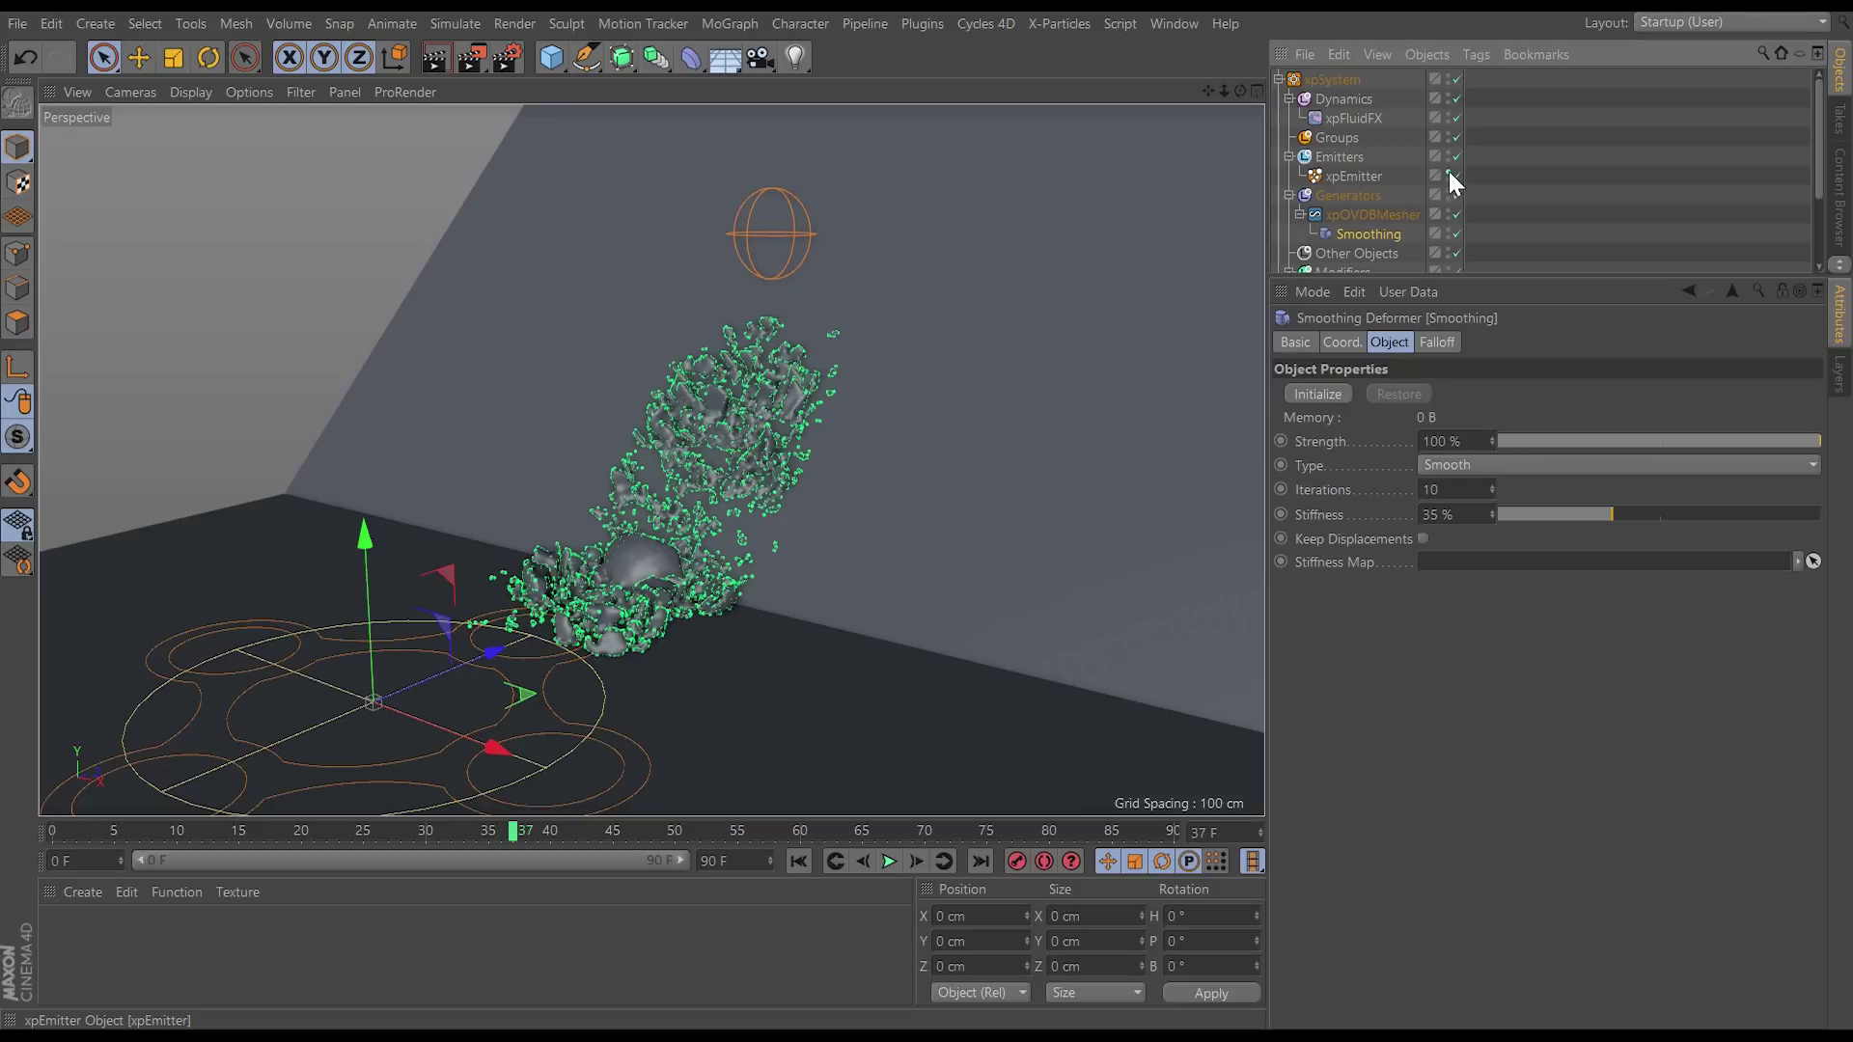
pyautogui.click(1447, 172)
pyautogui.scroll(5, 675, 564)
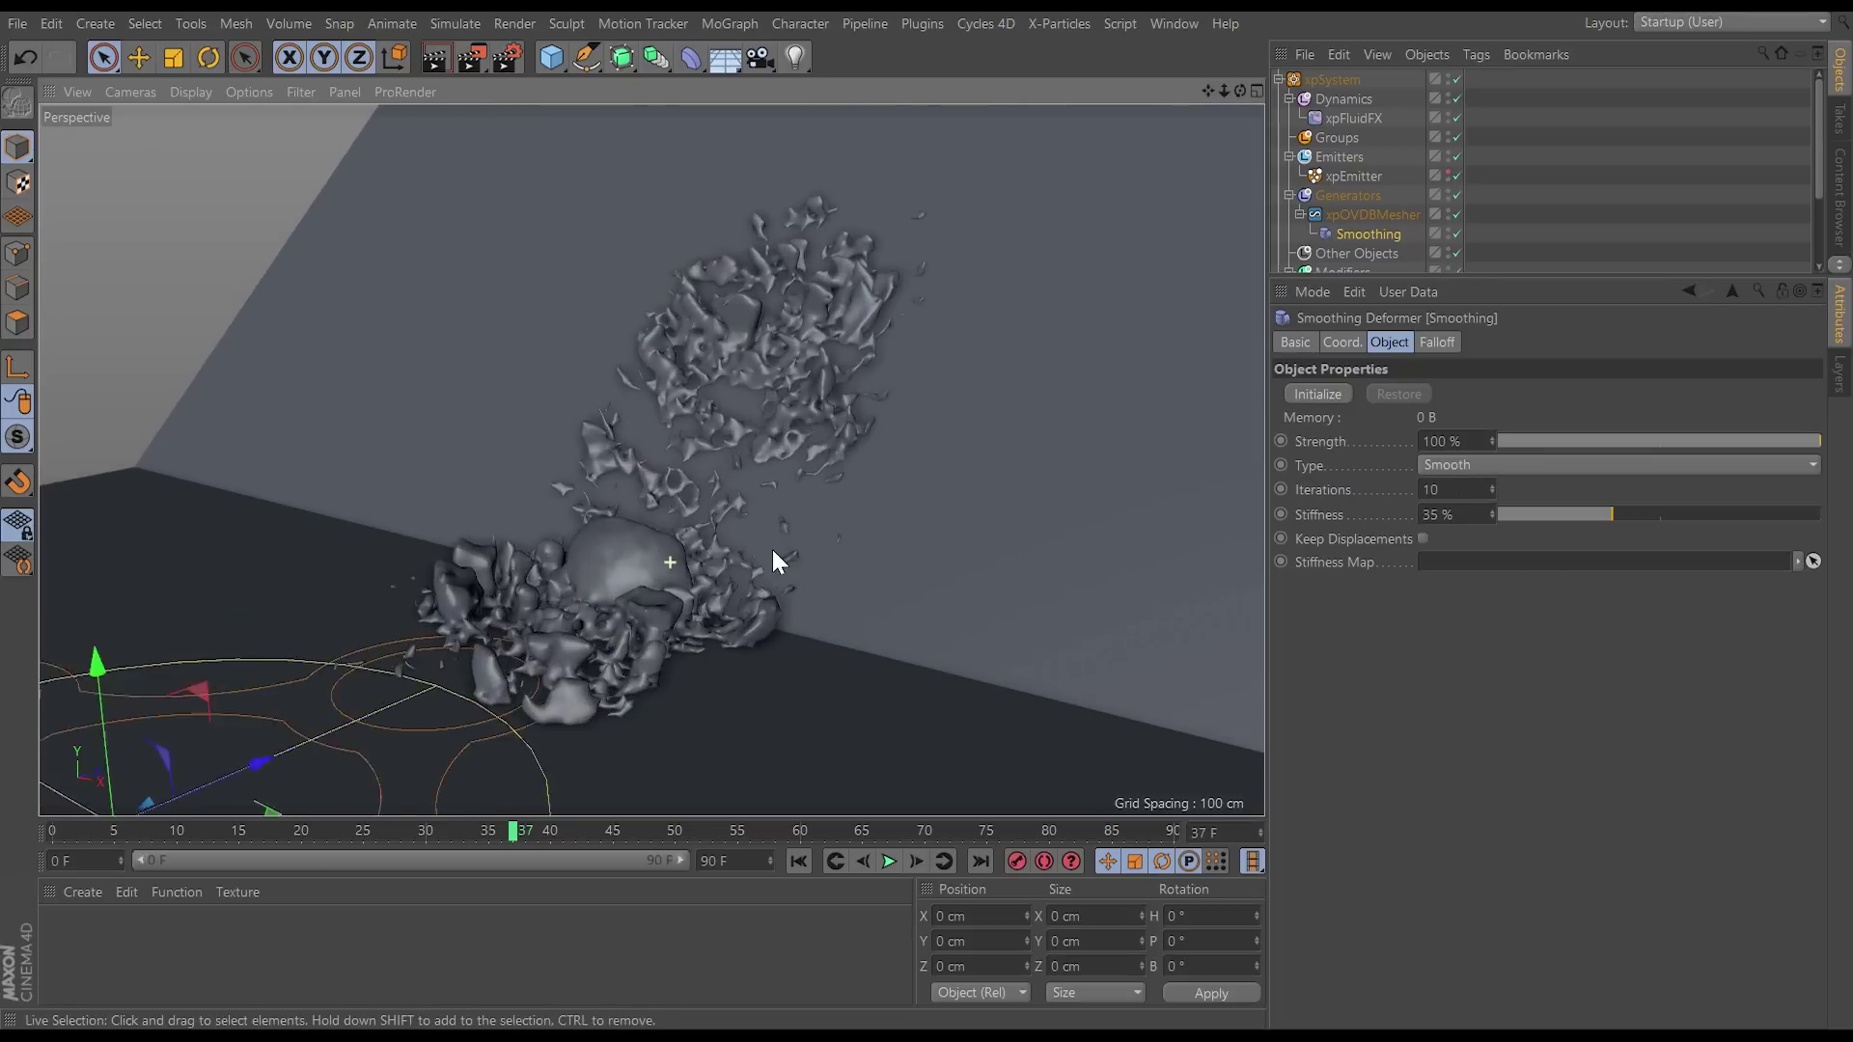
pyautogui.moveTo(1640, 514); pyautogui.dragTo(1824, 512)
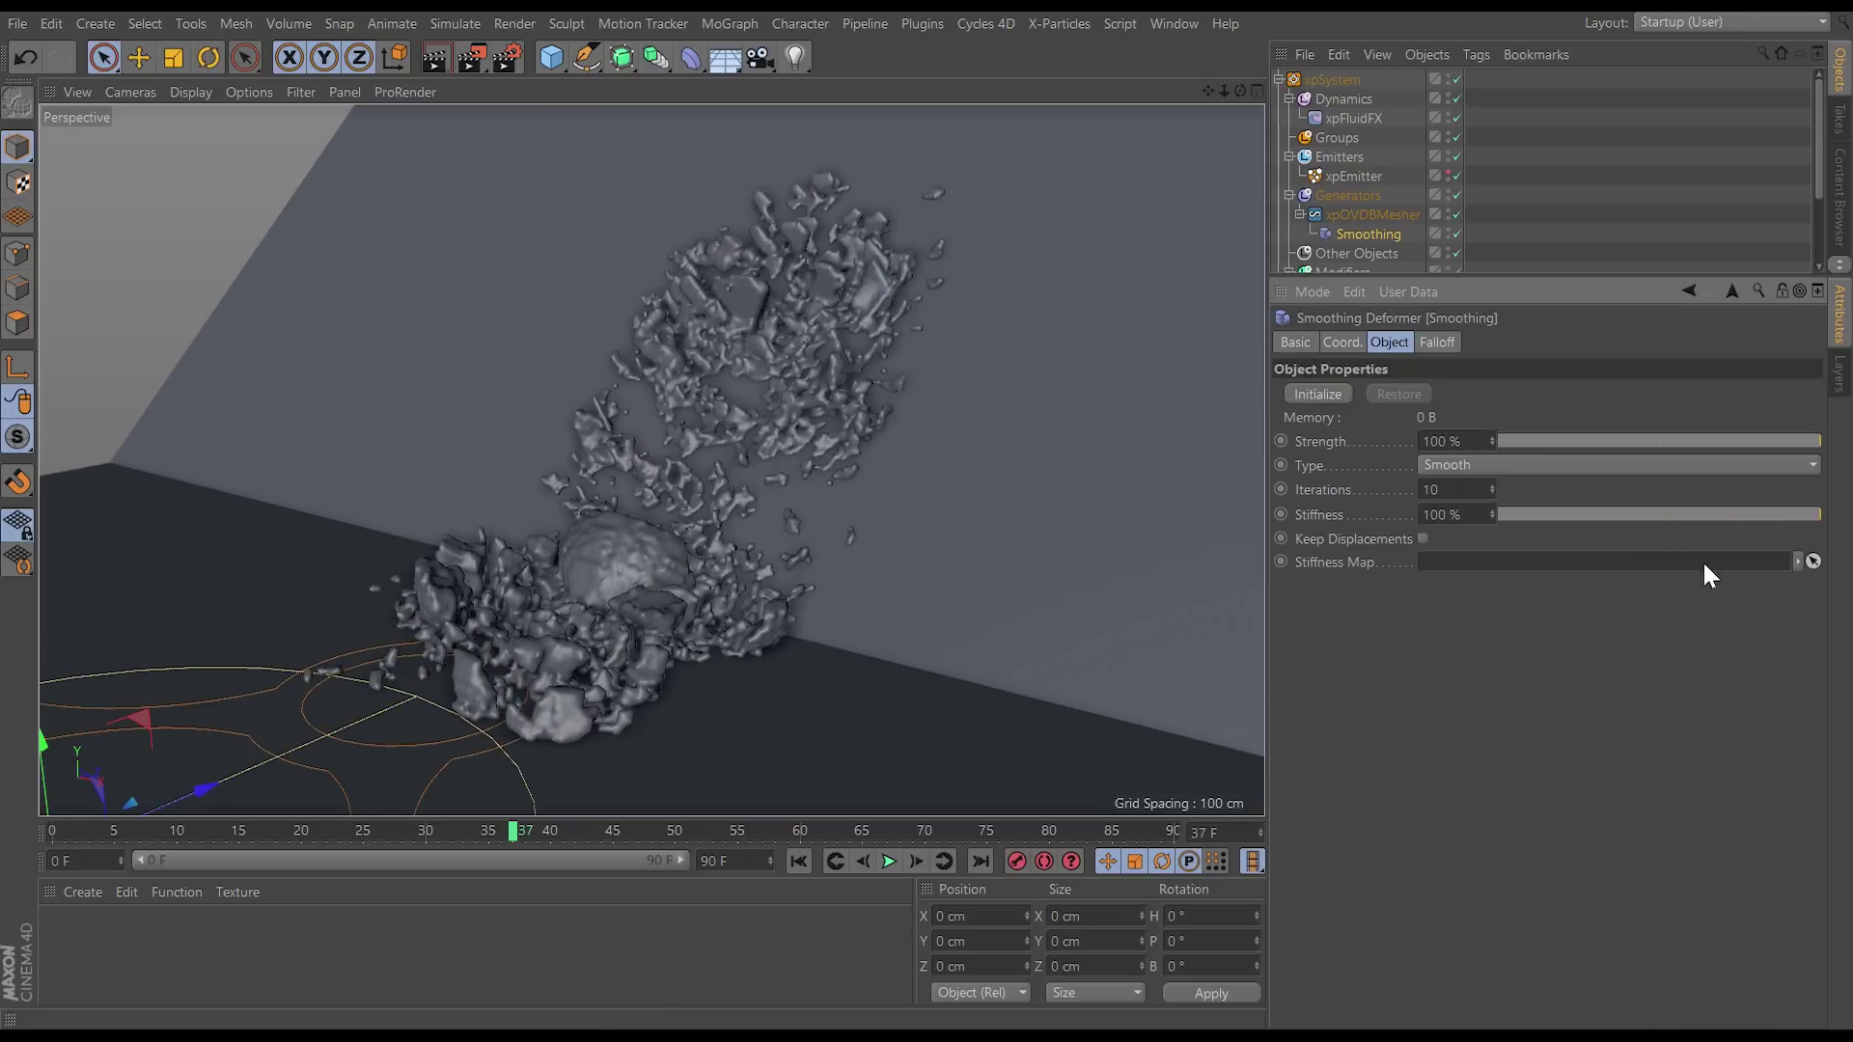
pyautogui.moveTo(1808, 516); pyautogui.dragTo(1734, 544)
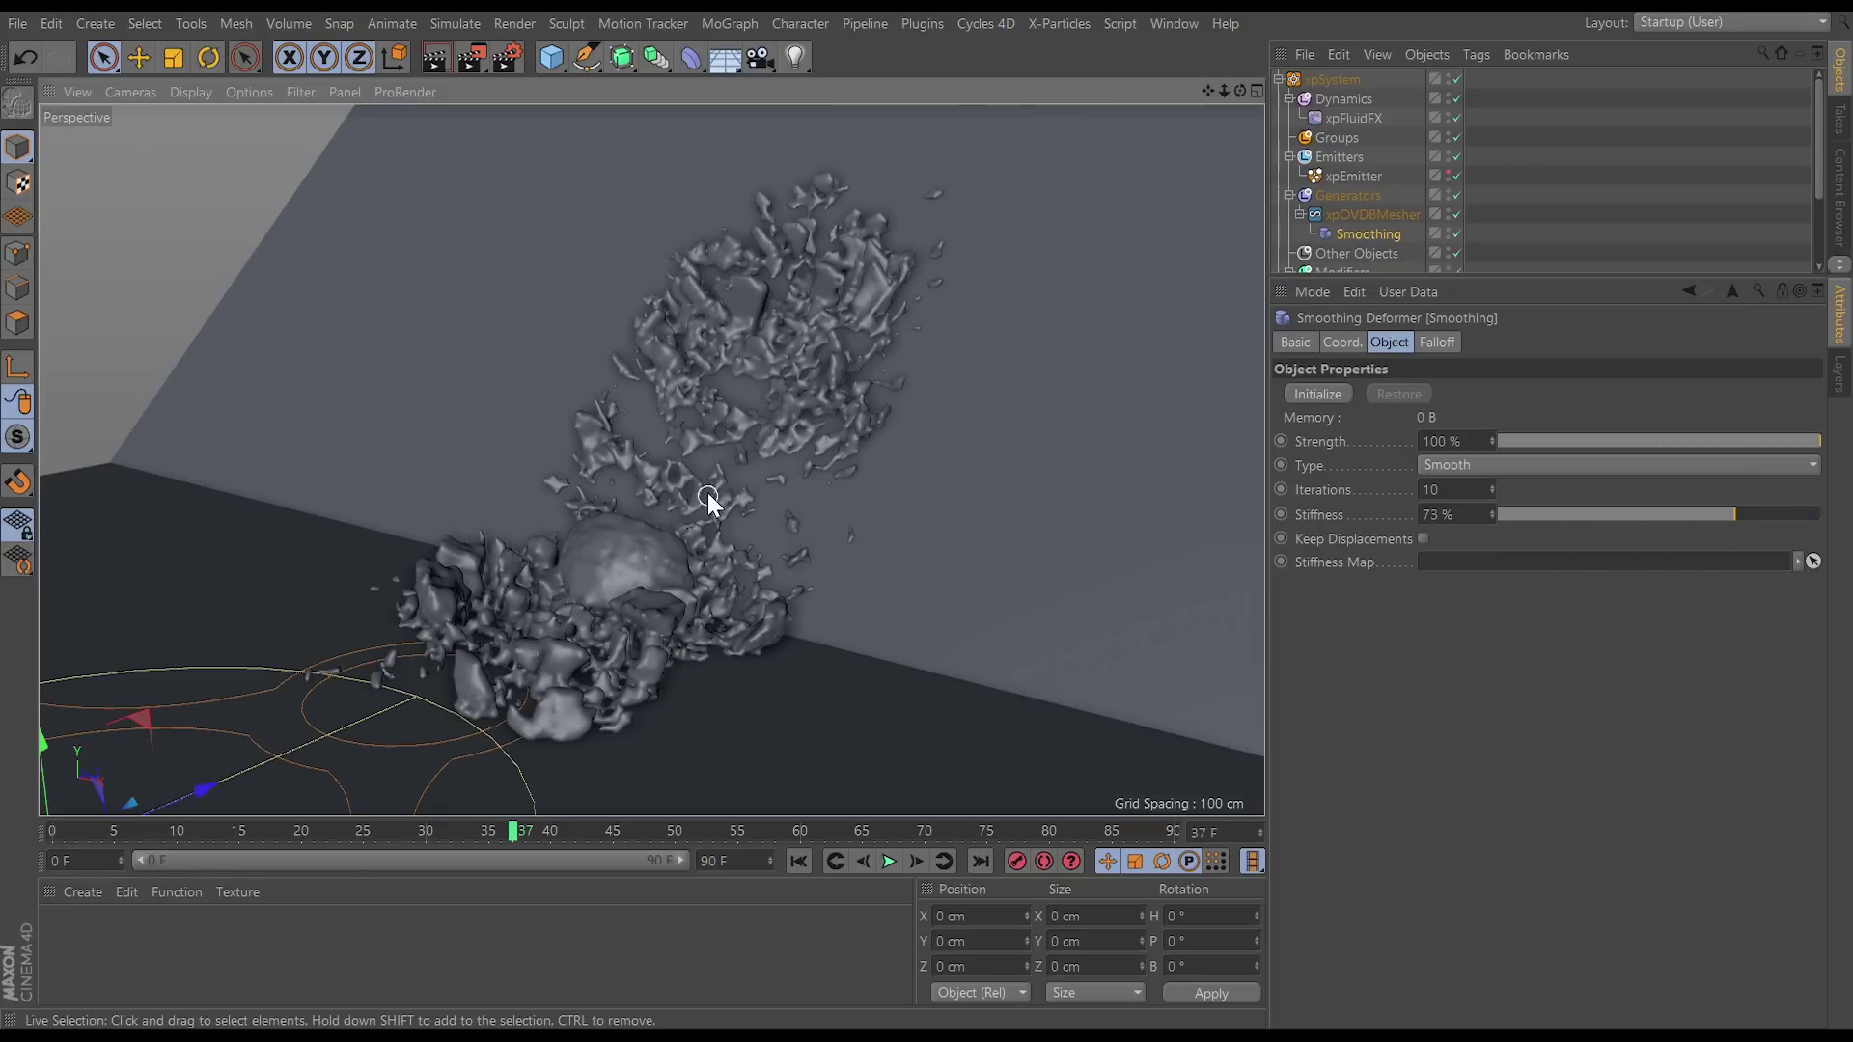
# Step: Play the simulation from the first frame, stop it at frame 33 and examine the smoothed mesh on the slope
pyautogui.keyDown('alt'); pyautogui.moveTo(709, 492); pyautogui.dragTo(714, 533, button='right'); pyautogui.keyUp('alt')
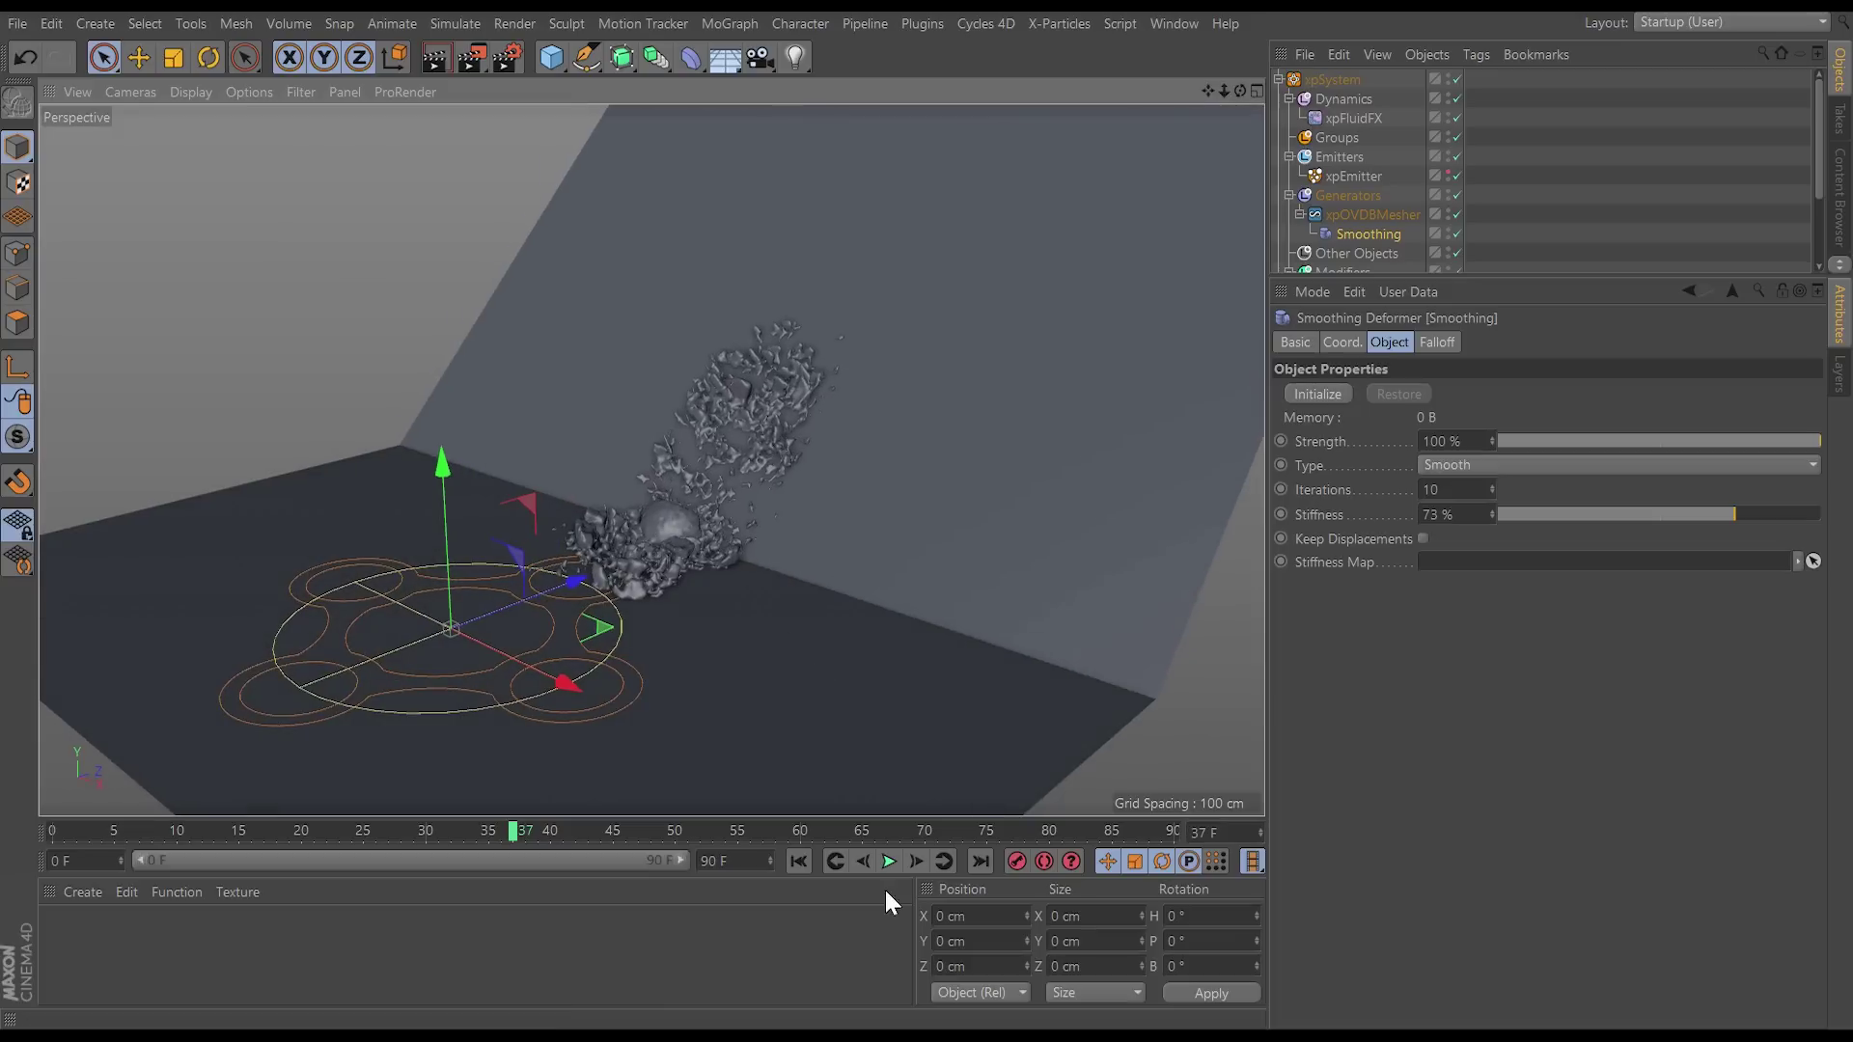
pyautogui.click(800, 860)
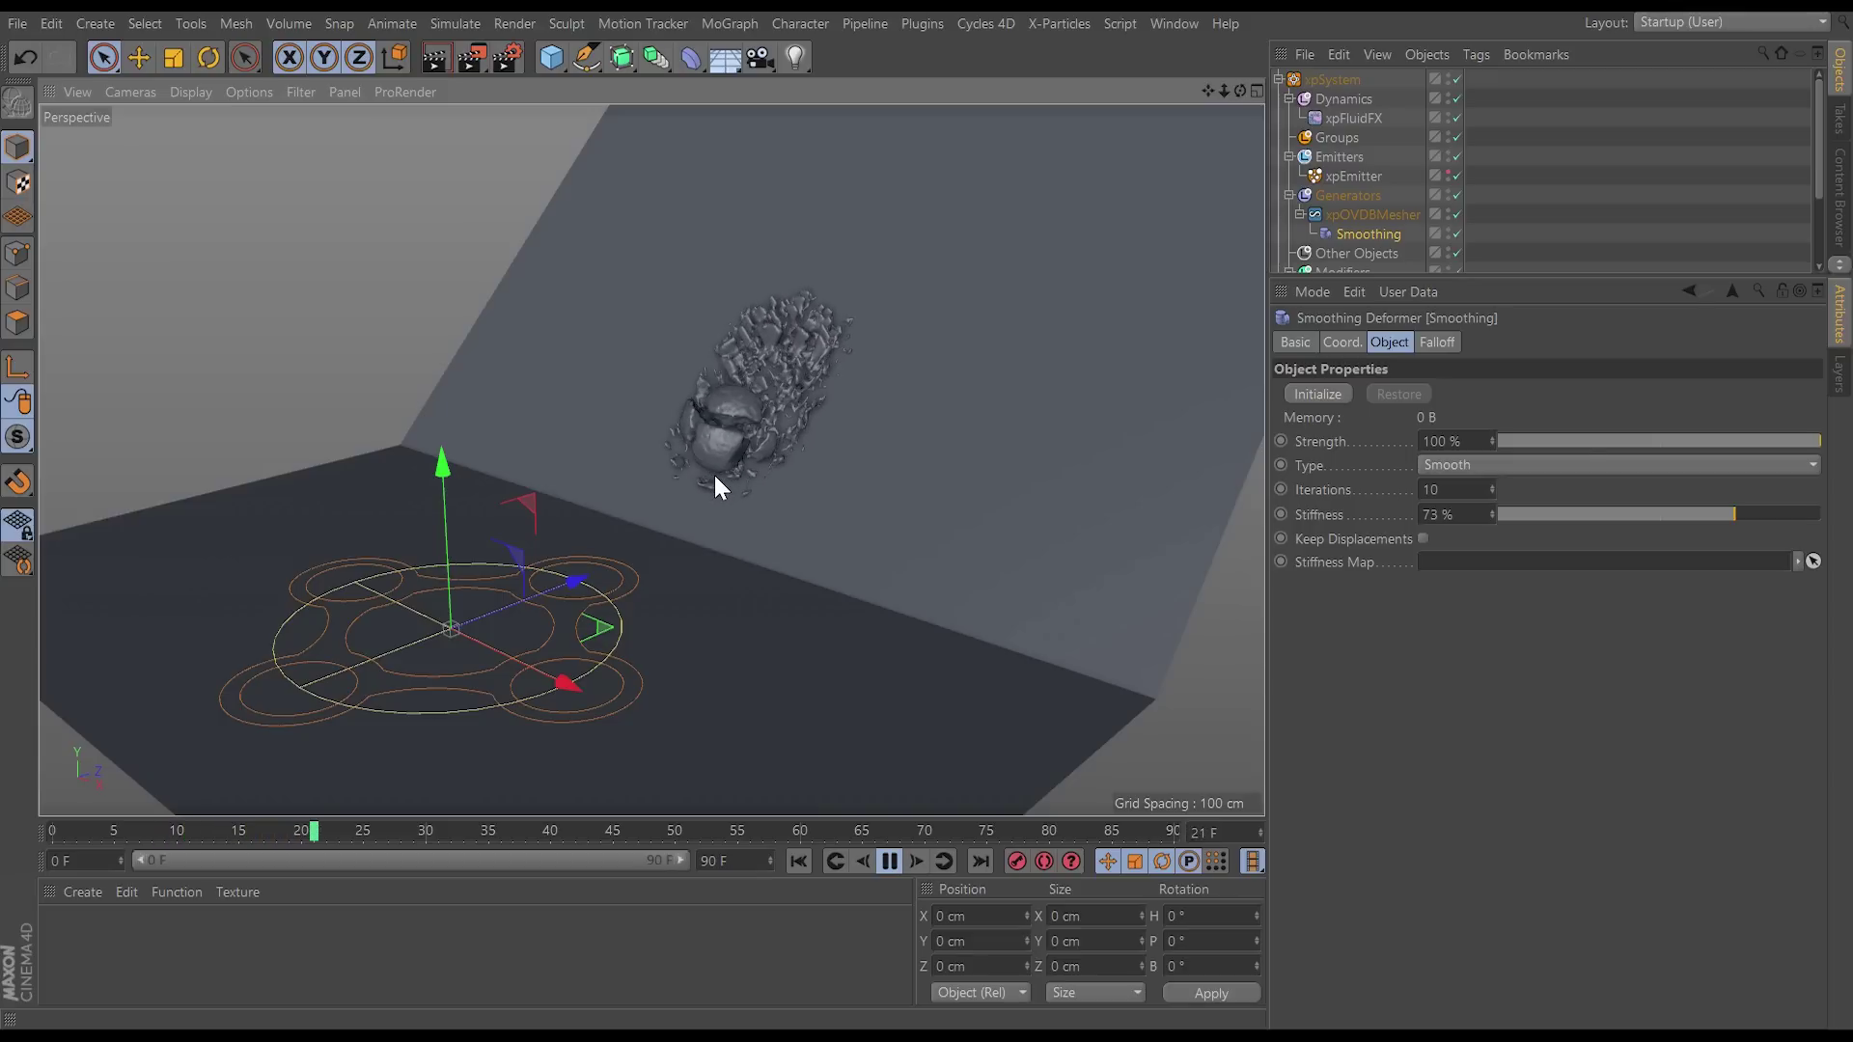
pyautogui.click(889, 861)
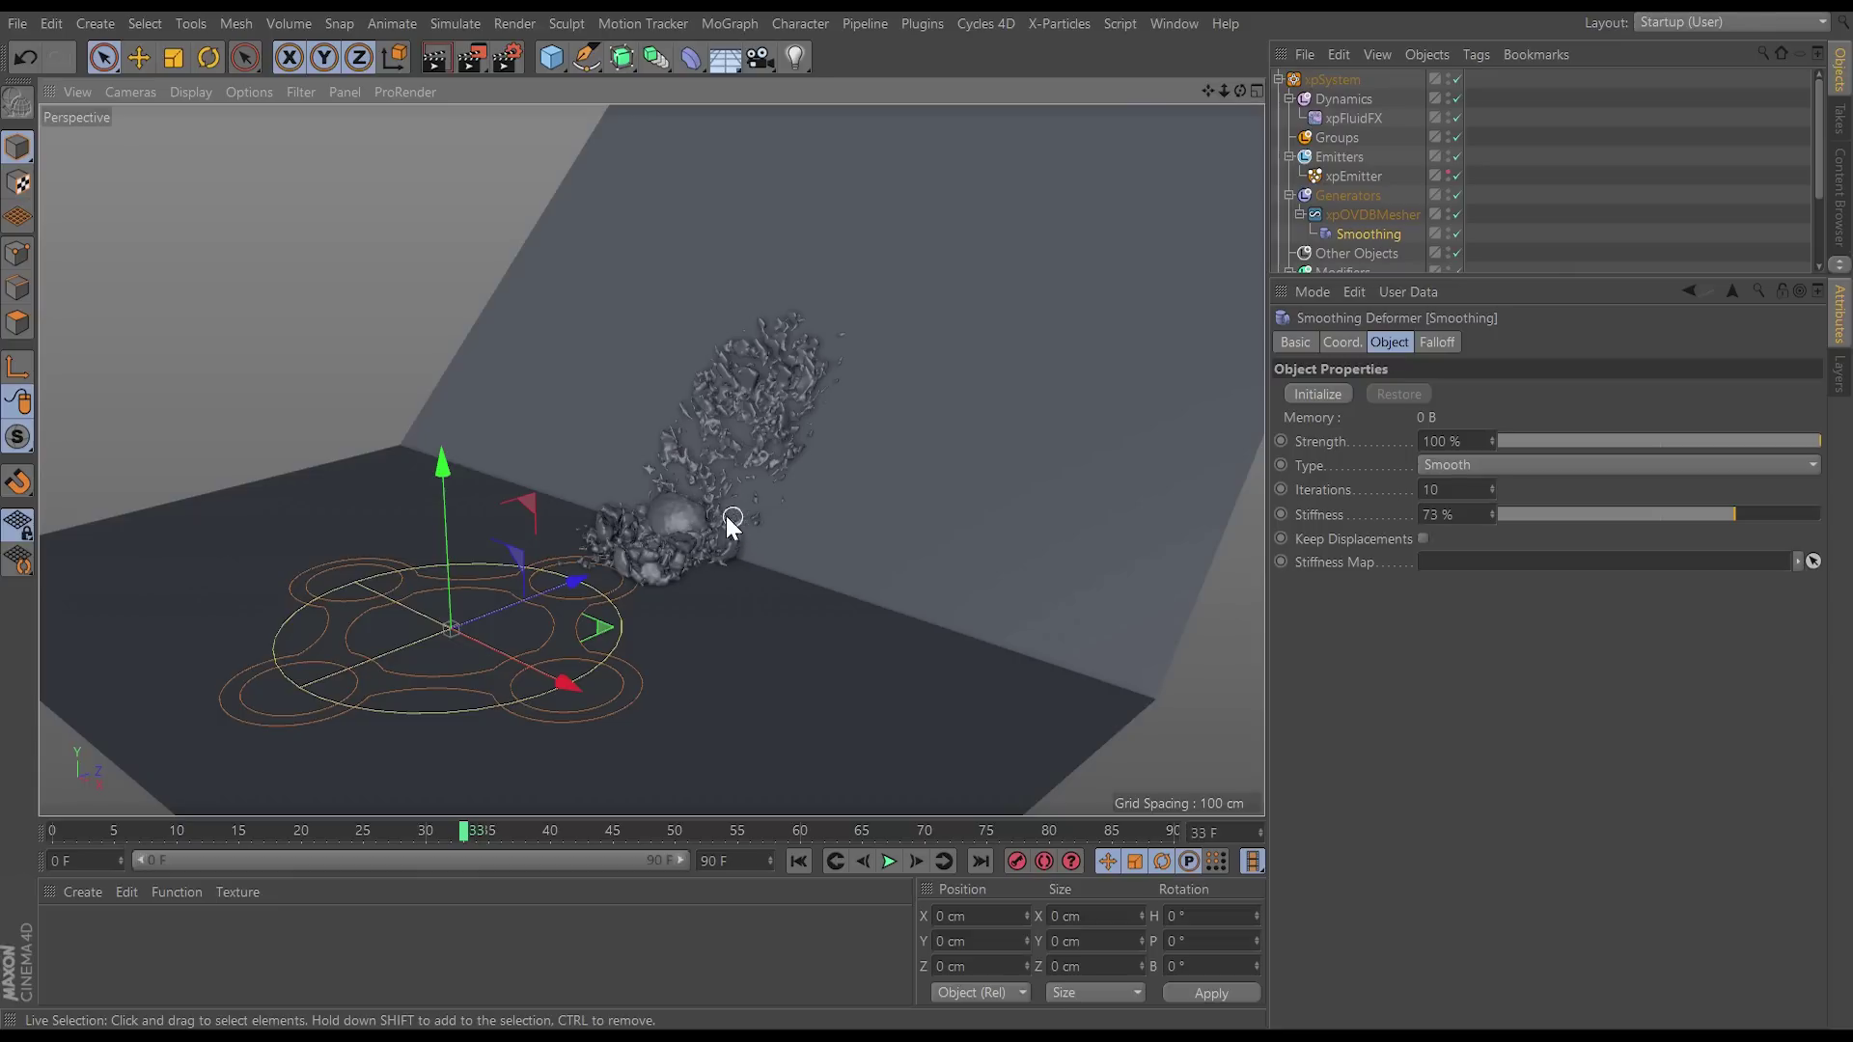
pyautogui.keyDown('alt'); pyautogui.moveTo(743, 477); pyautogui.dragTo(850, 487); pyautogui.keyUp('alt')
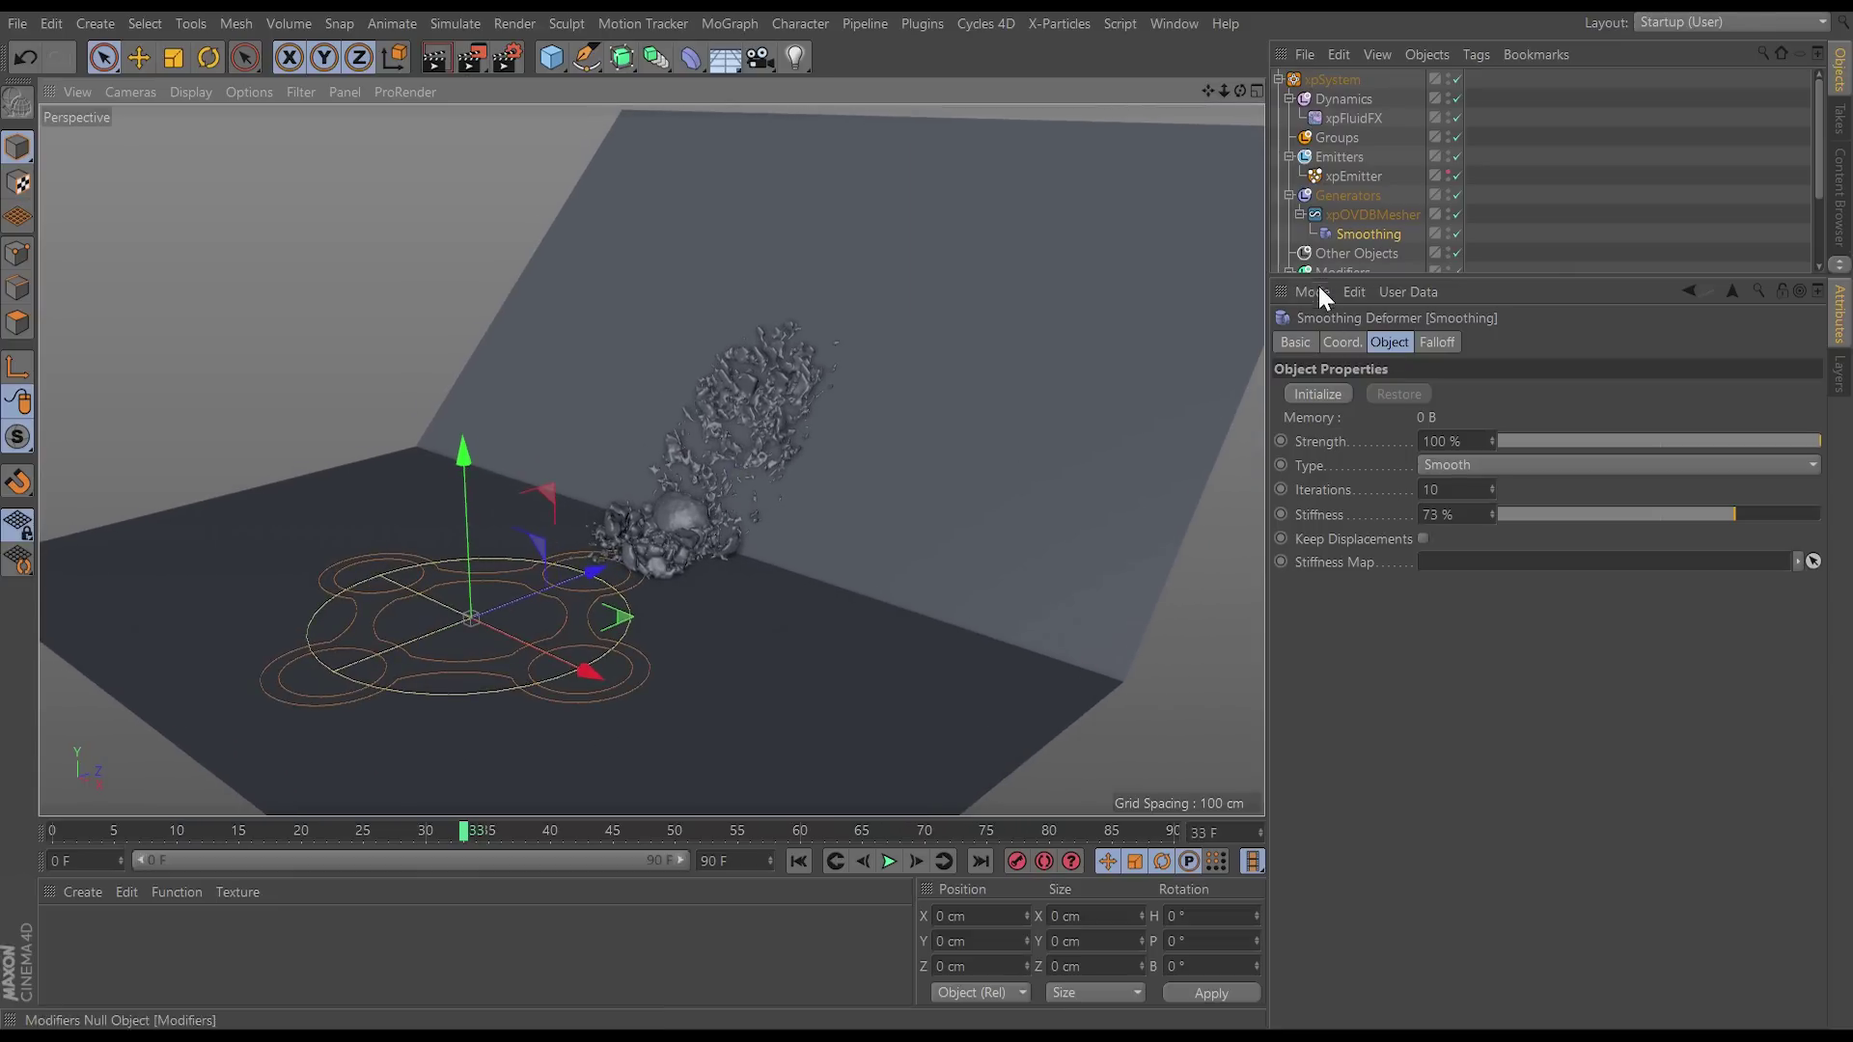
# Step: Review the xpEmitter's emission settings and briefly show its HUD to read the live particle count
pyautogui.moveTo(1338, 275); pyautogui.dragTo(1341, 509)
pyautogui.click(1340, 424)
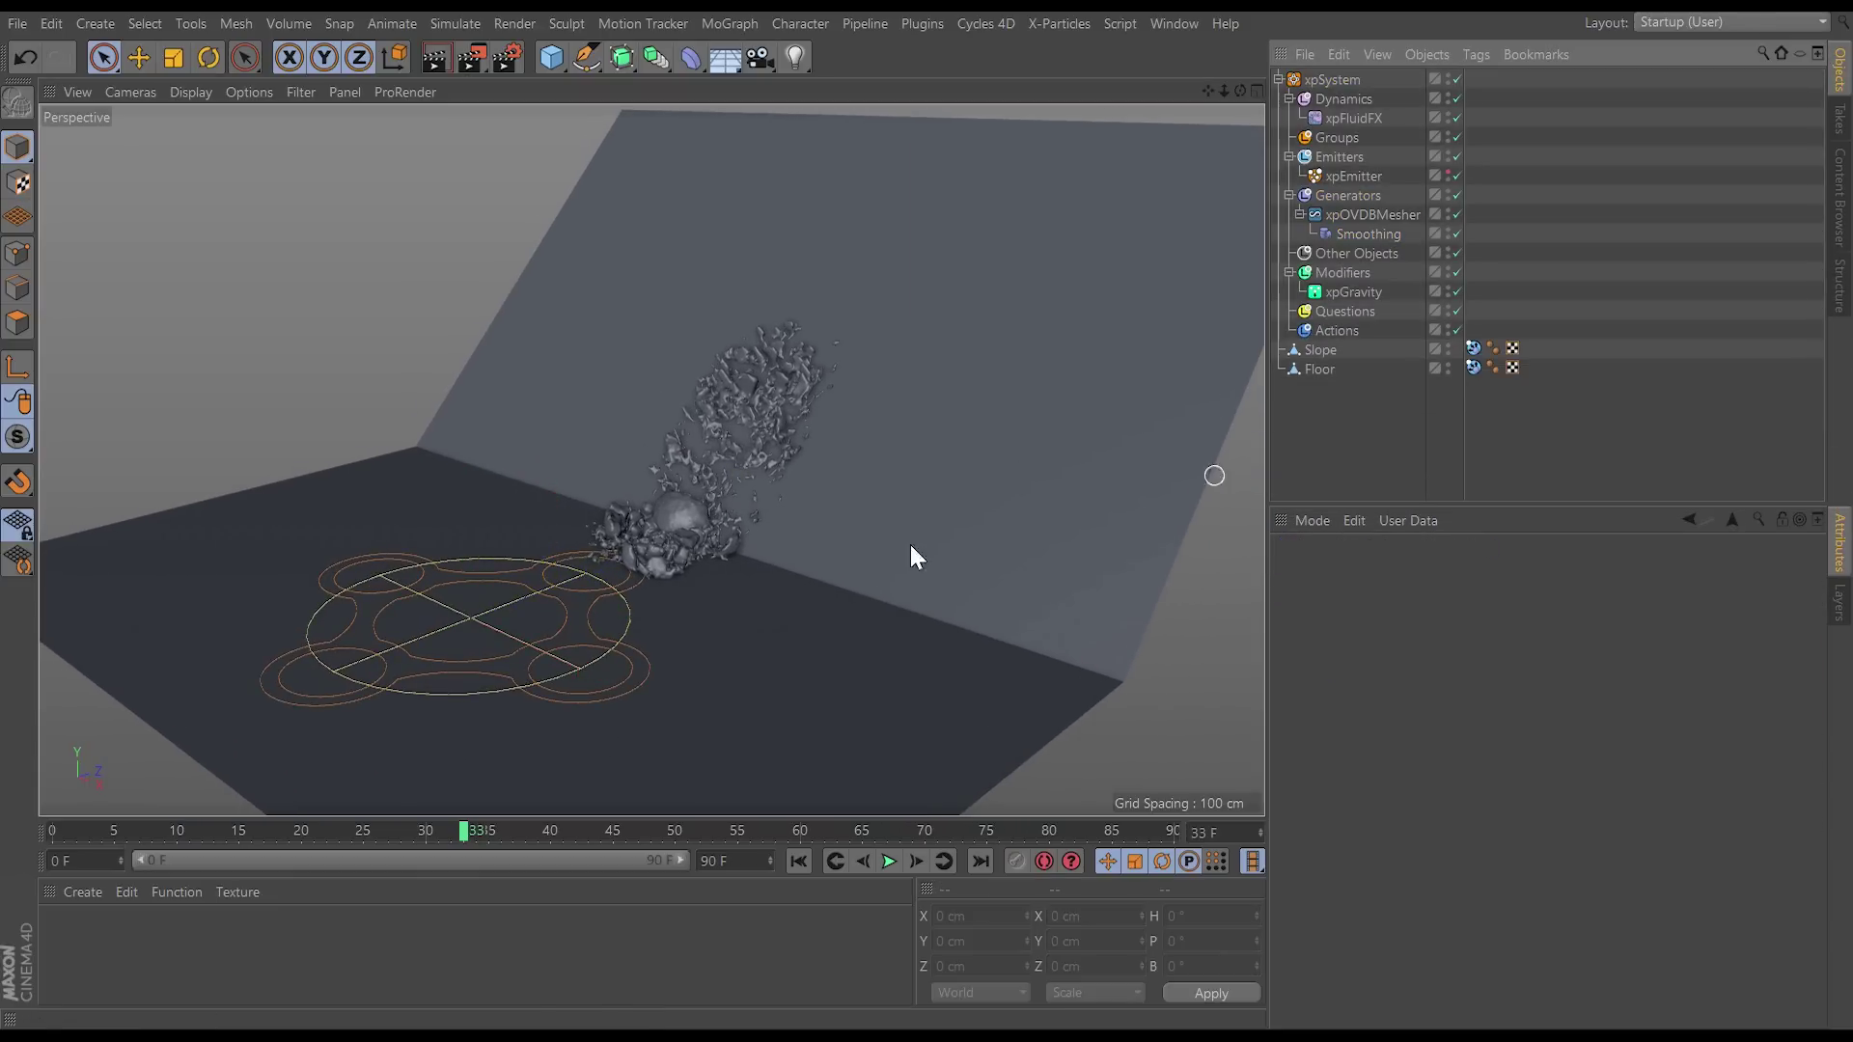
pyautogui.click(1363, 177)
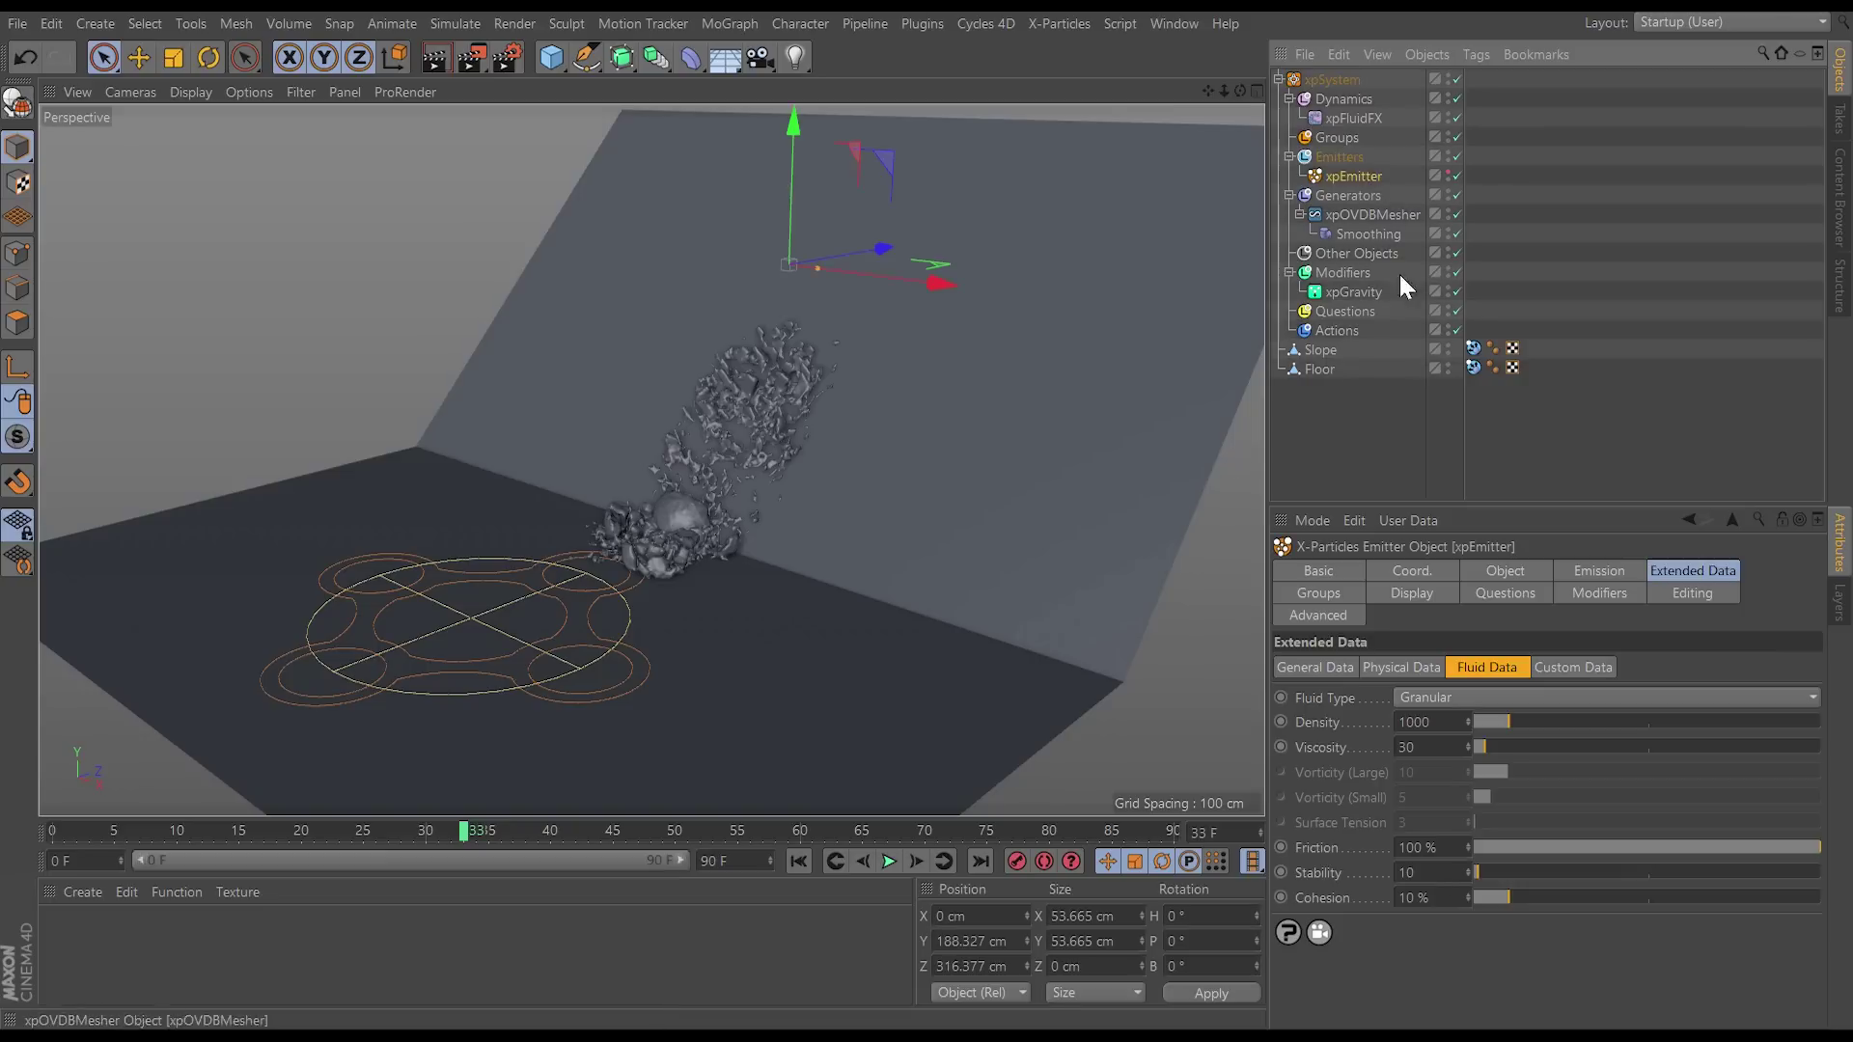
pyautogui.click(1563, 574)
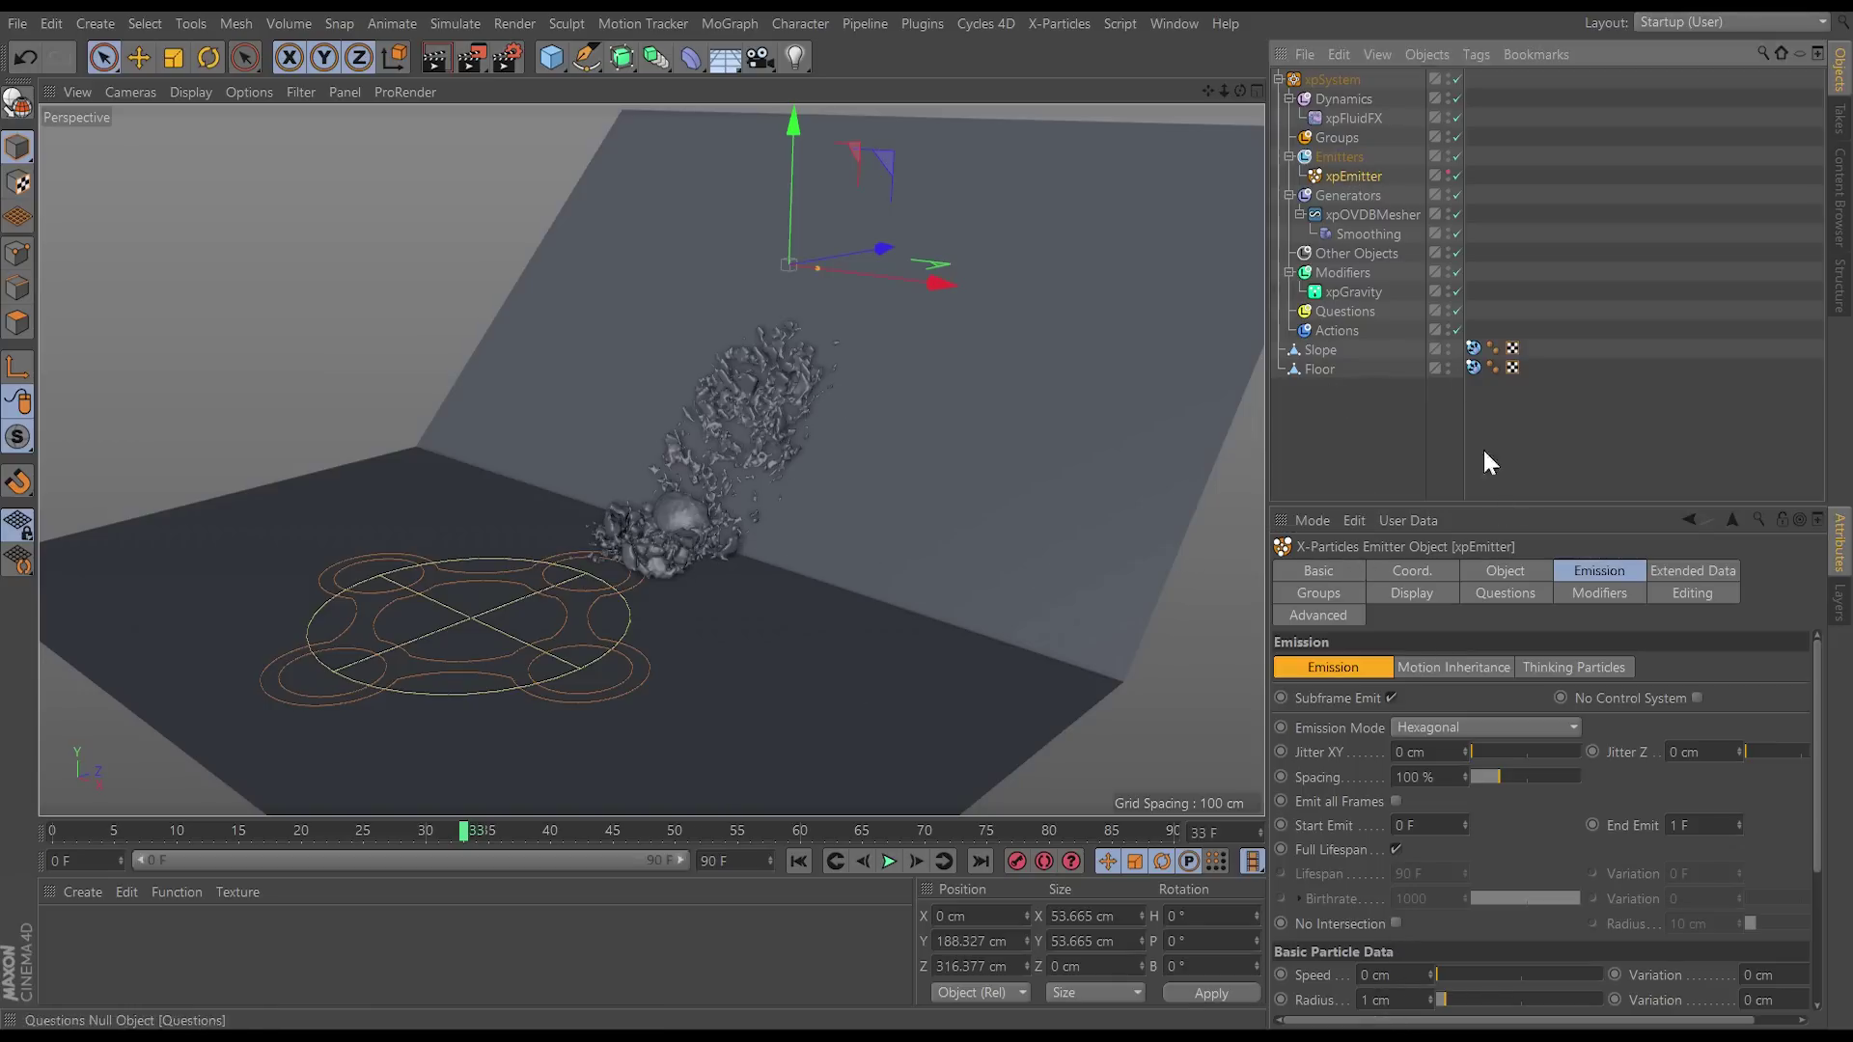
pyautogui.click(1413, 594)
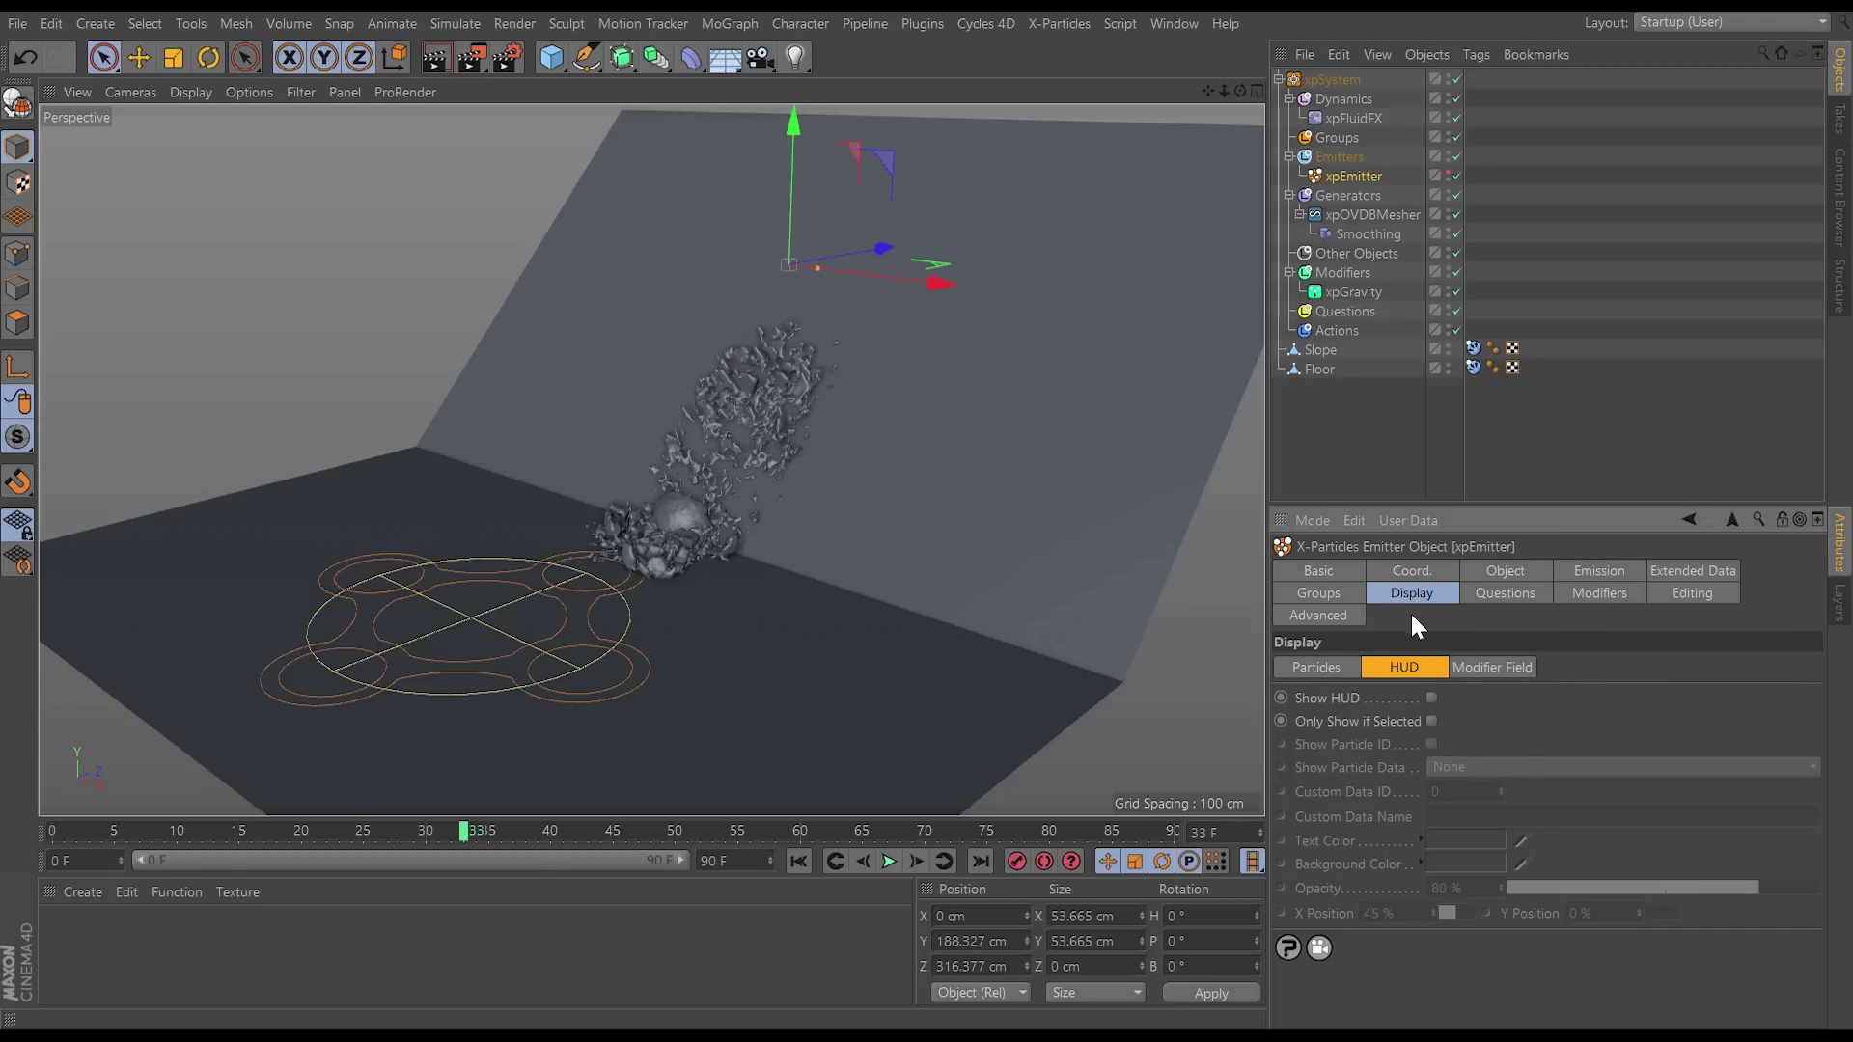
pyautogui.click(1432, 697)
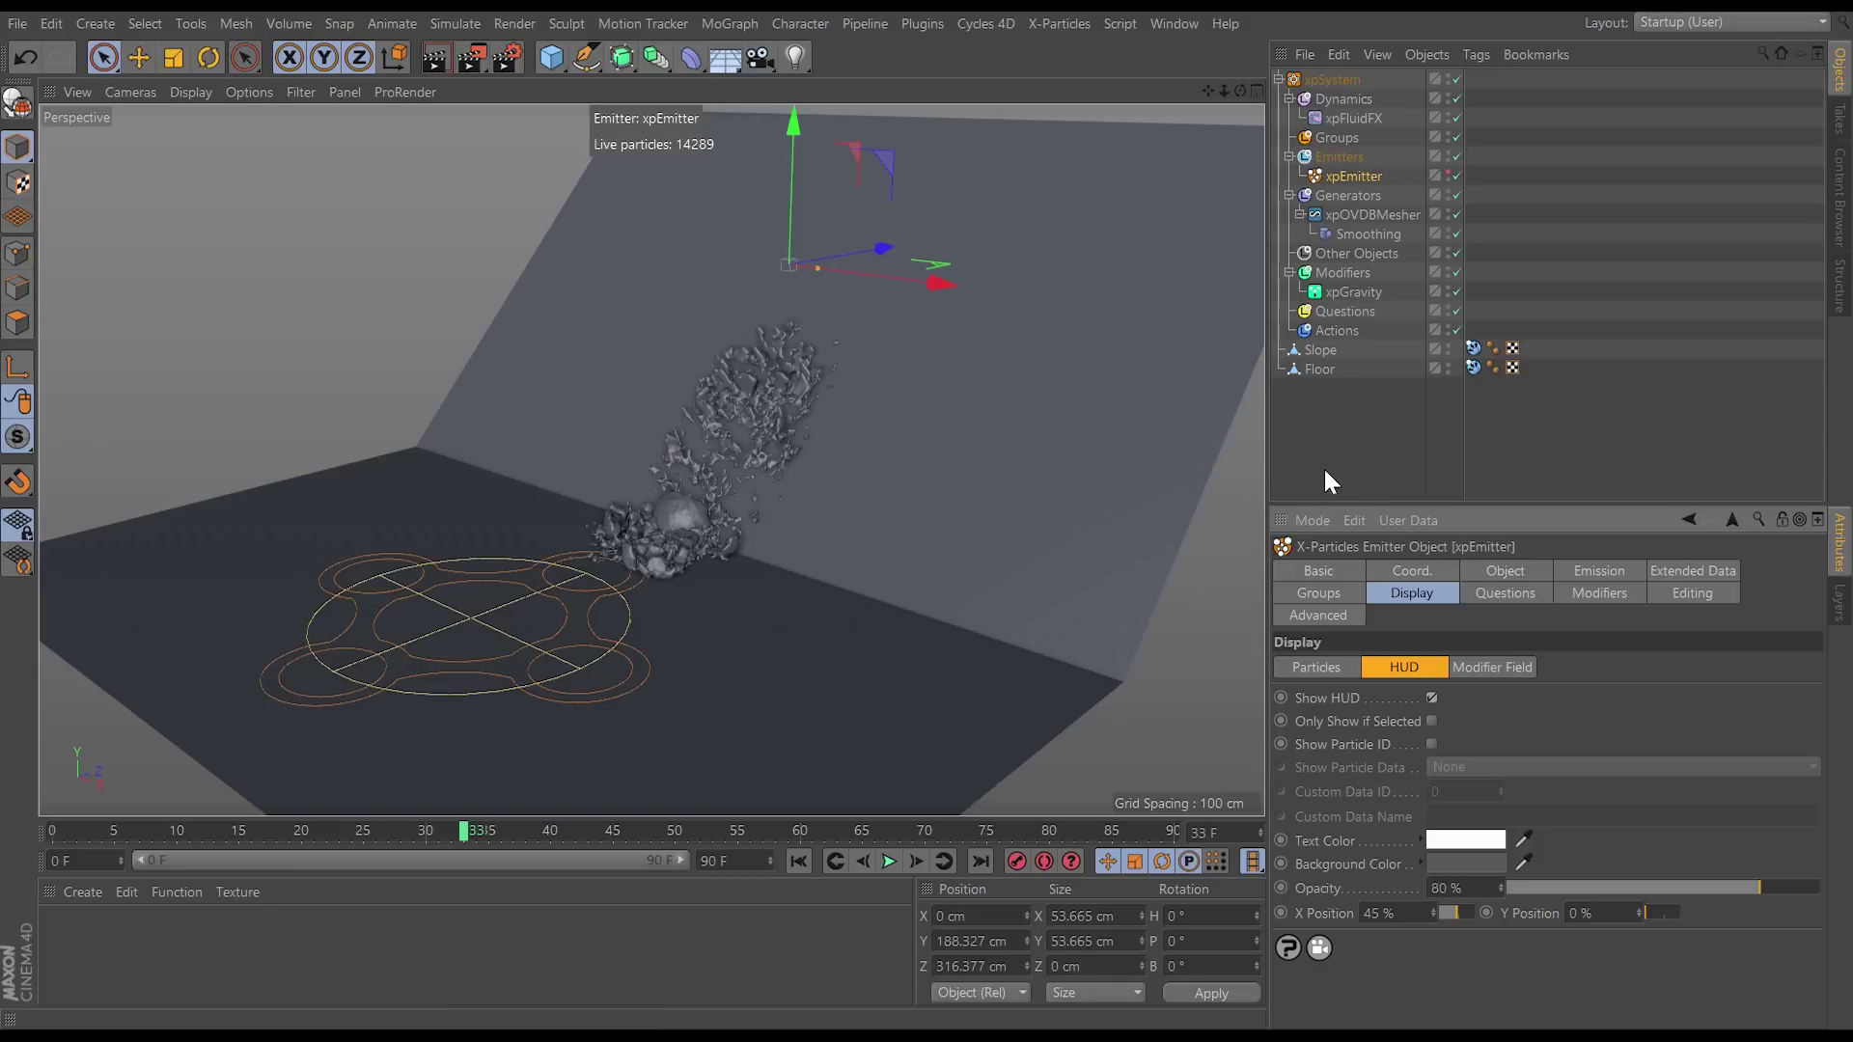
pyautogui.click(1430, 697)
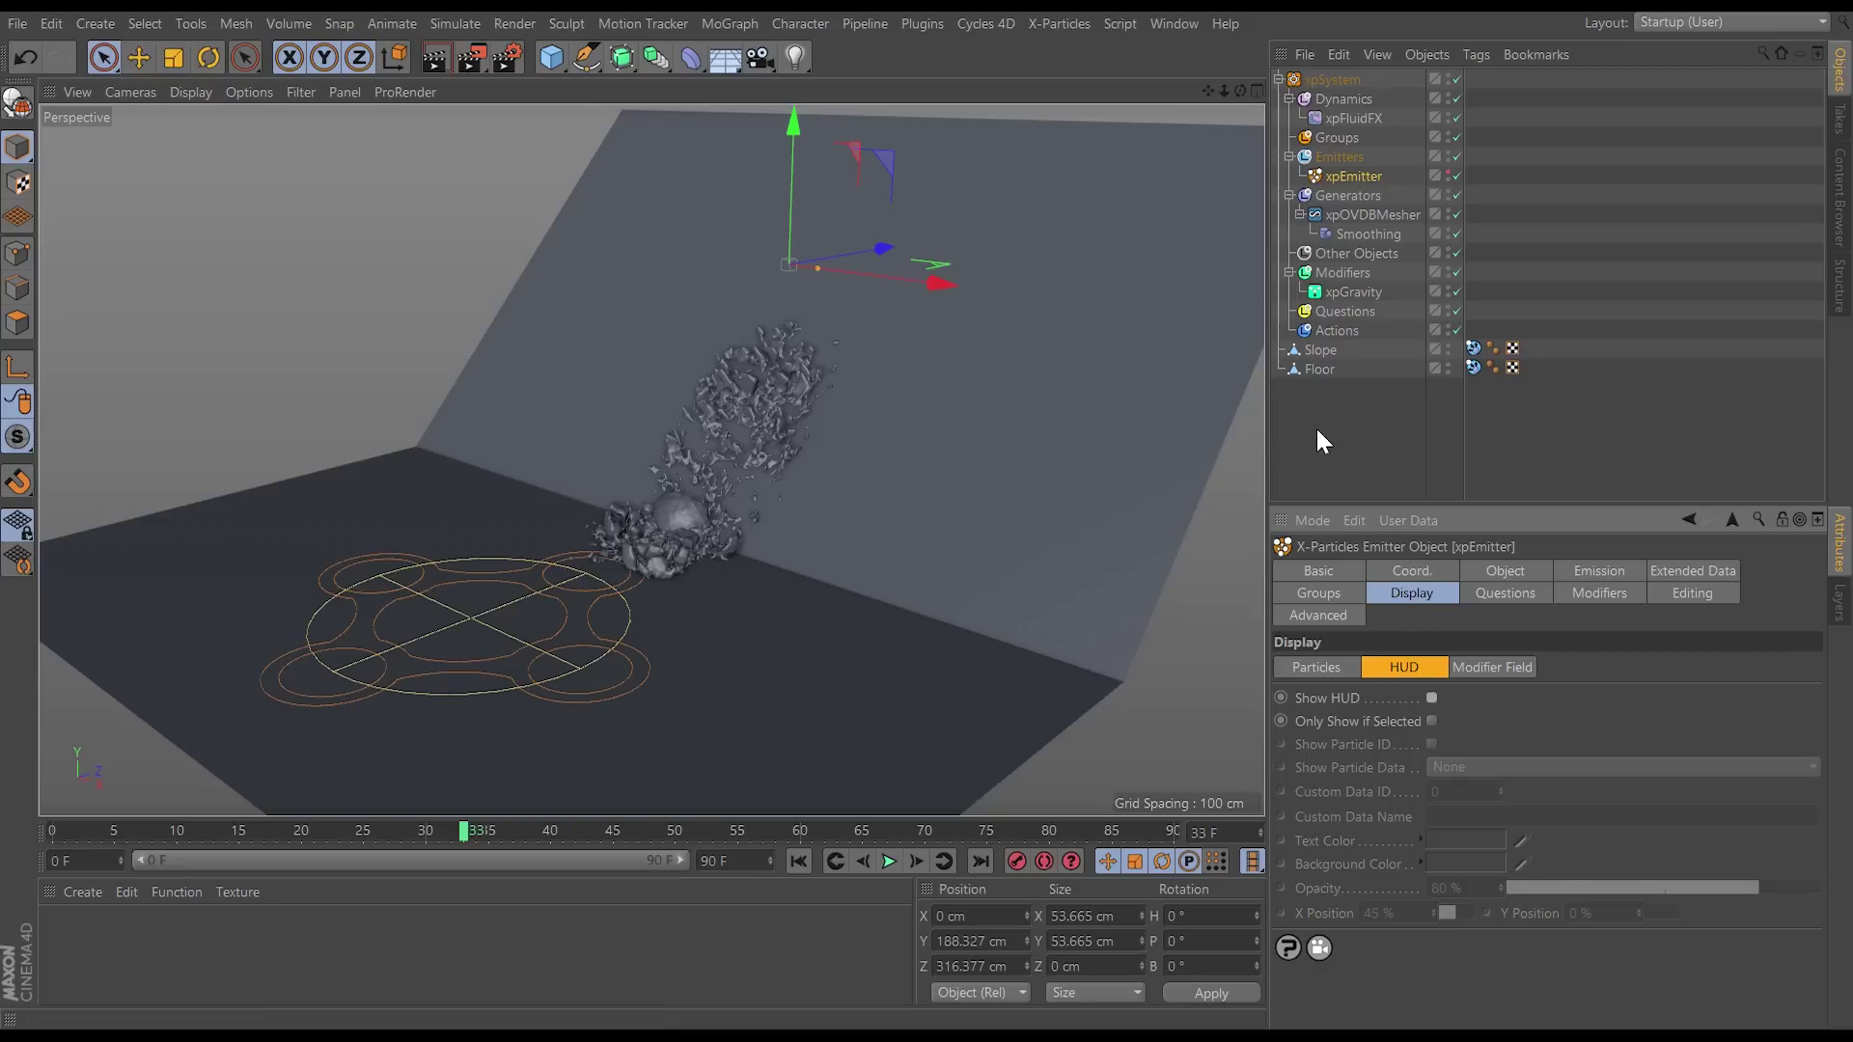
# Step: Add a Plane object and raise it about 309 cm above the floor
pyautogui.scroll(-5, 1000, 448)
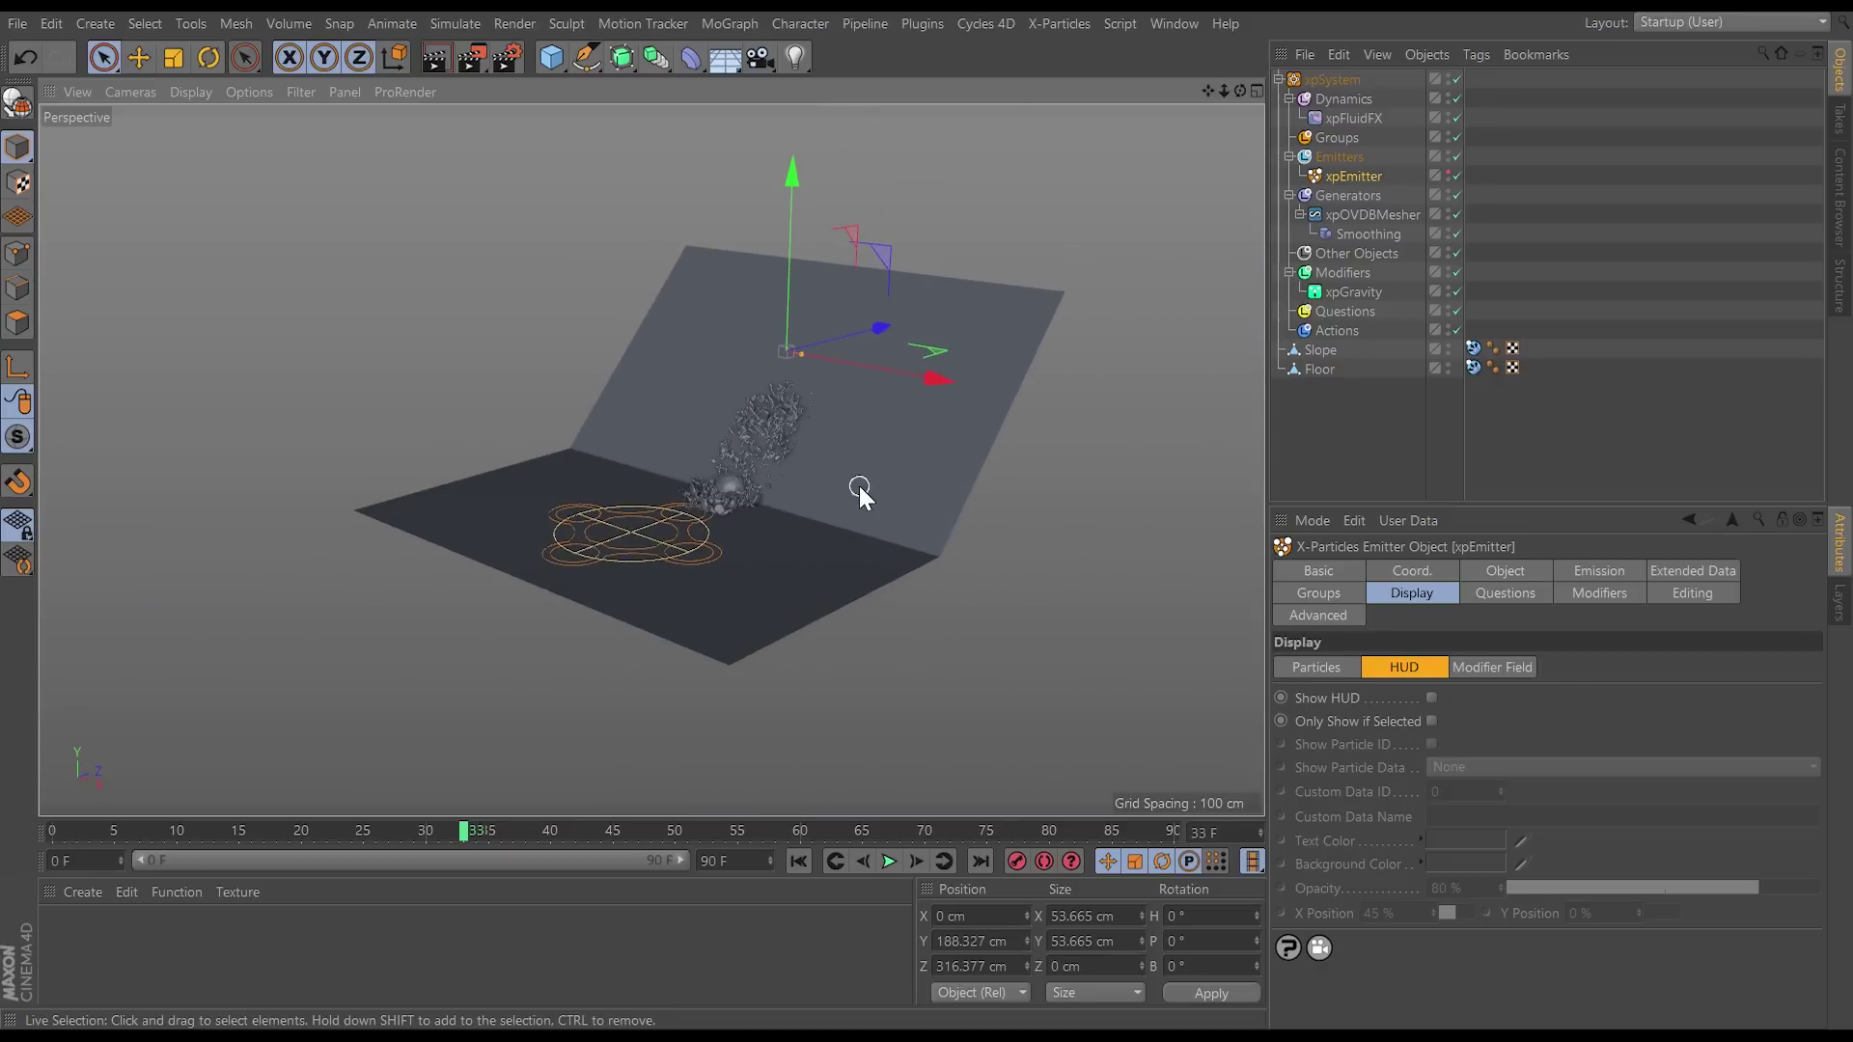
pyautogui.keyDown('alt'); pyautogui.moveTo(866, 490); pyautogui.dragTo(905, 556); pyautogui.keyUp('alt')
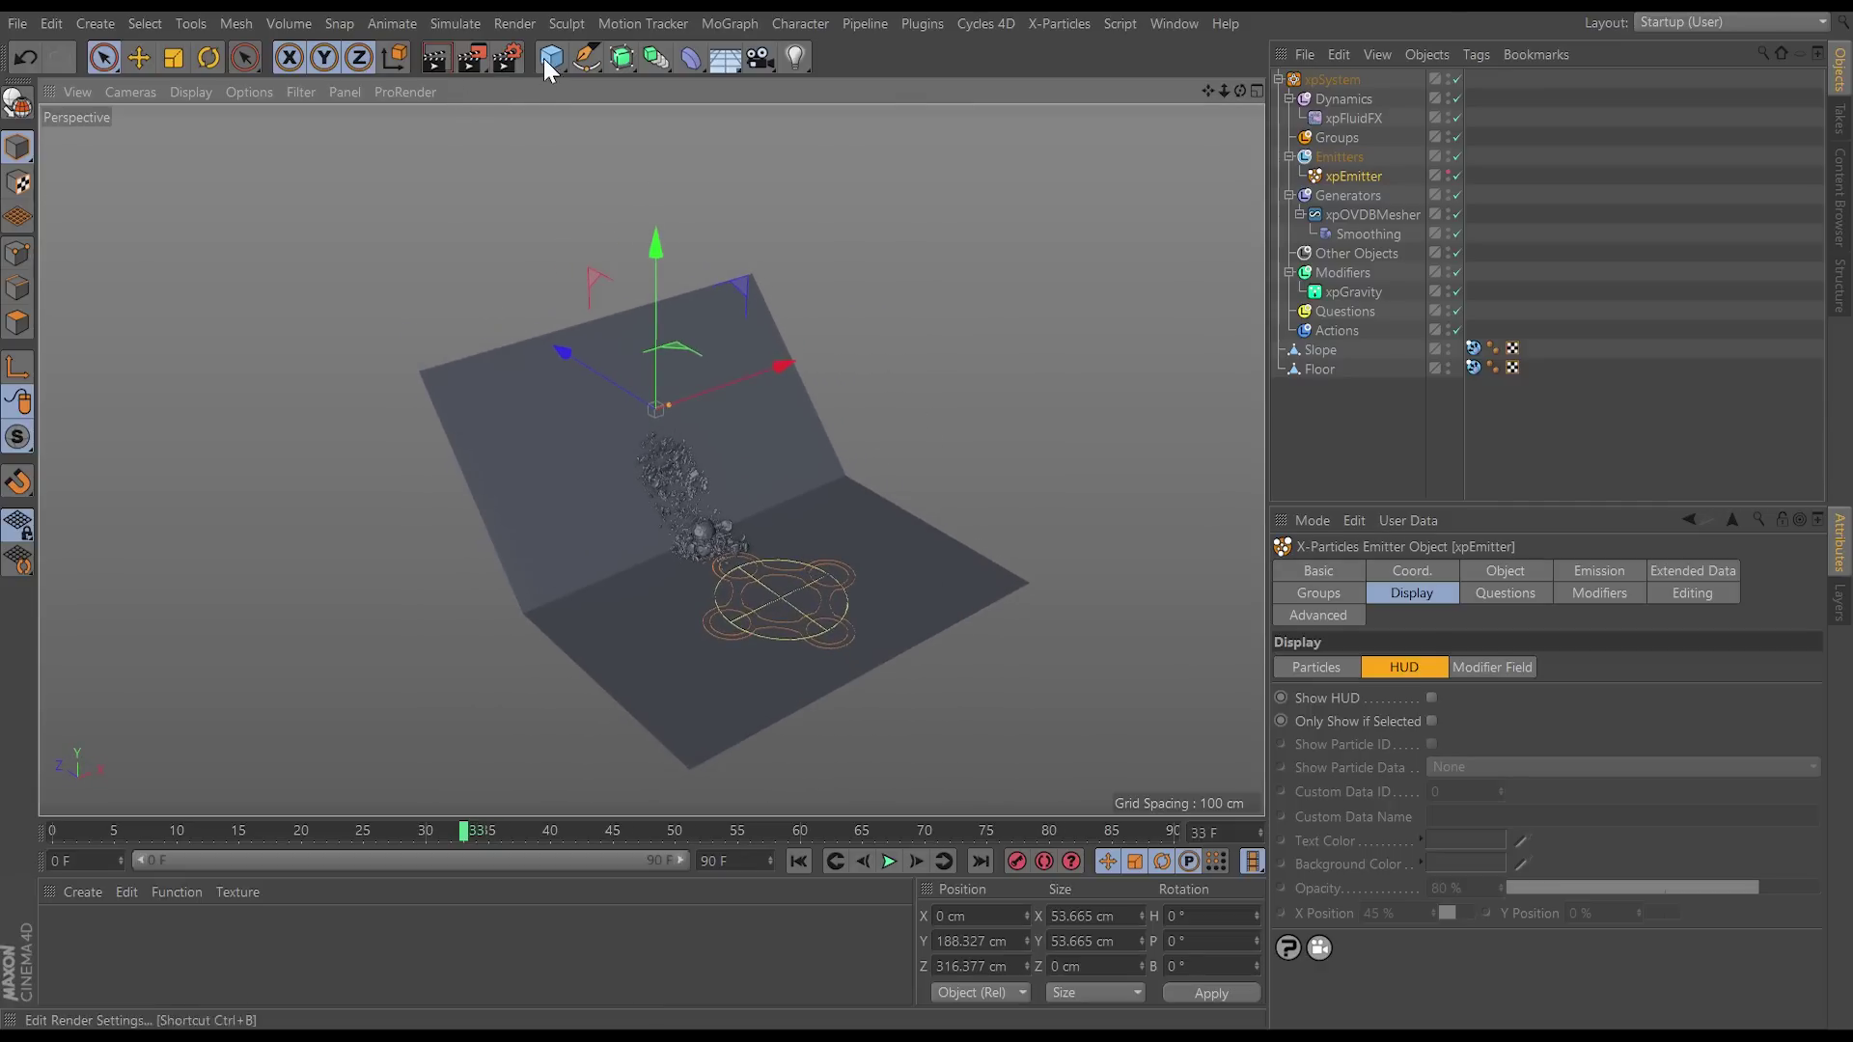
pyautogui.moveTo(548, 59); pyautogui.dragTo(714, 123)
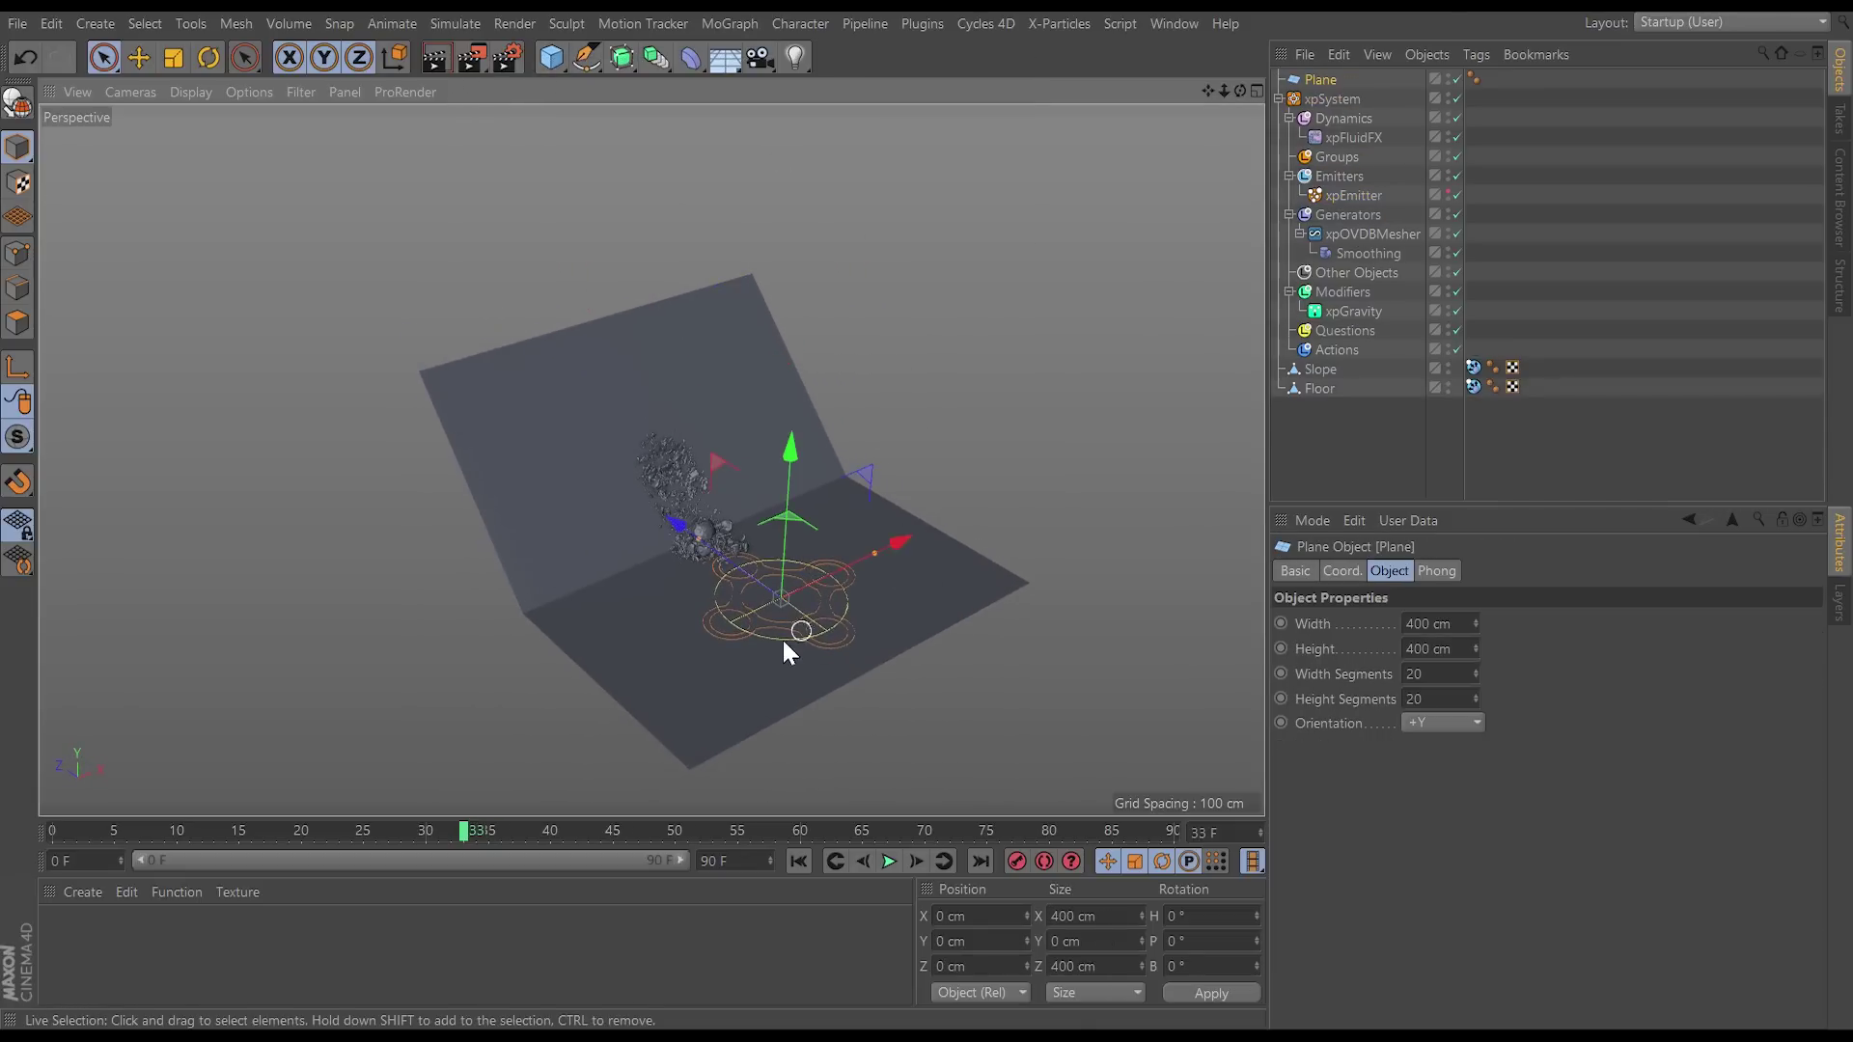
pyautogui.keyDown('alt'); pyautogui.moveTo(782, 637); pyautogui.dragTo(778, 662); pyautogui.keyUp('alt')
pyautogui.moveTo(799, 450); pyautogui.dragTo(854, 287)
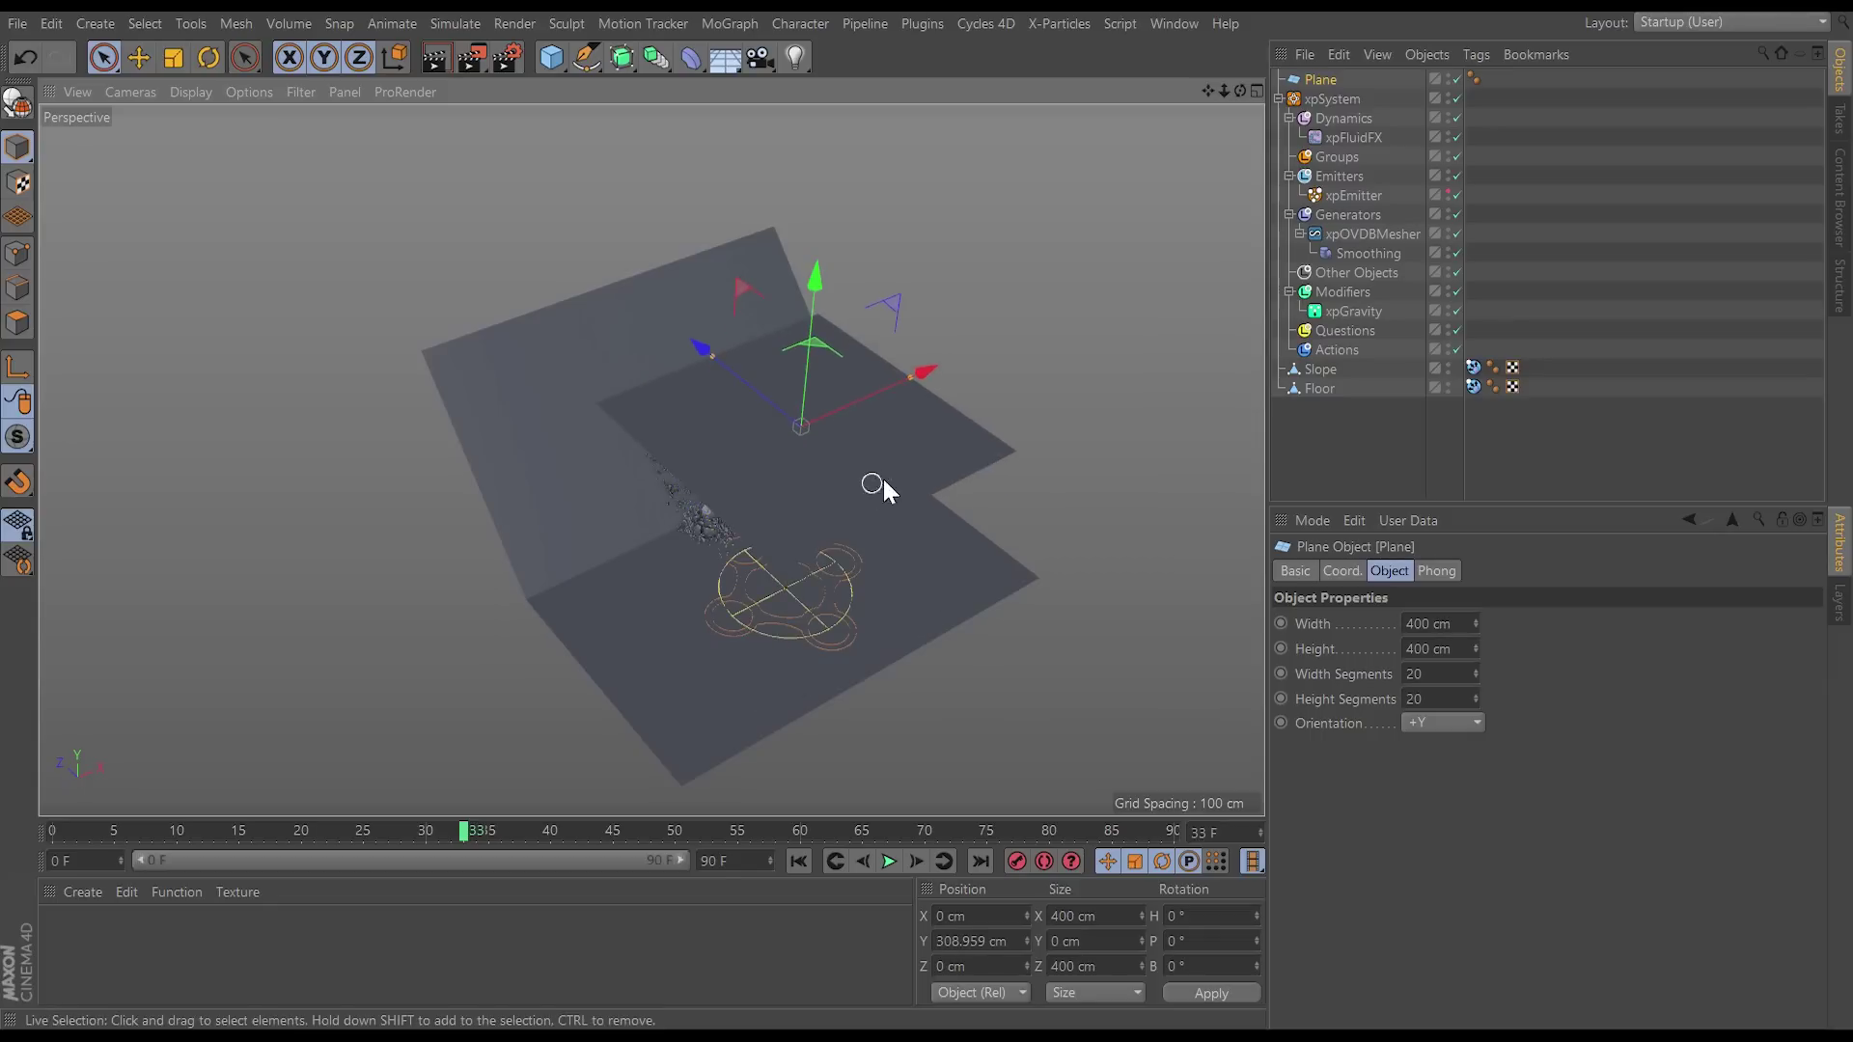
# Step: Resize the plane to about 1170 by 316 cm and position it above the slope at about Y 476 cm, Z 301 cm
pyautogui.keyDown('alt'); pyautogui.moveTo(880, 480); pyautogui.dragTo(723, 418); pyautogui.keyUp('alt')
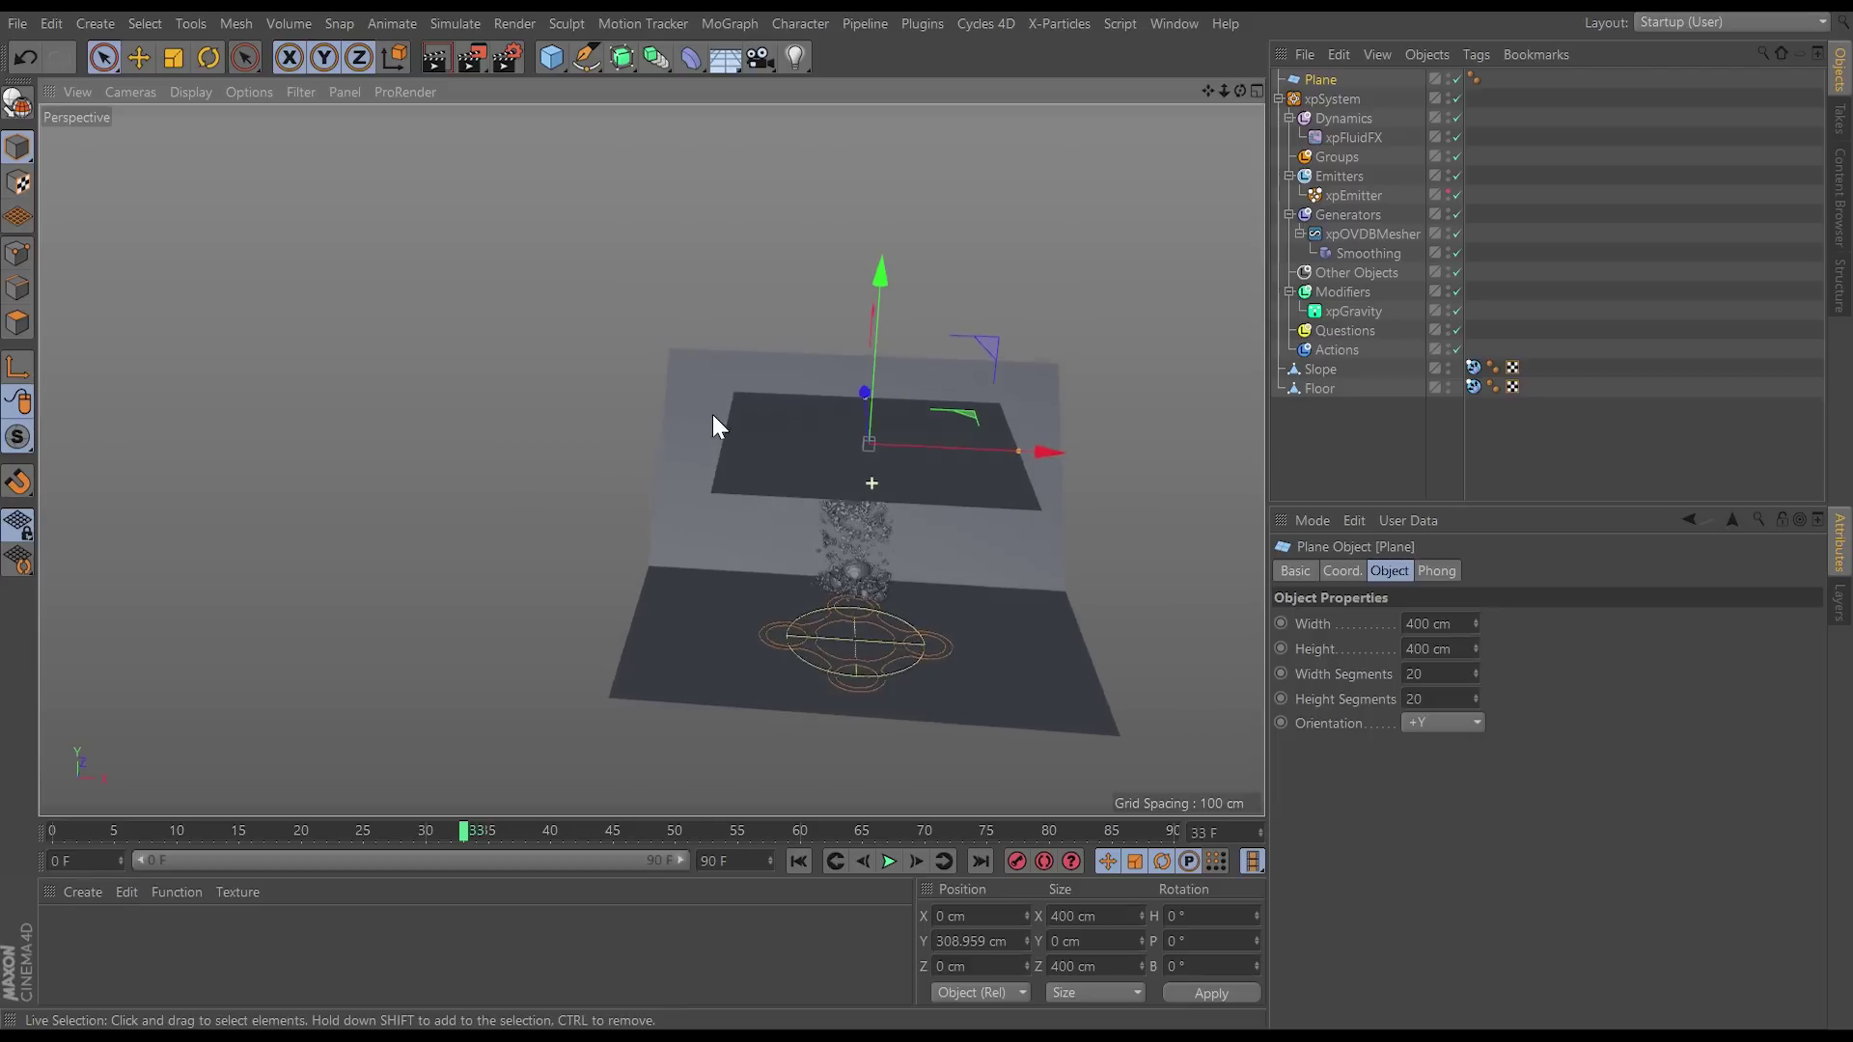
pyautogui.keyDown('alt'); pyautogui.moveTo(1005, 467); pyautogui.dragTo(956, 492); pyautogui.keyUp('alt')
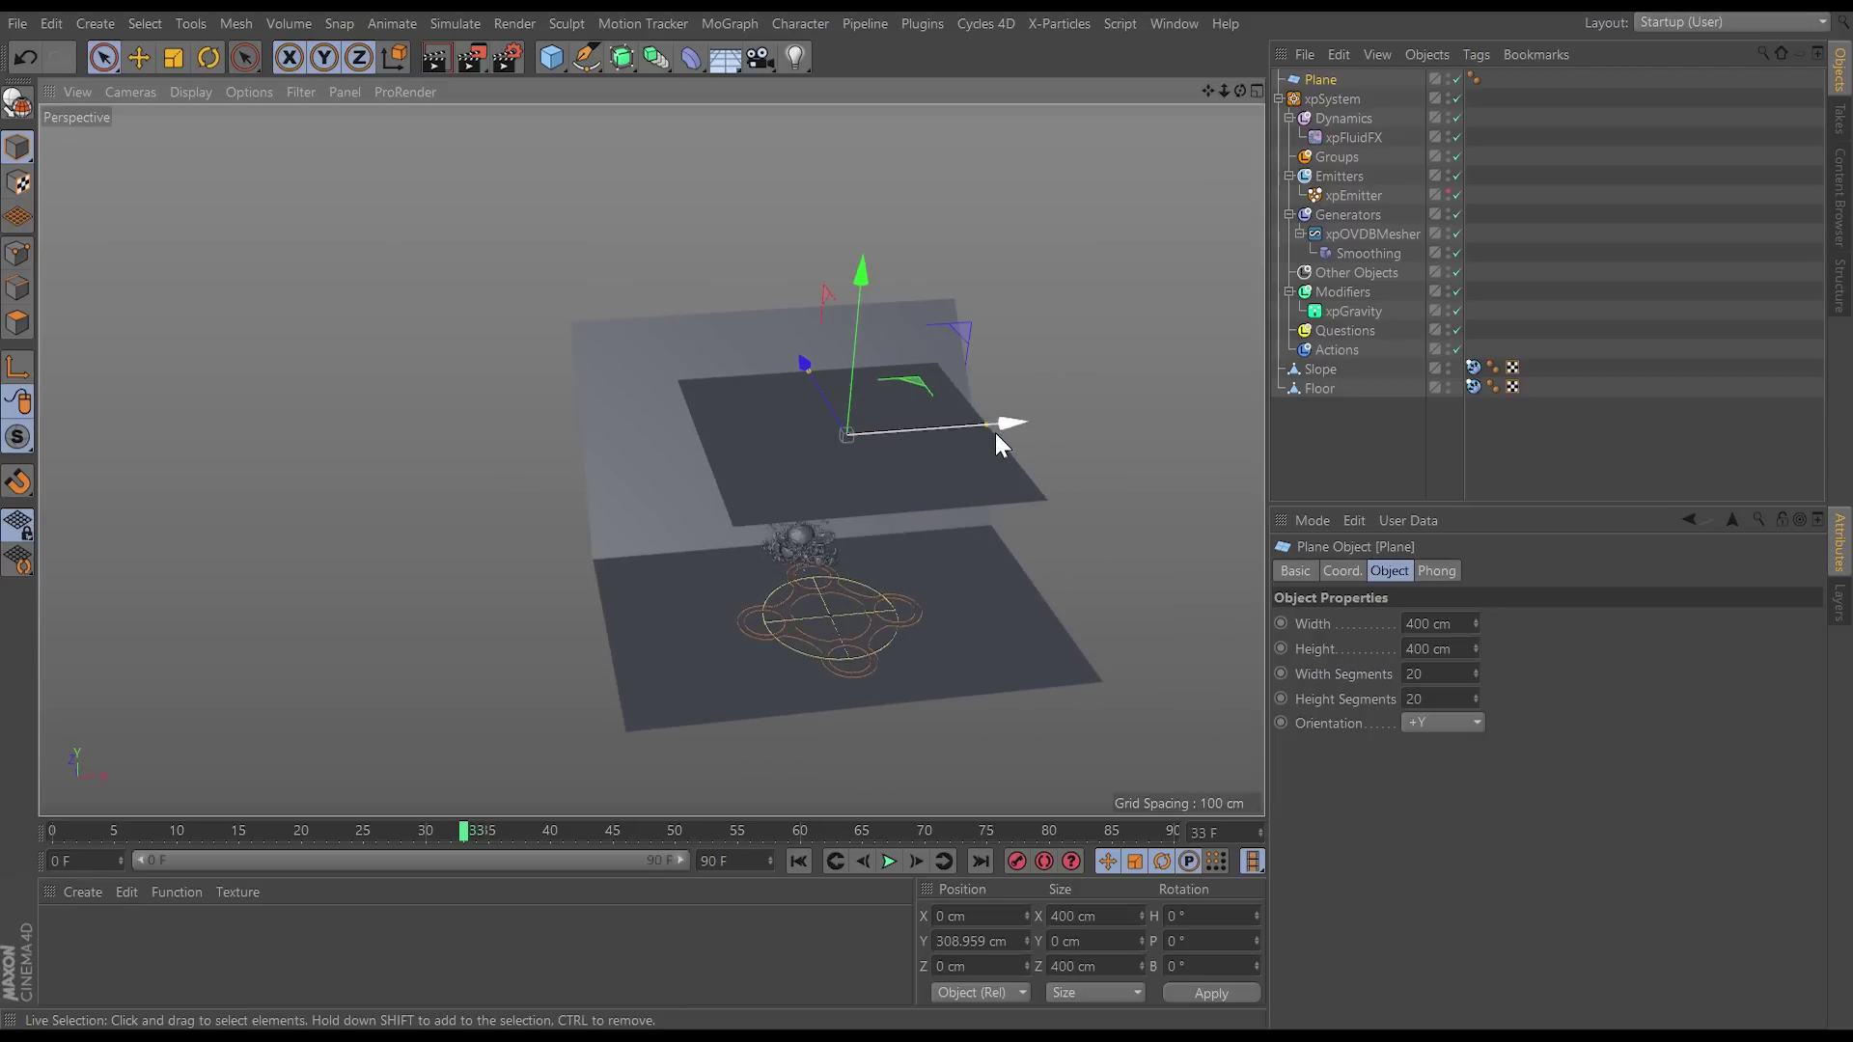
pyautogui.moveTo(992, 422); pyautogui.dragTo(1218, 386)
pyautogui.keyDown('alt'); pyautogui.moveTo(977, 519); pyautogui.dragTo(1068, 462); pyautogui.keyUp('alt')
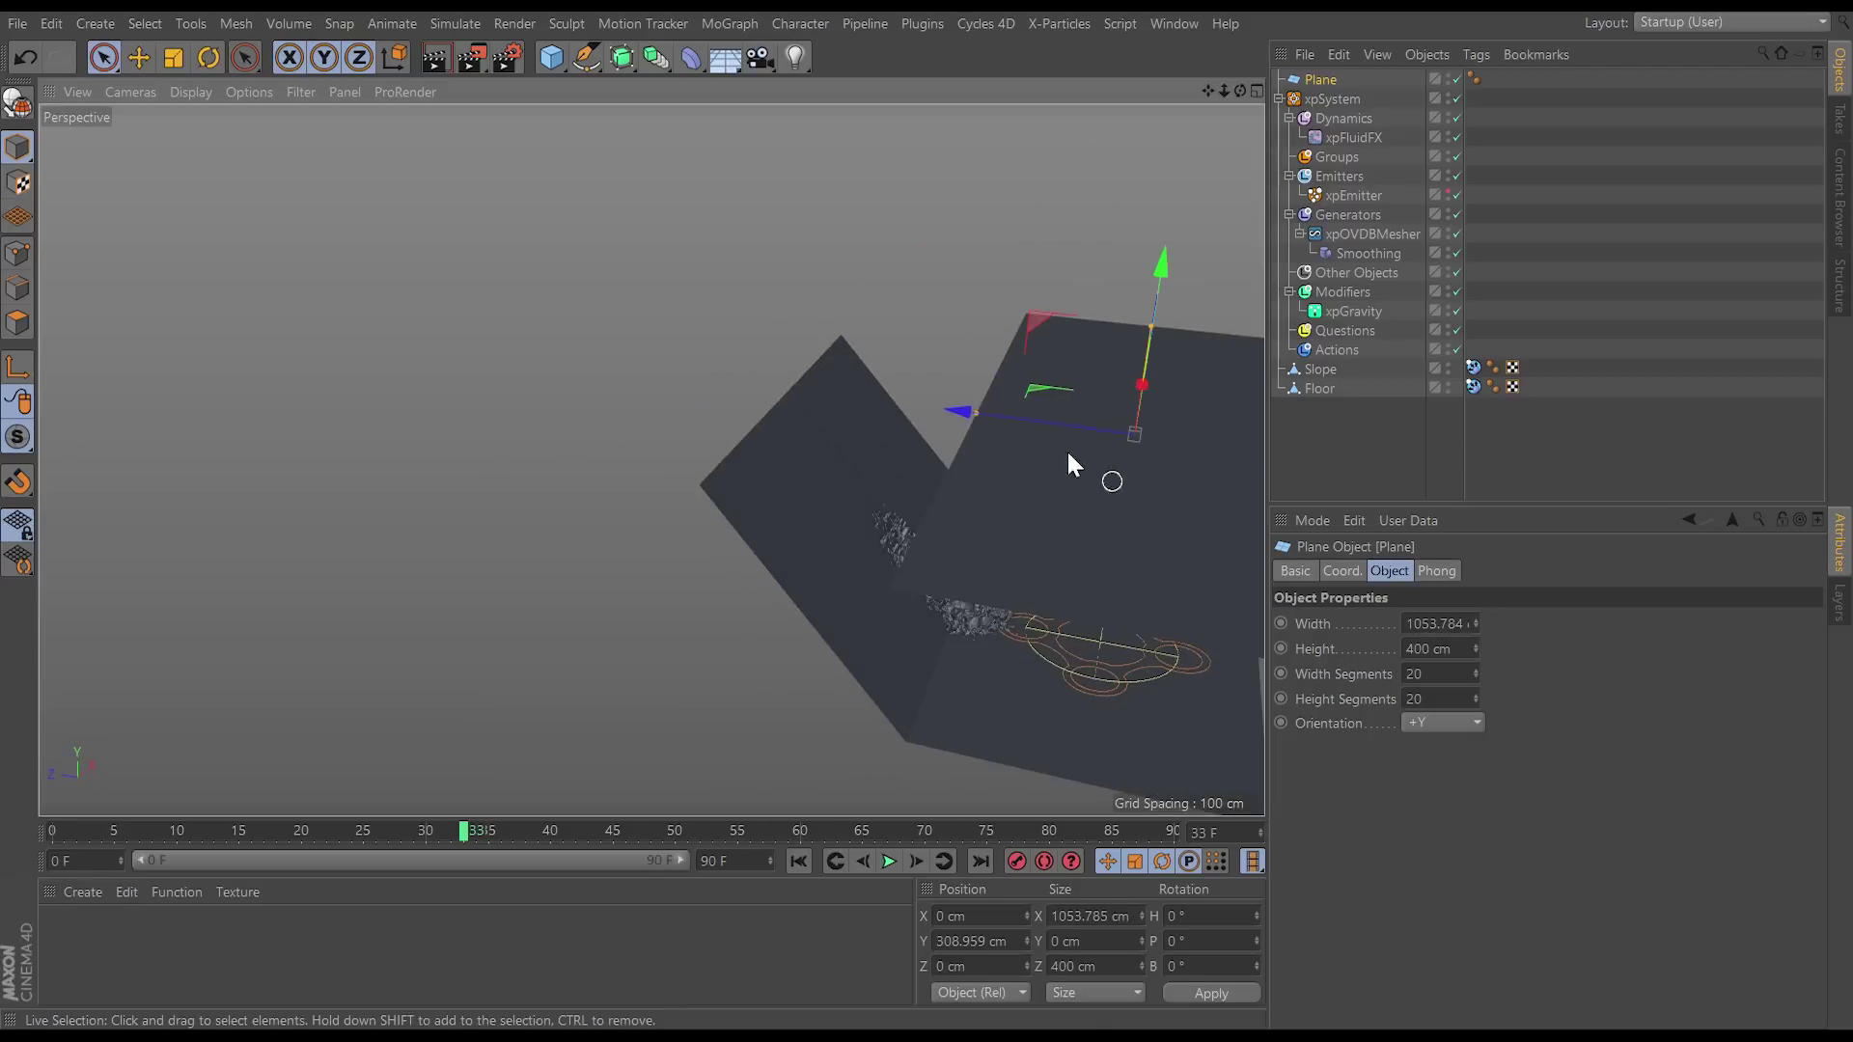
pyautogui.moveTo(976, 414); pyautogui.dragTo(1007, 414)
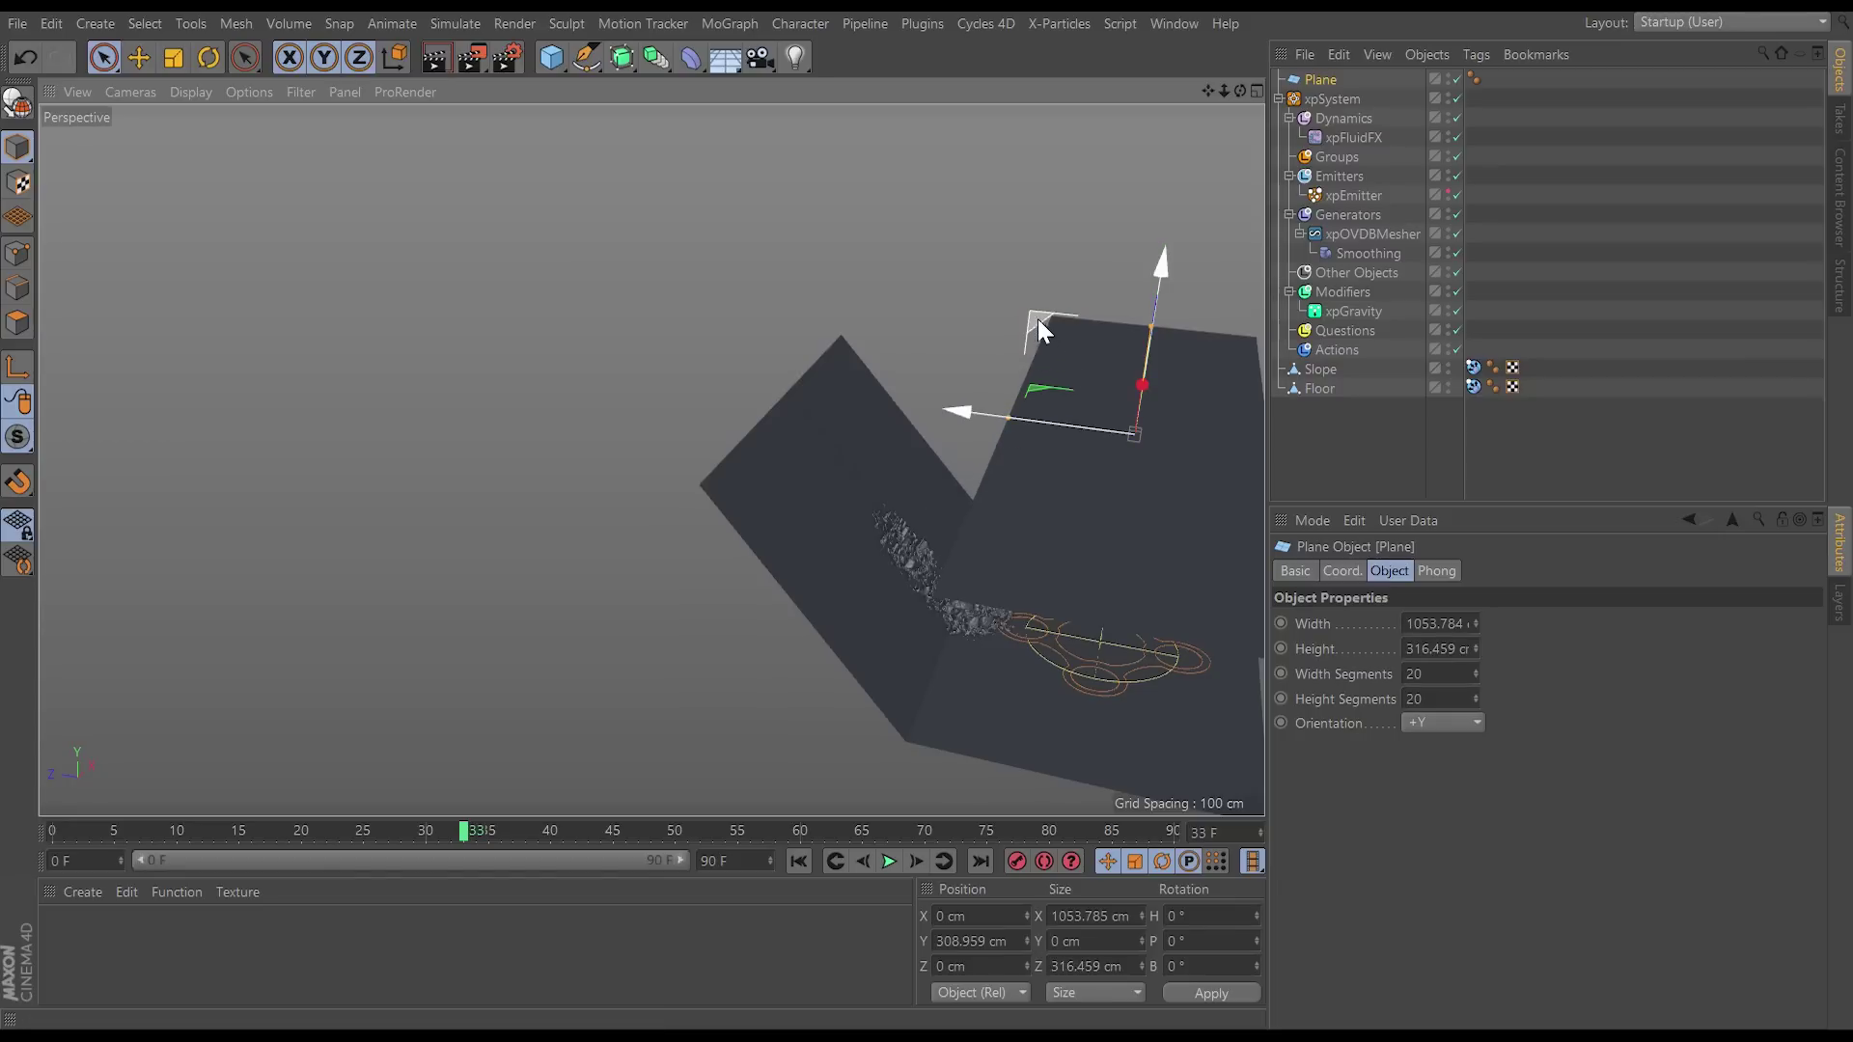
pyautogui.moveTo(1033, 323); pyautogui.dragTo(1191, 315)
pyautogui.keyDown('alt'); pyautogui.moveTo(1016, 404); pyautogui.dragTo(923, 420); pyautogui.keyUp('alt')
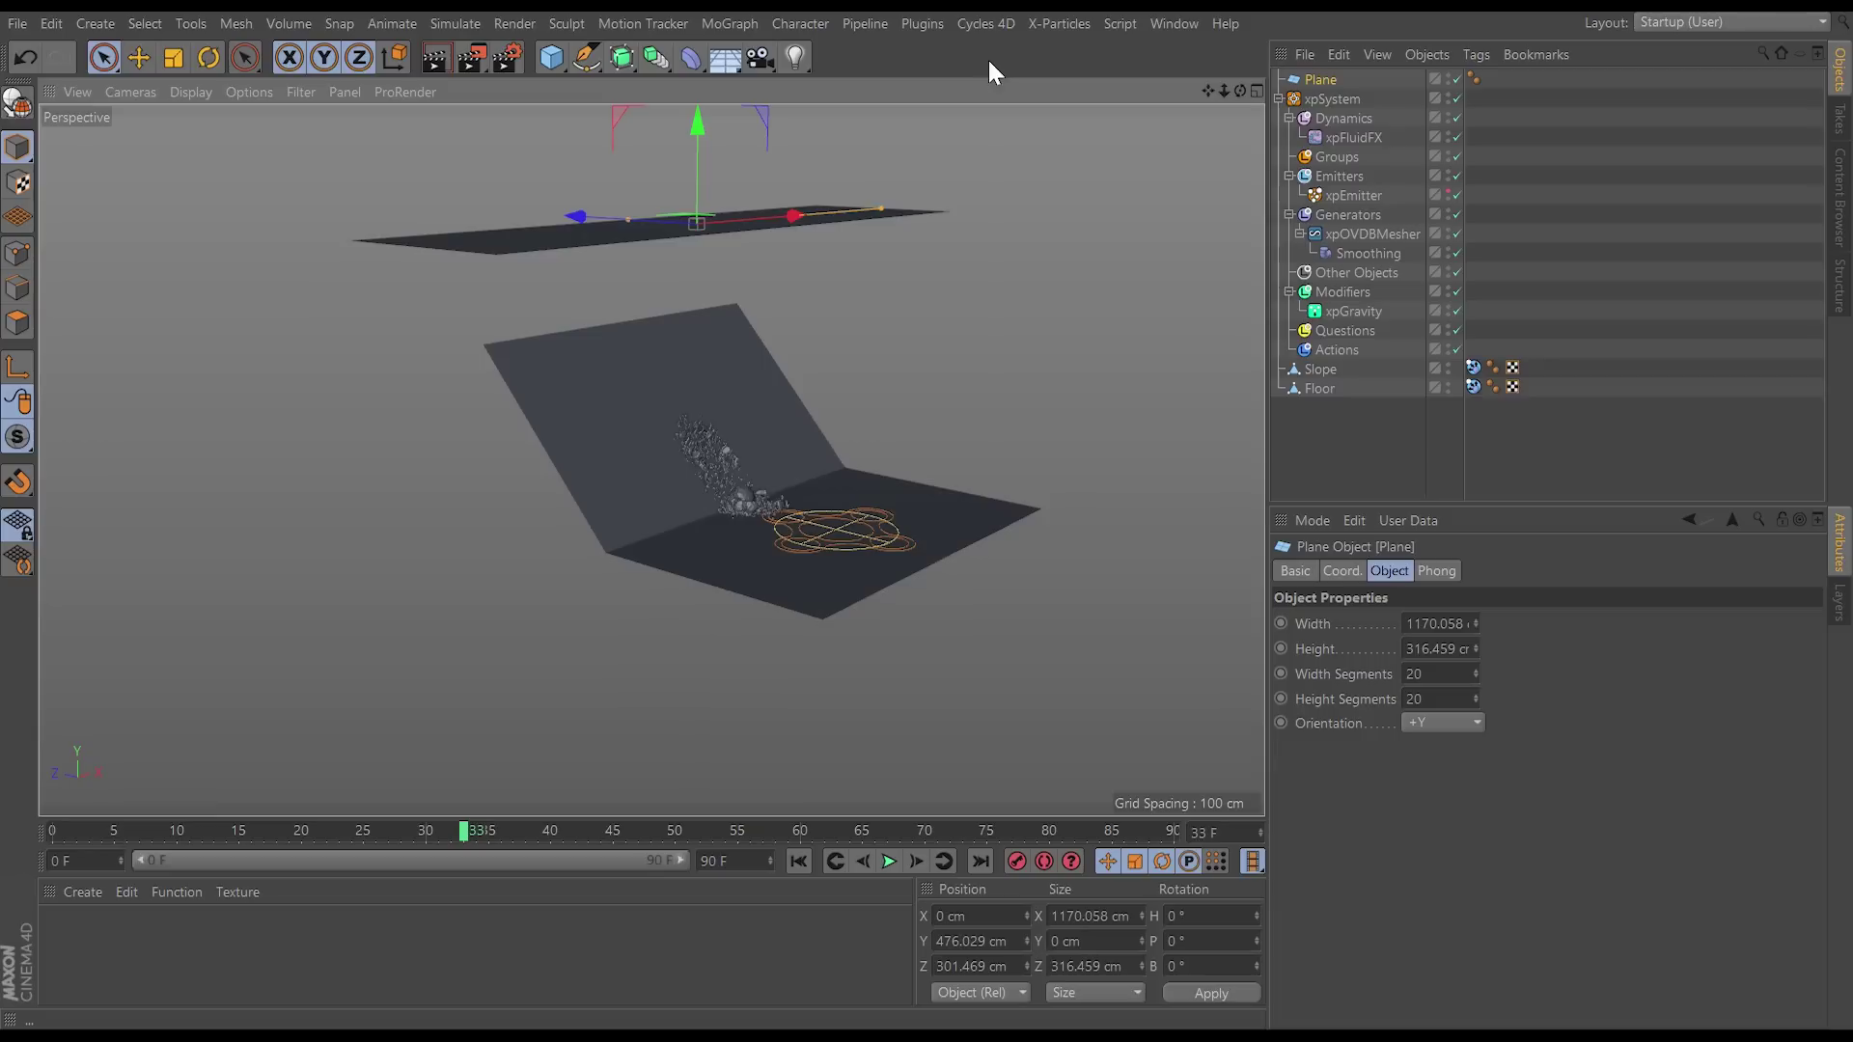
# Step: Create a new default material in the Cycles_Tut (User) layout and return to the Startup (User) layout
pyautogui.click(1682, 23)
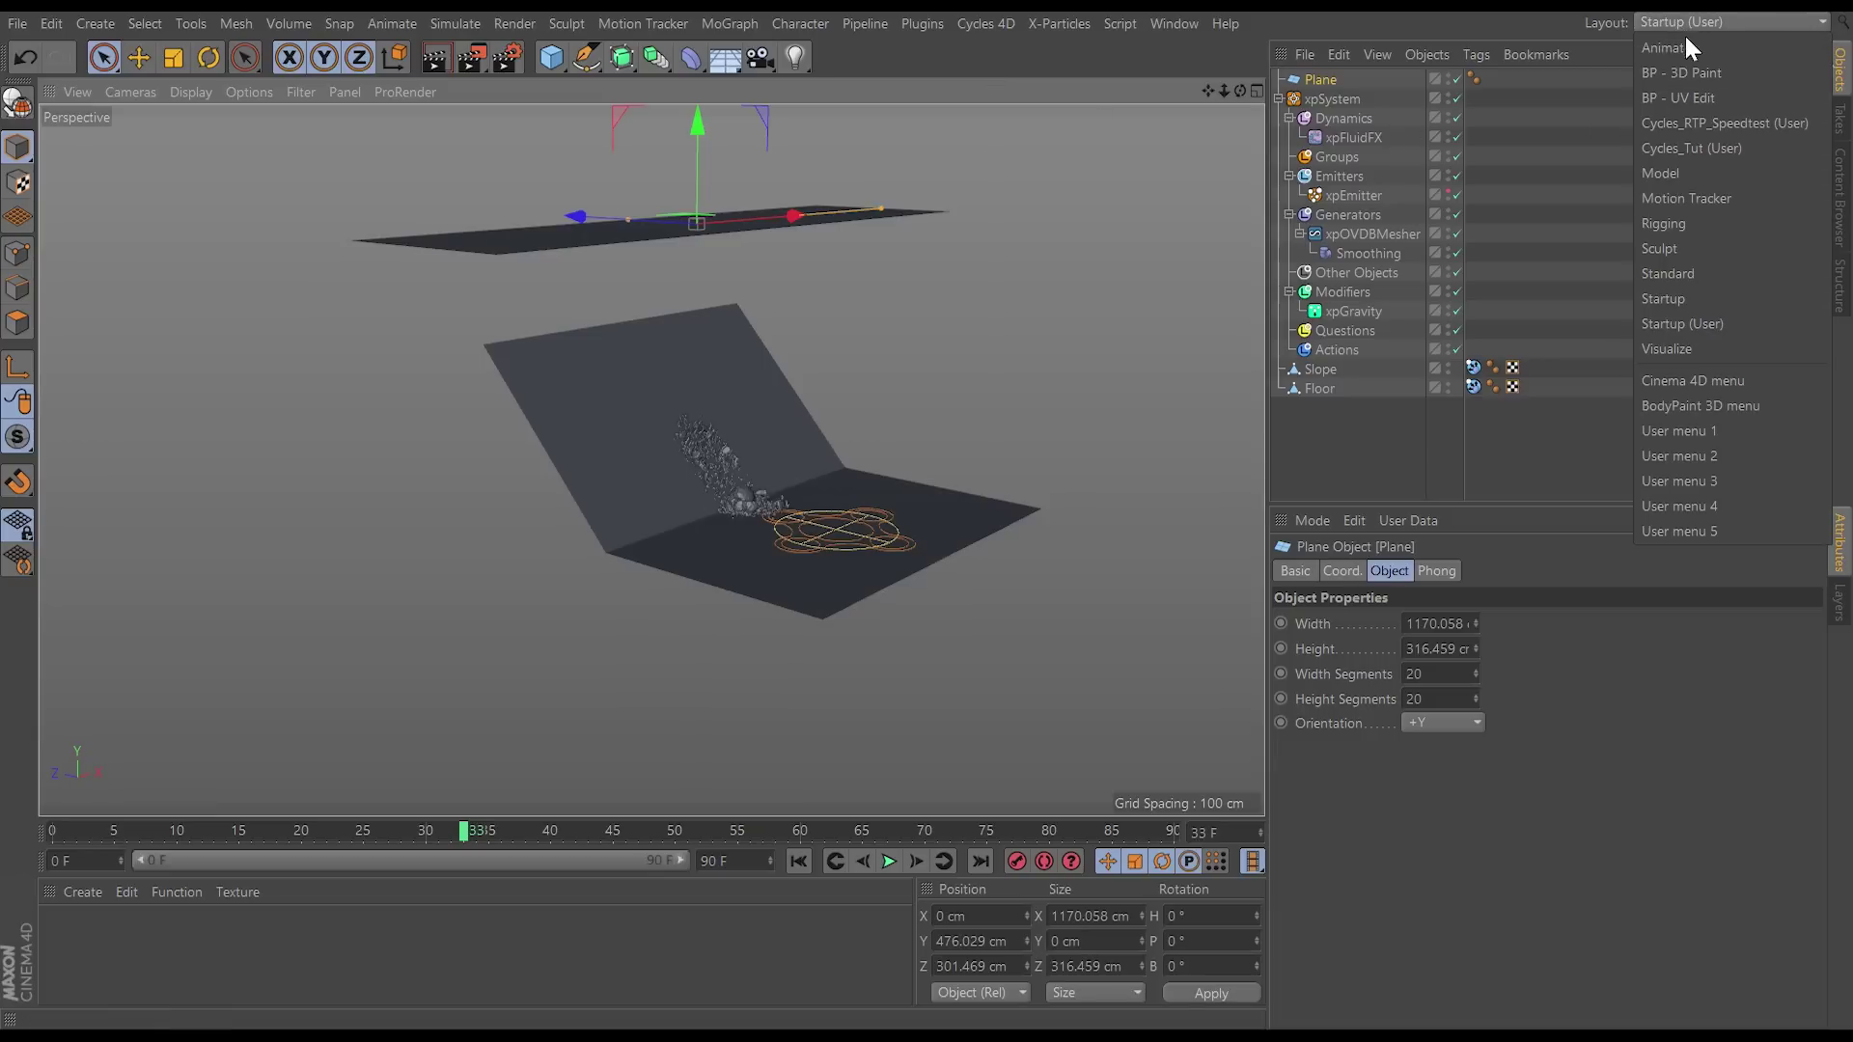
pyautogui.click(1690, 149)
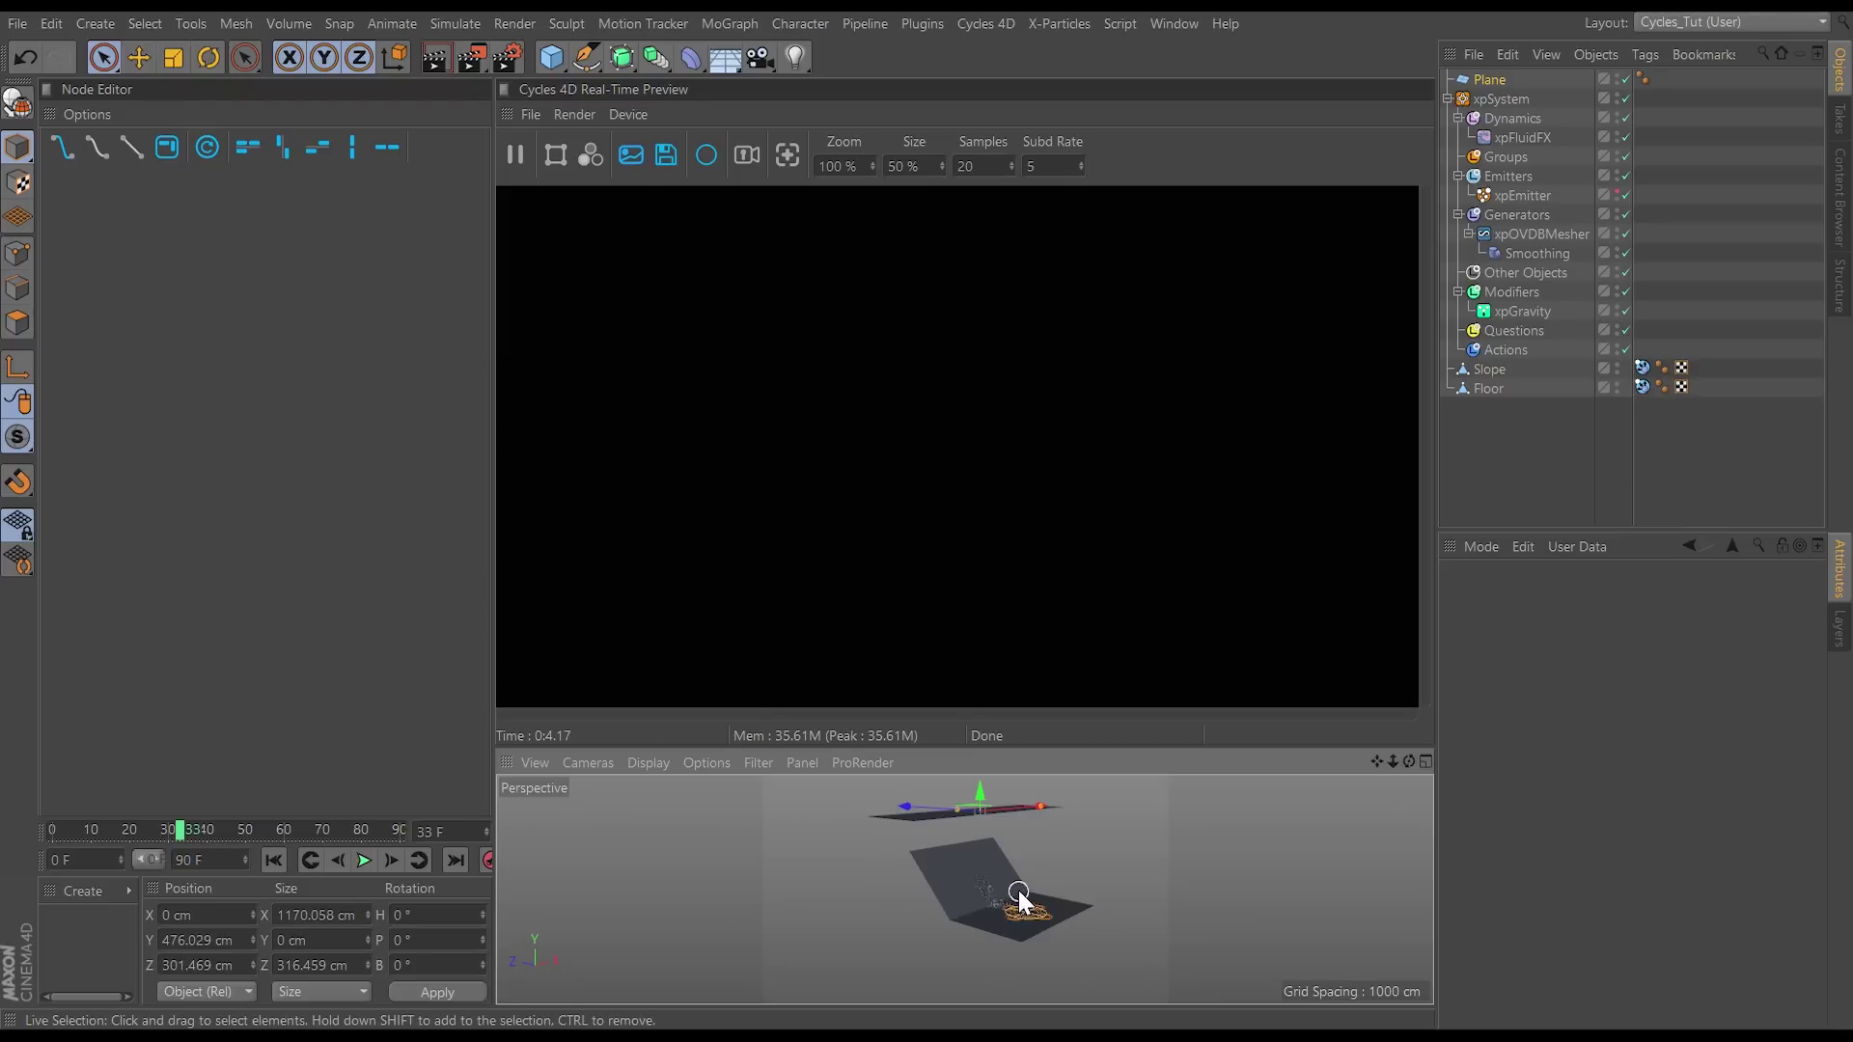
pyautogui.doubleClick(89, 927)
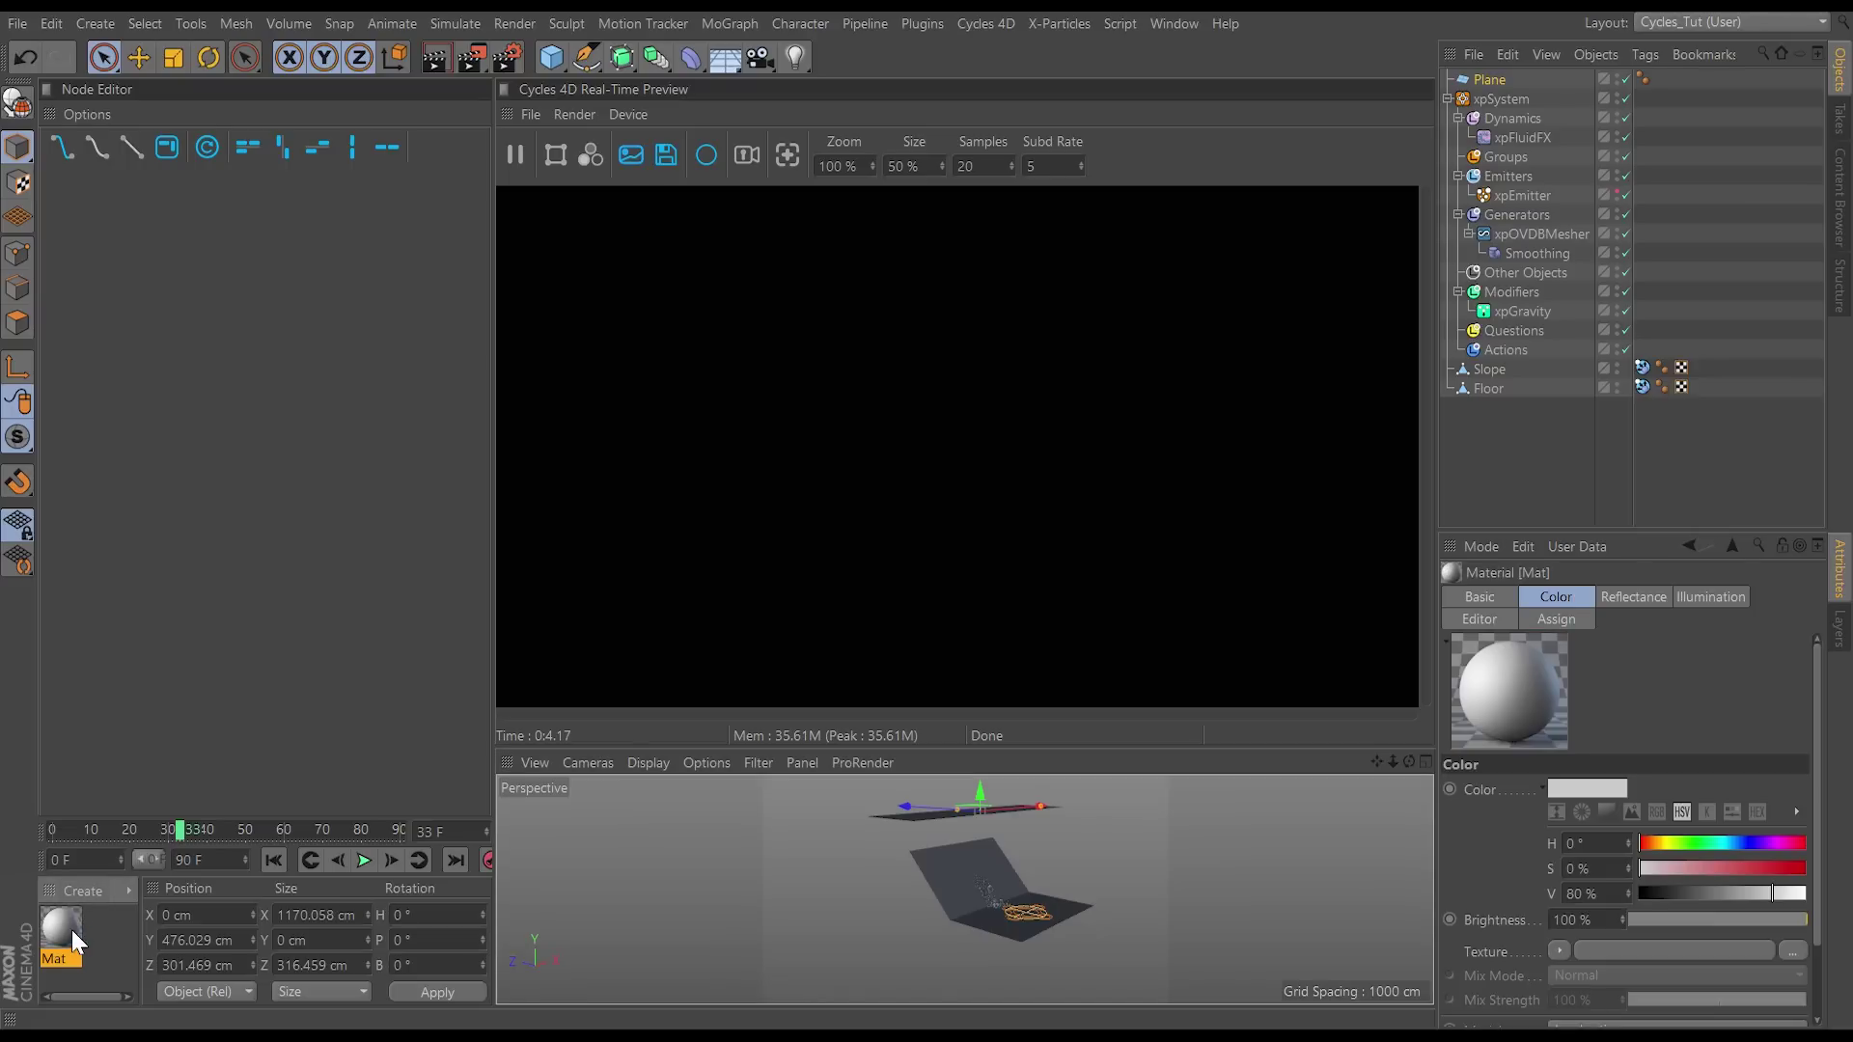
pyautogui.click(1690, 22)
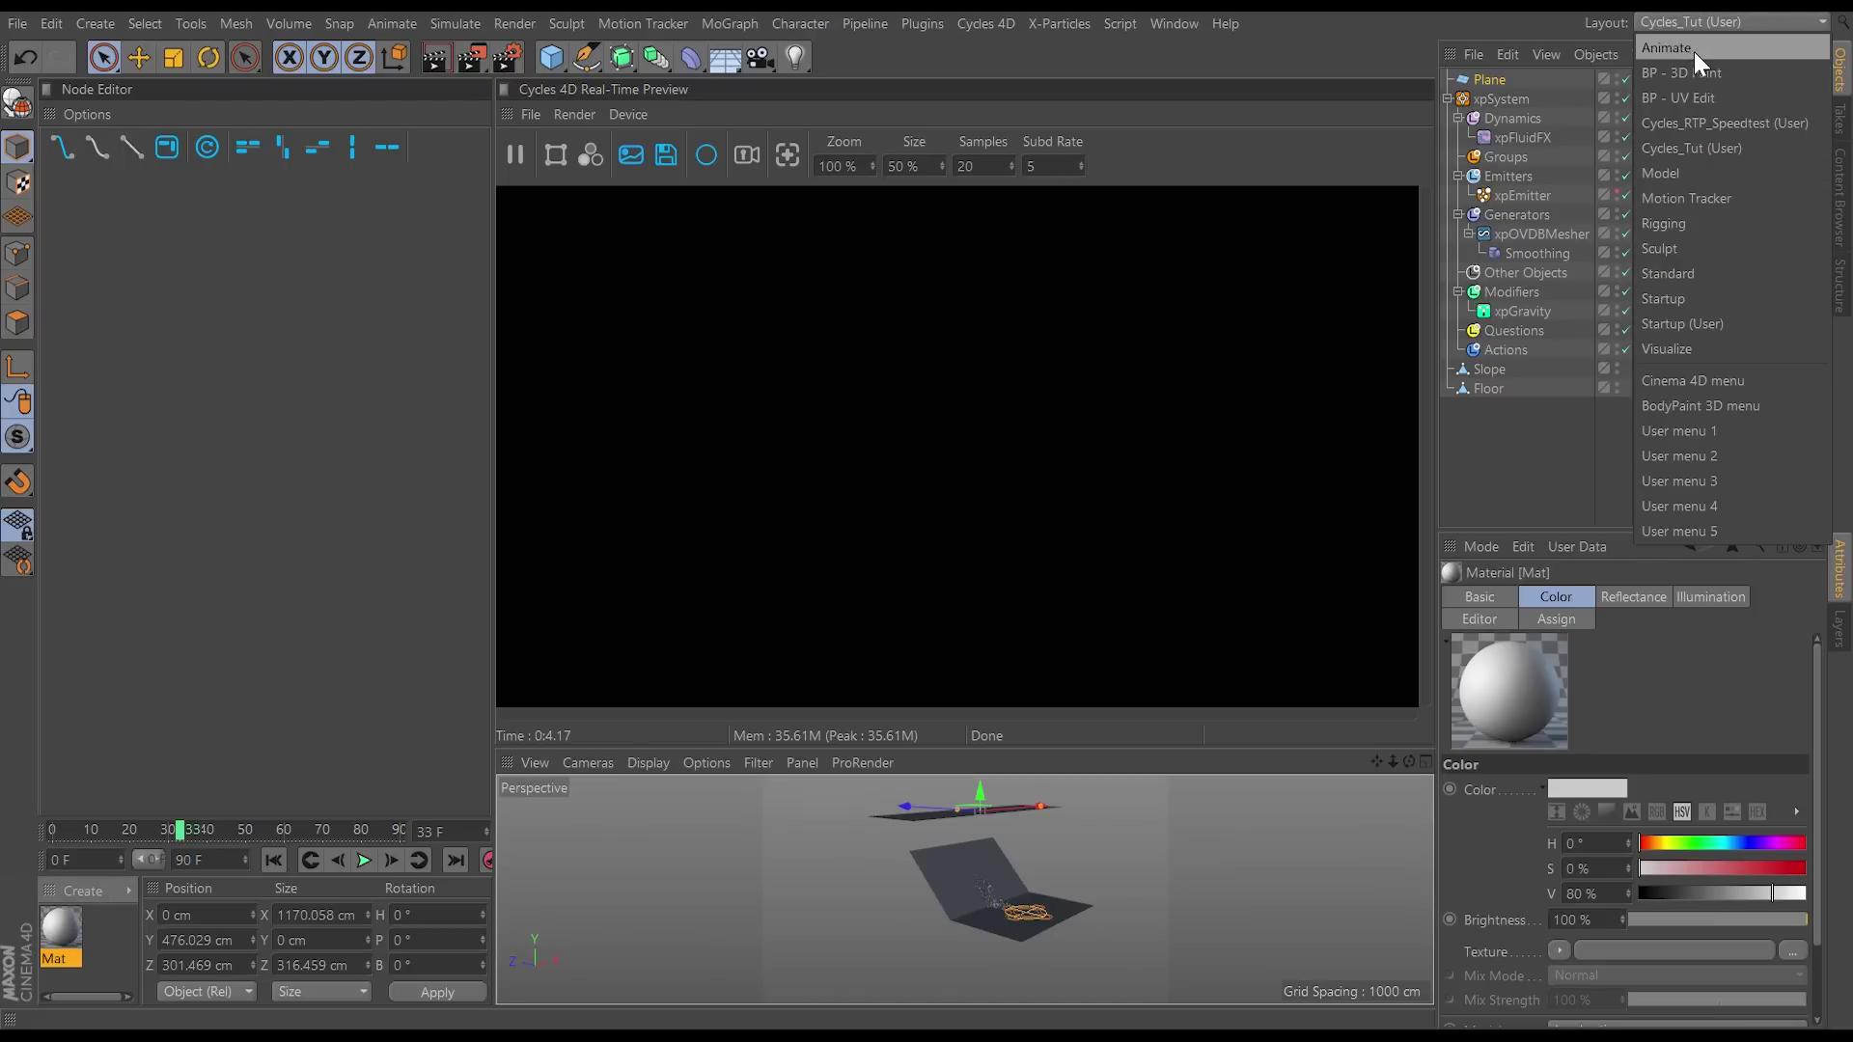
pyautogui.click(1693, 322)
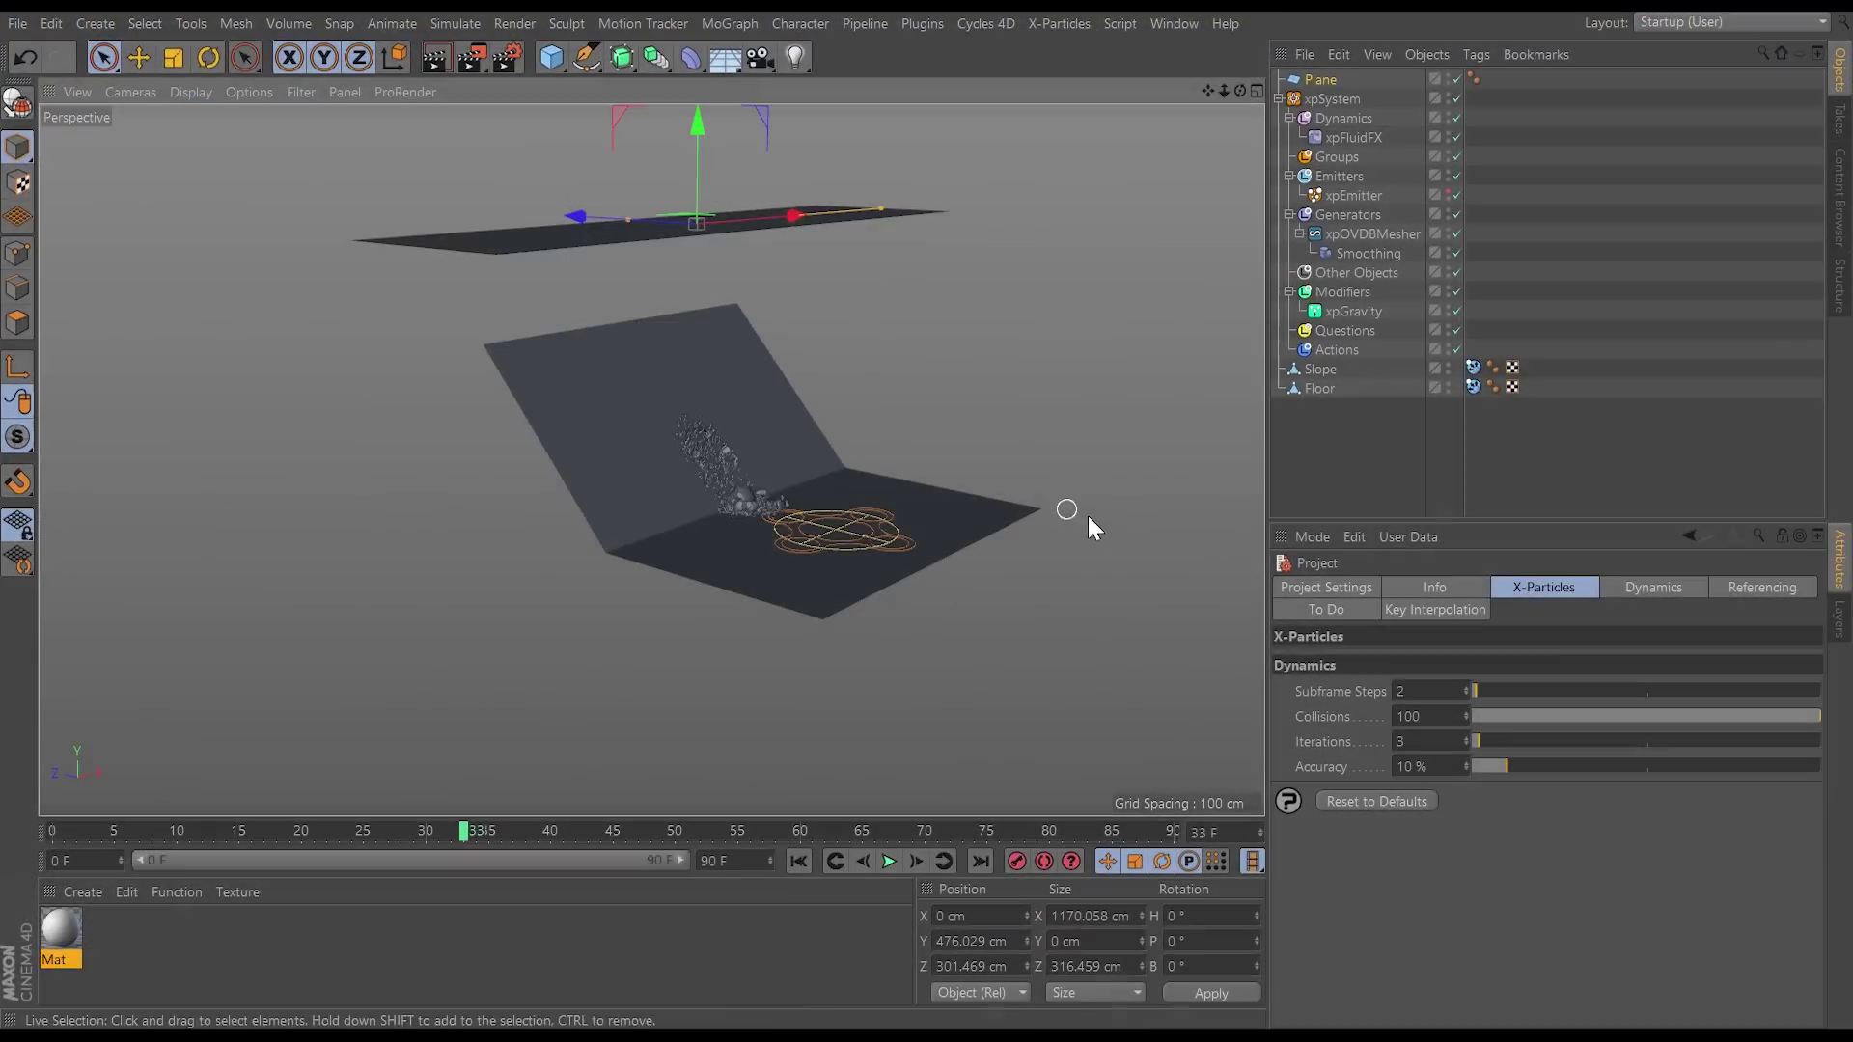
# Step: Create a Cycles 4D Emission surface material and apply it to the plane above the slope
pyautogui.click(96, 889)
pyautogui.moveTo(189, 641)
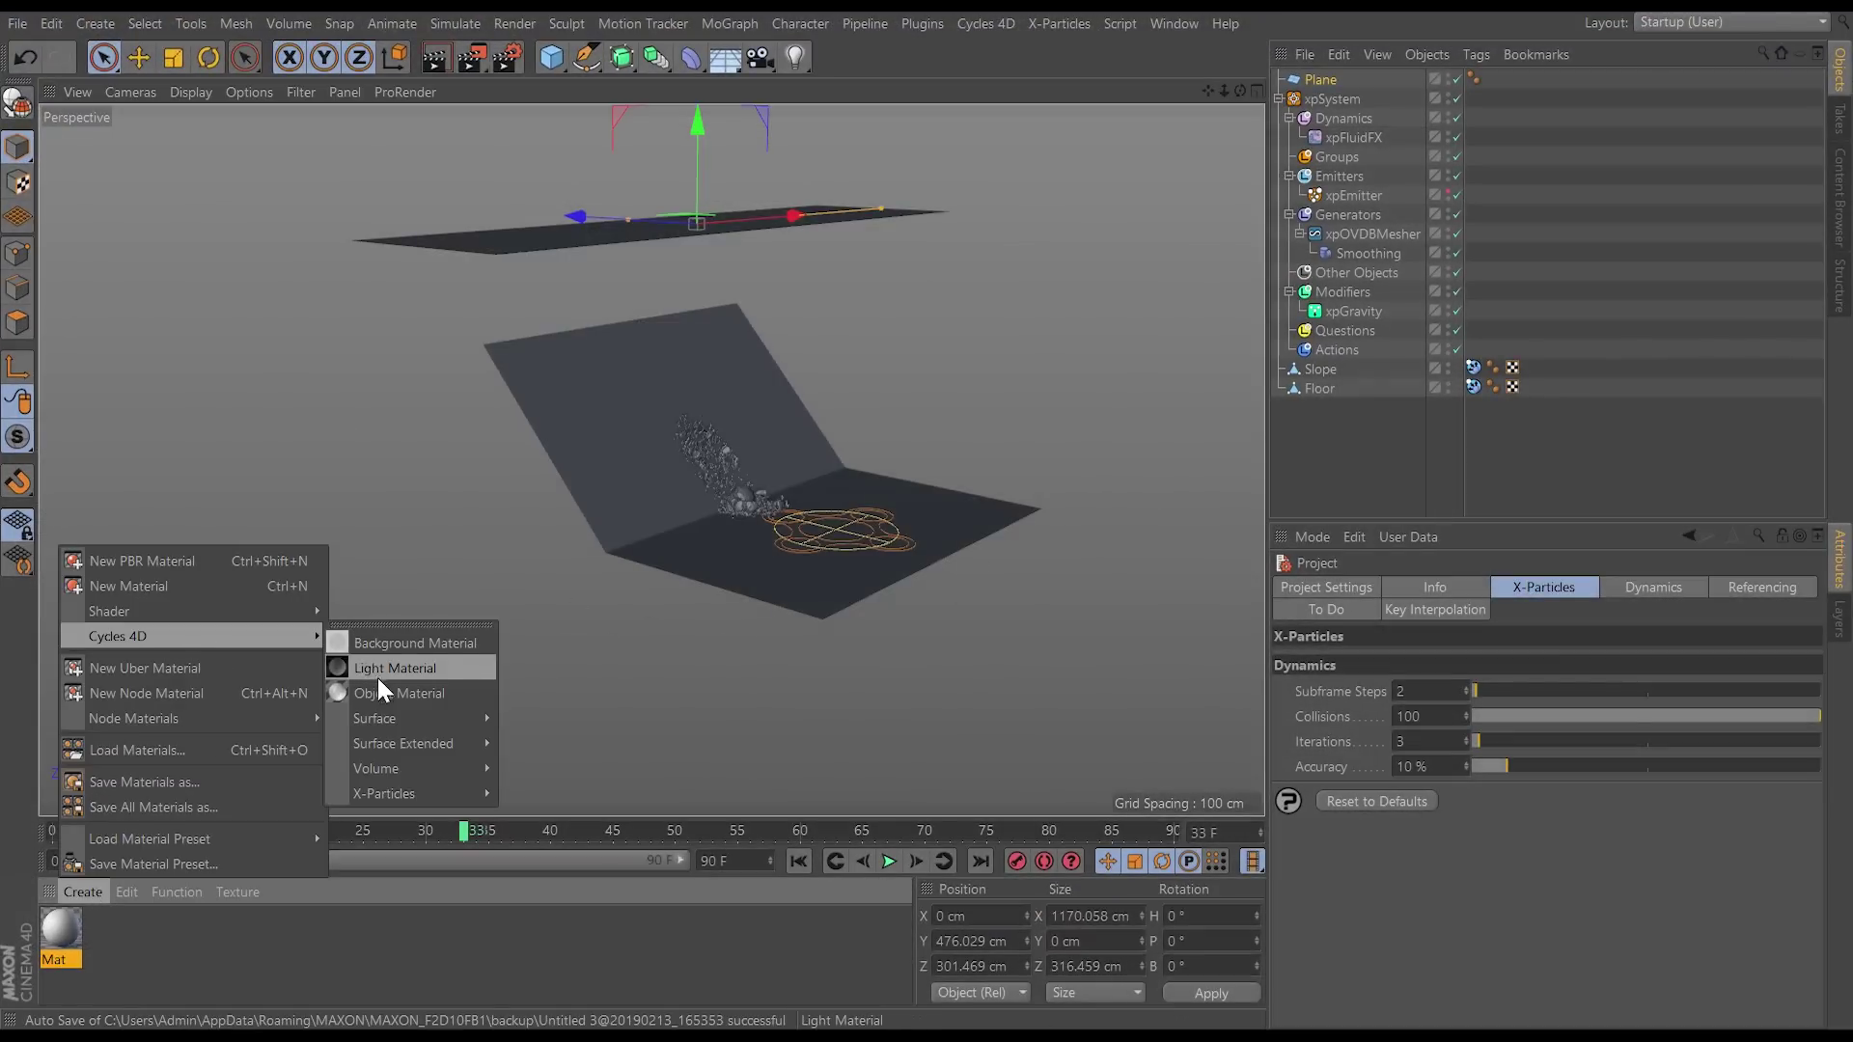
pyautogui.moveTo(419, 718)
pyautogui.click(550, 690)
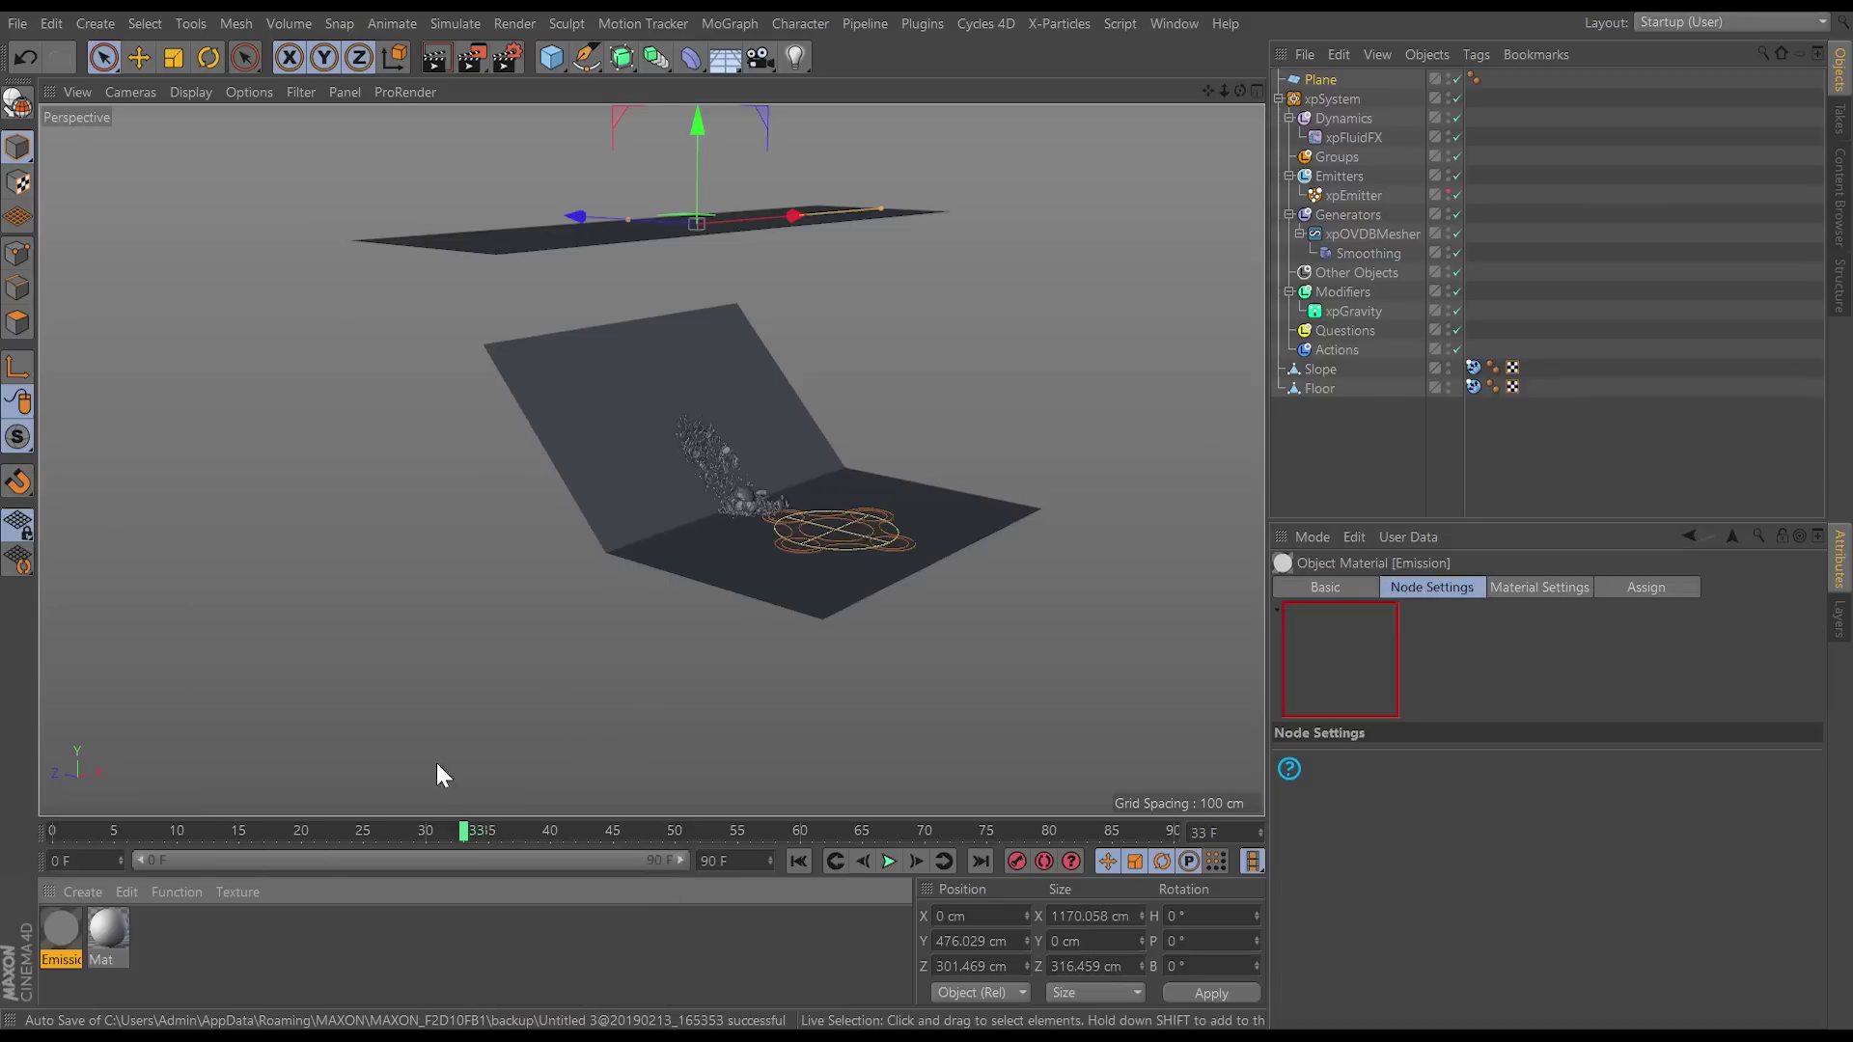
pyautogui.moveTo(58, 928); pyautogui.dragTo(564, 253)
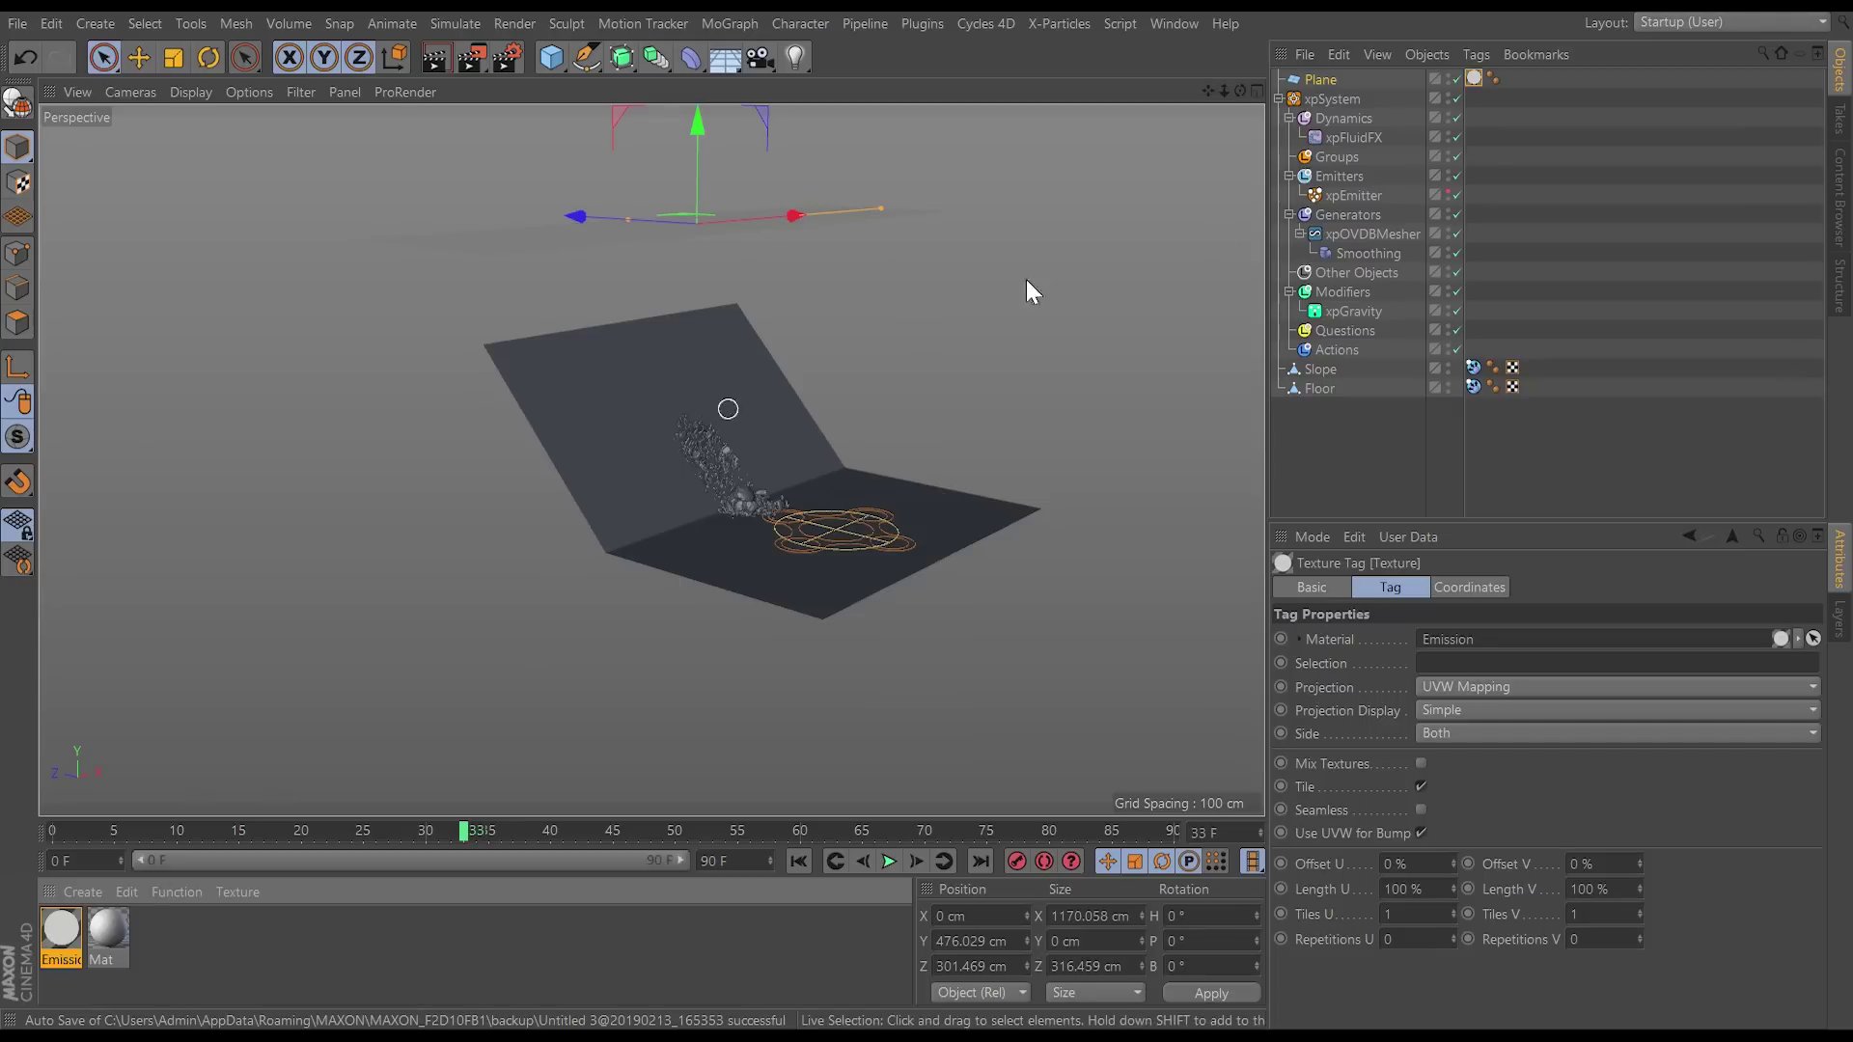
# Step: Preview the scene in the Cycles_Tut (User) layout and set the Emission node's strength to about 4.957
pyautogui.click(1660, 25)
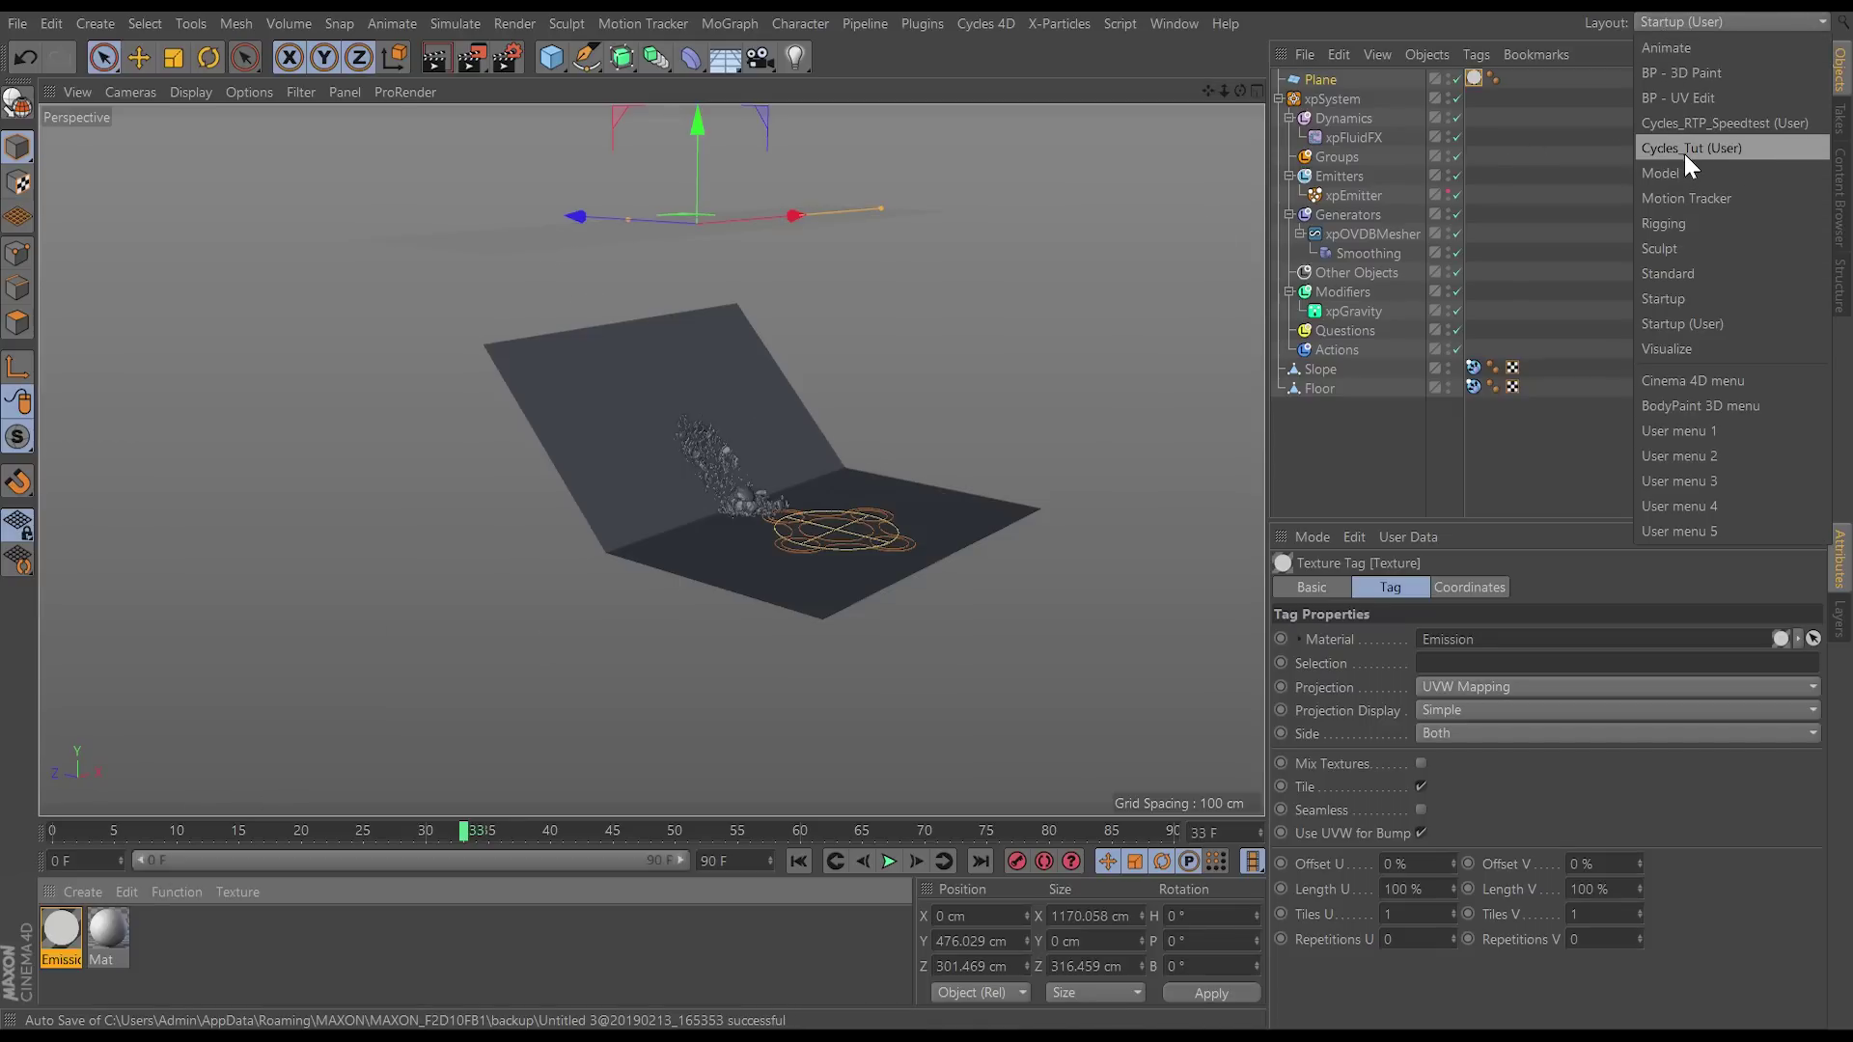
pyautogui.click(1687, 151)
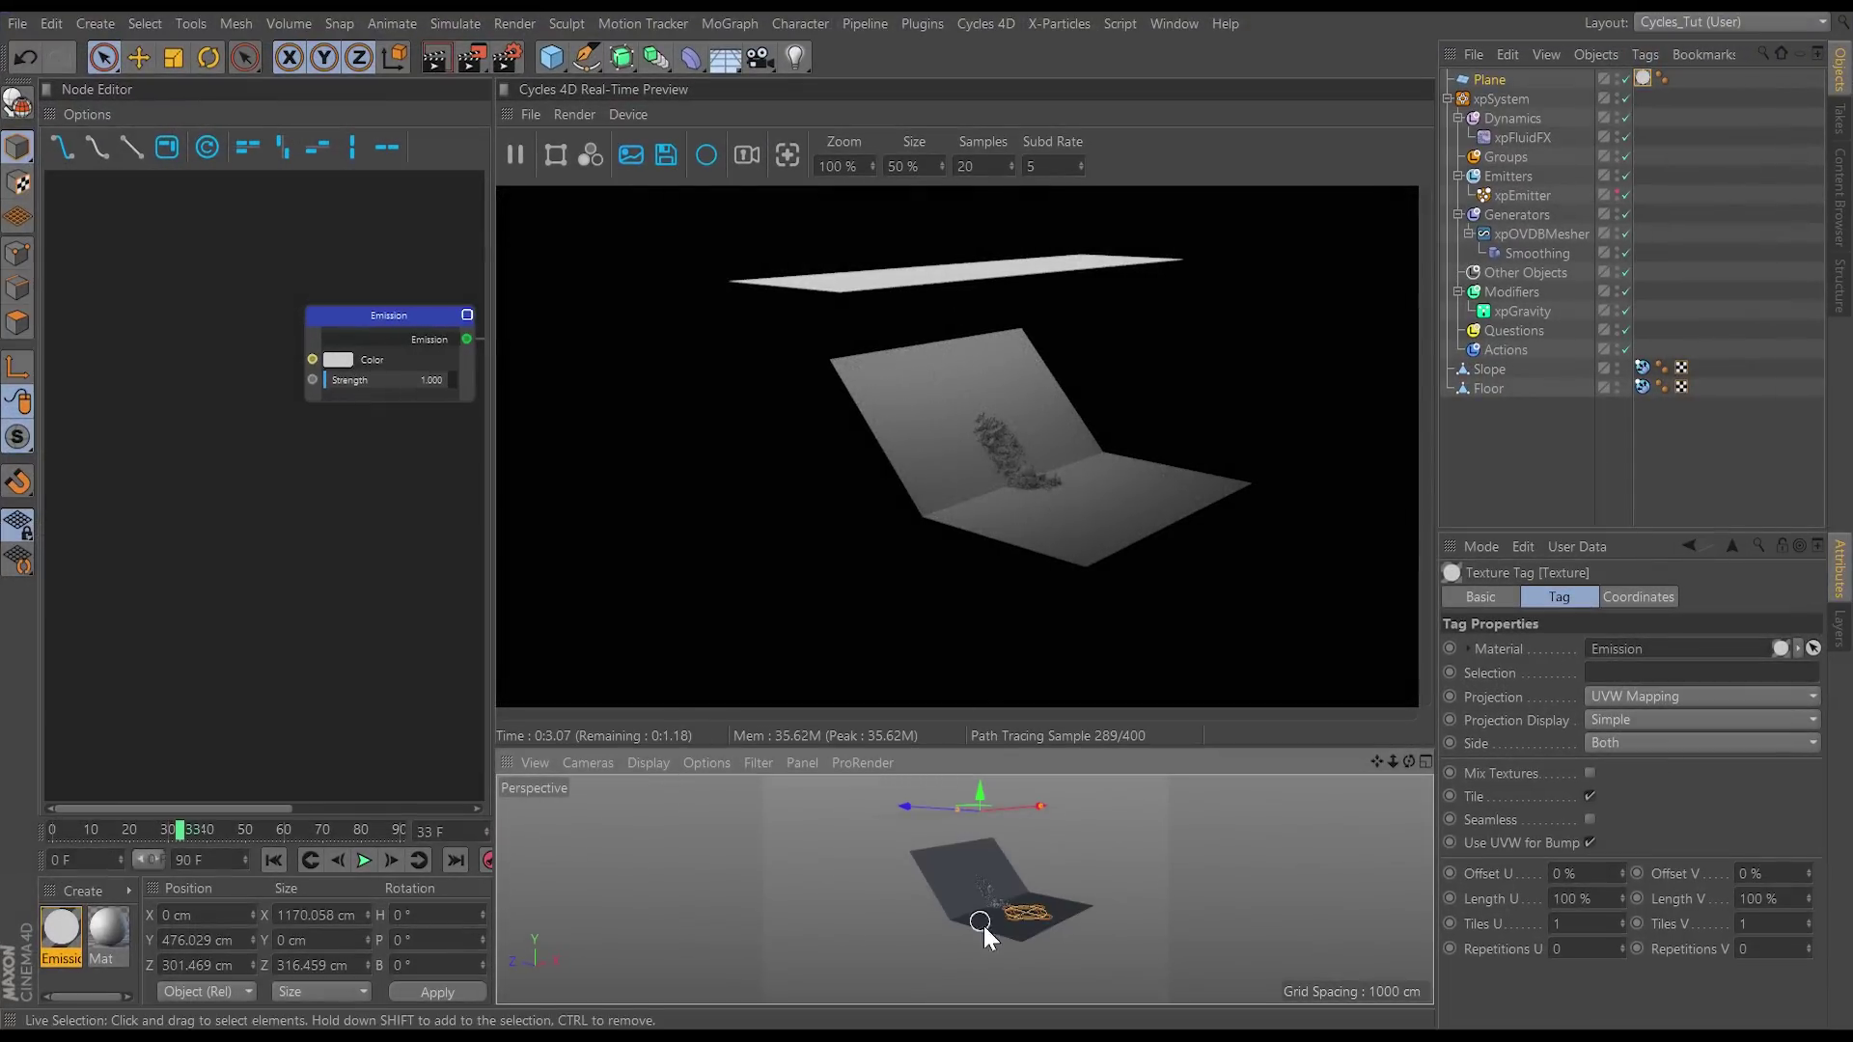
pyautogui.moveTo(983, 925)
pyautogui.keyDown('alt'); pyautogui.mouseDown()
pyautogui.moveTo(811, 906)
pyautogui.moveTo(1018, 907)
pyautogui.moveTo(872, 906)
pyautogui.moveTo(999, 884)
pyautogui.moveTo(963, 900)
pyautogui.mouseUp(); pyautogui.keyUp('alt')
pyautogui.scroll(5, 1011, 892)
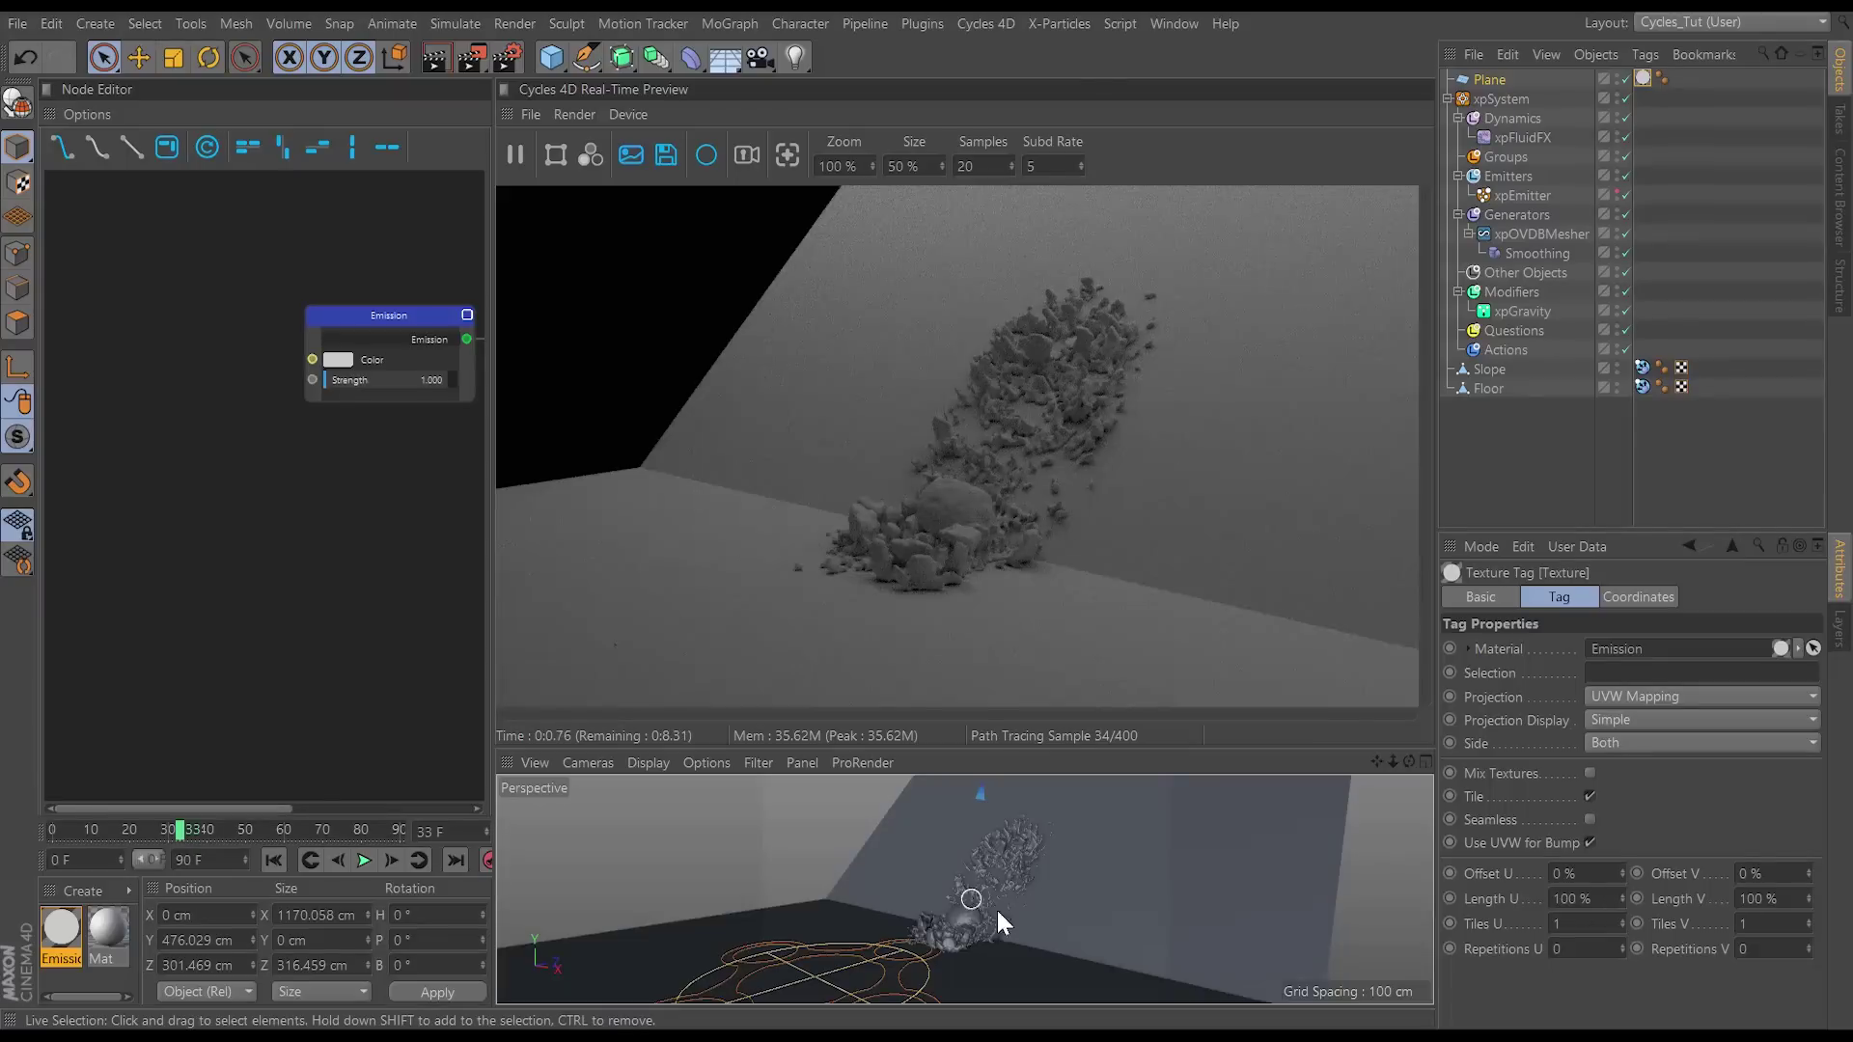
pyautogui.moveTo(325, 317); pyautogui.dragTo(264, 362)
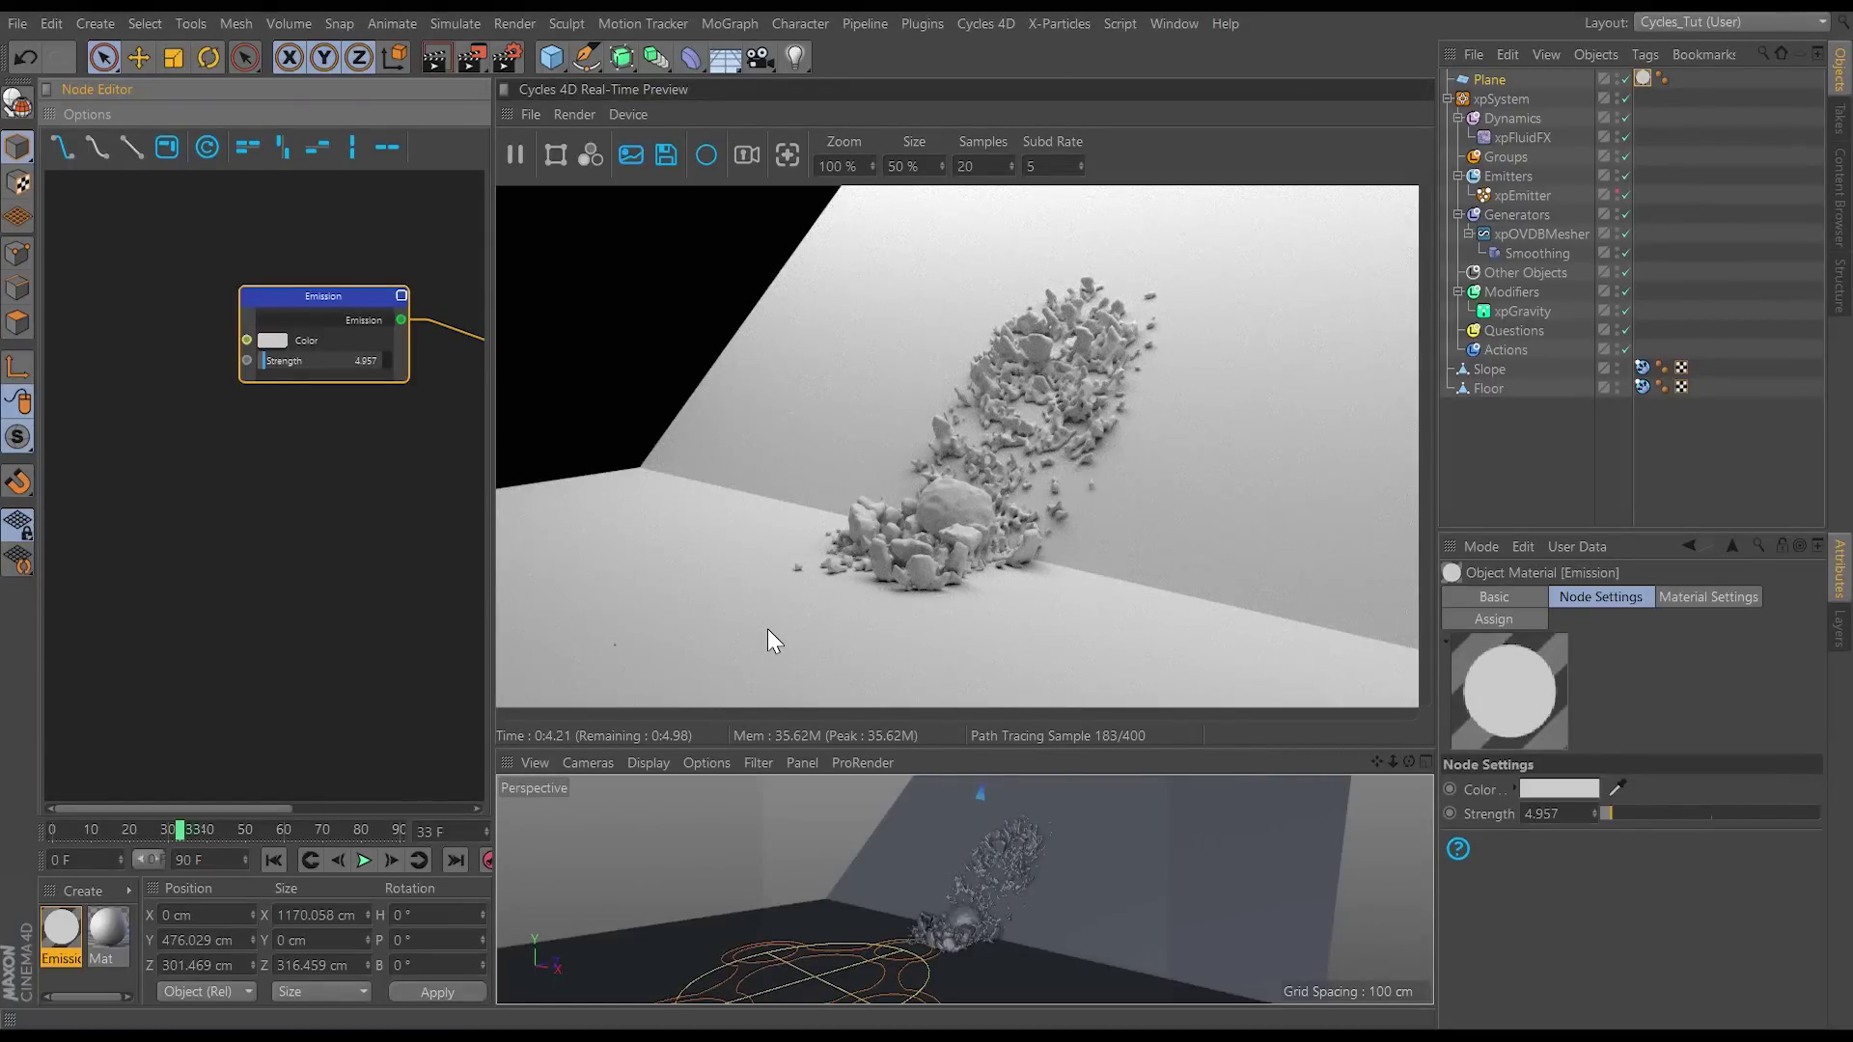
# Step: Pause the Cycles 4D real-time preview and return to the Startup (User) layout
pyautogui.click(515, 155)
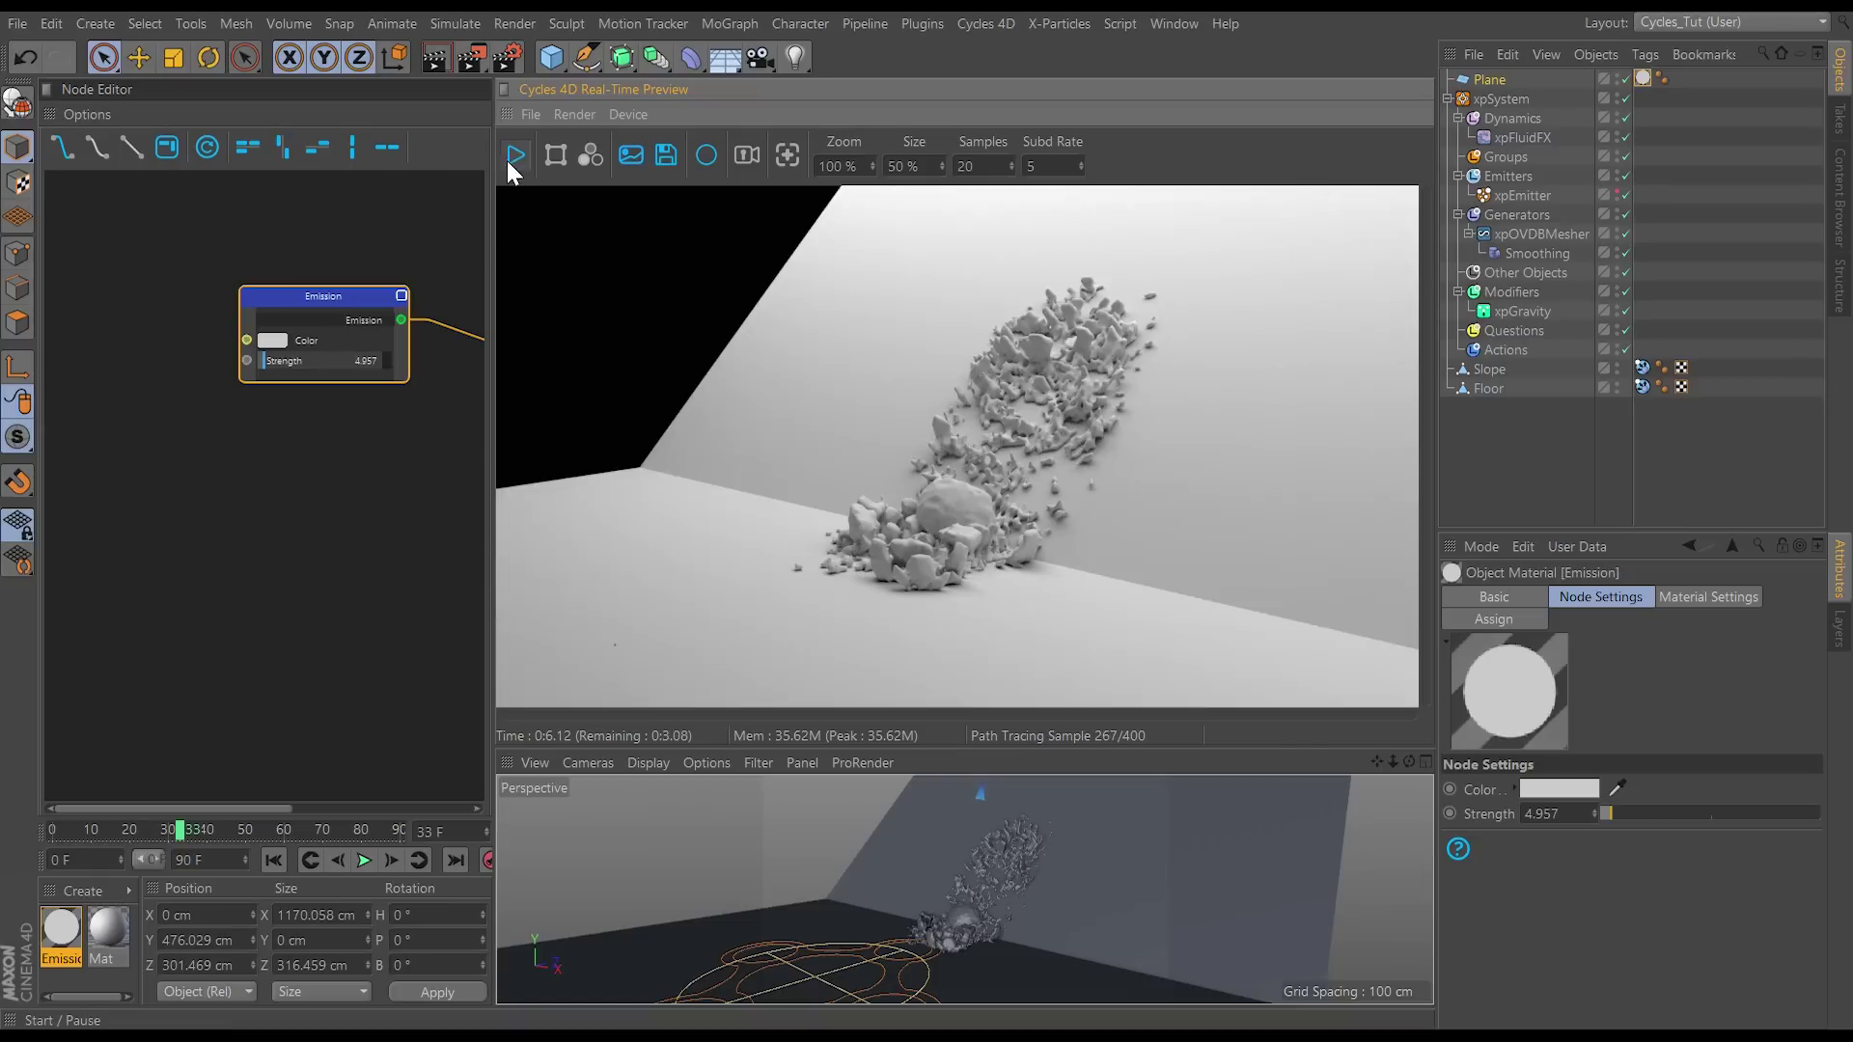
pyautogui.click(1676, 19)
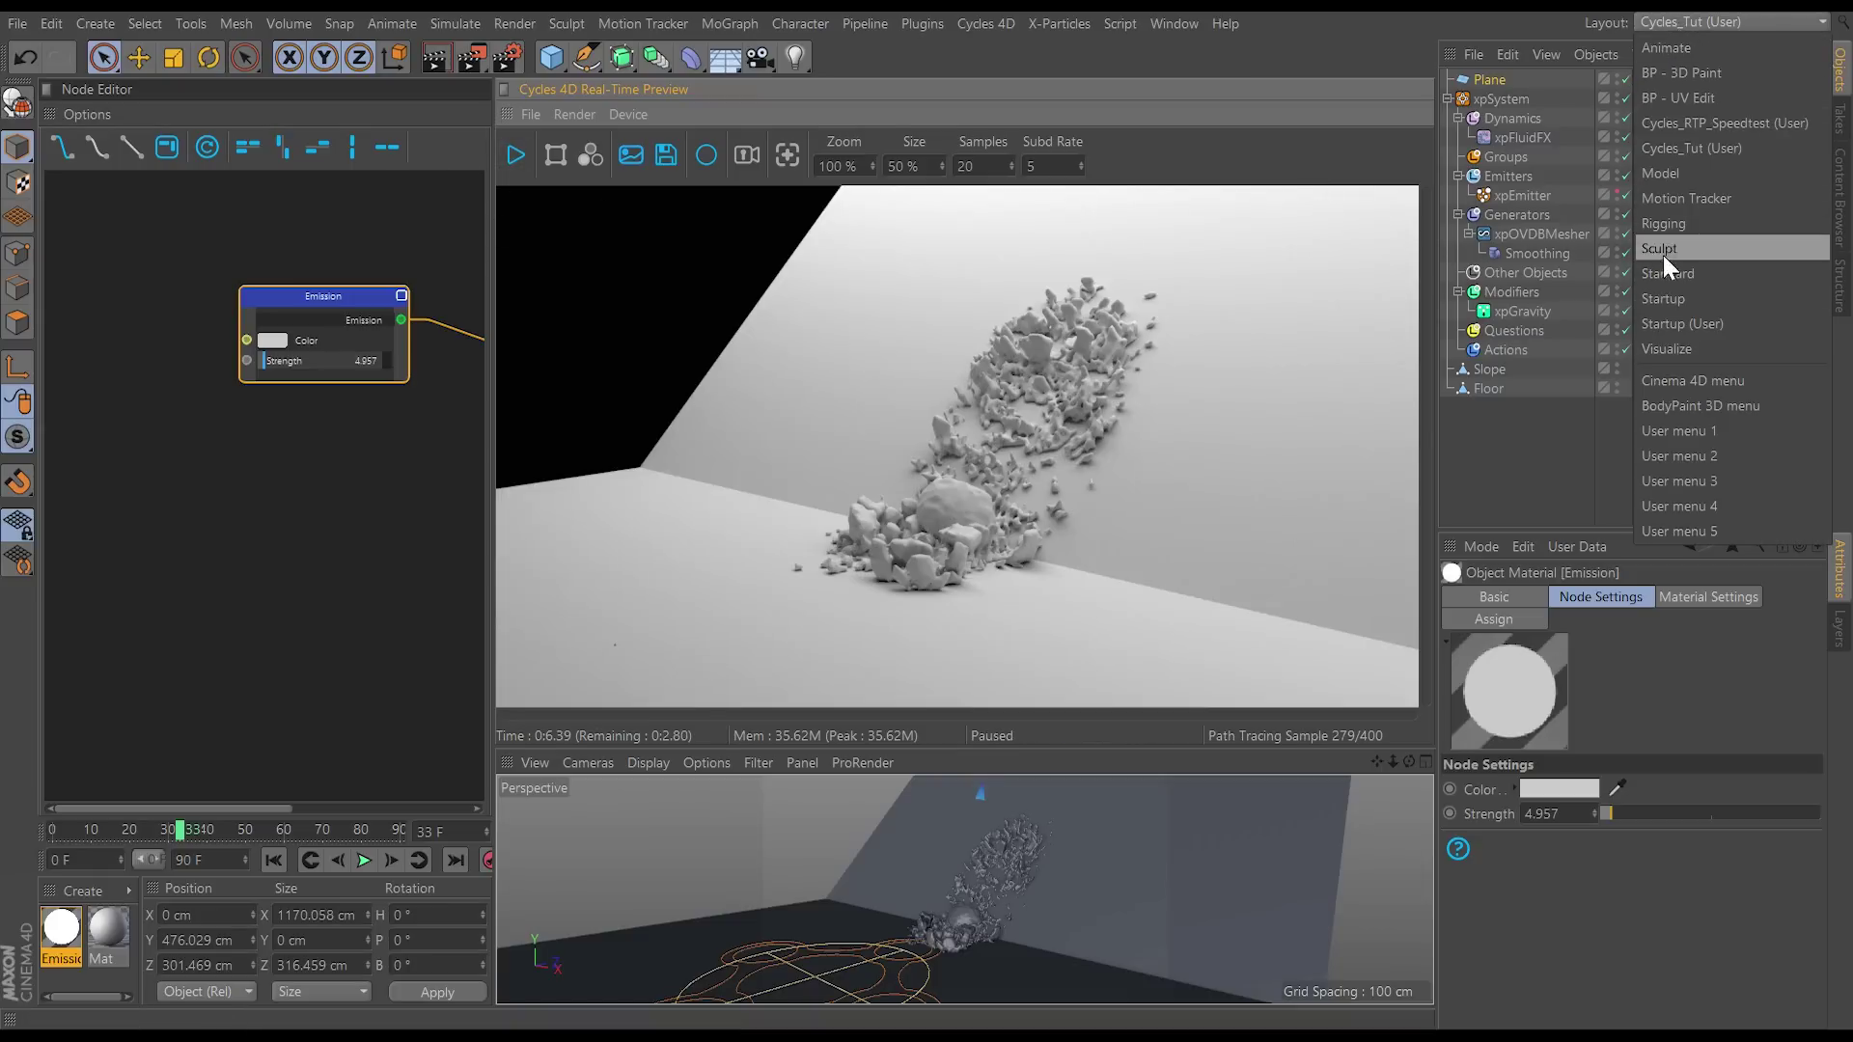
pyautogui.click(1670, 322)
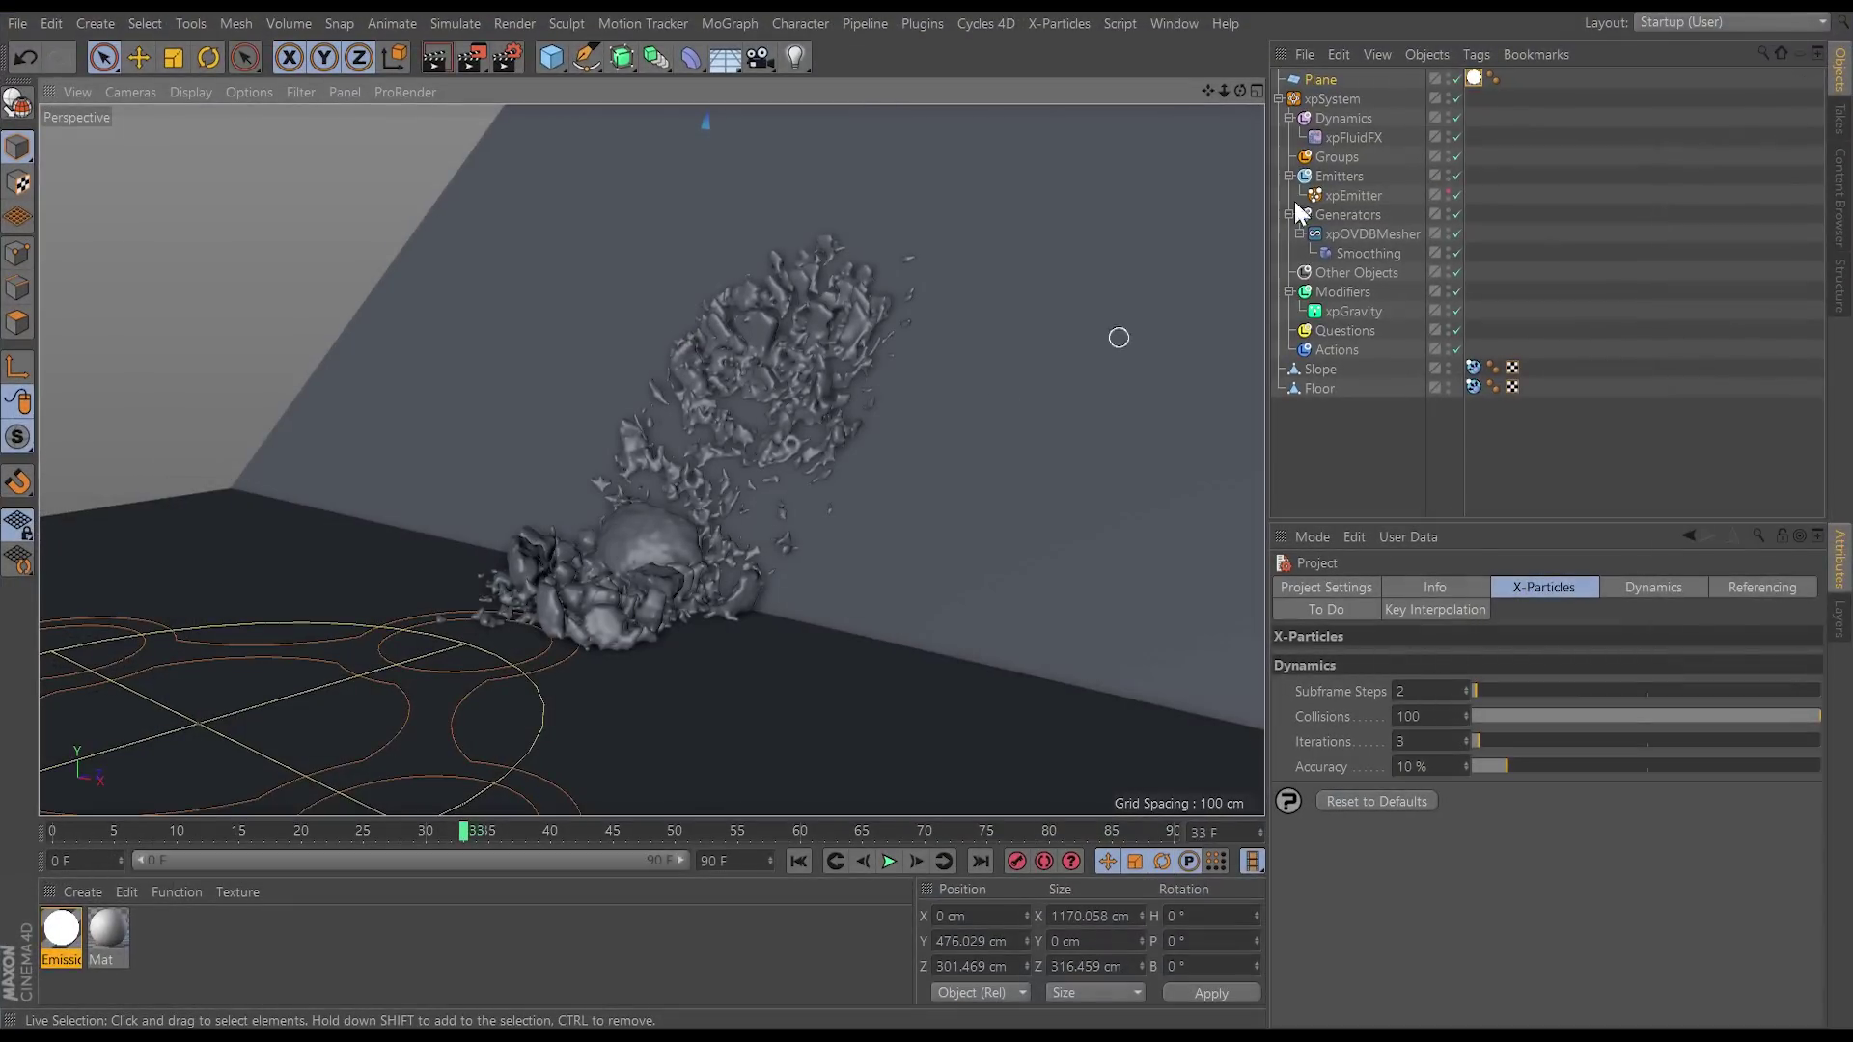
# Step: Create a Cycles 4D camera from the current view and lock it with a Protection tag
pyautogui.click(994, 23)
pyautogui.click(1071, 66)
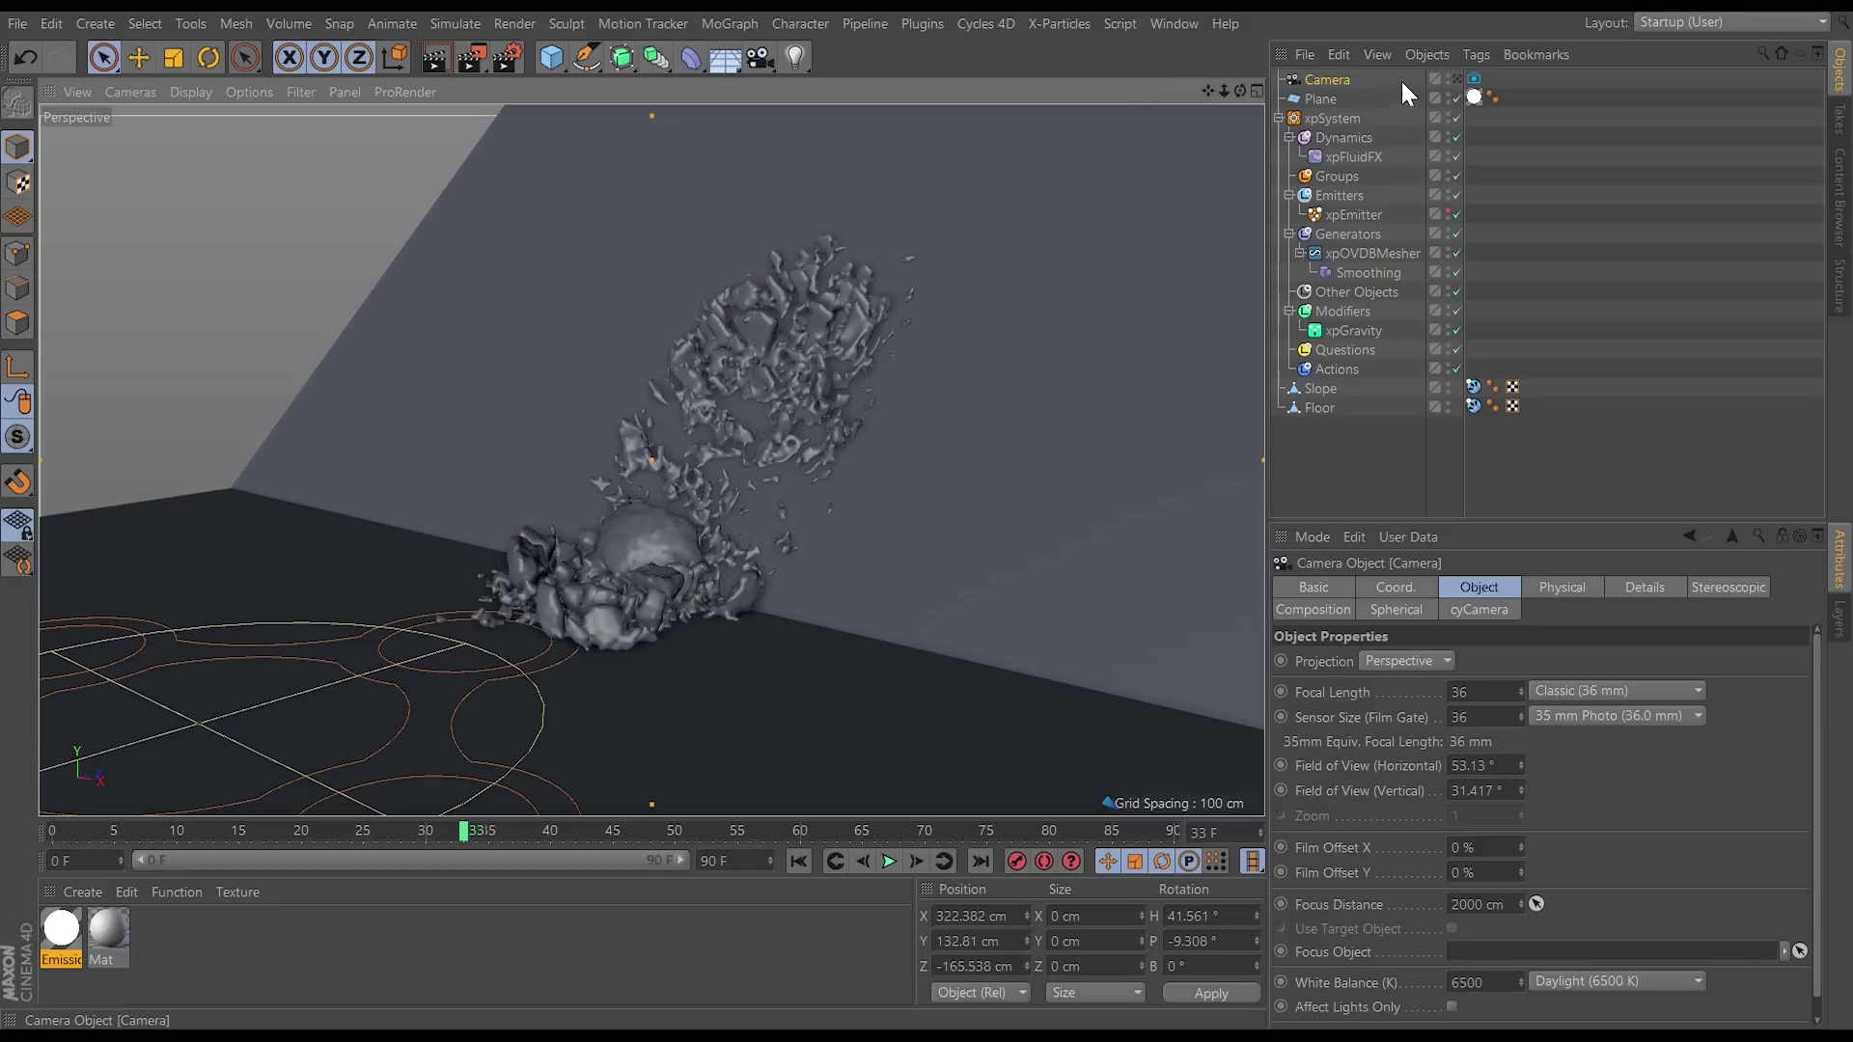
pyautogui.click(1474, 55)
pyautogui.moveTo(1516, 85)
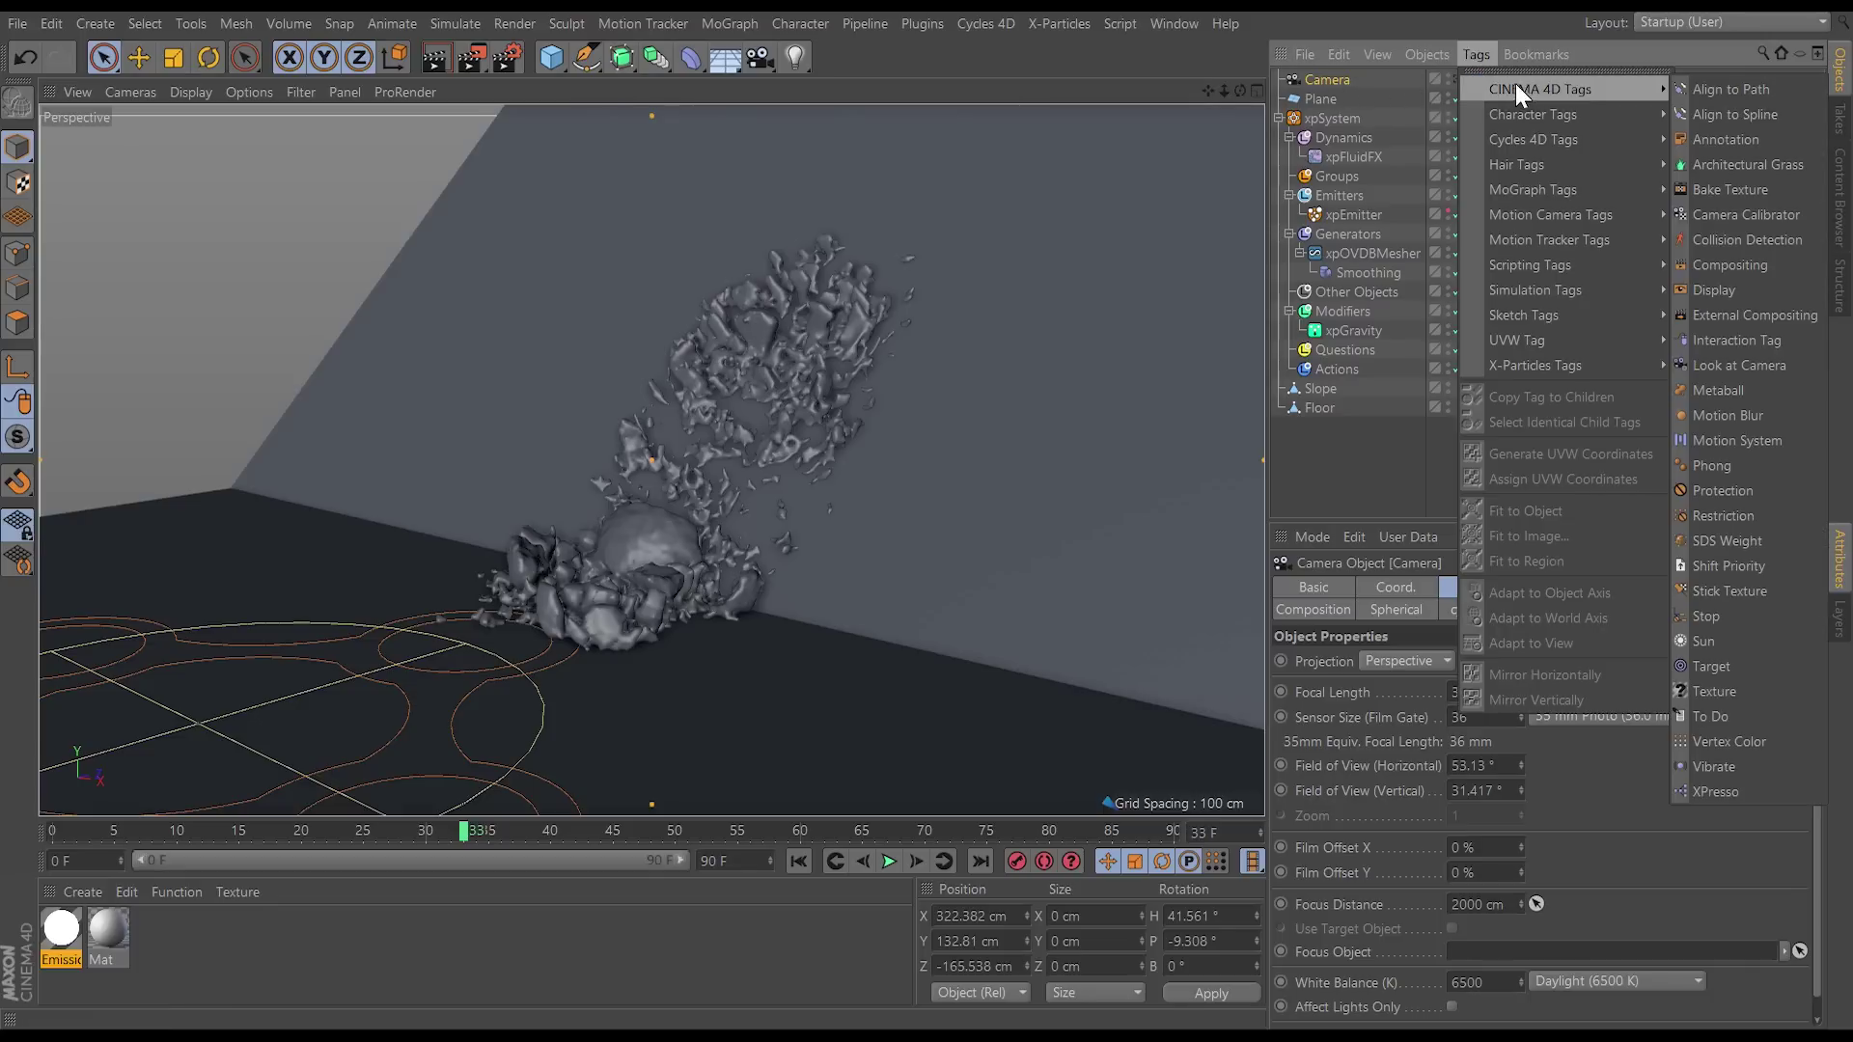
pyautogui.click(1786, 491)
# Step: Add a second plane of about 1045 by 53 cm, pitched about 83°, behind the camera at about Y 109 cm, Z -353 cm
pyautogui.keyDown('alt'); pyautogui.moveTo(853, 481); pyautogui.dragTo(861, 443); pyautogui.keyUp('alt')
pyautogui.scroll(-6, 739, 523)
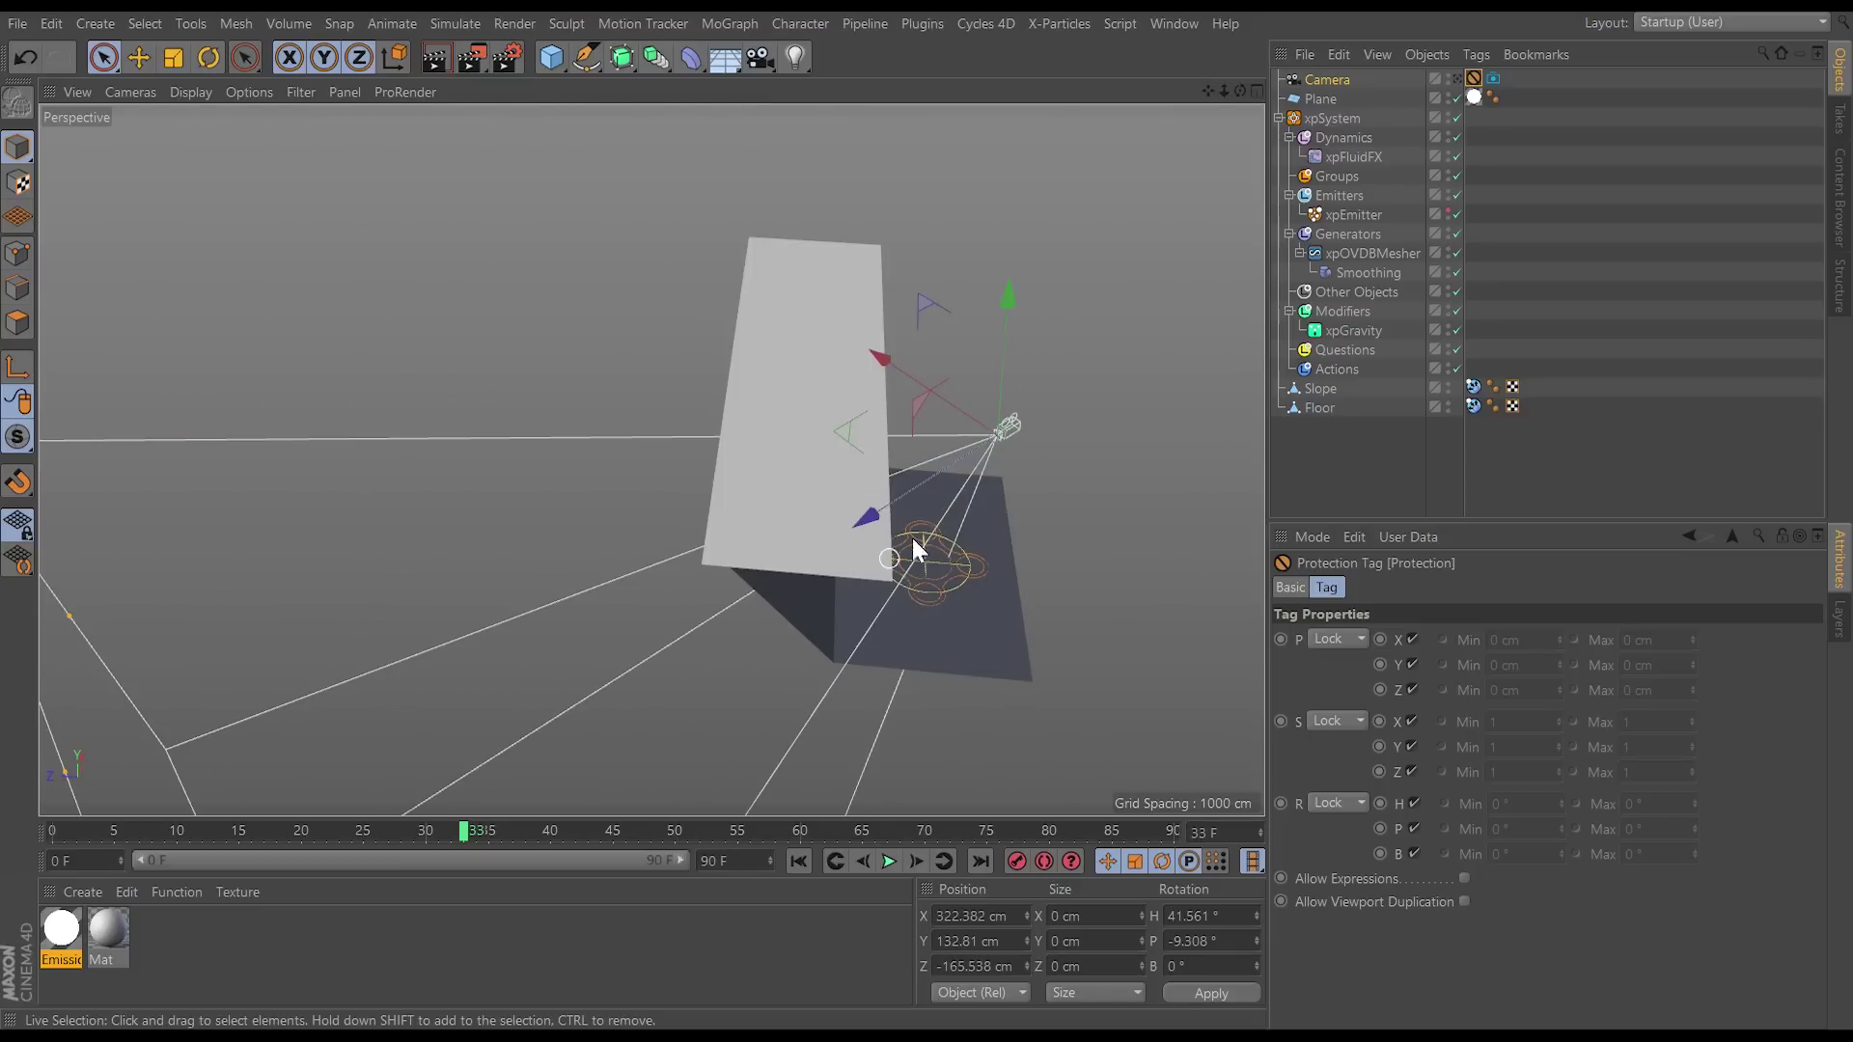
pyautogui.keyDown('alt'); pyautogui.moveTo(913, 542); pyautogui.dragTo(474, 162); pyautogui.keyUp('alt')
pyautogui.moveTo(548, 54); pyautogui.dragTo(704, 124)
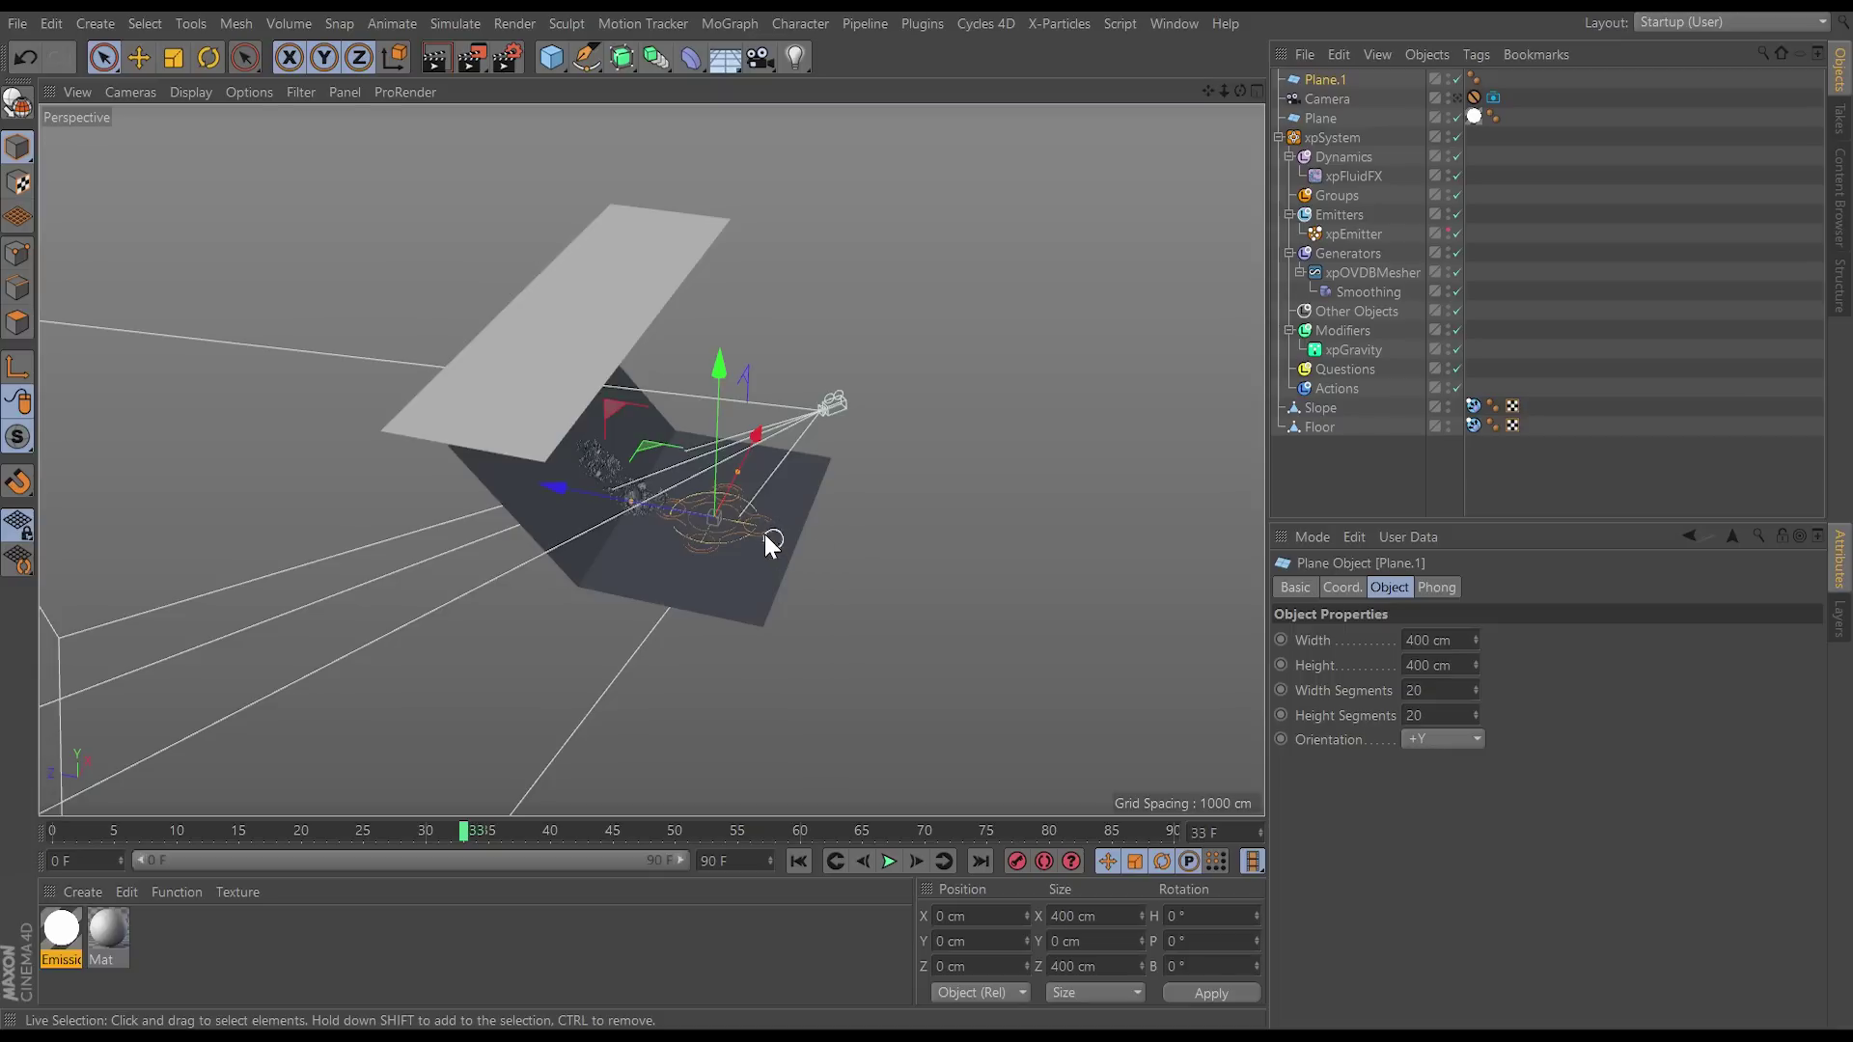
pyautogui.press('r')
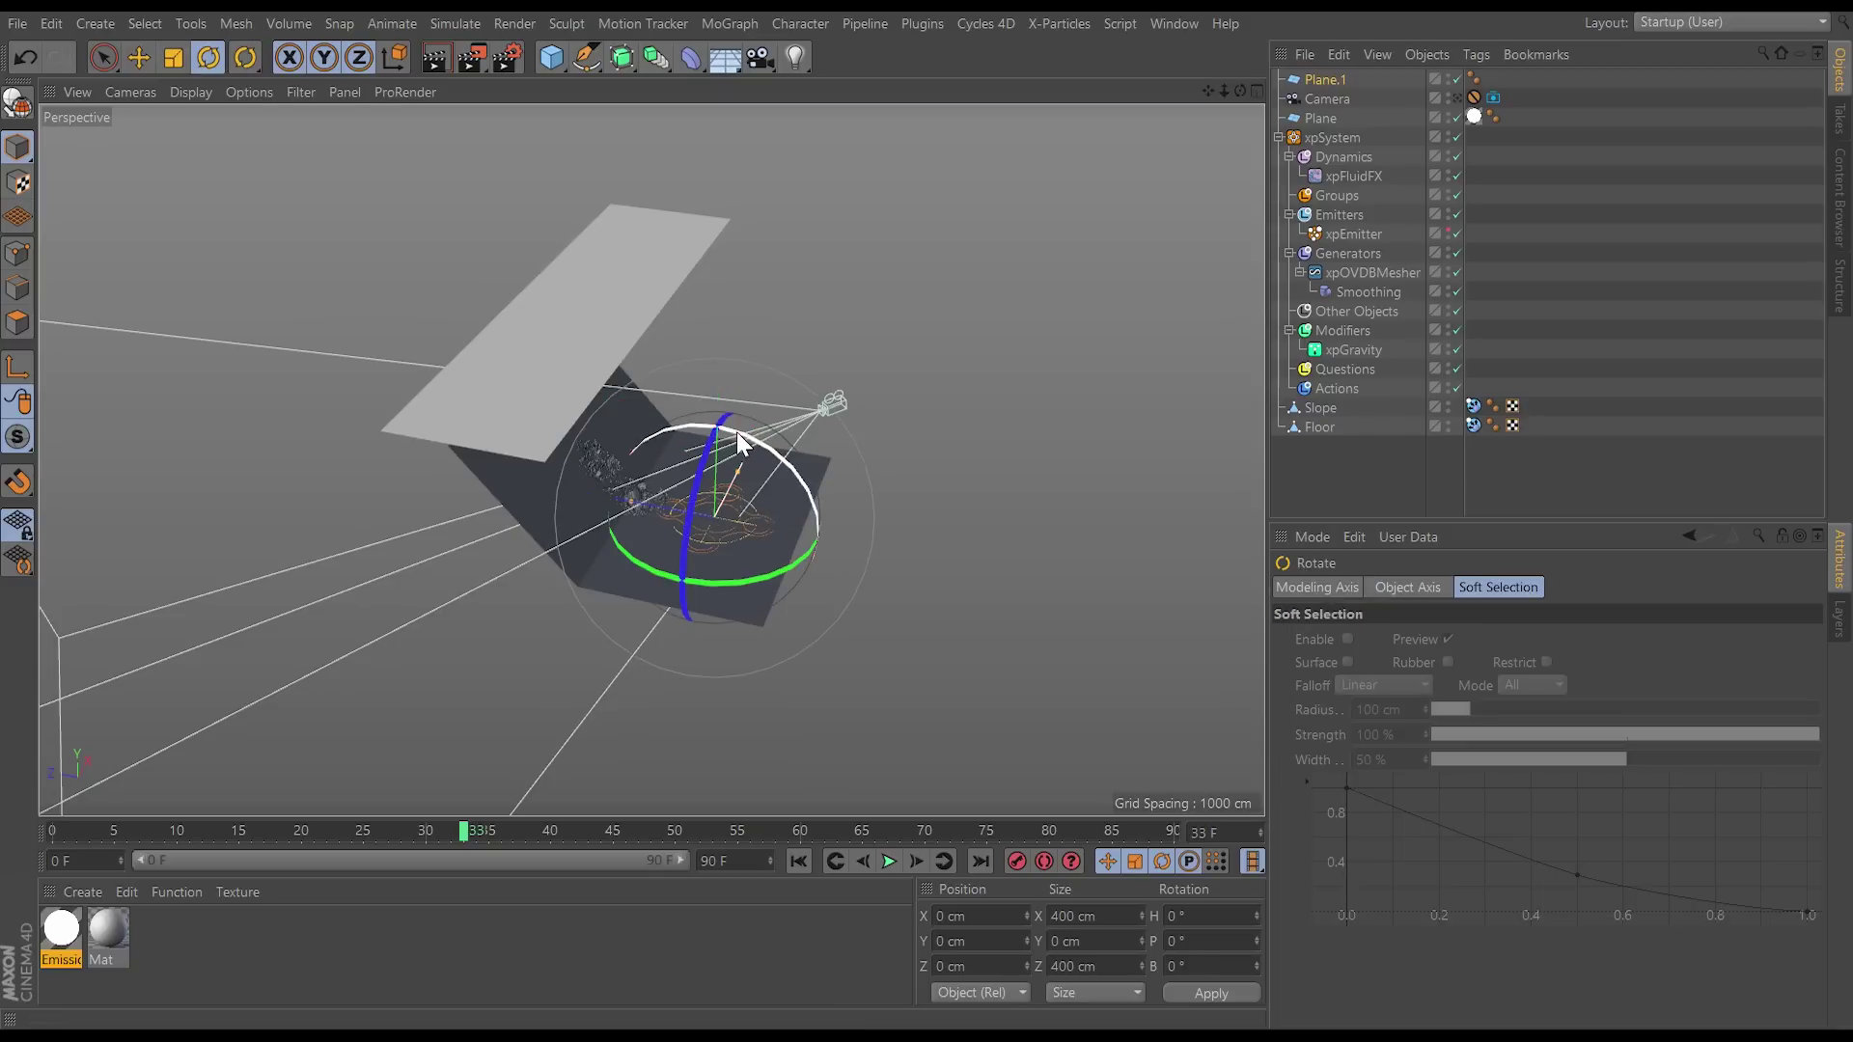
pyautogui.moveTo(737, 431); pyautogui.dragTo(1081, 504)
pyautogui.press('e')
pyautogui.keyDown('alt'); pyautogui.moveTo(889, 546); pyautogui.dragTo(1013, 438); pyautogui.keyUp('alt')
pyautogui.moveTo(994, 303); pyautogui.dragTo(1000, 337)
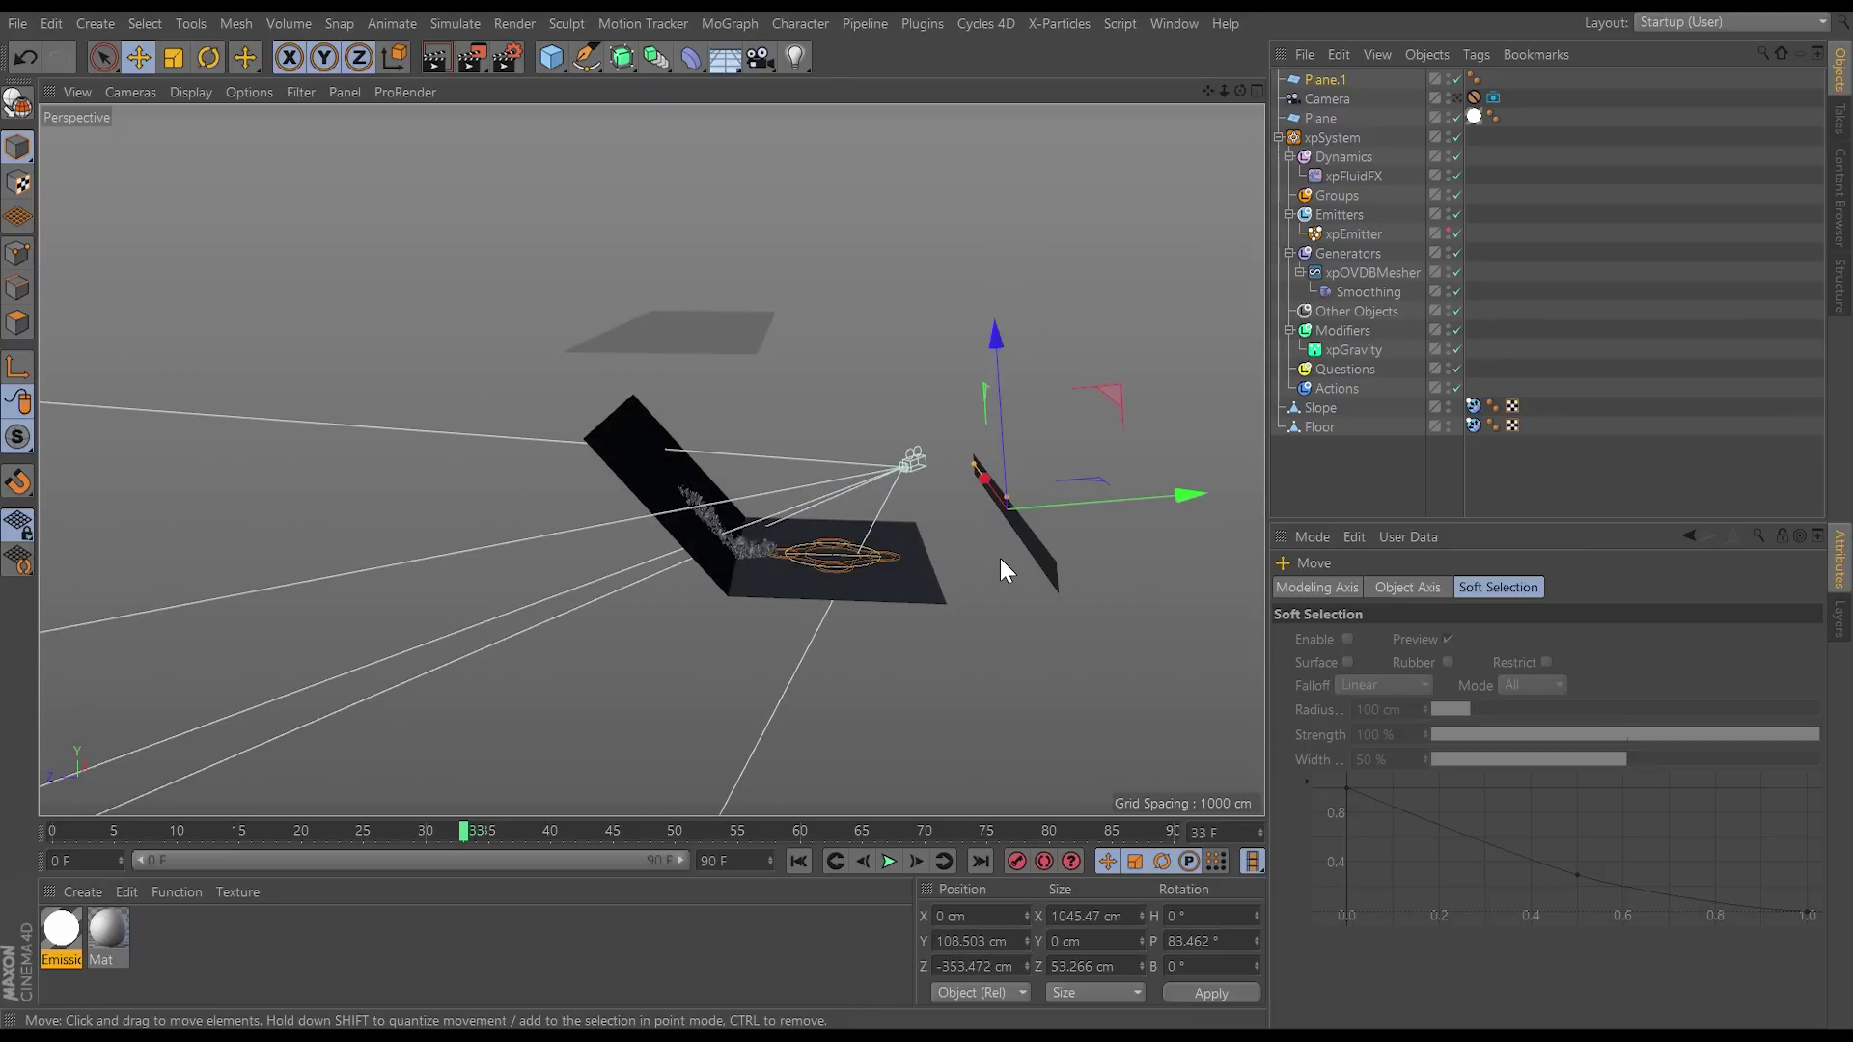
# Step: Apply a duplicate of the Emission material to the new plane and switch to the Cycles_Tut (User) layout
pyautogui.keyDown('alt'); pyautogui.moveTo(999, 557); pyautogui.dragTo(946, 562); pyautogui.keyUp('alt')
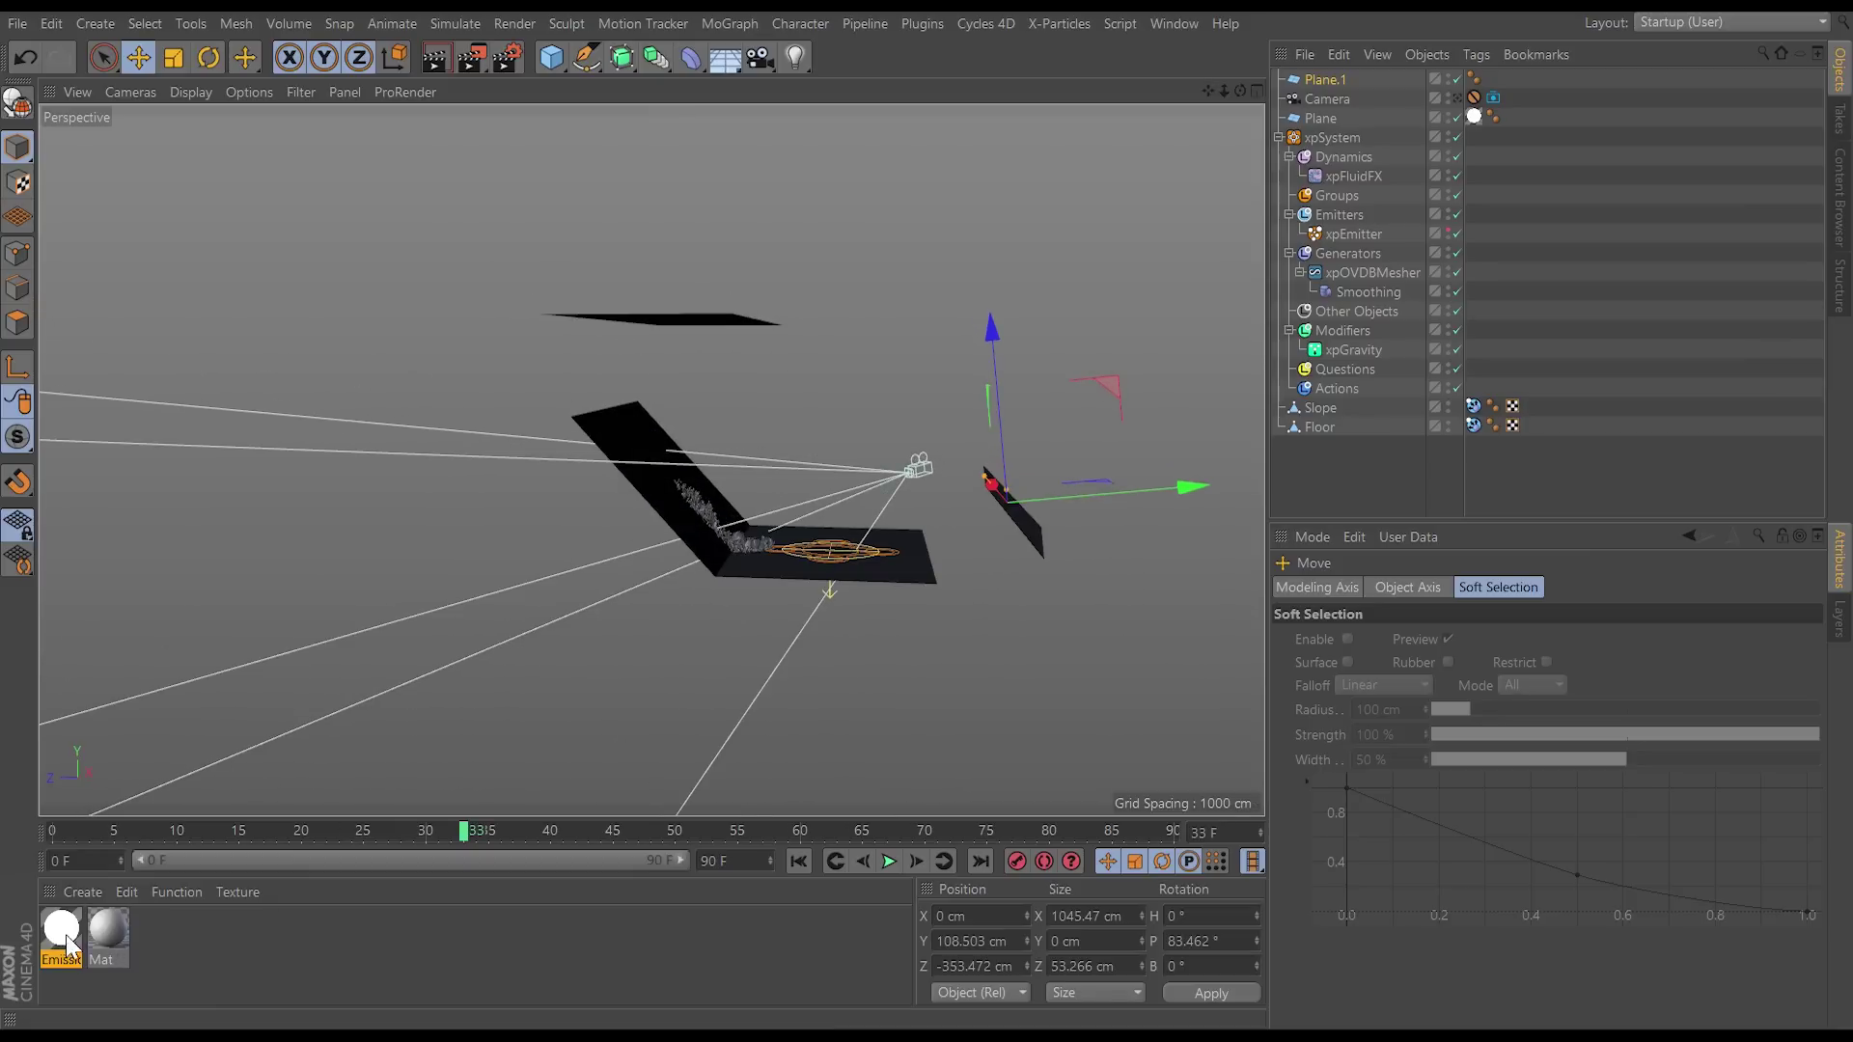
pyautogui.keyDown('ctrl'); pyautogui.moveTo(66, 934); pyautogui.dragTo(1032, 550); pyautogui.keyUp('ctrl')
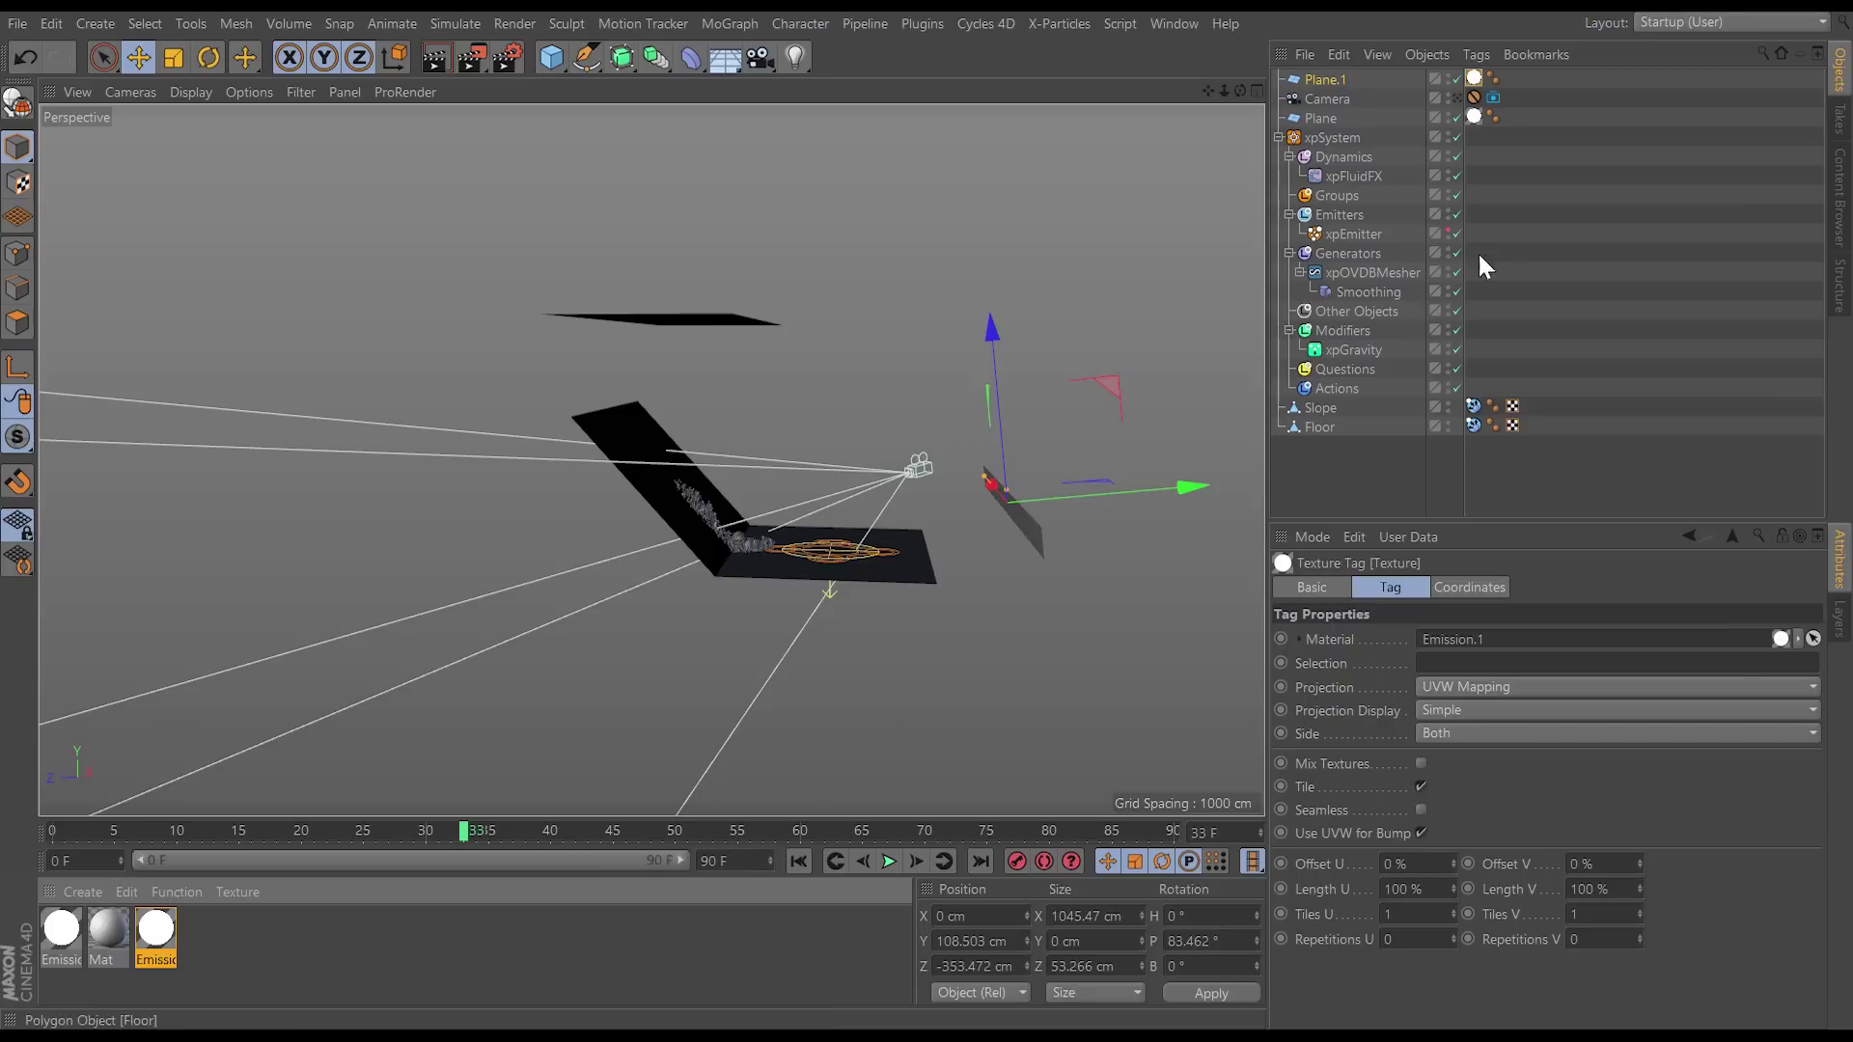
pyautogui.click(1697, 23)
pyautogui.click(1702, 147)
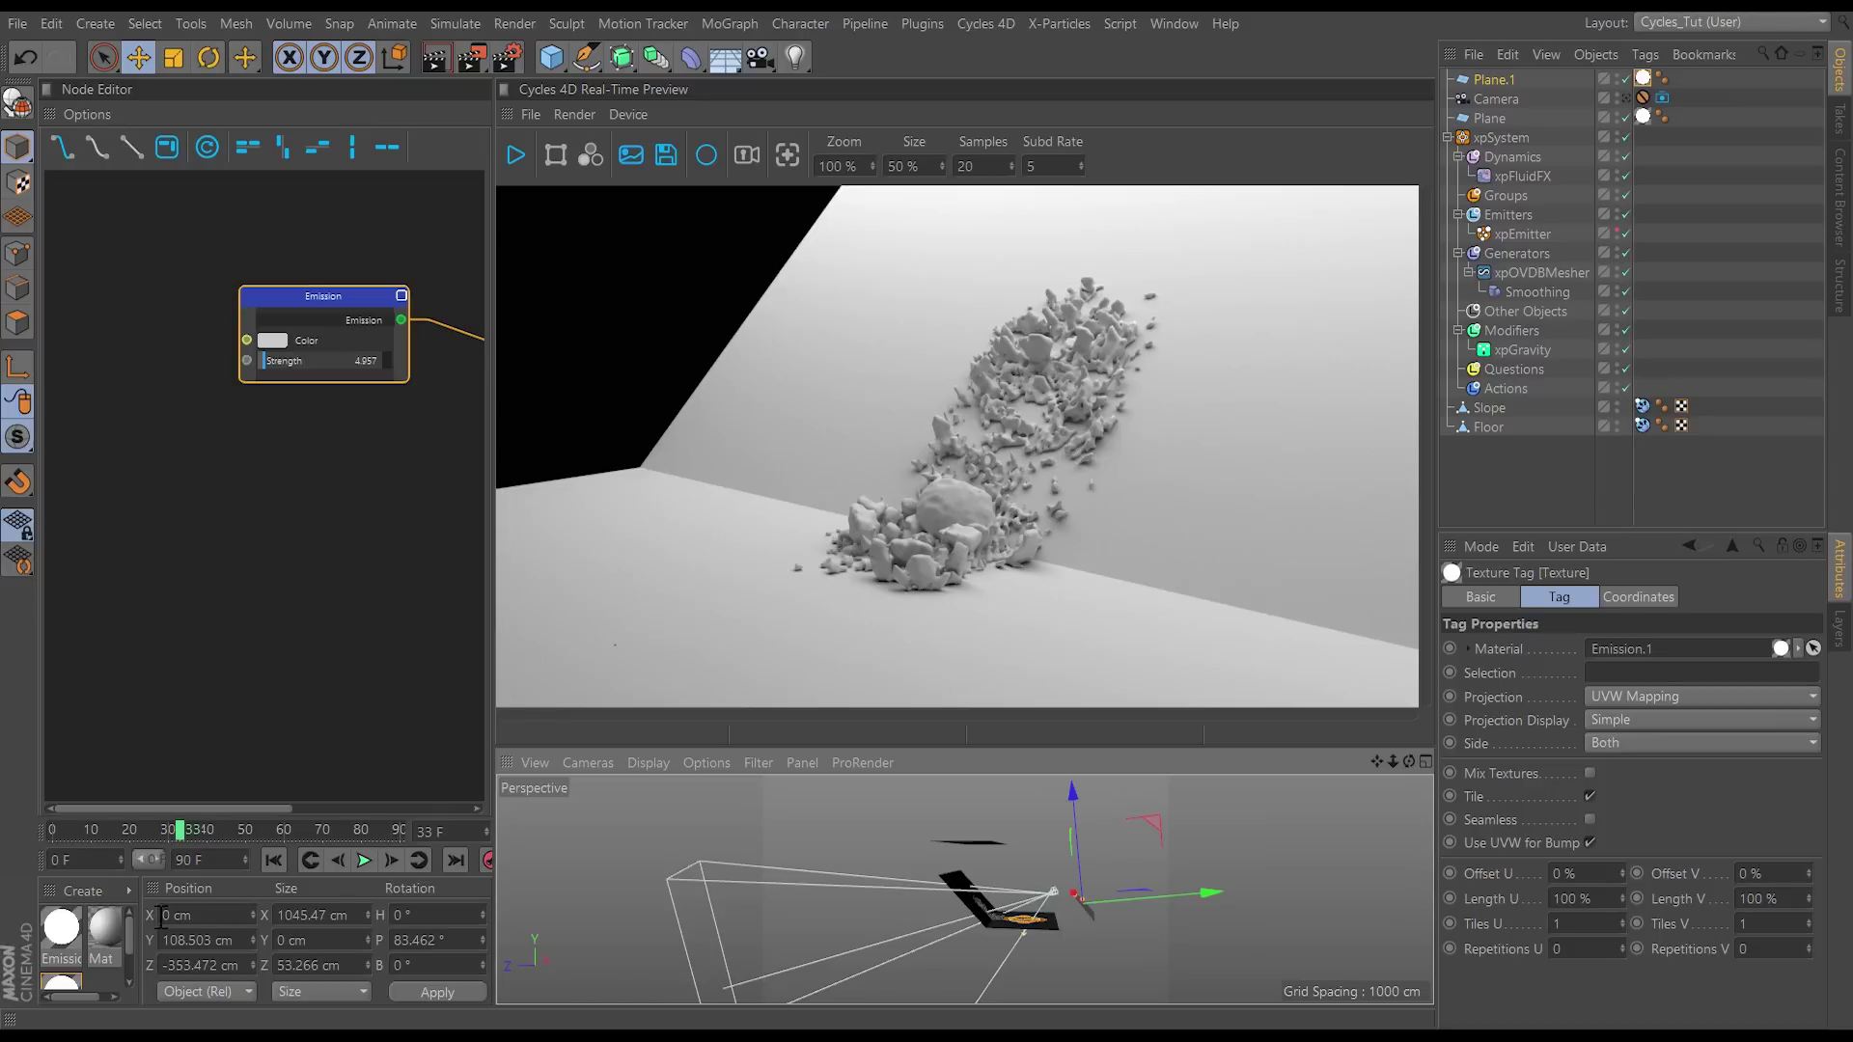
# Step: Delete the unused Mat material and apply a new Cycles 4D Principled BSDF surface material to the xpOVDBMesher
pyautogui.moveTo(489, 762); pyautogui.dragTo(618, 762)
pyautogui.press('Delete')
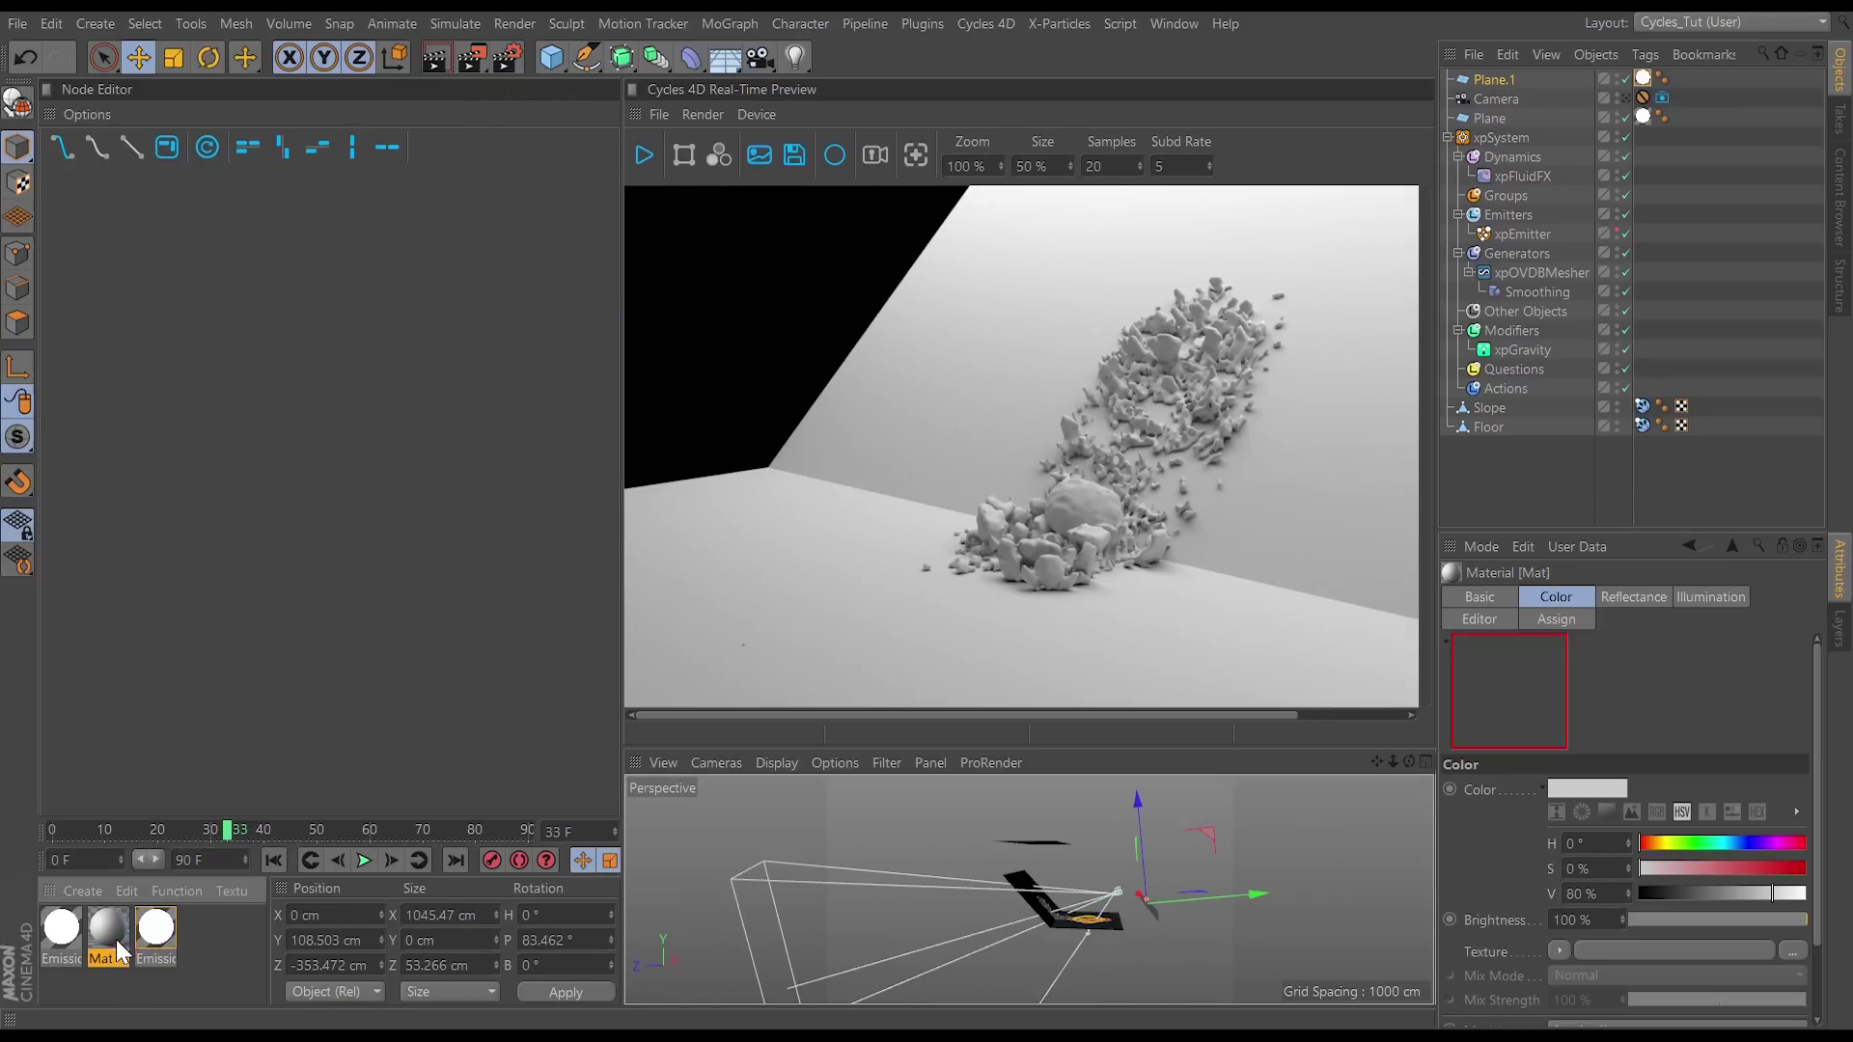
pyautogui.click(89, 888)
pyautogui.moveTo(309, 637)
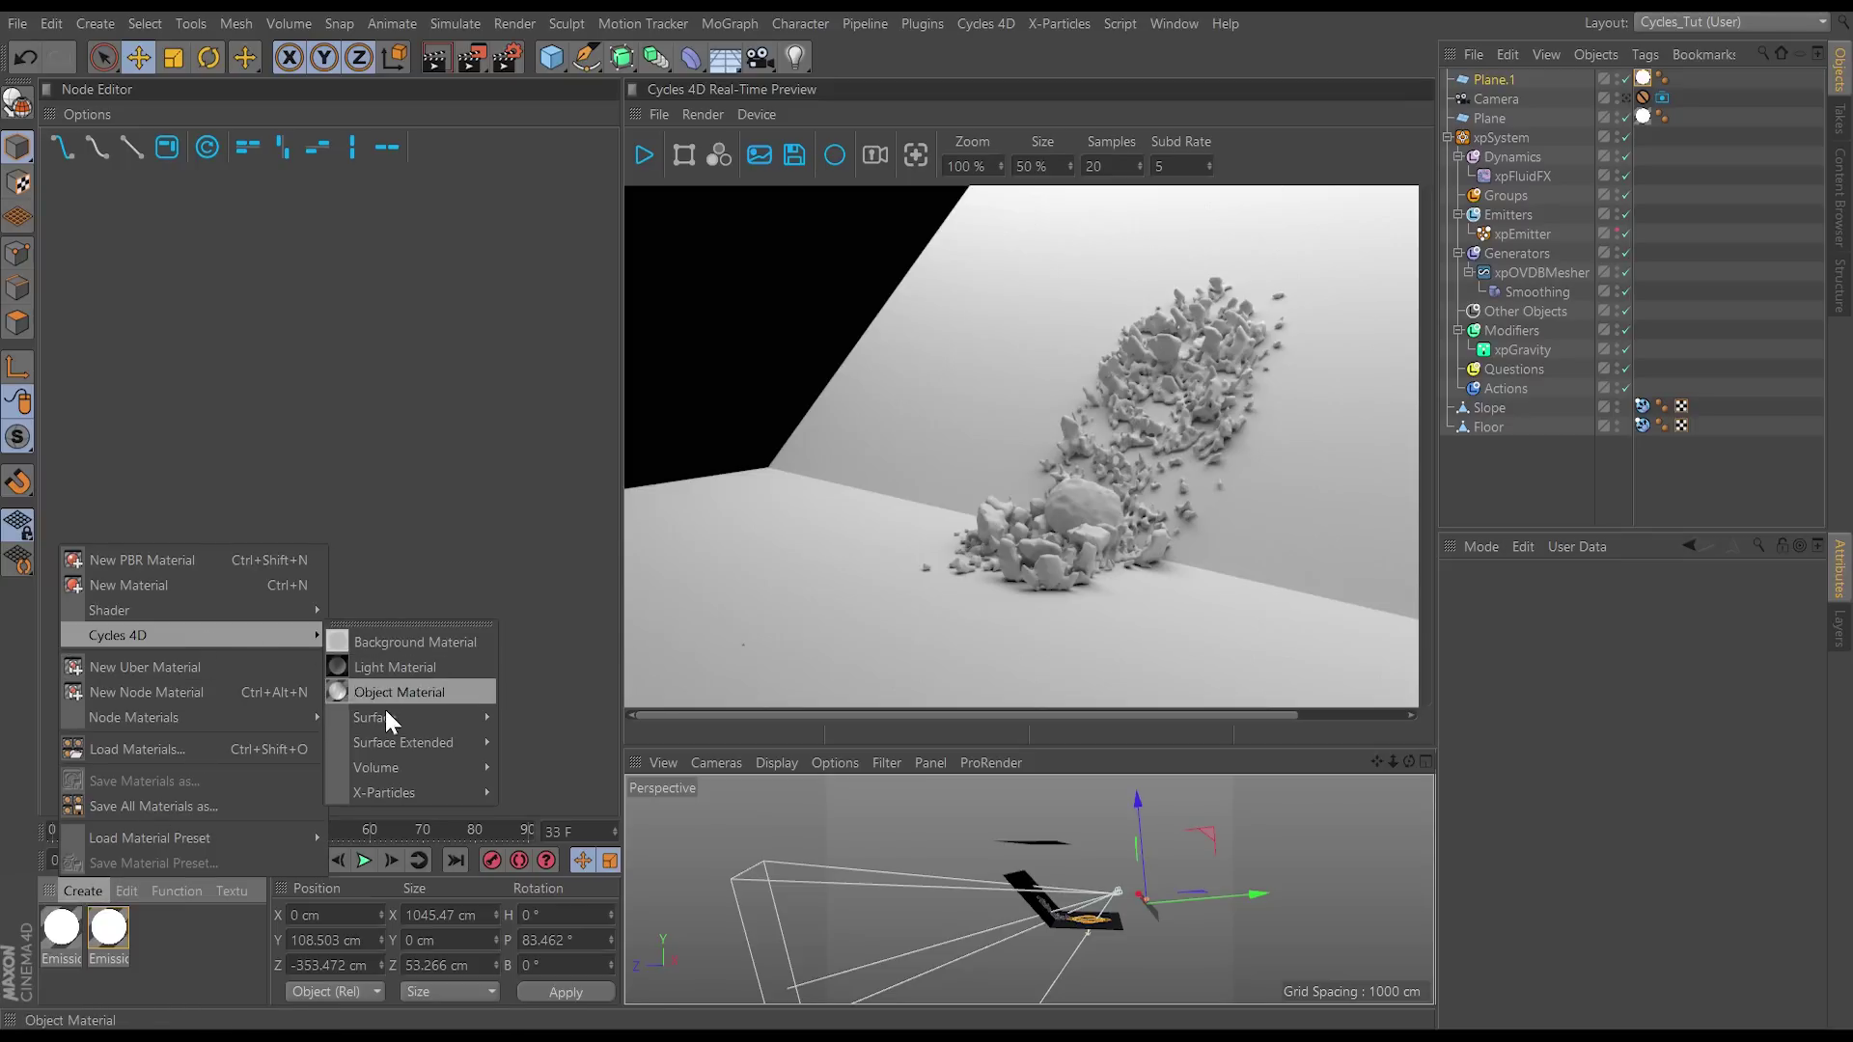
pyautogui.moveTo(384, 715)
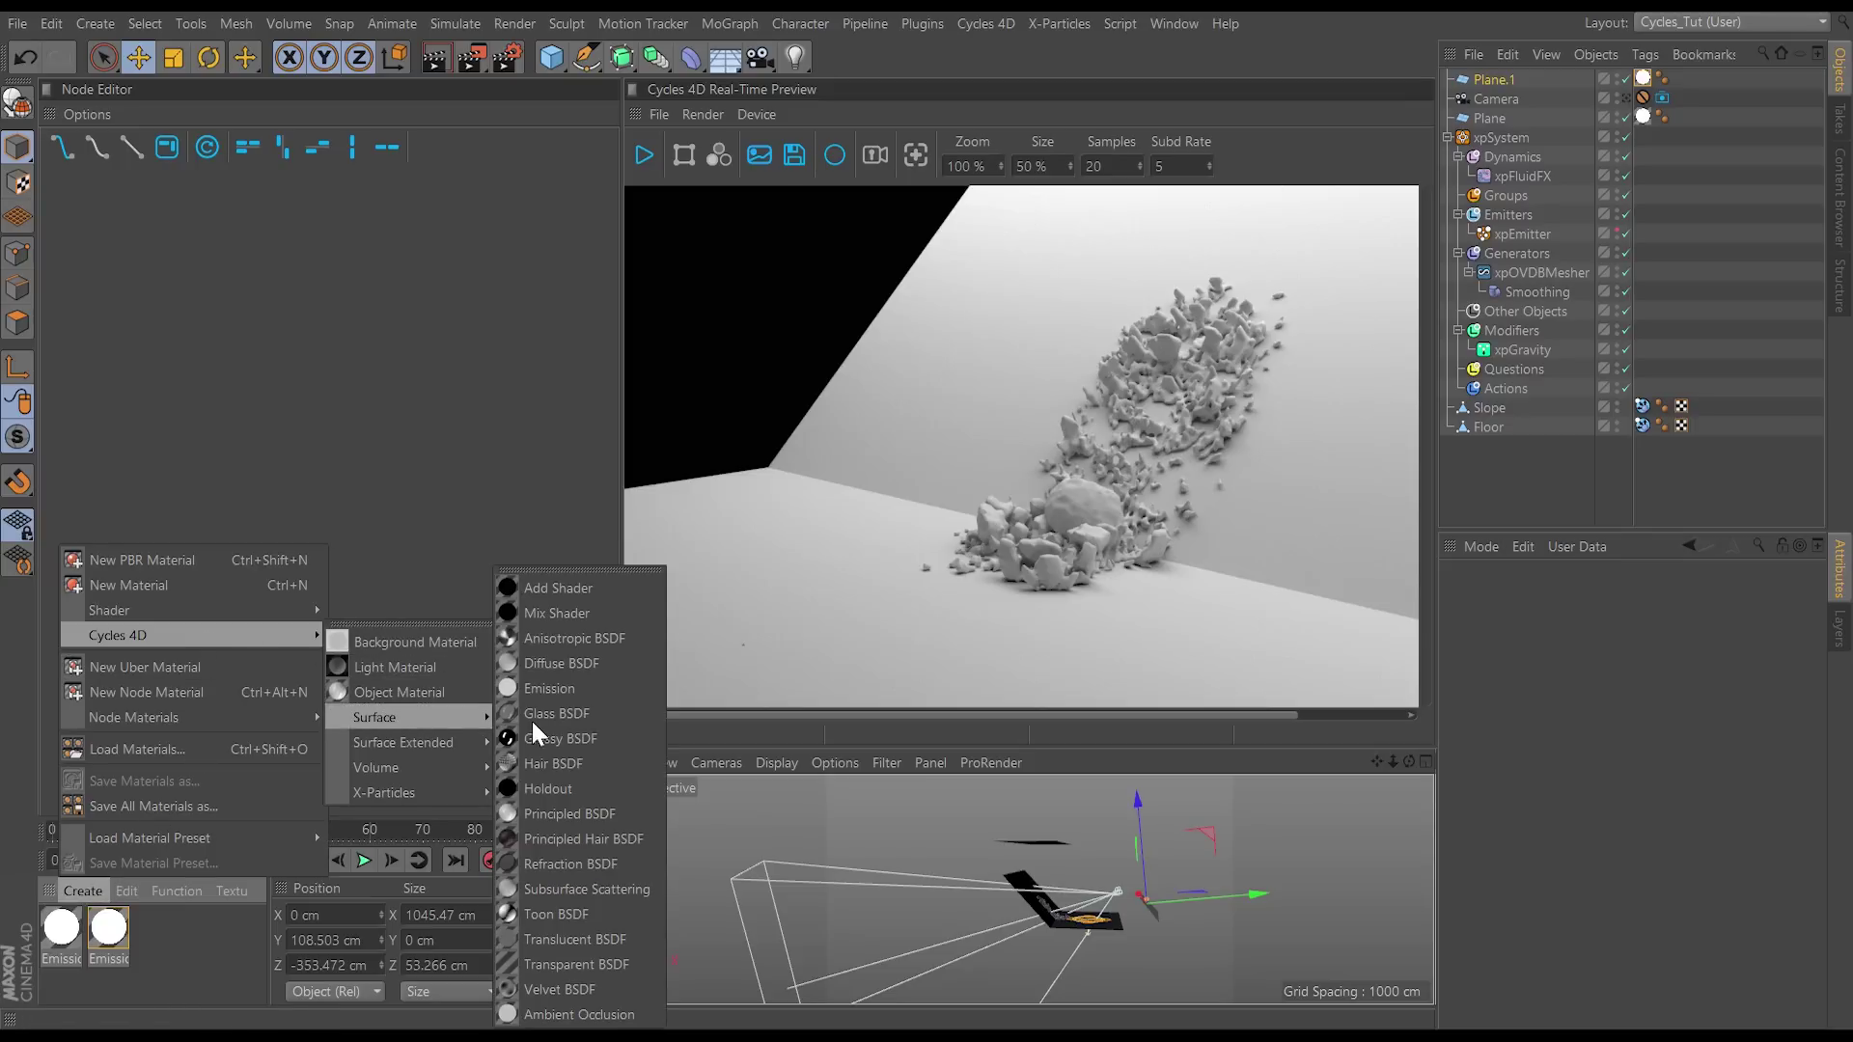
pyautogui.click(554, 813)
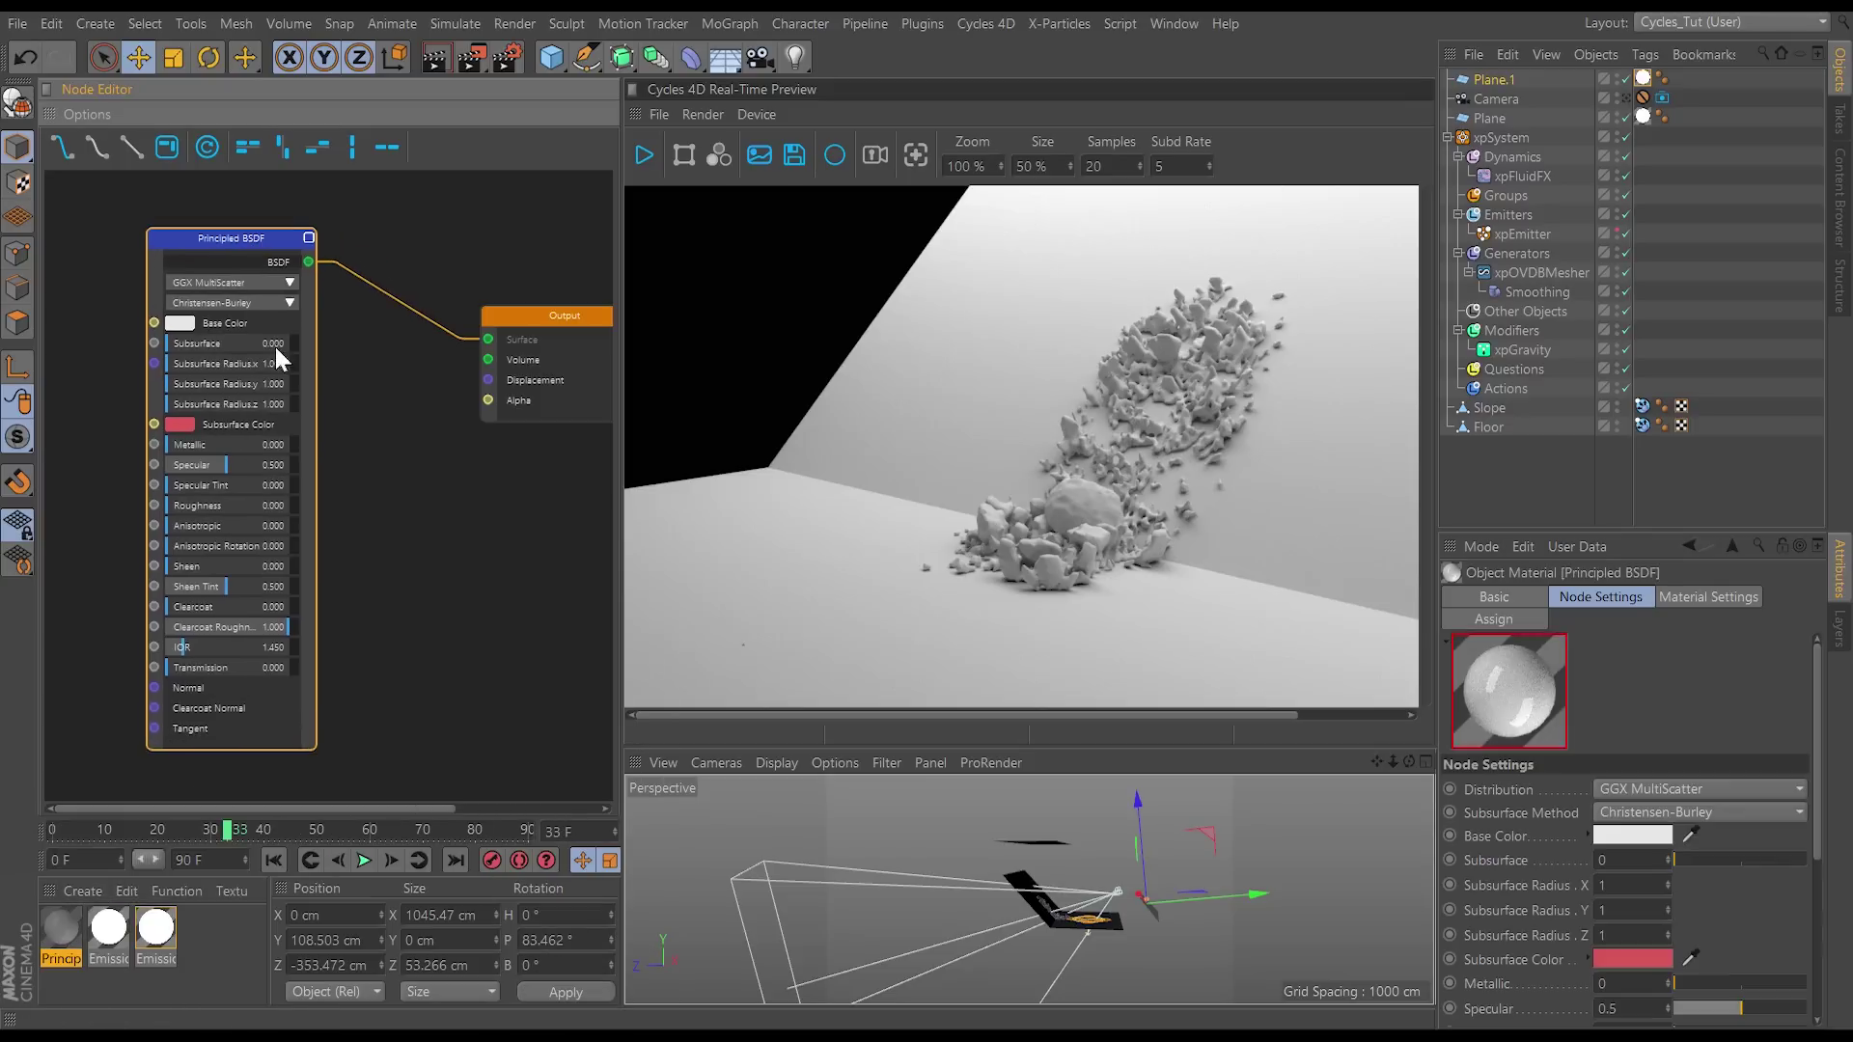
pyautogui.moveTo(64, 931); pyautogui.dragTo(1531, 275)
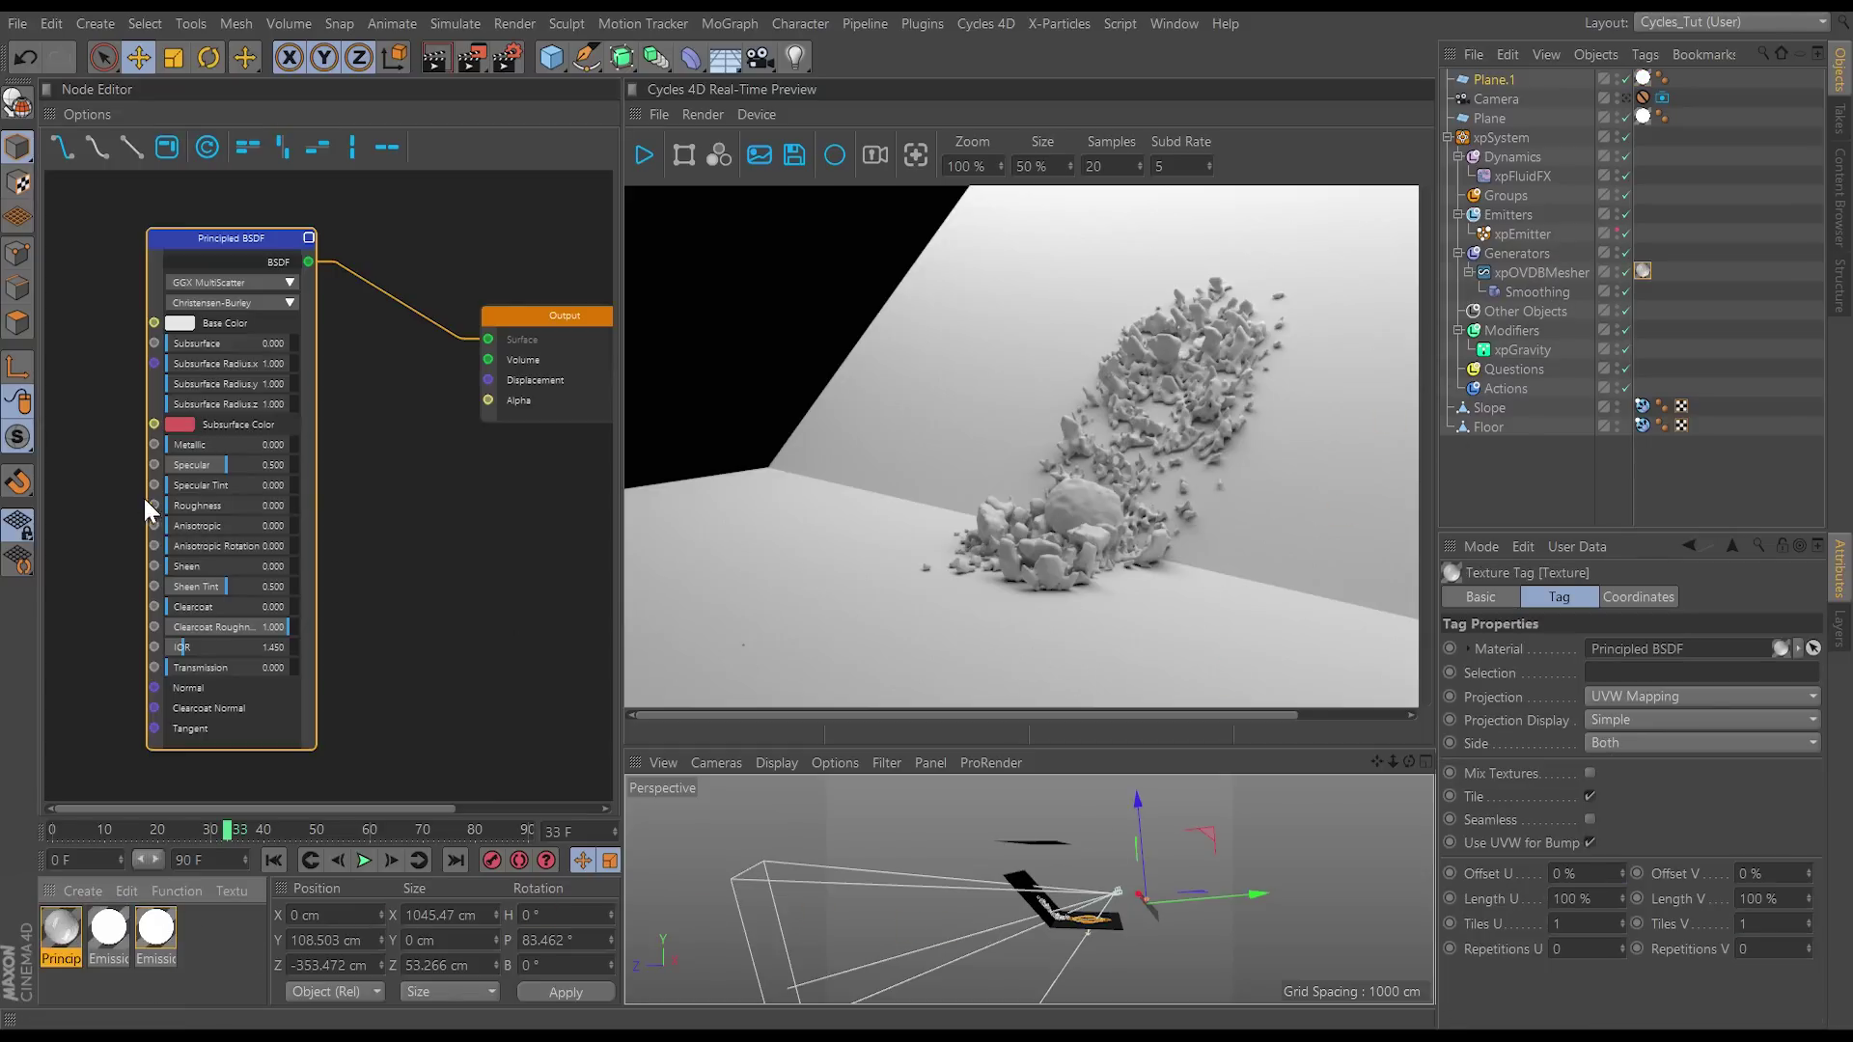
# Step: Set the Principled BSDF's Subsurface to 1 and run the real-time preview through the new camera
pyautogui.moveTo(174, 343); pyautogui.dragTo(205, 339)
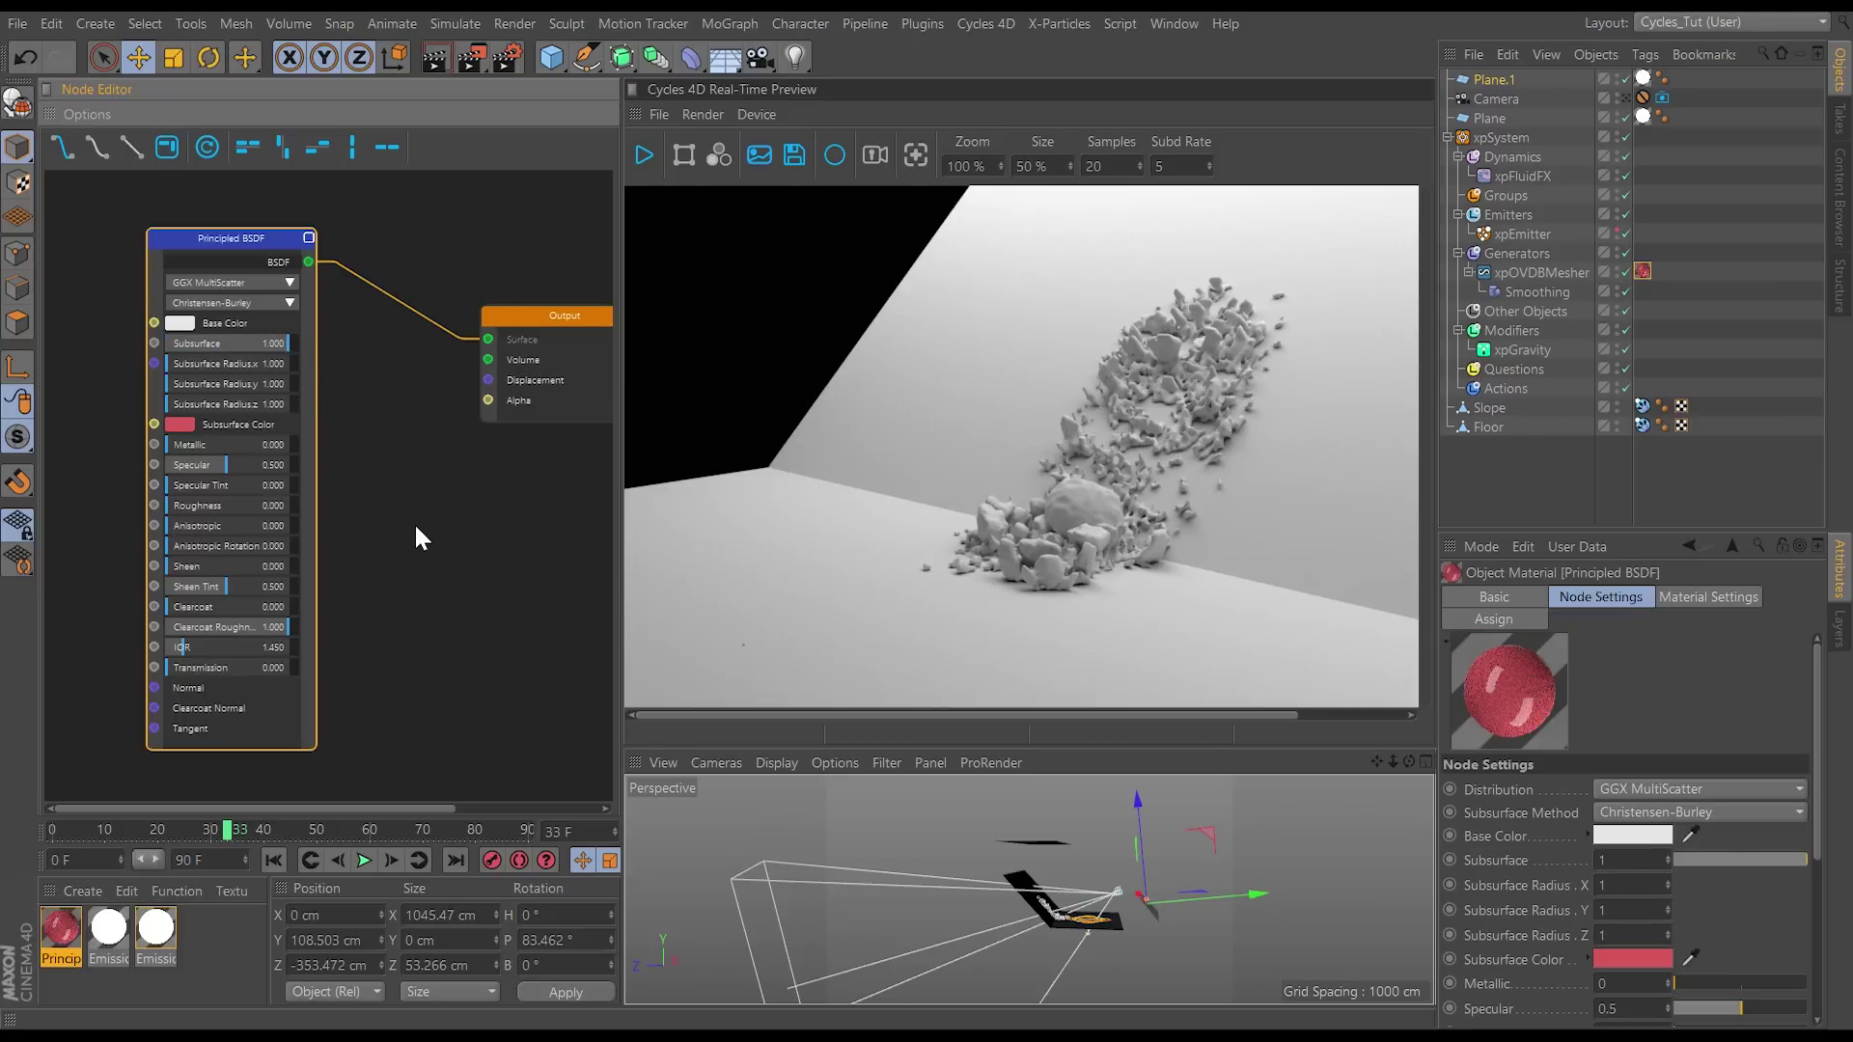
pyautogui.click(648, 158)
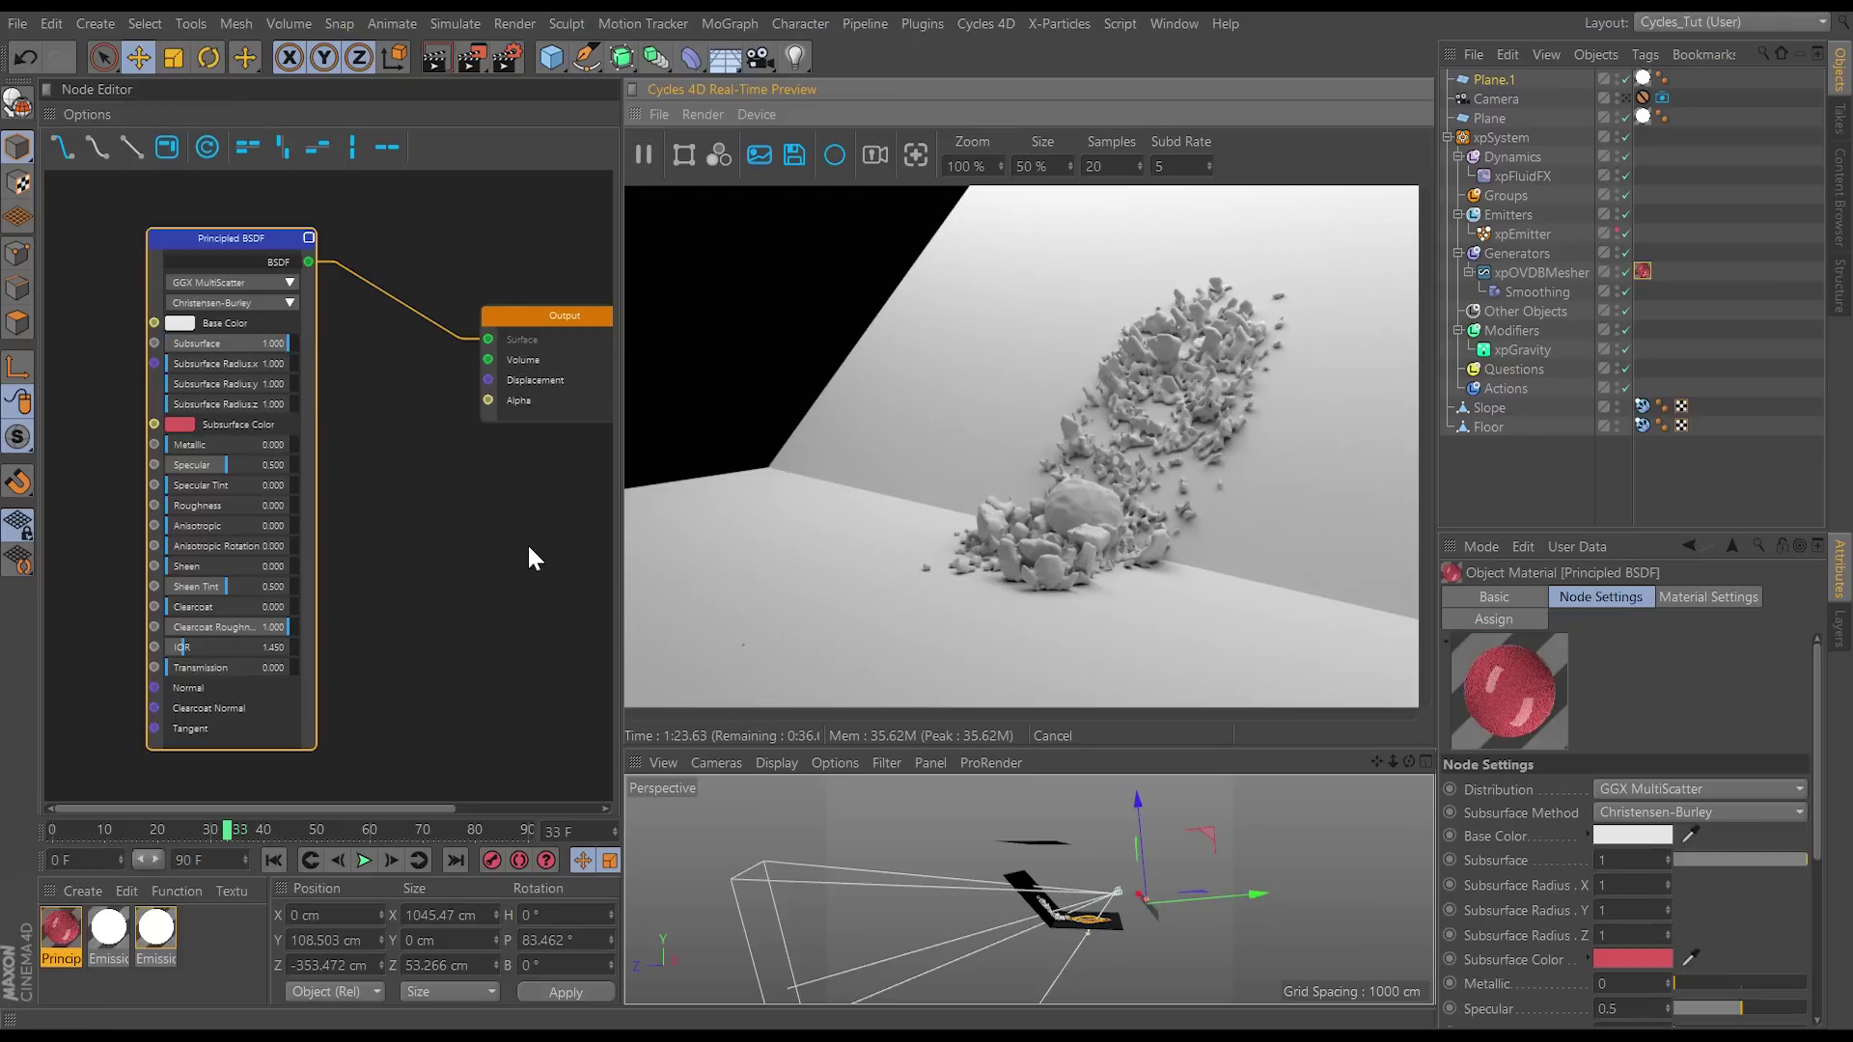
pyautogui.click(1625, 100)
pyautogui.click(637, 160)
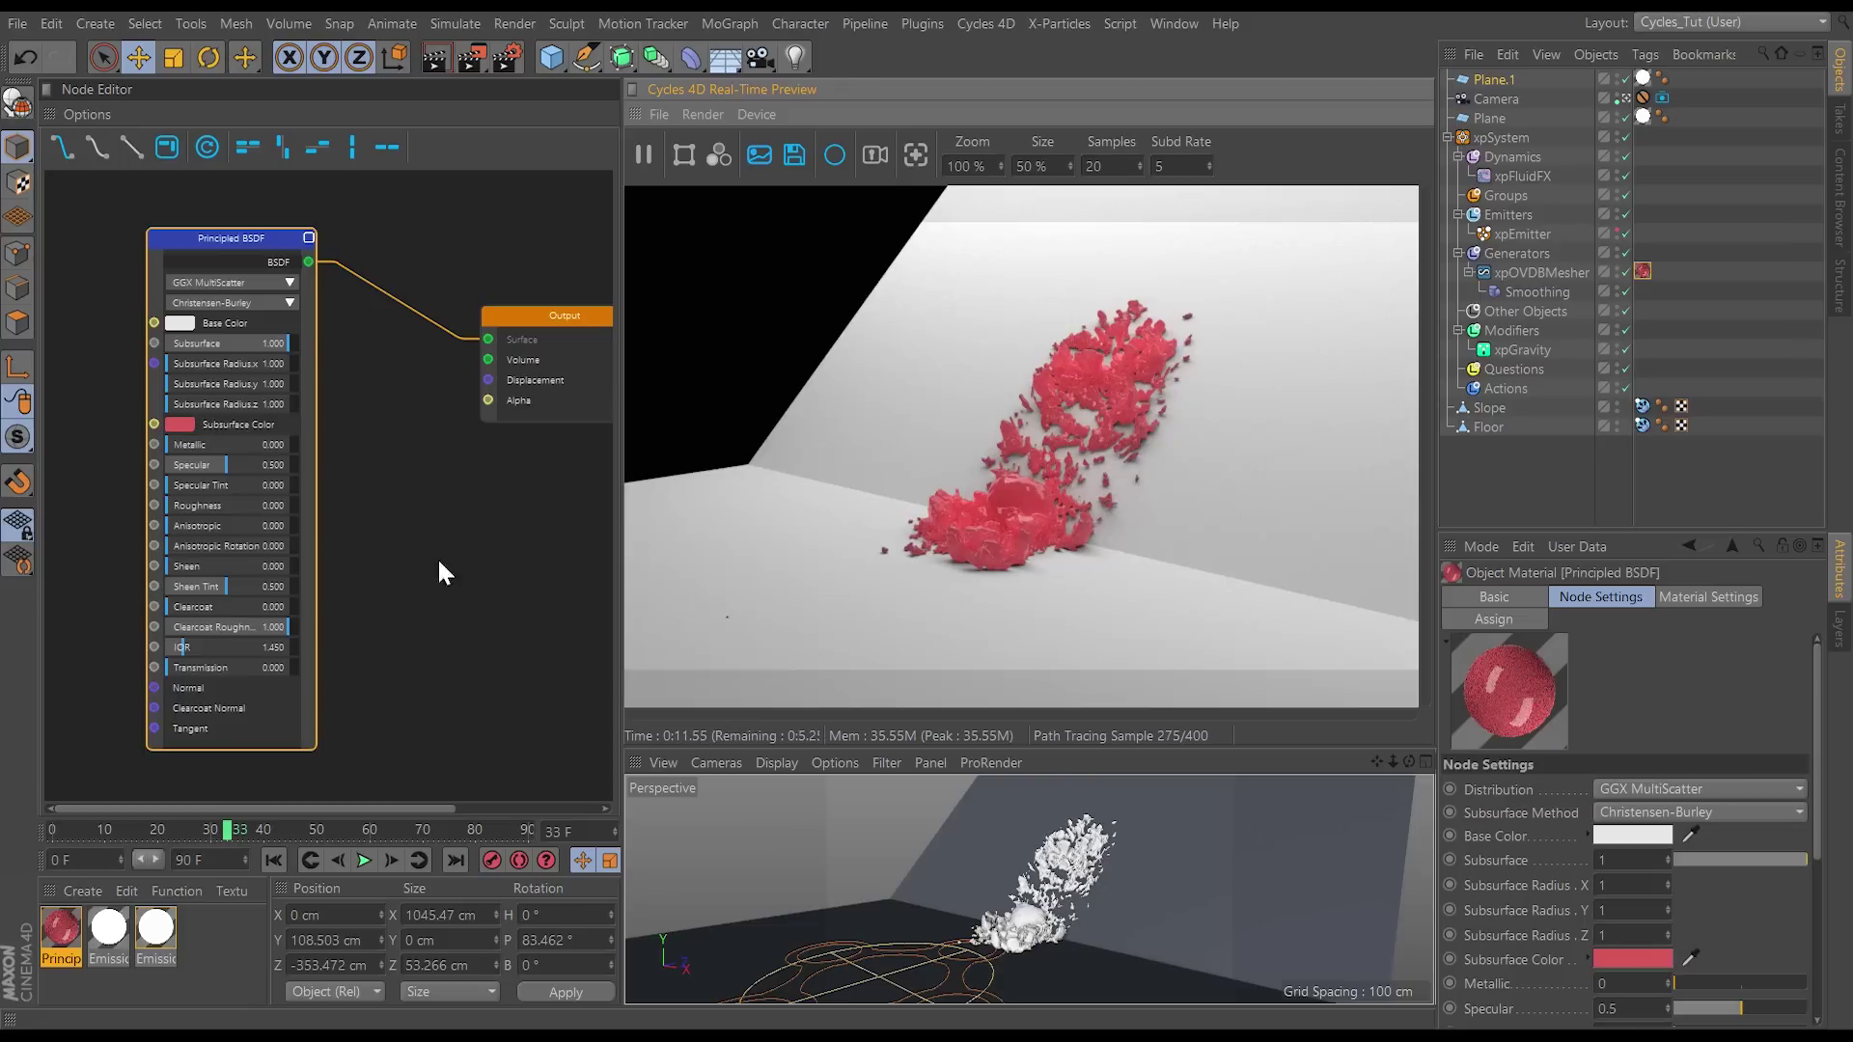
# Step: Set the Principled BSDF's Specular to 0 and its Subsurface Color to grey with 0% saturation and 62% value
pyautogui.moveTo(216, 463)
pyautogui.mouseDown()
pyautogui.moveTo(189, 483)
pyautogui.moveTo(223, 472)
pyautogui.mouseUp()
pyautogui.hotkey('ctrl', 'z')
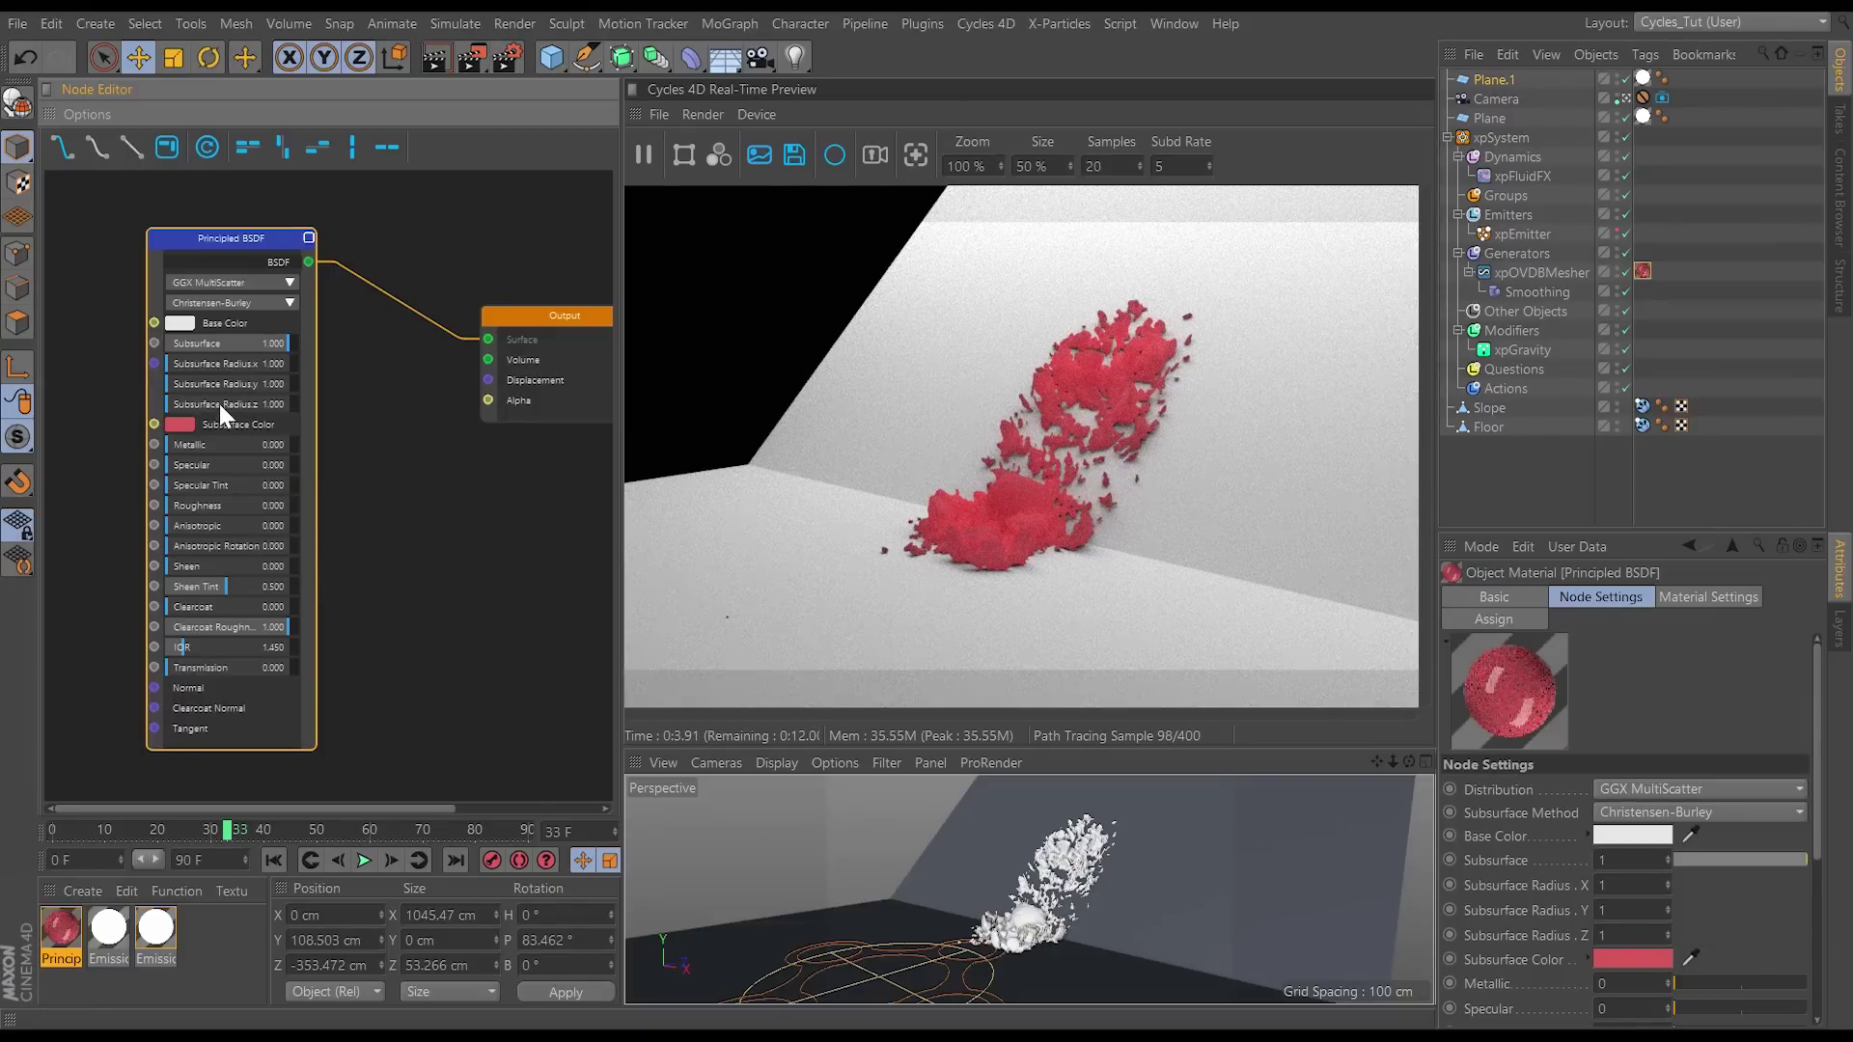
pyautogui.click(181, 426)
pyautogui.click(183, 425)
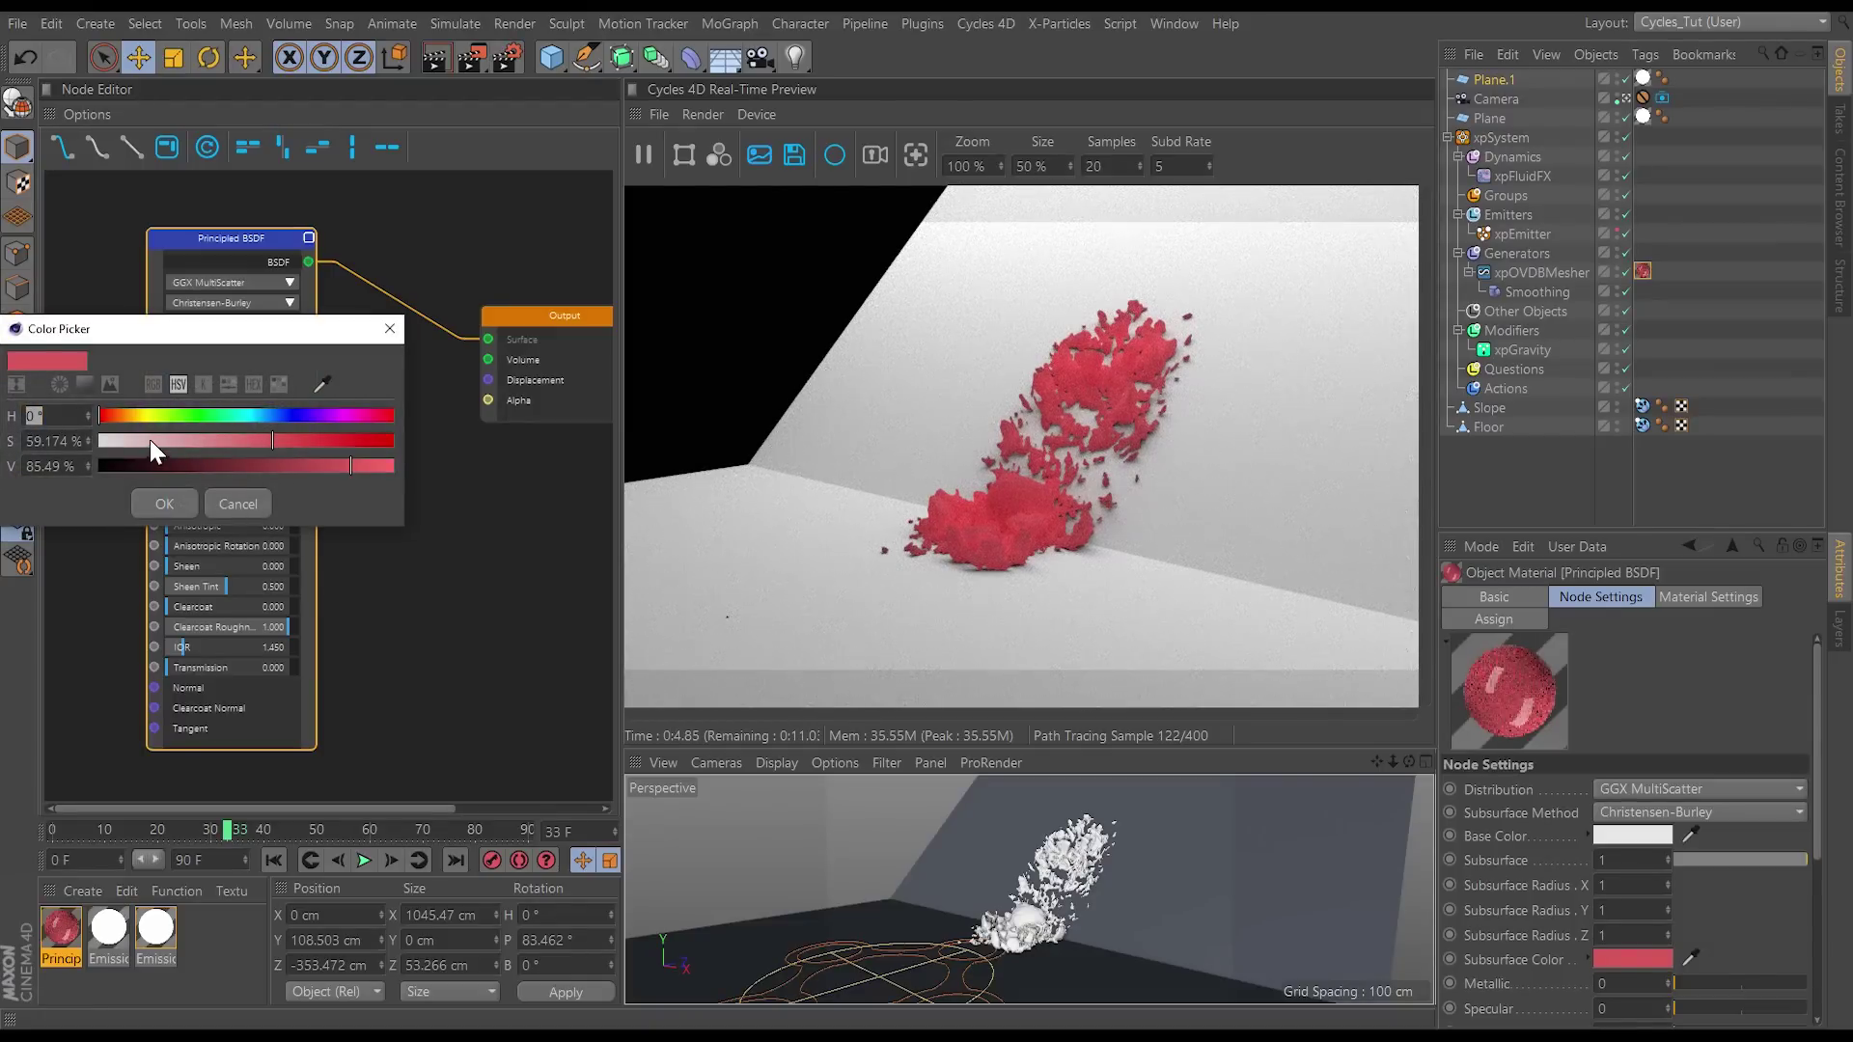
pyautogui.moveTo(148, 438); pyautogui.dragTo(70, 446)
pyautogui.click(277, 467)
pyautogui.click(289, 466)
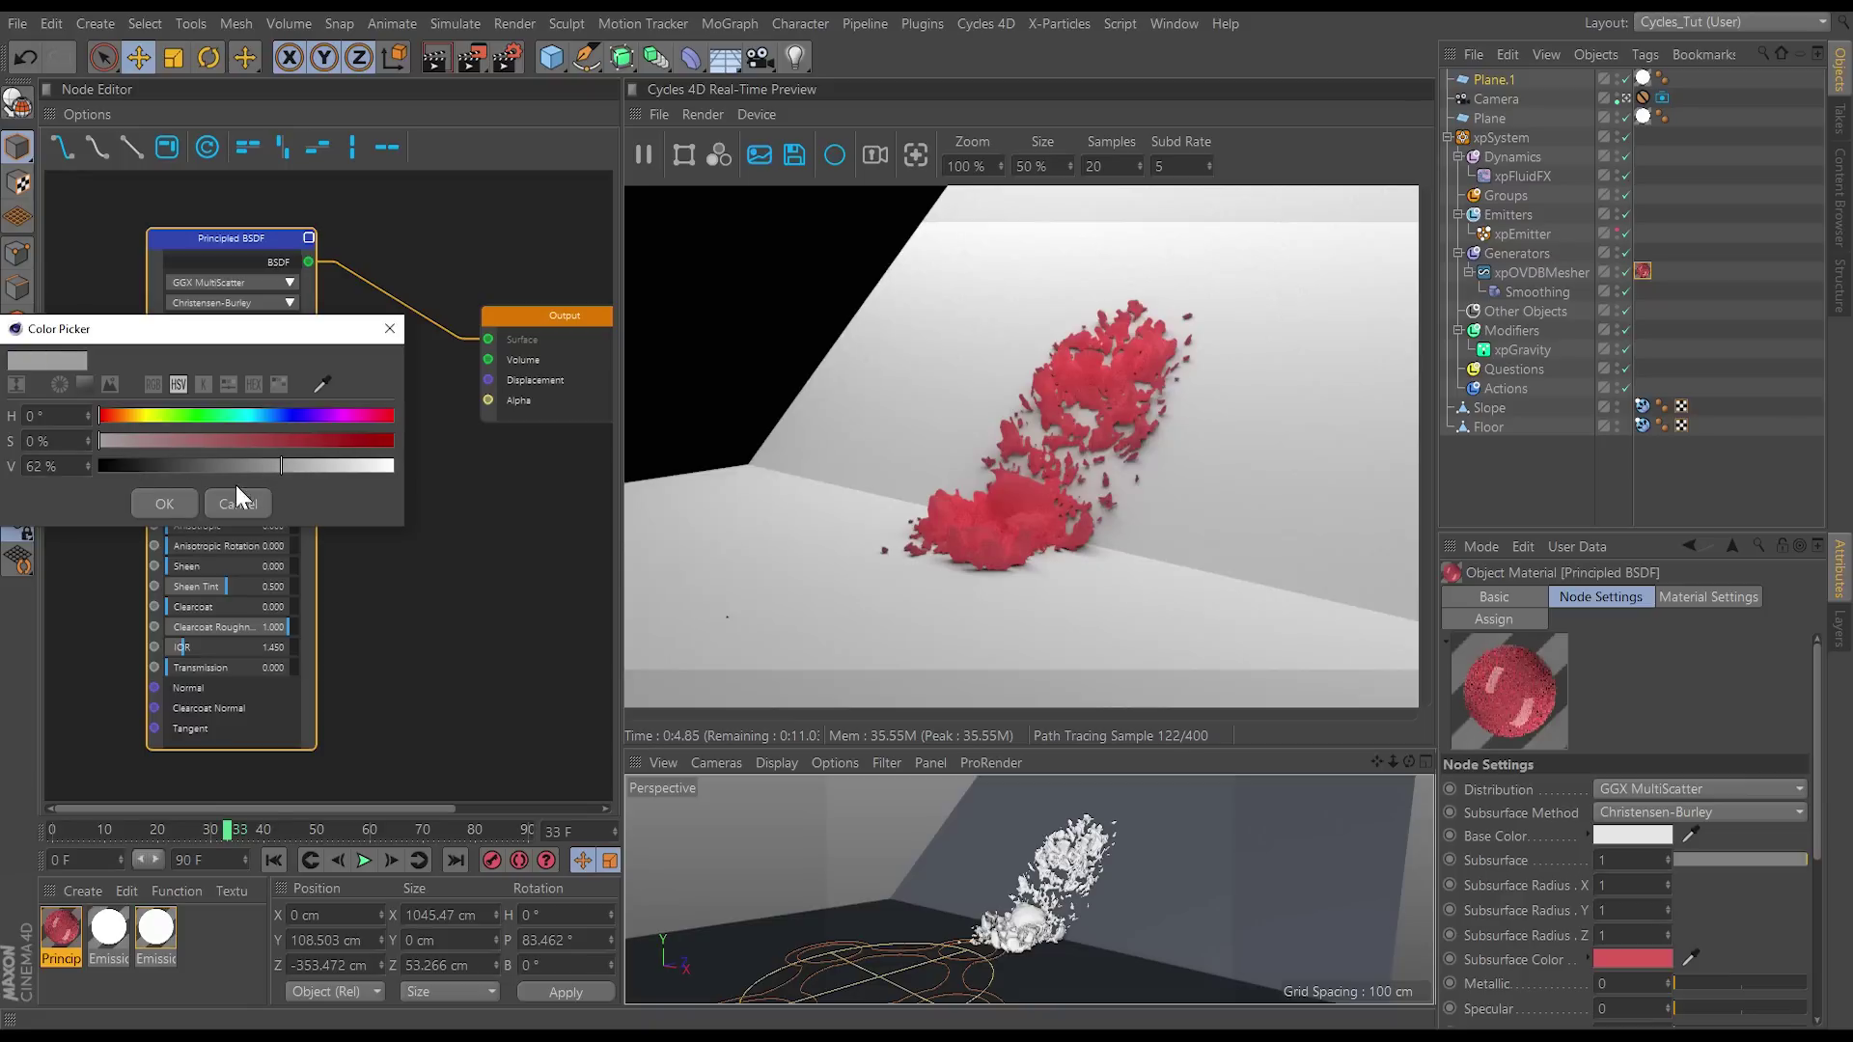
pyautogui.click(178, 498)
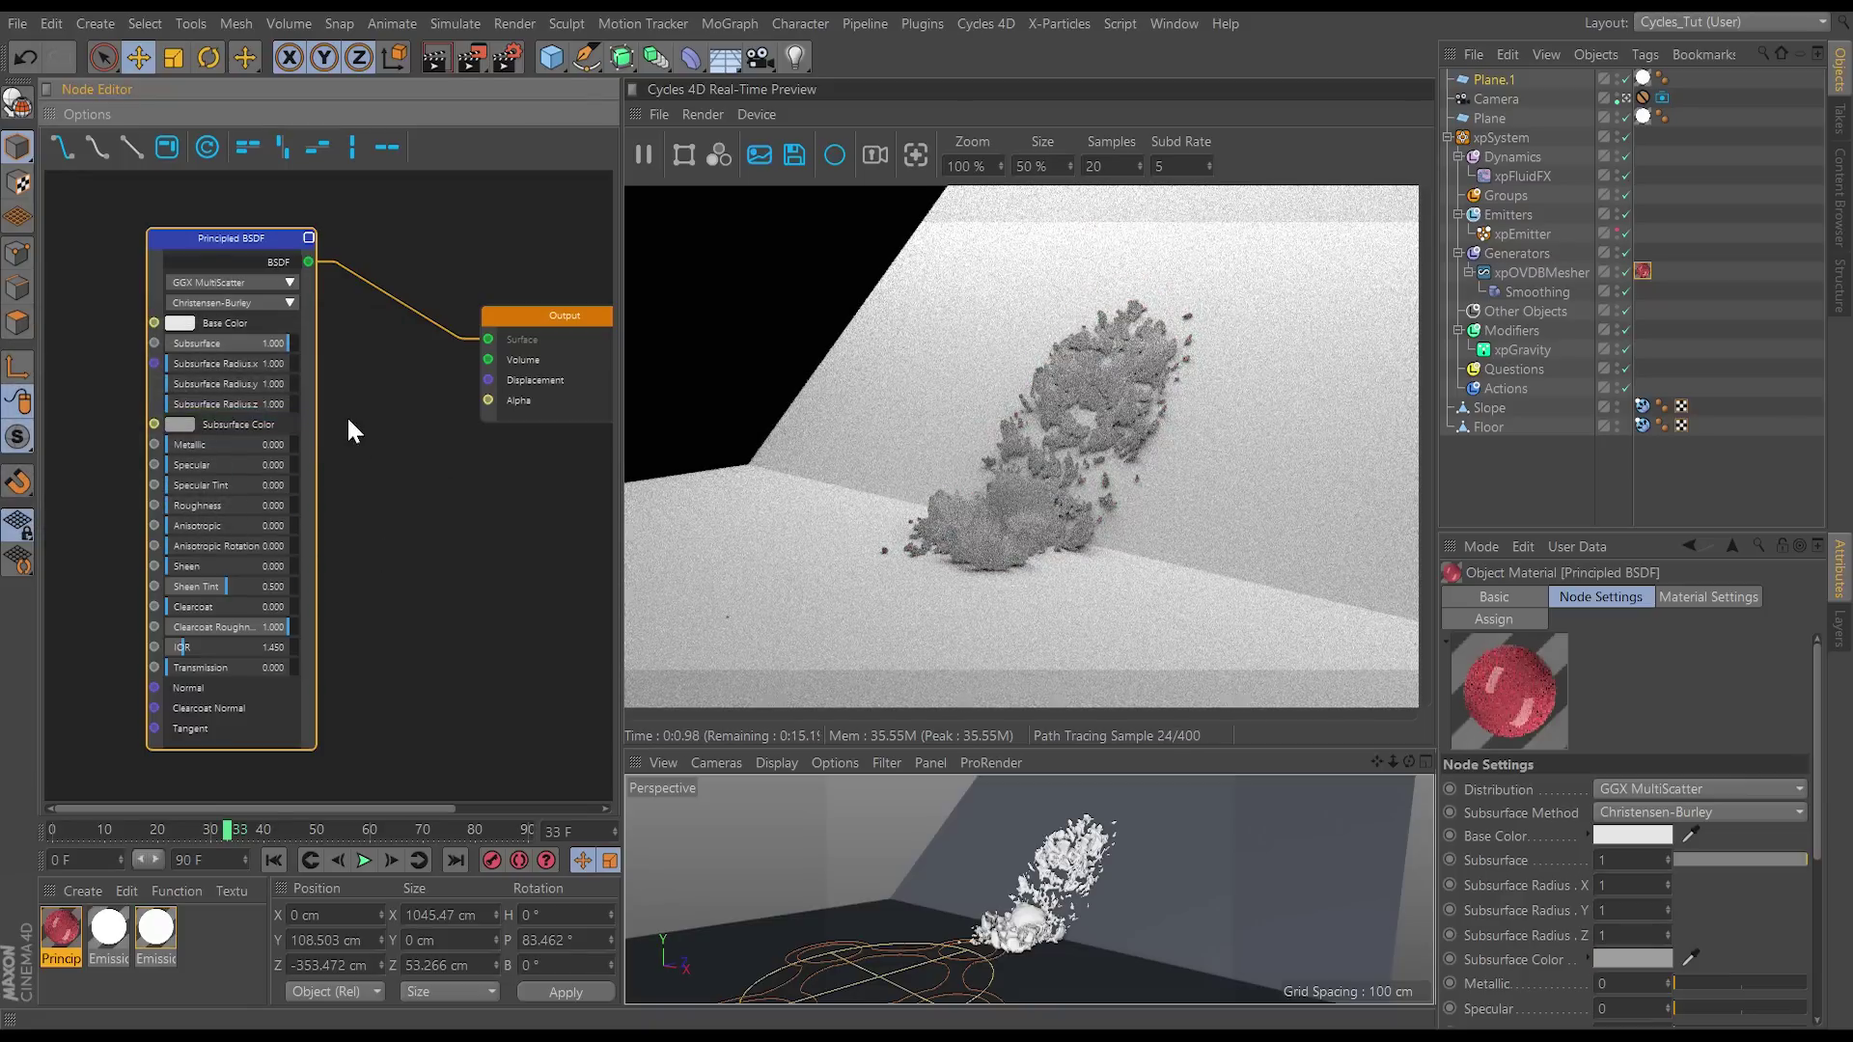
# Step: Change the Principled BSDF's Base Color to a very pale cyan with hue 186° and value 100%
pyautogui.click(189, 320)
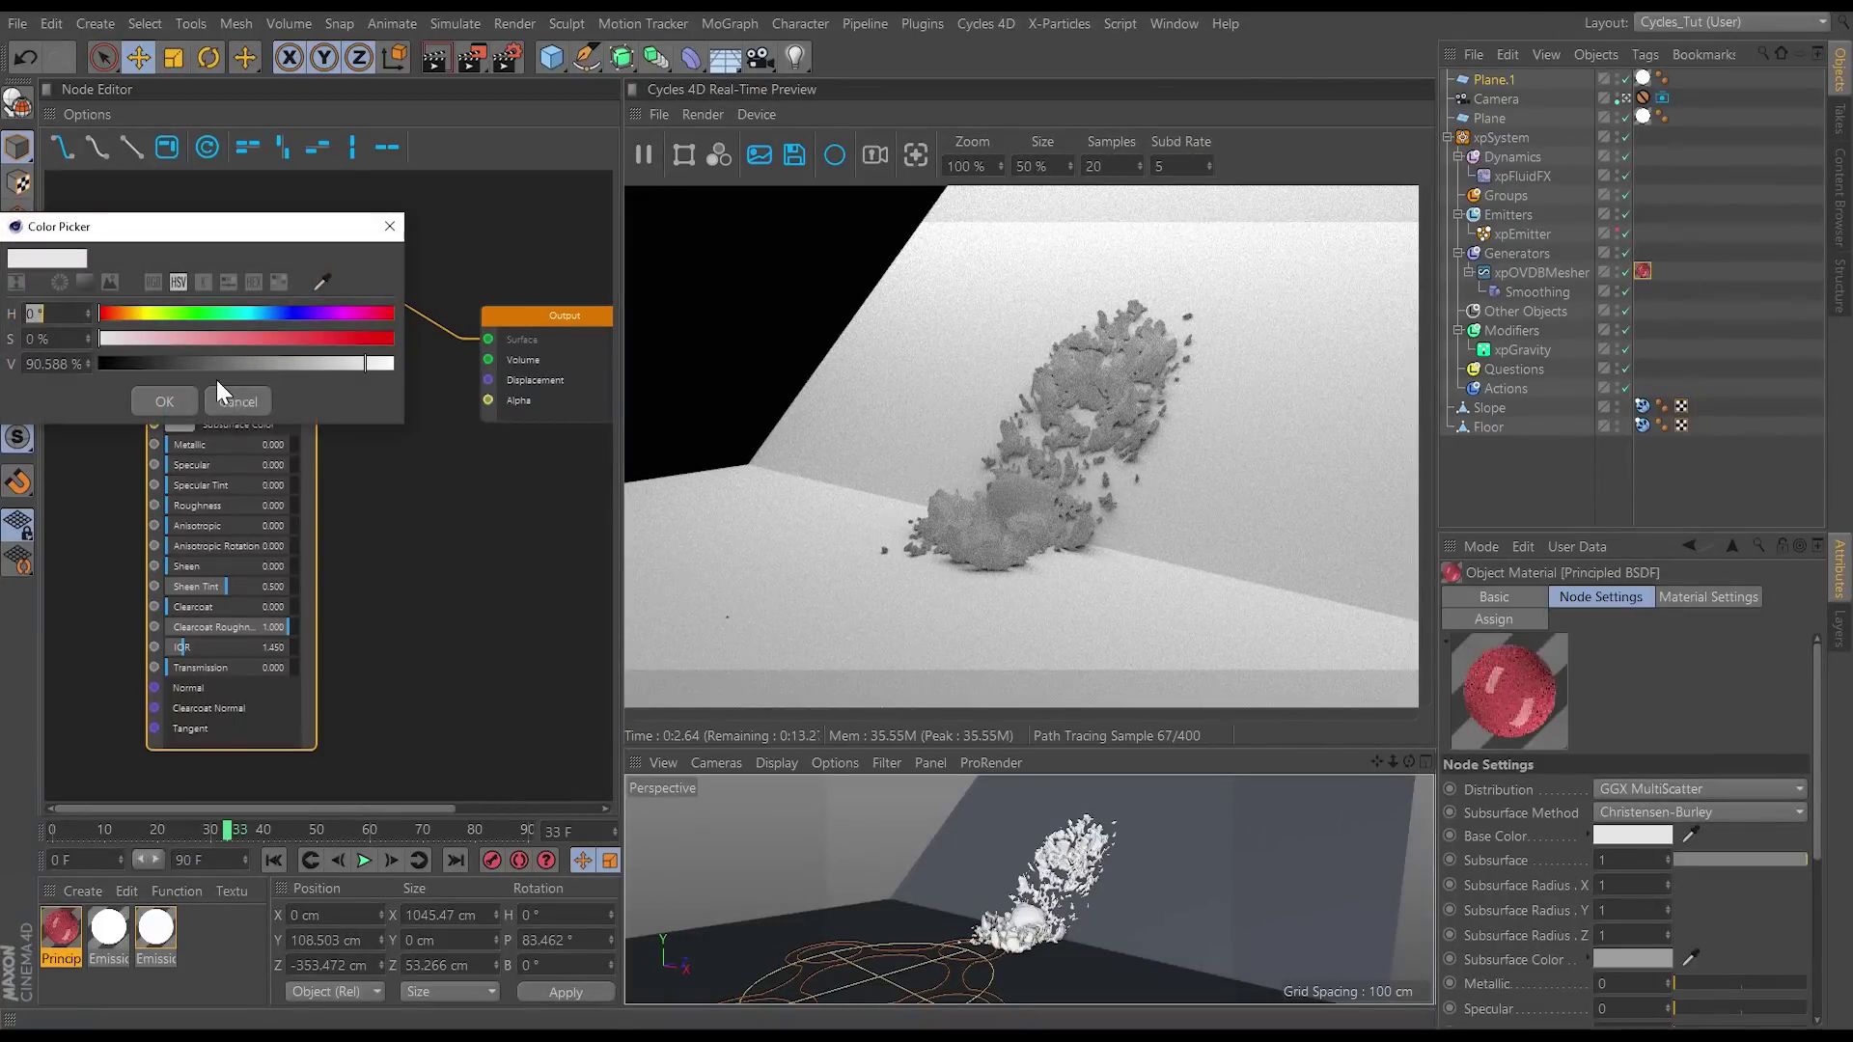
pyautogui.click(367, 365)
pyautogui.click(168, 401)
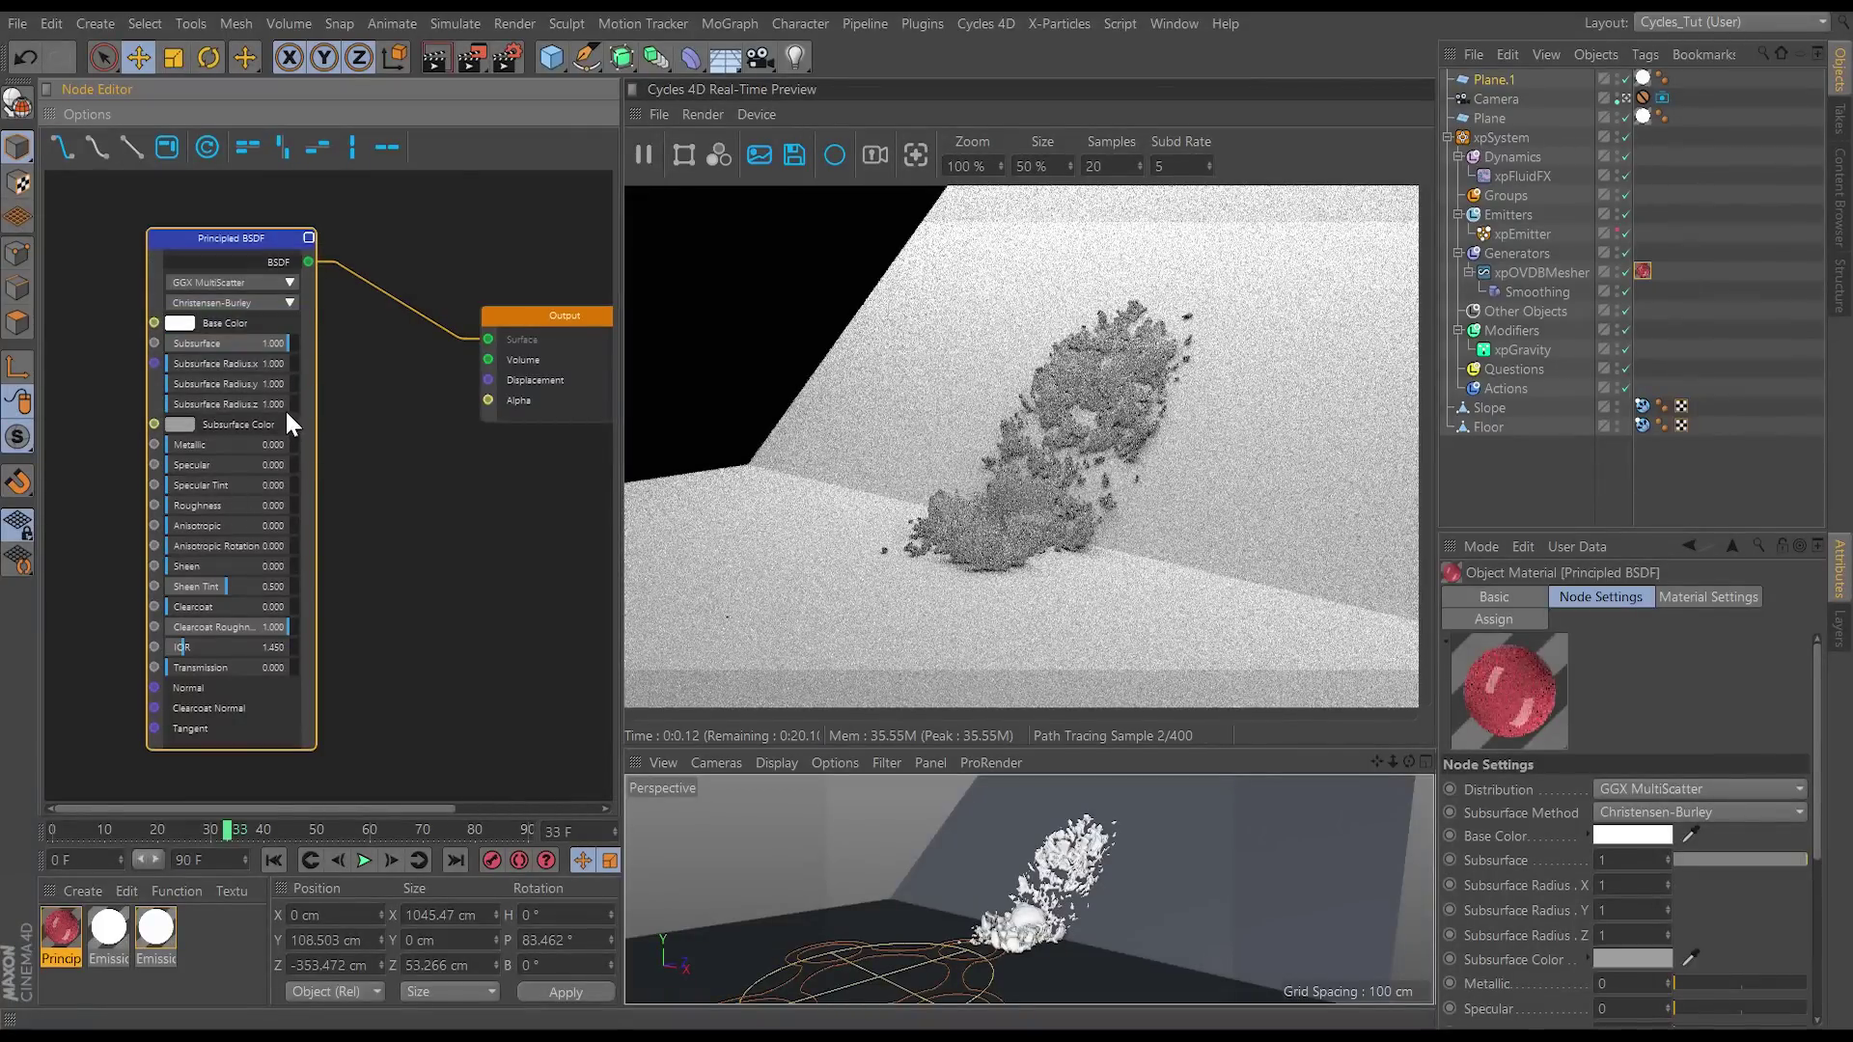
pyautogui.click(178, 320)
pyautogui.click(247, 309)
pyautogui.moveTo(247, 309); pyautogui.dragTo(251, 309)
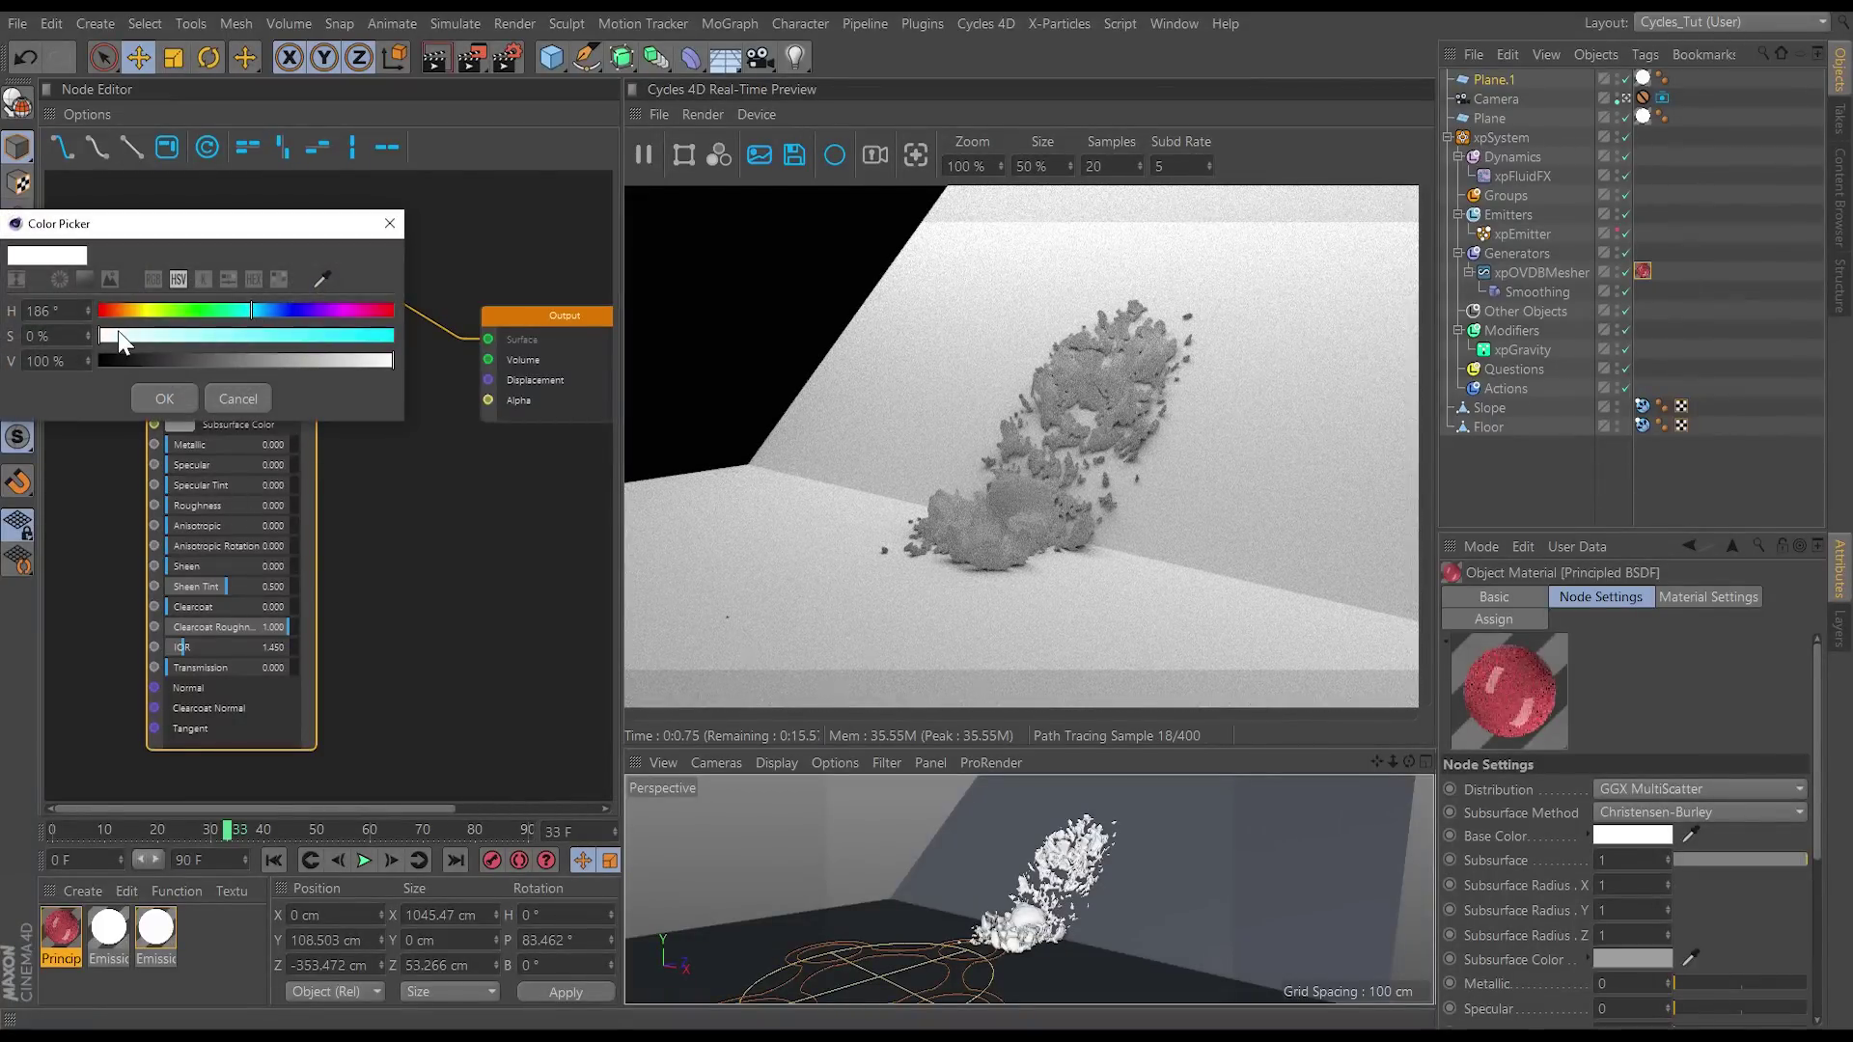
pyautogui.click(130, 338)
pyautogui.click(164, 398)
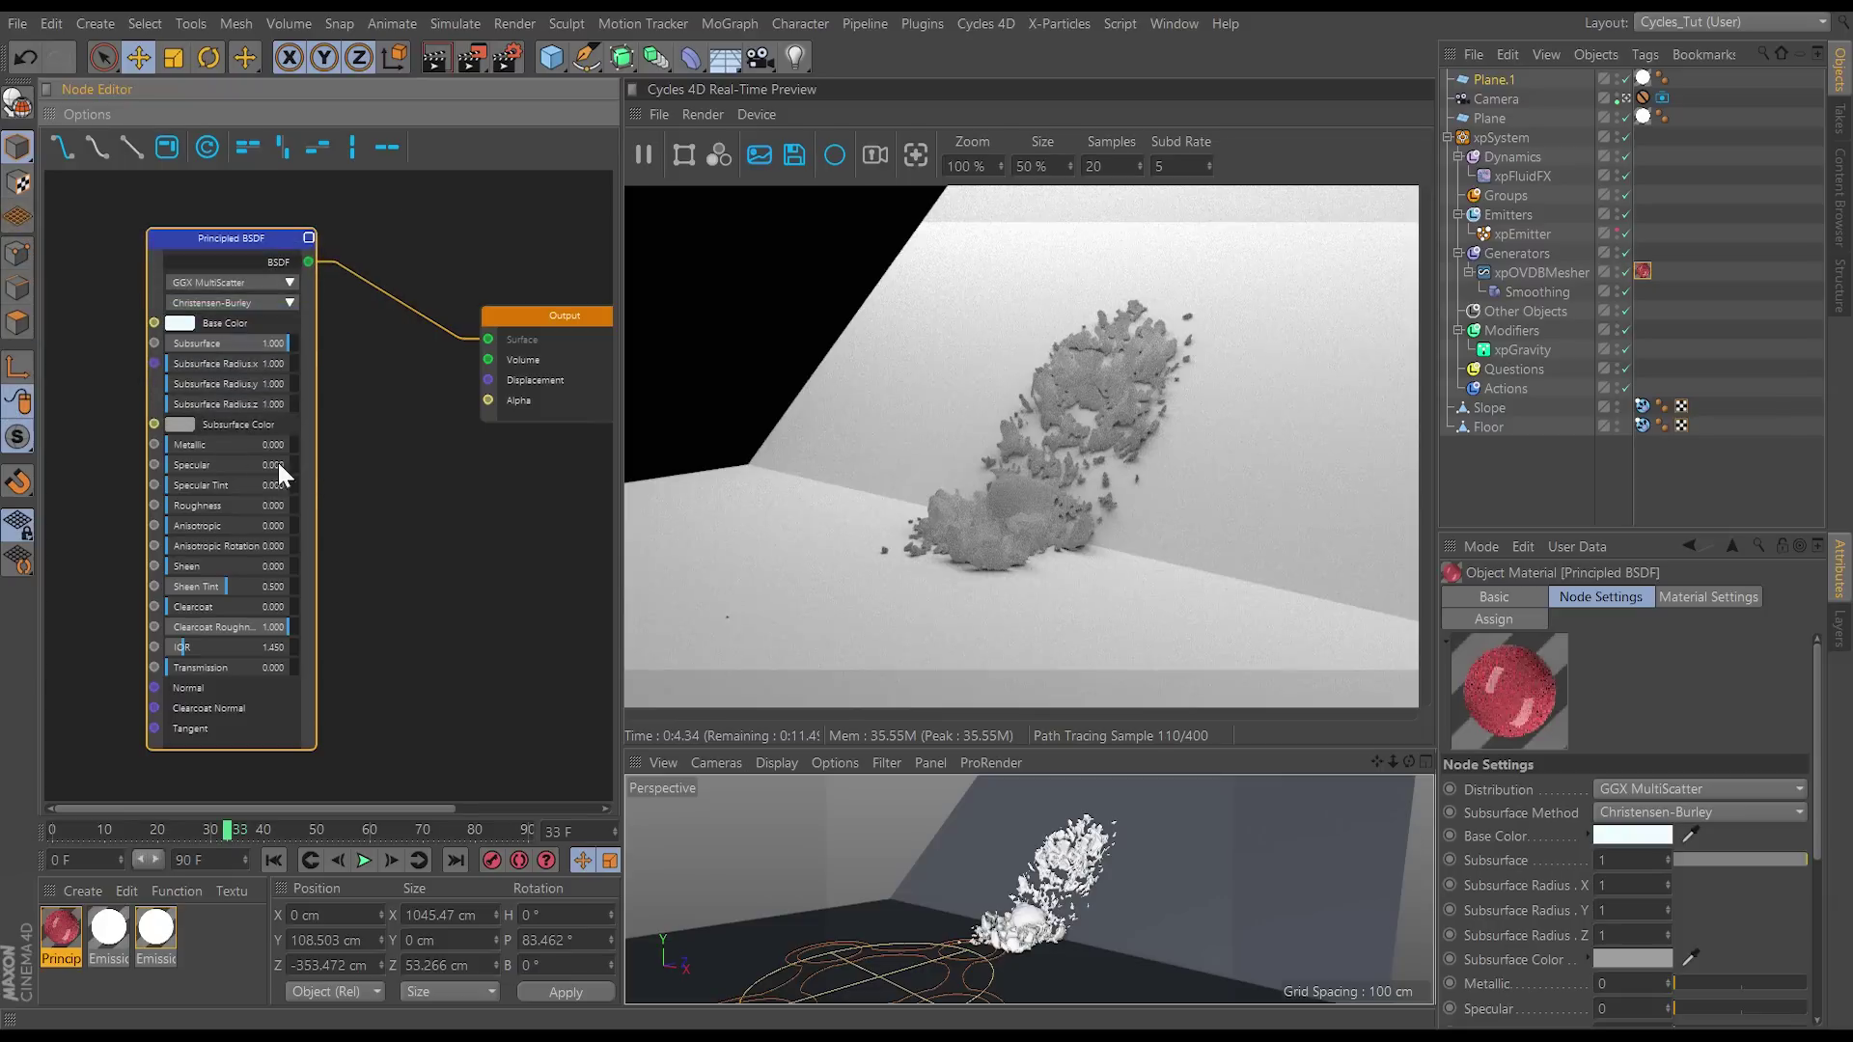
# Step: Reduce the Principled BSDF's Subsurface amount to about 0.421
pyautogui.click(246, 342)
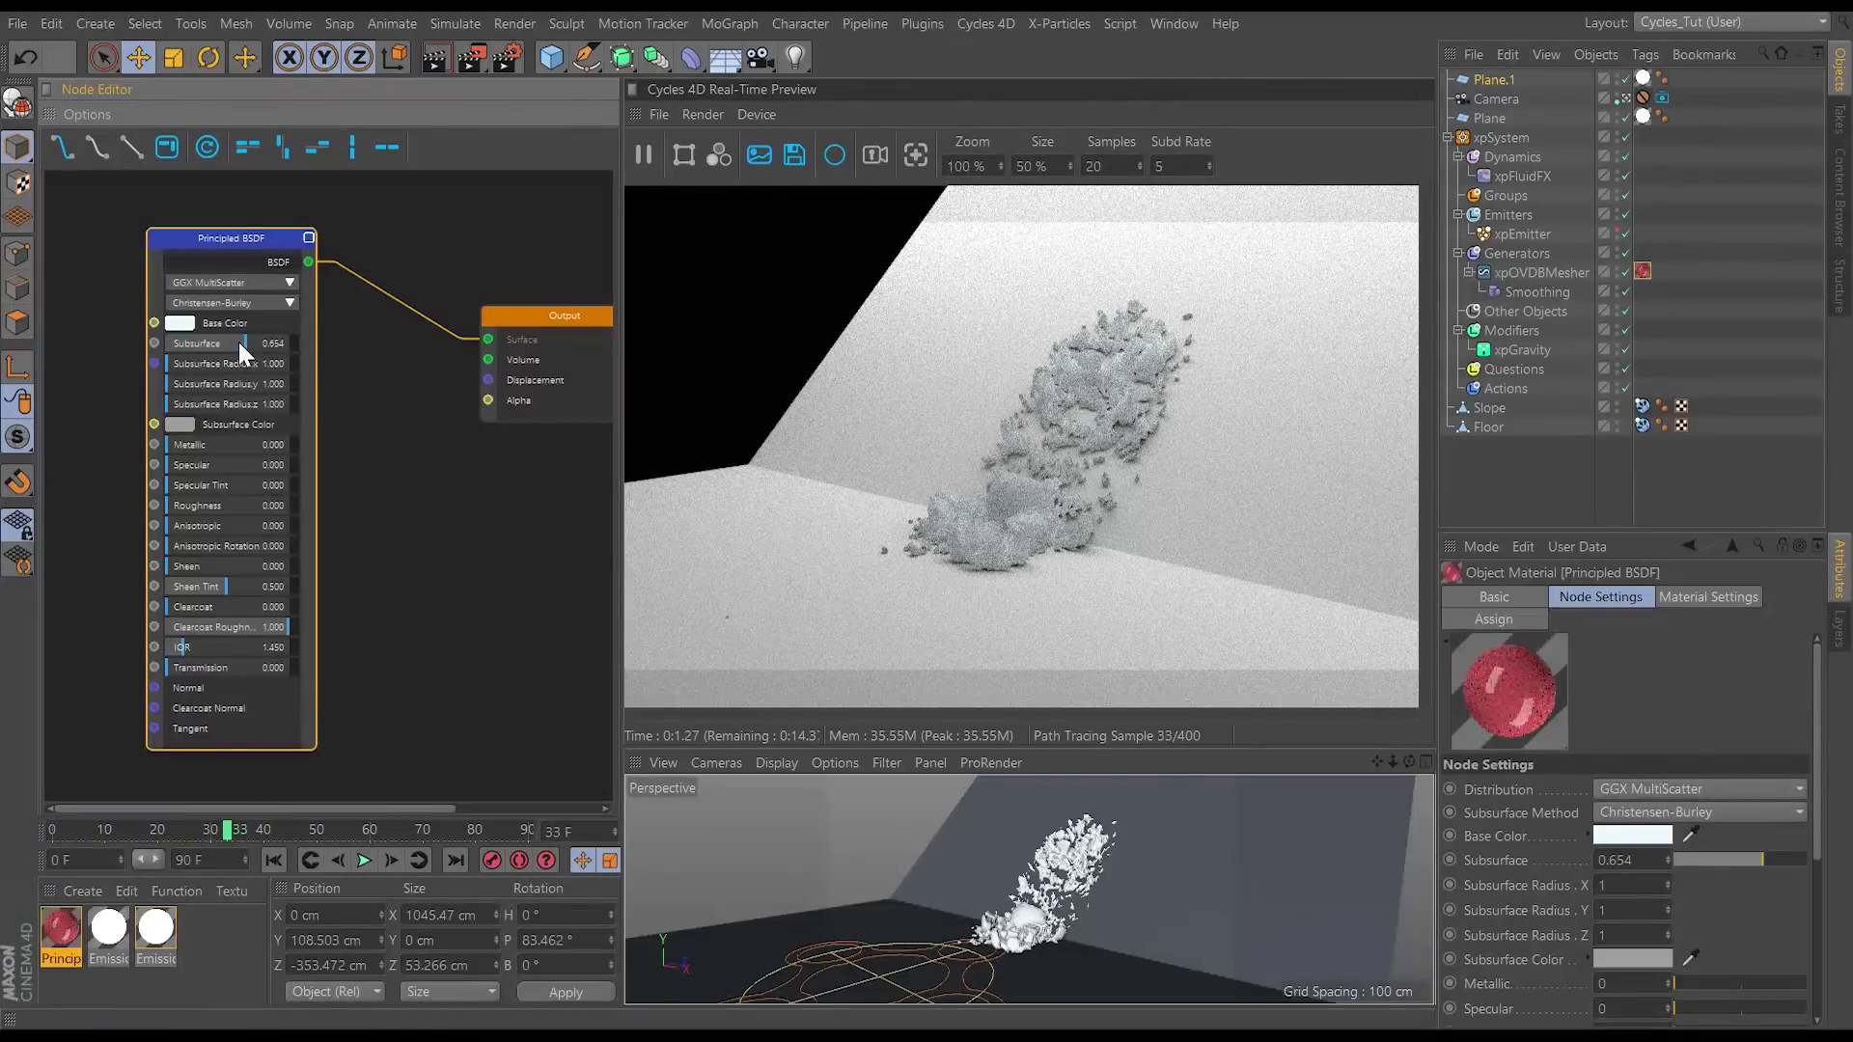
pyautogui.moveTo(239, 342); pyautogui.dragTo(238, 344)
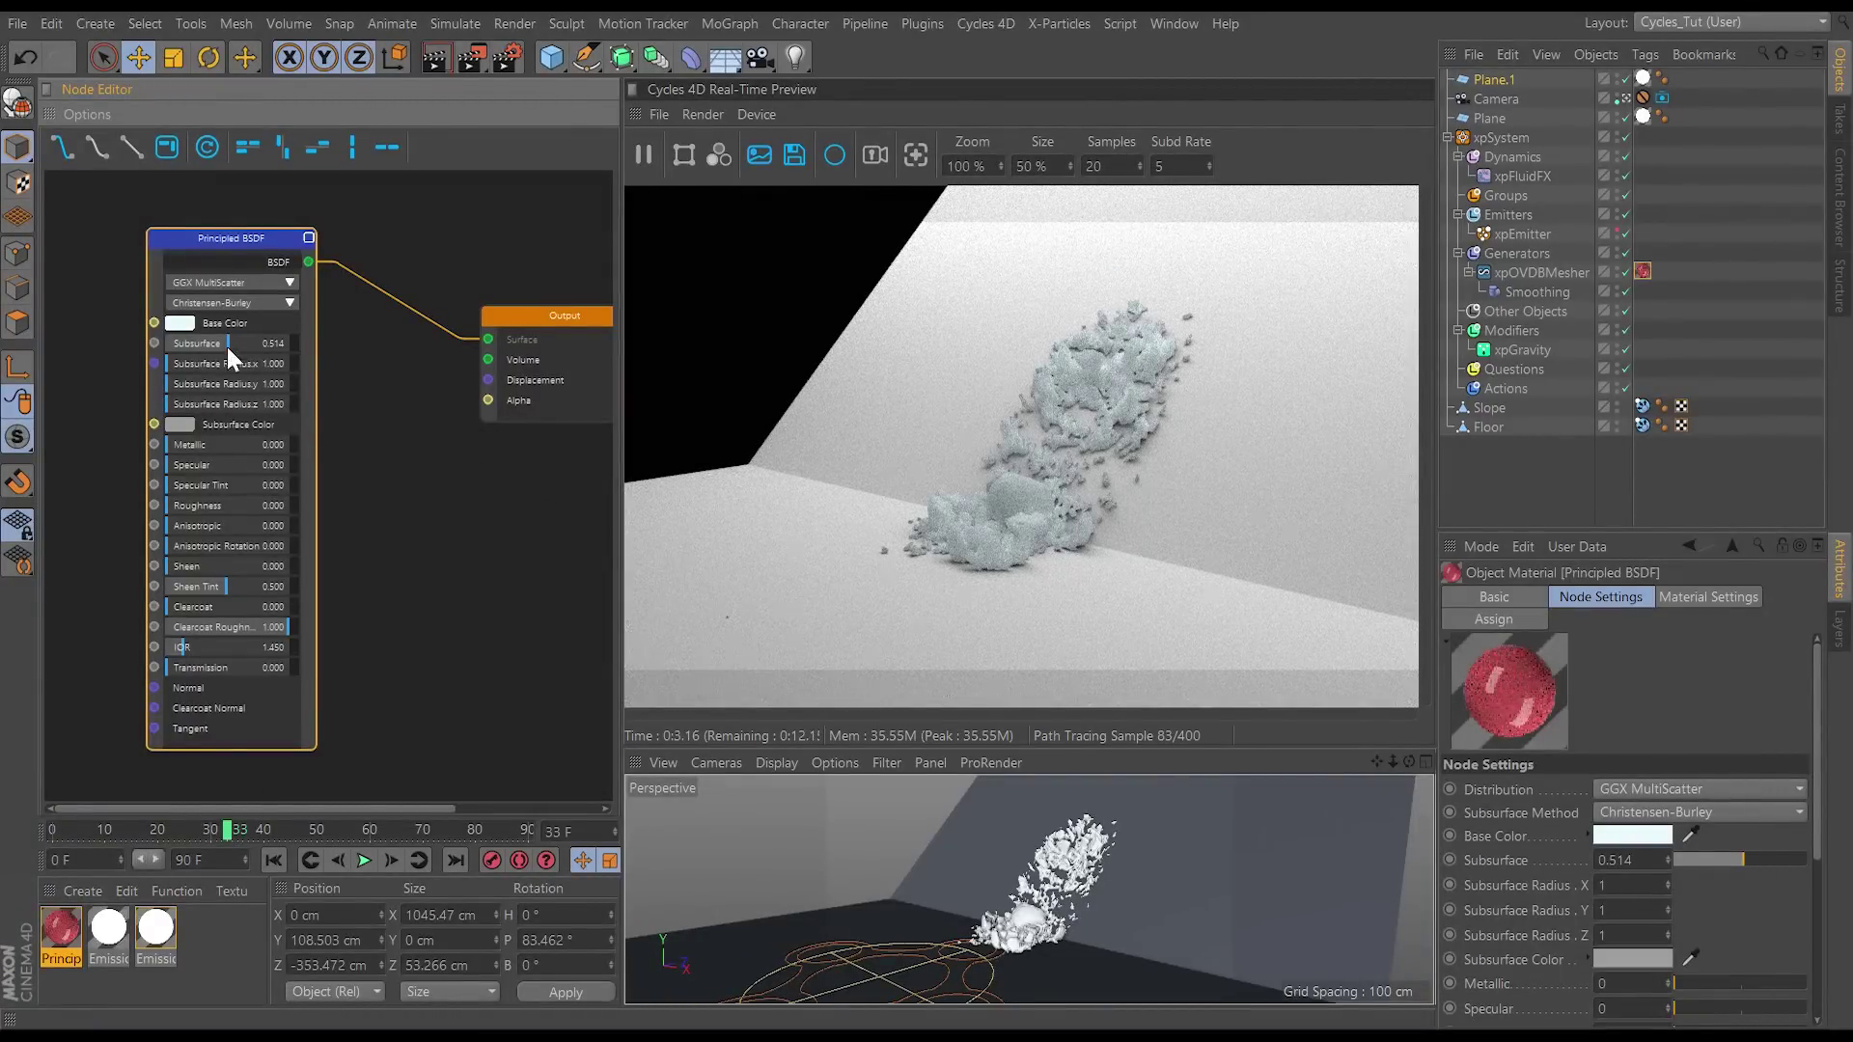
pyautogui.moveTo(223, 345); pyautogui.dragTo(219, 345)
# Step: Create a Cycles 4D Diffuse BSDF surface material and apply it to the Floor and the Slope
pyautogui.click(85, 890)
pyautogui.moveTo(204, 637)
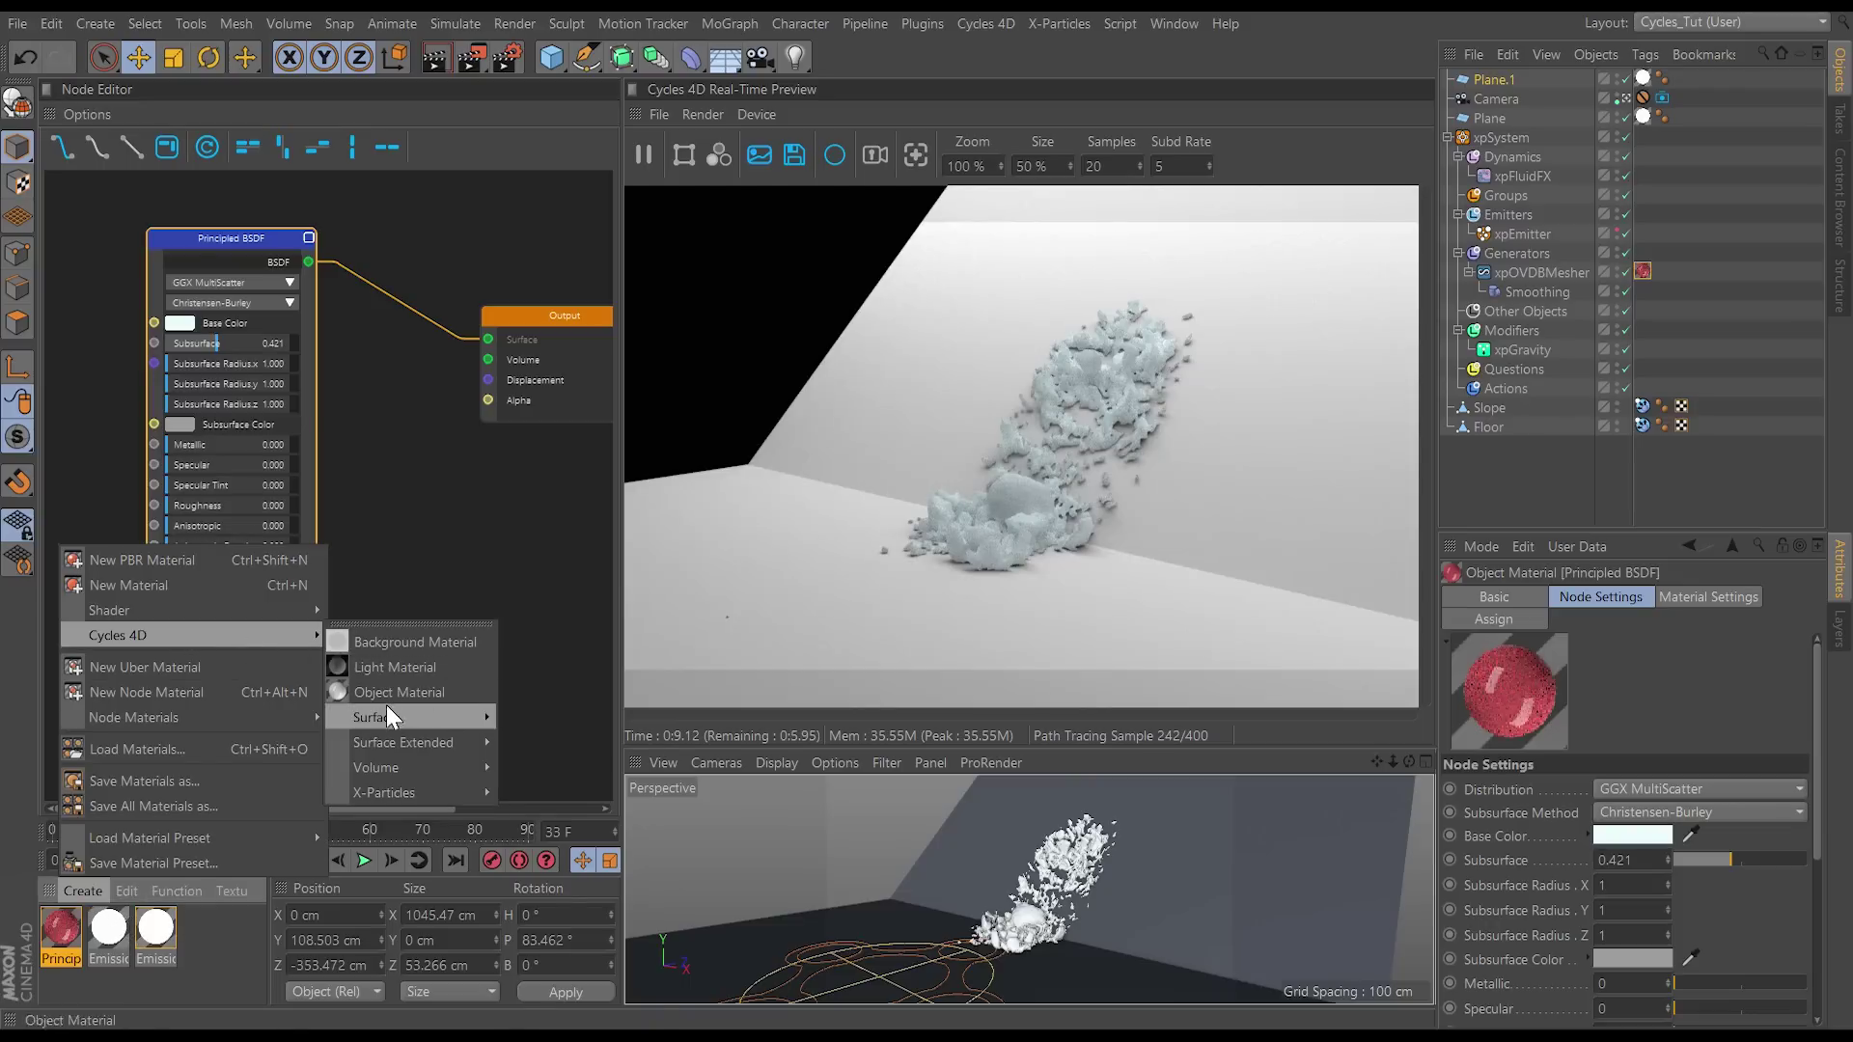
pyautogui.moveTo(386, 716)
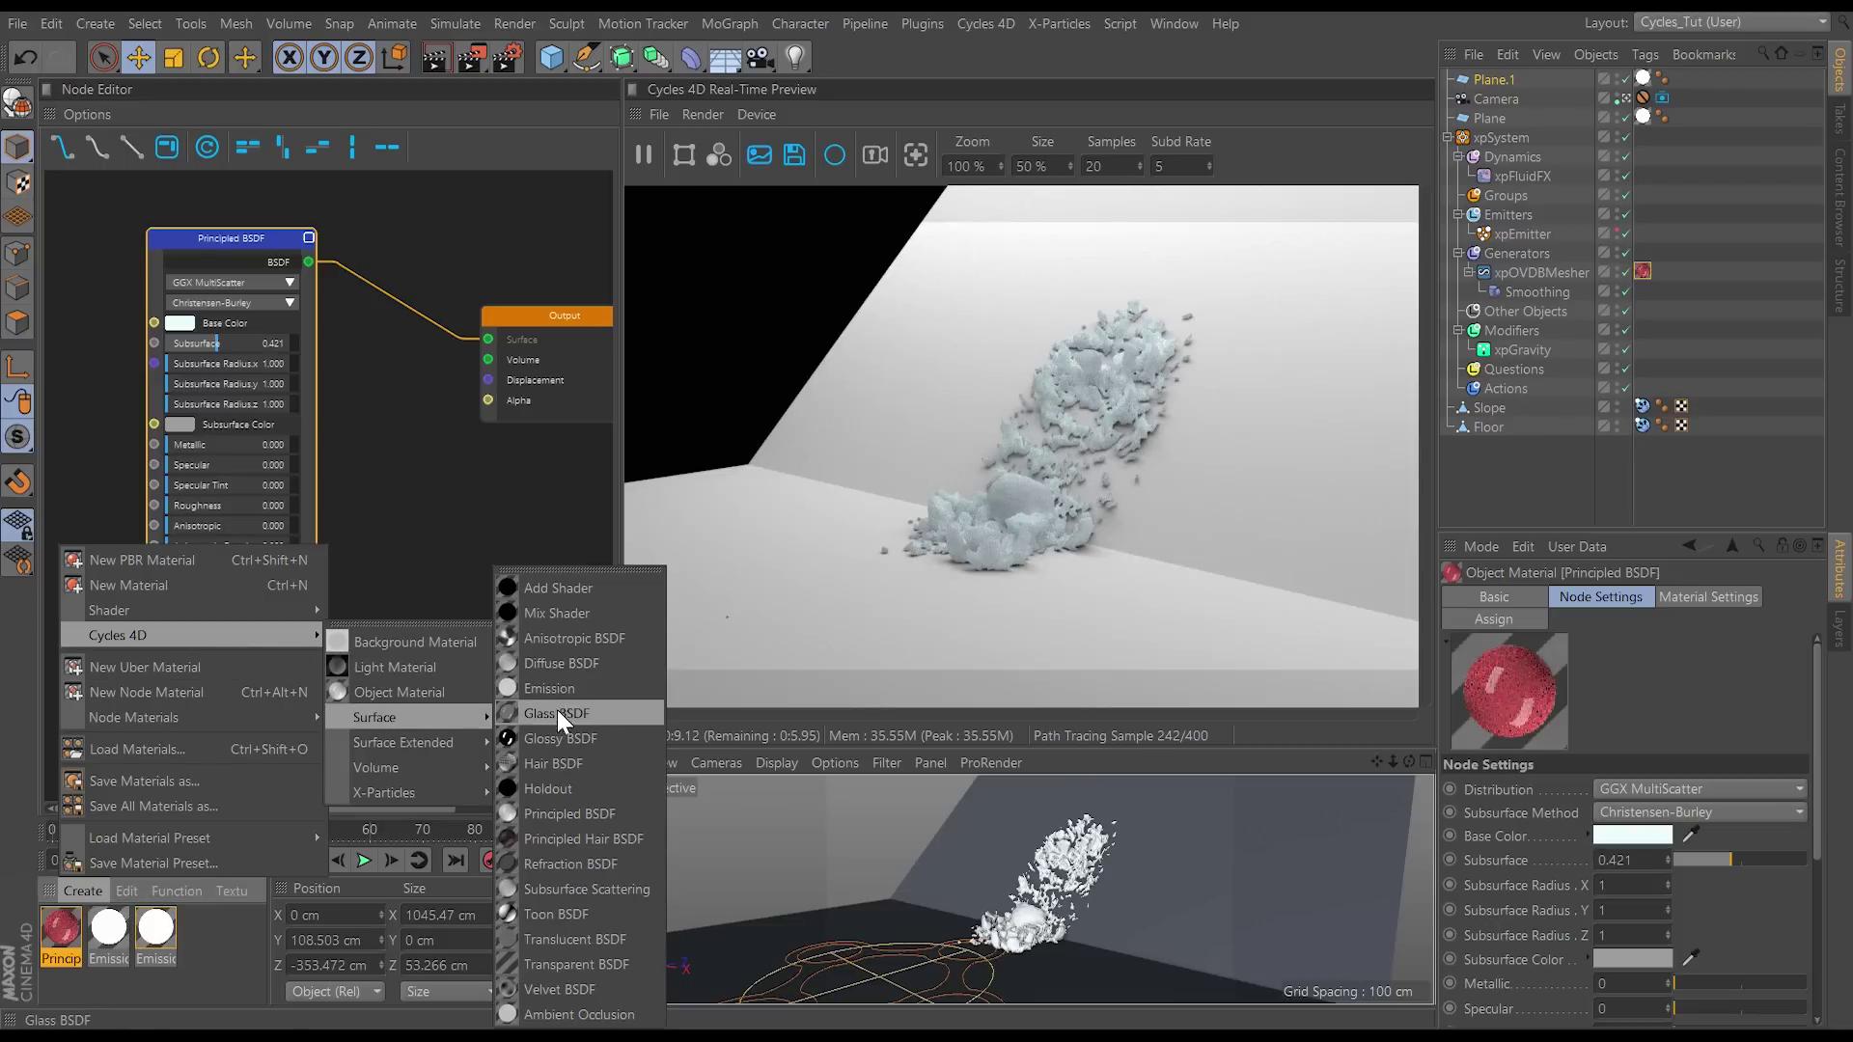
pyautogui.click(550, 665)
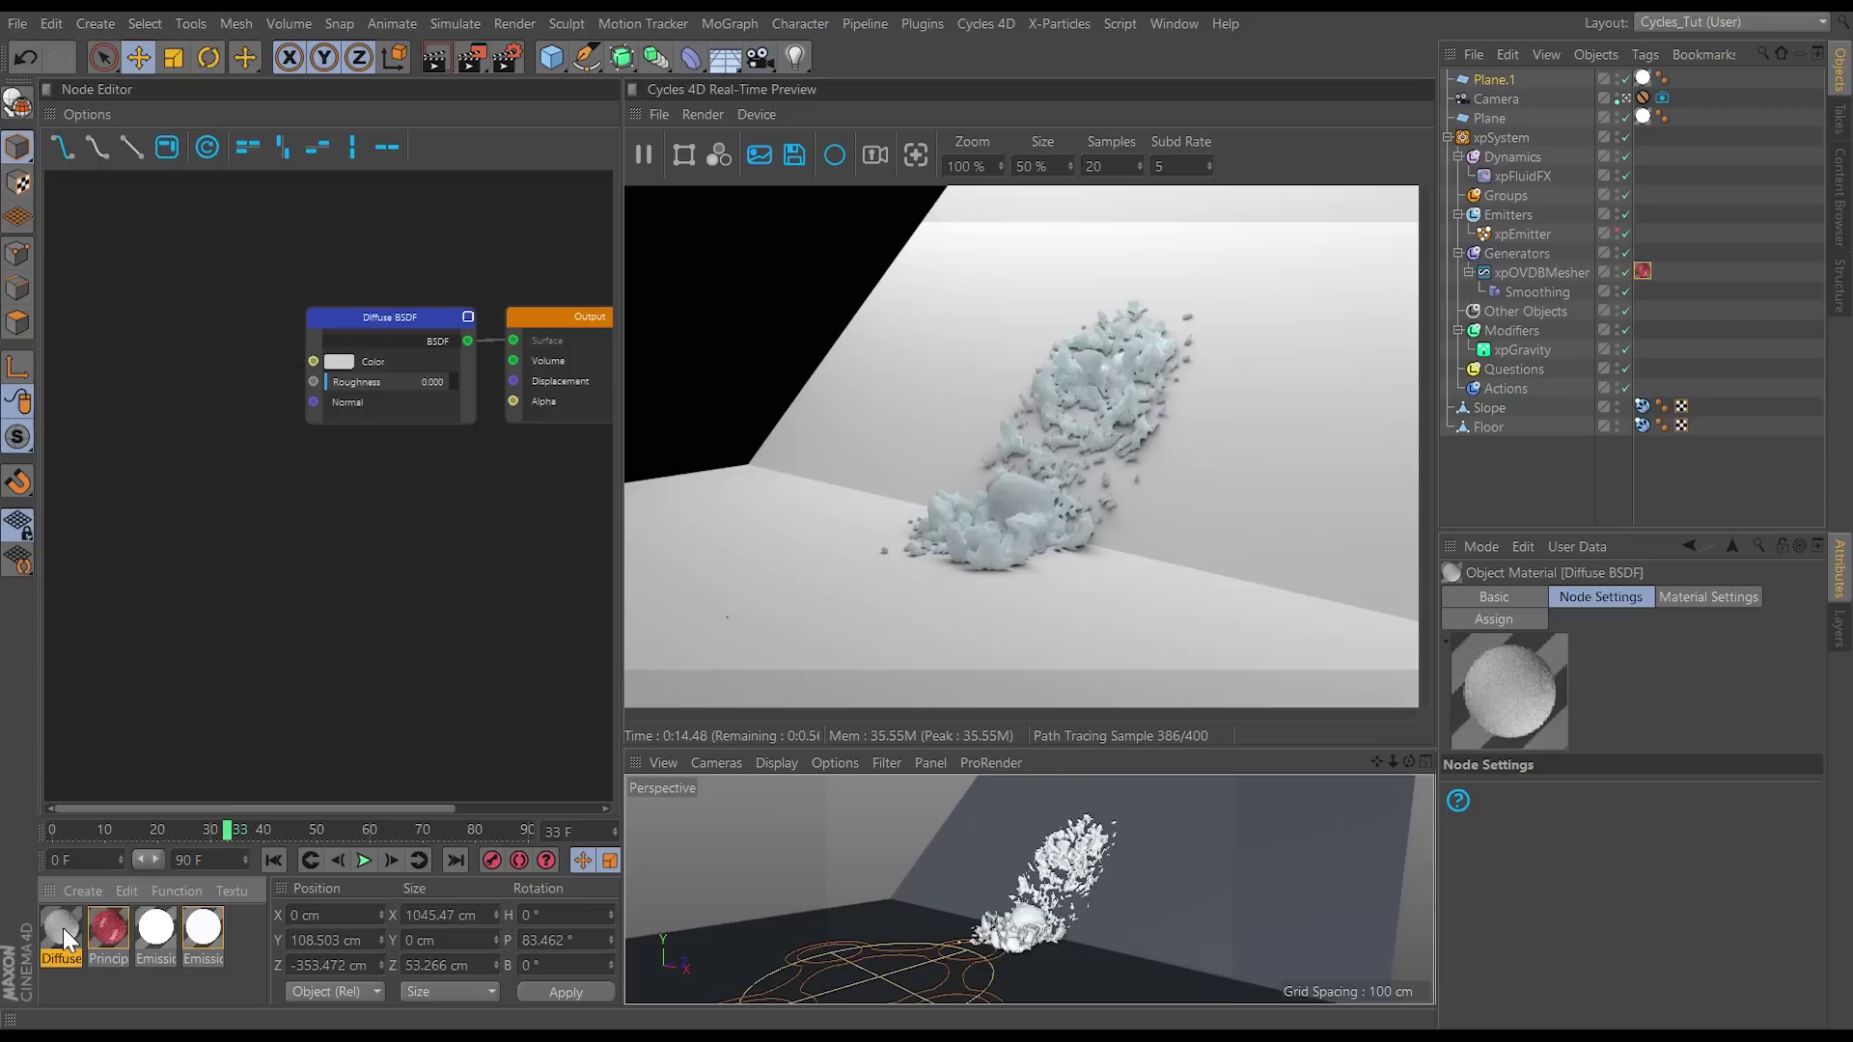
pyautogui.moveTo(62, 929)
pyautogui.mouseDown()
pyautogui.moveTo(159, 936)
pyautogui.moveTo(710, 673)
pyautogui.moveTo(879, 911)
pyautogui.mouseUp()
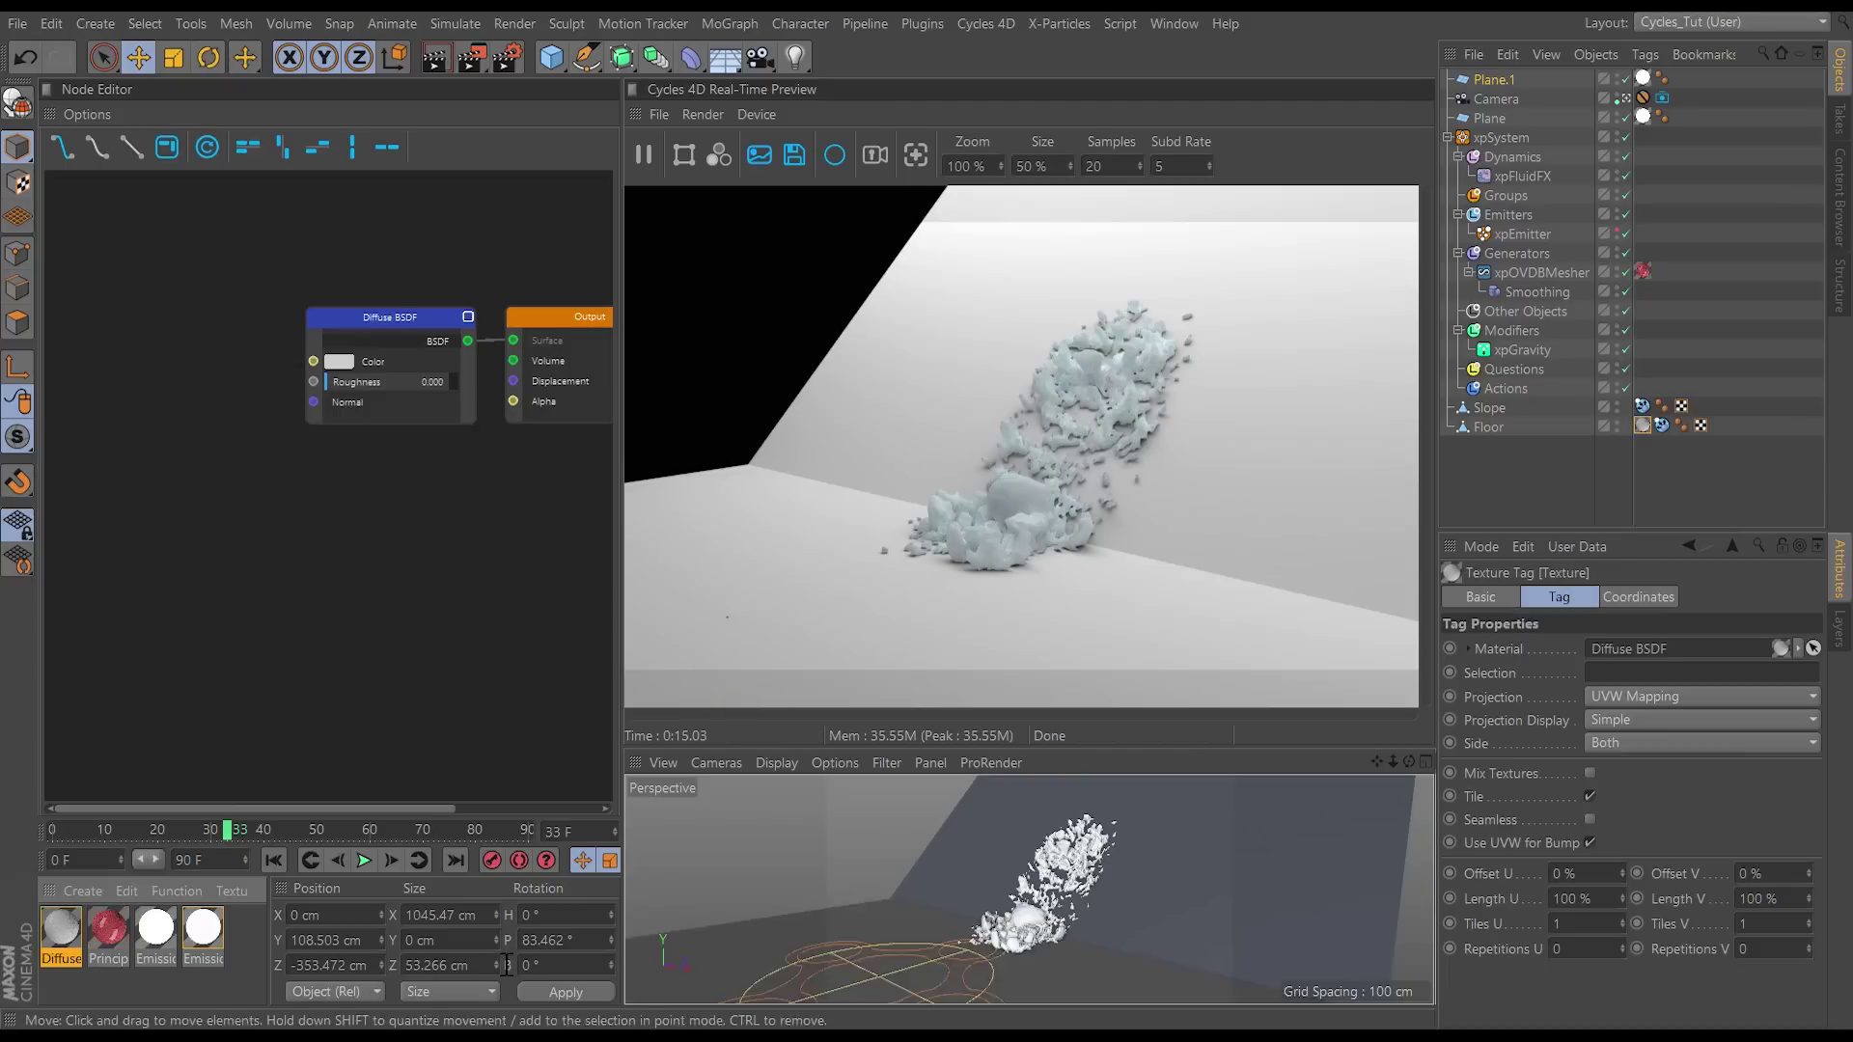
pyautogui.moveTo(75, 934); pyautogui.dragTo(965, 843)
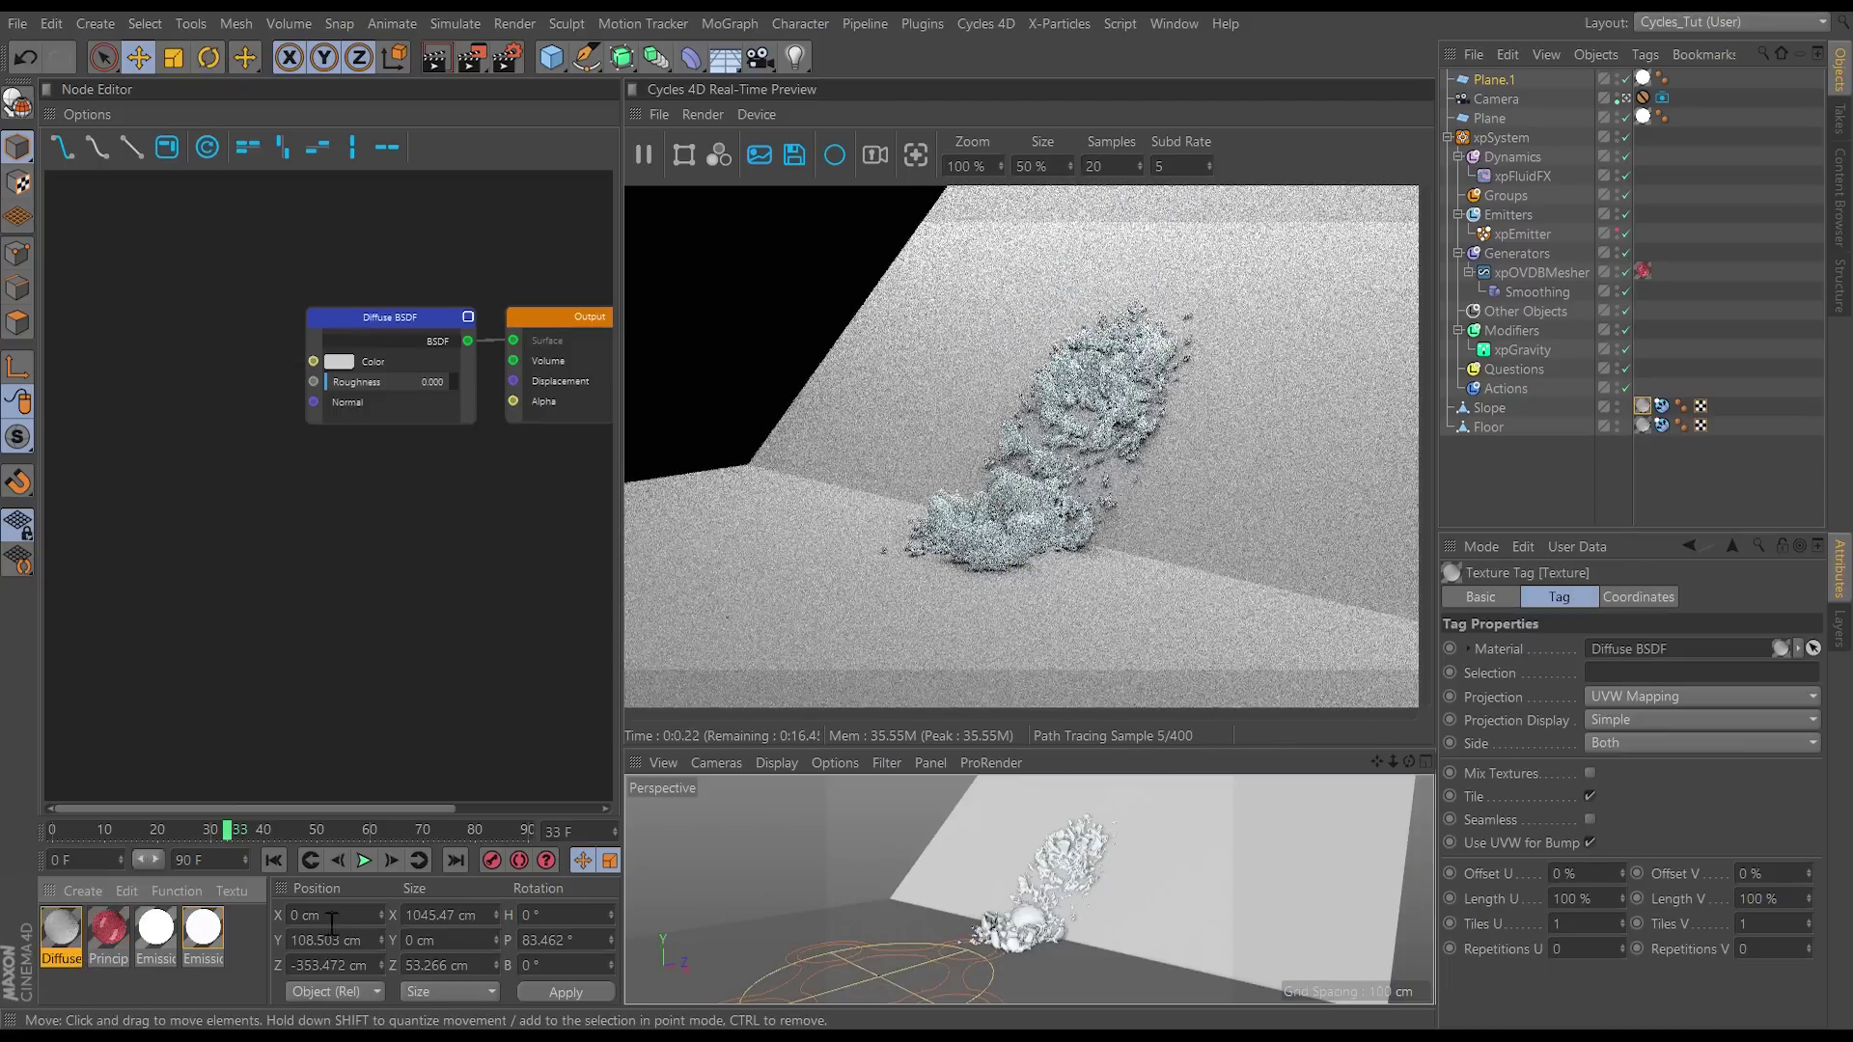
# Step: Darken the Diffuse BSDF material's Color to a near-black grey
pyautogui.click(316, 374)
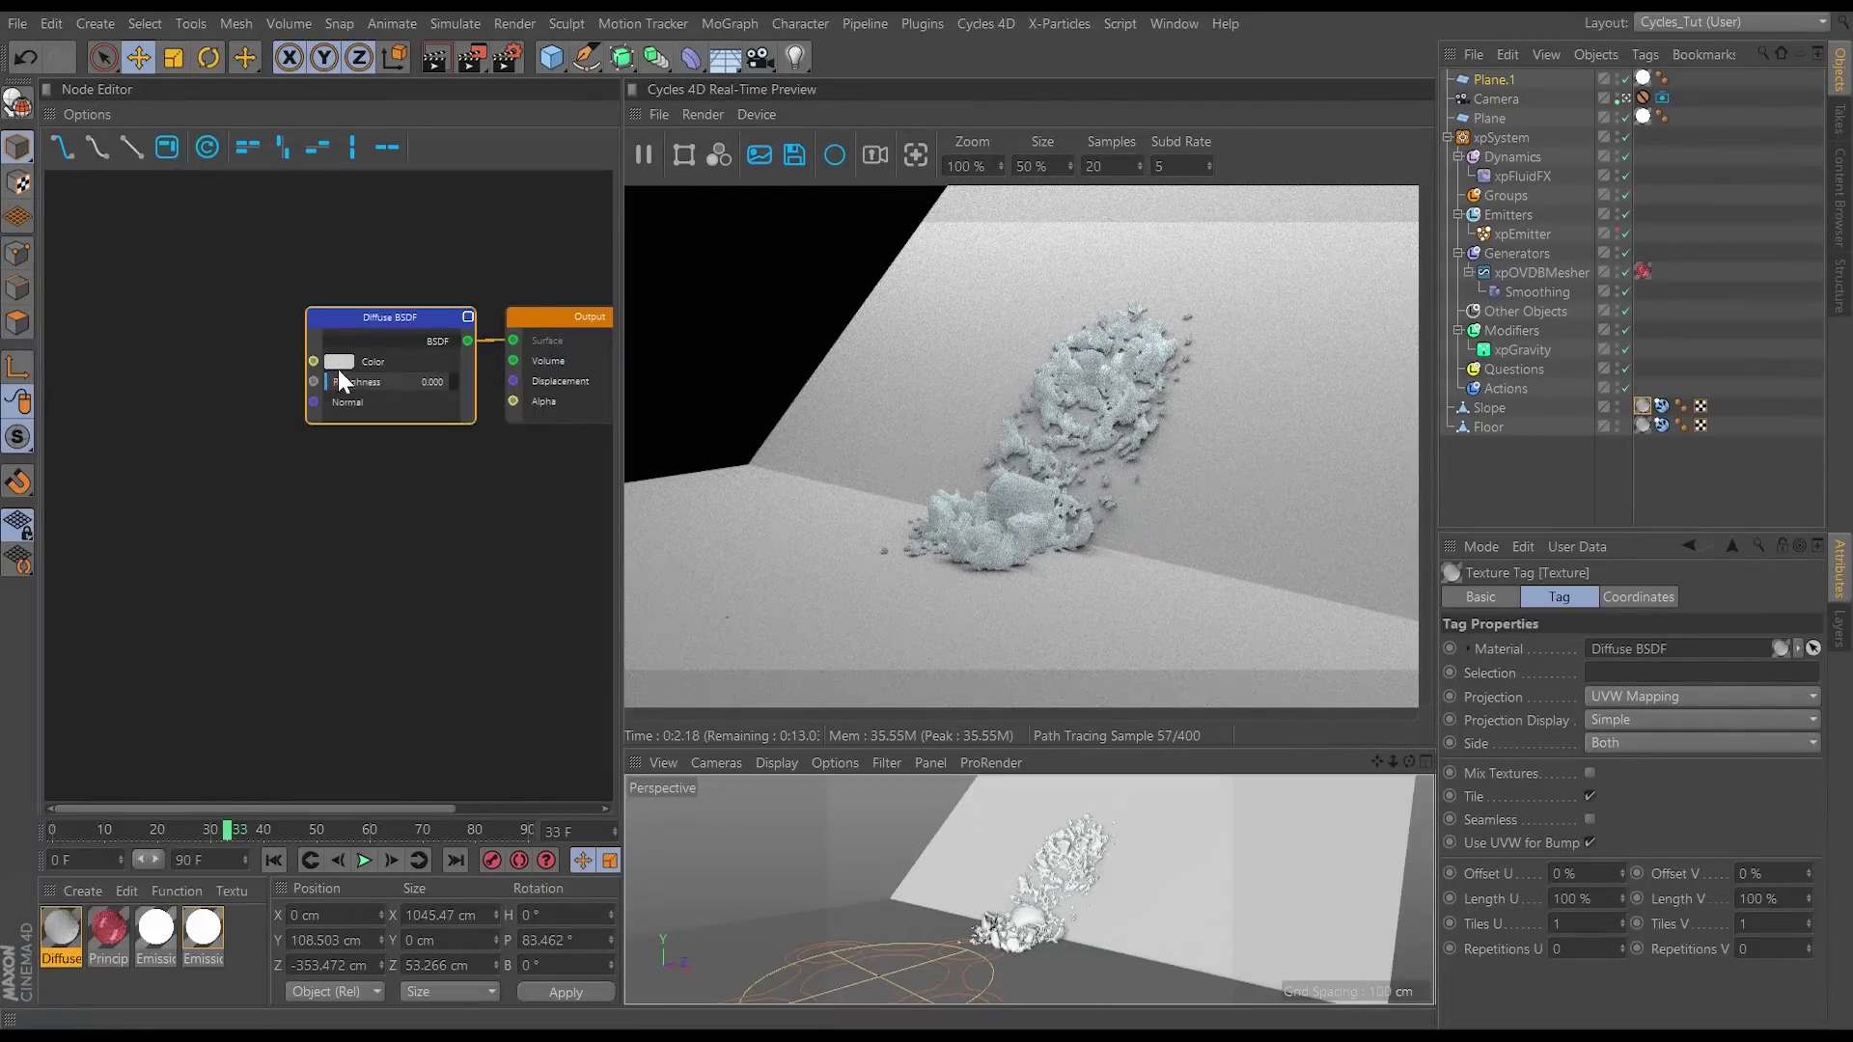
pyautogui.click(339, 362)
pyautogui.click(310, 403)
pyautogui.click(299, 440)
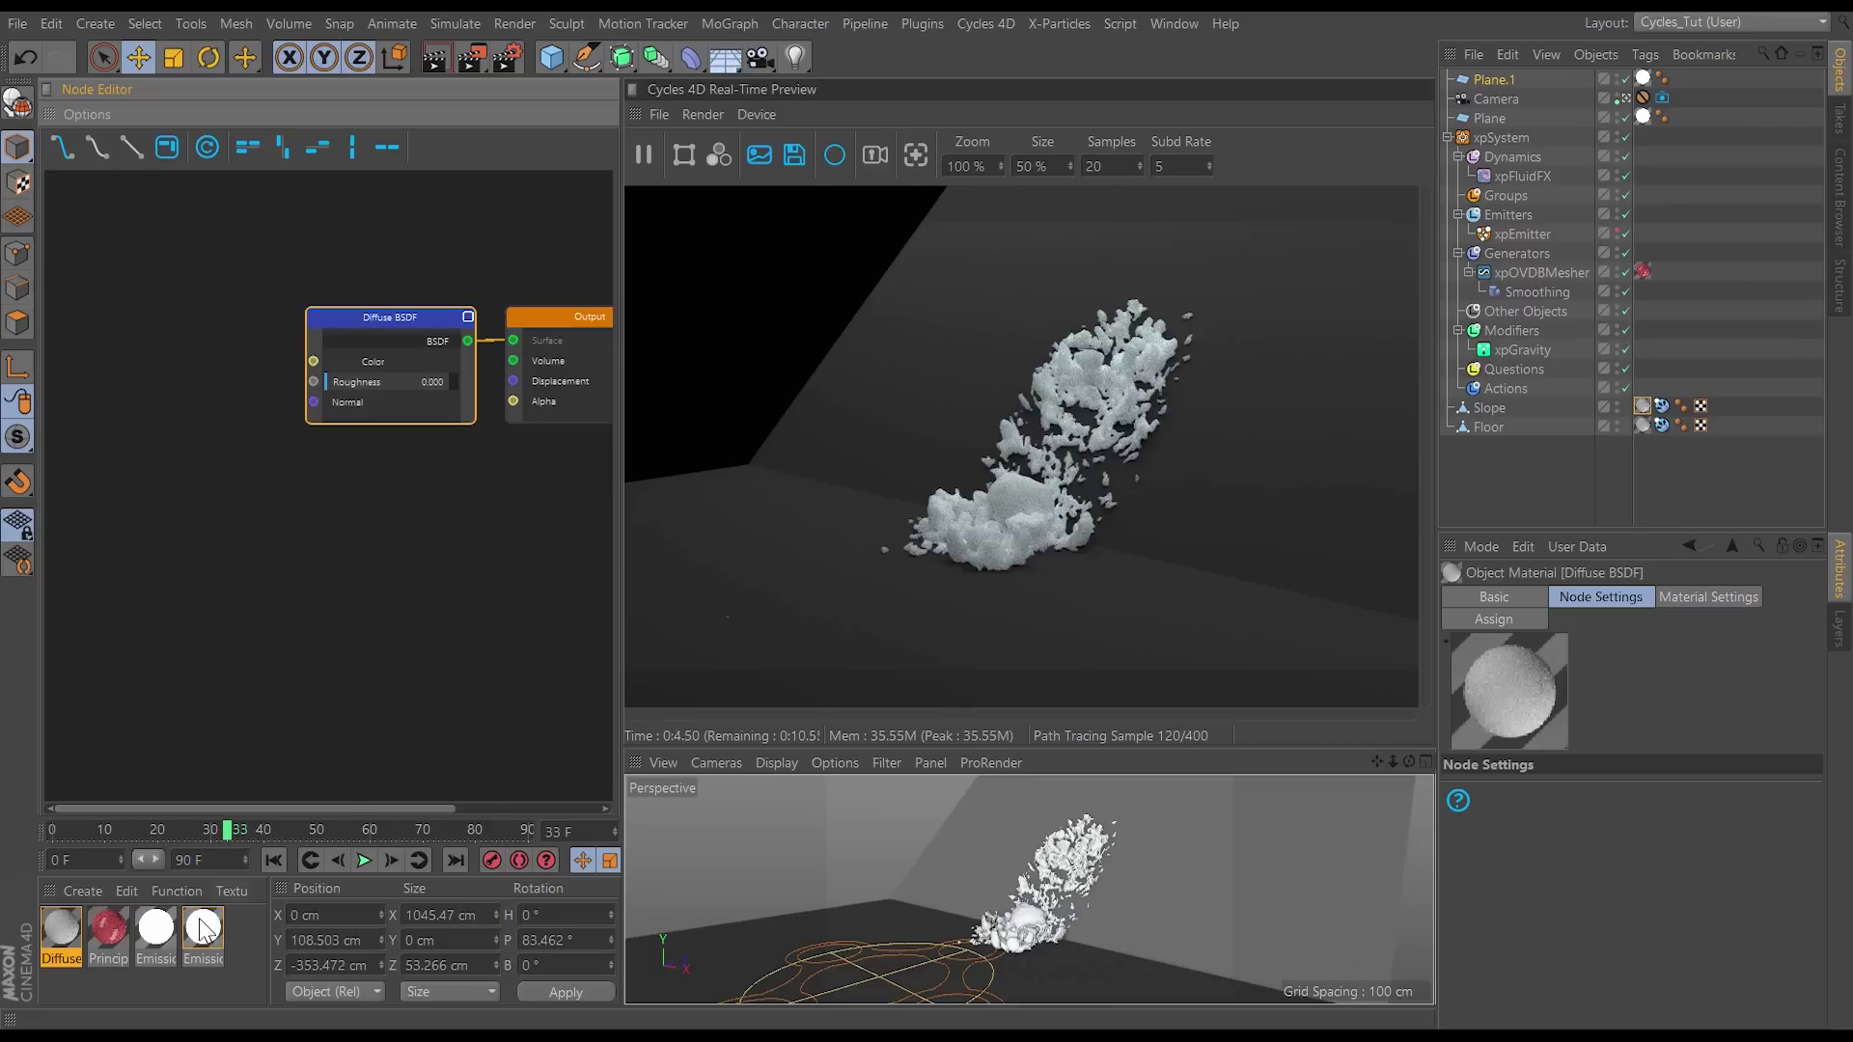
# Step: Set the first Emission material to pure white with Strength about 5.732, and set the second Emission material's Strength to about 2.634
pyautogui.click(1643, 118)
pyautogui.click(150, 934)
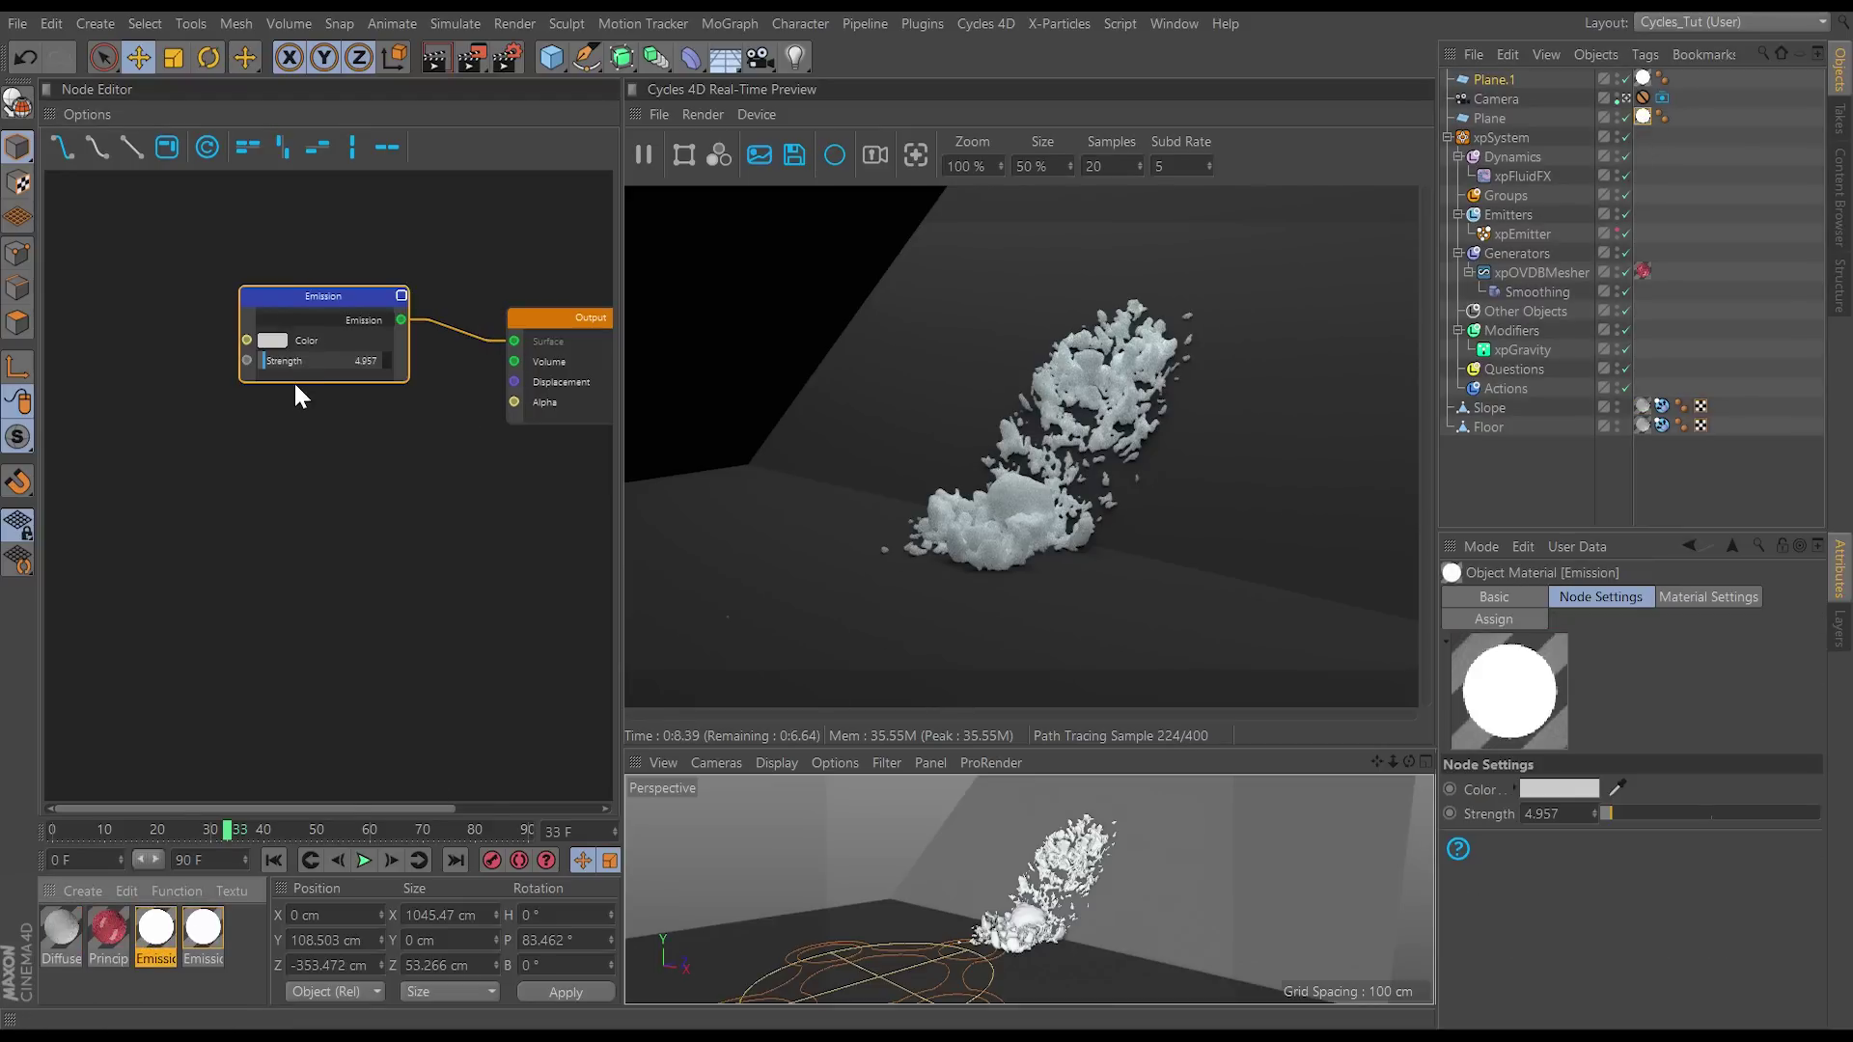
pyautogui.moveTo(273, 358); pyautogui.dragTo(281, 343)
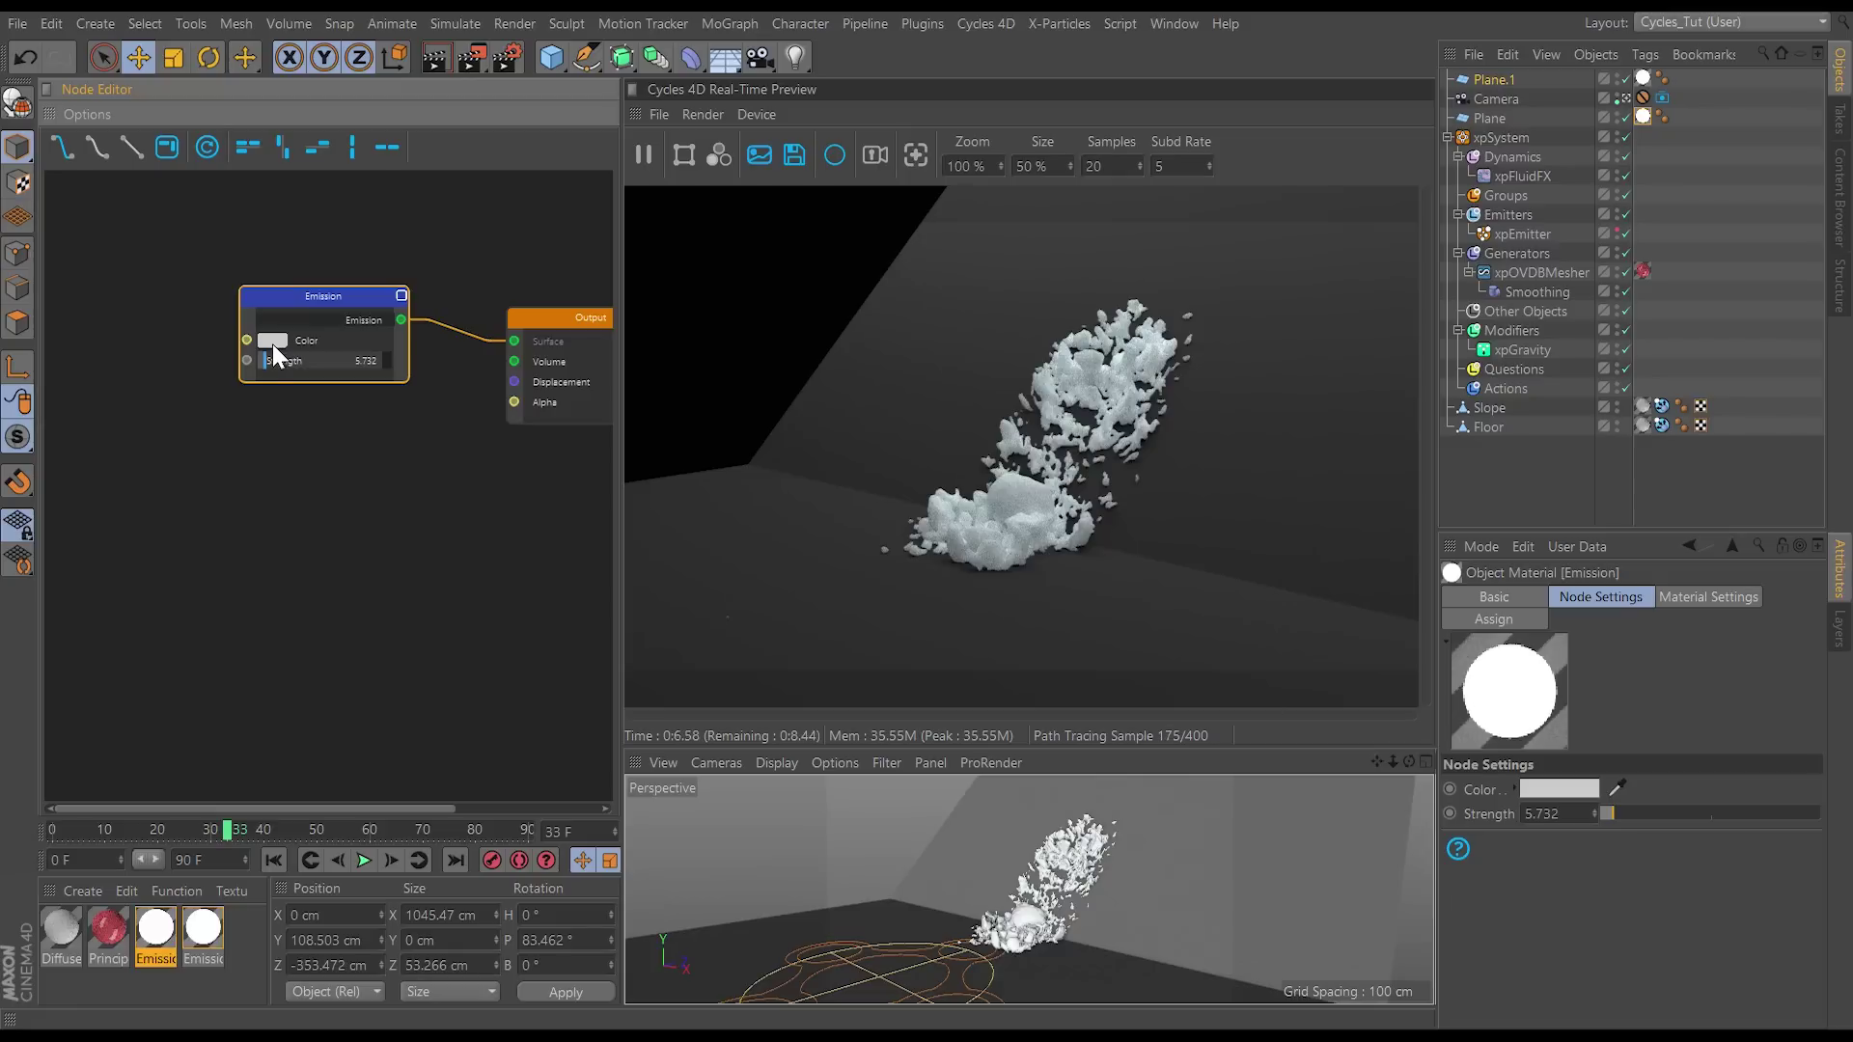
pyautogui.click(274, 342)
pyautogui.moveTo(398, 381); pyautogui.dragTo(469, 378)
pyautogui.click(247, 418)
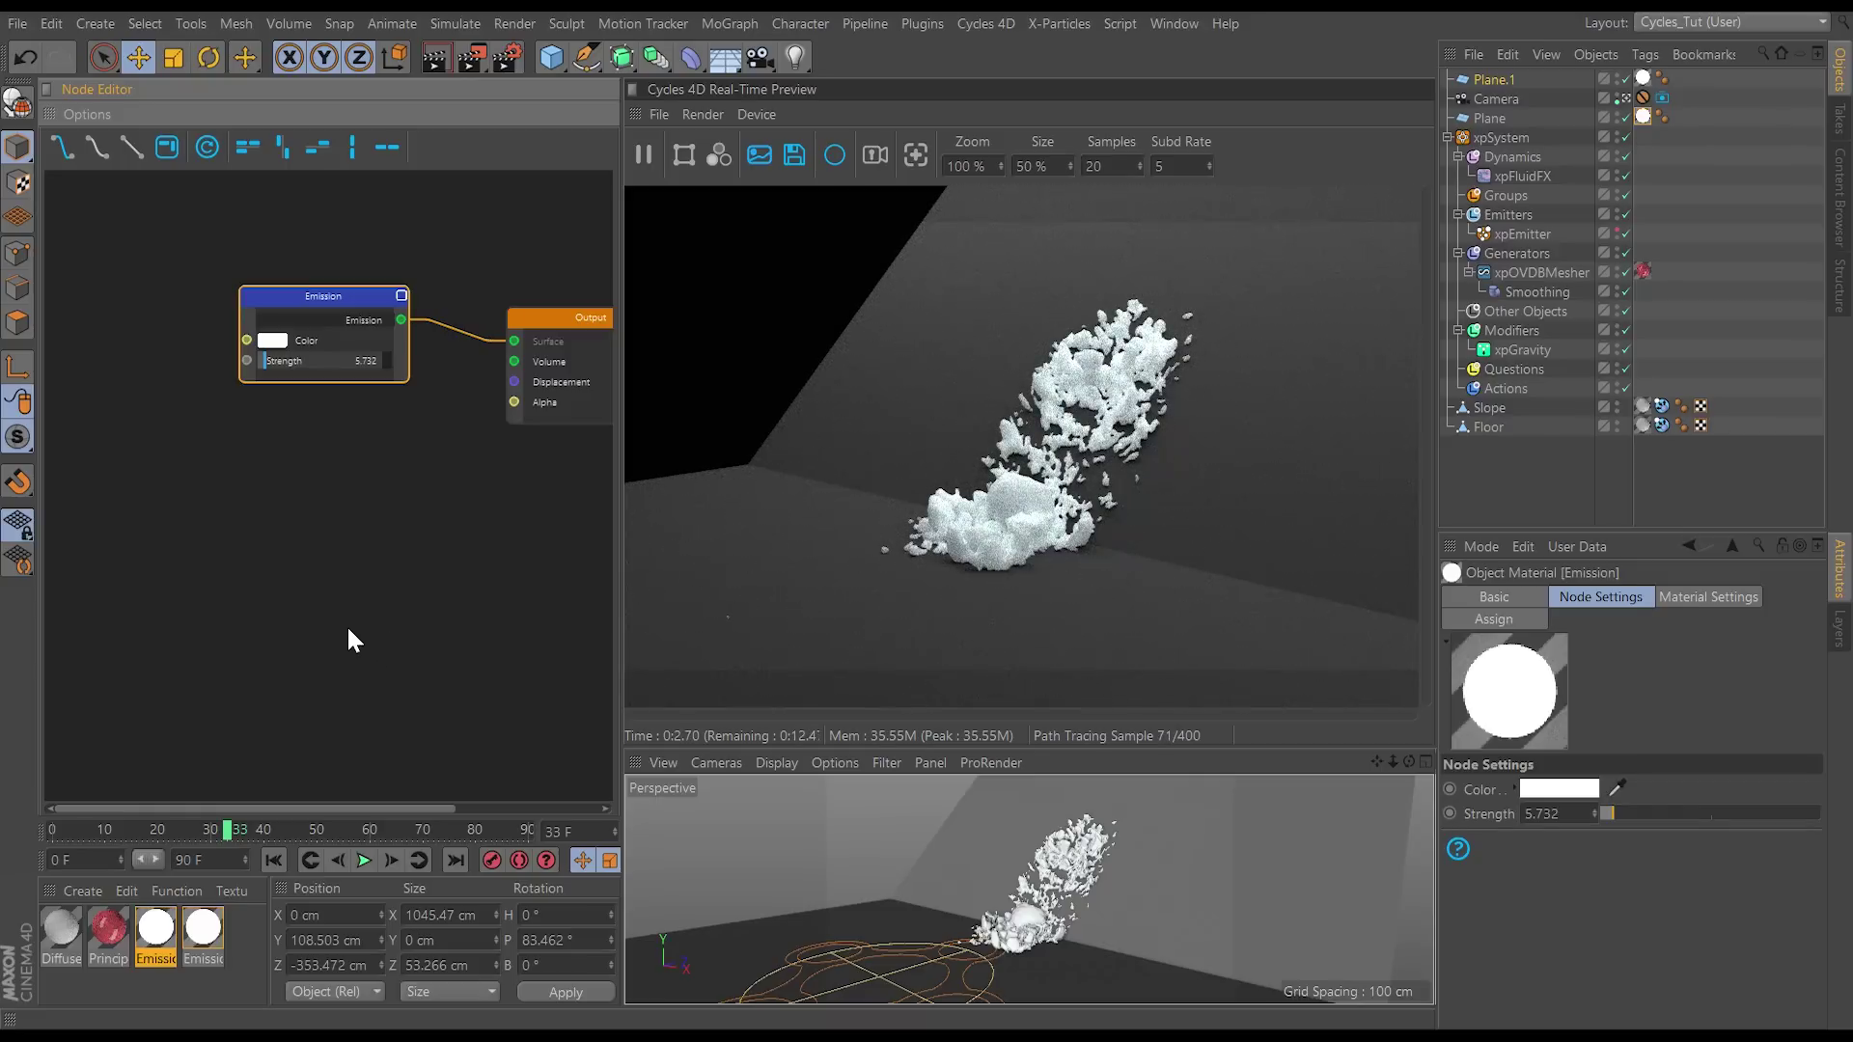
pyautogui.click(209, 930)
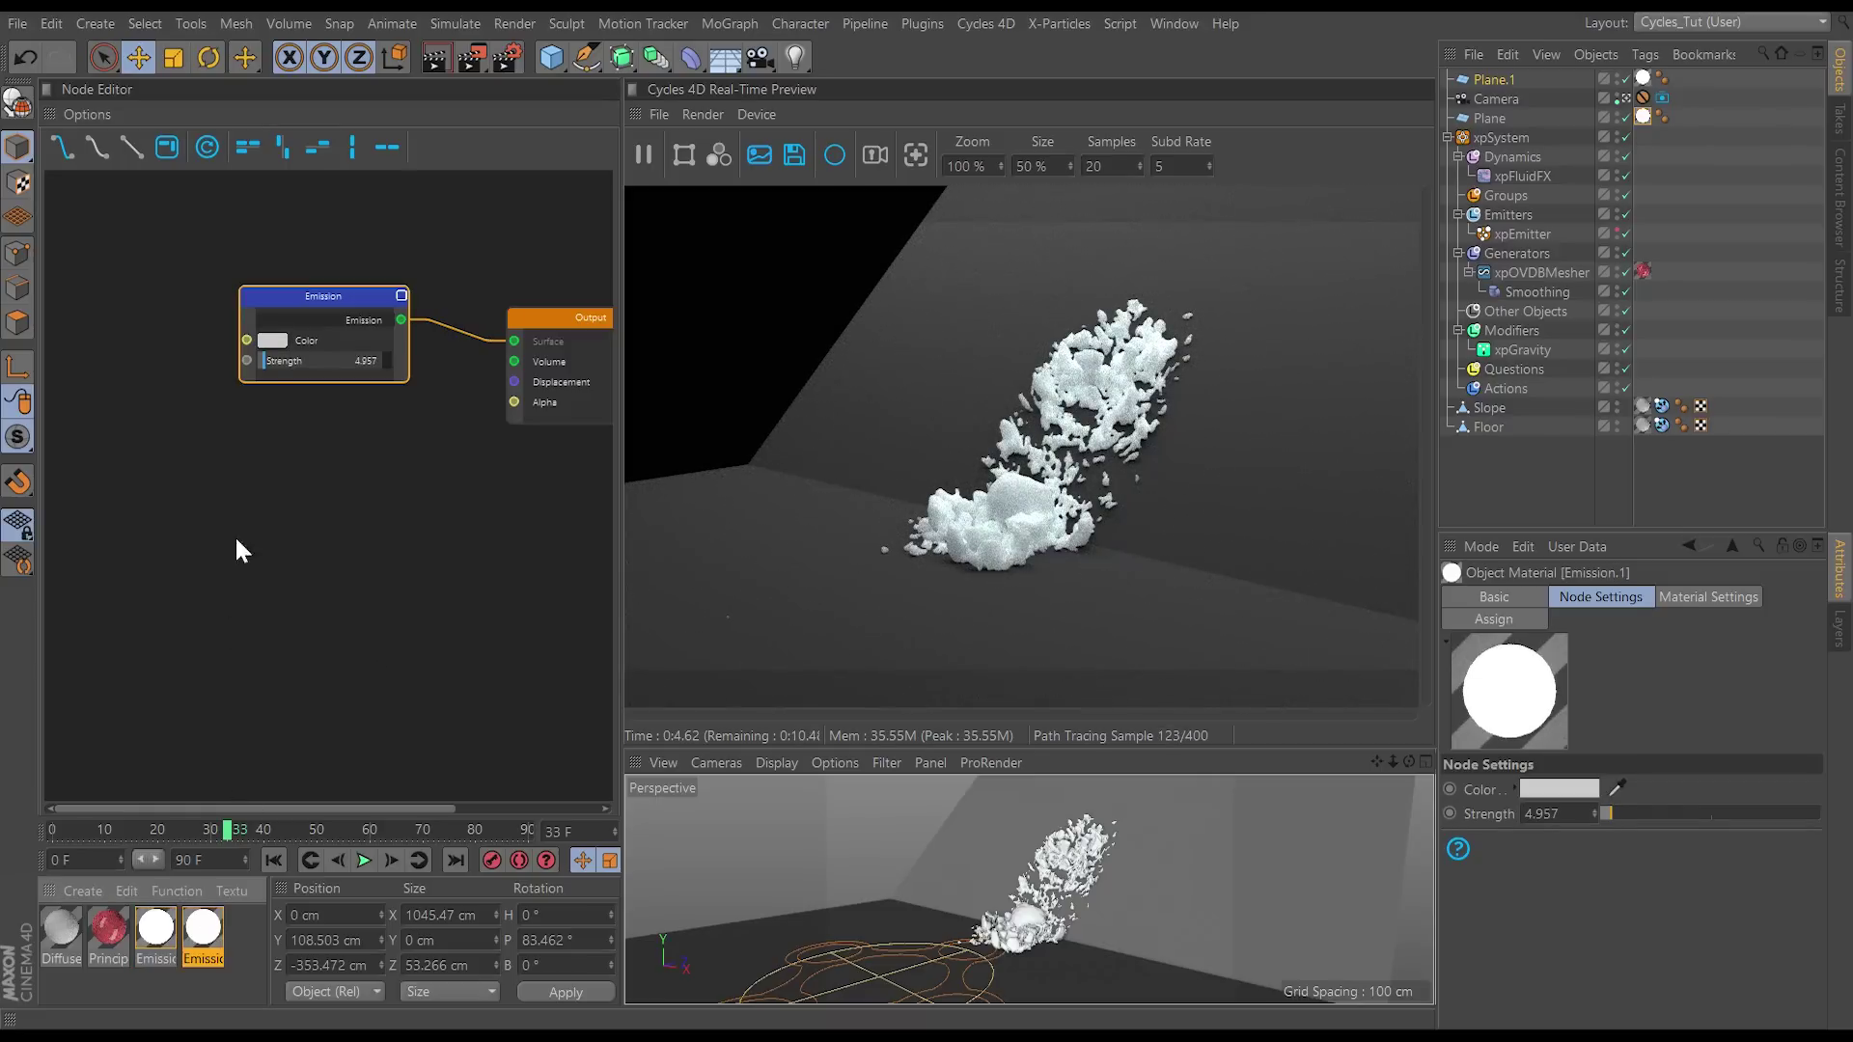
pyautogui.moveTo(265, 361); pyautogui.dragTo(261, 363)
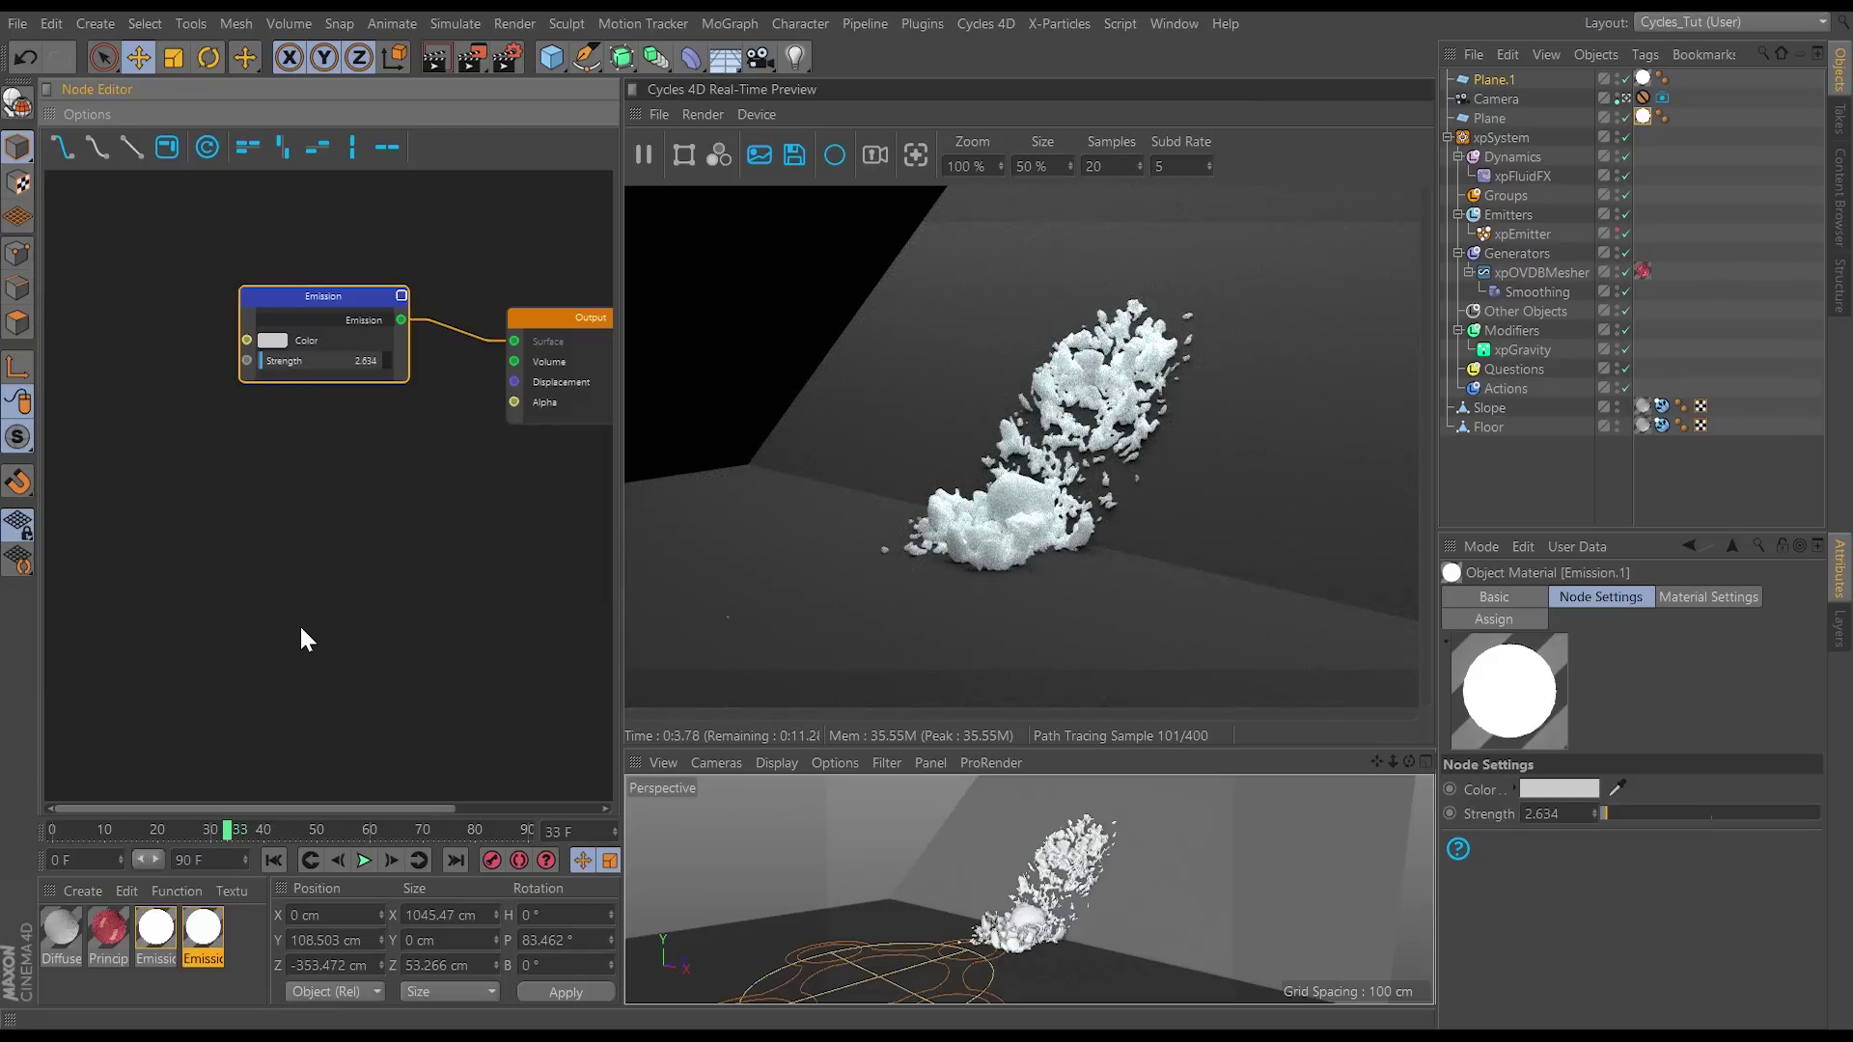
# Step: Try different Subsurface amounts on the Principled BSDF material, from about 0.065 up to 0.38, ending at about 0.096
pyautogui.click(108, 929)
pyautogui.moveTo(217, 243); pyautogui.dragTo(233, 234)
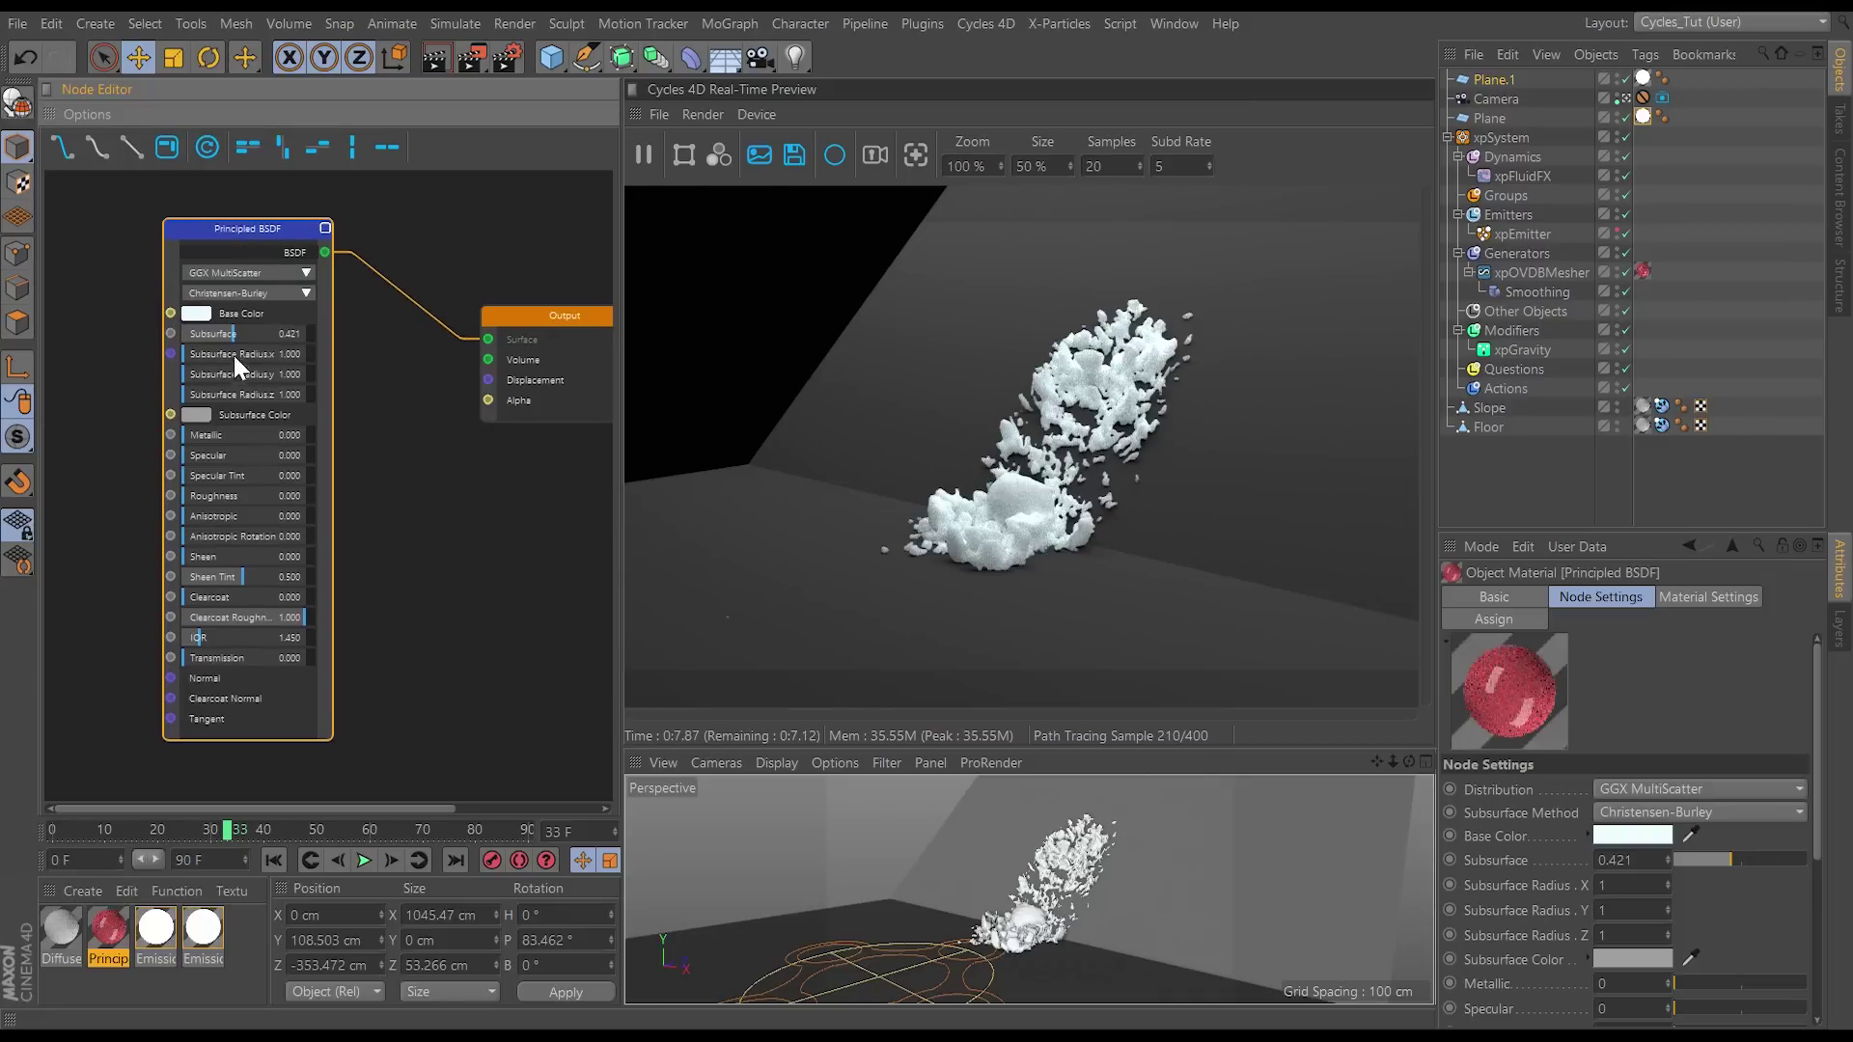
pyautogui.moveTo(223, 333); pyautogui.dragTo(197, 334)
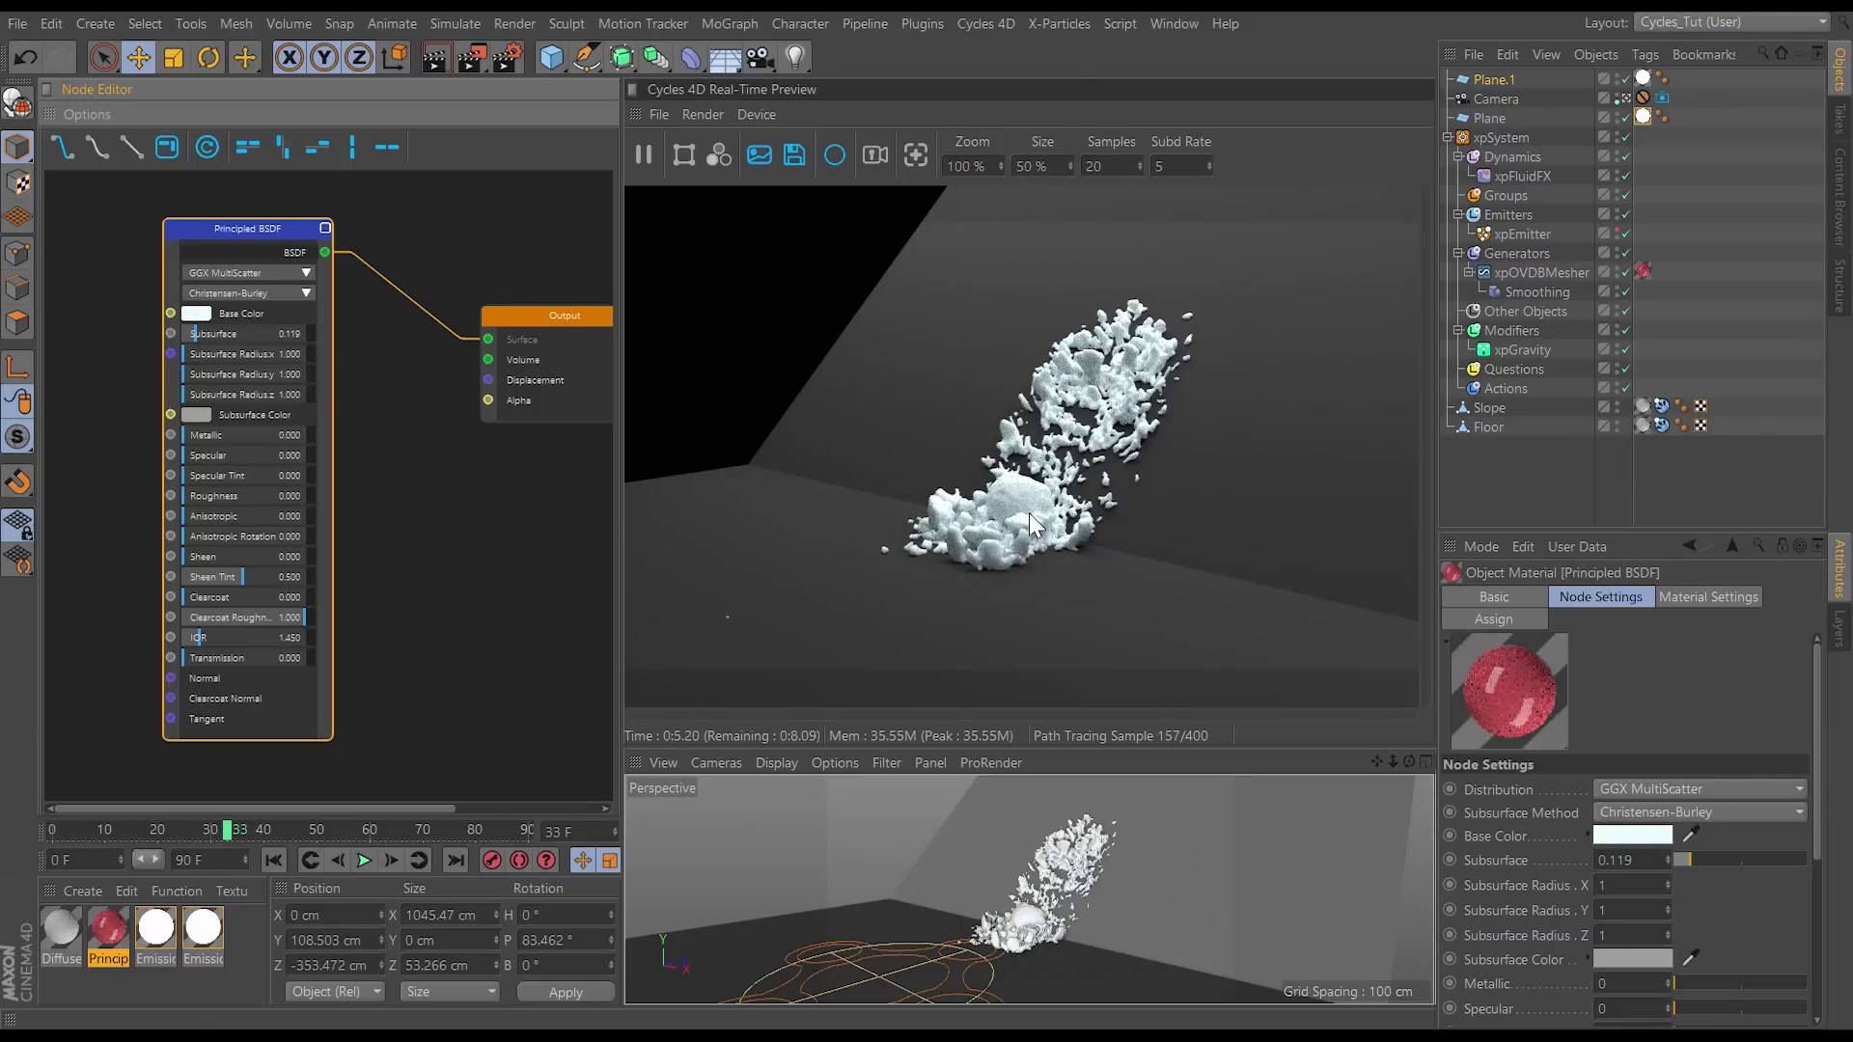
pyautogui.moveTo(195, 332); pyautogui.dragTo(189, 334)
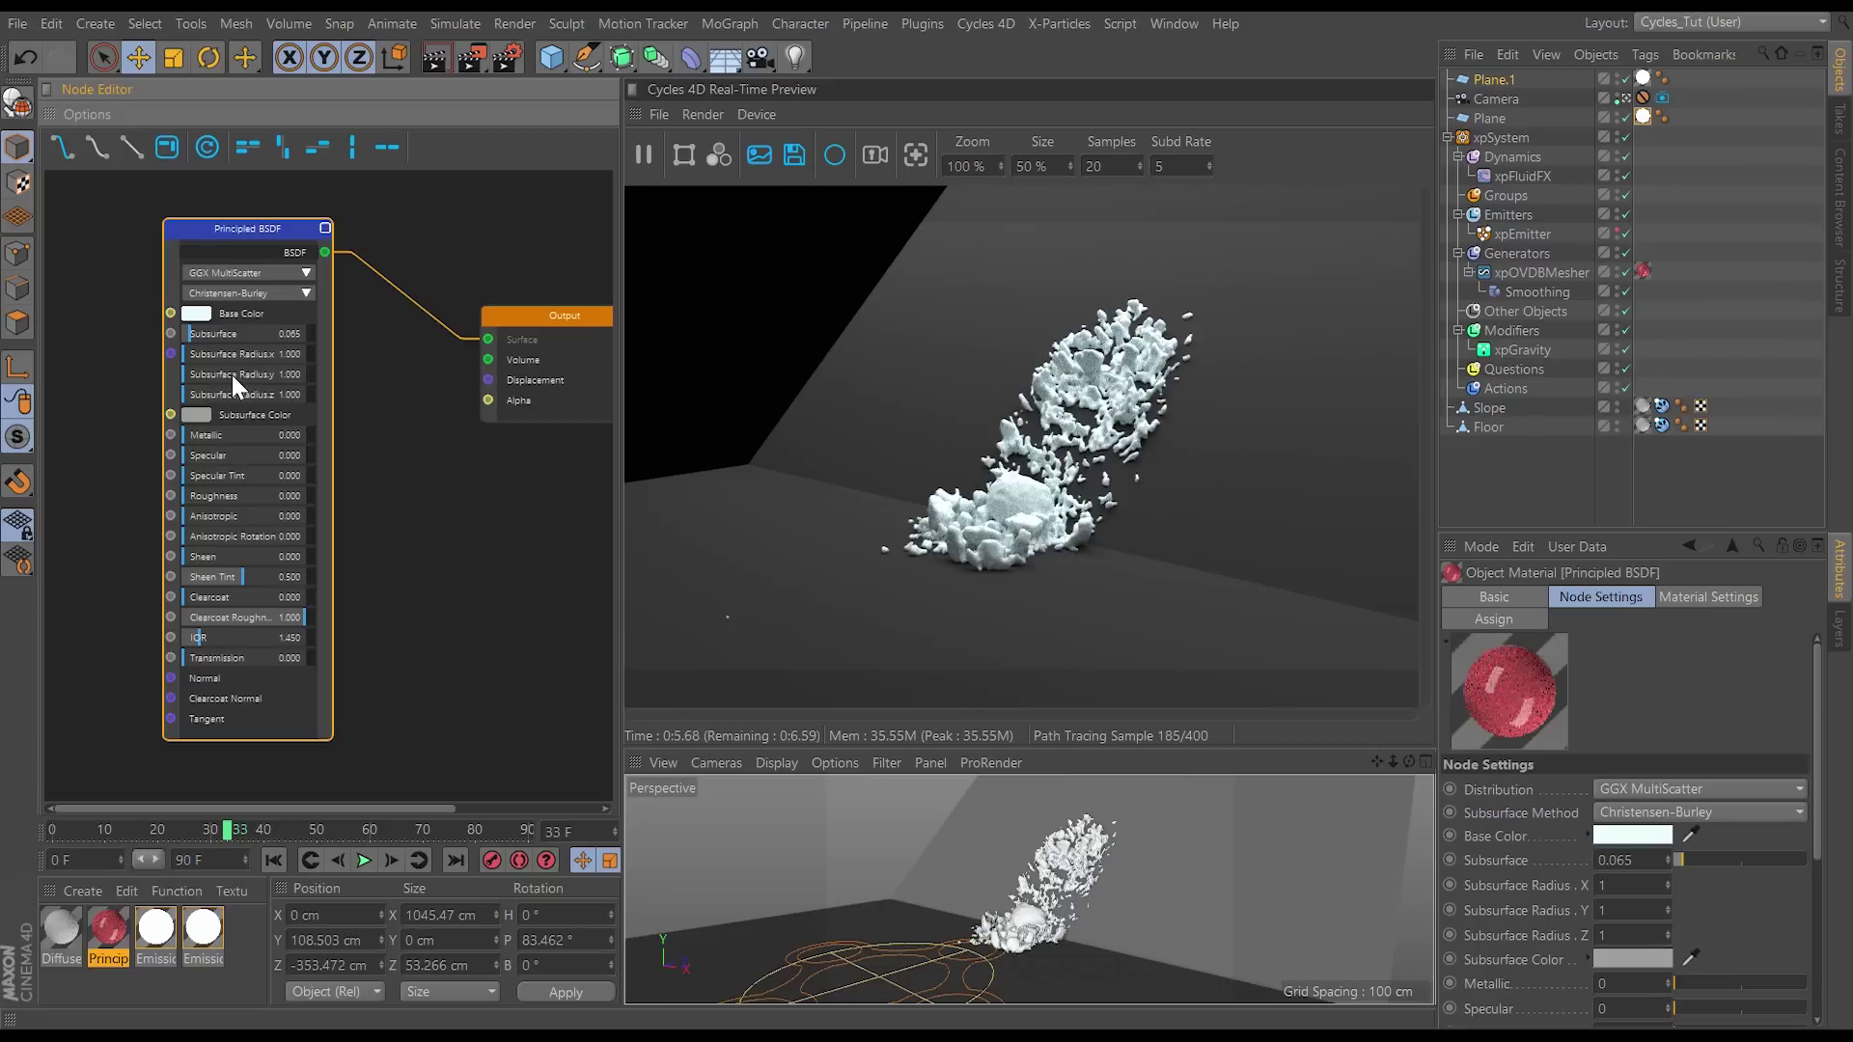
pyautogui.moveTo(201, 333); pyautogui.dragTo(228, 334)
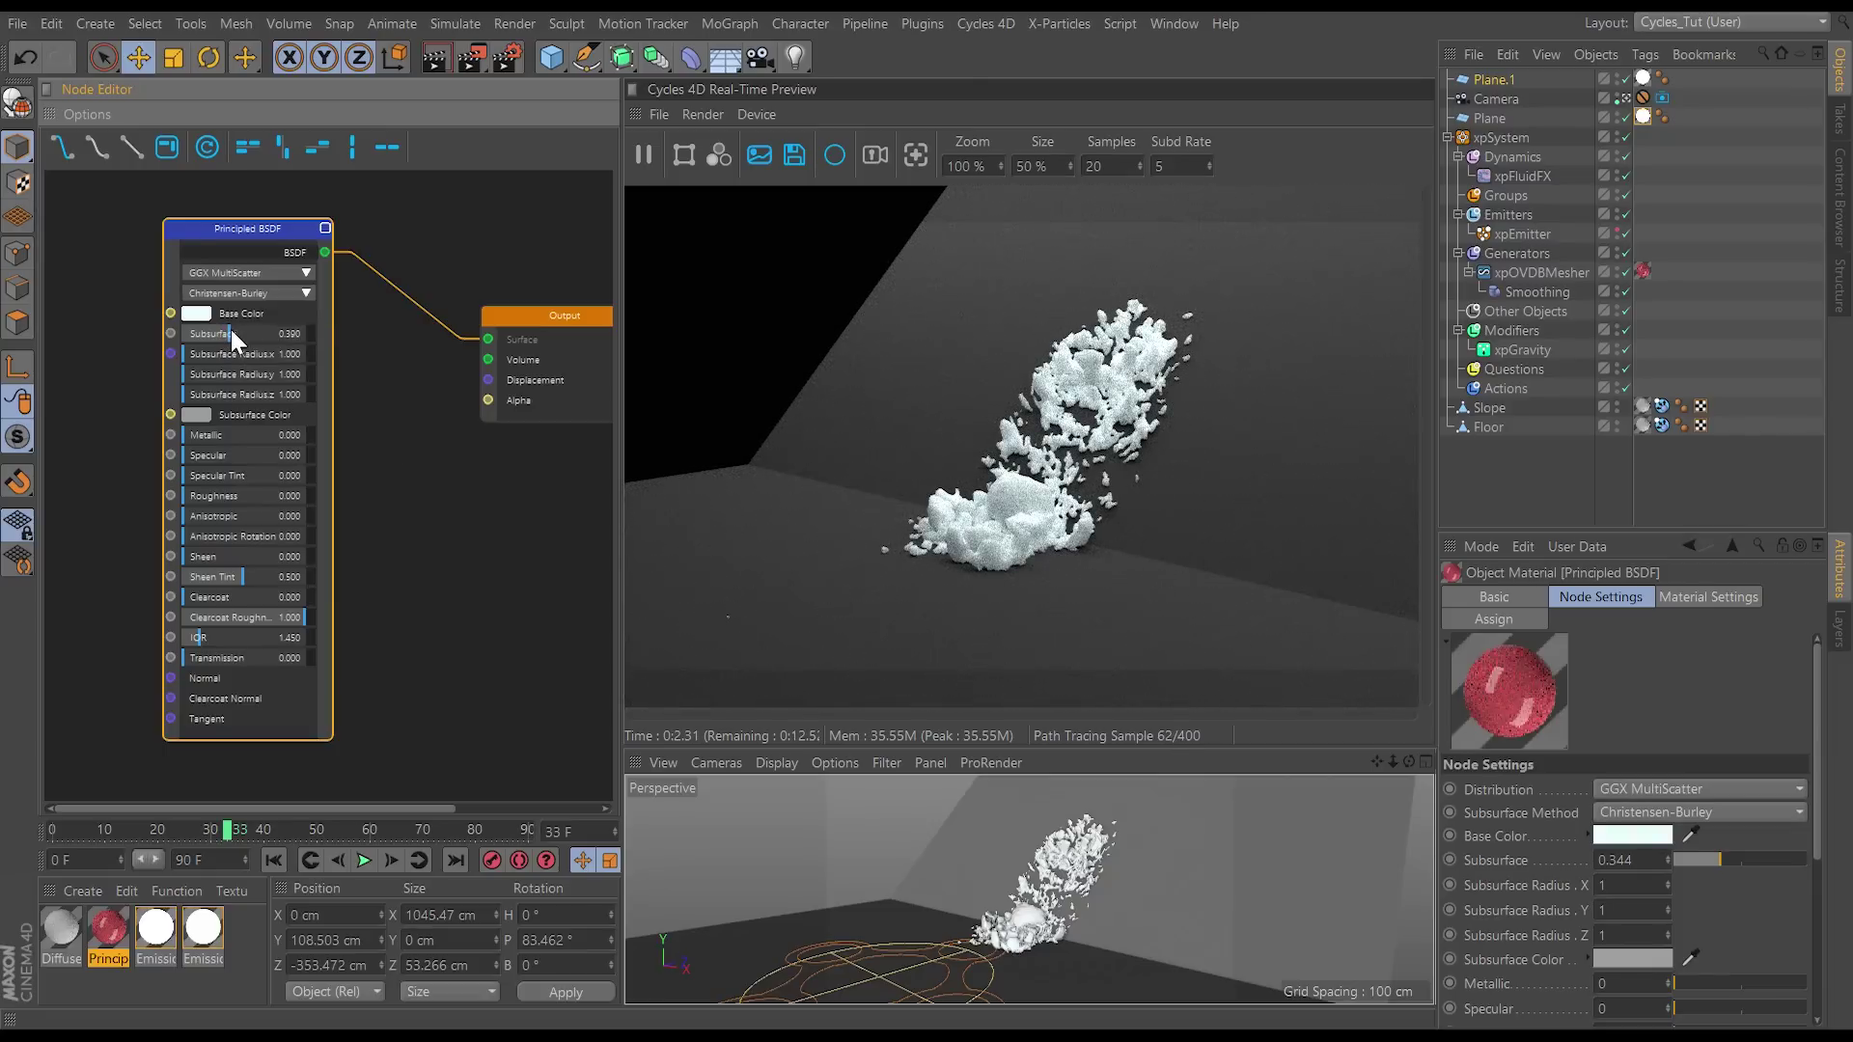
pyautogui.moveTo(229, 328); pyautogui.dragTo(232, 330)
pyautogui.moveTo(211, 338); pyautogui.dragTo(195, 337)
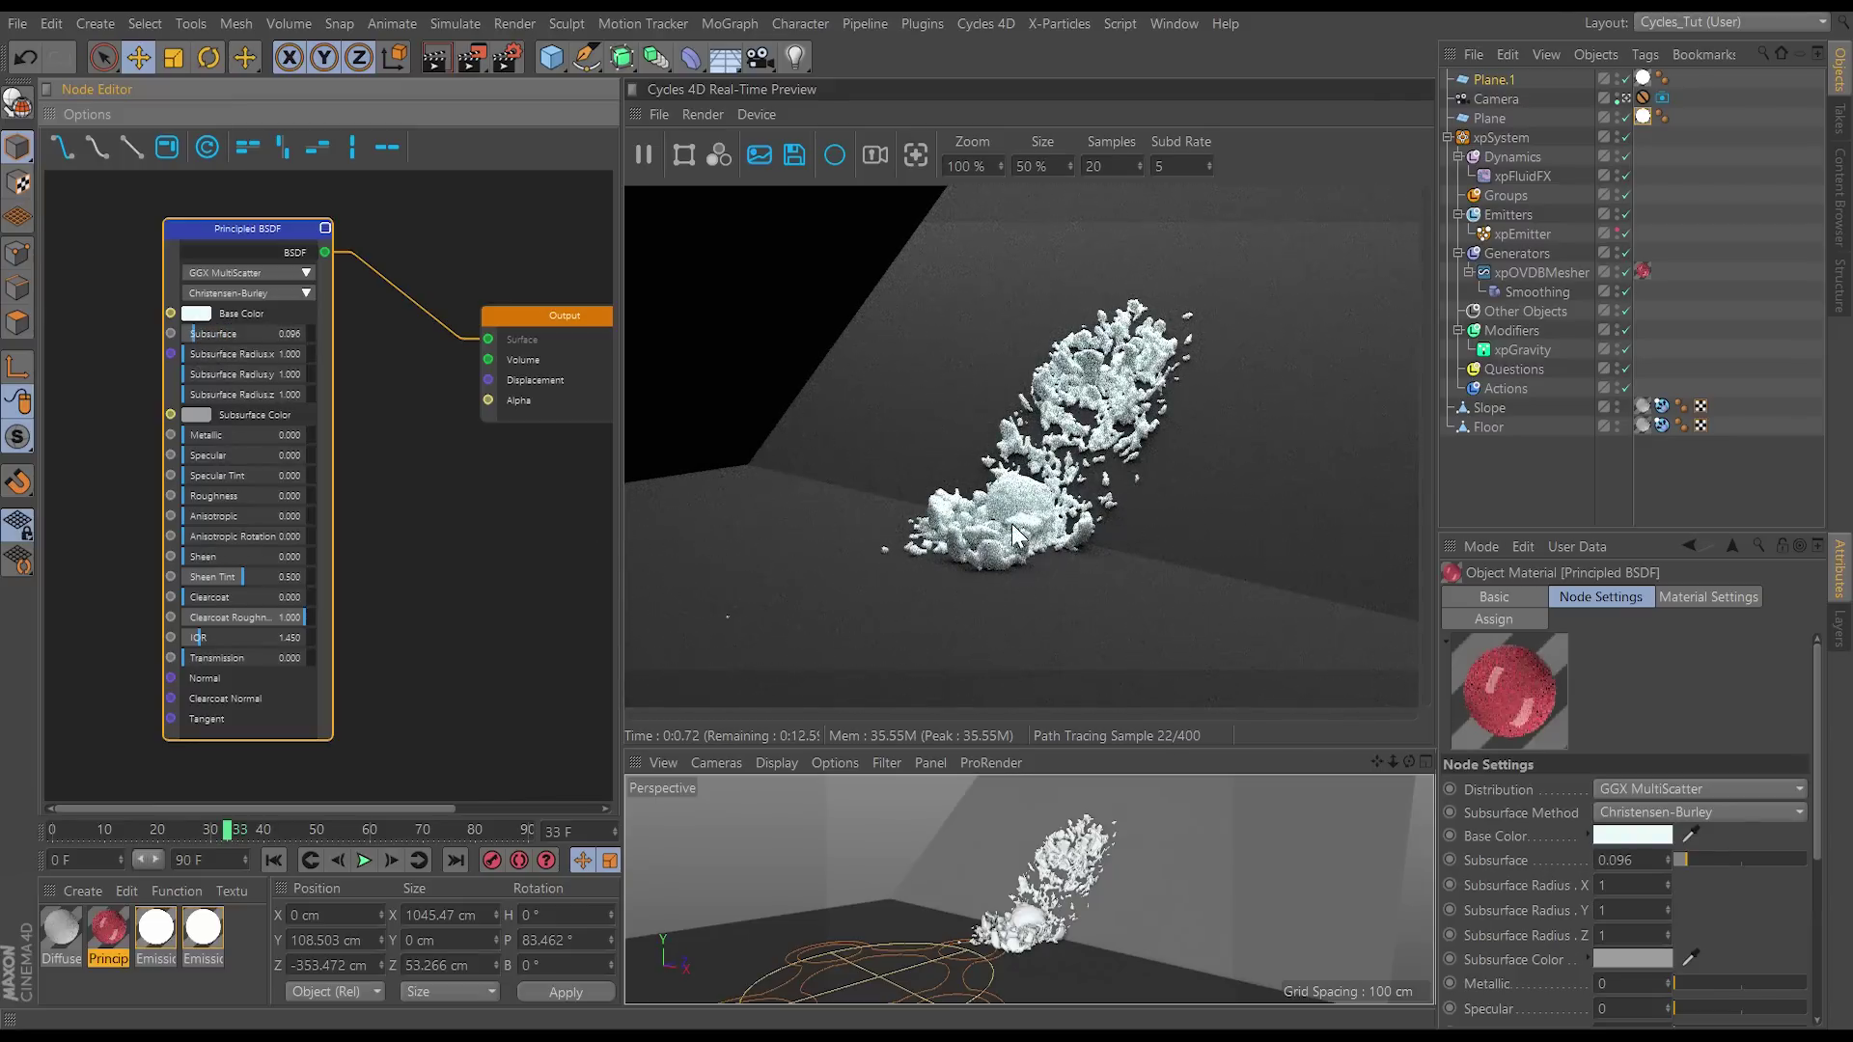
# Step: Try Specular 0.522, Subsurface 0.747 and Roughness 0.188 on the Principled BSDF, then reset Specular and Roughness to 0 and Subsurface to about 0.282
pyautogui.moveTo(198, 454); pyautogui.dragTo(206, 454)
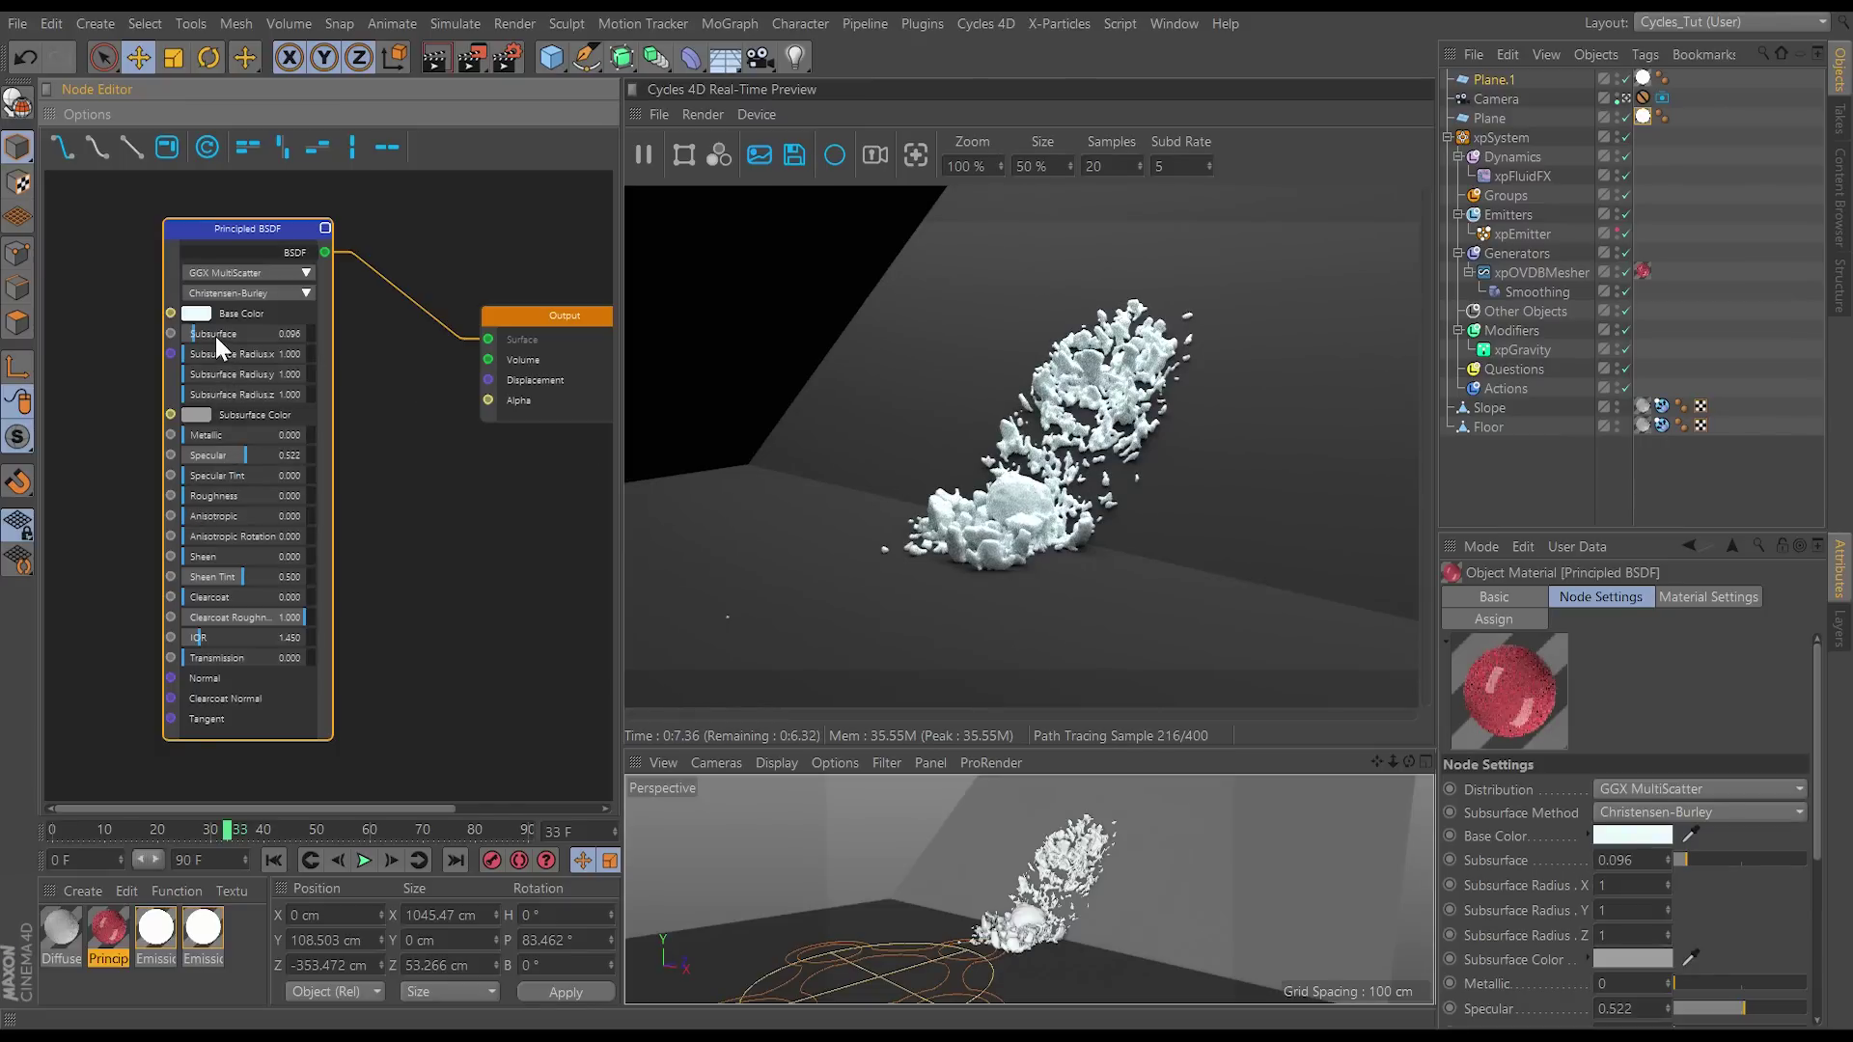
pyautogui.moveTo(272, 339); pyautogui.dragTo(275, 338)
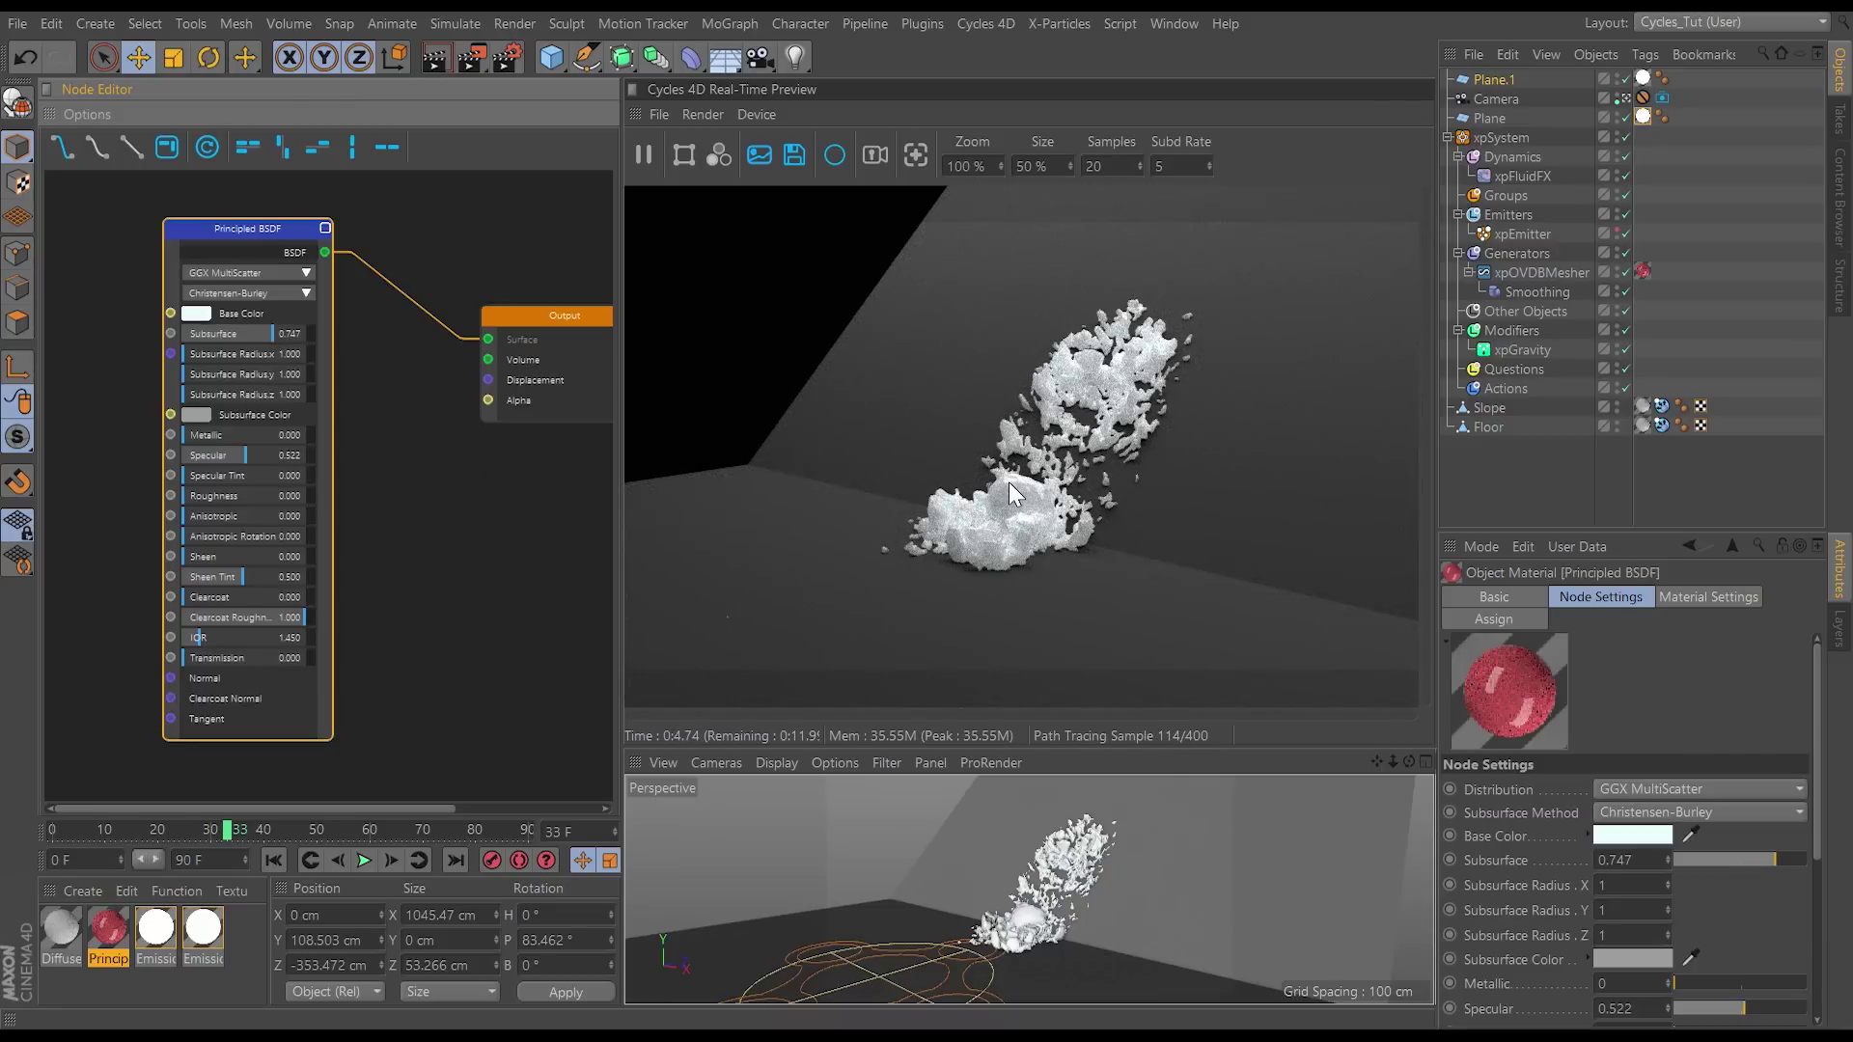
pyautogui.click(204, 495)
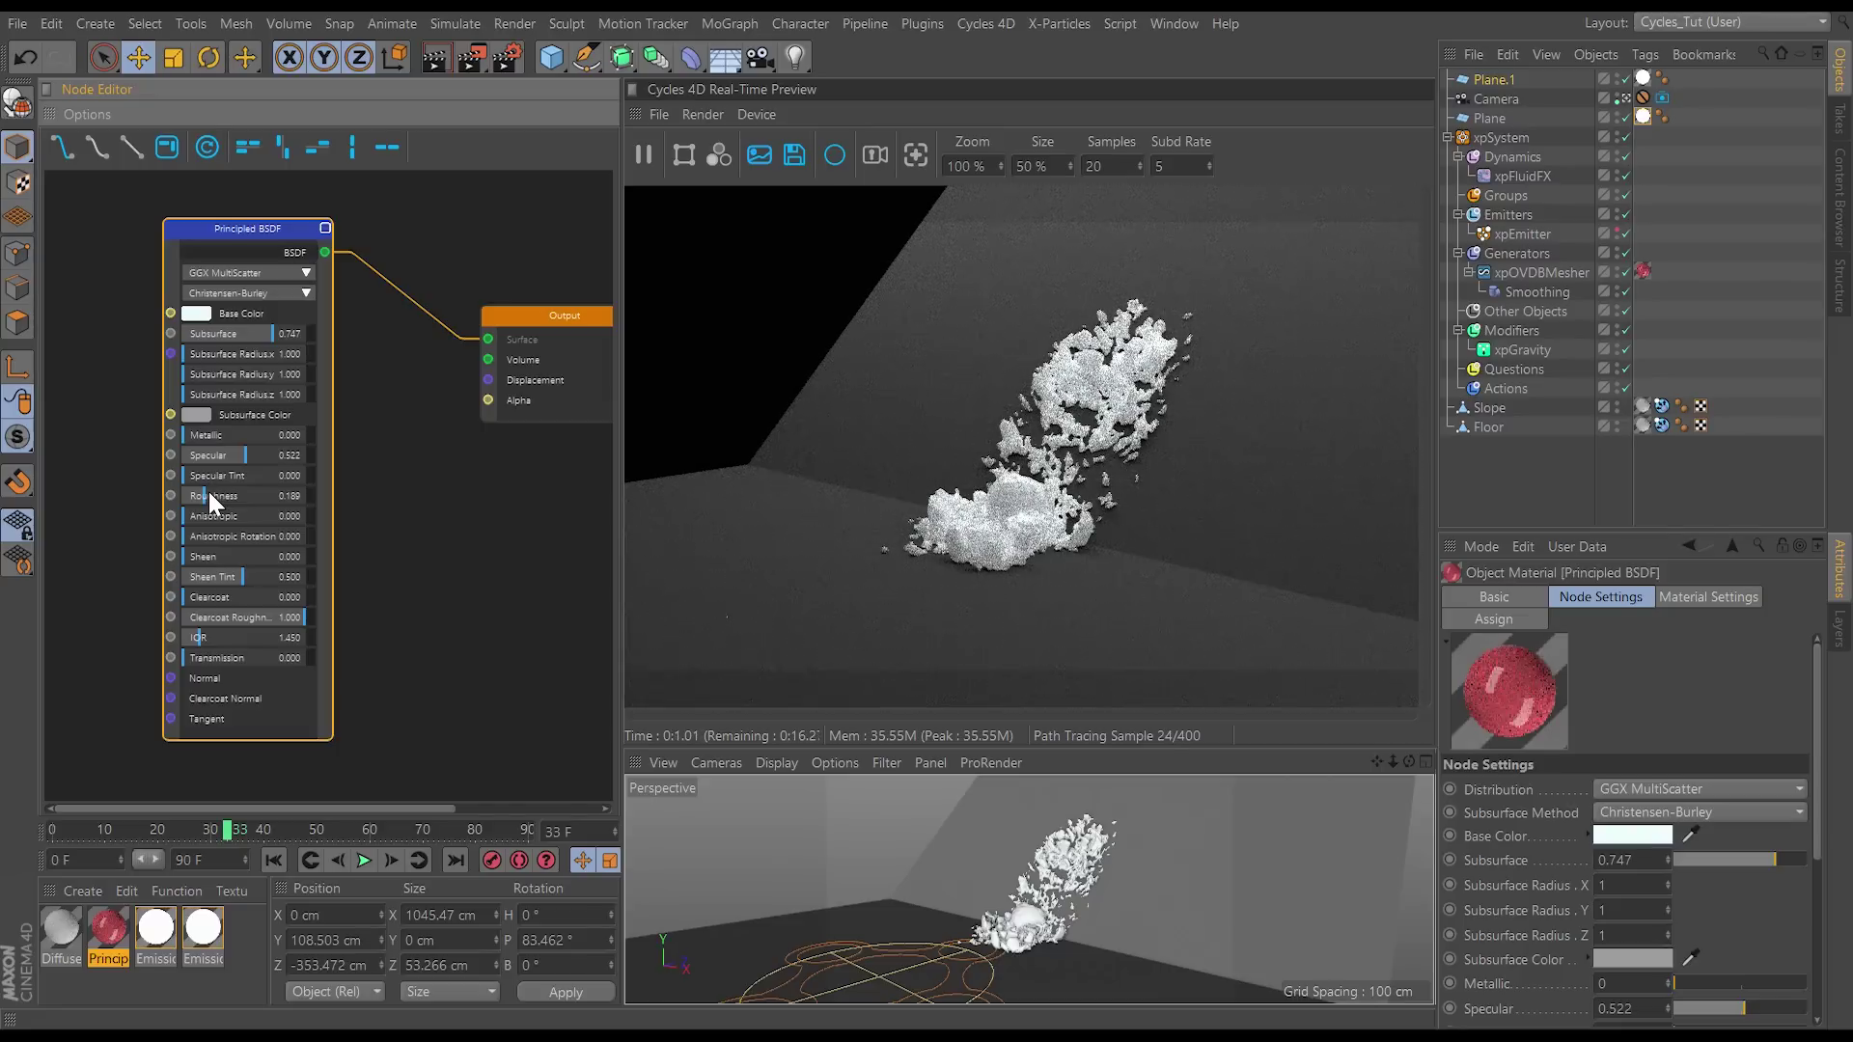
pyautogui.moveTo(208, 494); pyautogui.dragTo(159, 494)
pyautogui.moveTo(242, 334); pyautogui.dragTo(218, 338)
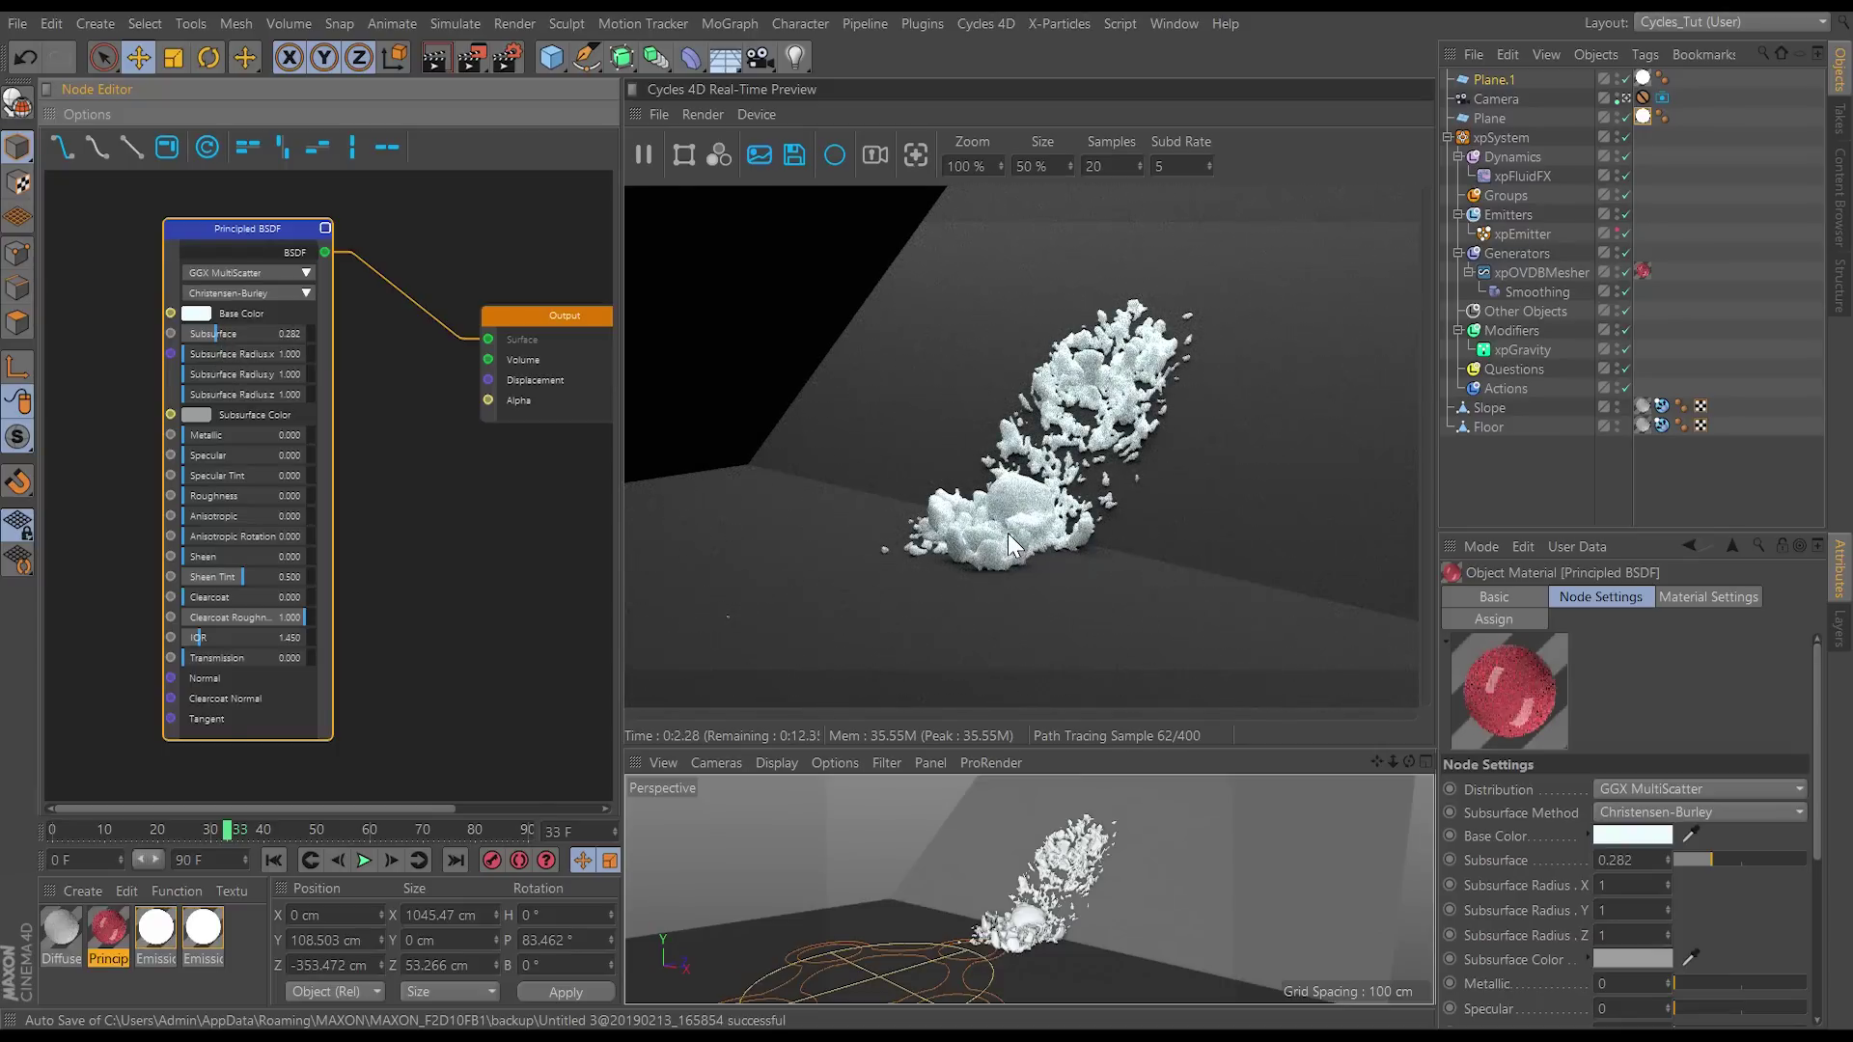
# Step: Leave the camera view for a close-up of the fluid mesh and set the Principled BSDF's Subsurface to about 0.22
pyautogui.click(1625, 97)
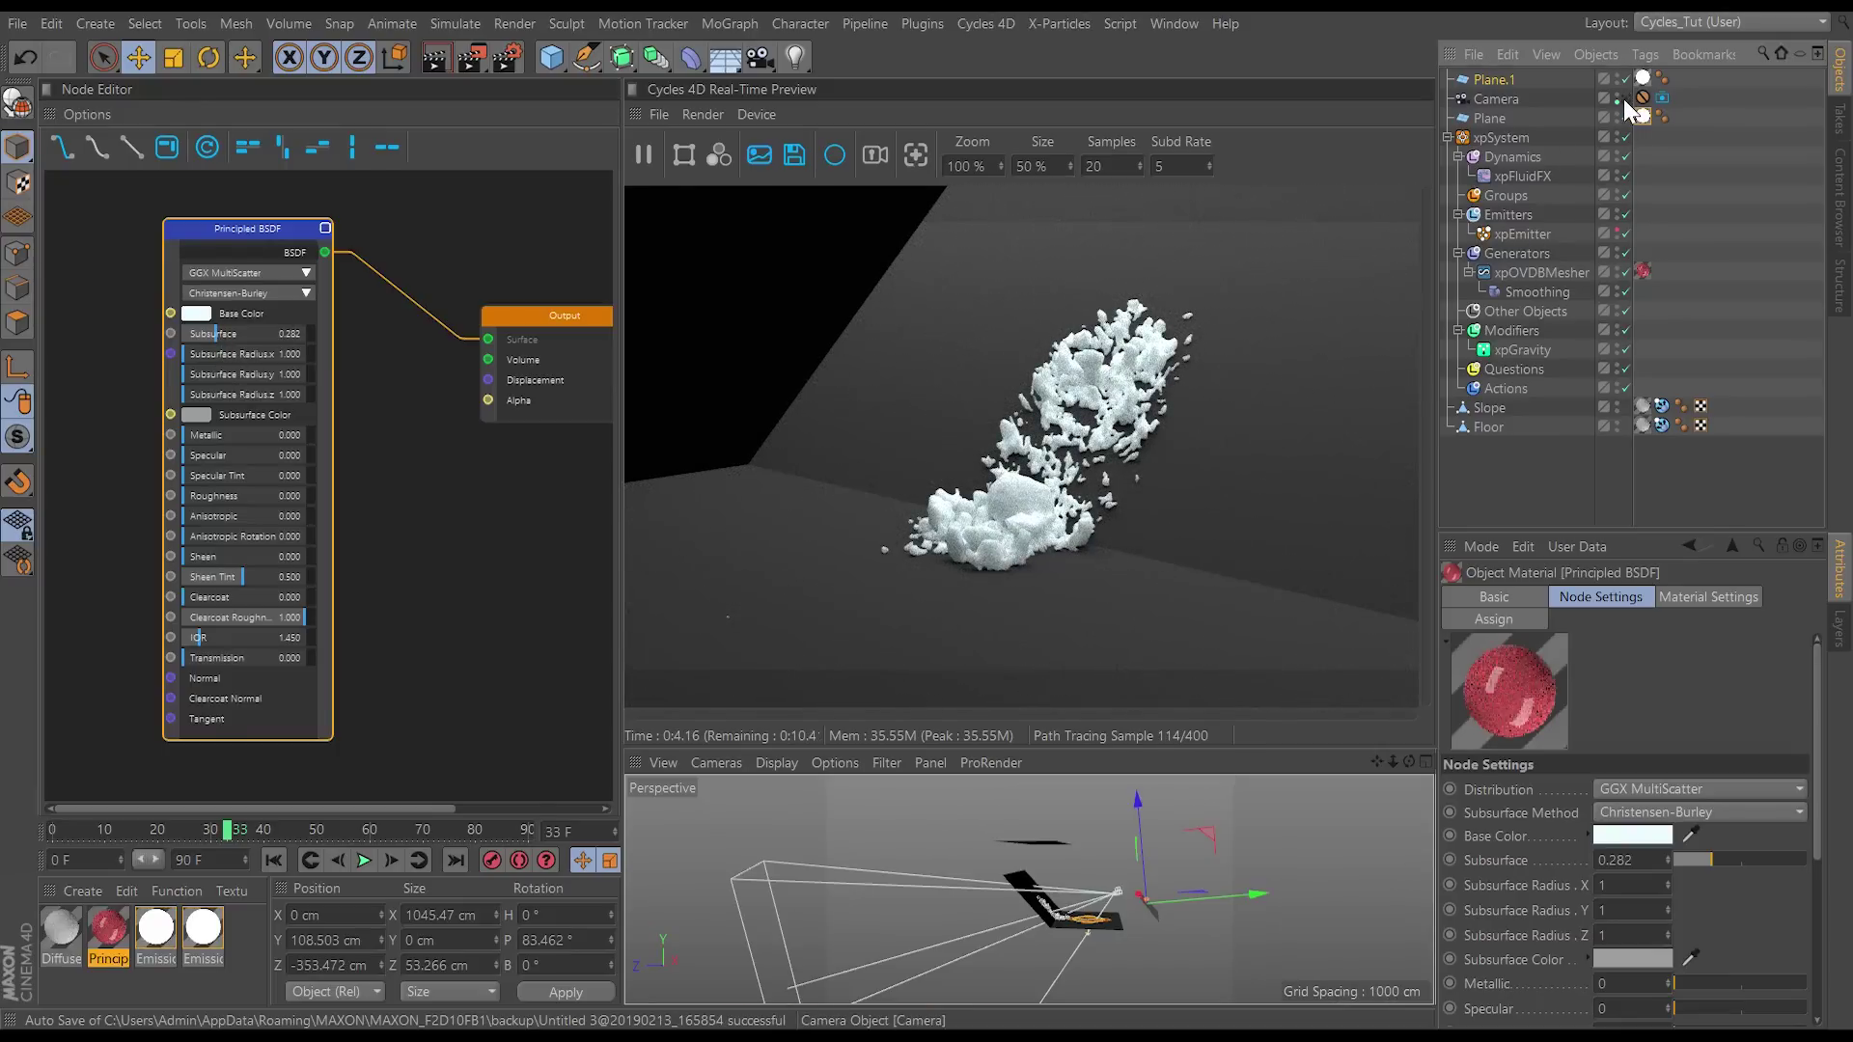
pyautogui.keyDown('alt'); pyautogui.moveTo(1058, 919); pyautogui.dragTo(1004, 917); pyautogui.keyUp('alt')
pyautogui.scroll(10, 1144, 880)
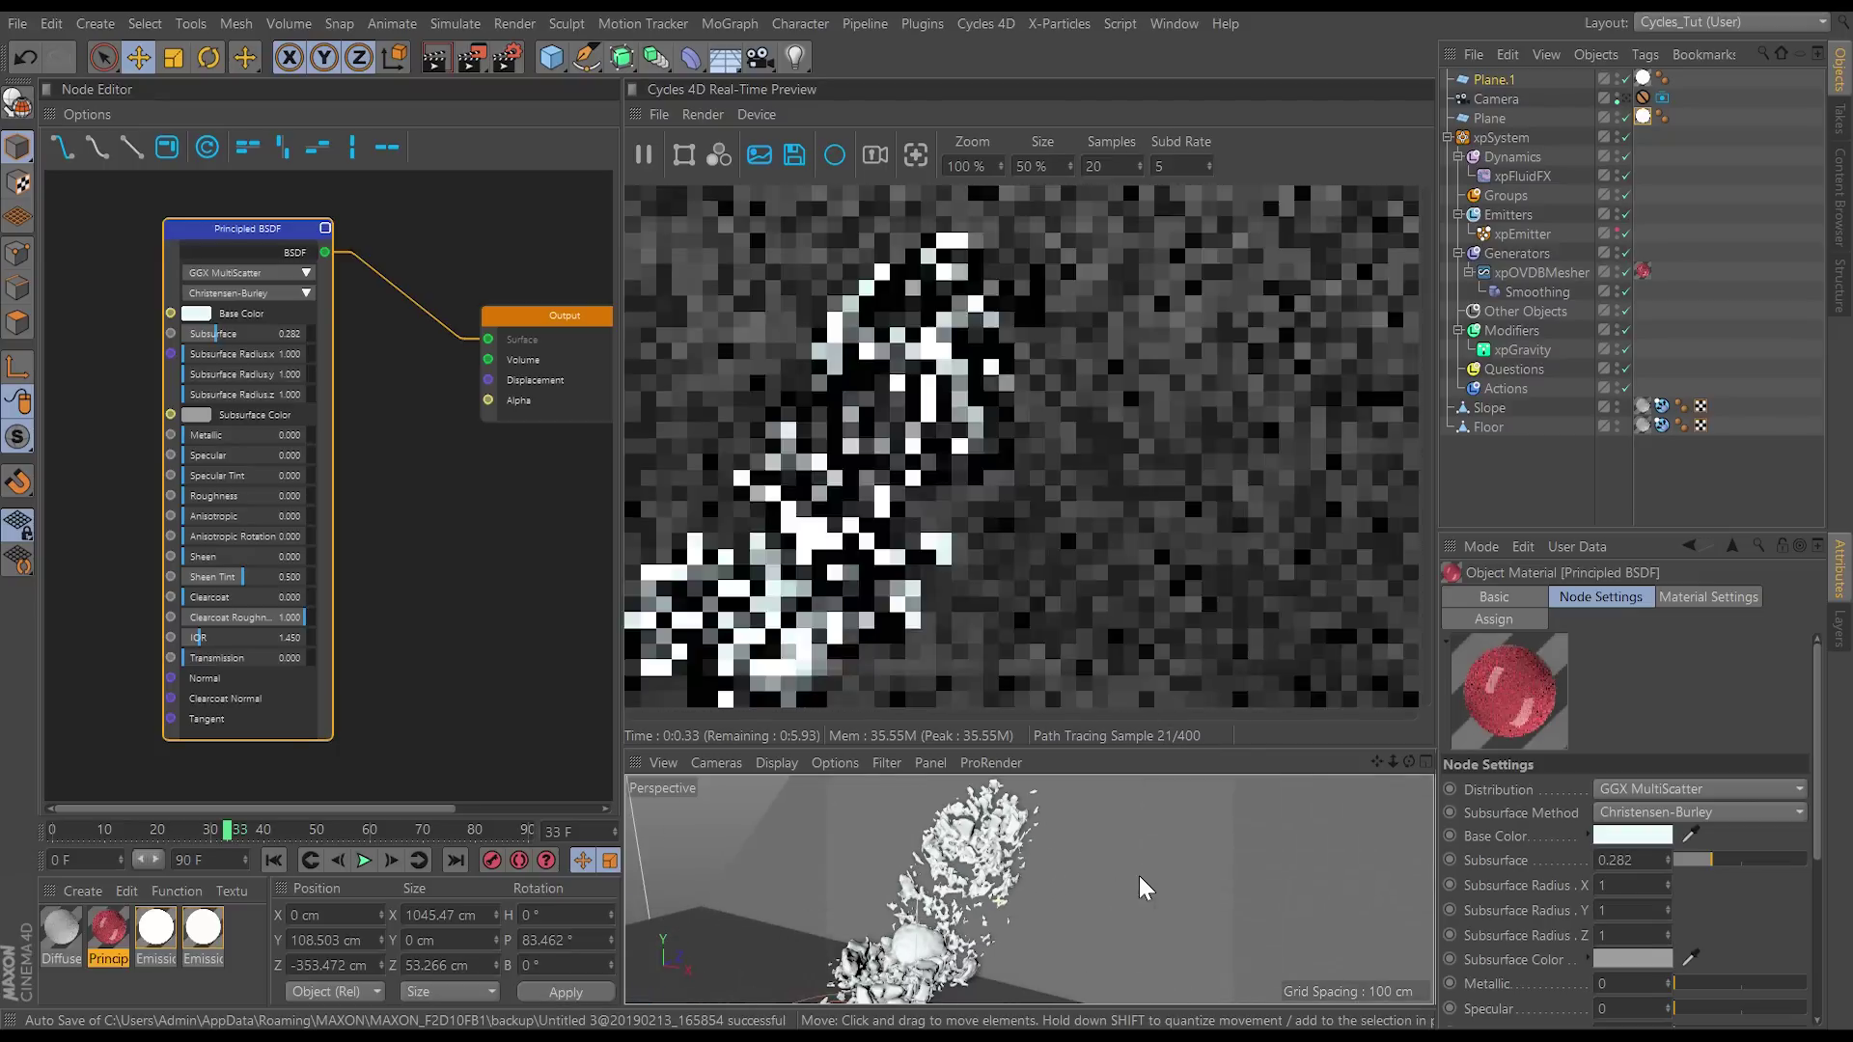
pyautogui.scroll(6, 940, 909)
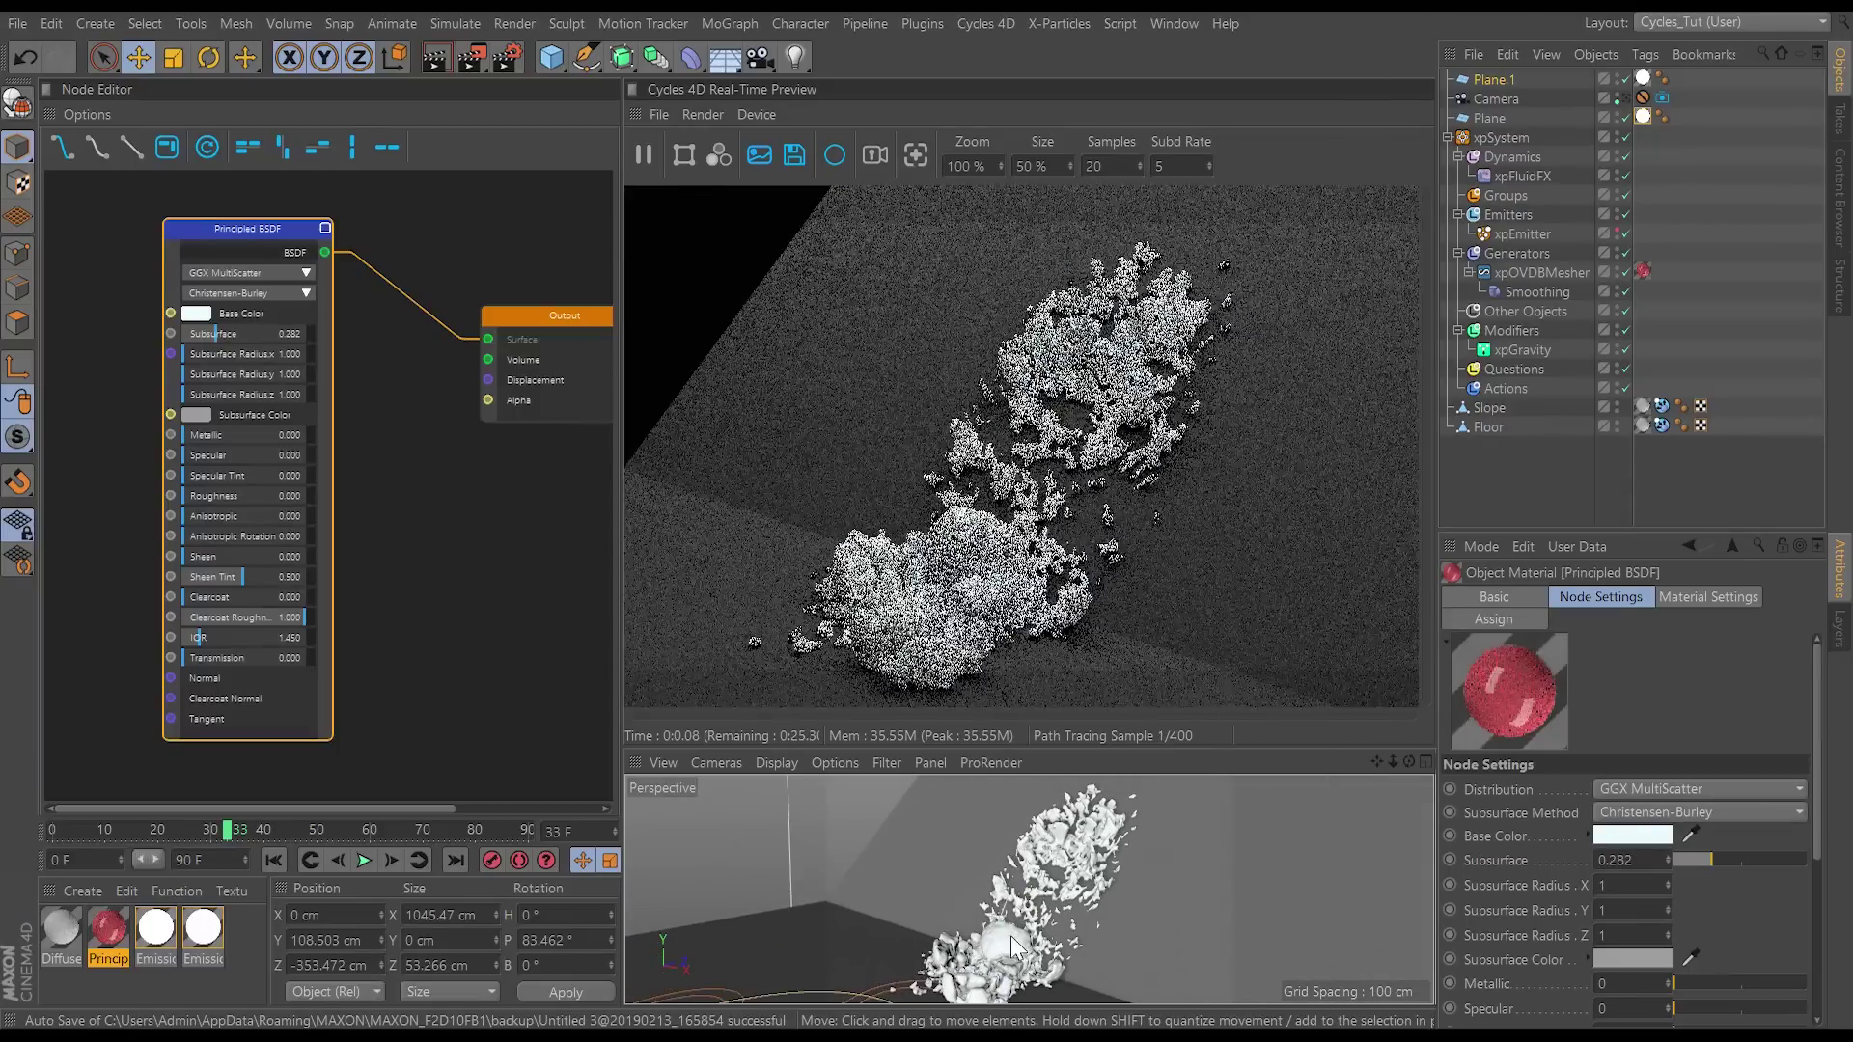
pyautogui.scroll(2, 1052, 919)
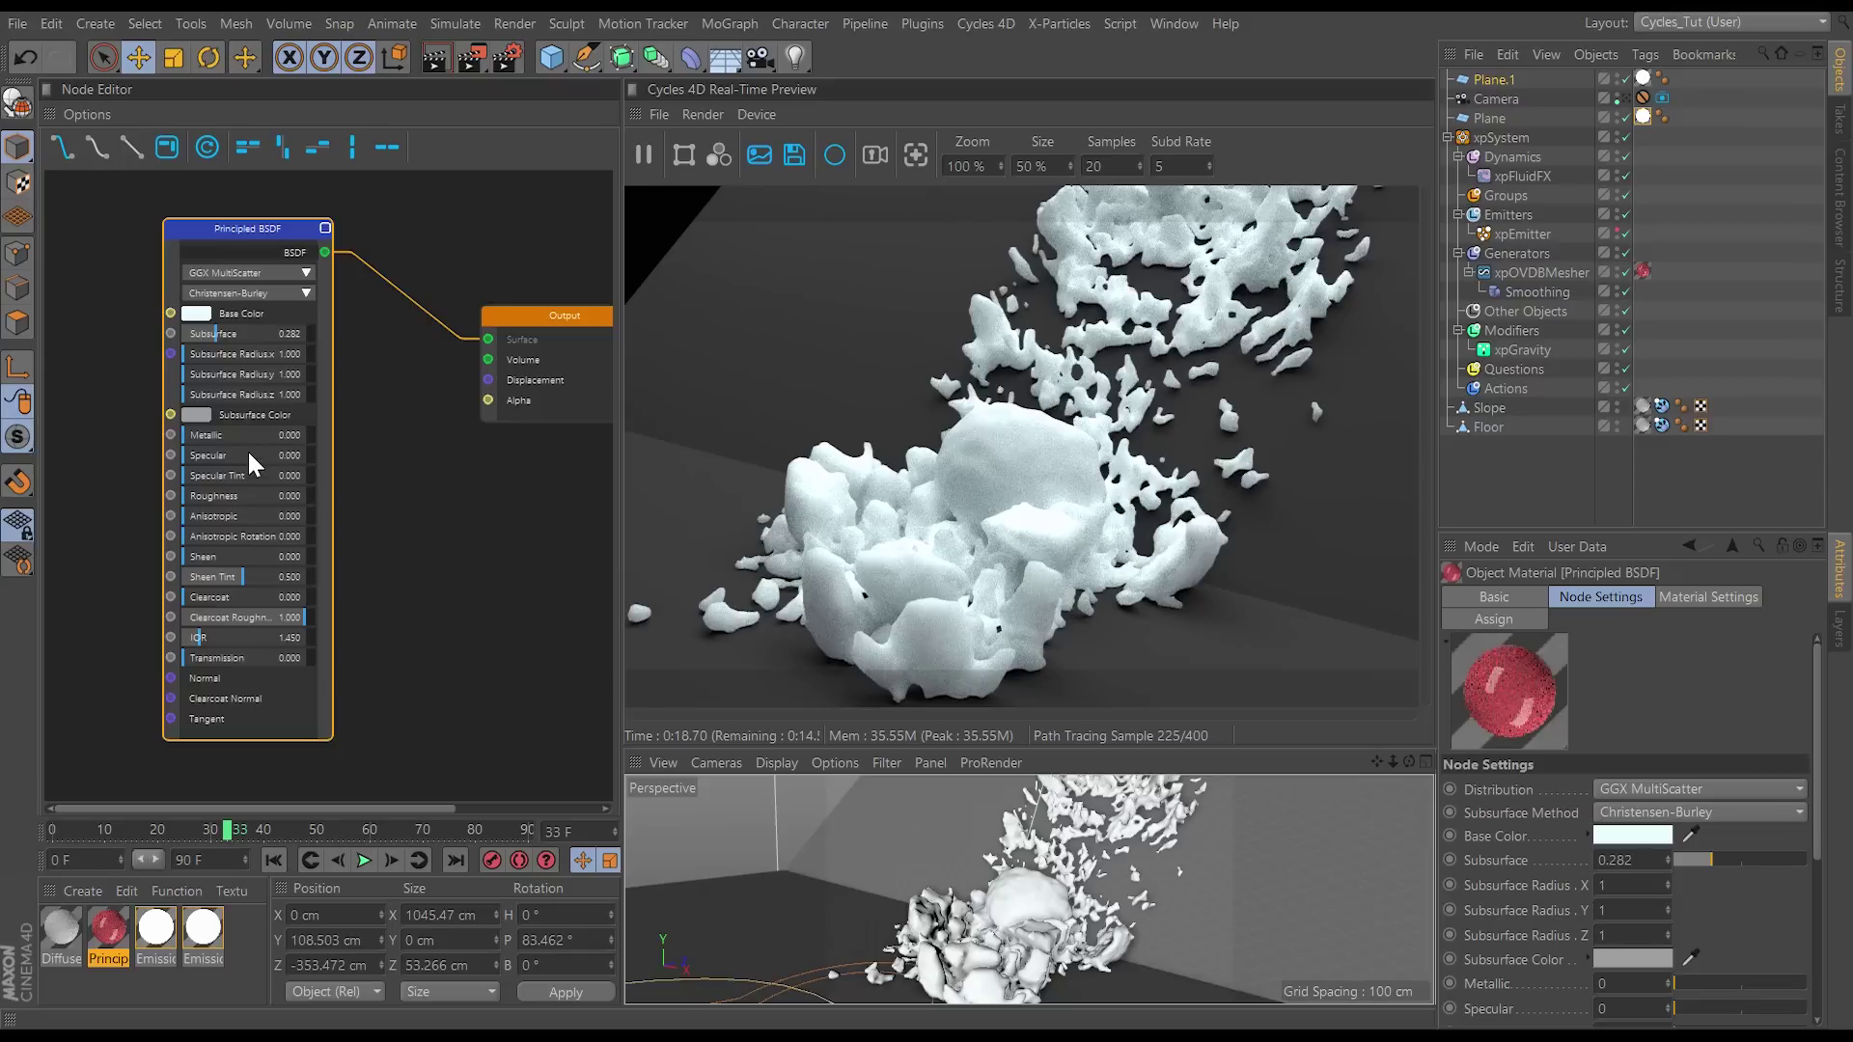
pyautogui.moveTo(223, 332); pyautogui.dragTo(245, 333)
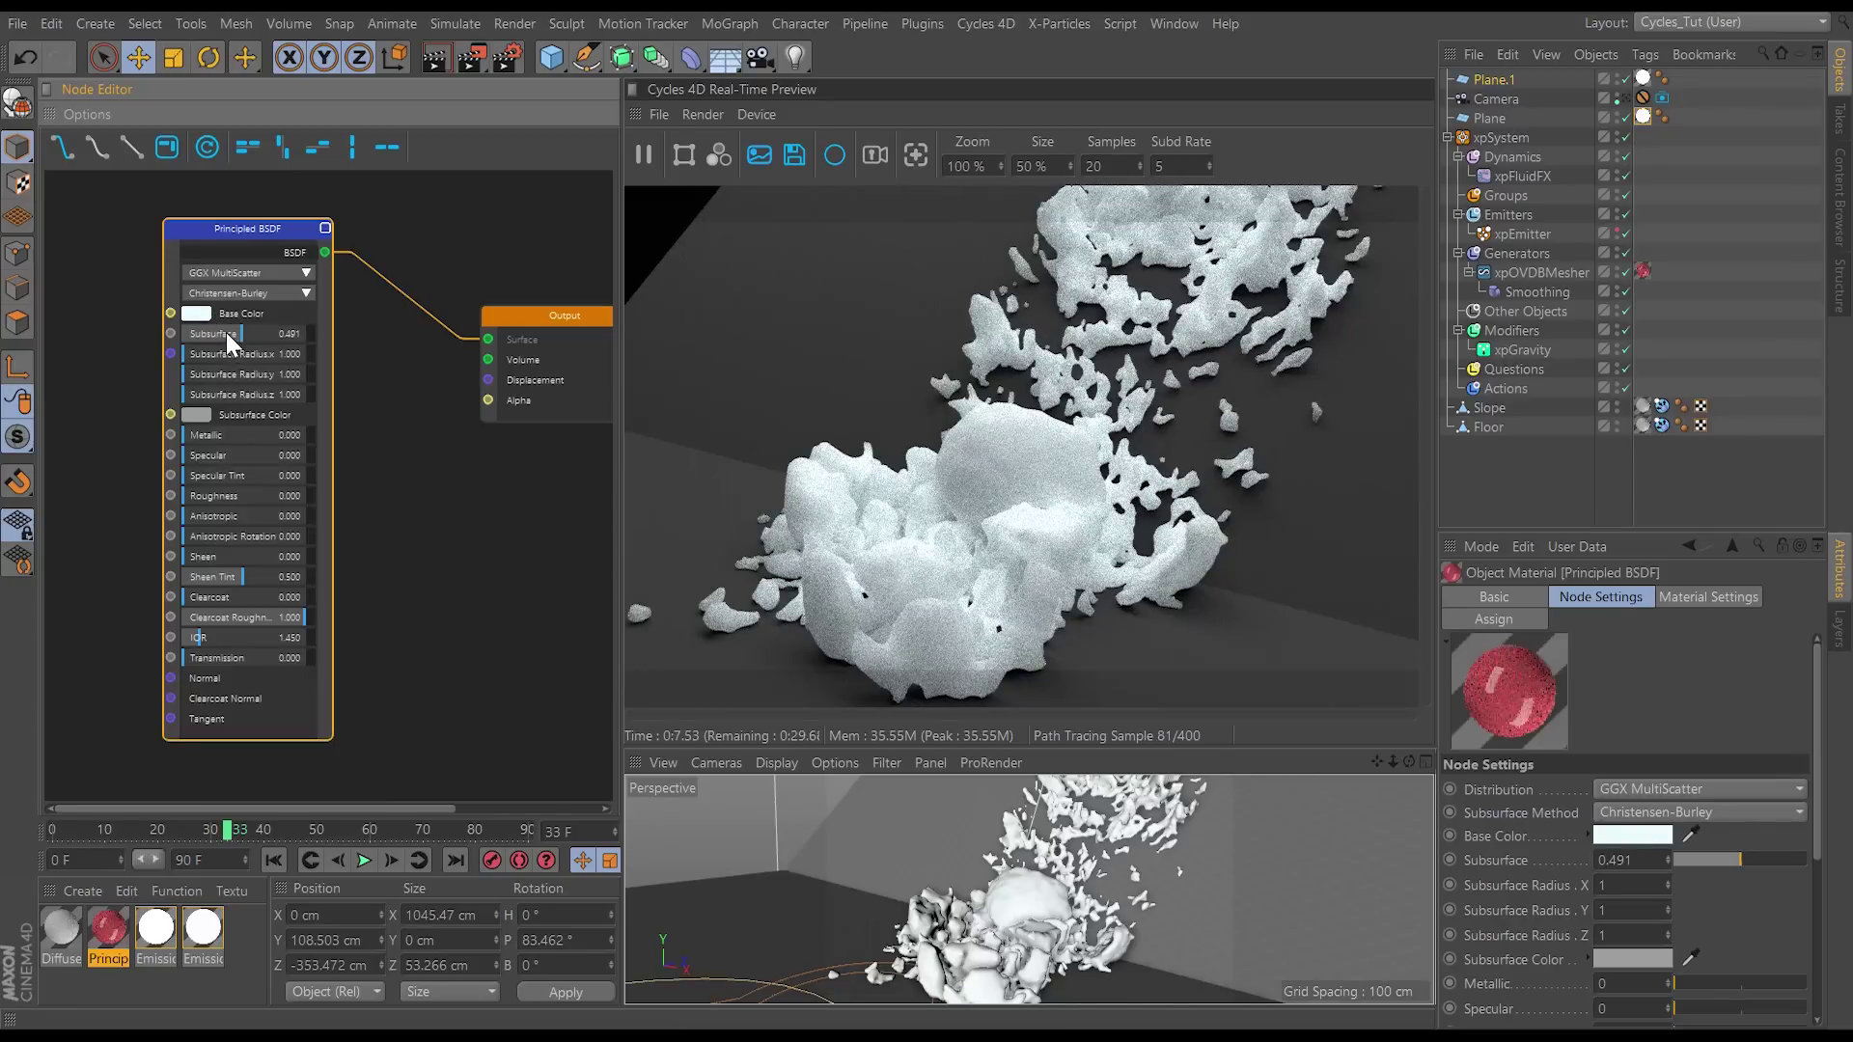
pyautogui.moveTo(208, 334); pyautogui.dragTo(207, 334)
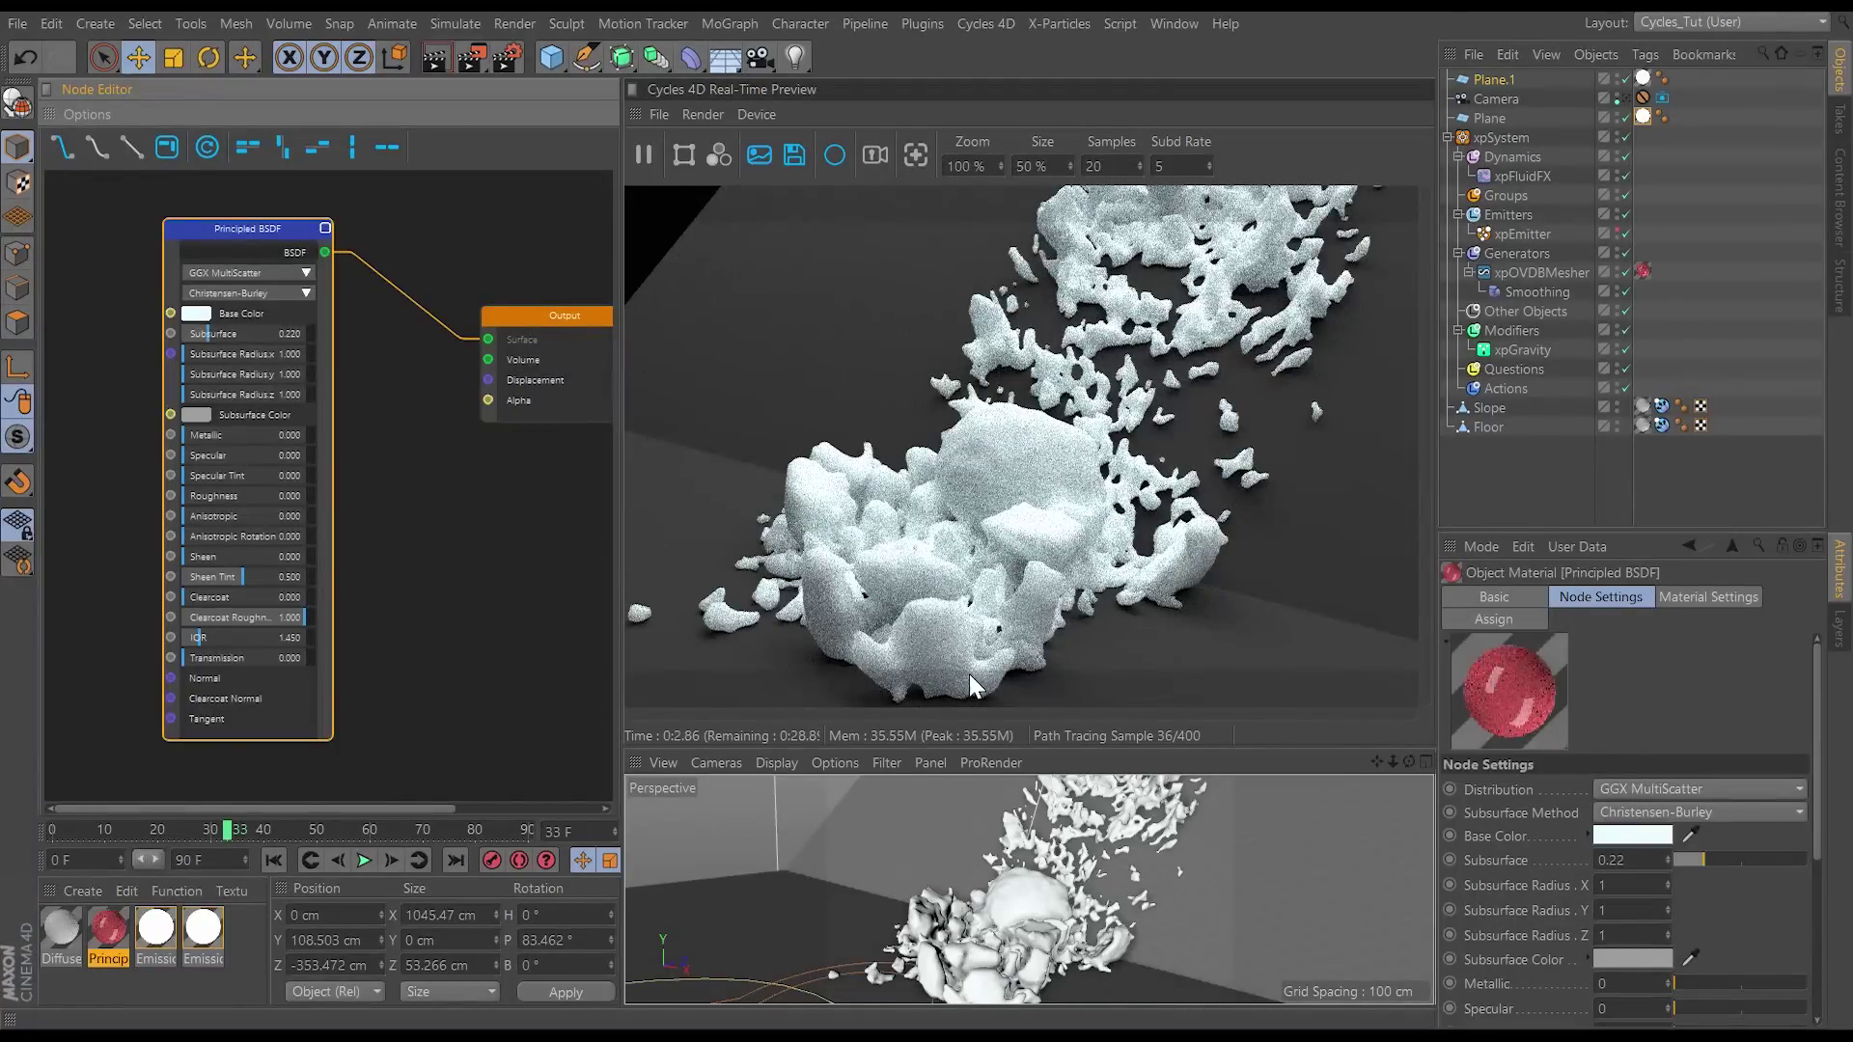
# Step: Look through the scene camera again and restart the real-time preview
pyautogui.click(1625, 99)
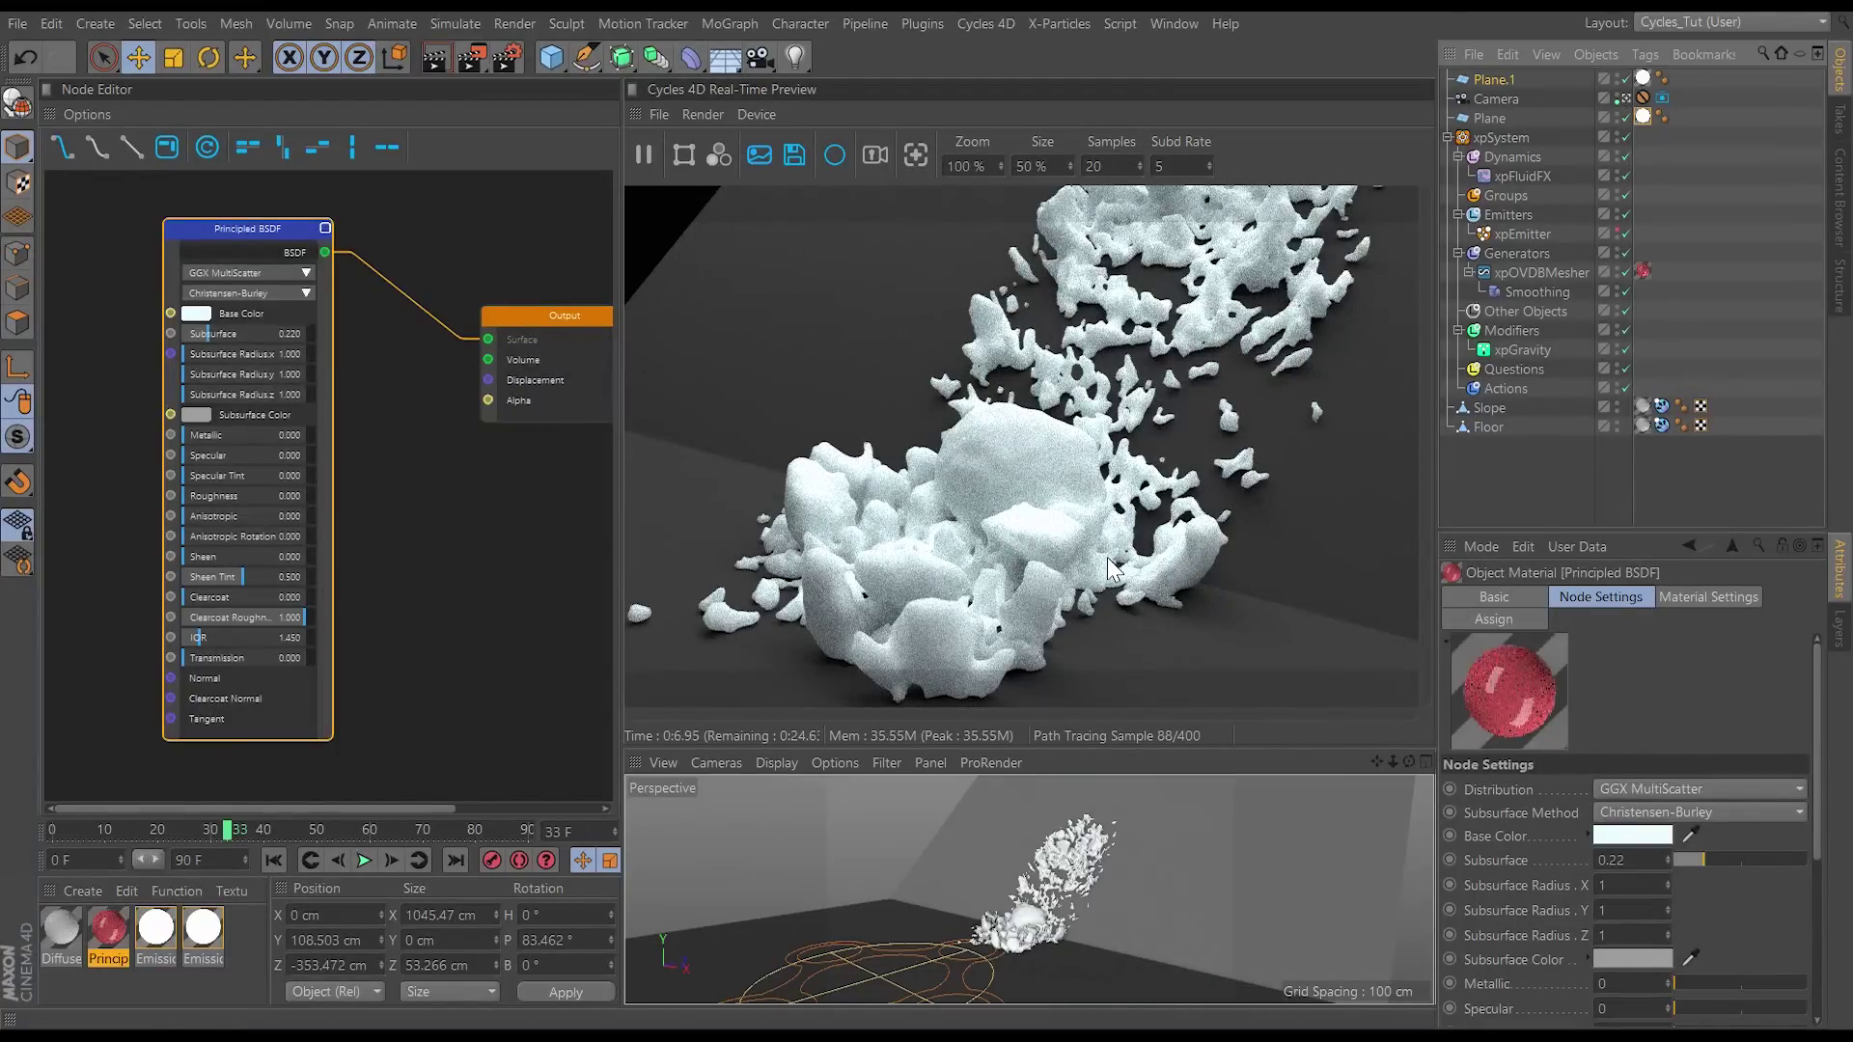
pyautogui.click(644, 157)
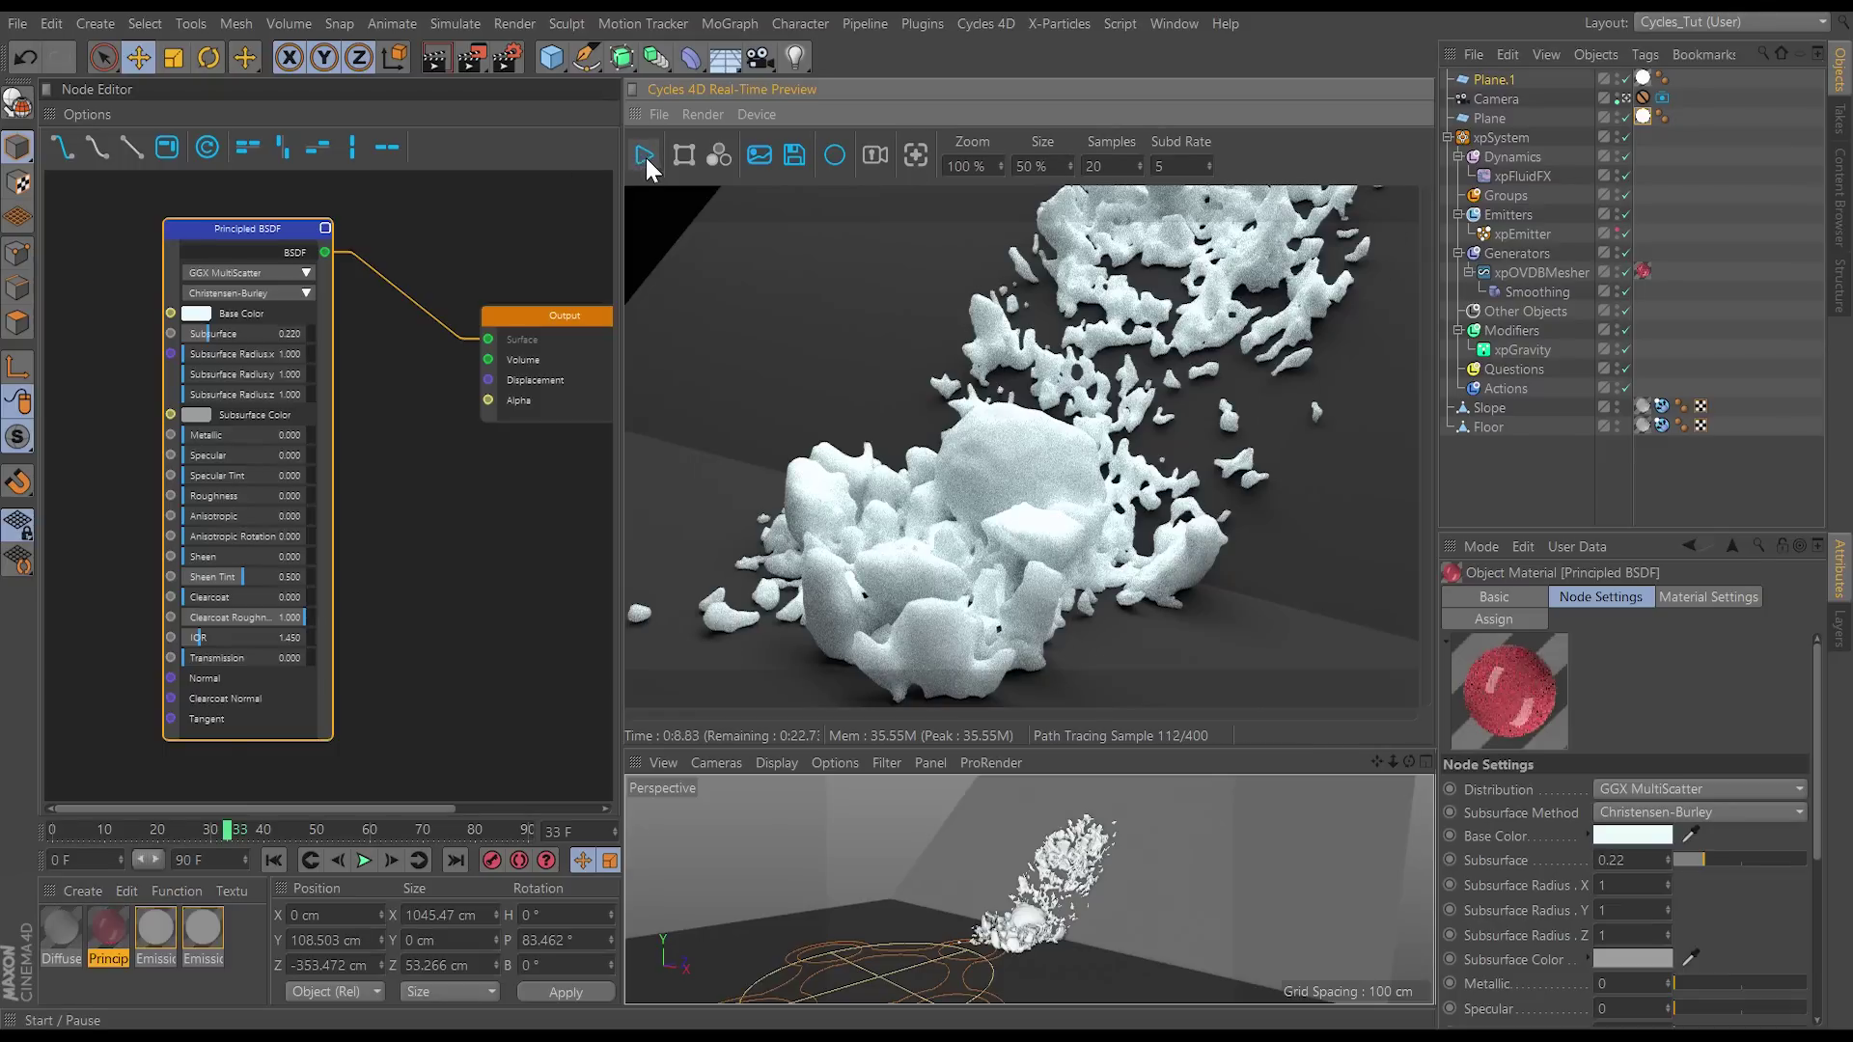
pyautogui.click(645, 156)
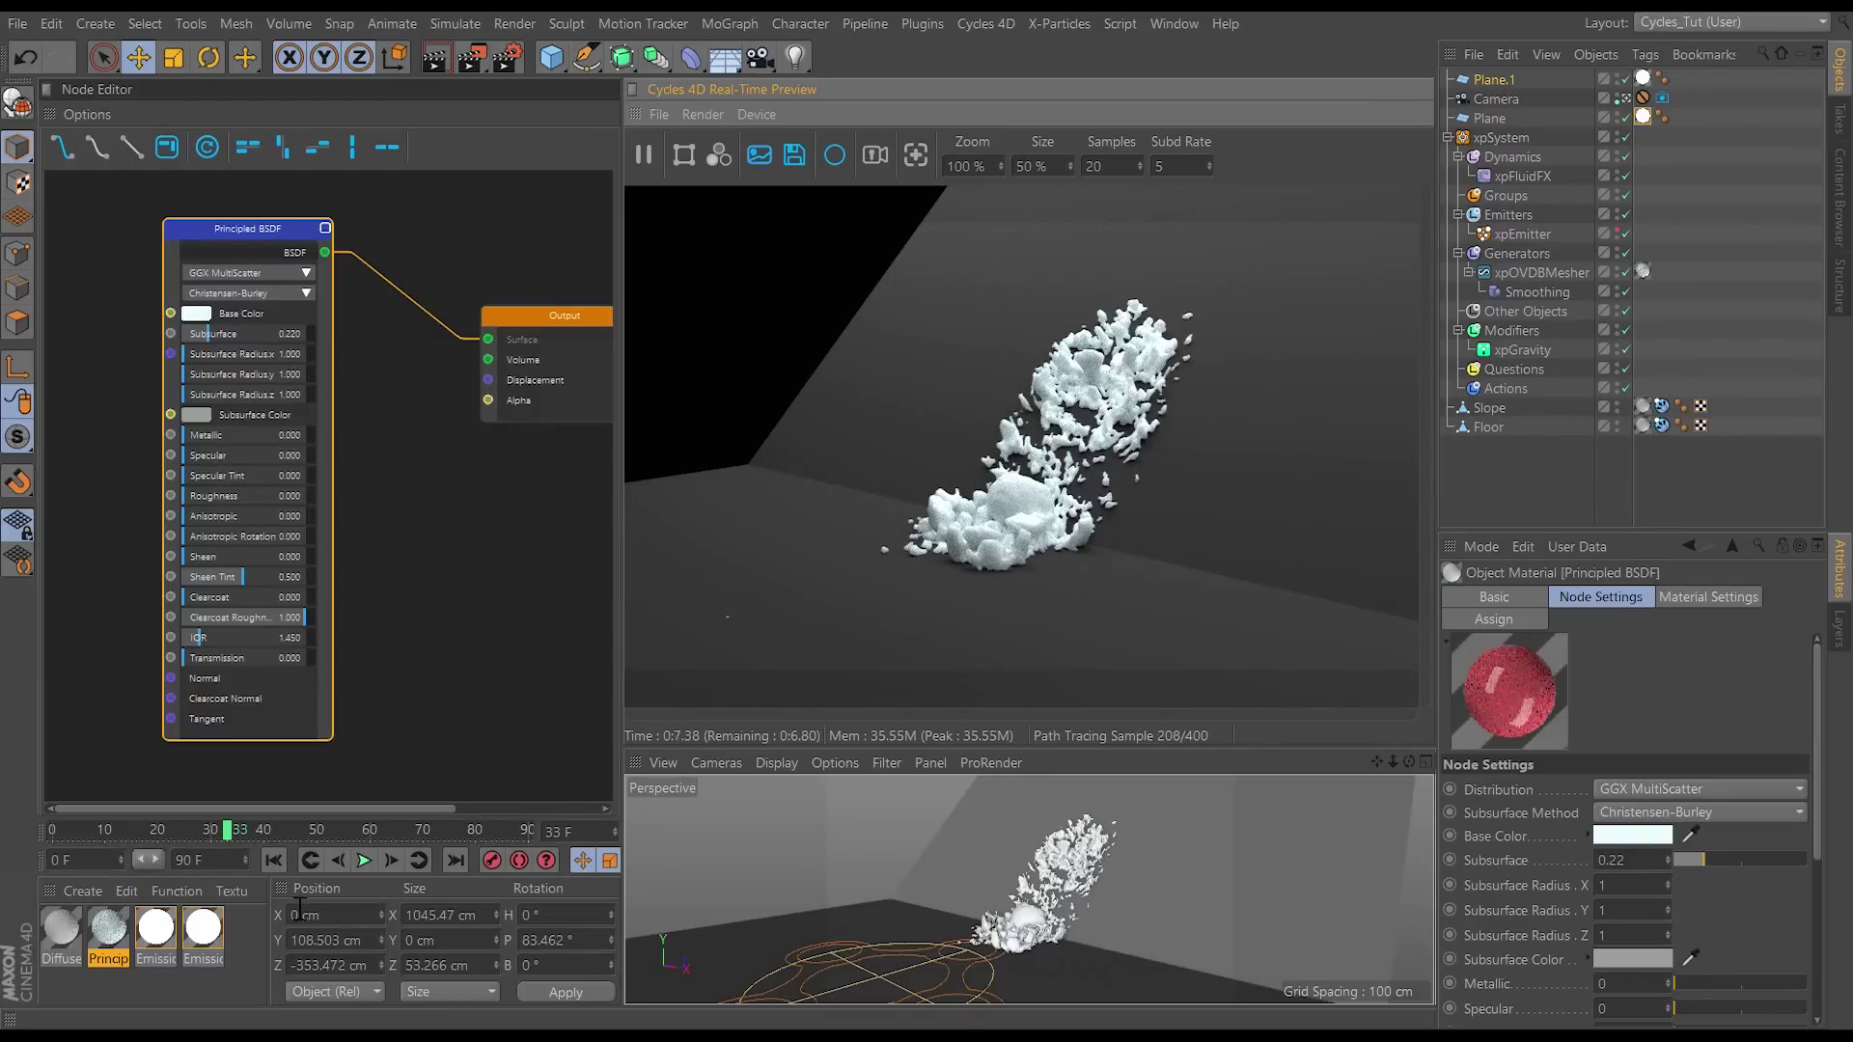
# Step: Rewind to frame 0 and play the simulation up to frame 35
pyautogui.click(276, 860)
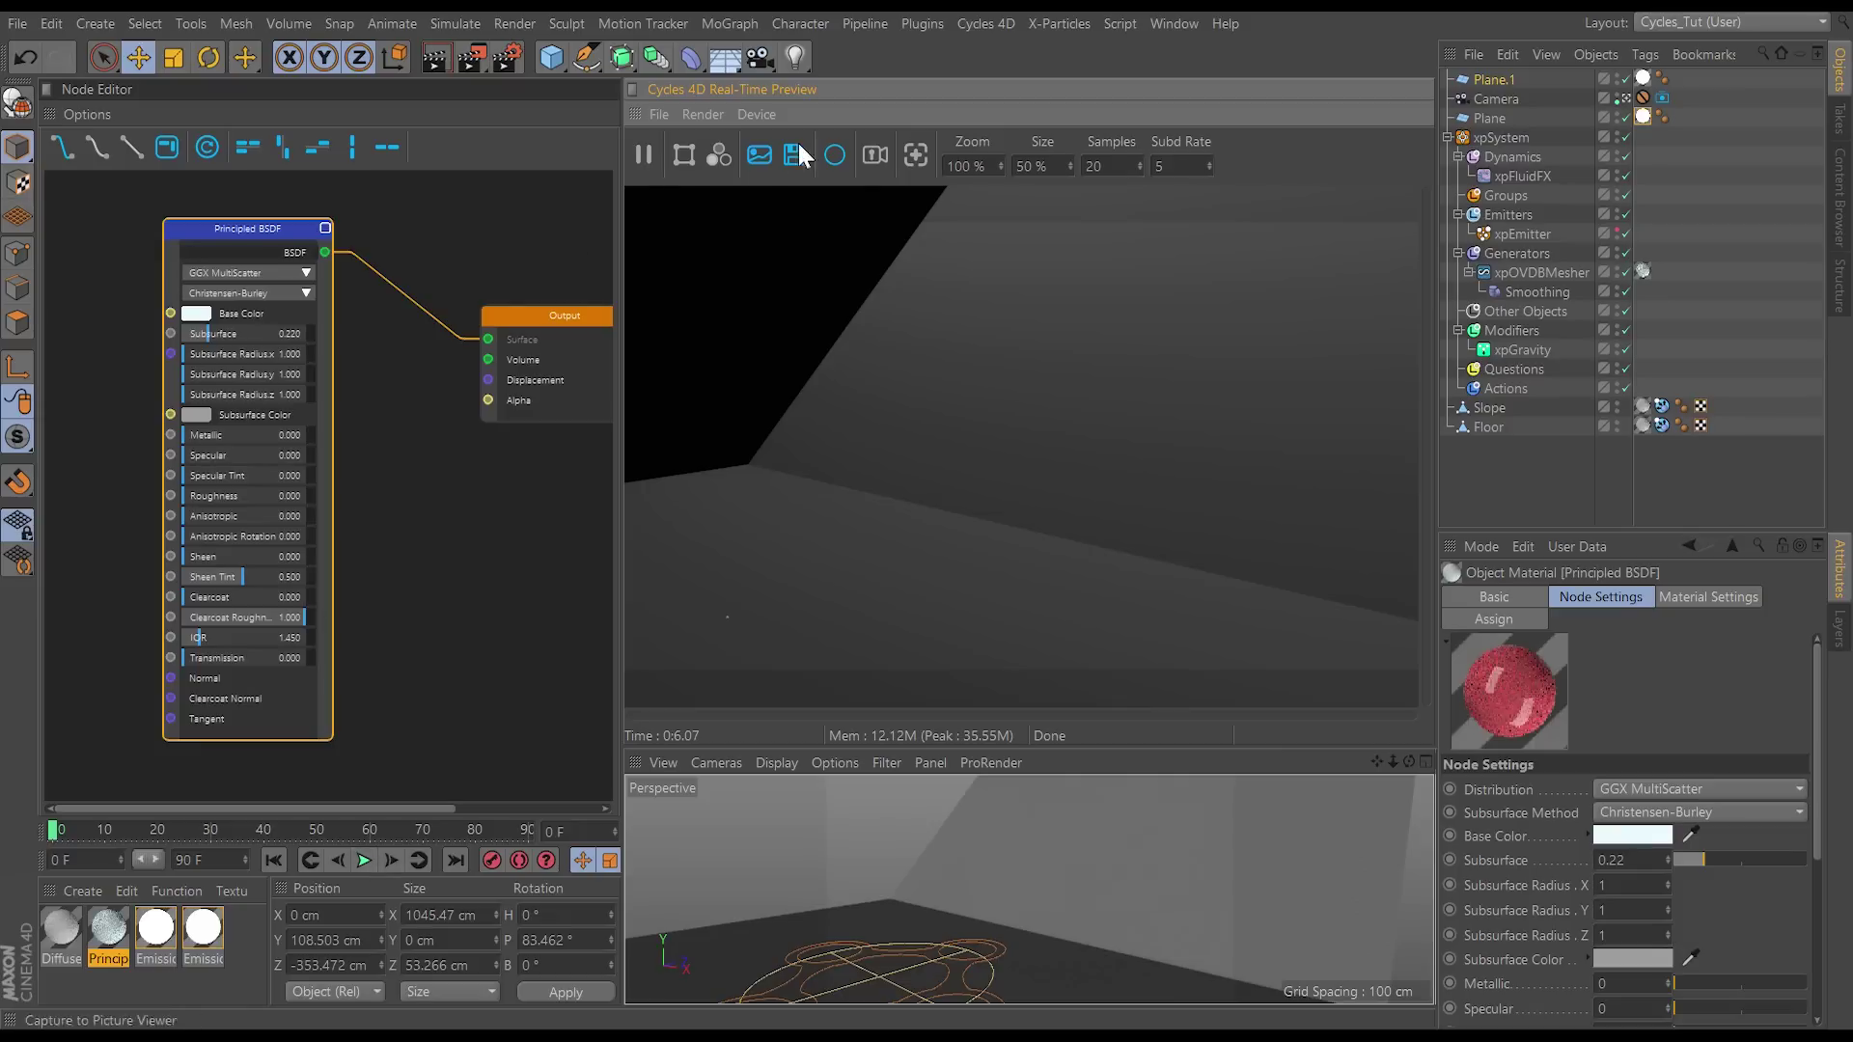
pyautogui.click(364, 860)
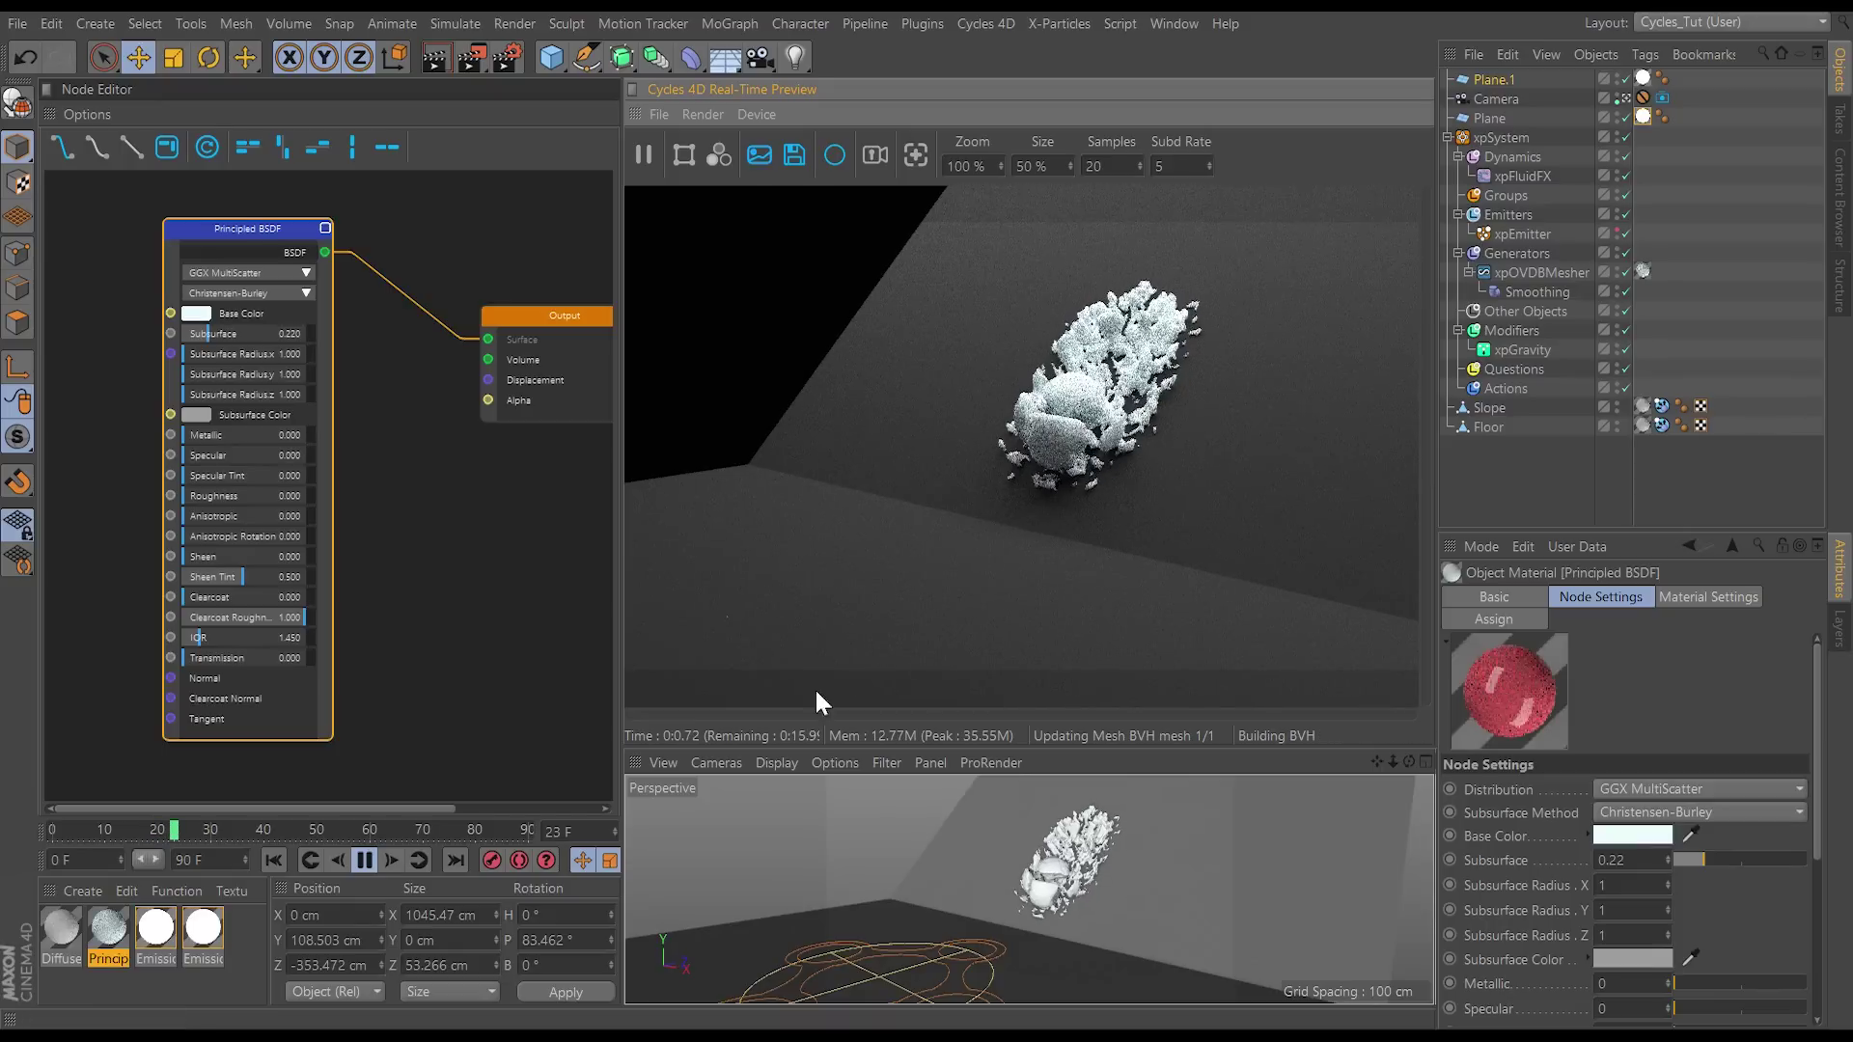
pyautogui.click(363, 861)
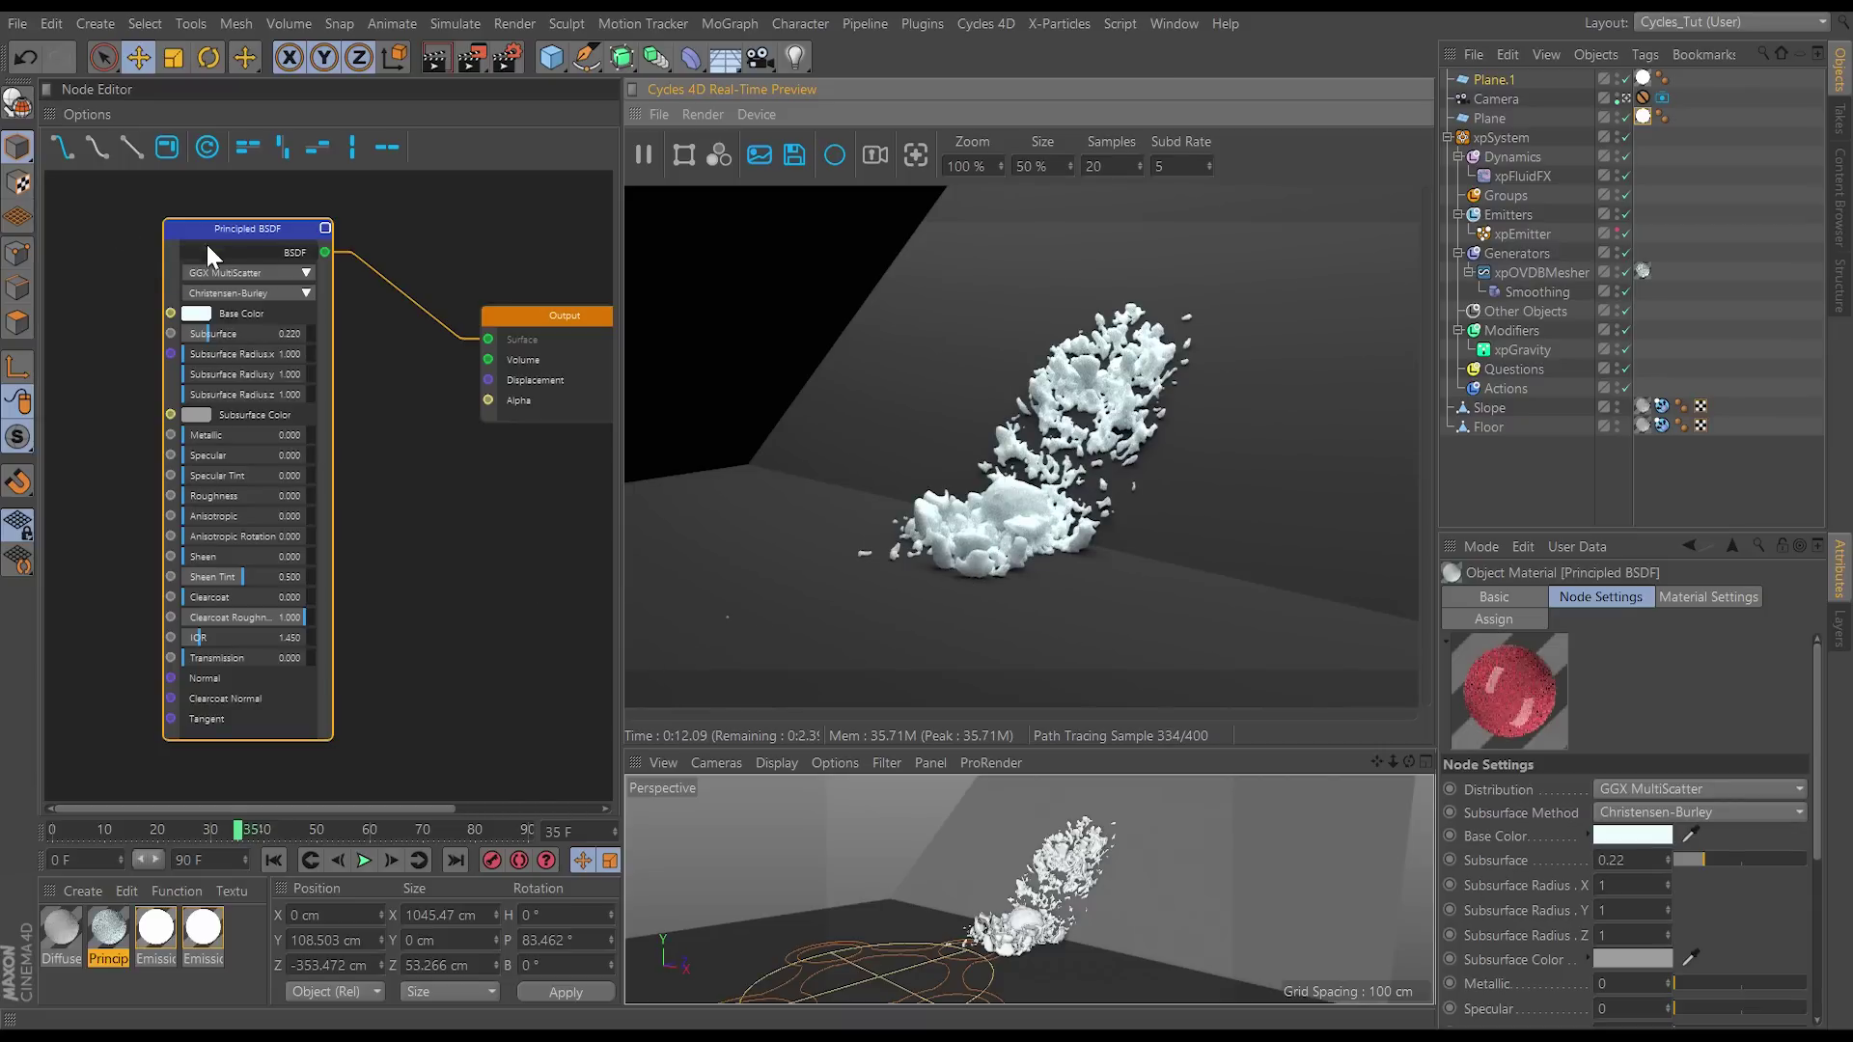
# Step: Open the Diffuse BSDF material, widen the Node Editor and spread the Diffuse BSDF and Output nodes apart
pyautogui.moveTo(205, 242); pyautogui.dragTo(301, 234)
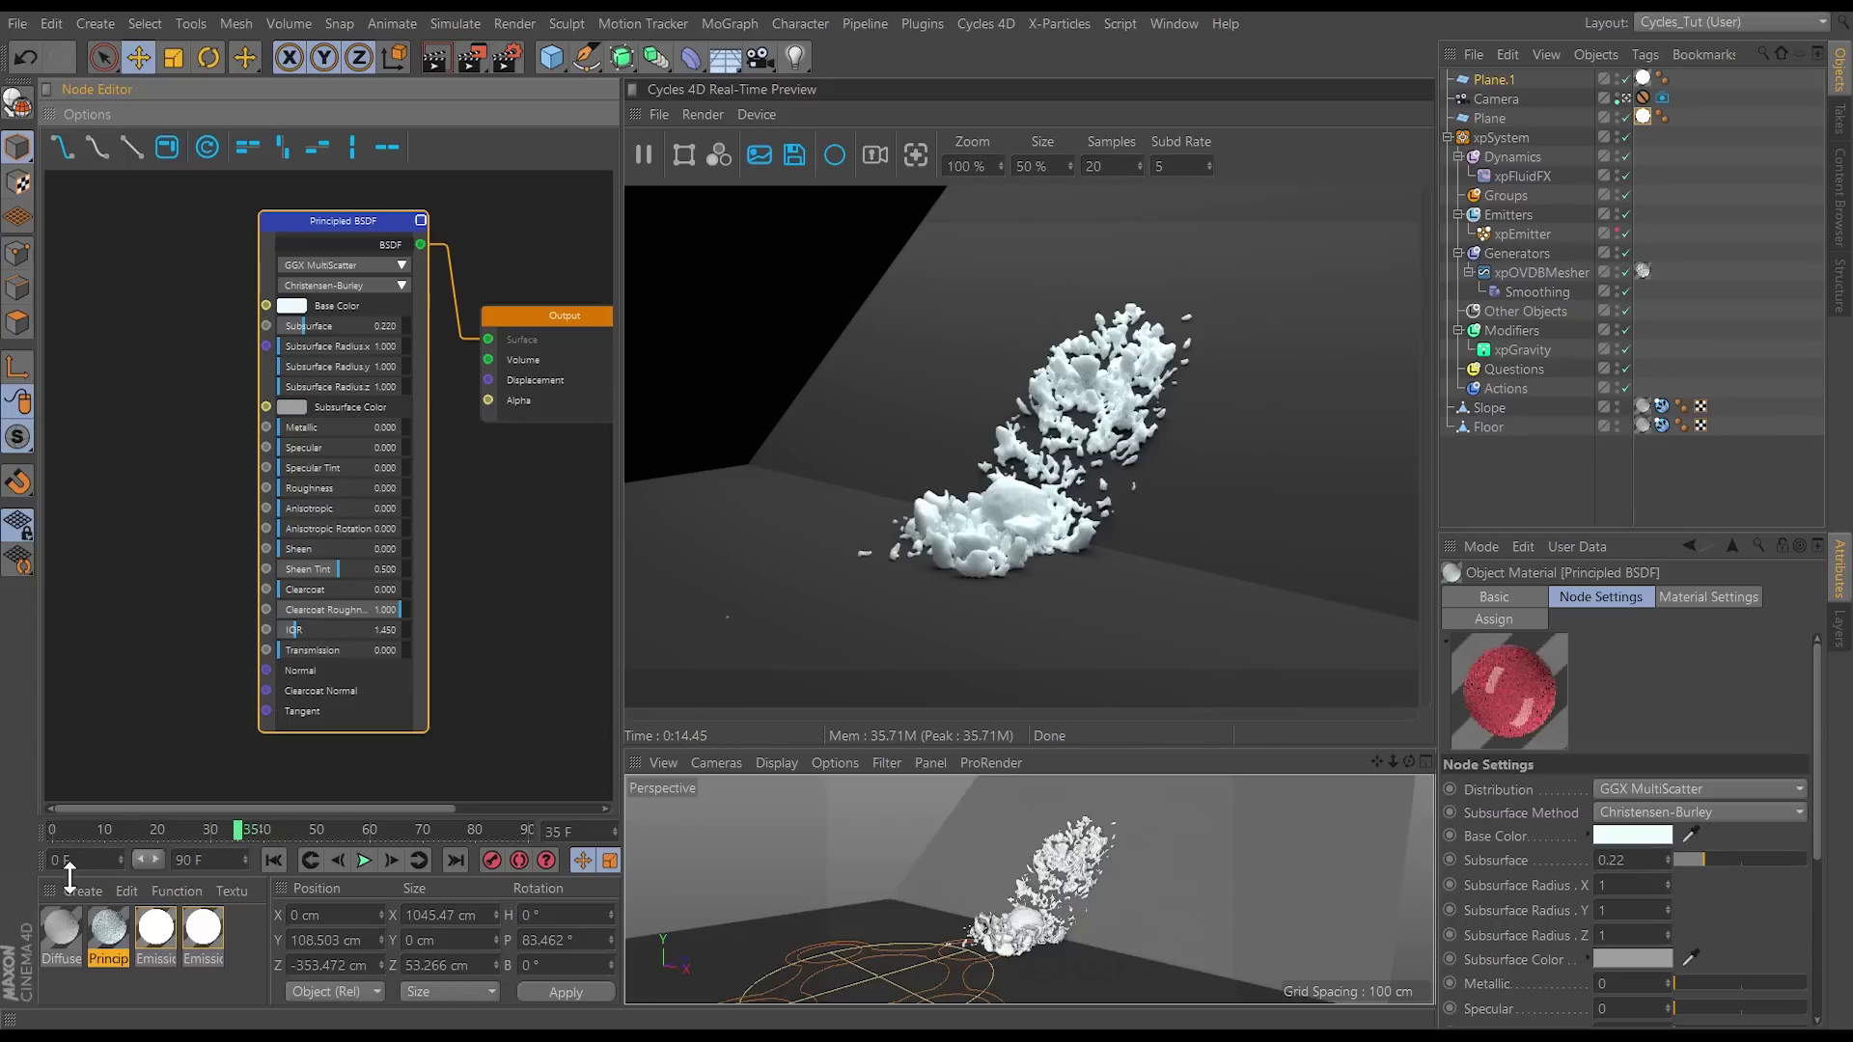
pyautogui.click(67, 925)
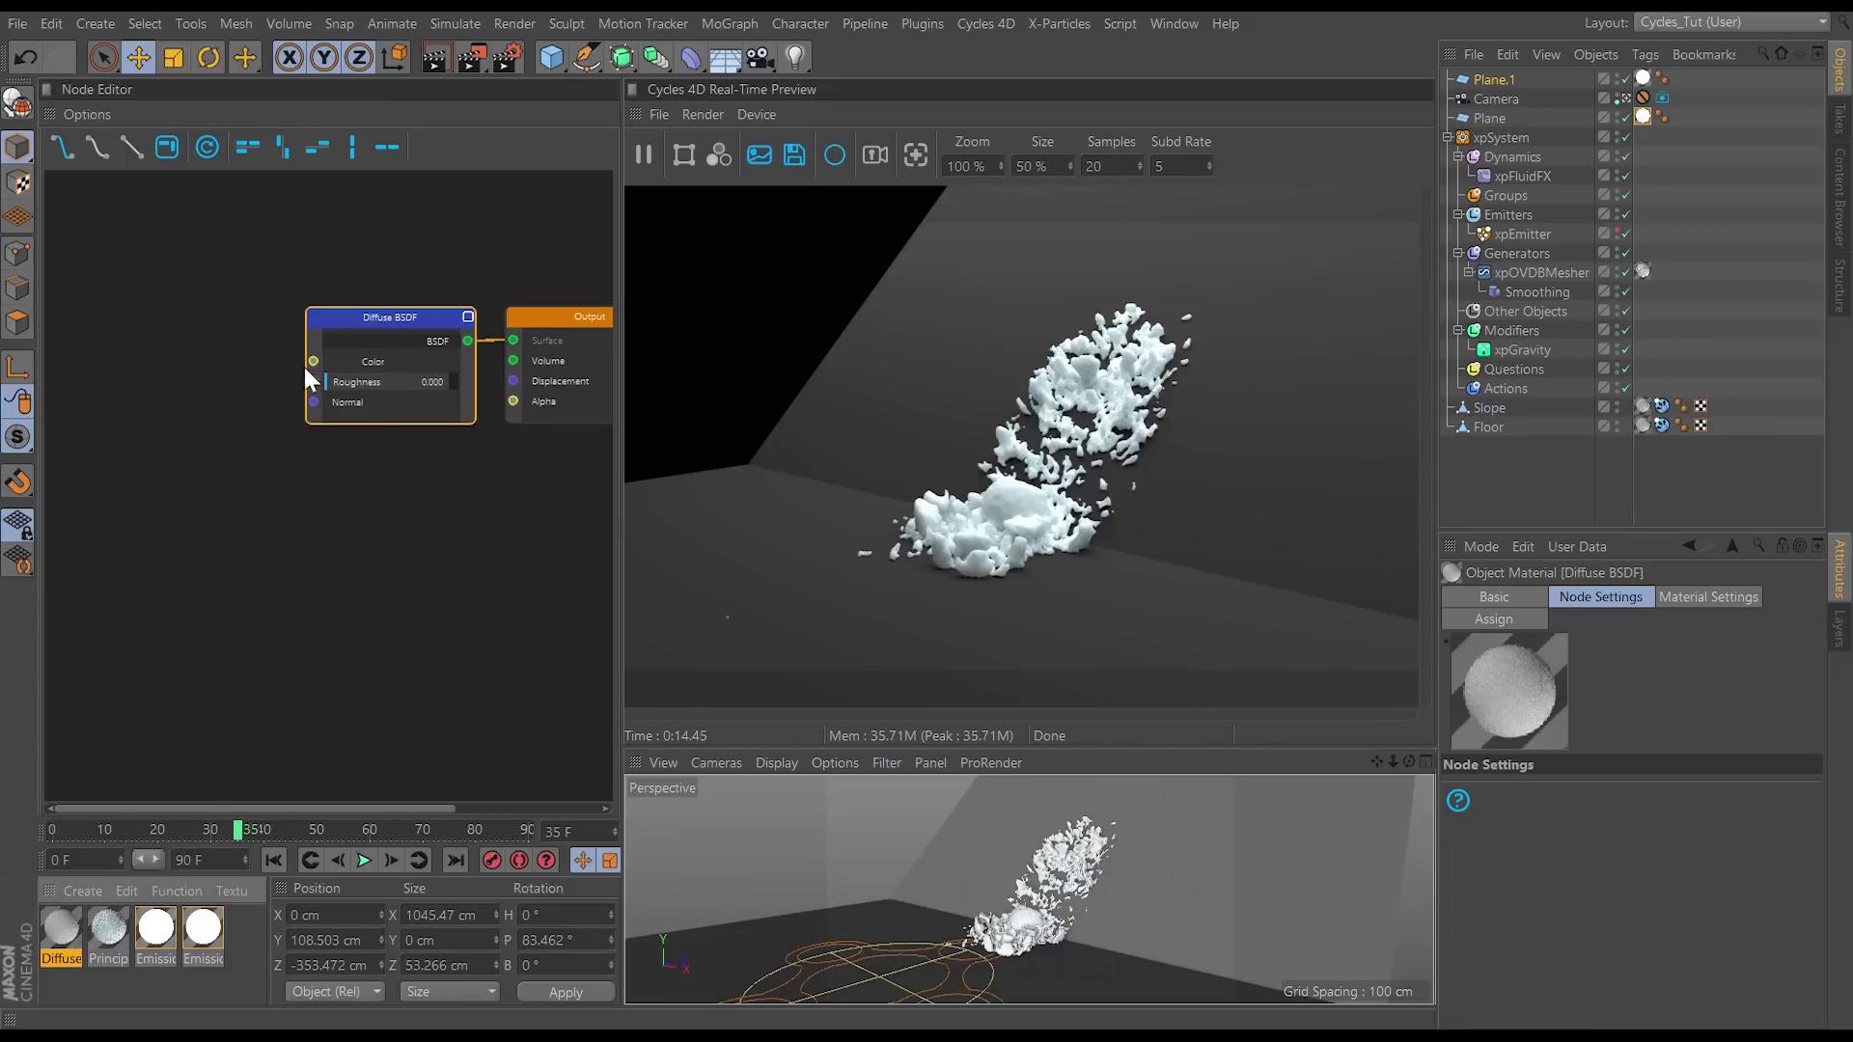
pyautogui.moveTo(559, 322); pyautogui.dragTo(353, 245)
pyautogui.moveTo(533, 303); pyautogui.dragTo(550, 316)
pyautogui.scroll(1, 444, 338)
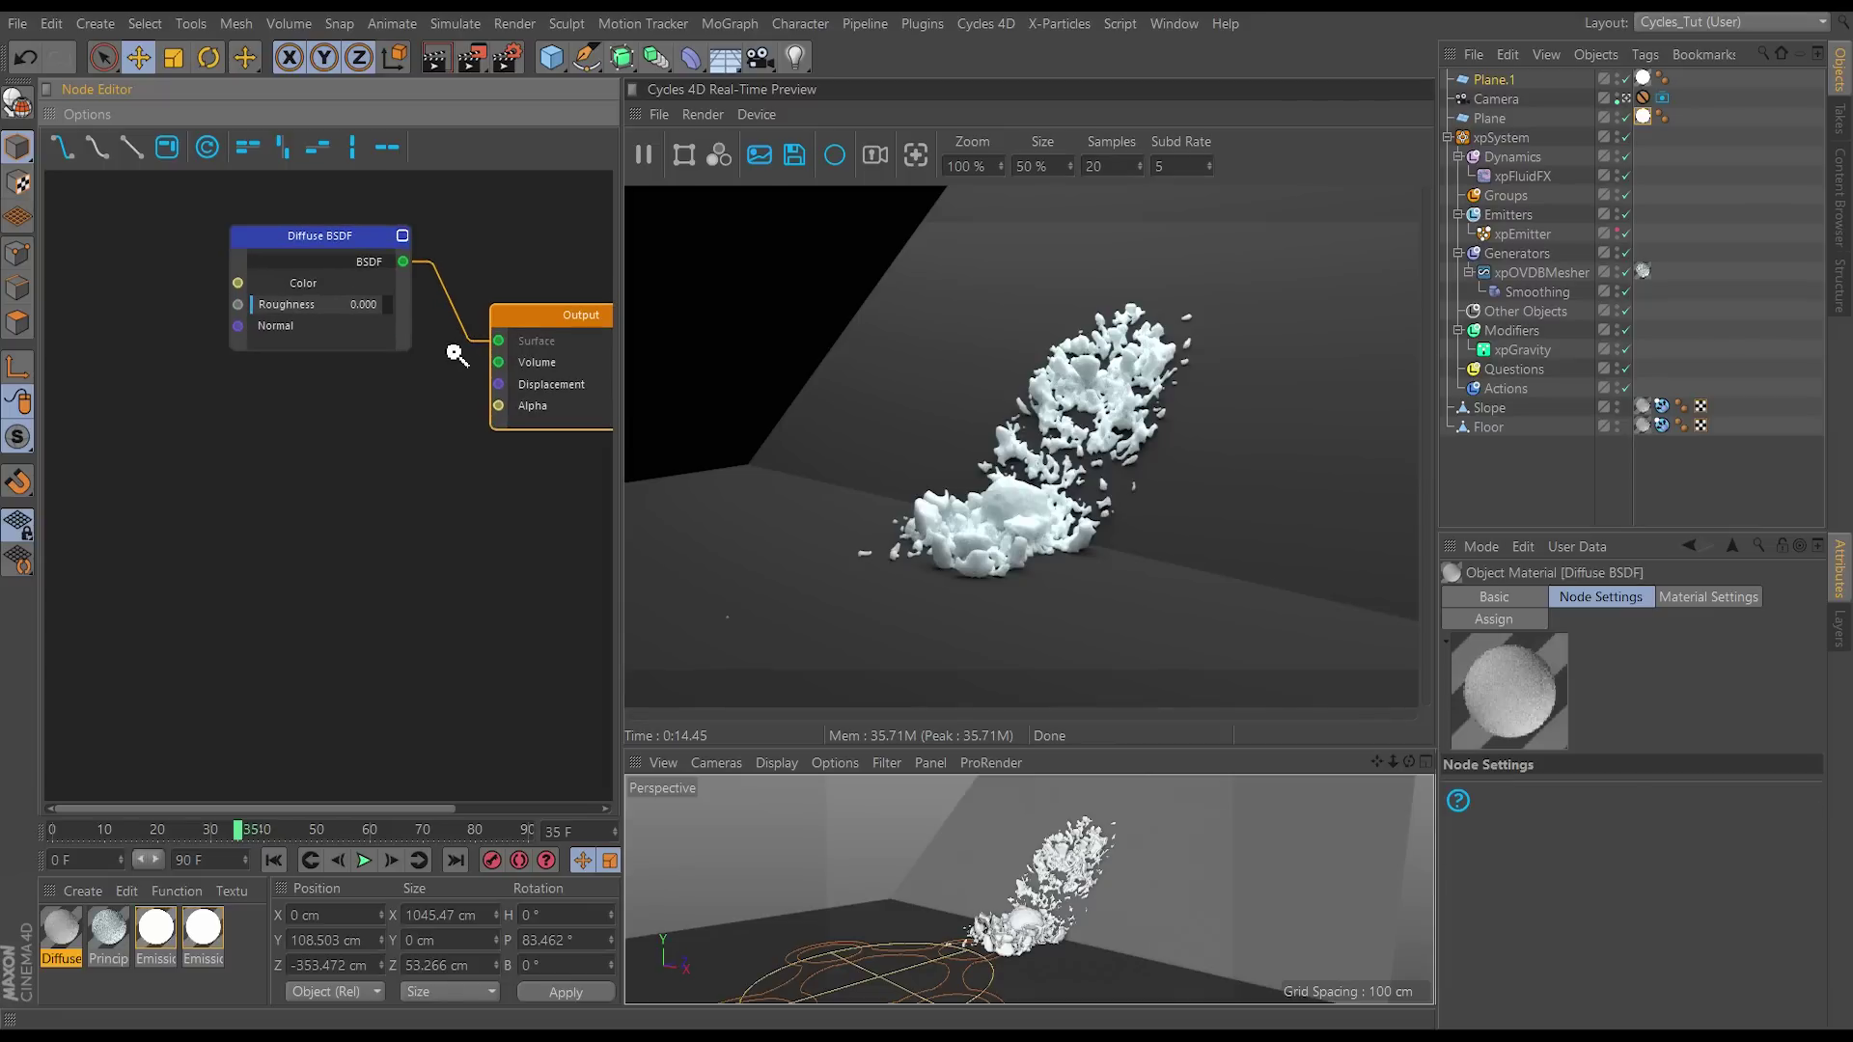
pyautogui.moveTo(622, 492); pyautogui.dragTo(762, 479)
pyautogui.moveTo(566, 320); pyautogui.dragTo(777, 253)
pyautogui.moveTo(323, 235); pyautogui.dragTo(360, 243)
# Step: Add a Glossy BSDF shader node to the Diffuse BSDF material and connect it to the Output's Surface
pyautogui.rightClick(333, 457)
pyautogui.moveTo(408, 859)
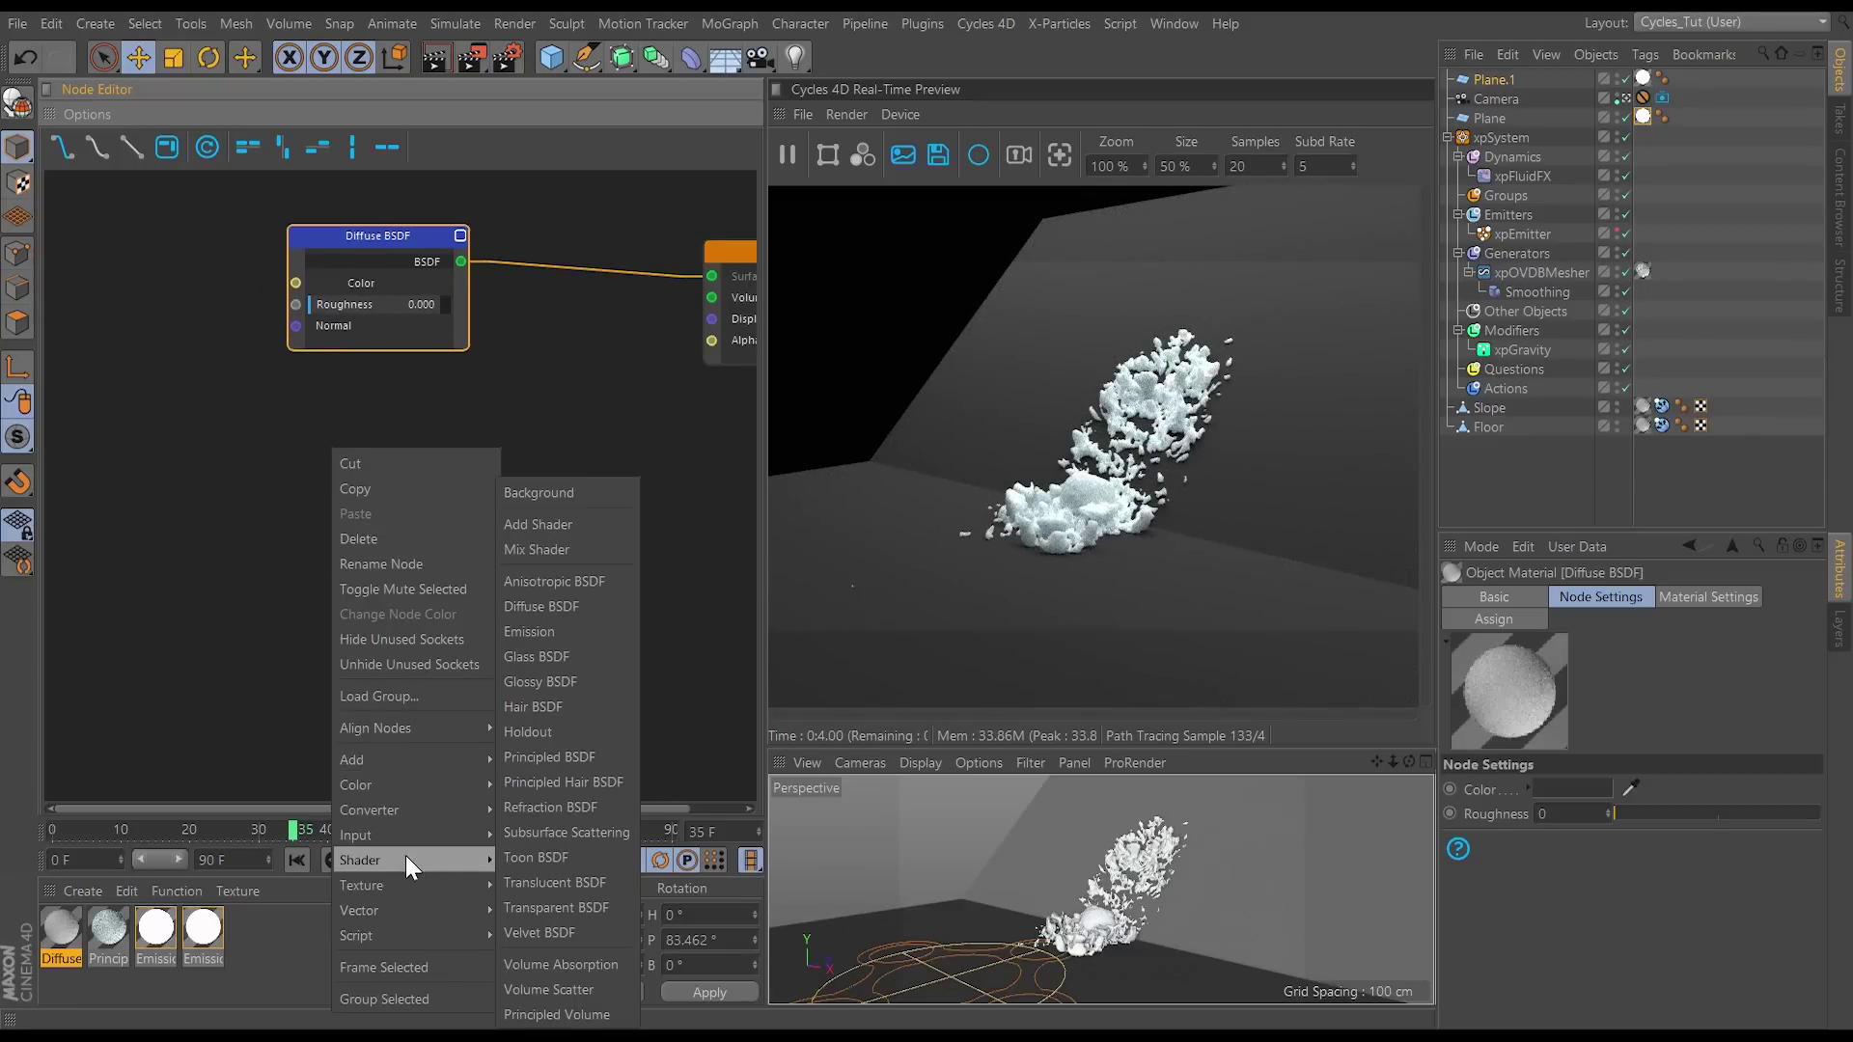
pyautogui.click(559, 681)
pyautogui.moveTo(391, 242); pyautogui.dragTo(317, 256)
pyautogui.moveTo(442, 460); pyautogui.dragTo(711, 276)
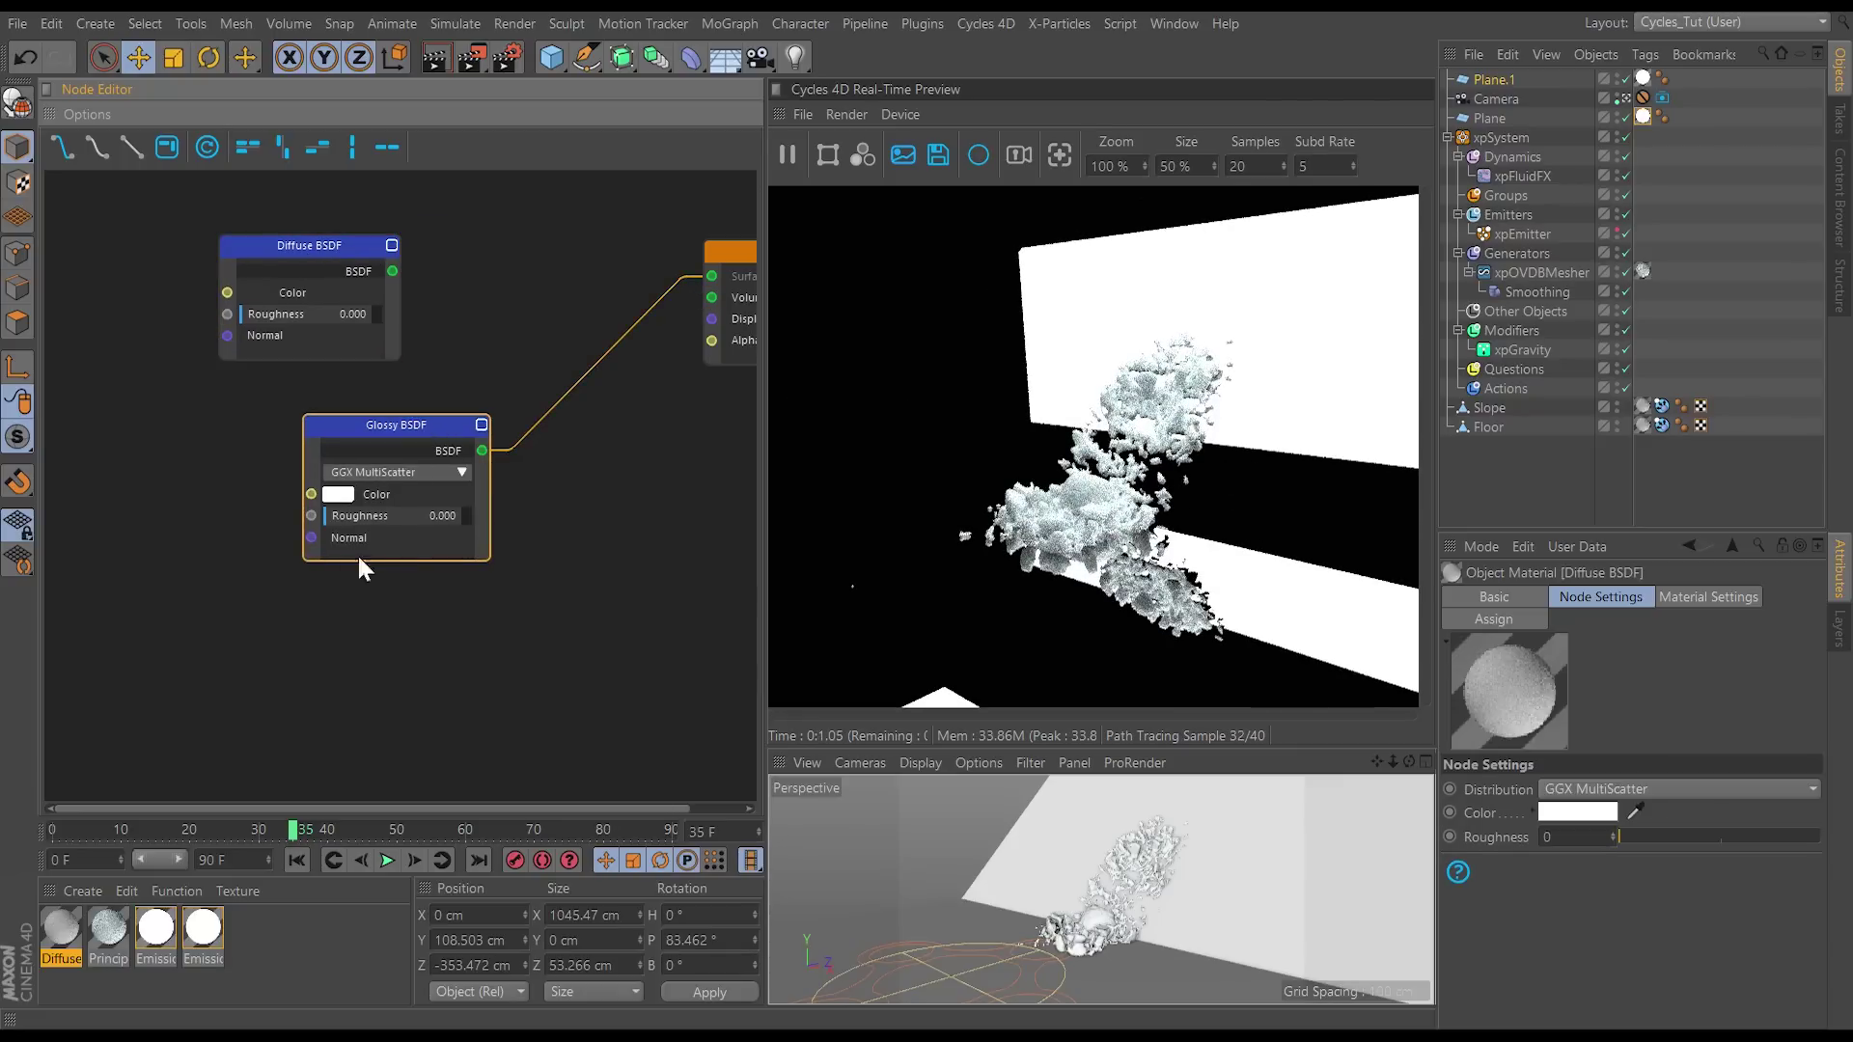
# Step: Set the Glossy BSDF's Color to dark grey and its Roughness to about 0.222
pyautogui.click(340, 494)
pyautogui.moveTo(361, 526); pyautogui.dragTo(334, 534)
pyautogui.click(307, 575)
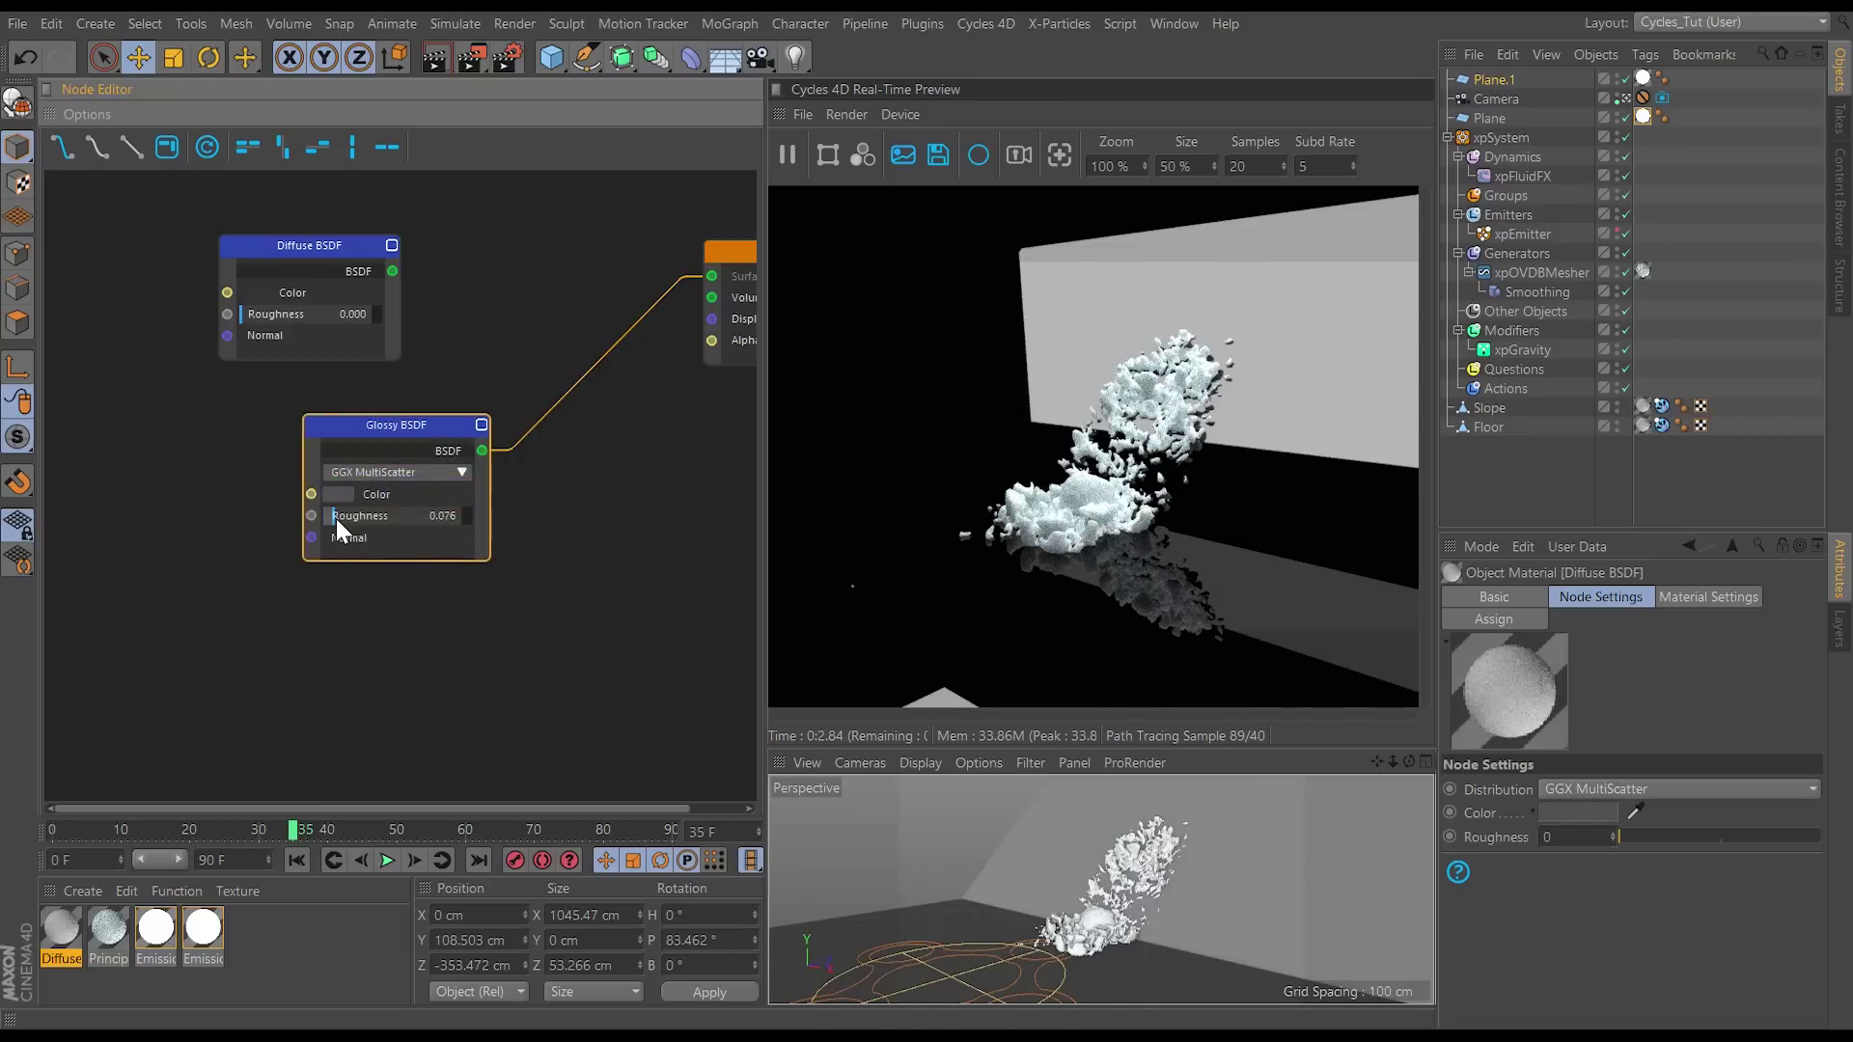
pyautogui.moveTo(336, 518); pyautogui.dragTo(351, 519)
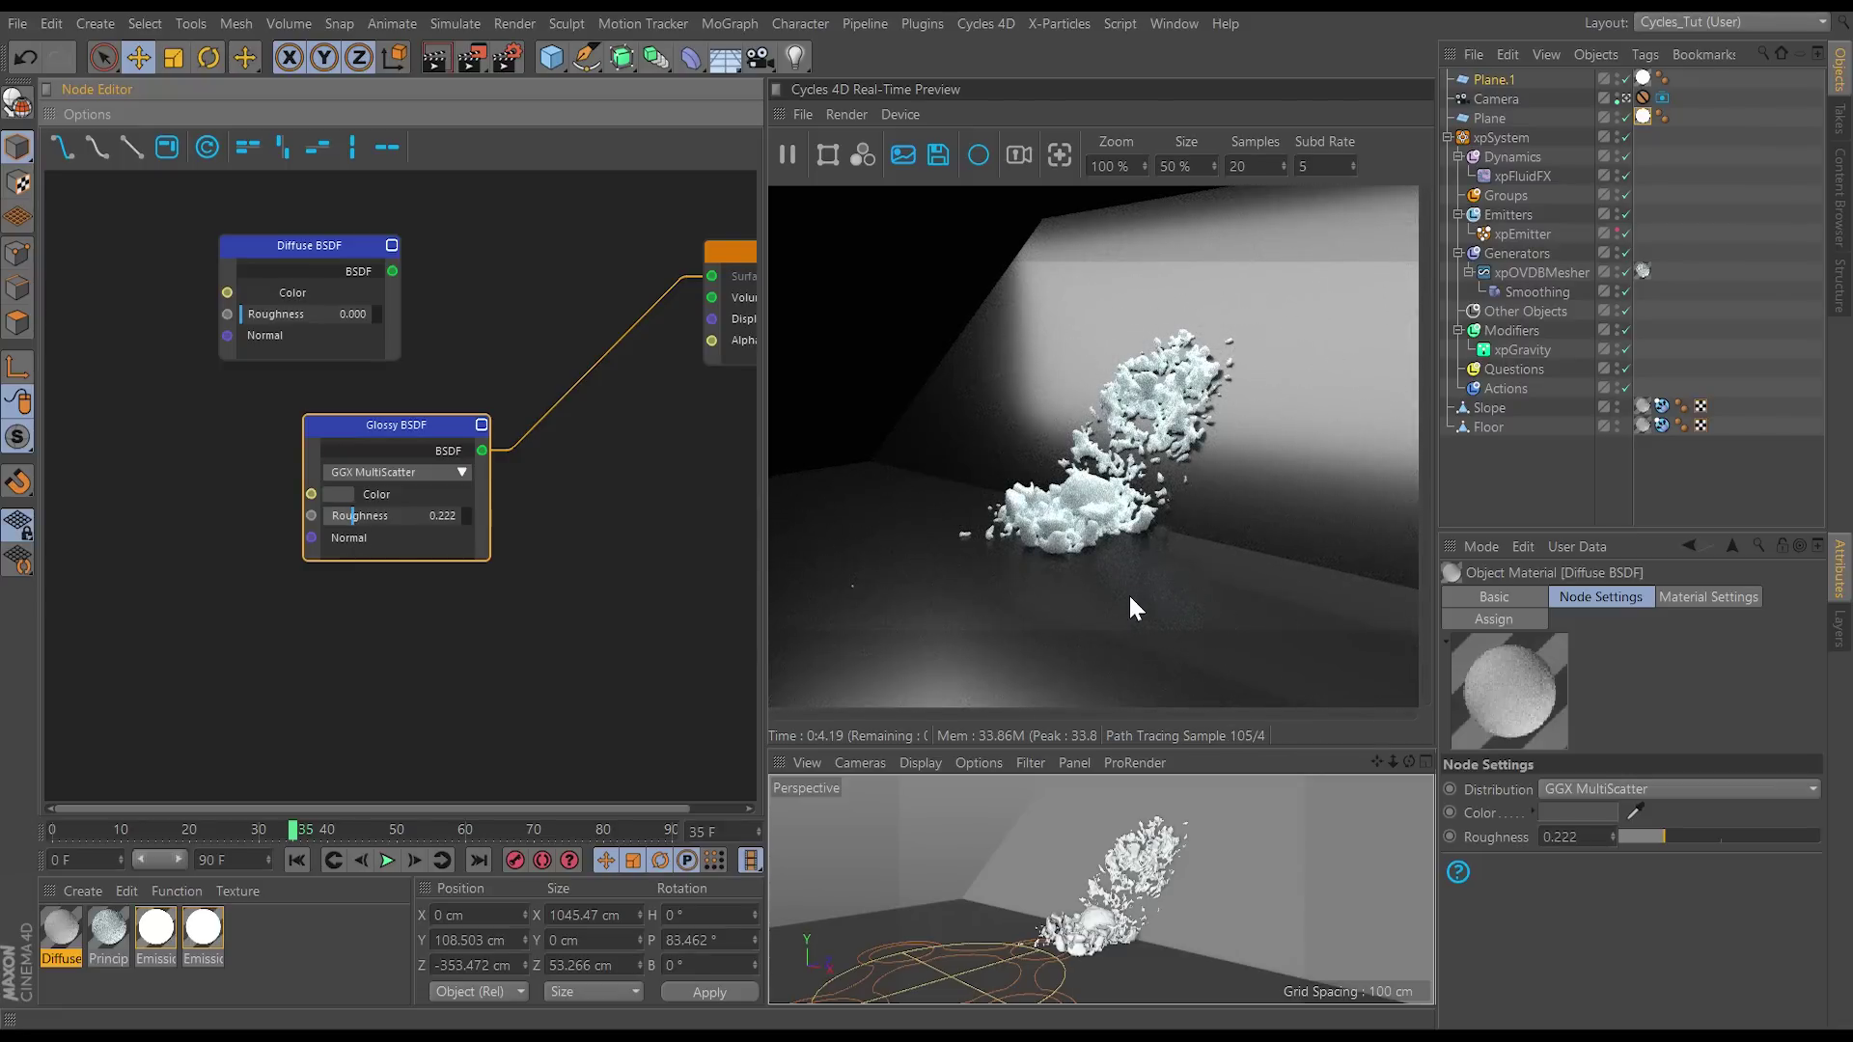
# Step: Raise the Glossy BSDF's Roughness to about 0.285 and darken its Color to near black
pyautogui.click(363, 518)
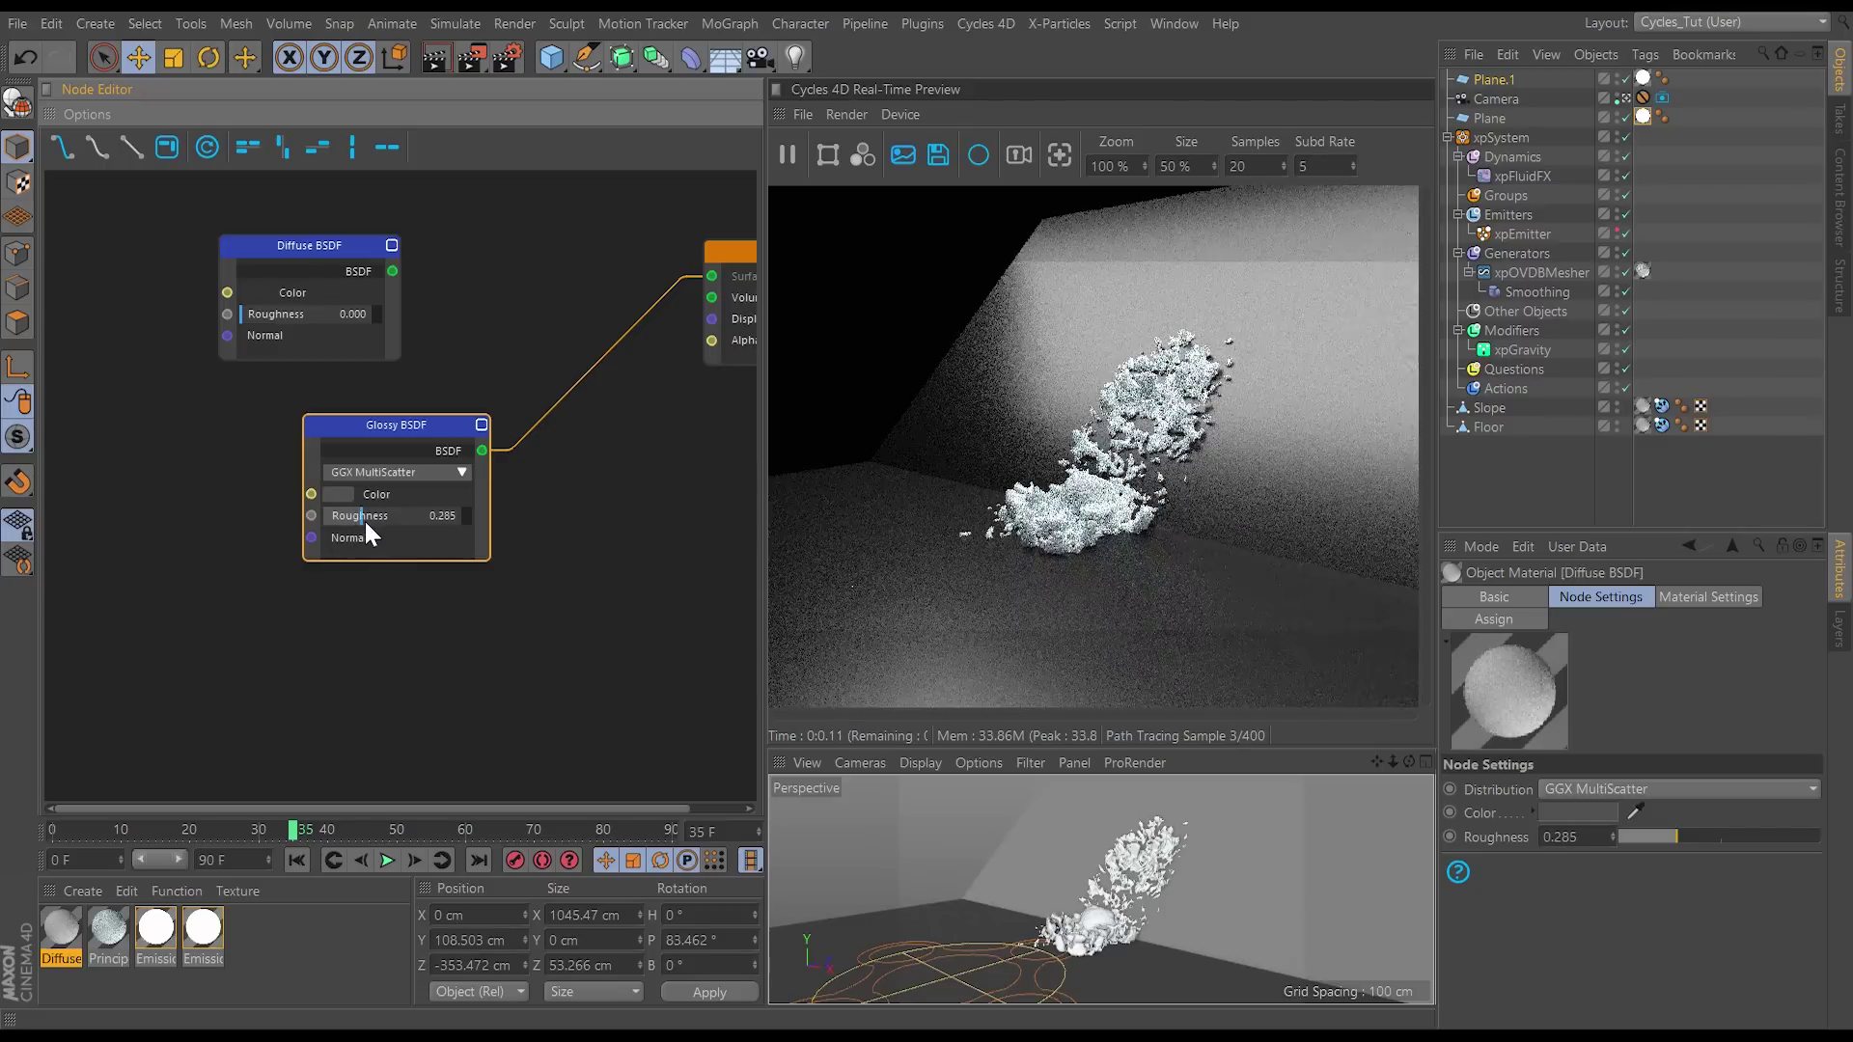
pyautogui.click(334, 494)
pyautogui.moveTo(326, 536); pyautogui.dragTo(241, 537)
pyautogui.click(296, 574)
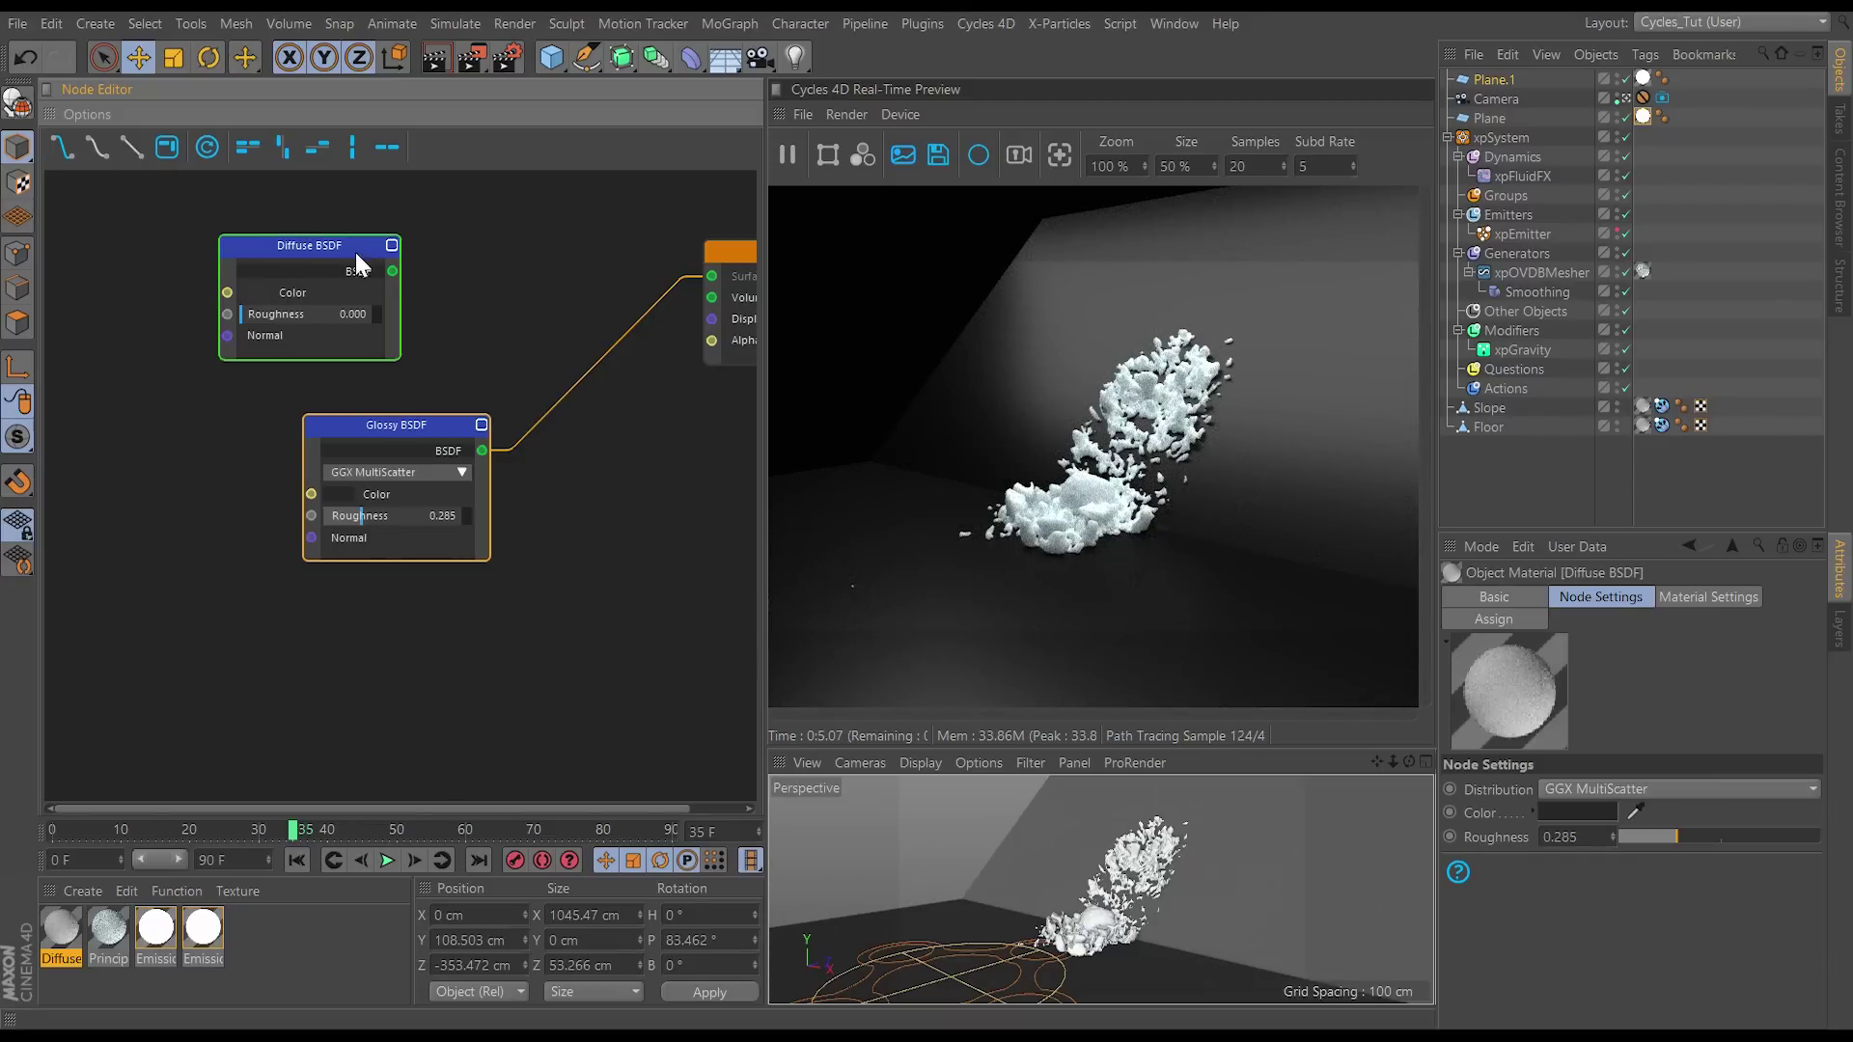
# Step: Delete the unused Diffuse BSDF node and rearrange the Glossy BSDF and Output nodes to make room for displacement nodes
pyautogui.moveTo(355, 249); pyautogui.dragTo(297, 228)
pyautogui.moveTo(450, 426); pyautogui.dragTo(597, 335)
pyautogui.moveTo(721, 267); pyautogui.dragTo(680, 281)
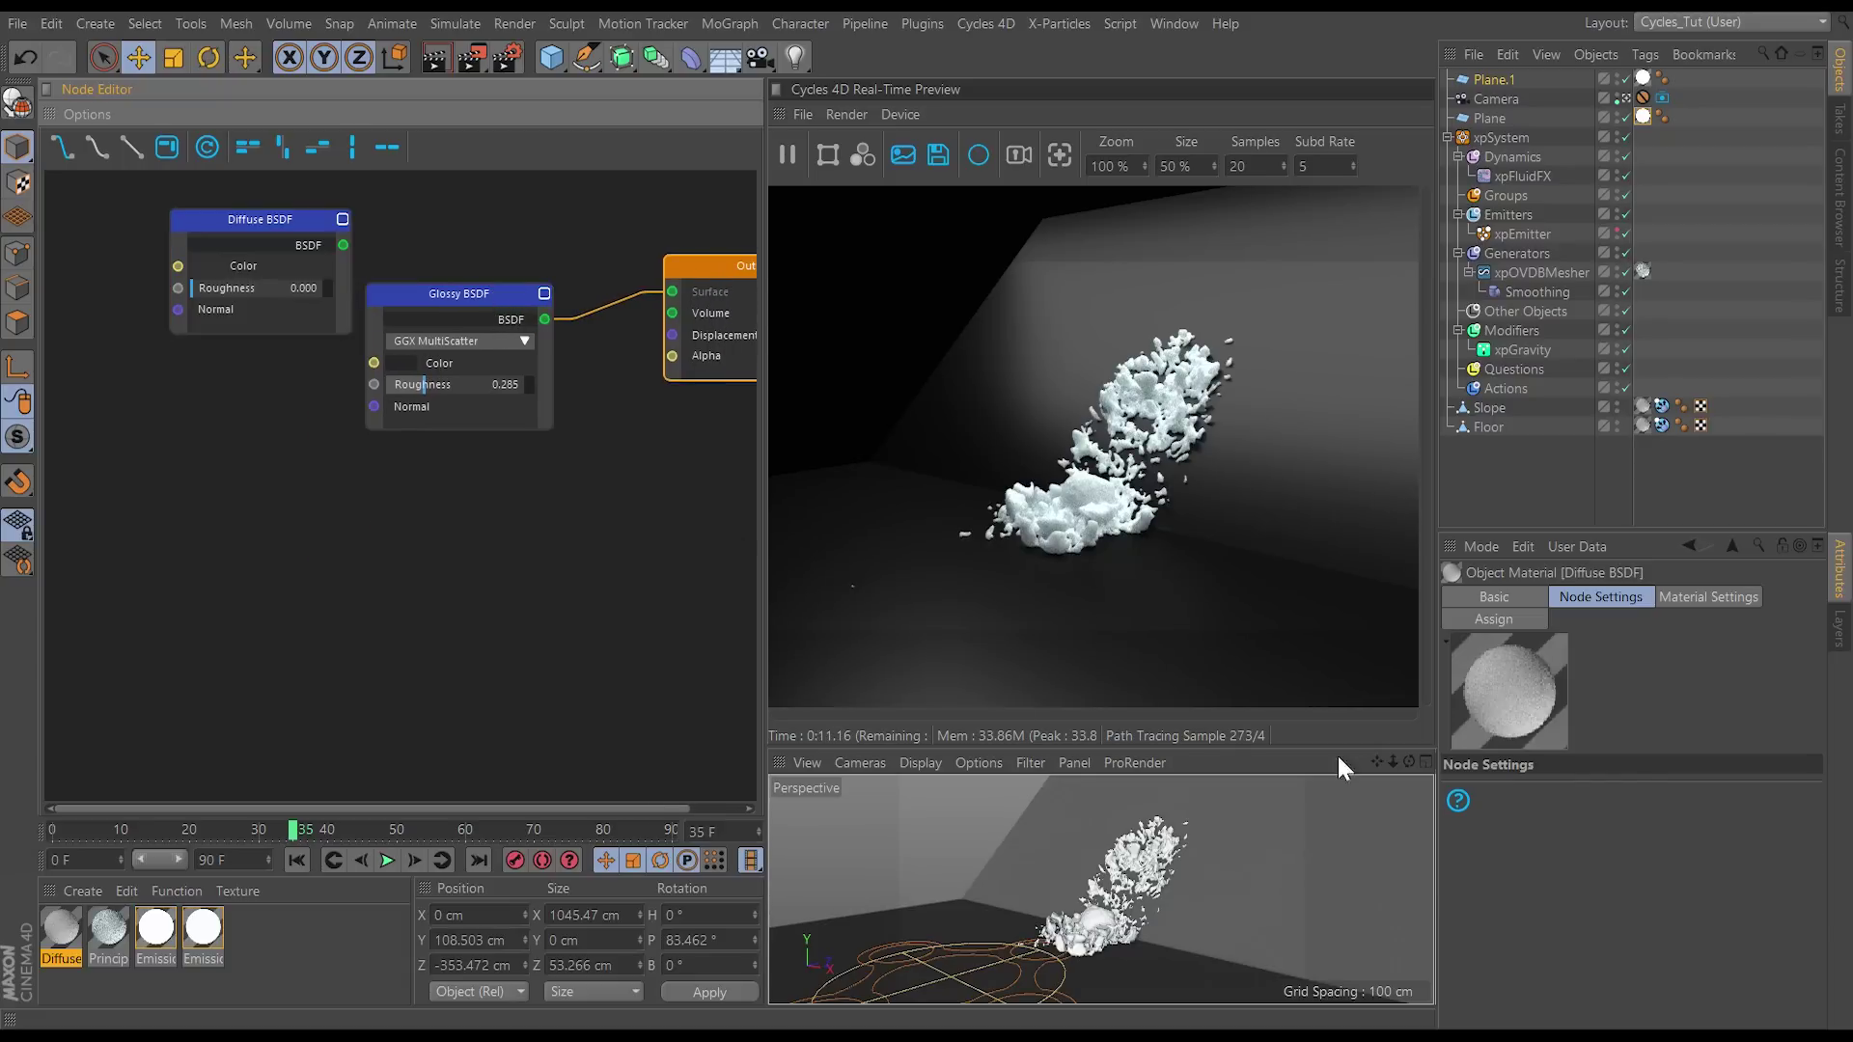
pyautogui.click(1683, 596)
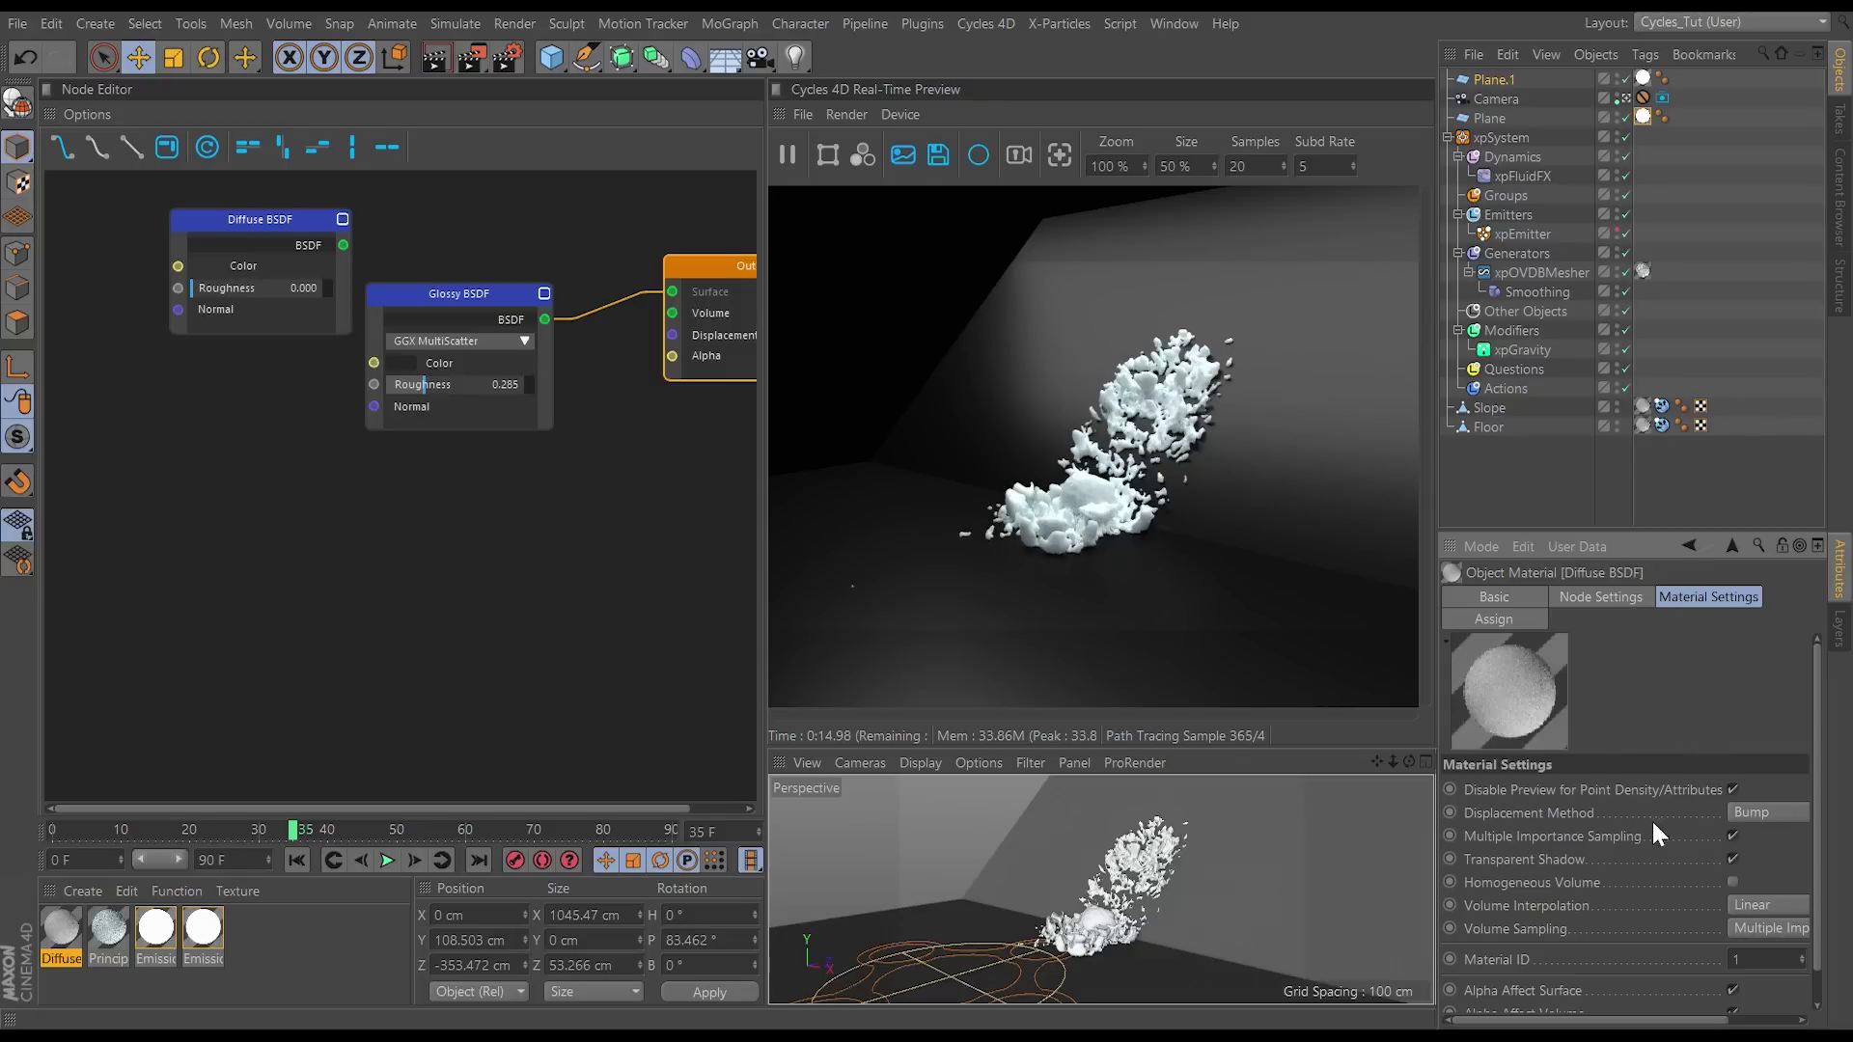
pyautogui.moveTo(381, 295); pyautogui.dragTo(372, 239)
pyautogui.click(301, 218)
pyautogui.press('Delete')
pyautogui.moveTo(693, 276); pyautogui.dragTo(643, 293)
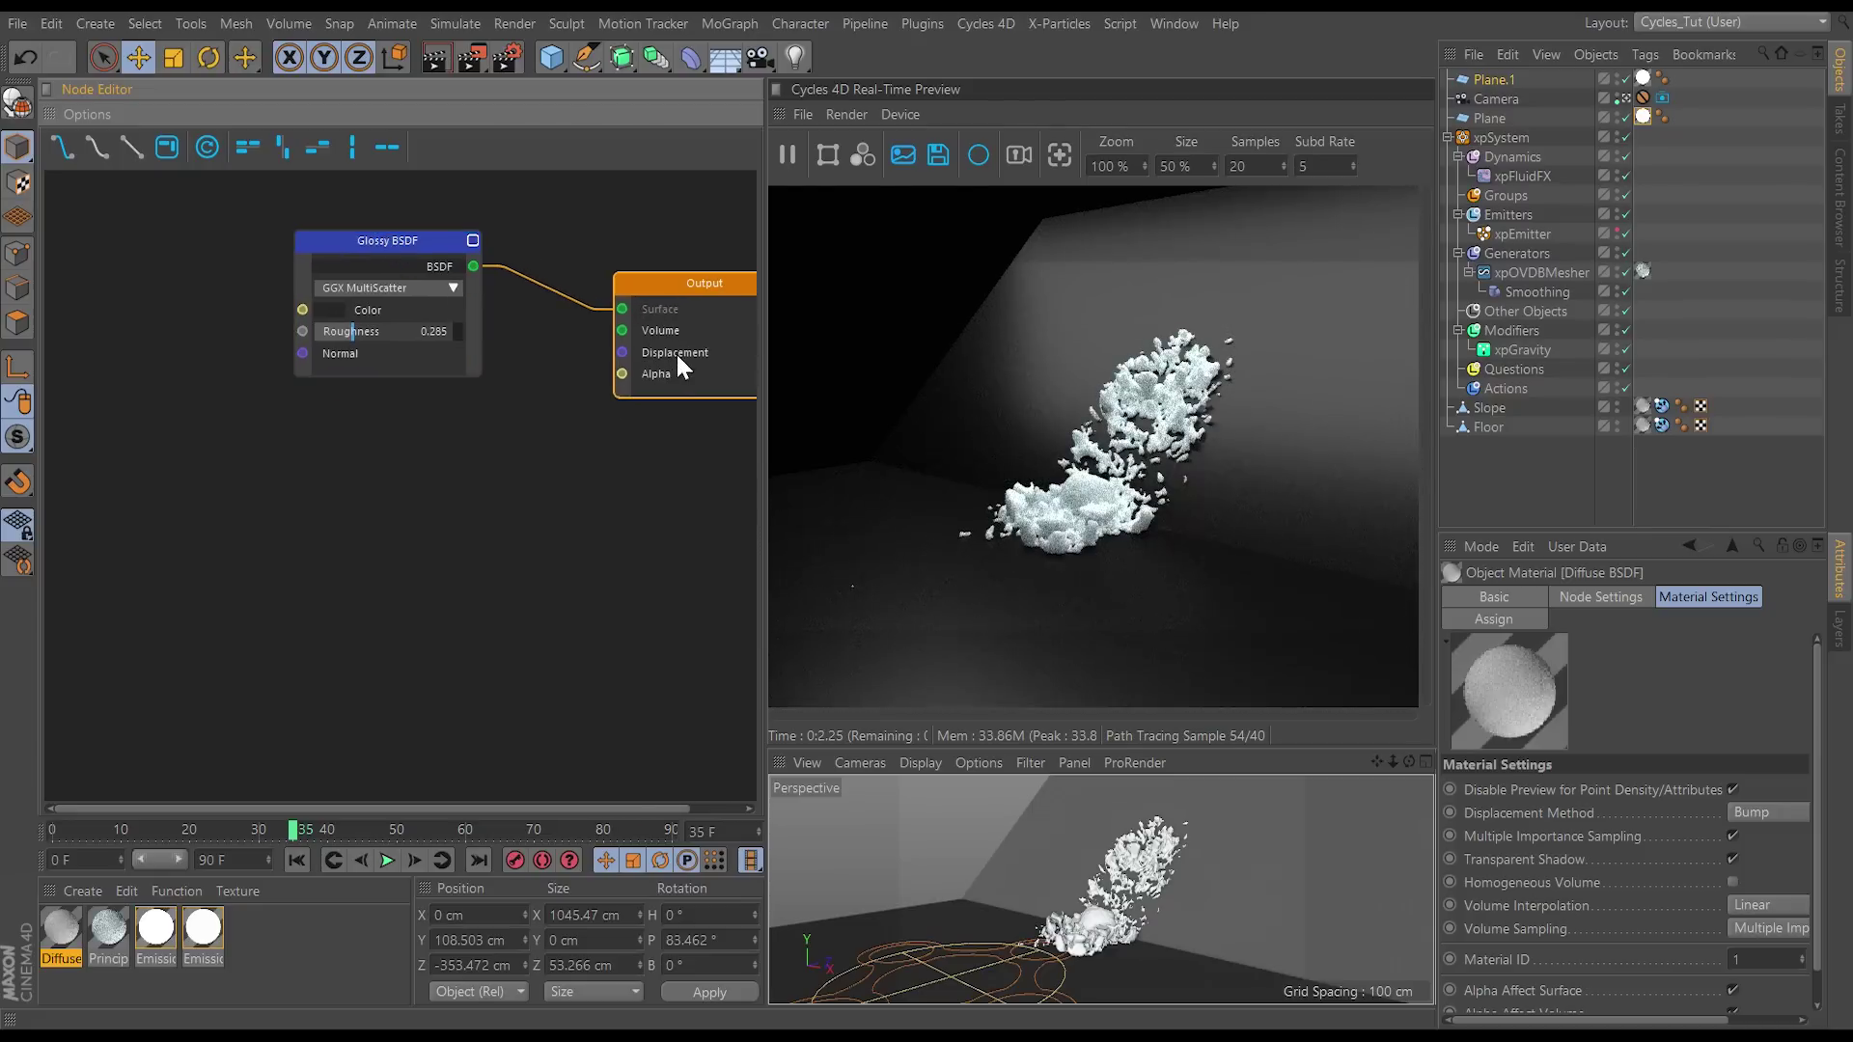
pyautogui.moveTo(394, 237); pyautogui.dragTo(340, 229)
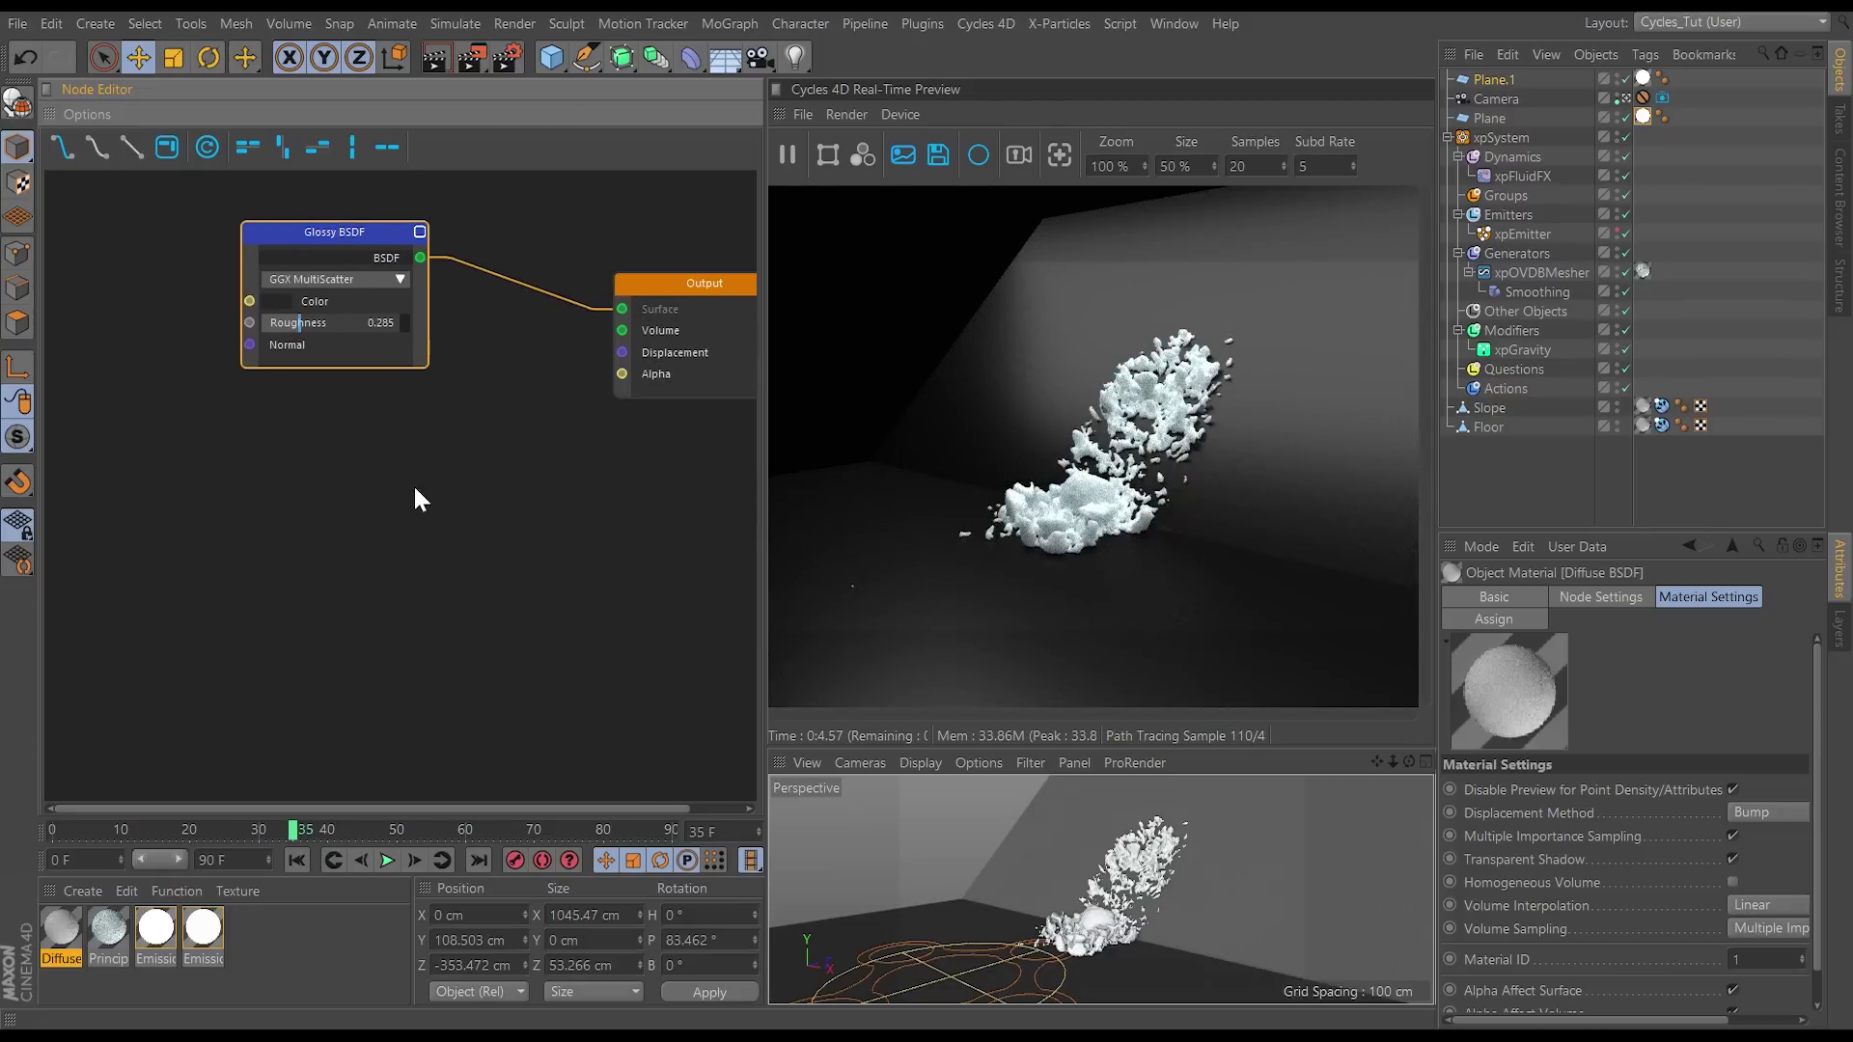
# Step: Add a Displacement node below the Glossy BSDF and connect it to the Output's Displacement input
pyautogui.rightClick(318, 463)
pyautogui.moveTo(386, 857)
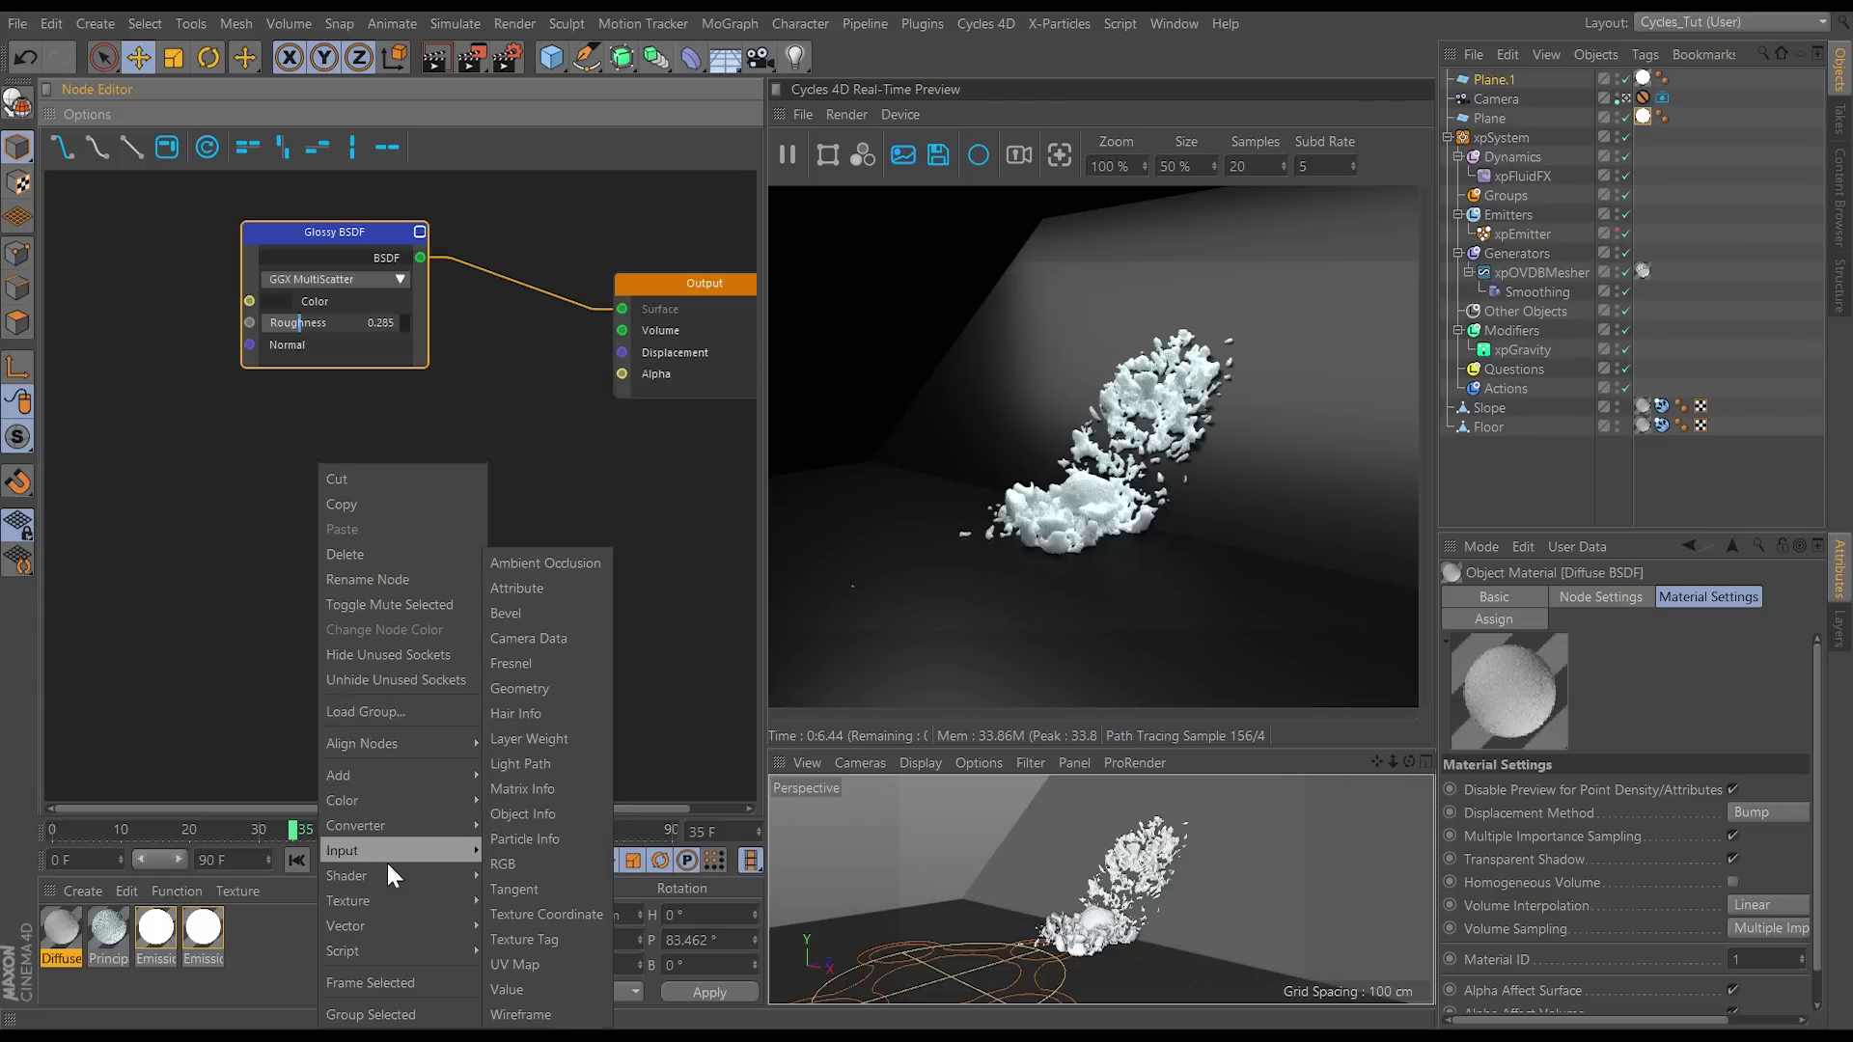
pyautogui.moveTo(396, 920)
pyautogui.click(535, 859)
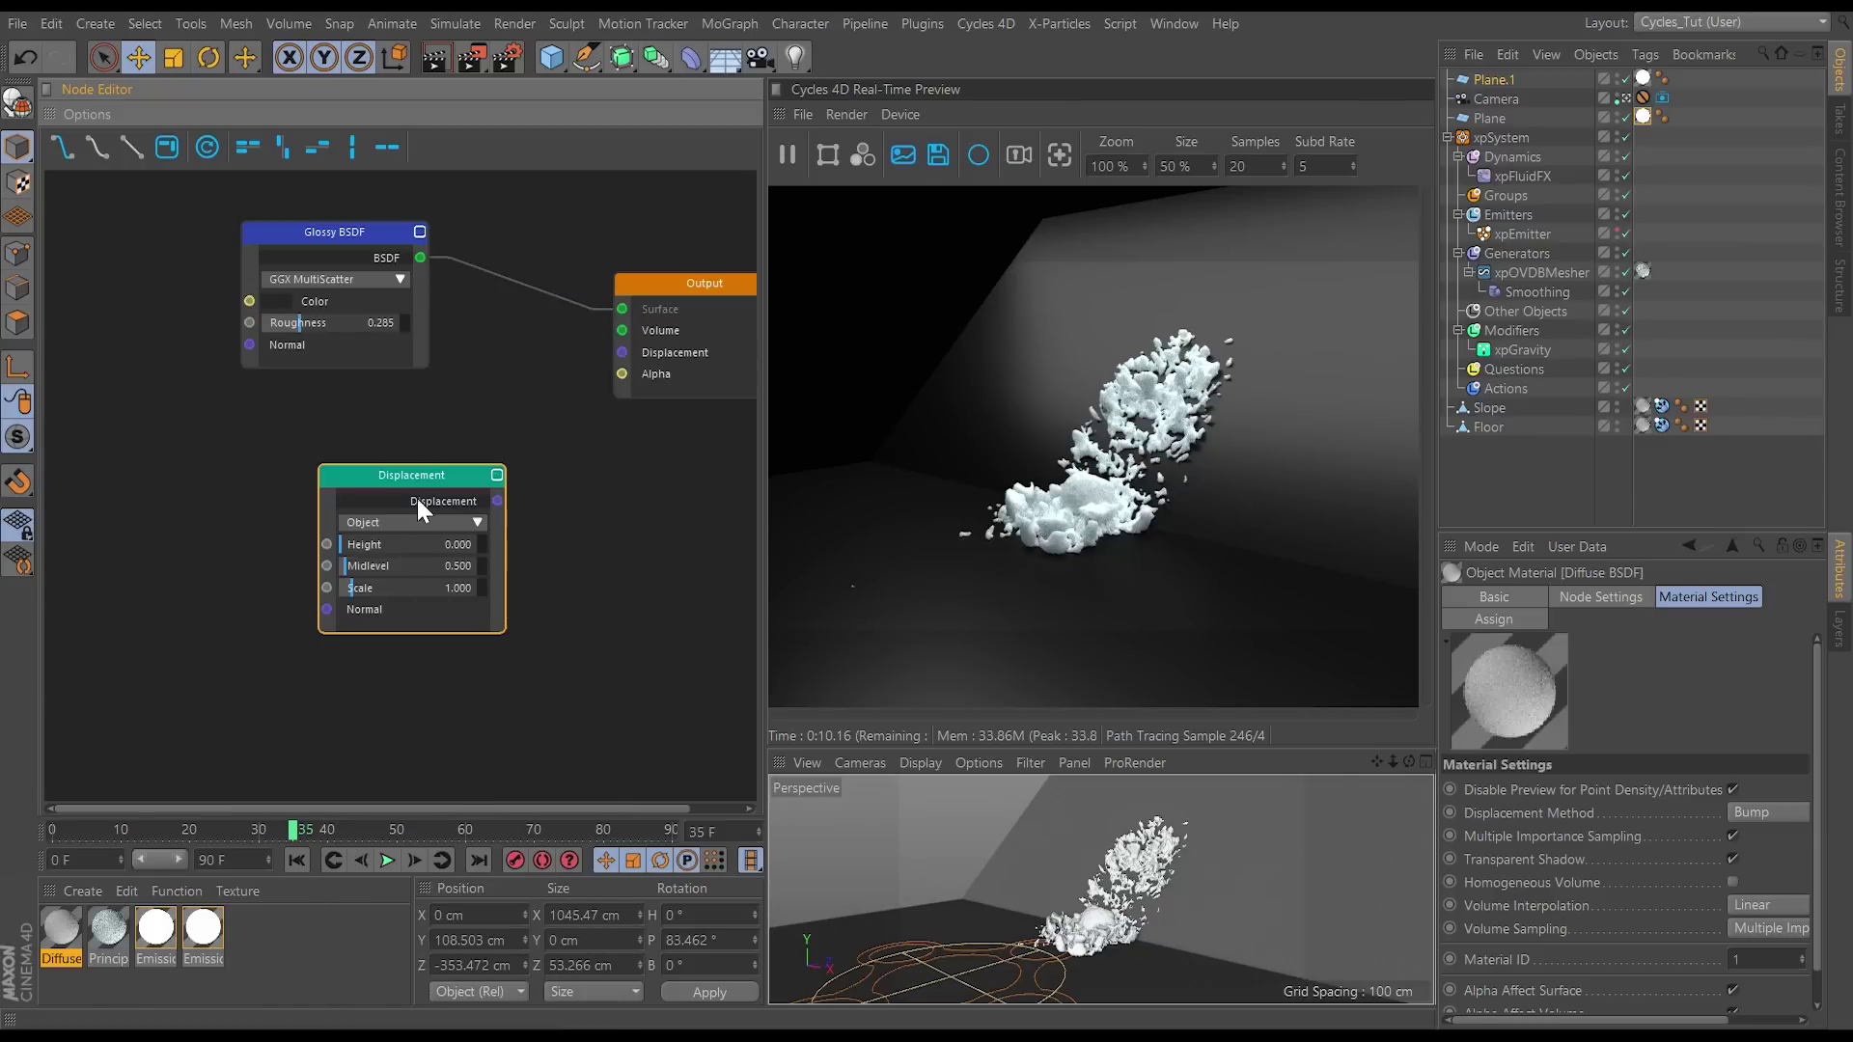
pyautogui.moveTo(416, 498); pyautogui.dragTo(624, 353)
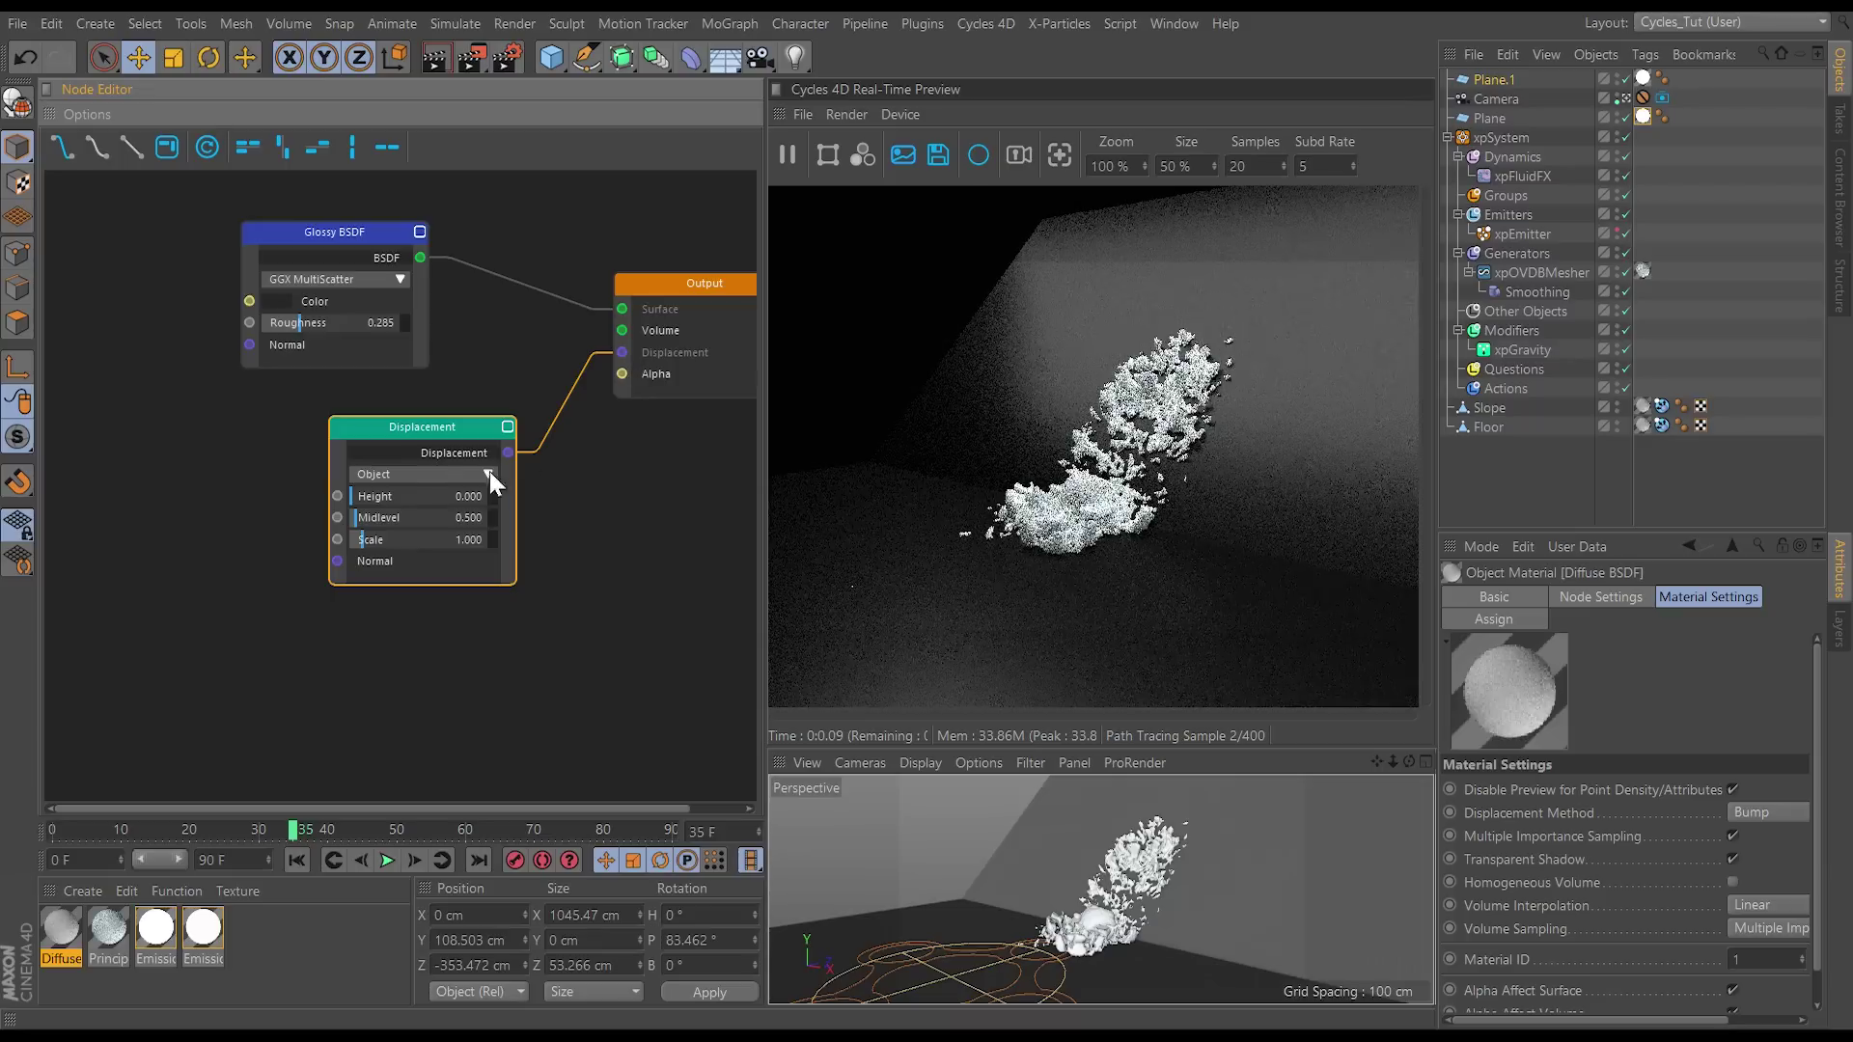
pyautogui.moveTo(401, 437); pyautogui.dragTo(430, 444)
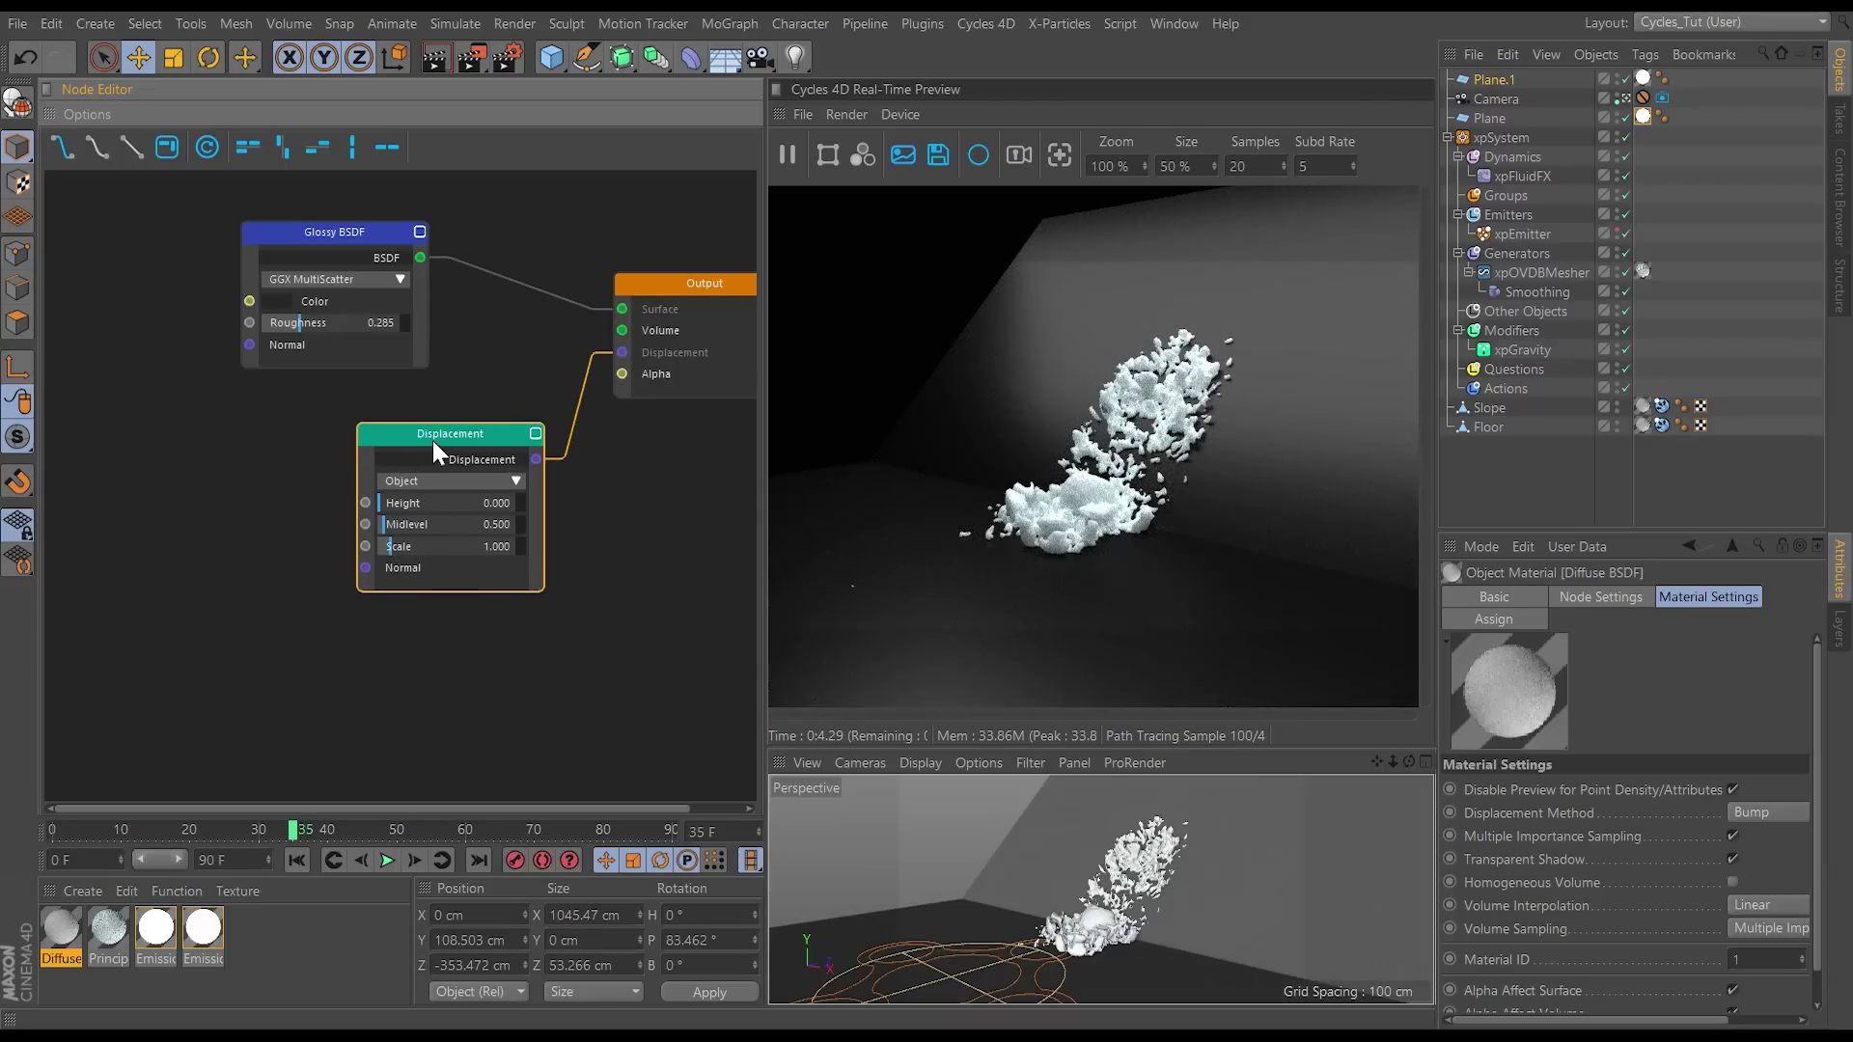
pyautogui.moveTo(432, 440); pyautogui.dragTo(456, 436)
# Step: Add a Noise Texture node and place it beside the Displacement node's inputs
pyautogui.rightClick(172, 464)
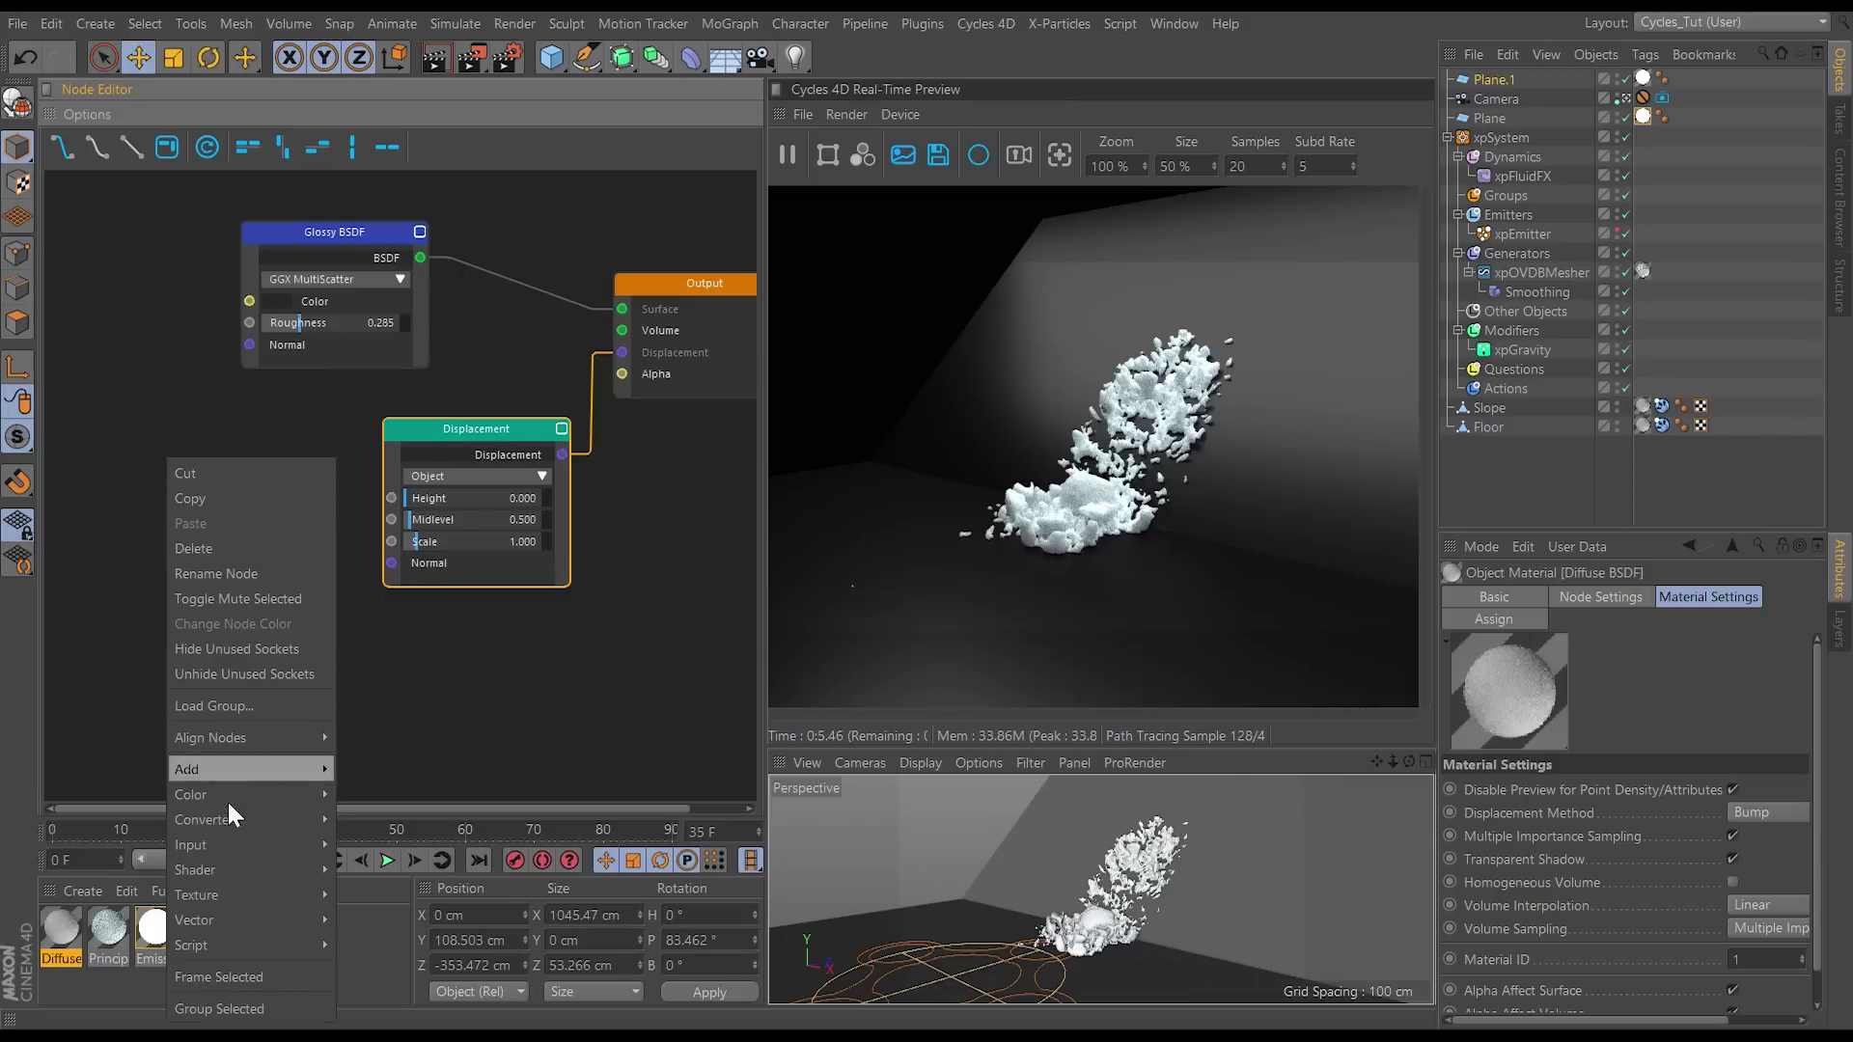
pyautogui.moveTo(241, 894)
pyautogui.click(376, 898)
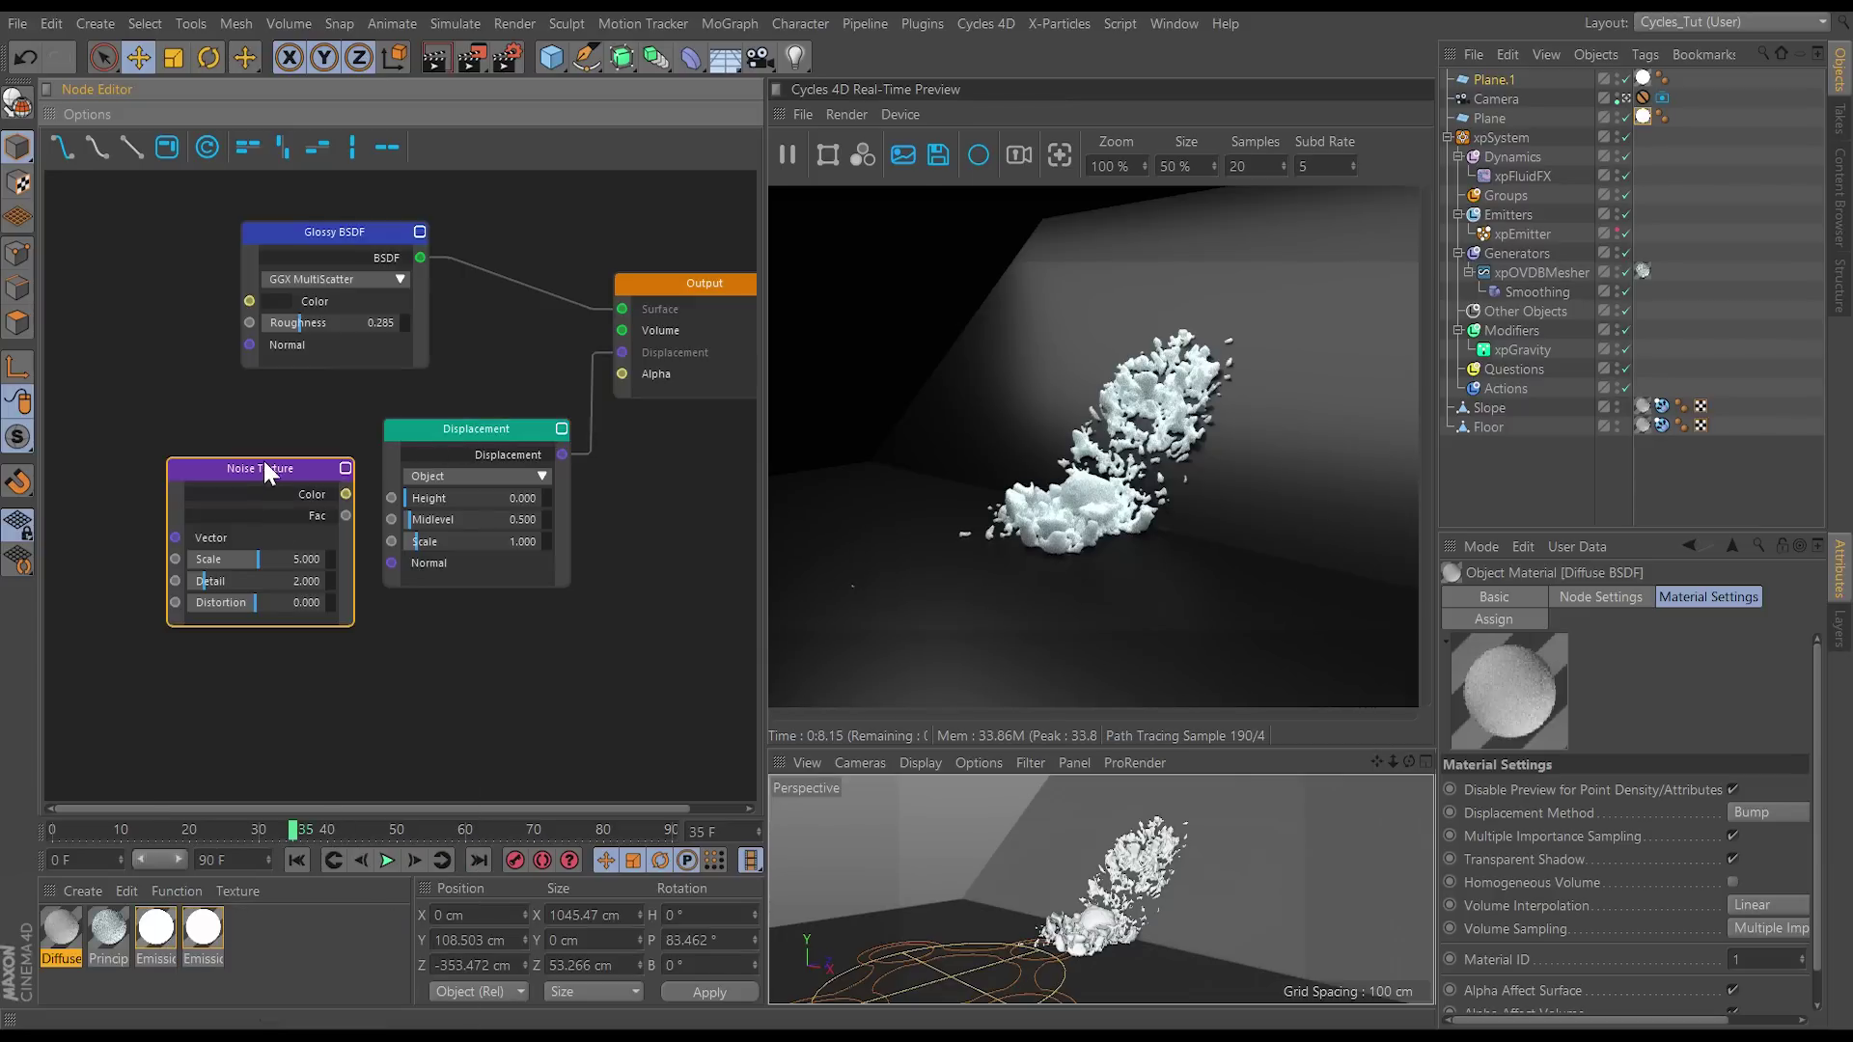
pyautogui.moveTo(264, 464); pyautogui.dragTo(266, 424)
pyautogui.click(444, 429)
pyautogui.moveTo(443, 425); pyautogui.dragTo(461, 421)
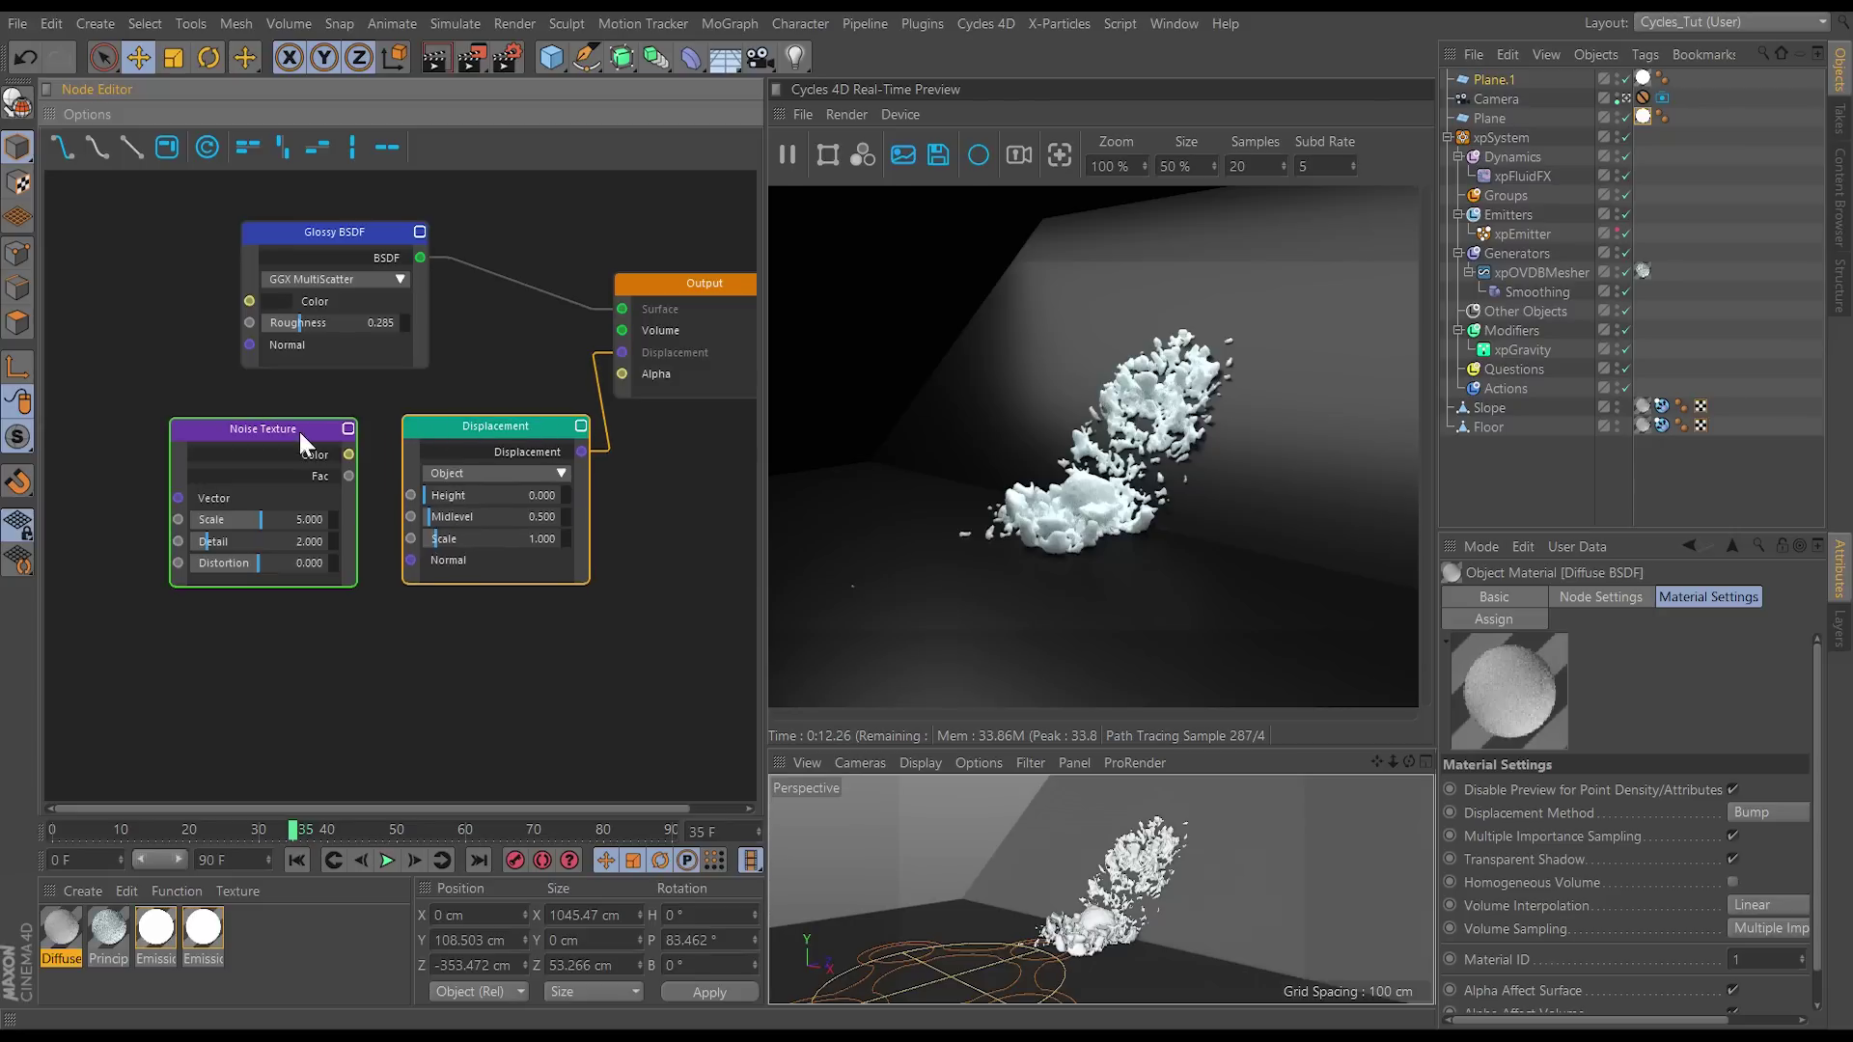
pyautogui.moveTo(298, 428); pyautogui.dragTo(325, 431)
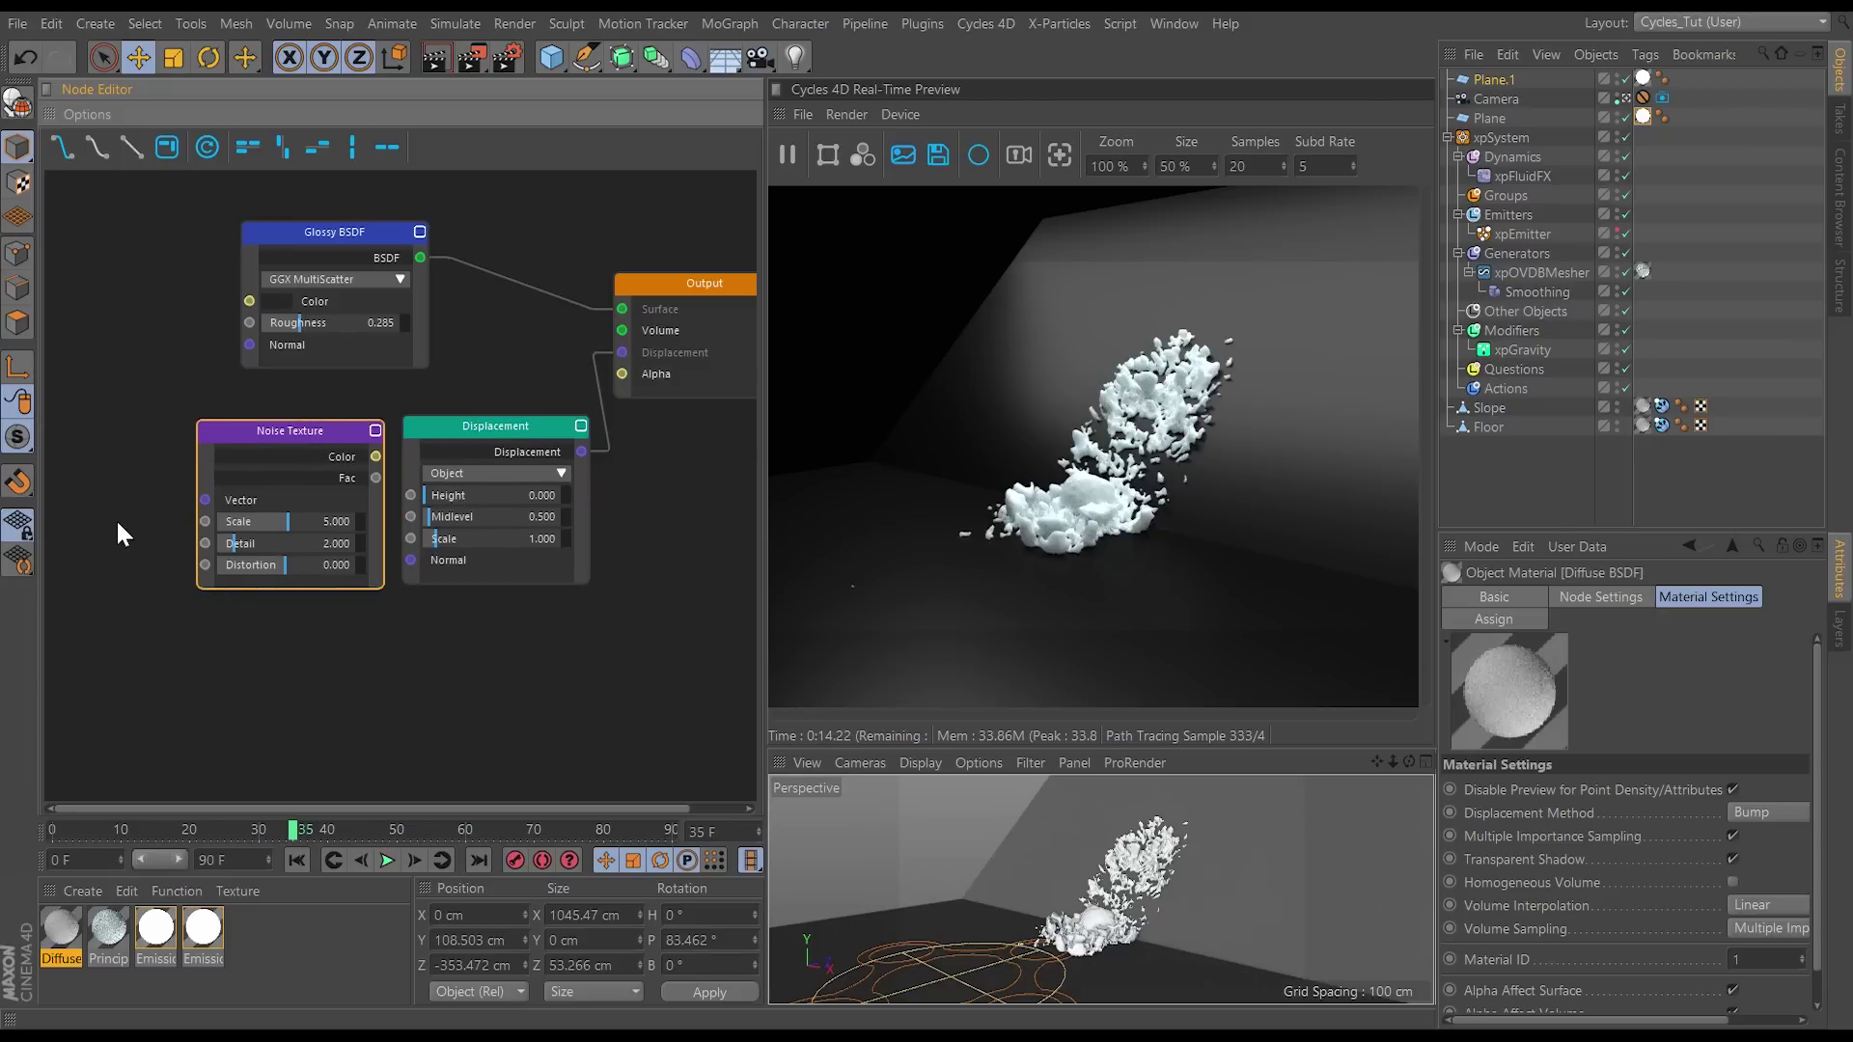
# Step: Add a Texture Coordinate node and connect its UV output to the Noise Texture's Vector input
pyautogui.rightClick(97, 473)
pyautogui.moveTo(181, 856)
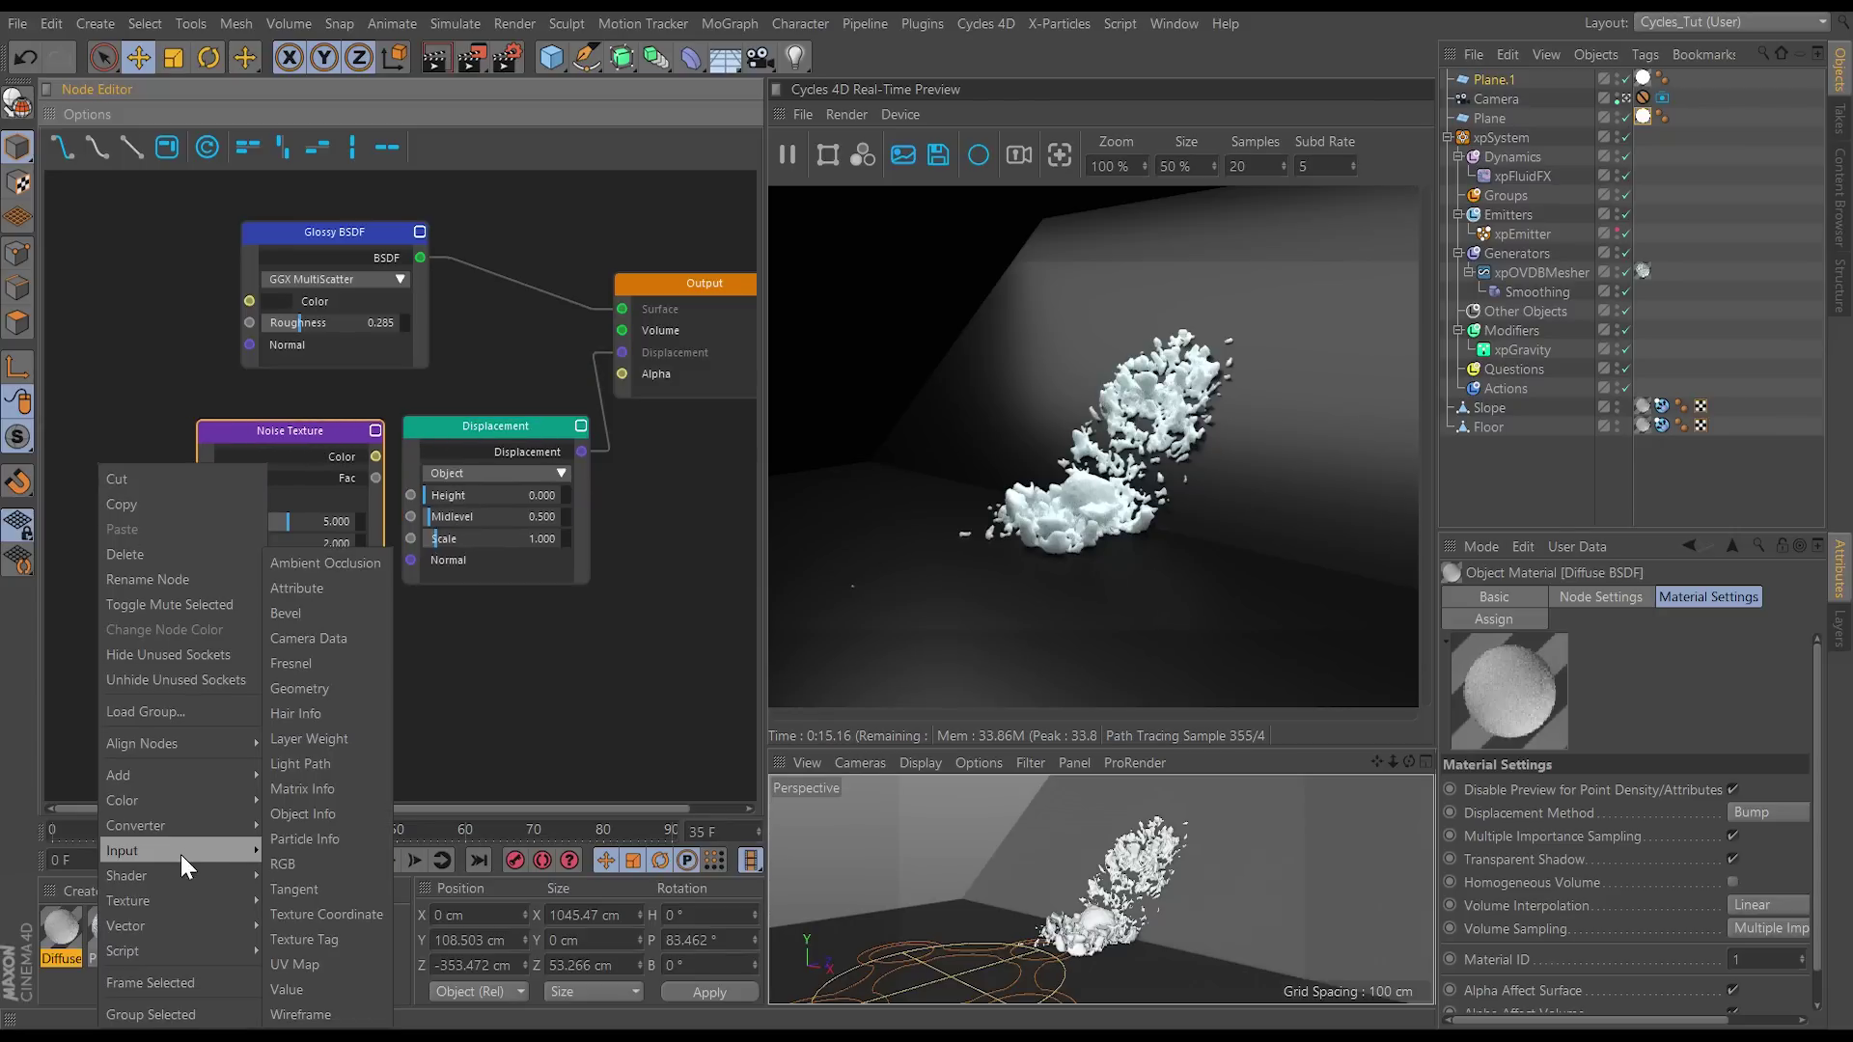
pyautogui.click(321, 922)
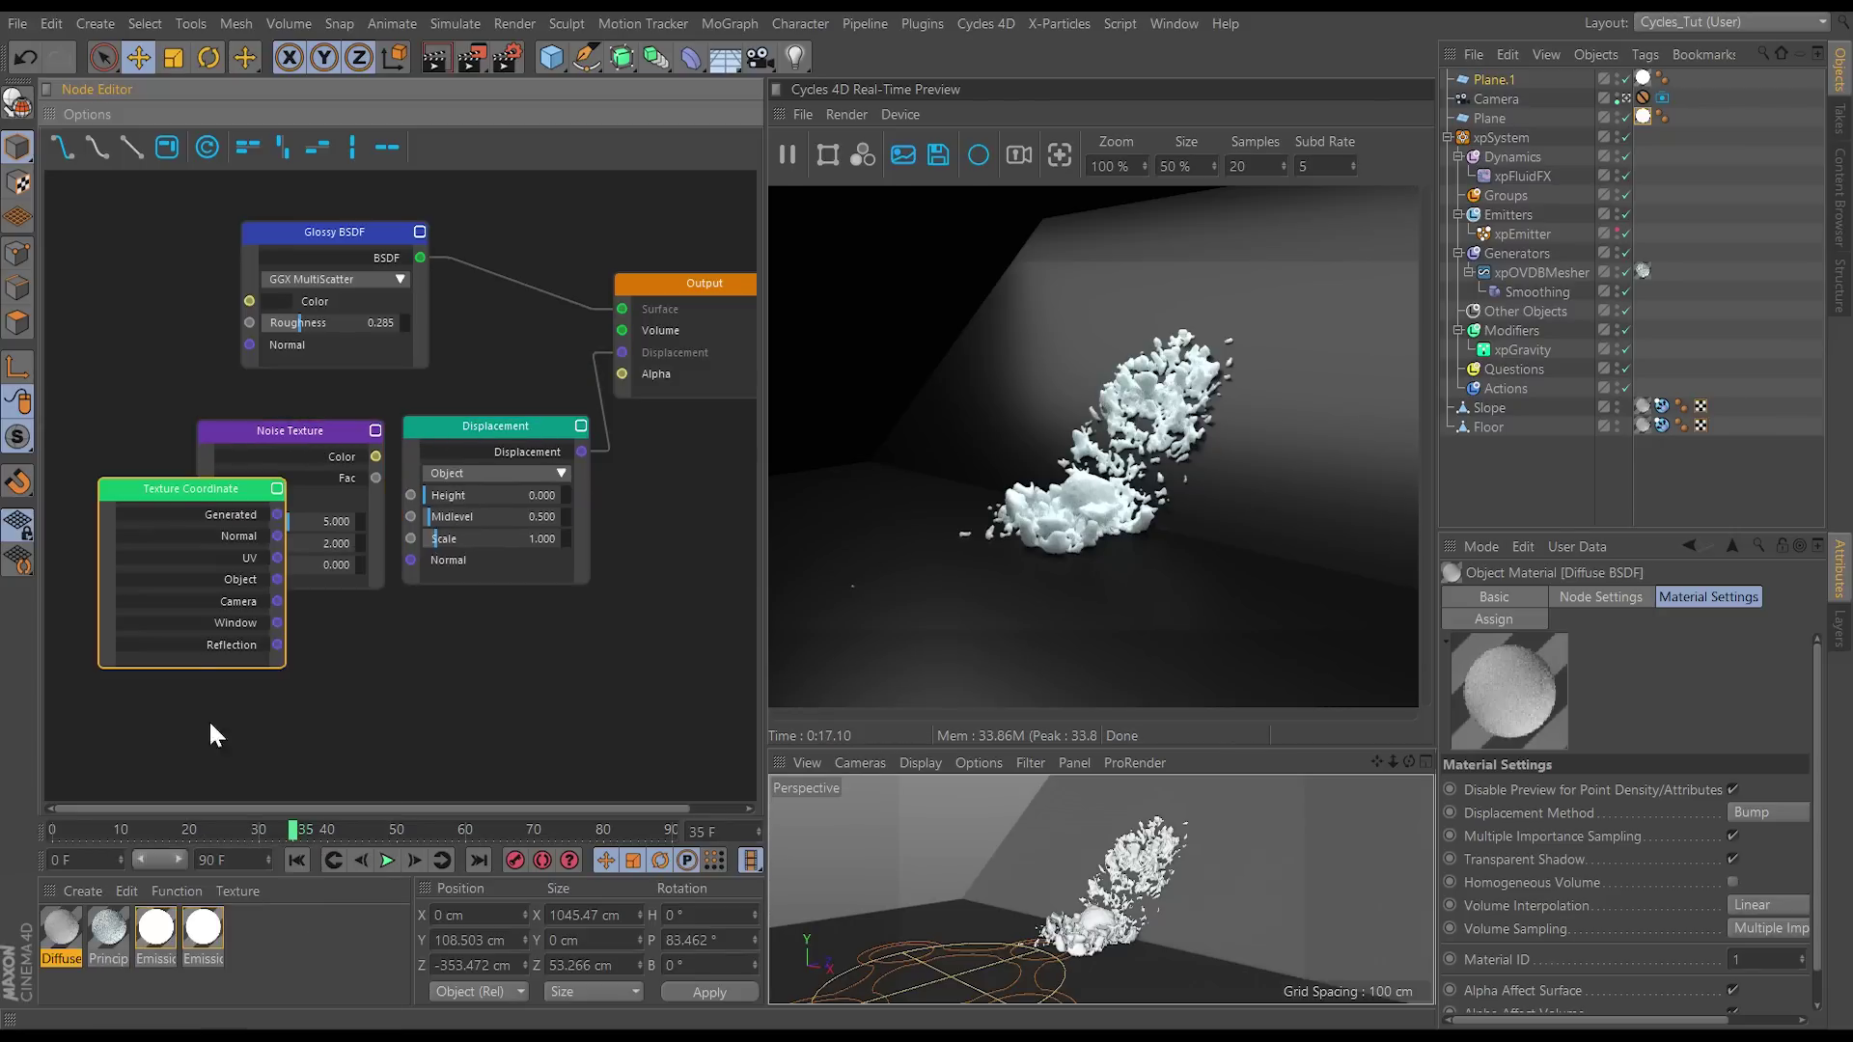
pyautogui.moveTo(168, 488); pyautogui.dragTo(58, 411)
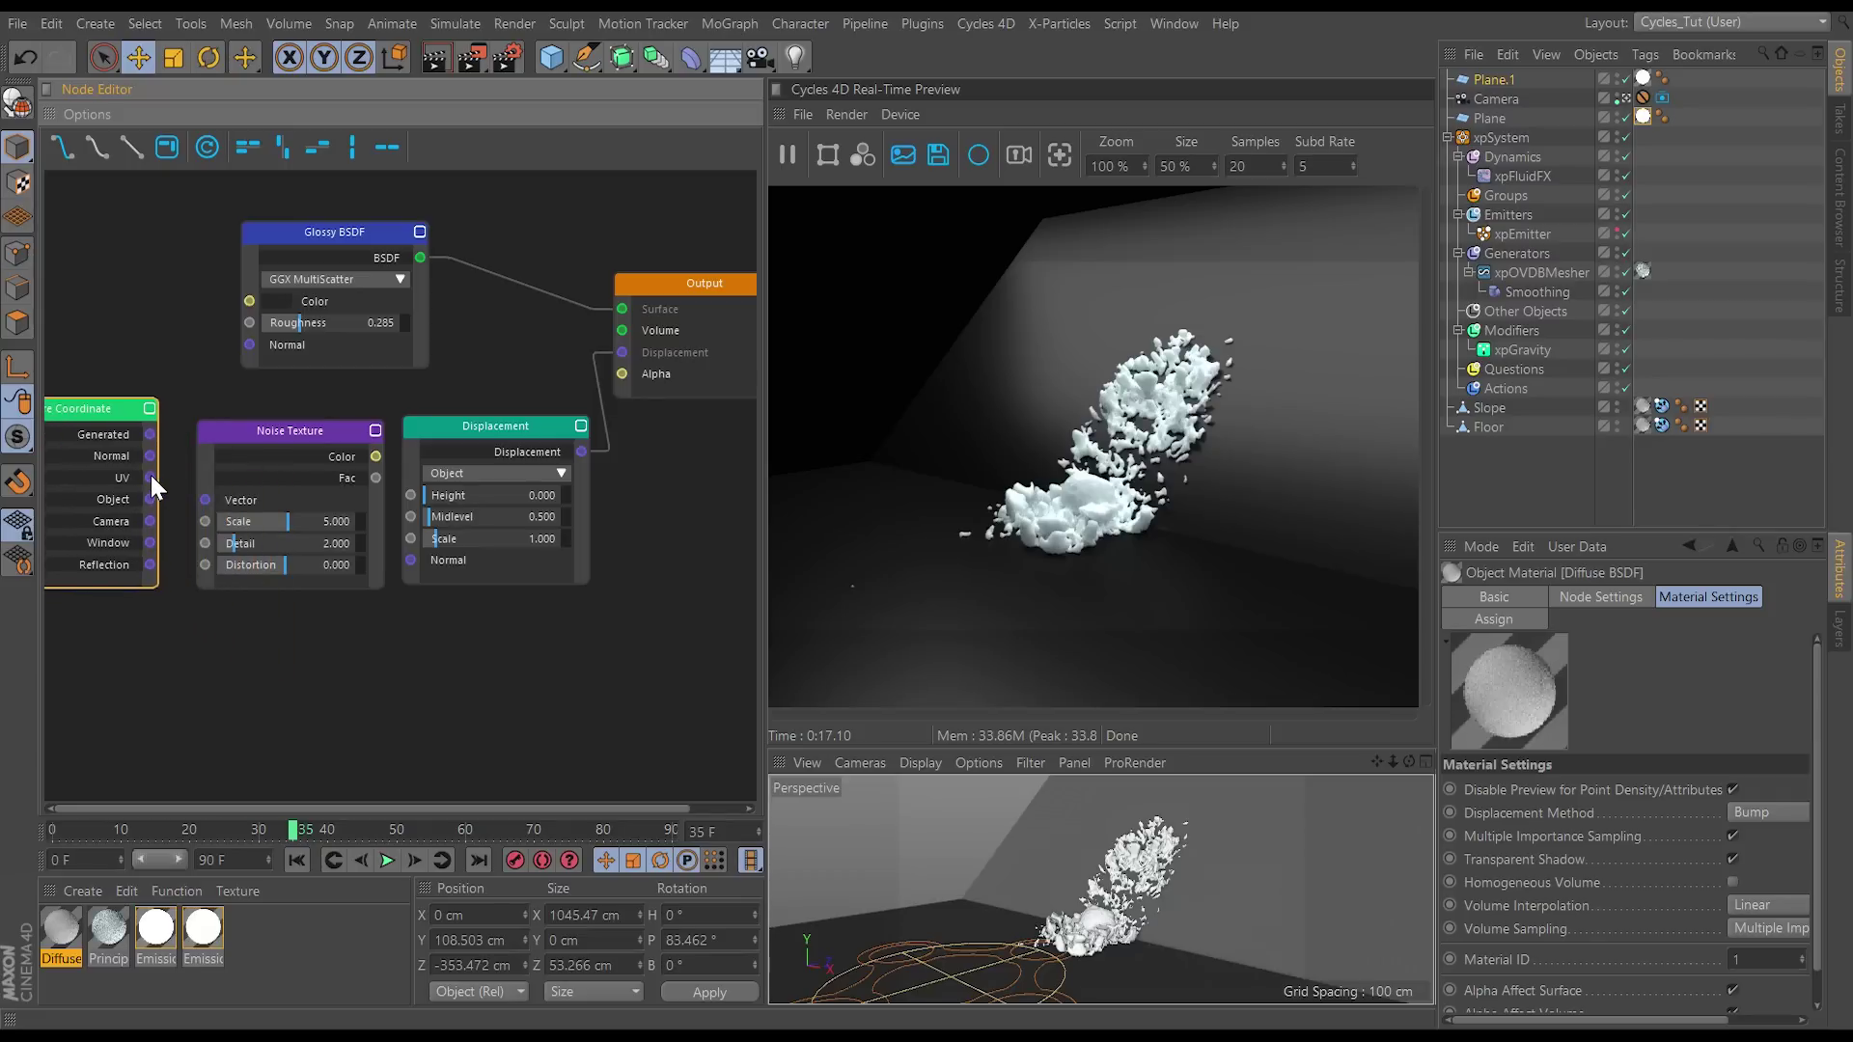
pyautogui.moveTo(151, 477); pyautogui.dragTo(204, 500)
pyautogui.click(207, 529)
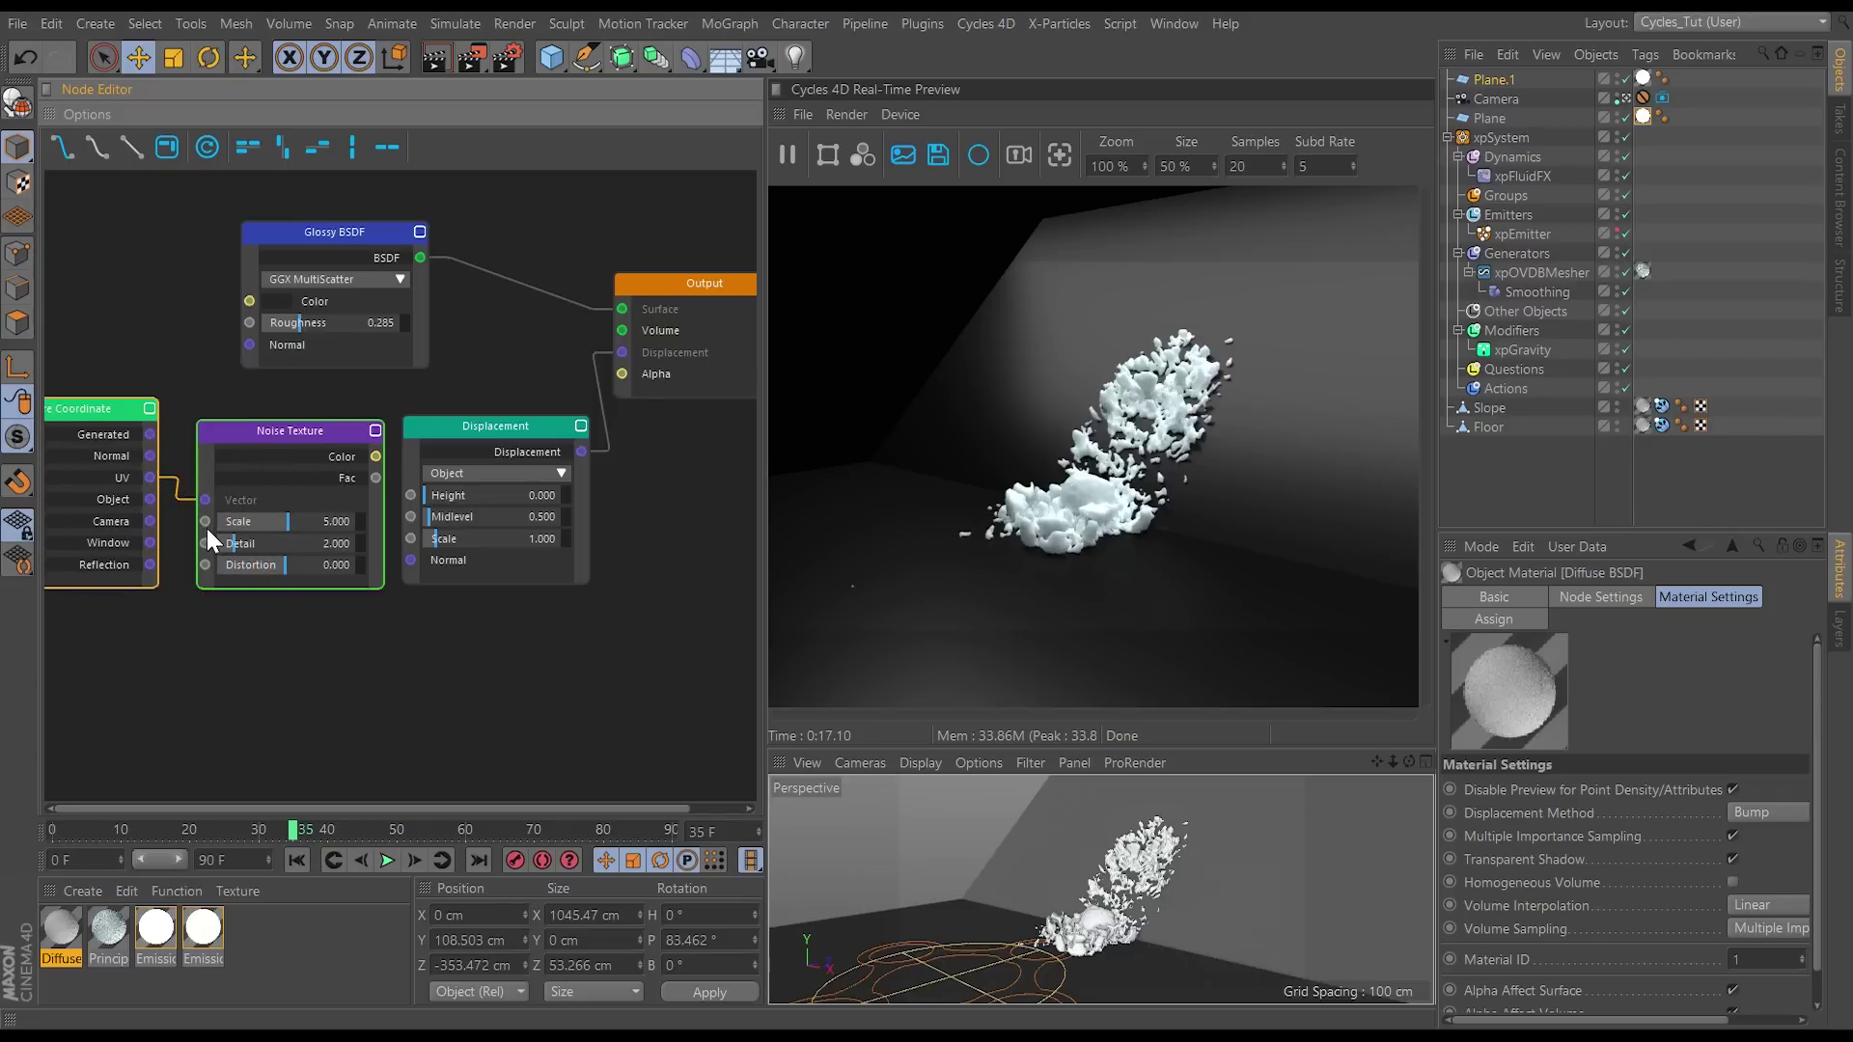
# Step: Preview the Noise Texture's Color and Fac outputs, and connect Fac to the Displacement node's Height
pyautogui.click(344, 455)
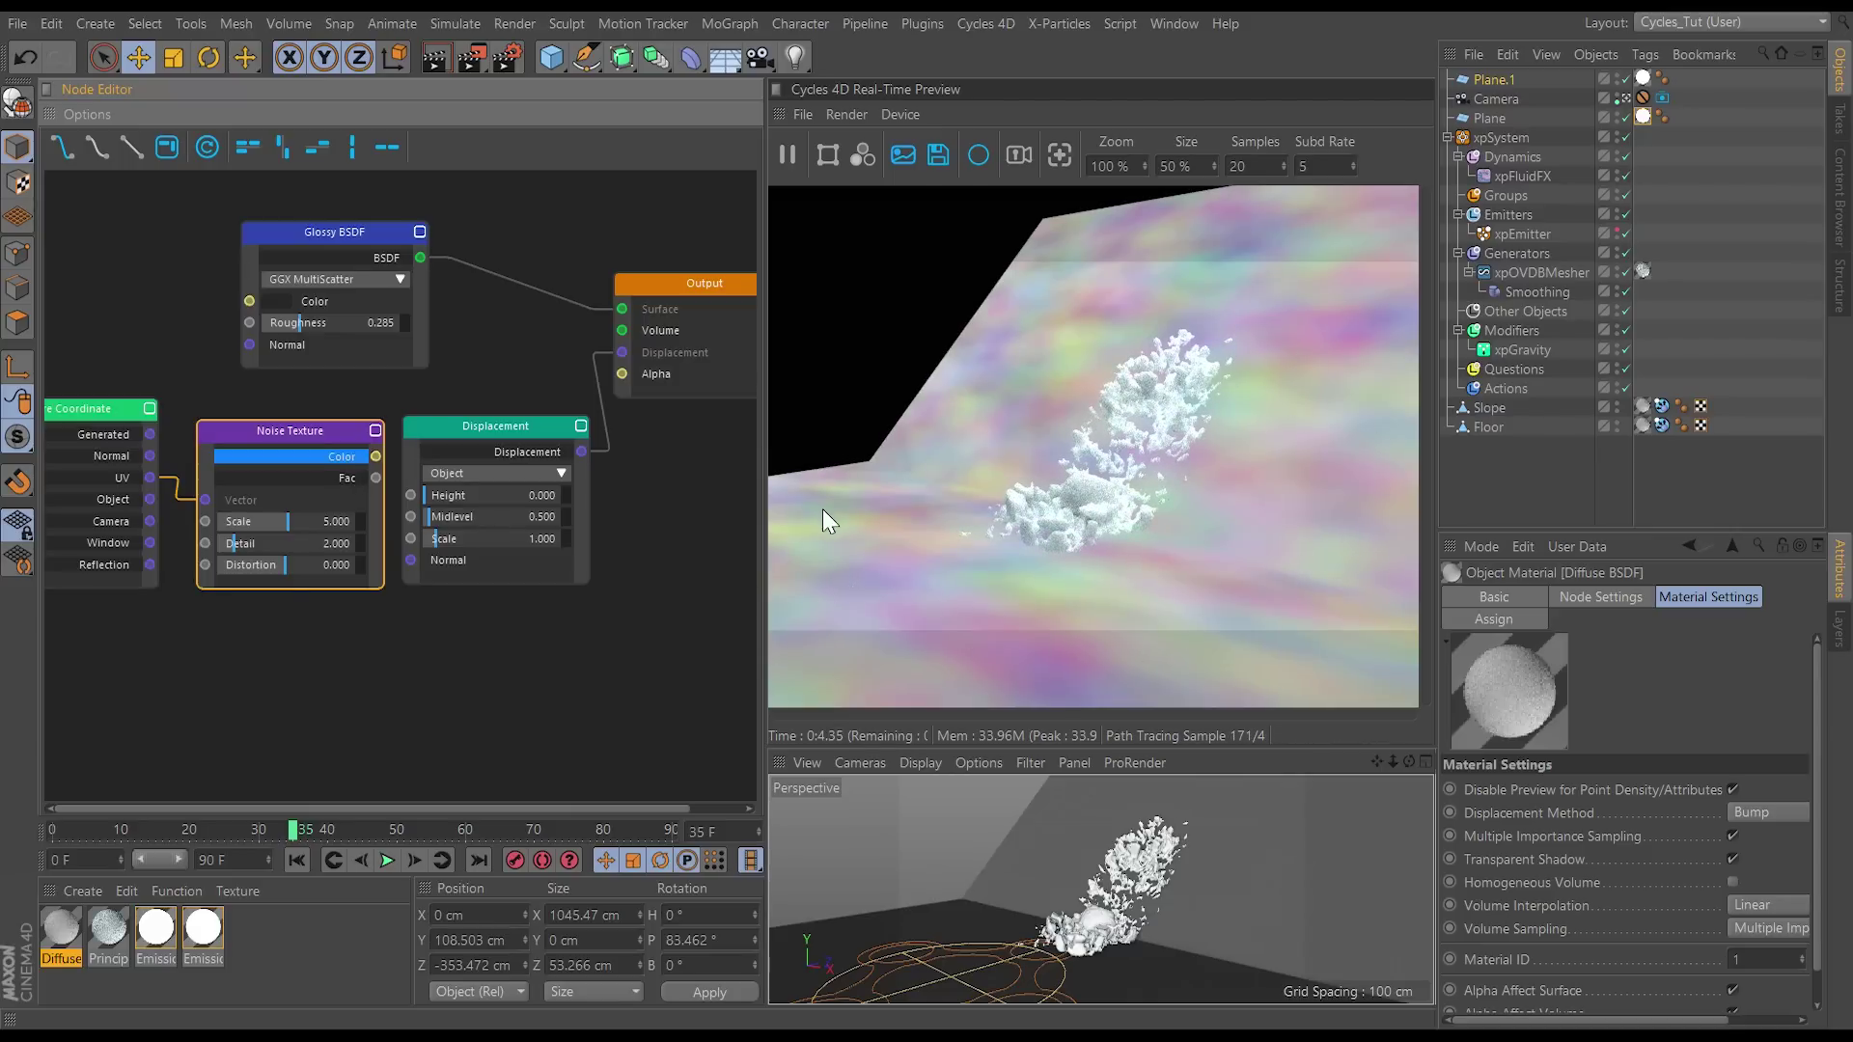
pyautogui.moveTo(331, 432); pyautogui.dragTo(320, 432)
pyautogui.click(337, 477)
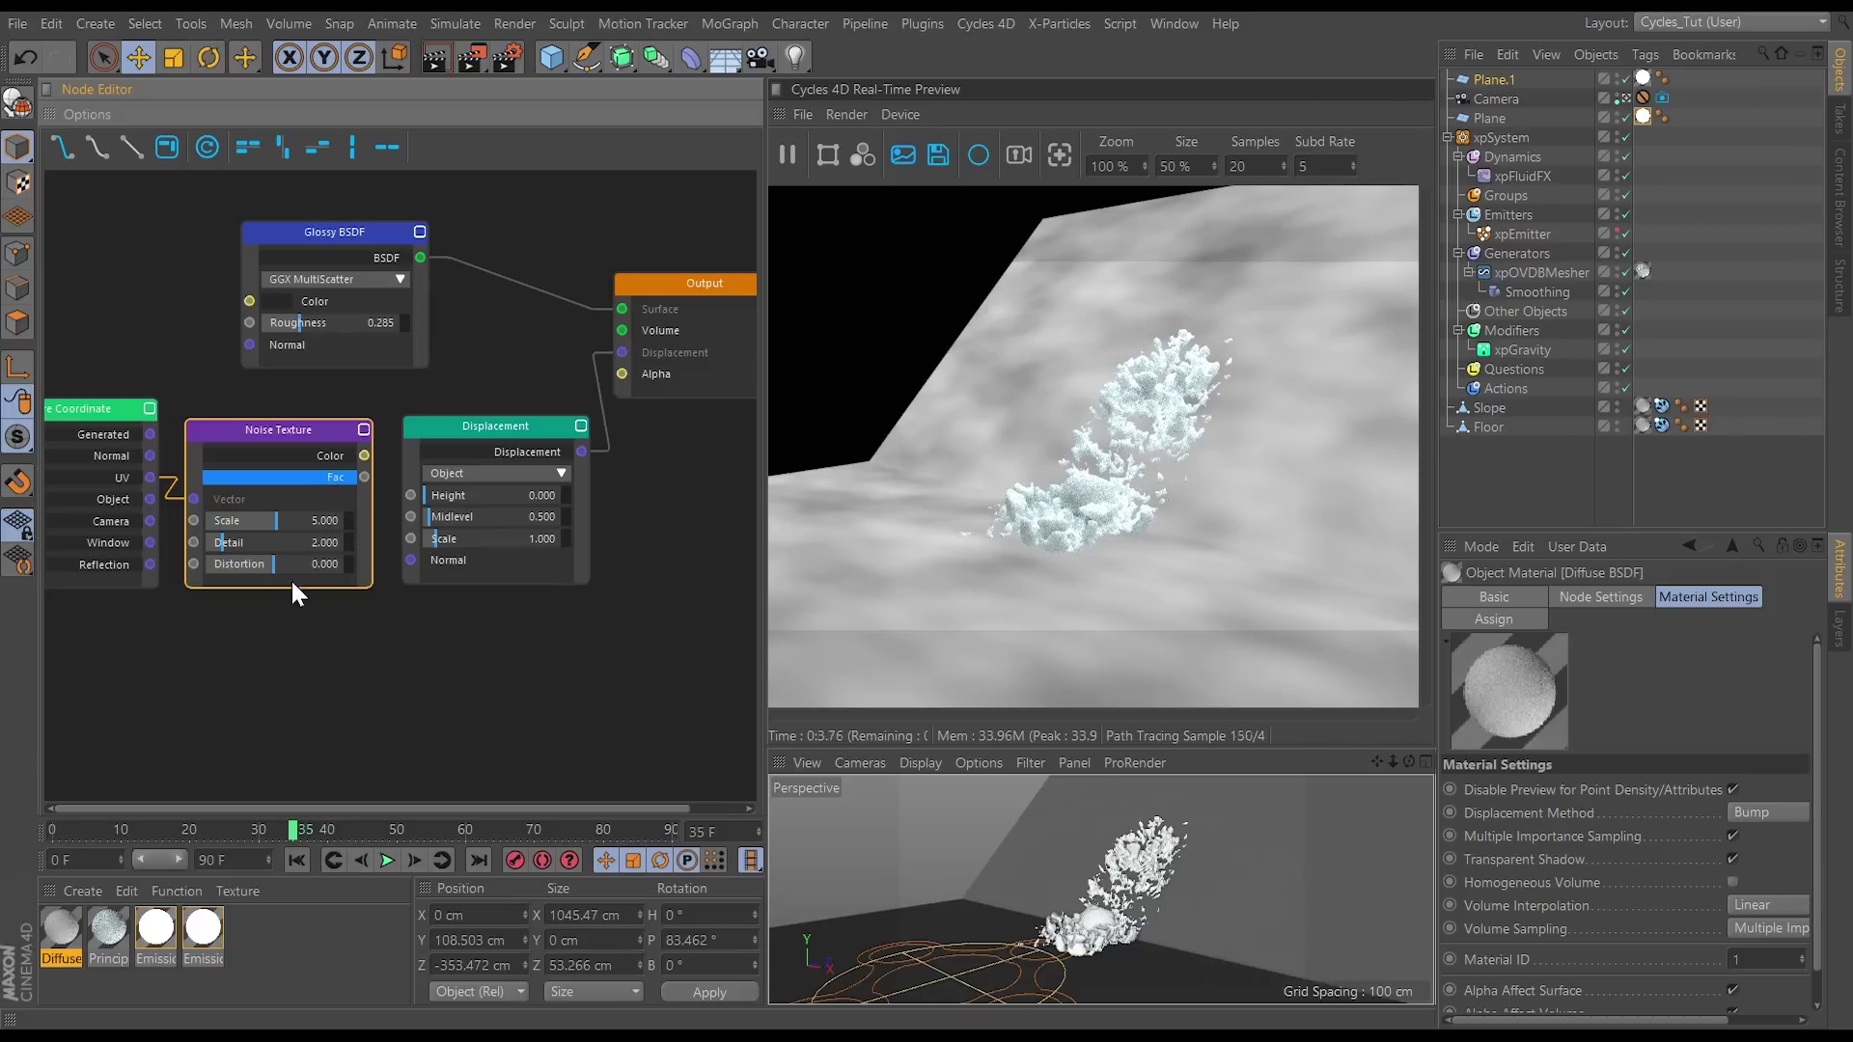
pyautogui.click(351, 478)
pyautogui.moveTo(364, 477); pyautogui.dragTo(409, 496)
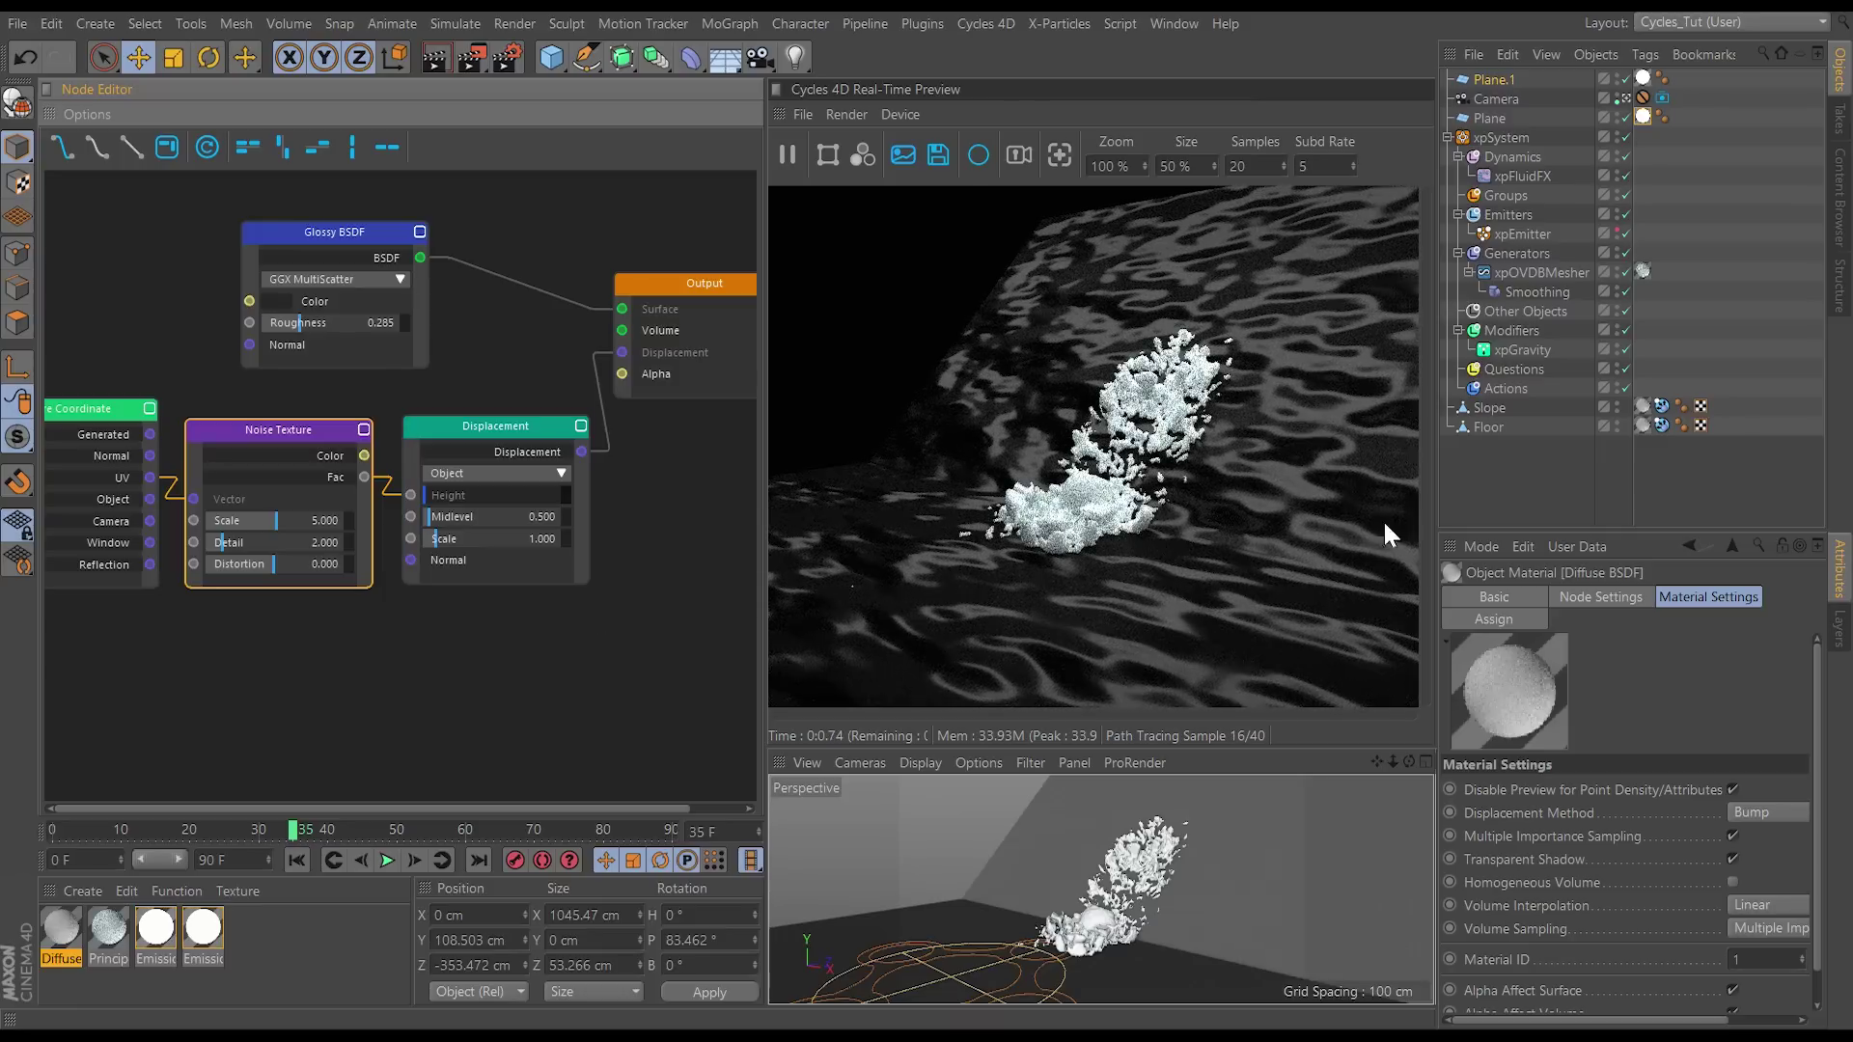
# Step: Set the Displacement node's Scale to 0.05
pyautogui.moveTo(521, 440); pyautogui.dragTo(528, 452)
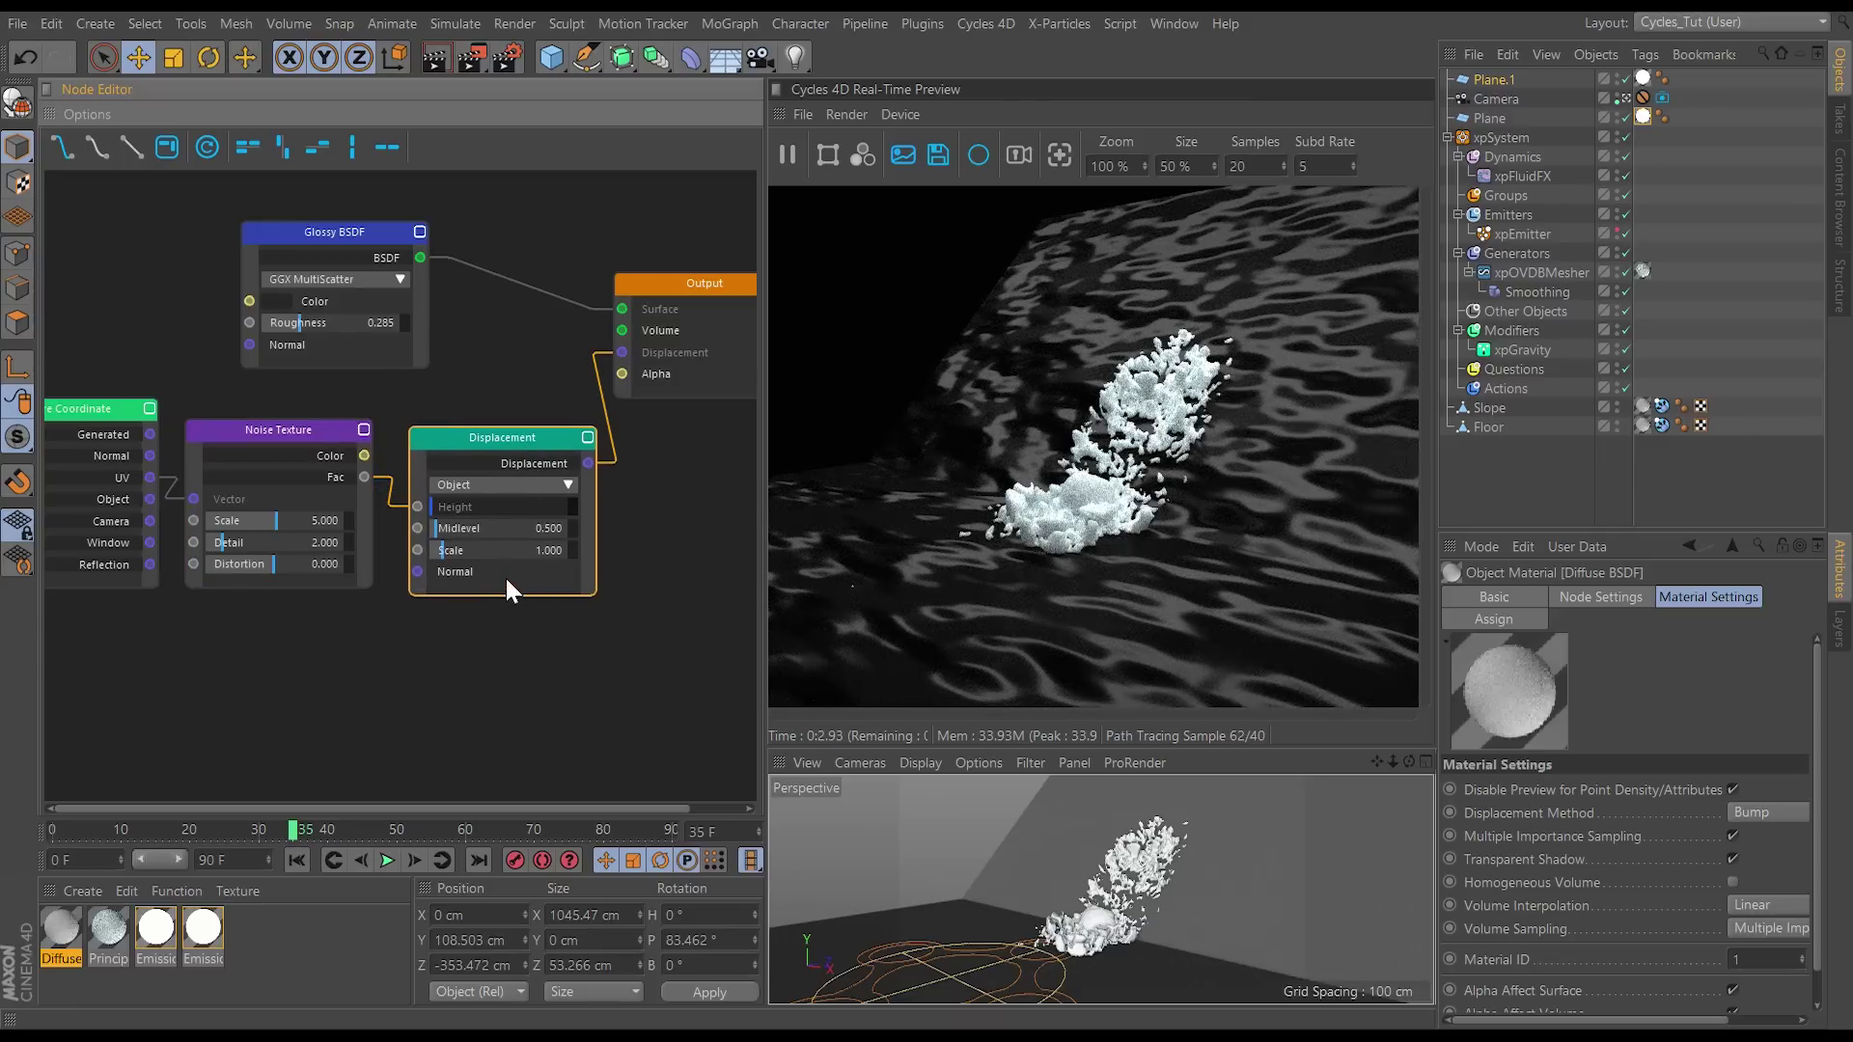
pyautogui.doubleClick(573, 553)
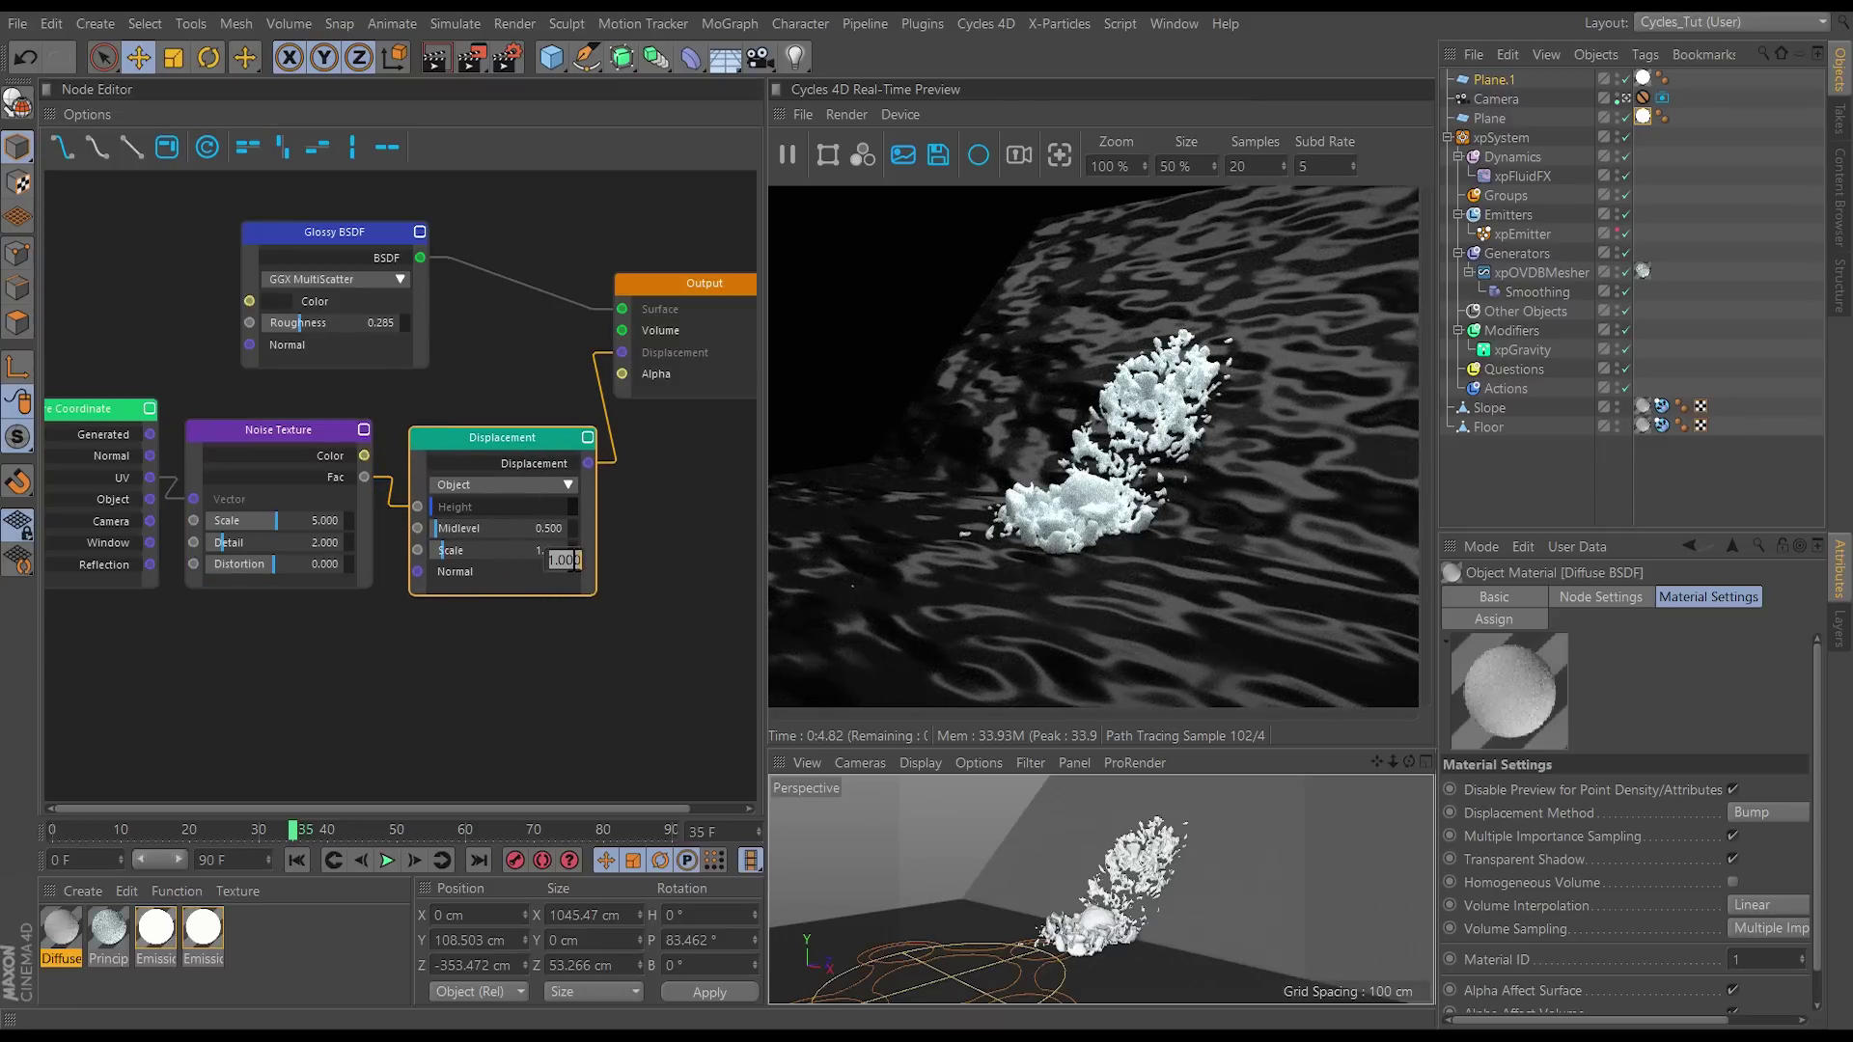
pyautogui.write('.05')
pyautogui.press('Return')
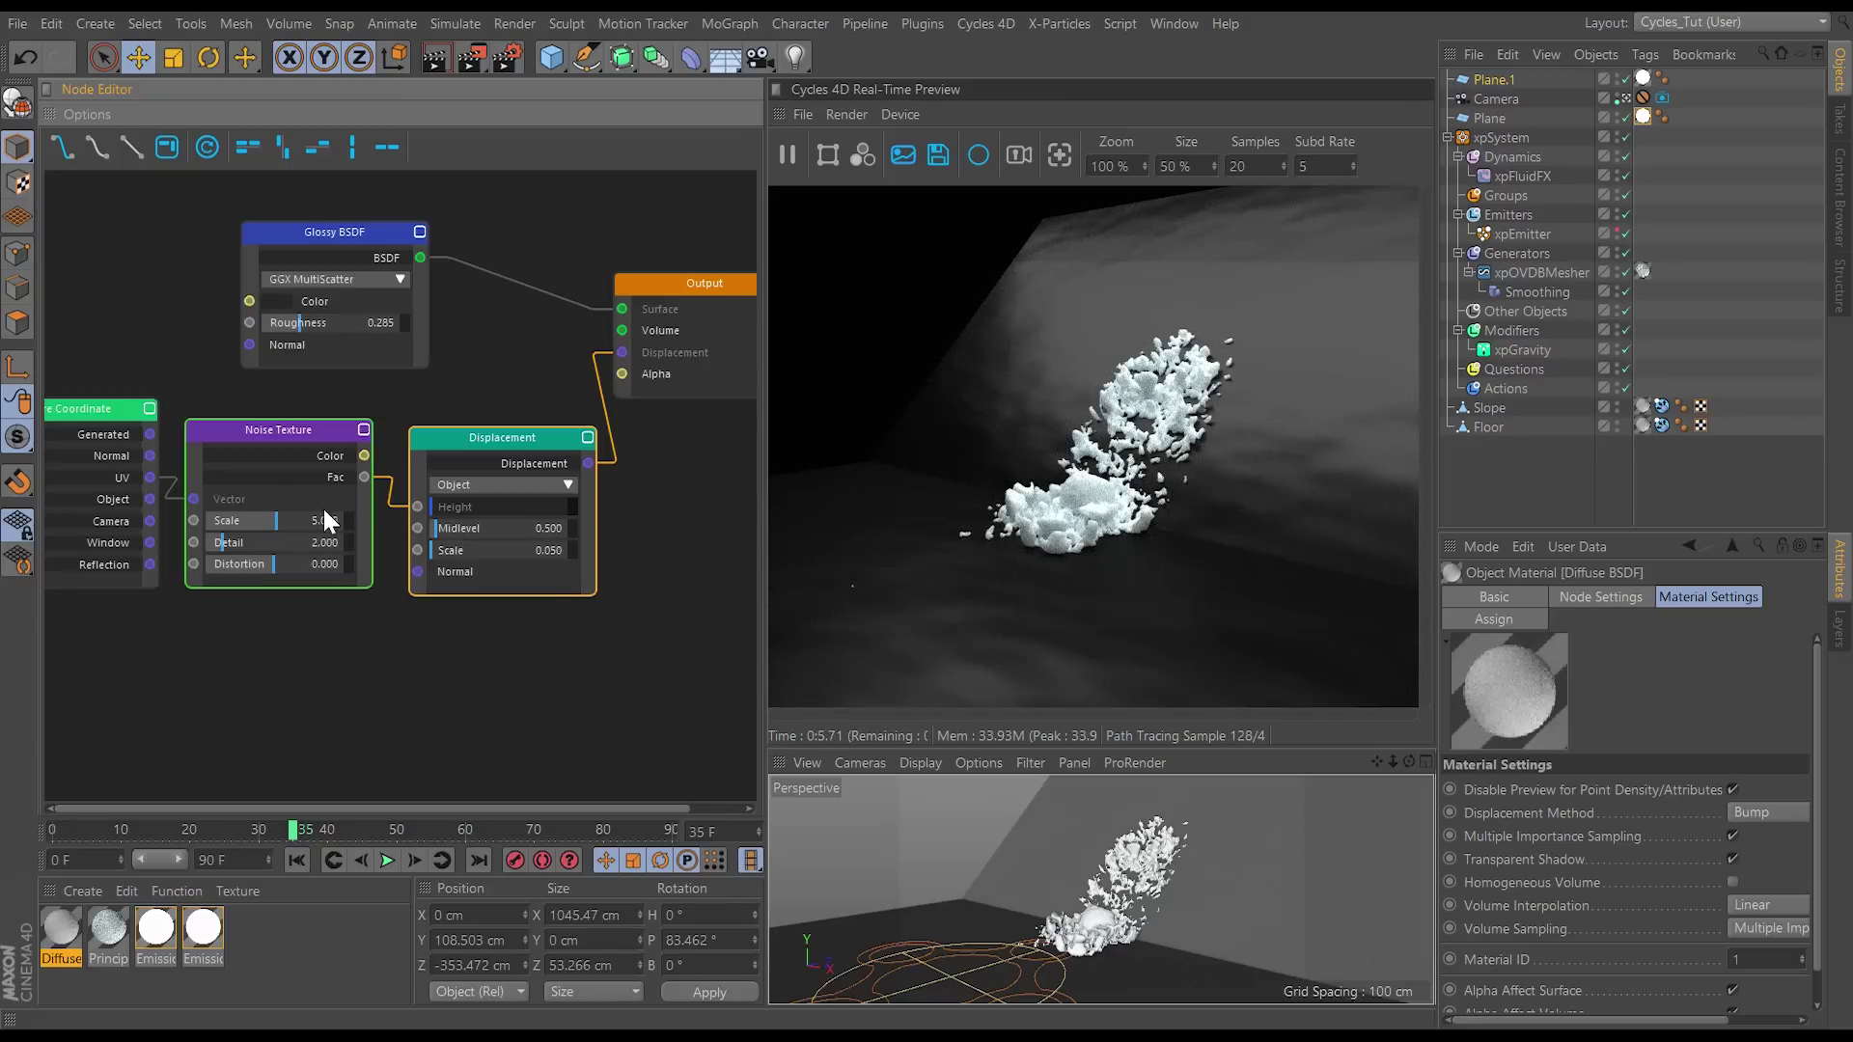
# Step: Increase the Noise Texture's Scale to about 29.406
pyautogui.moveTo(310, 431); pyautogui.dragTo(311, 416)
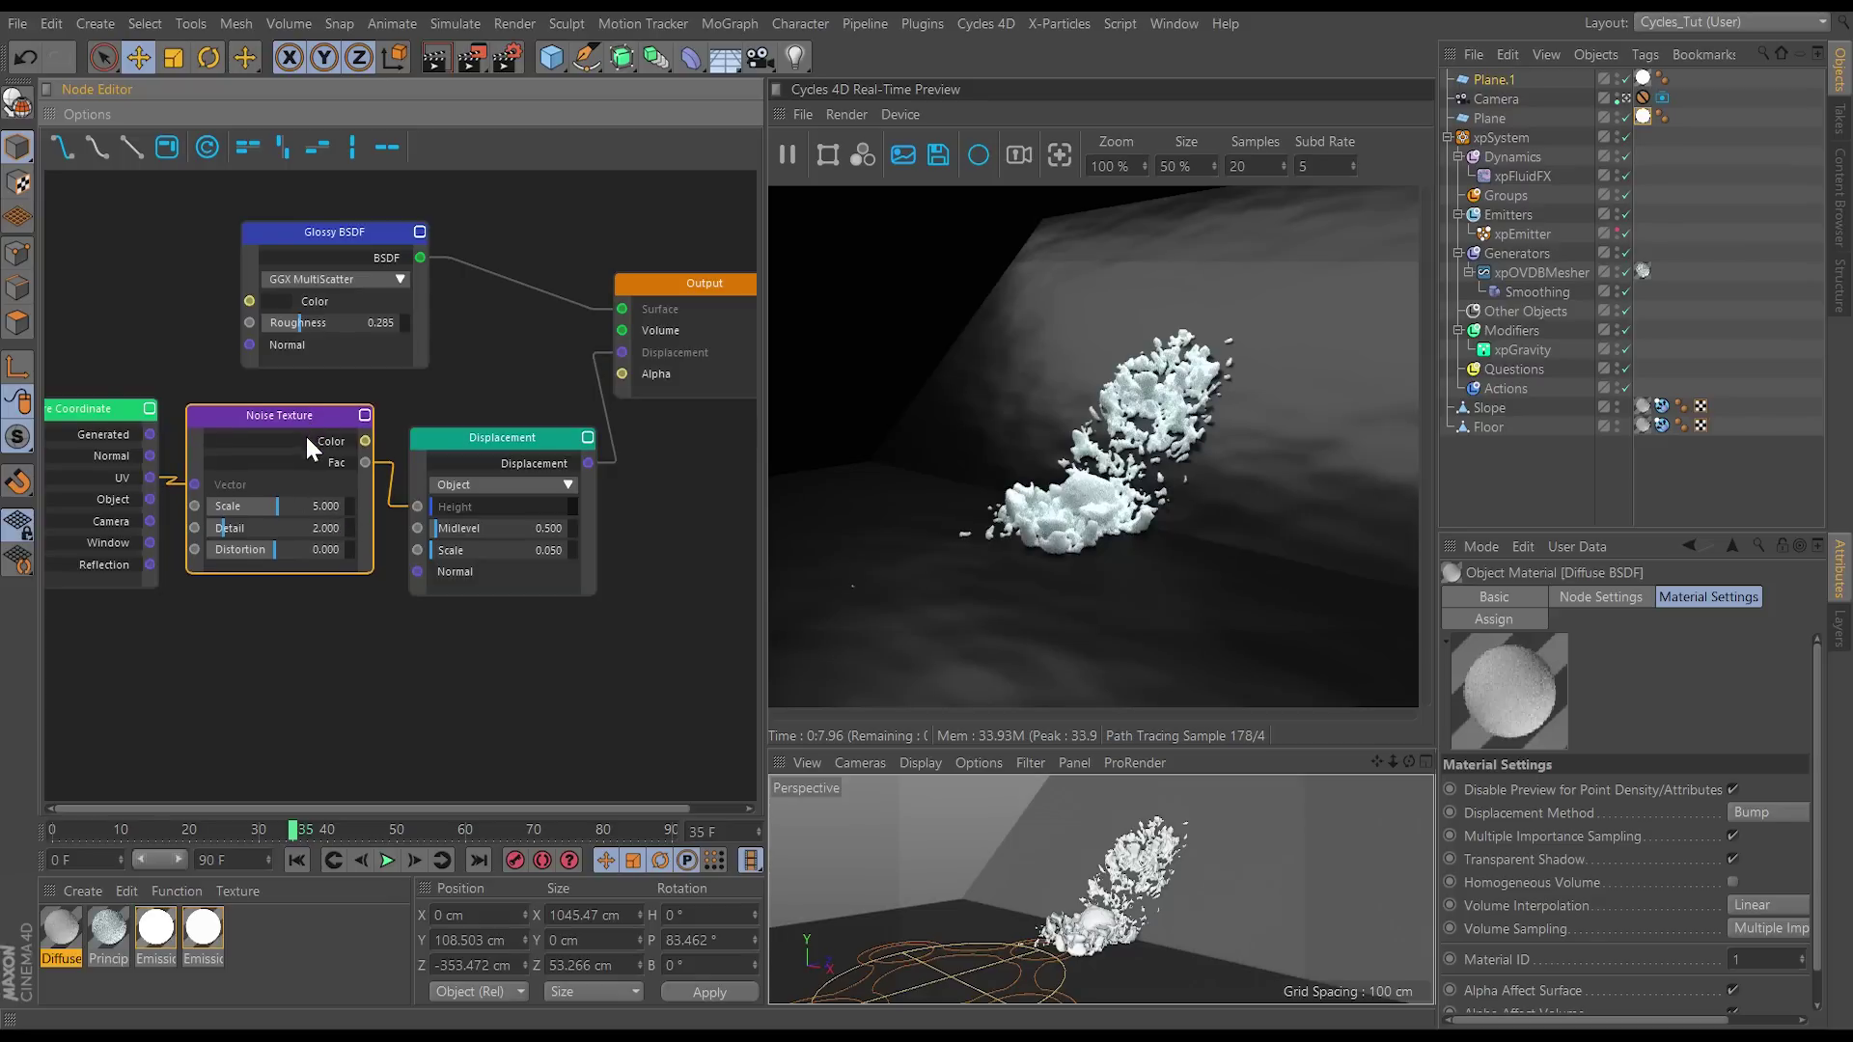
pyautogui.scroll(5, 299, 525)
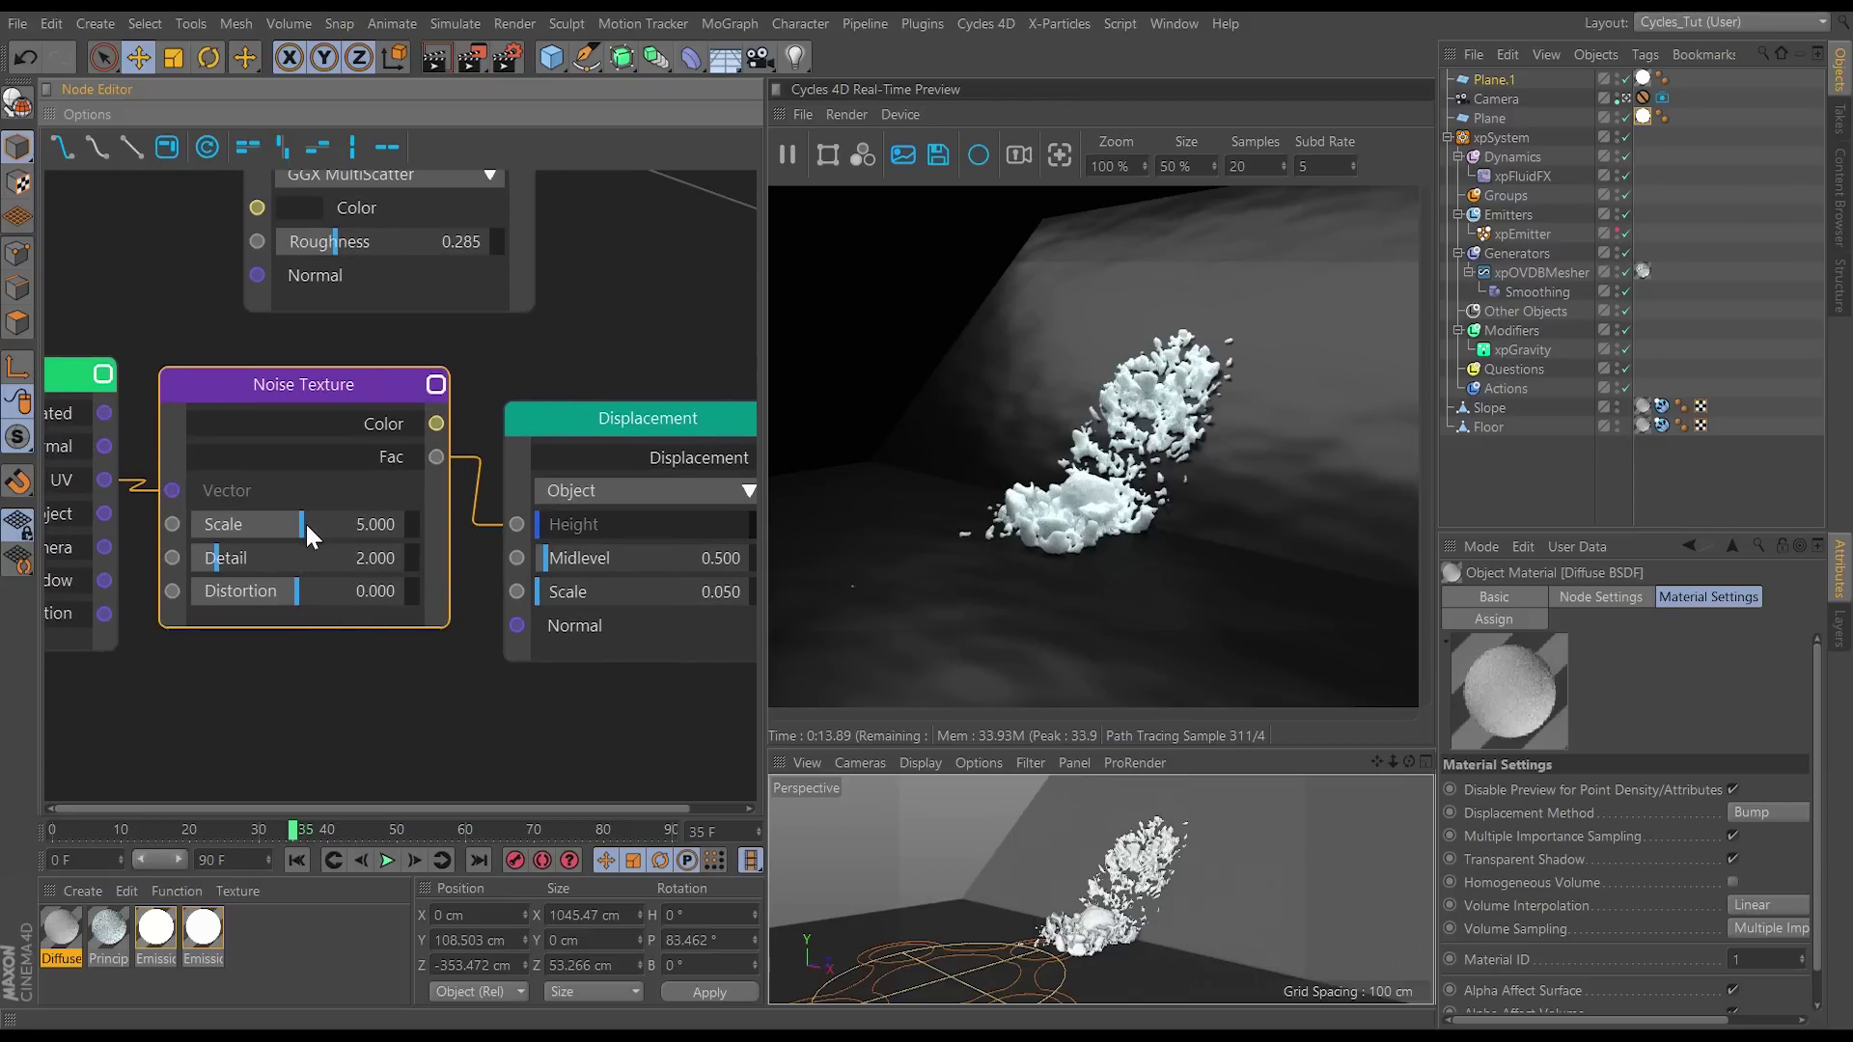
pyautogui.moveTo(305, 521); pyautogui.dragTo(330, 525)
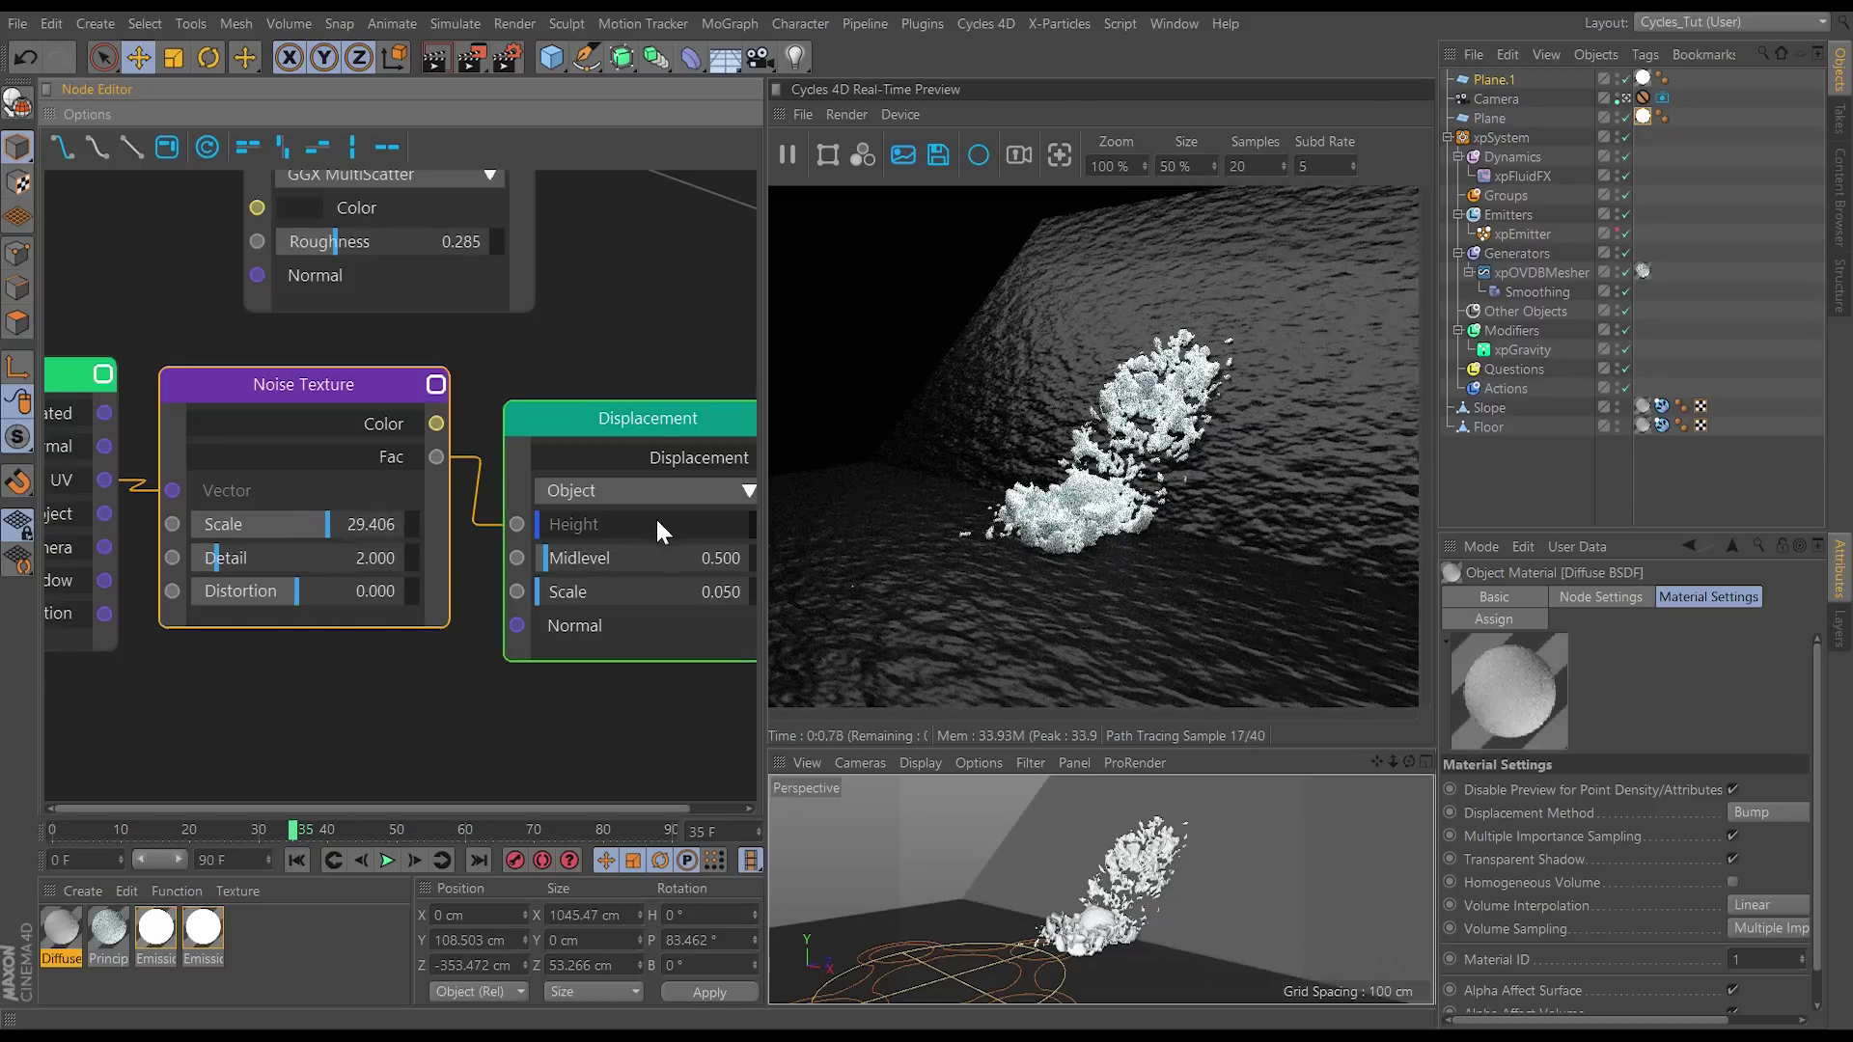
# Step: Set the Displacement Scale to 0.005, and raise the Noise Texture's Detail to about 11.789 and its Distortion to about 4.262
pyautogui.moveTo(664, 431); pyautogui.dragTo(610, 430)
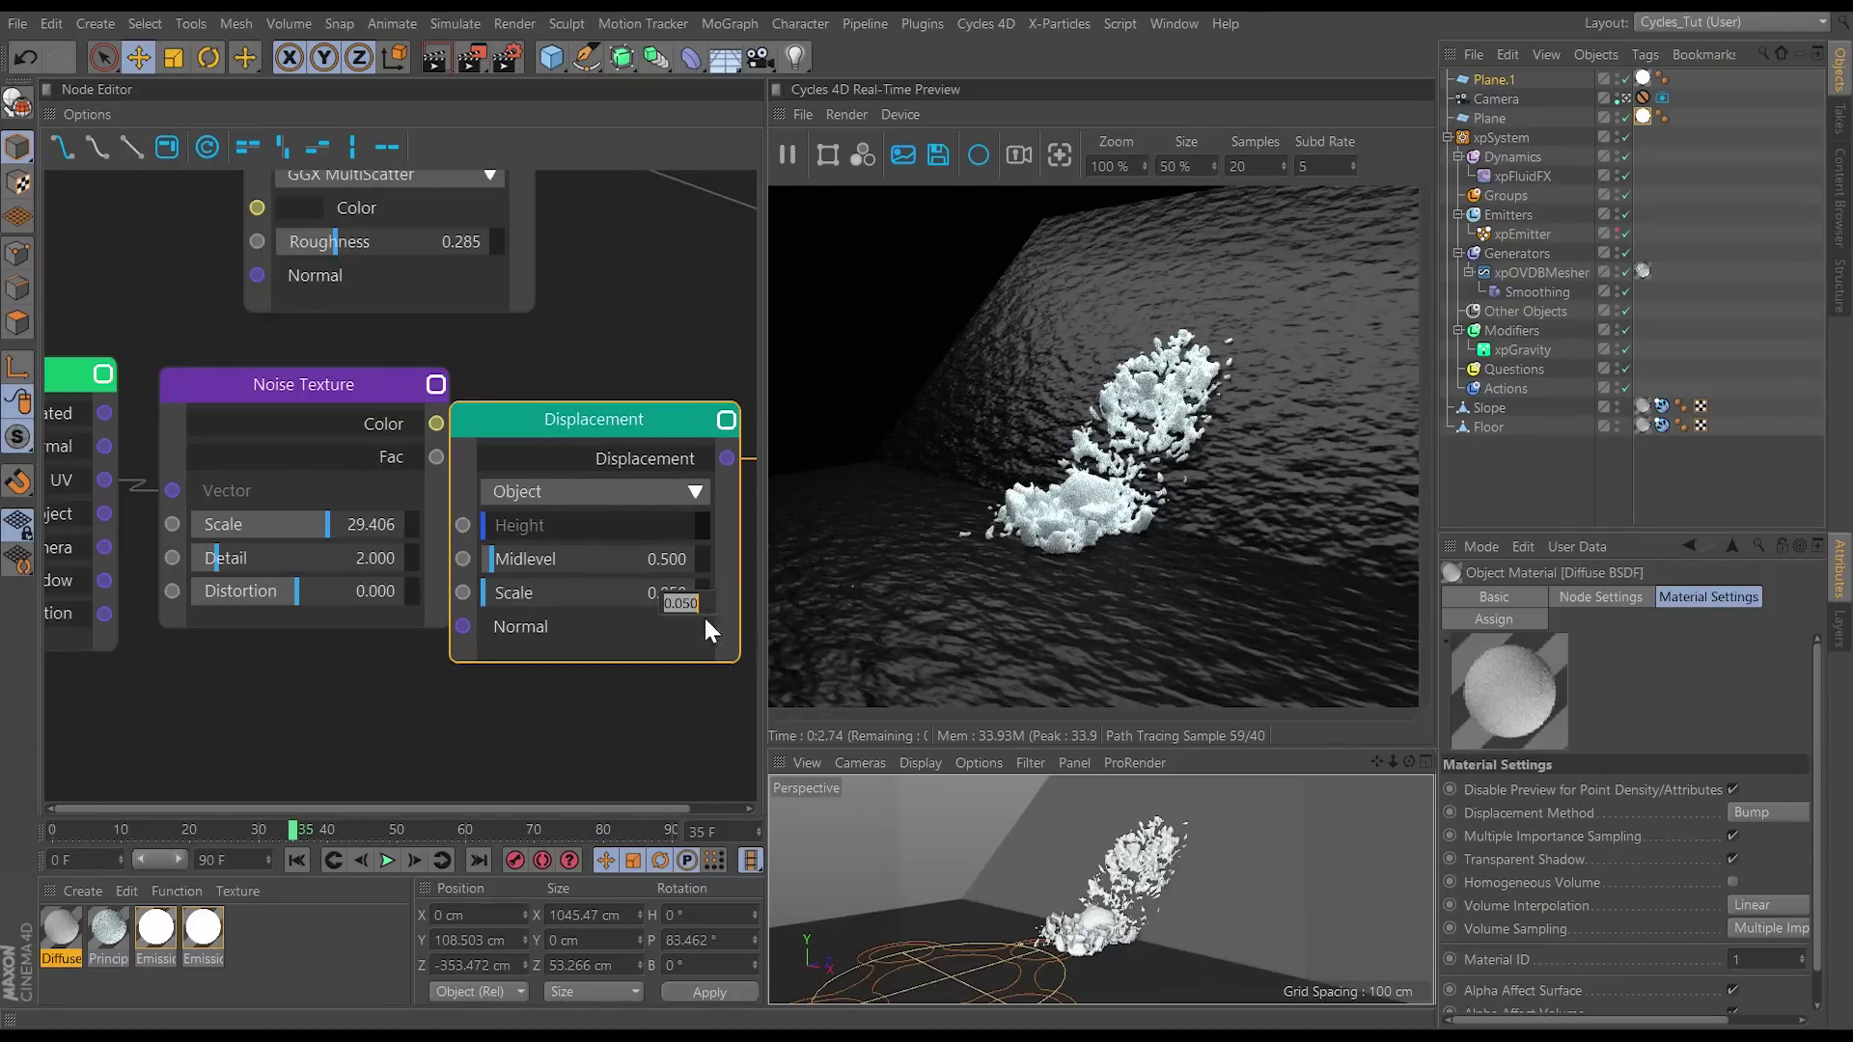
pyautogui.write('0.005')
pyautogui.press('Return')
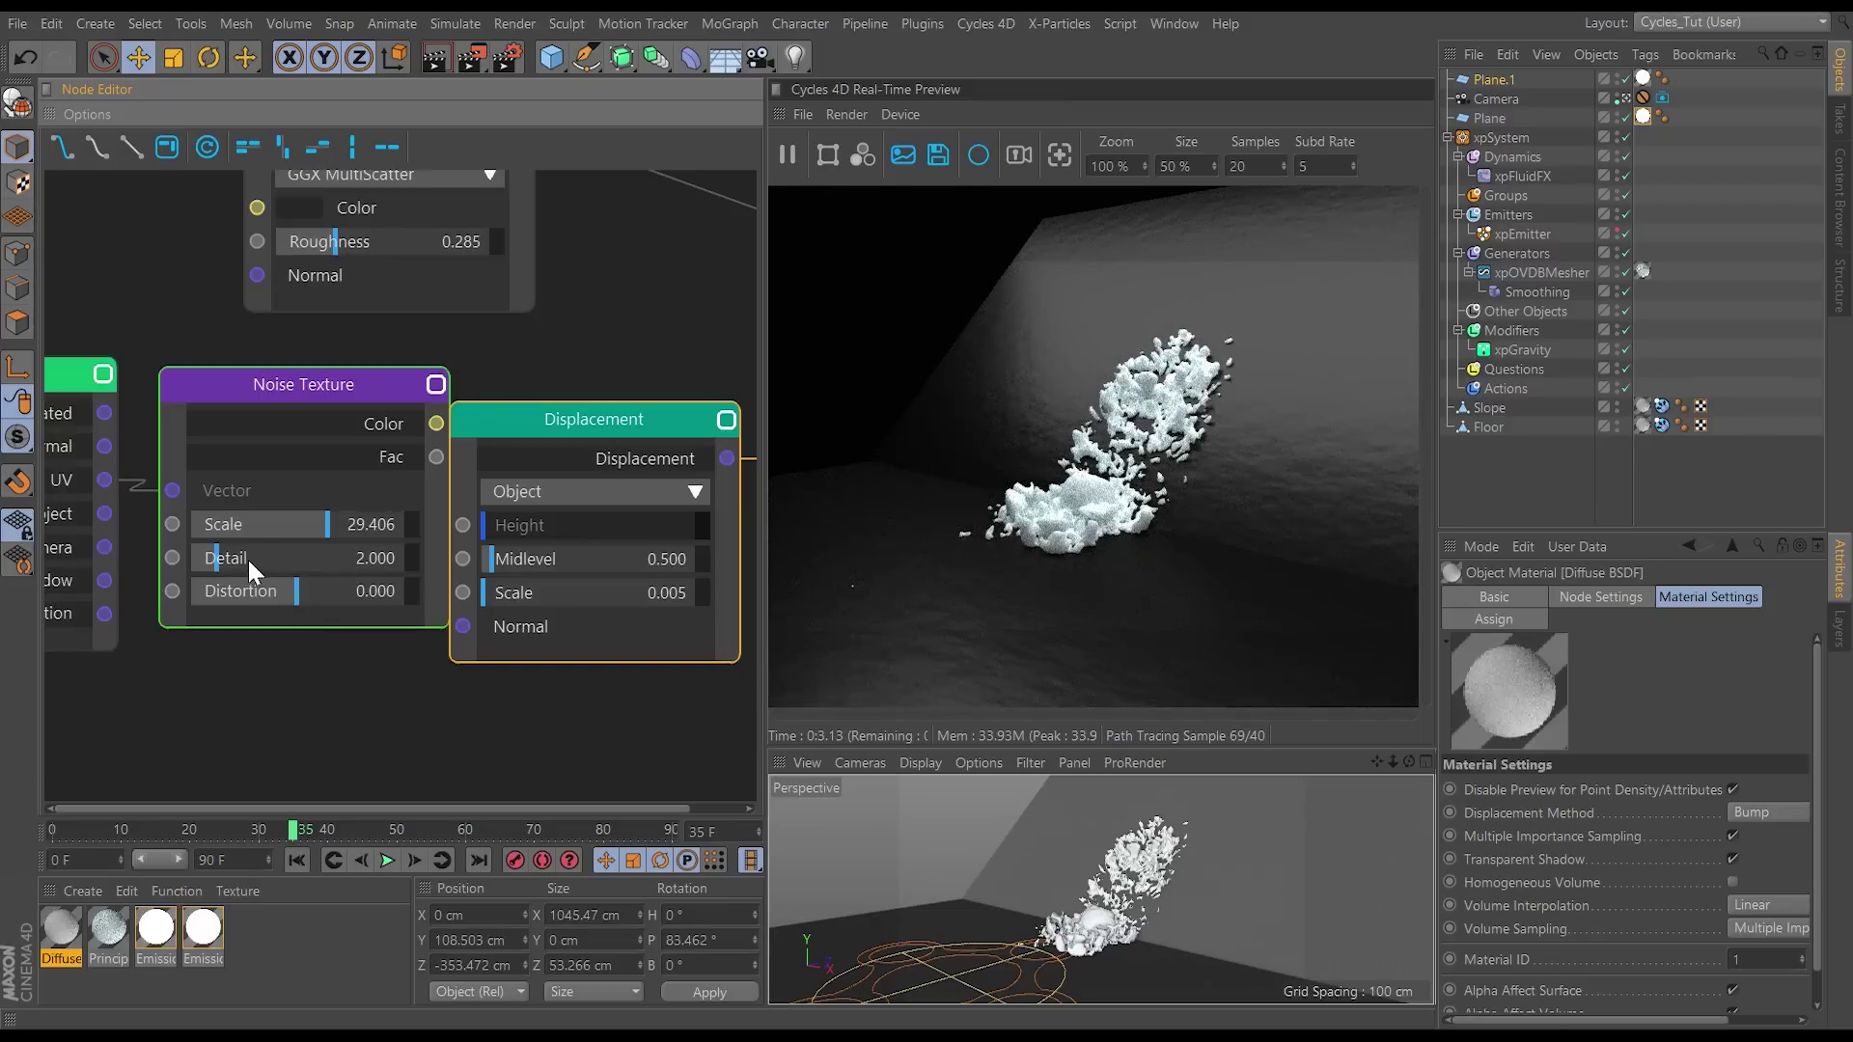
pyautogui.moveTo(247, 560); pyautogui.dragTo(303, 589)
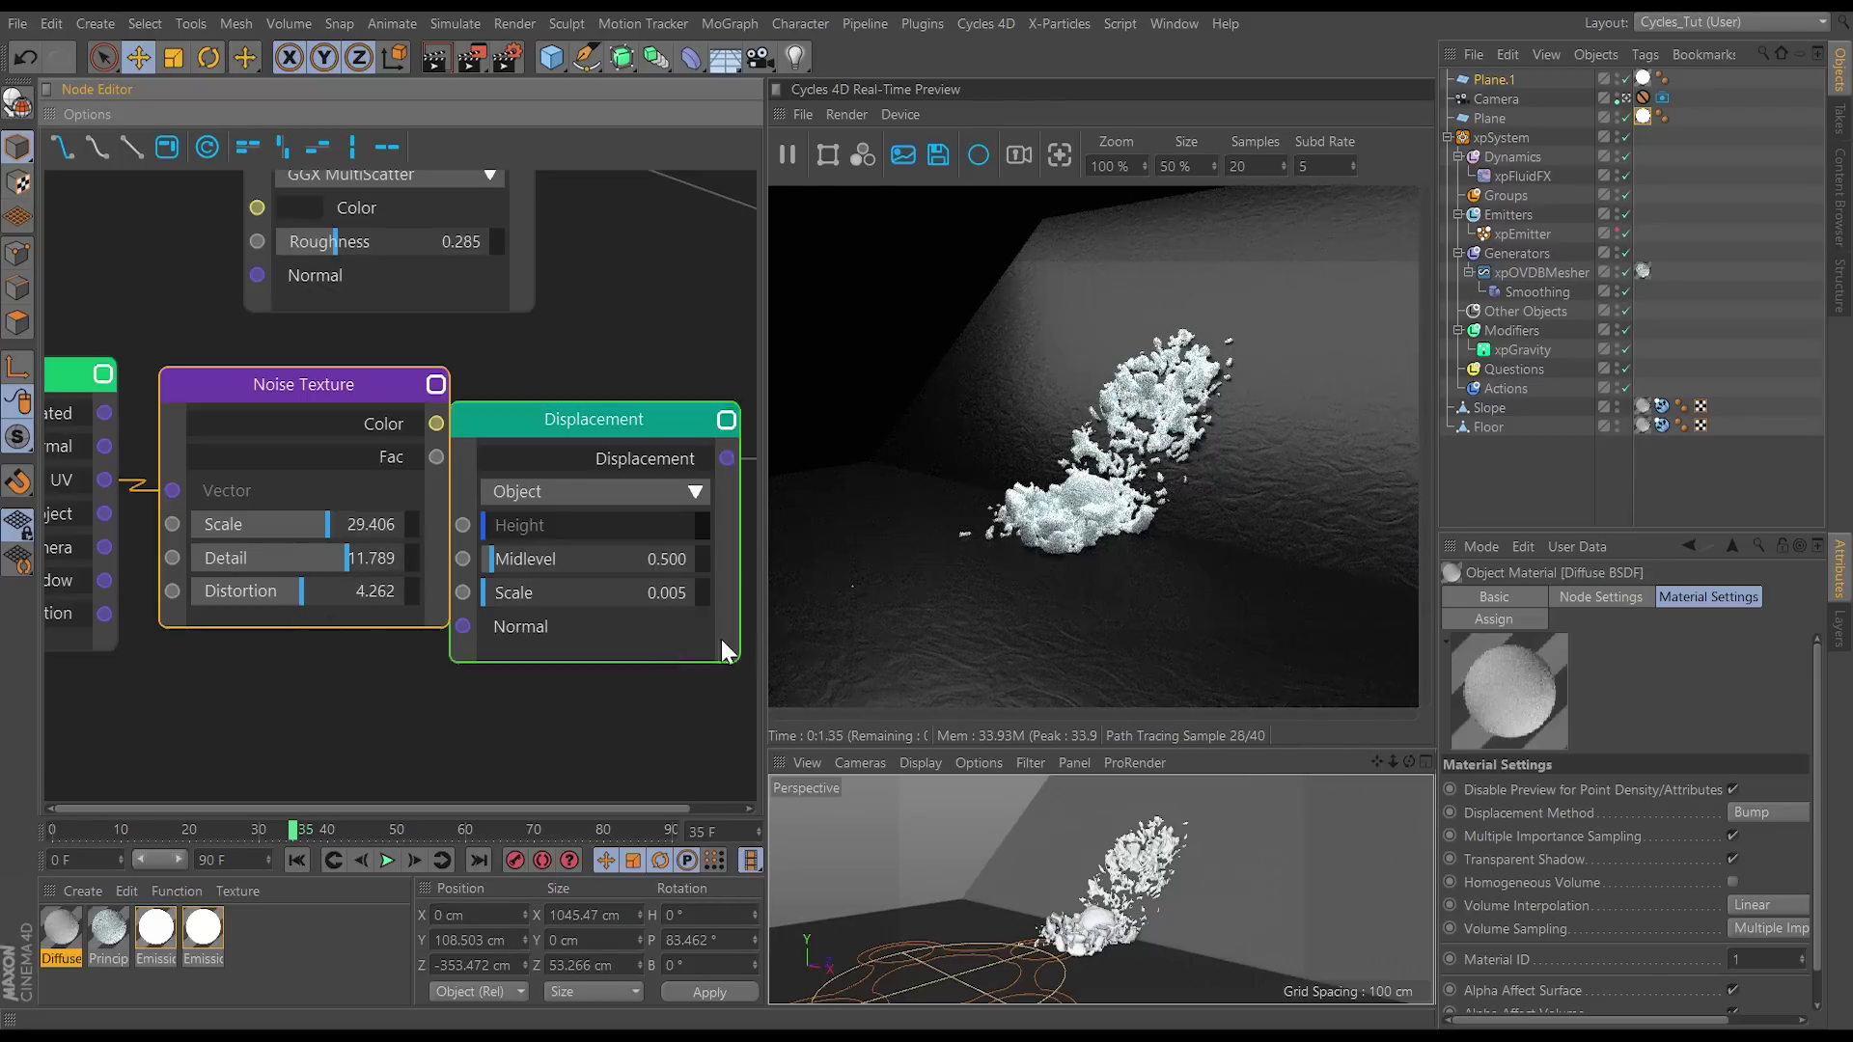
# Step: Reduce the Displacement Scale to 0.002 after trying 0.001, and widen the real-time preview to check the surface
pyautogui.click(655, 439)
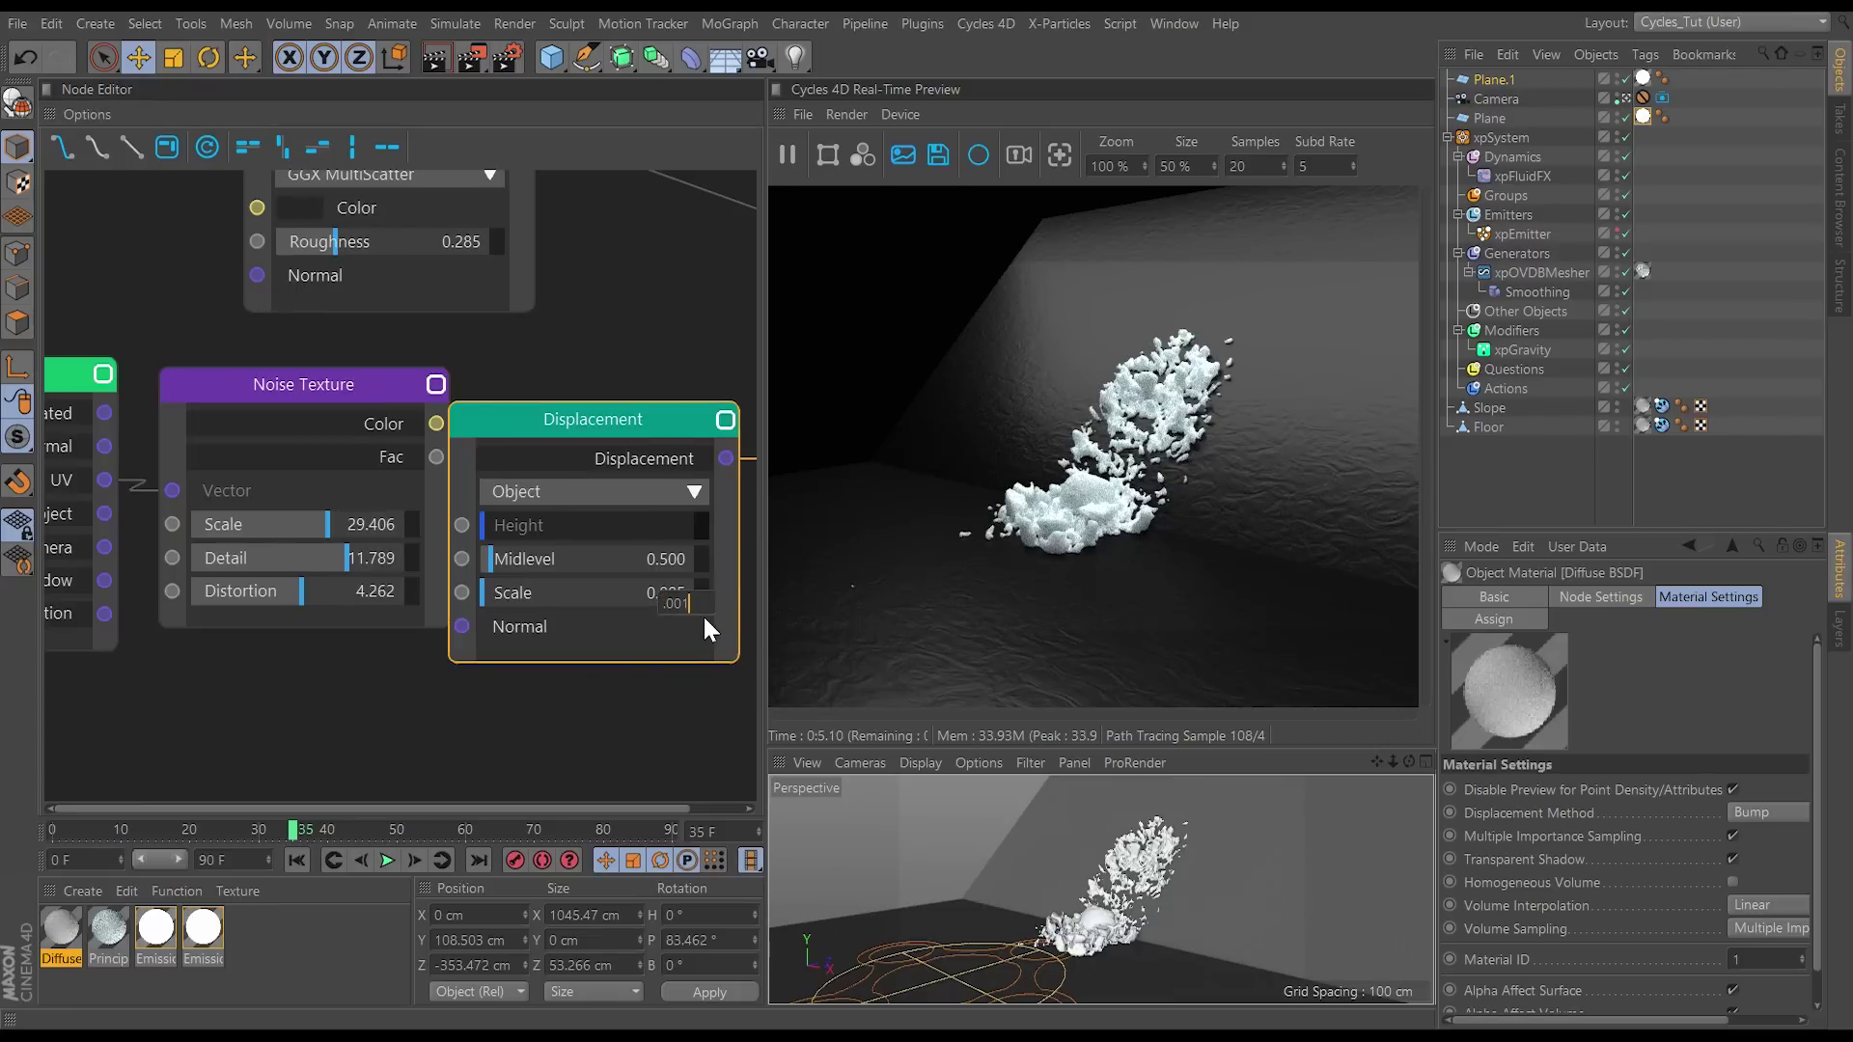
pyautogui.press('Return')
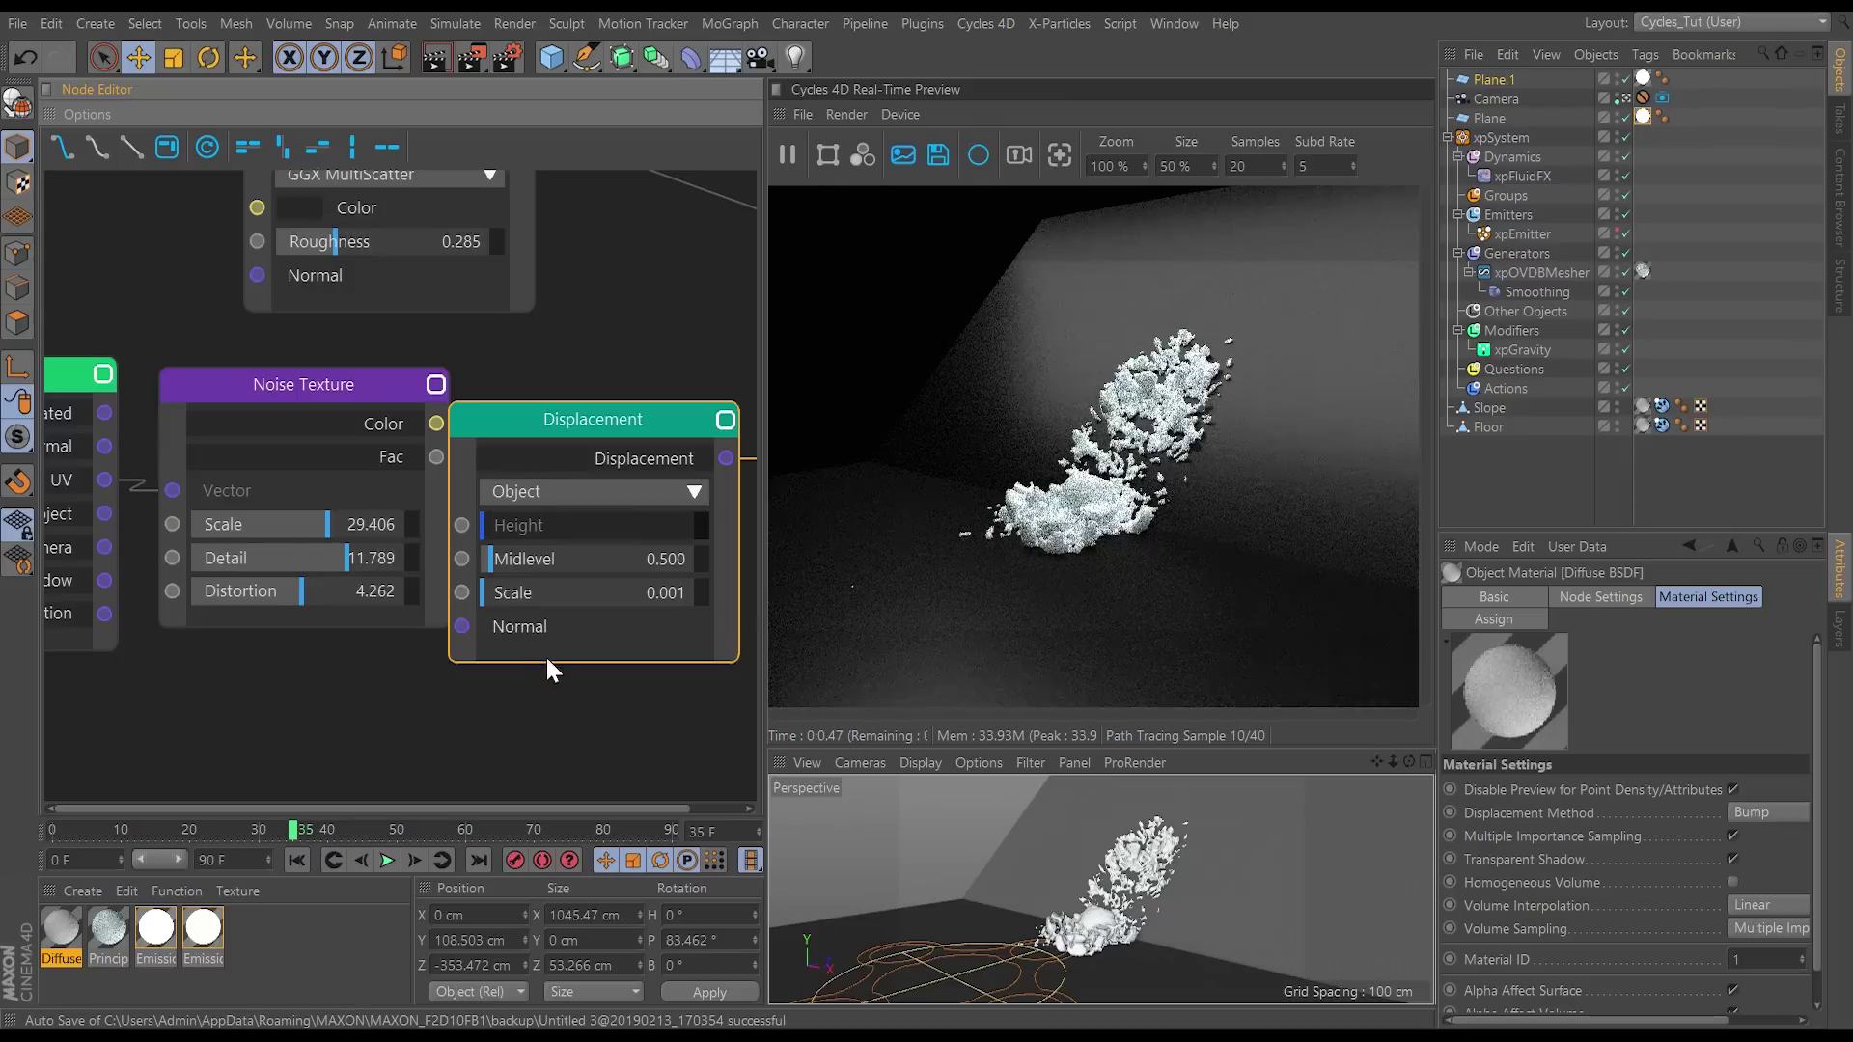
pyautogui.doubleClick(699, 593)
pyautogui.write('.0')
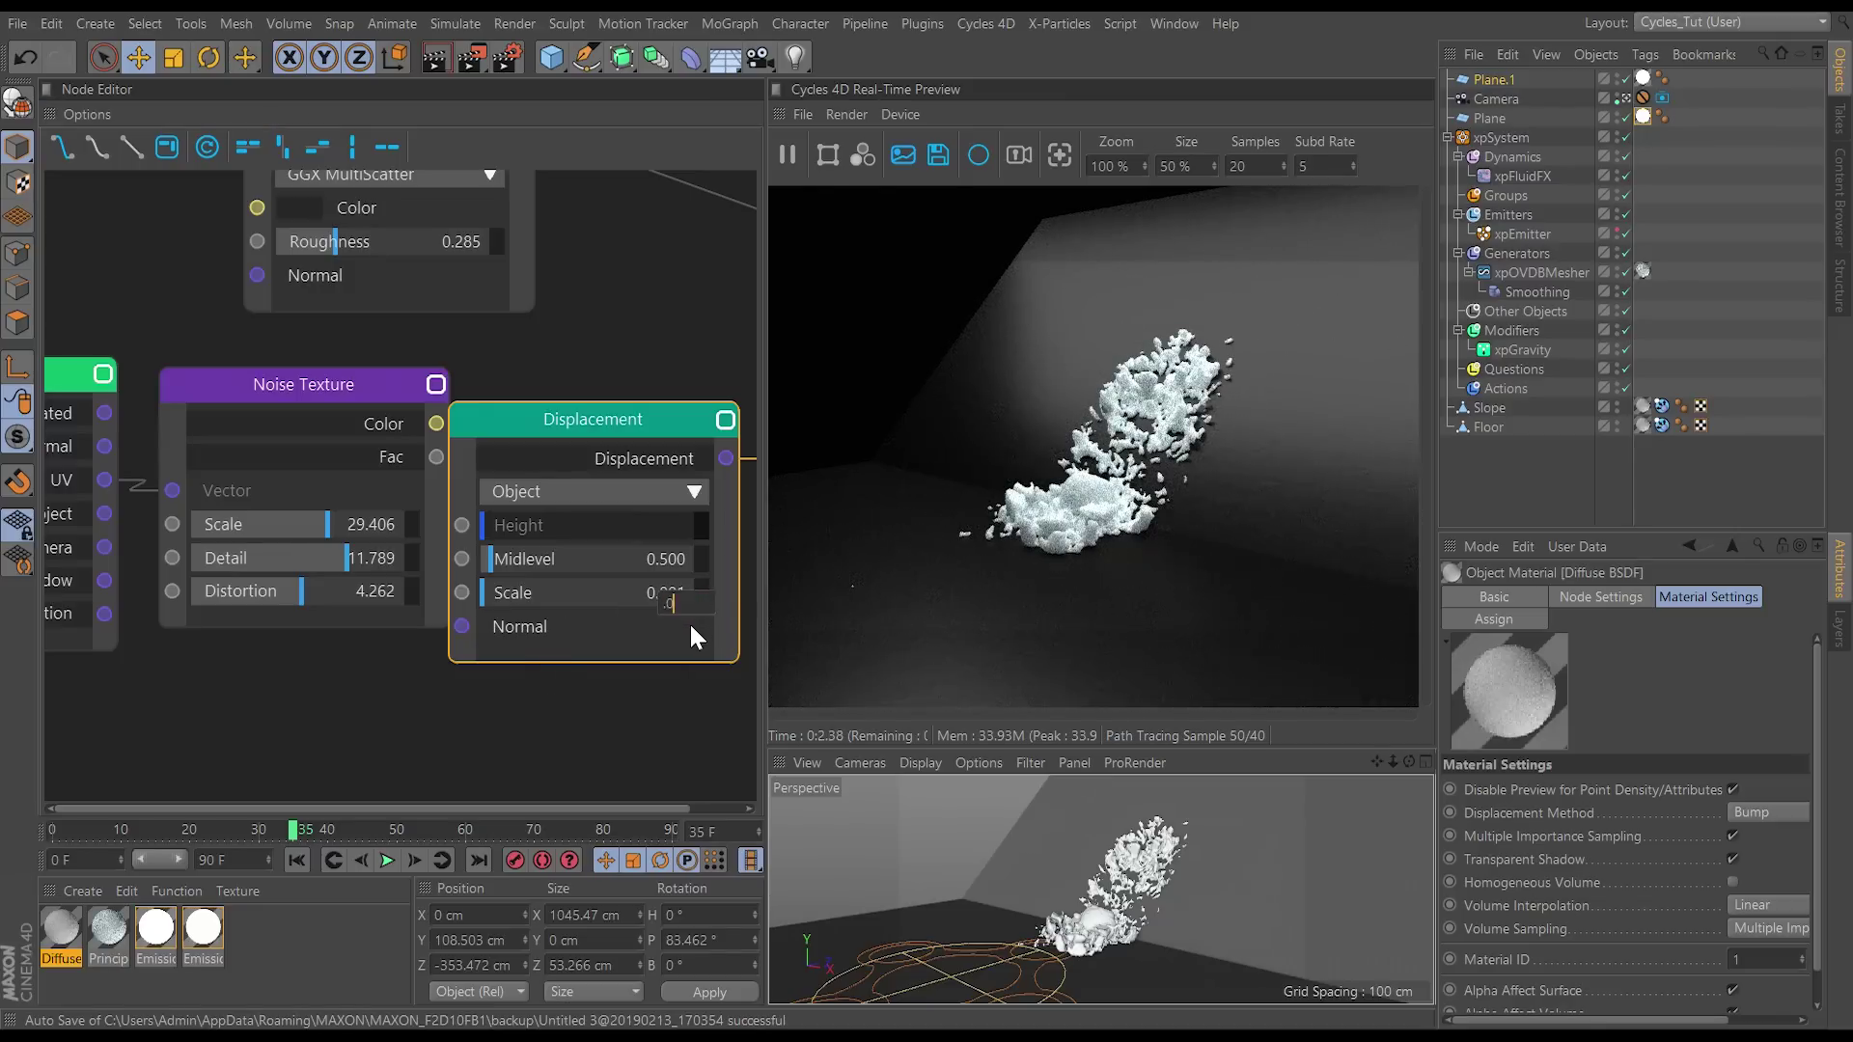
pyautogui.write('02')
pyautogui.press('Return')
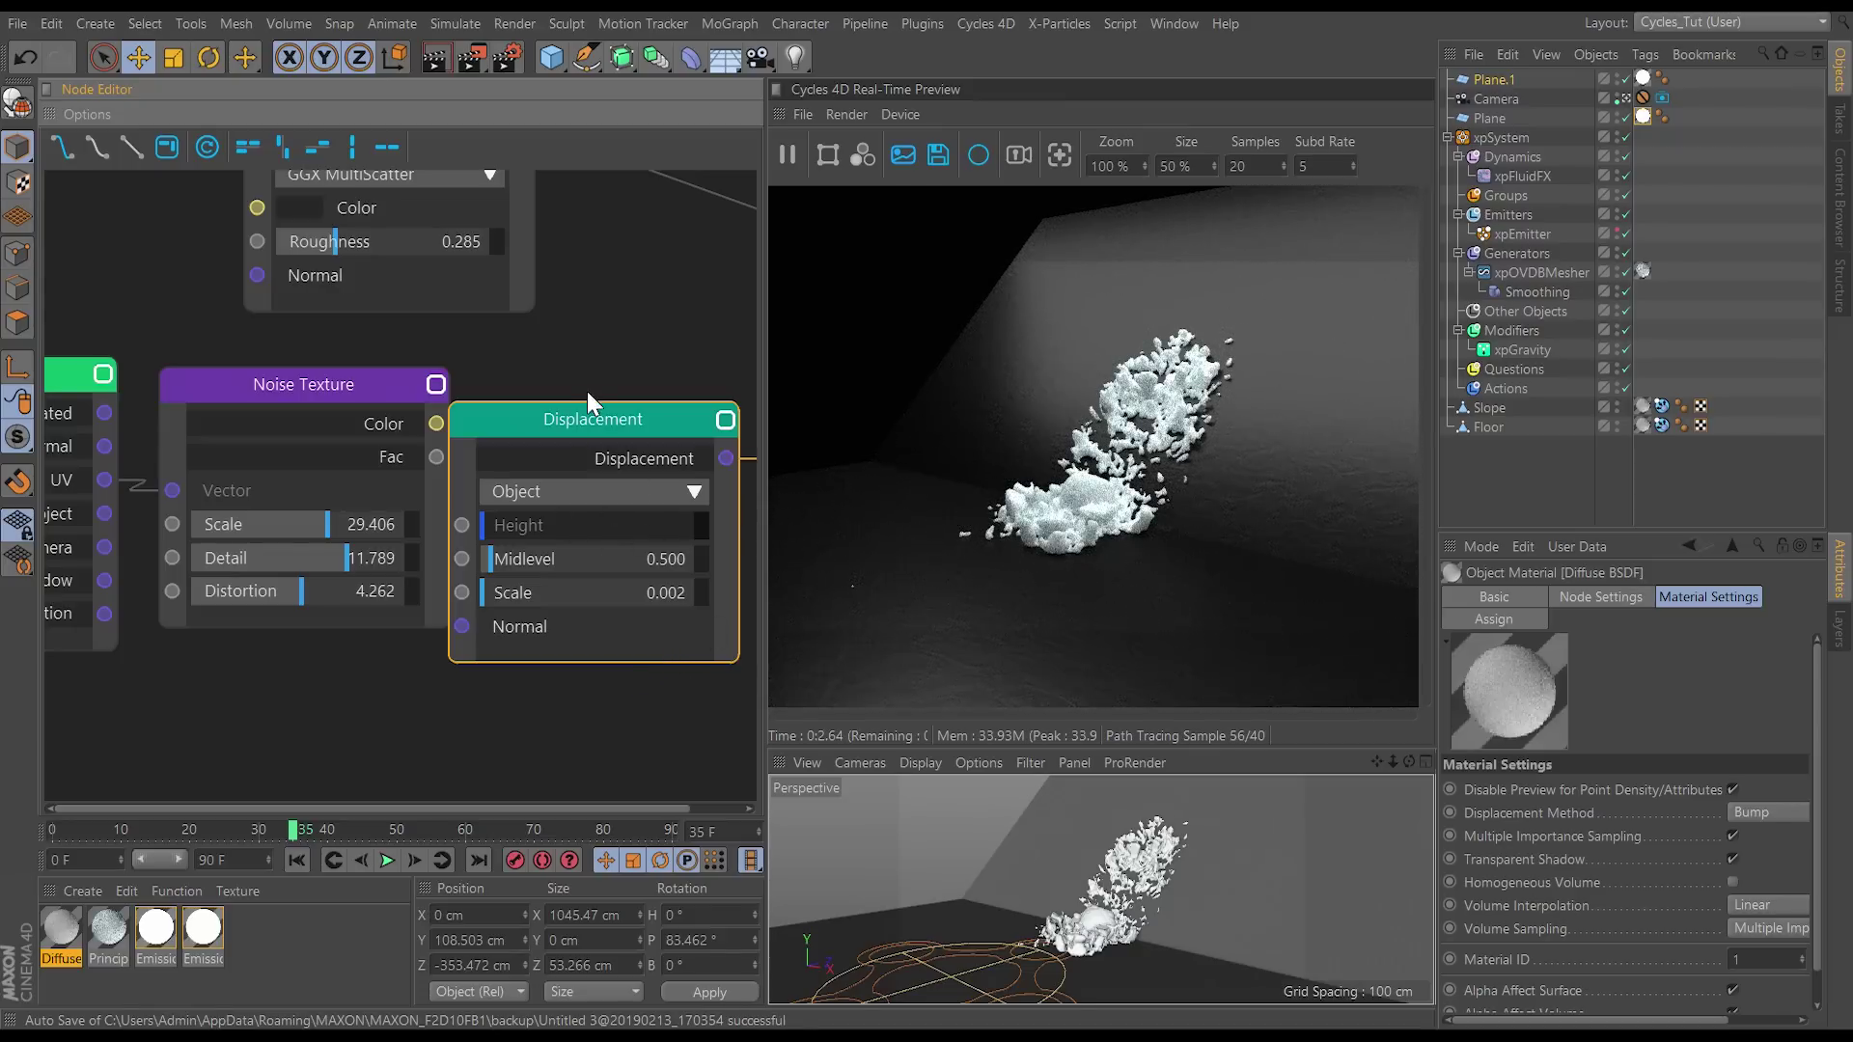
pyautogui.moveTo(763, 295); pyautogui.dragTo(414, 331)
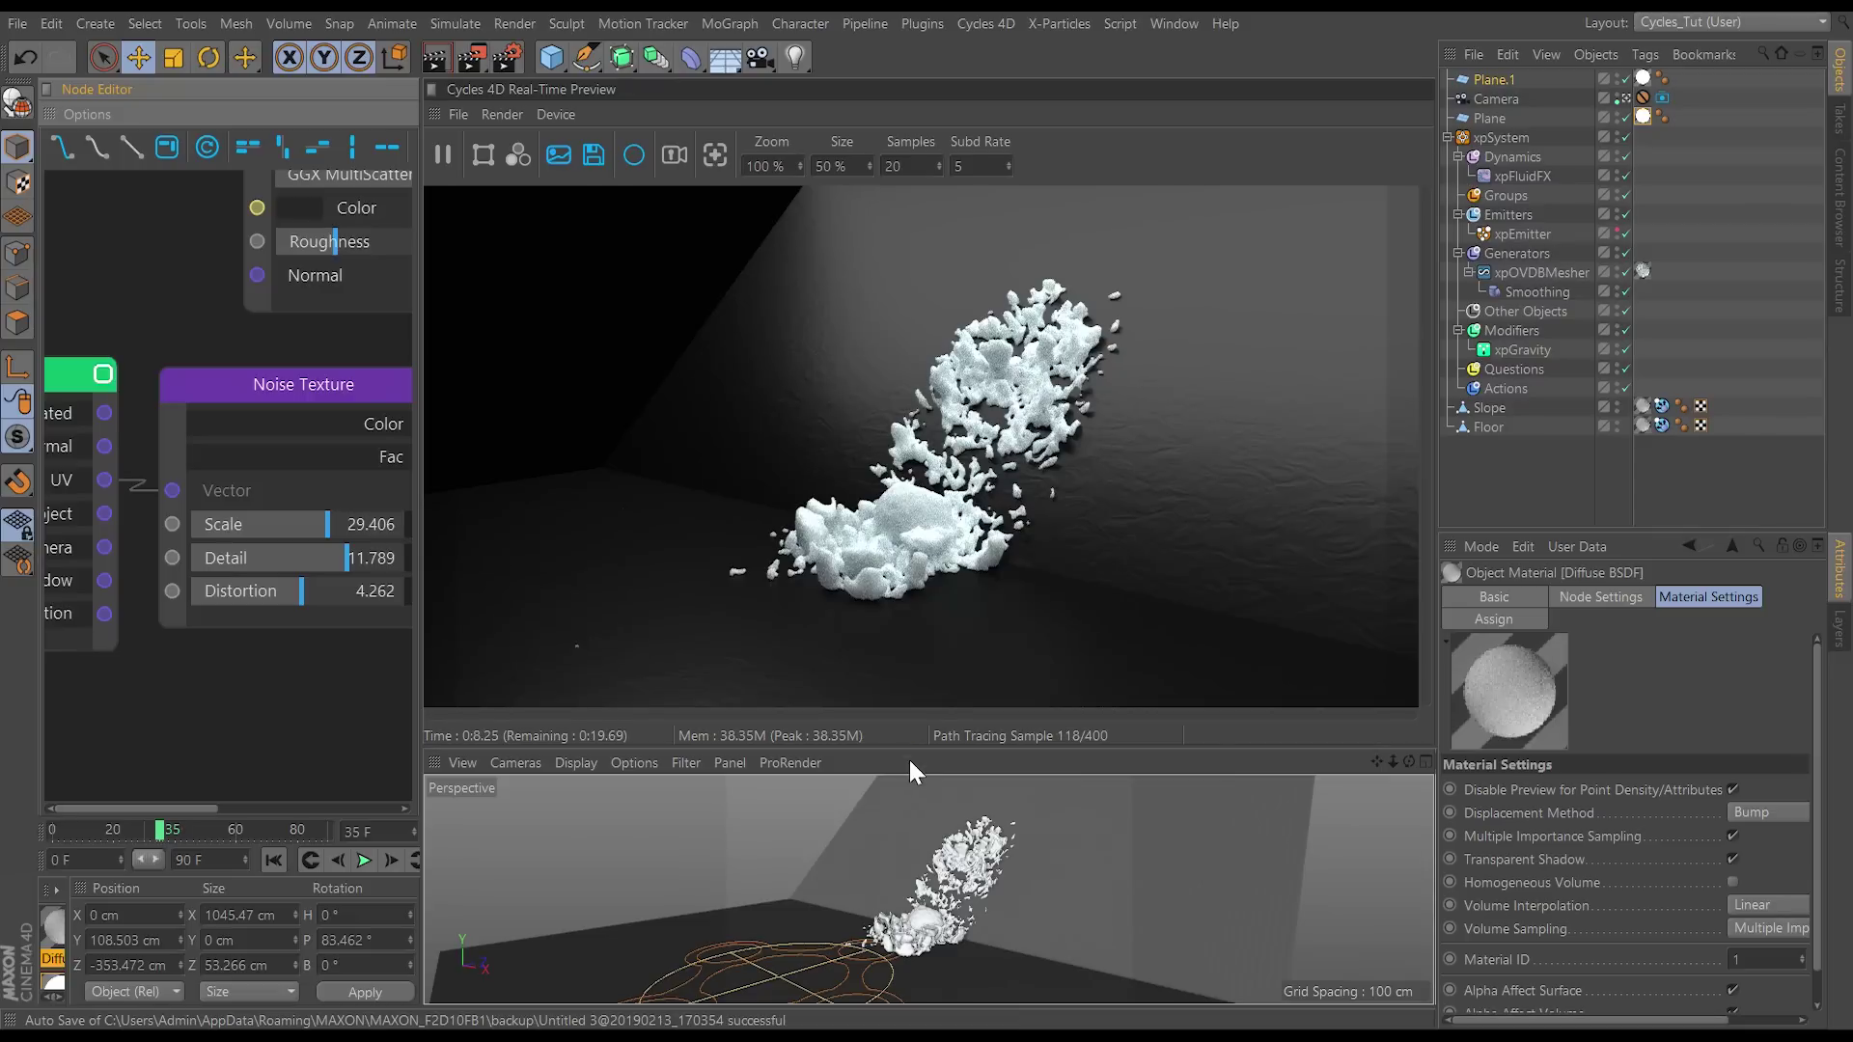
# Step: Pause the real-time preview, then duplicate the xpEmitter and place the copy at about 155 cm on X
pyautogui.moveTo(909, 749); pyautogui.dragTo(869, 403)
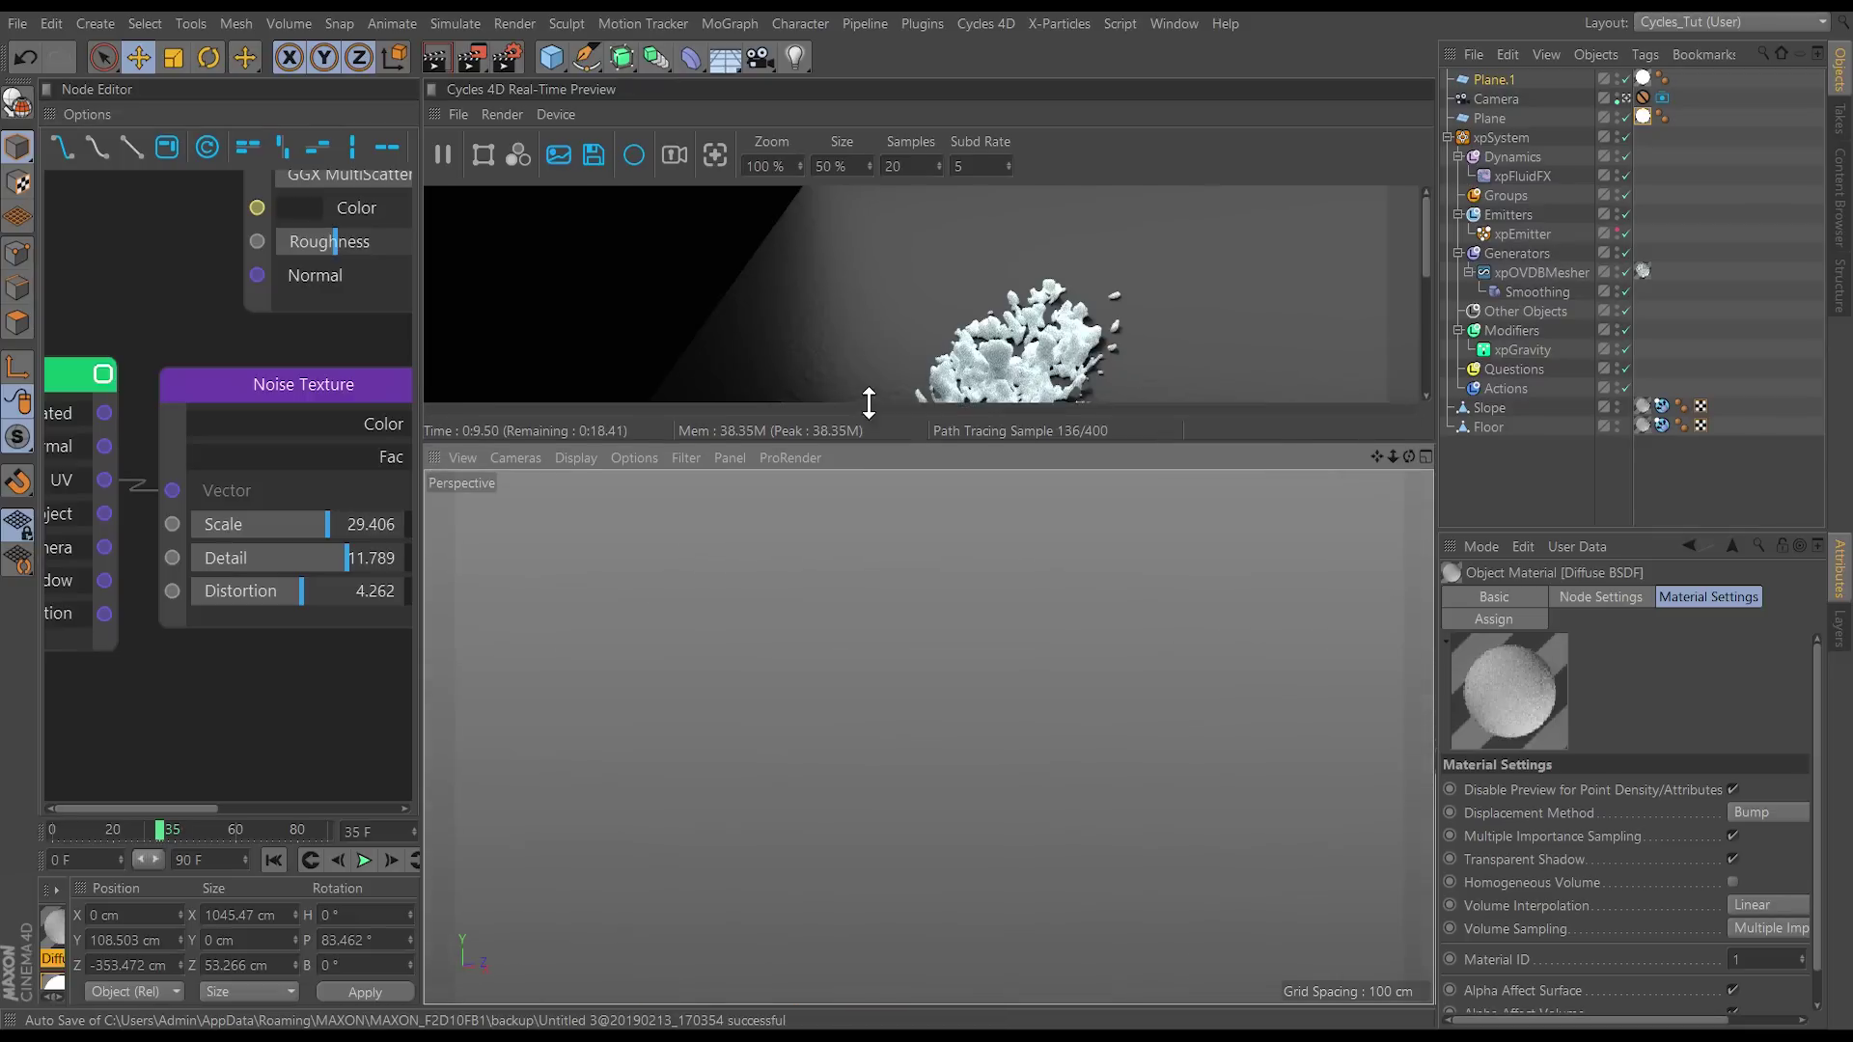
pyautogui.click(443, 155)
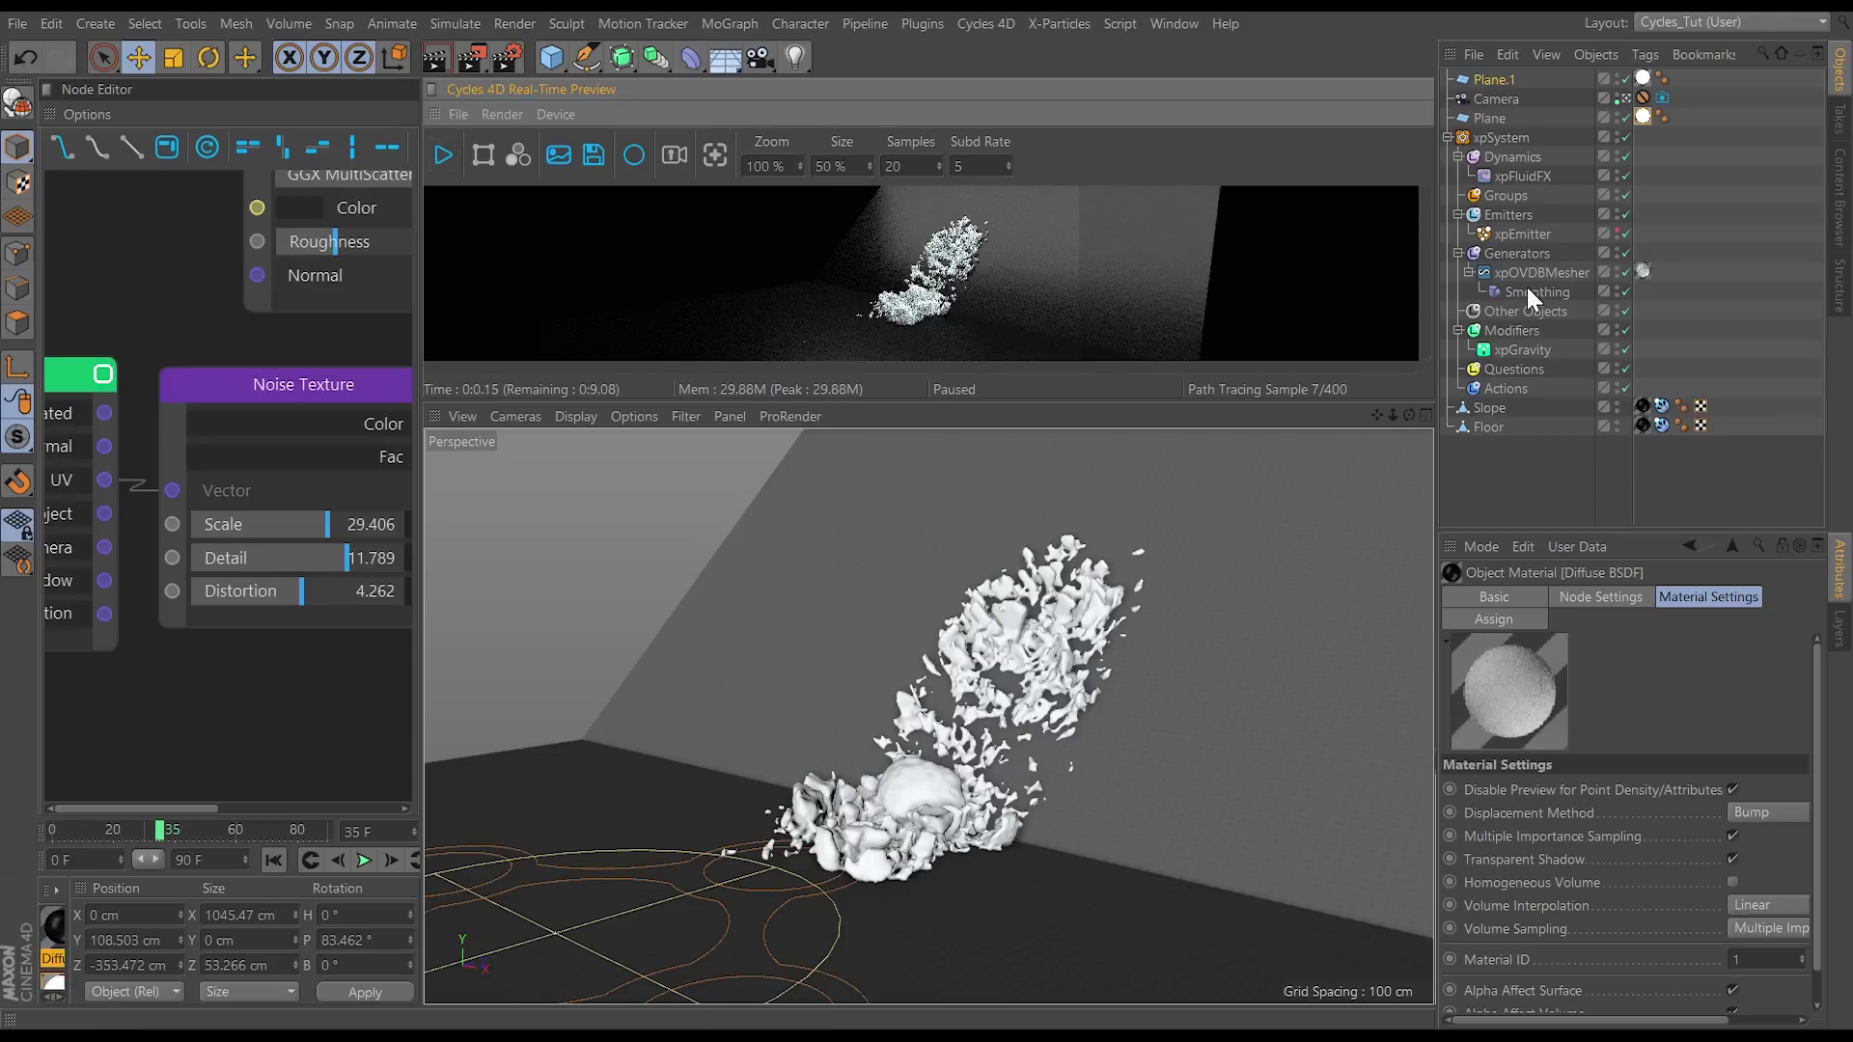
pyautogui.click(1529, 238)
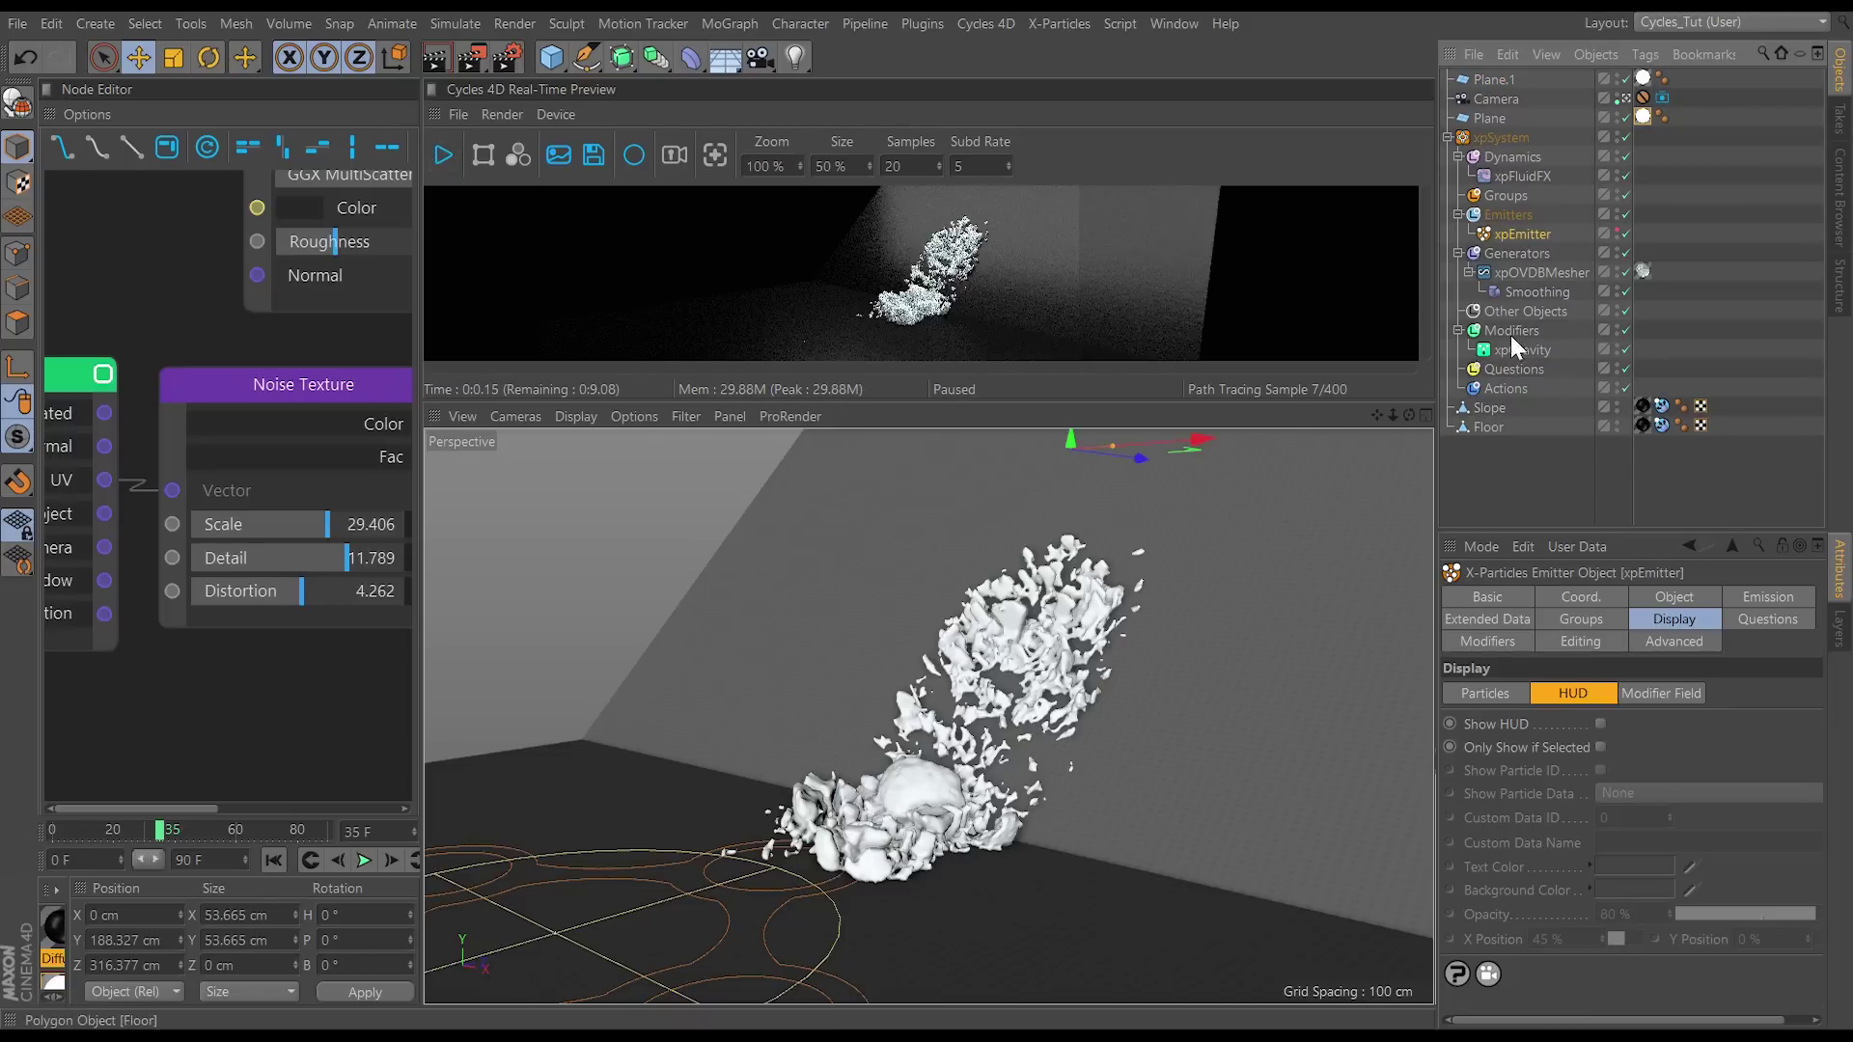
pyautogui.keyDown('ctrl'); pyautogui.moveTo(1531, 234); pyautogui.dragTo(1532, 253); pyautogui.keyUp('ctrl')
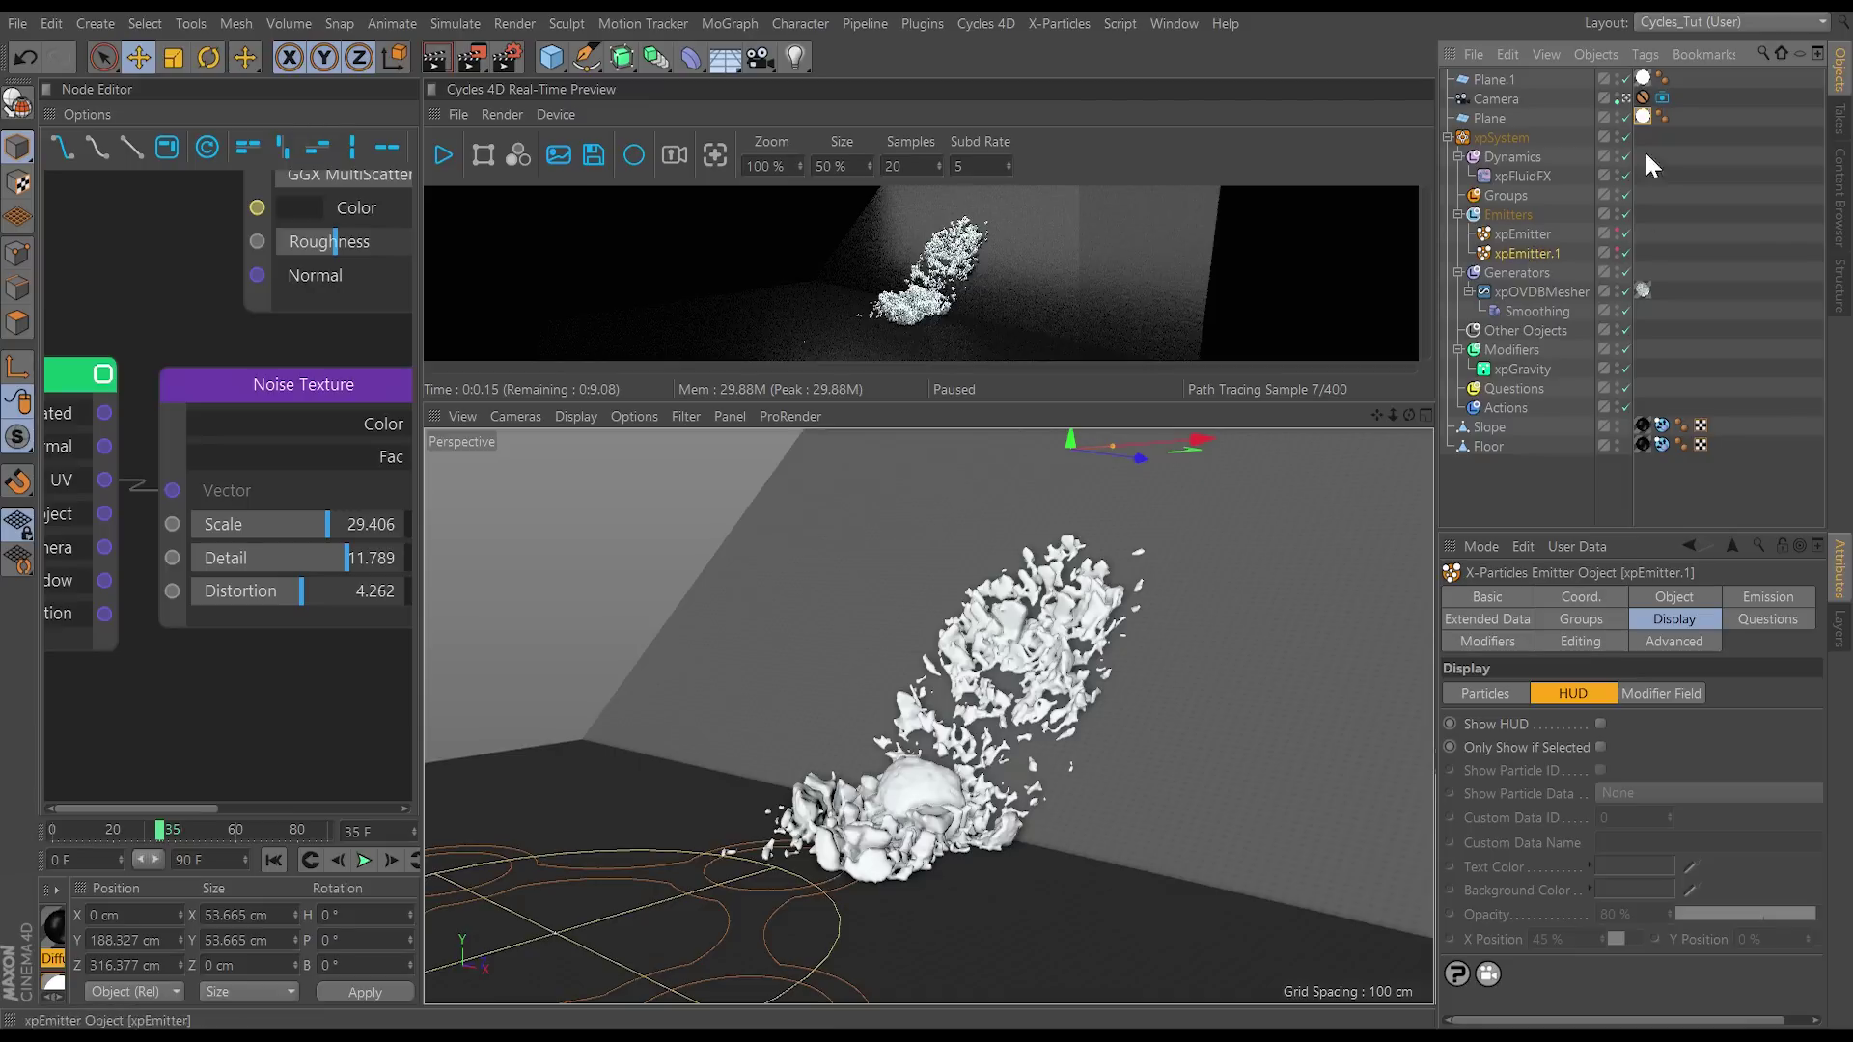
pyautogui.press('o')
pyautogui.keyDown('alt'); pyautogui.moveTo(1154, 612); pyautogui.dragTo(1335, 559); pyautogui.keyUp('alt')
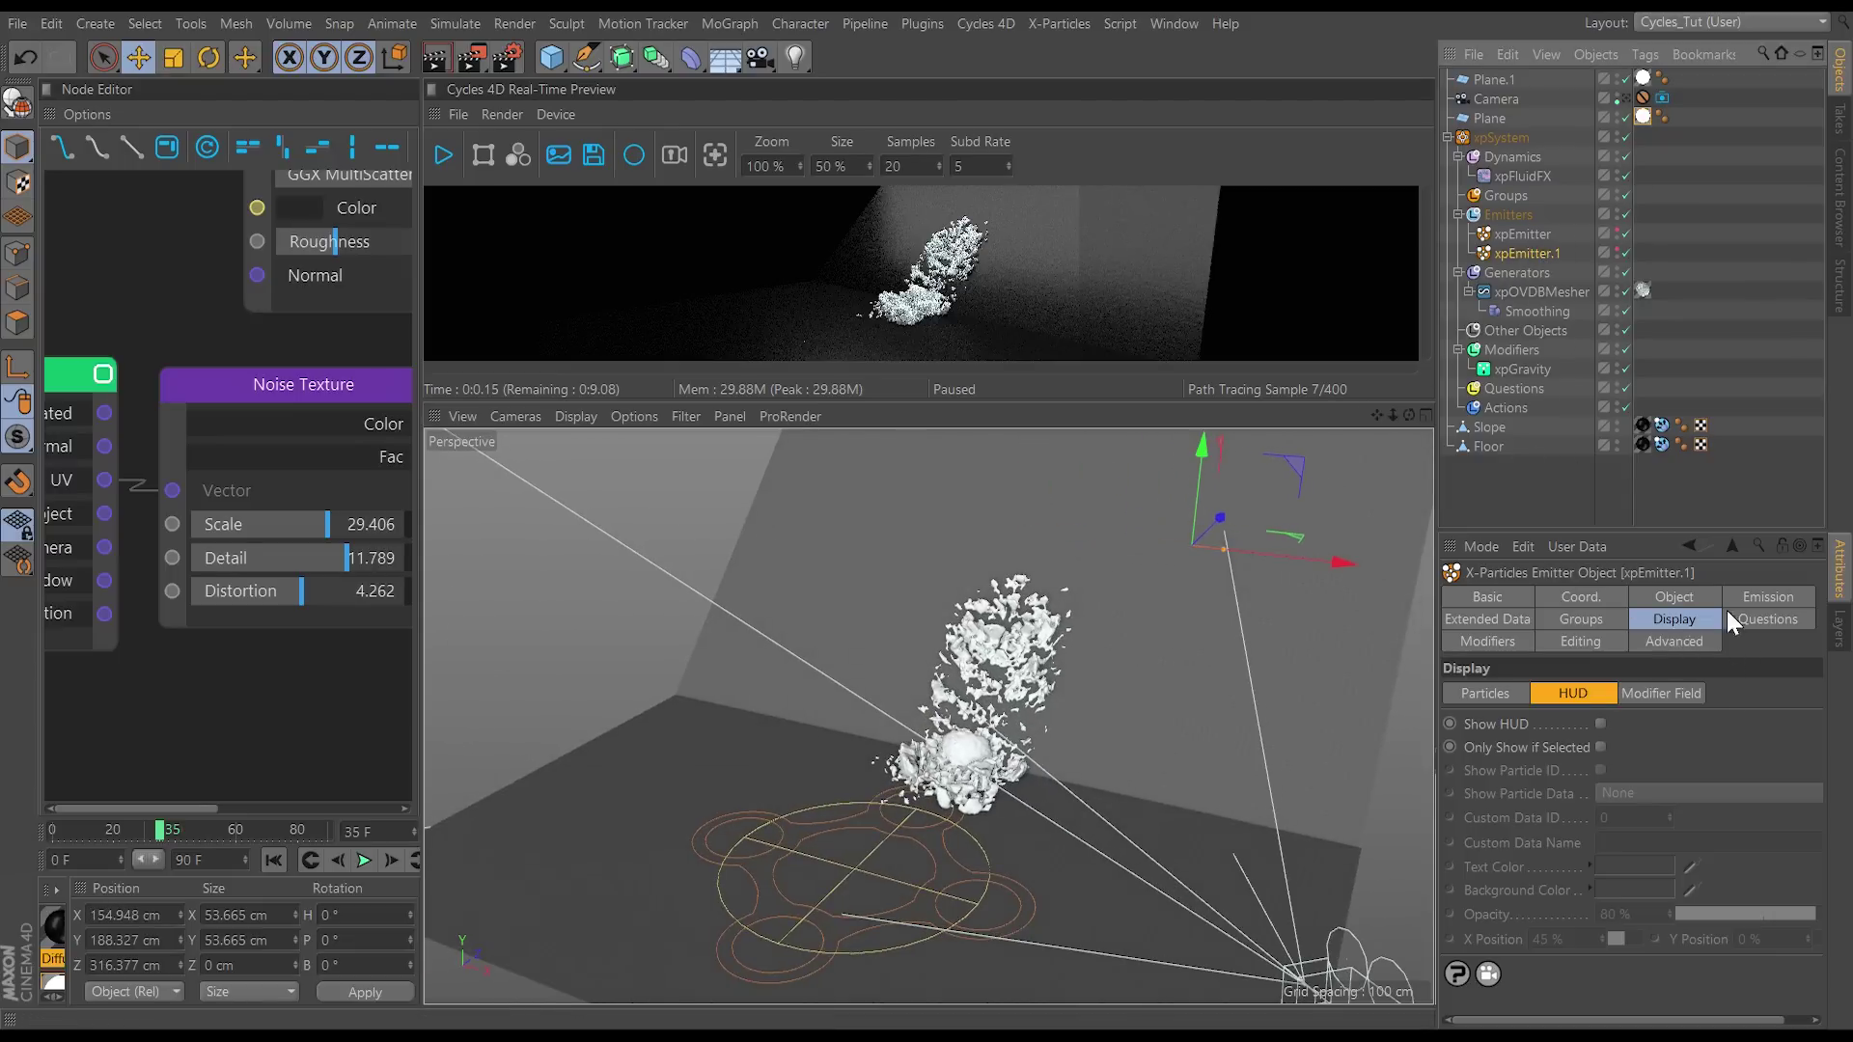
# Step: Set the duplicate emitter's granular fluid Stability to 3 and replay the first frames of the simulation
pyautogui.click(1496, 618)
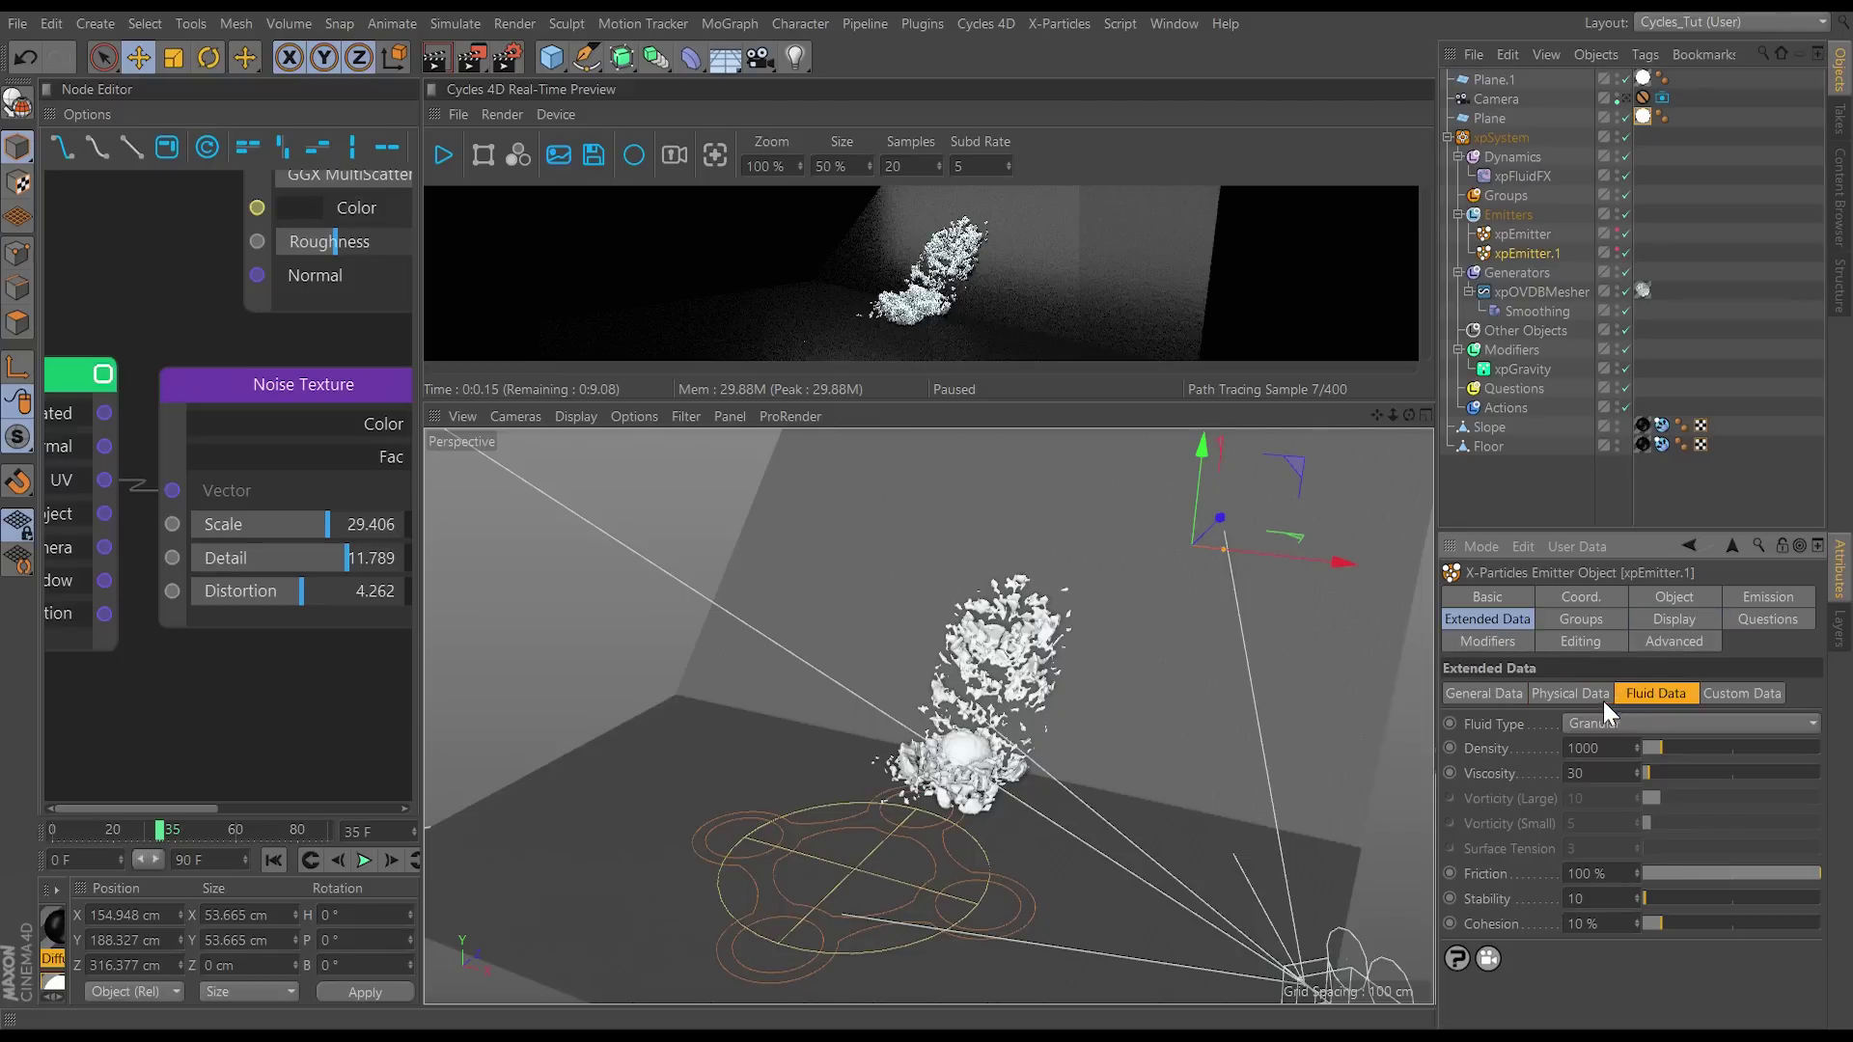
pyautogui.click(1597, 898)
pyautogui.write('3')
pyautogui.press('Return')
pyautogui.click(280, 855)
pyautogui.click(363, 861)
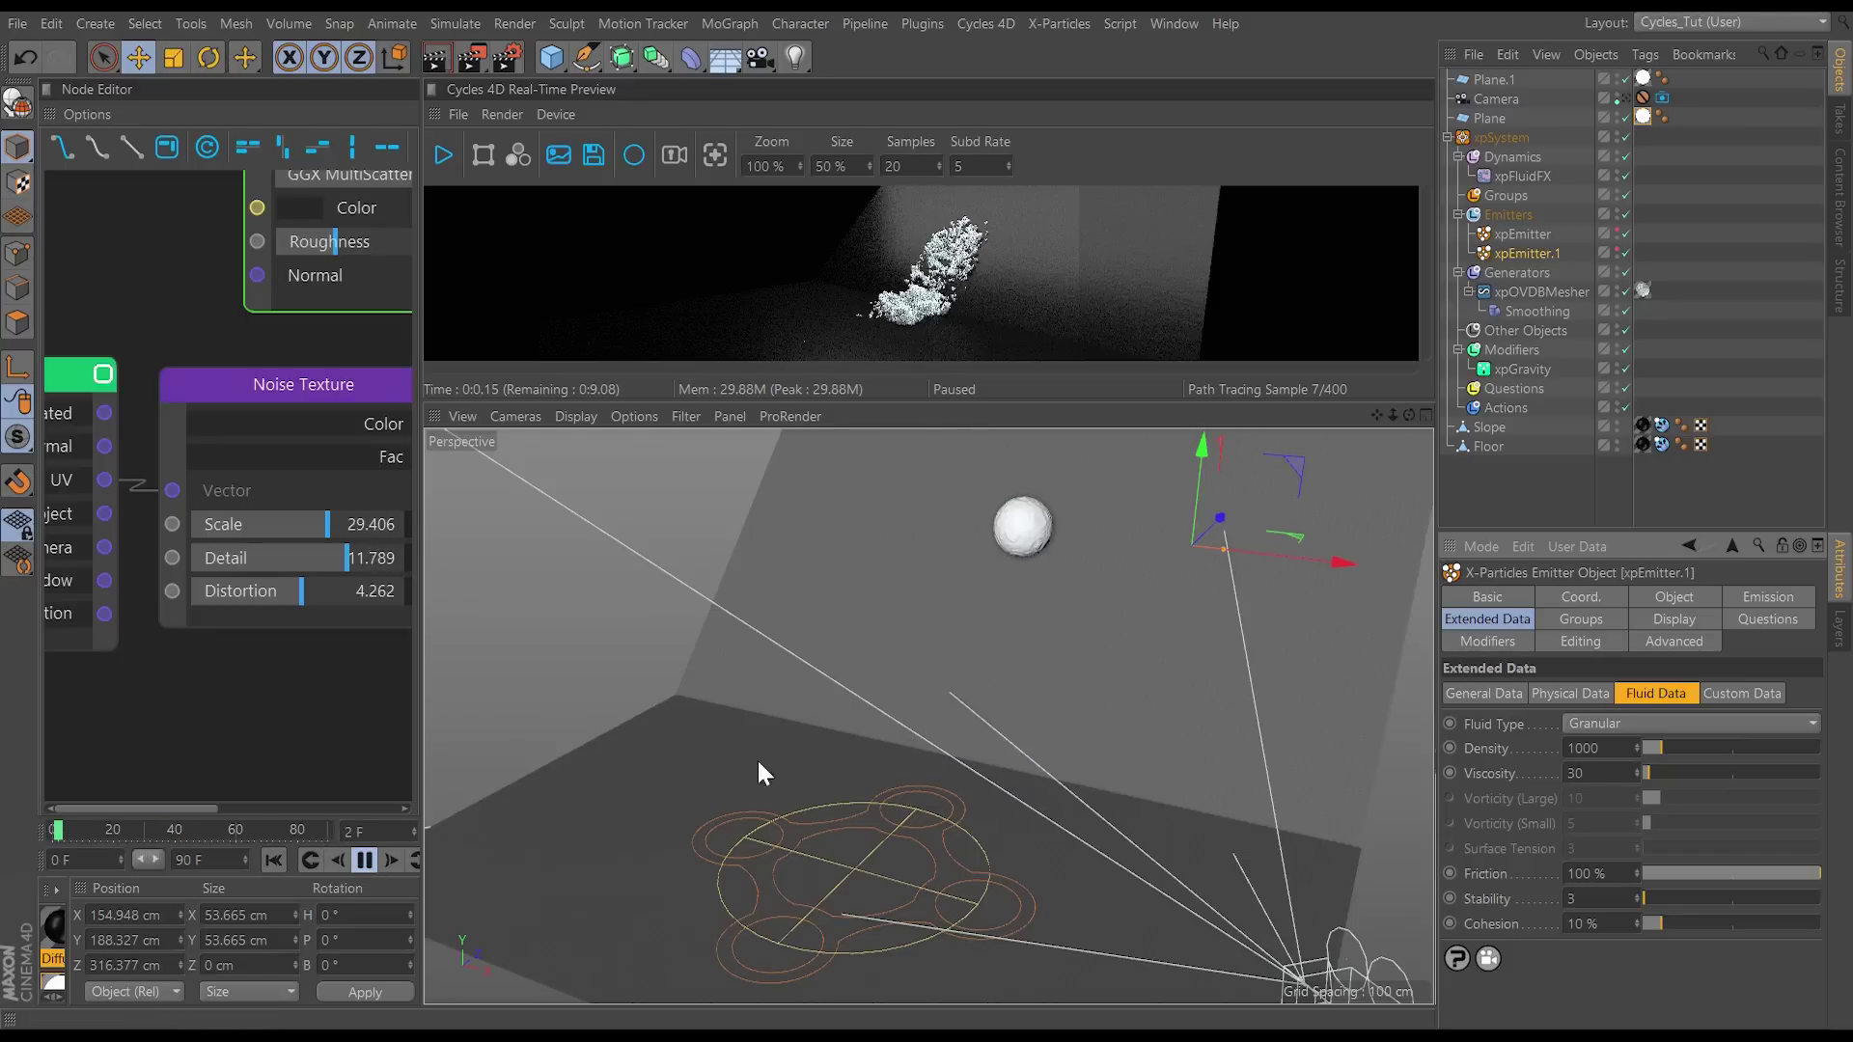
pyautogui.press('F7')
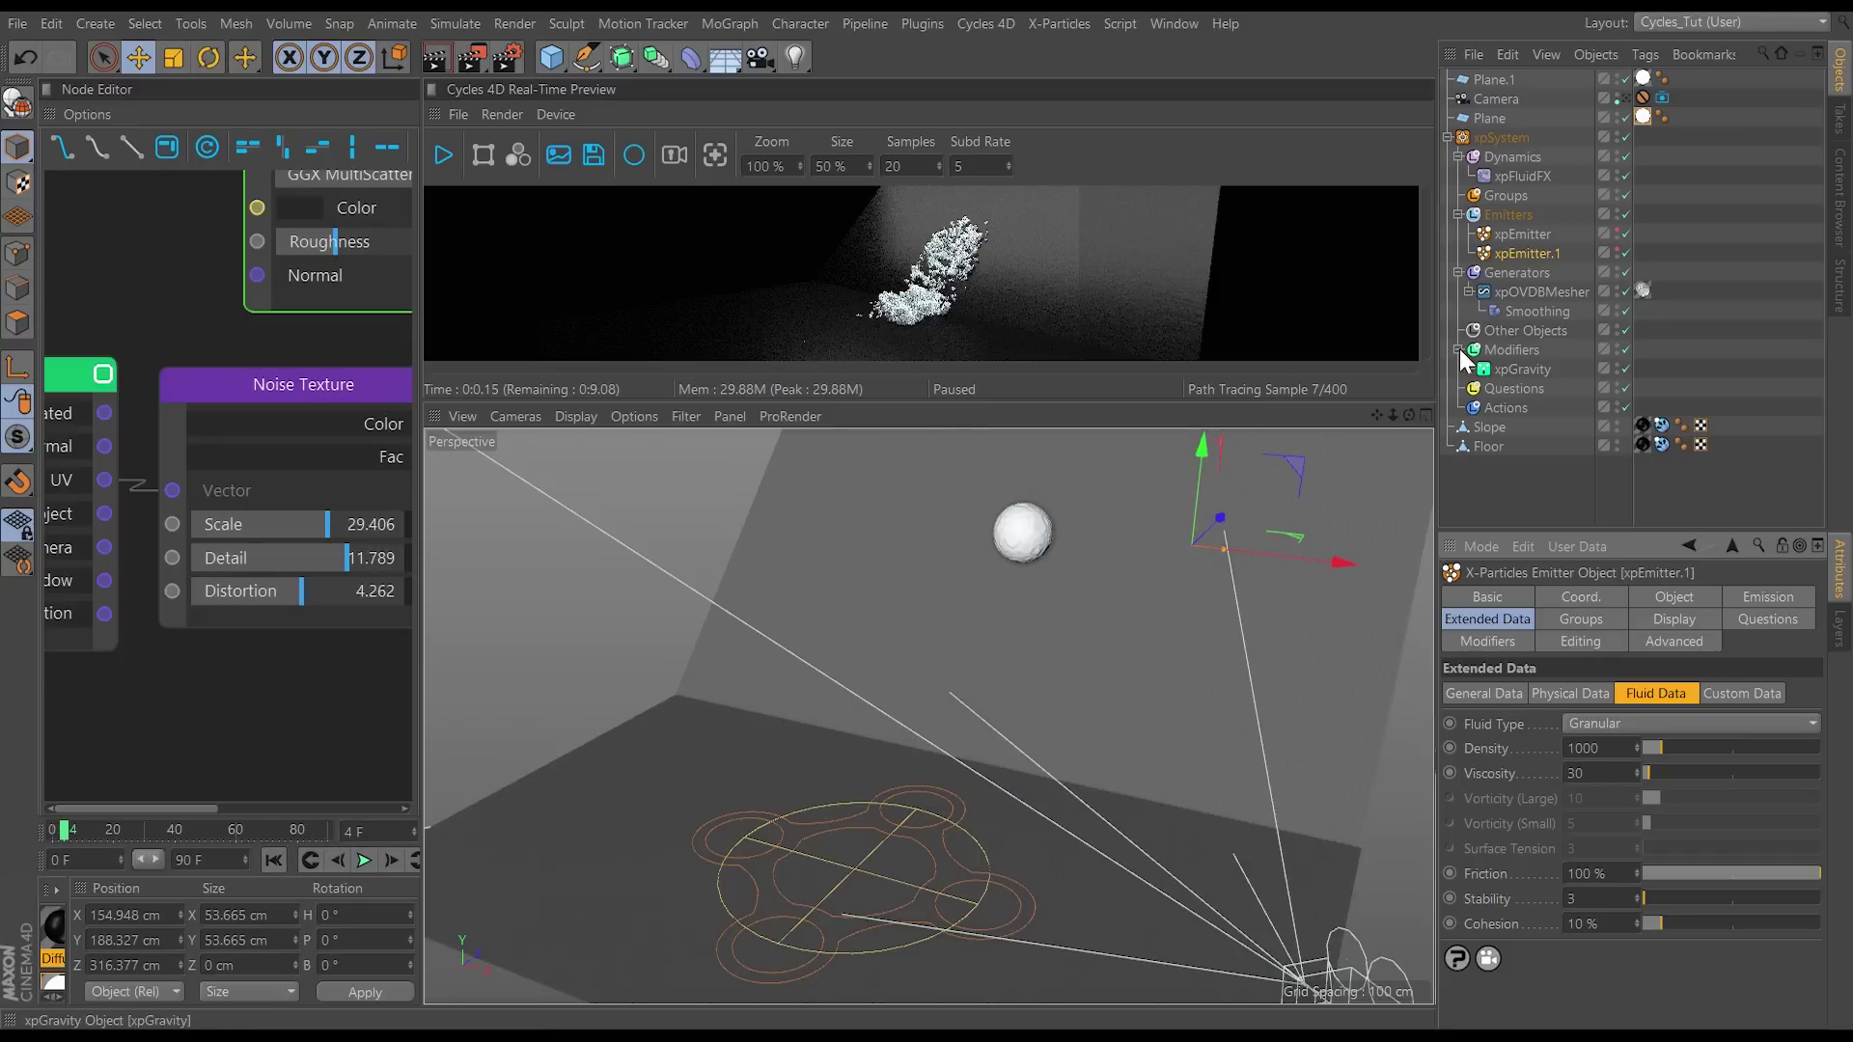
# Step: Add xpEmitter.1 to the xpOVDBMesher's Sources so the second emitter's particles are meshed as well
pyautogui.click(1530, 291)
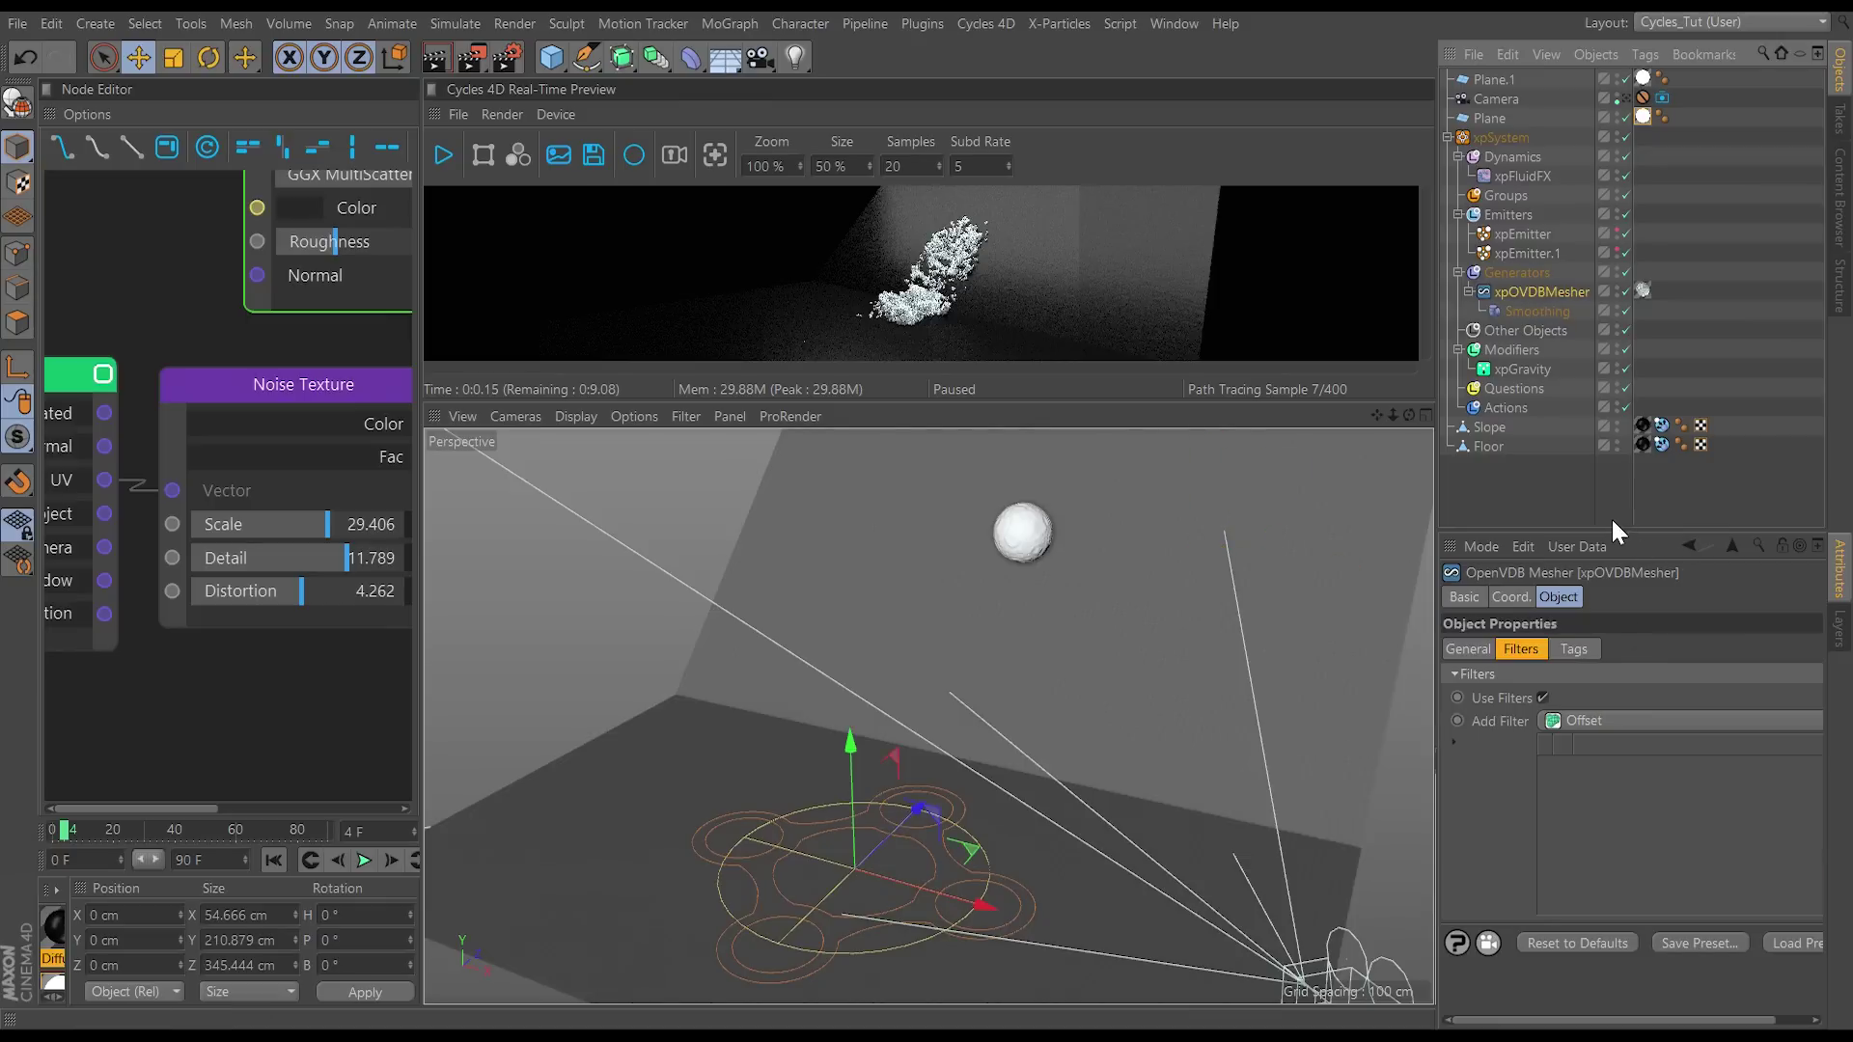
pyautogui.moveTo(1612, 529); pyautogui.dragTo(1608, 474)
pyautogui.click(1469, 595)
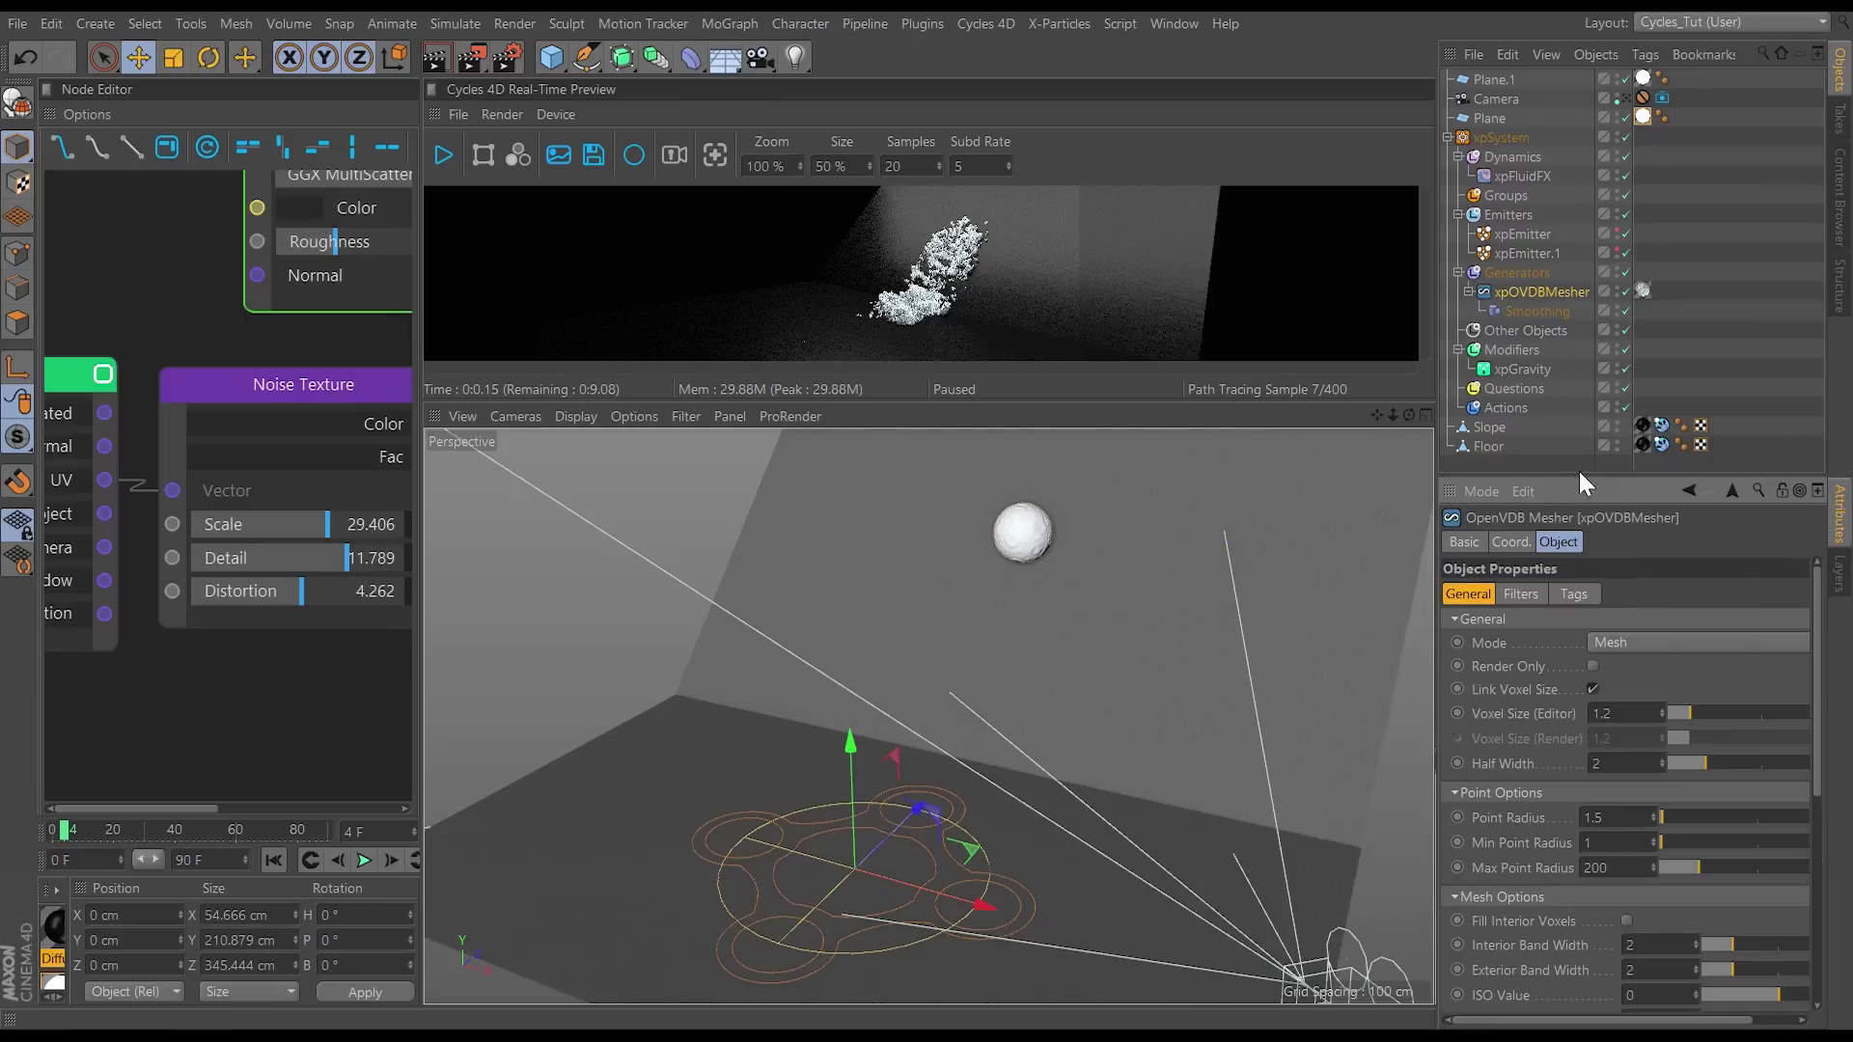
pyautogui.moveTo(1579, 480); pyautogui.dragTo(1569, 311)
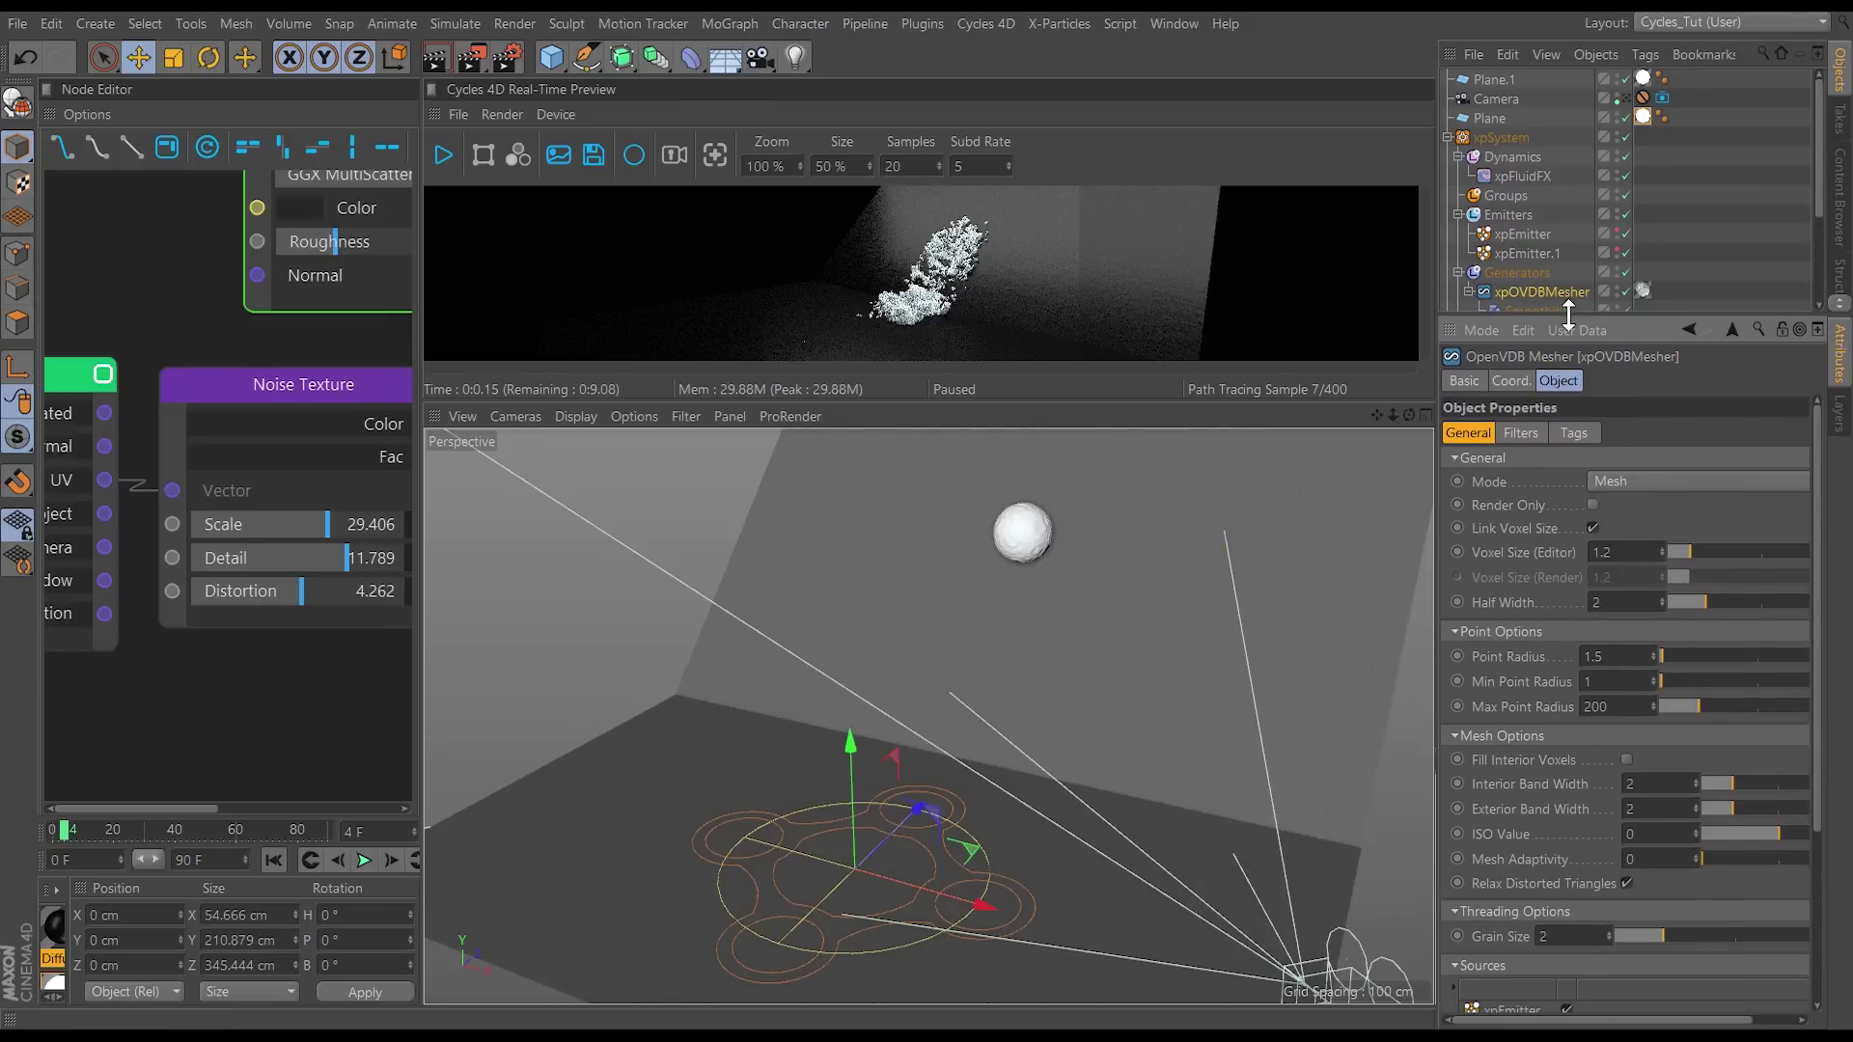
pyautogui.scroll(-2, 1819, 749)
pyautogui.scroll(-2, 1819, 749)
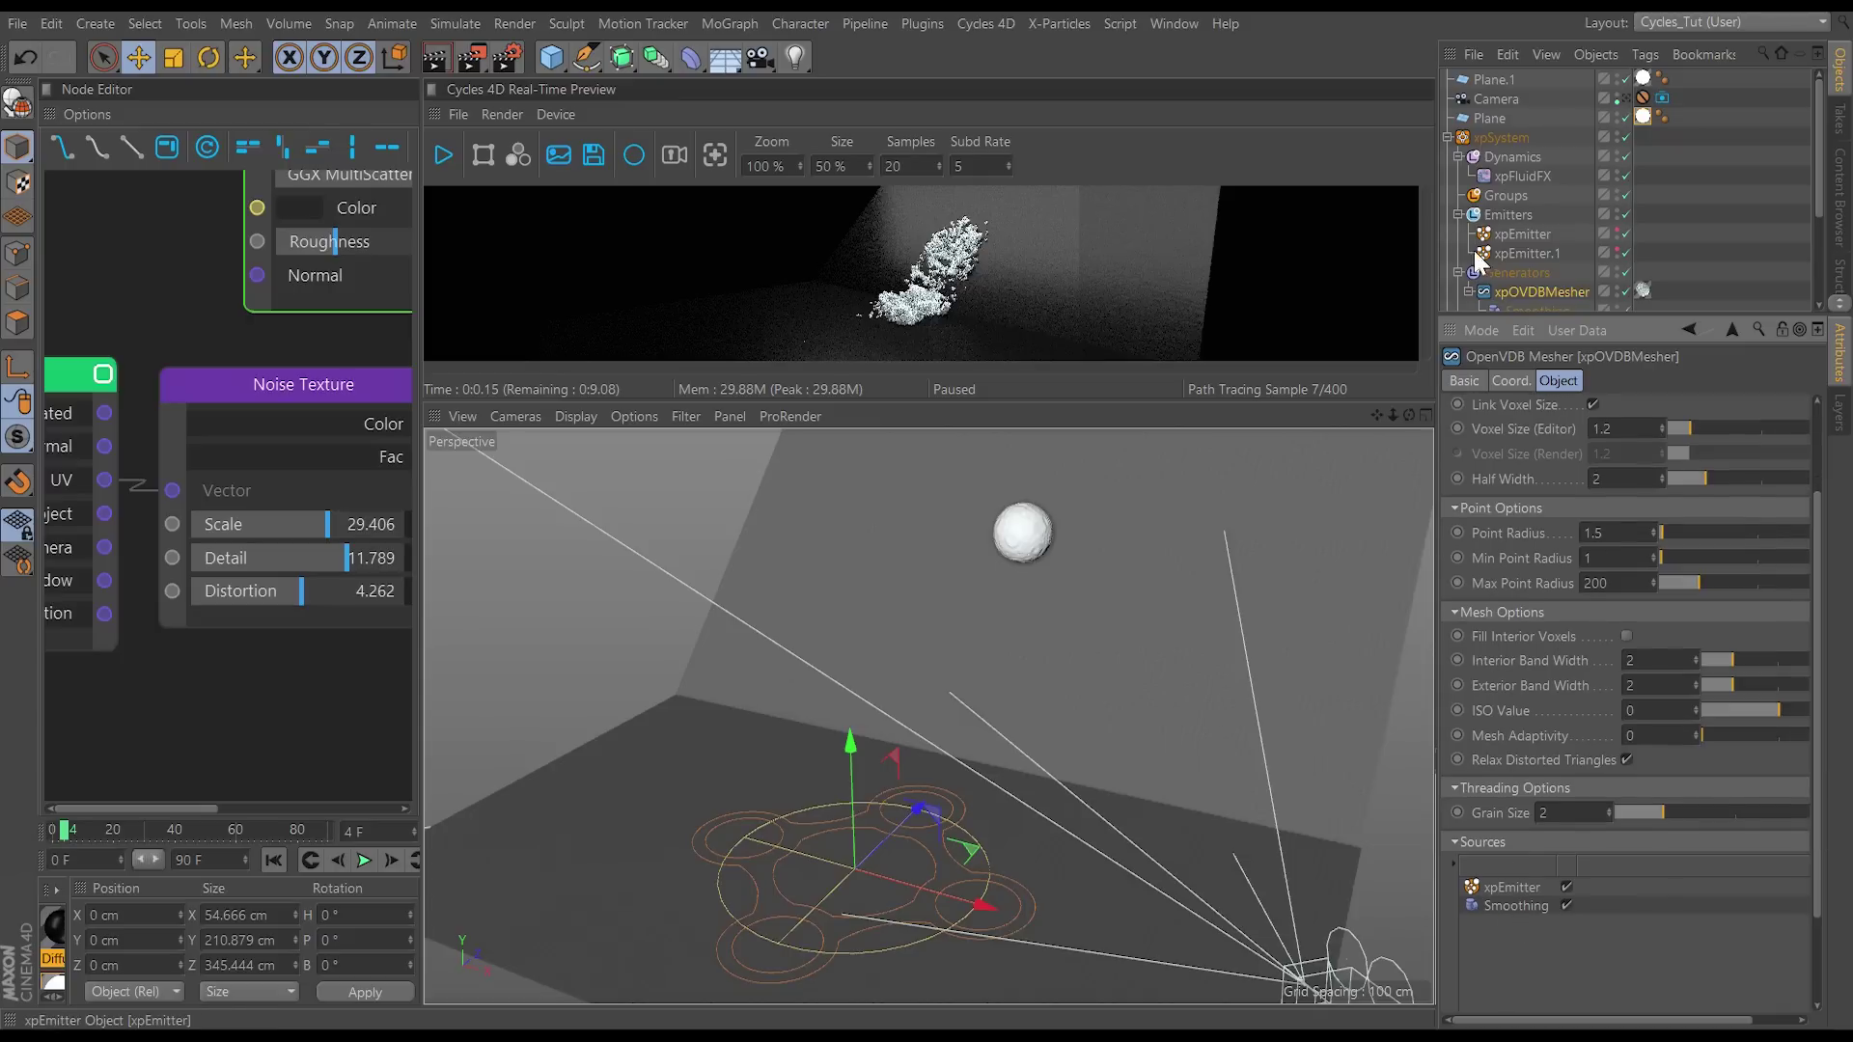
pyautogui.moveTo(1512, 251); pyautogui.dragTo(1548, 911)
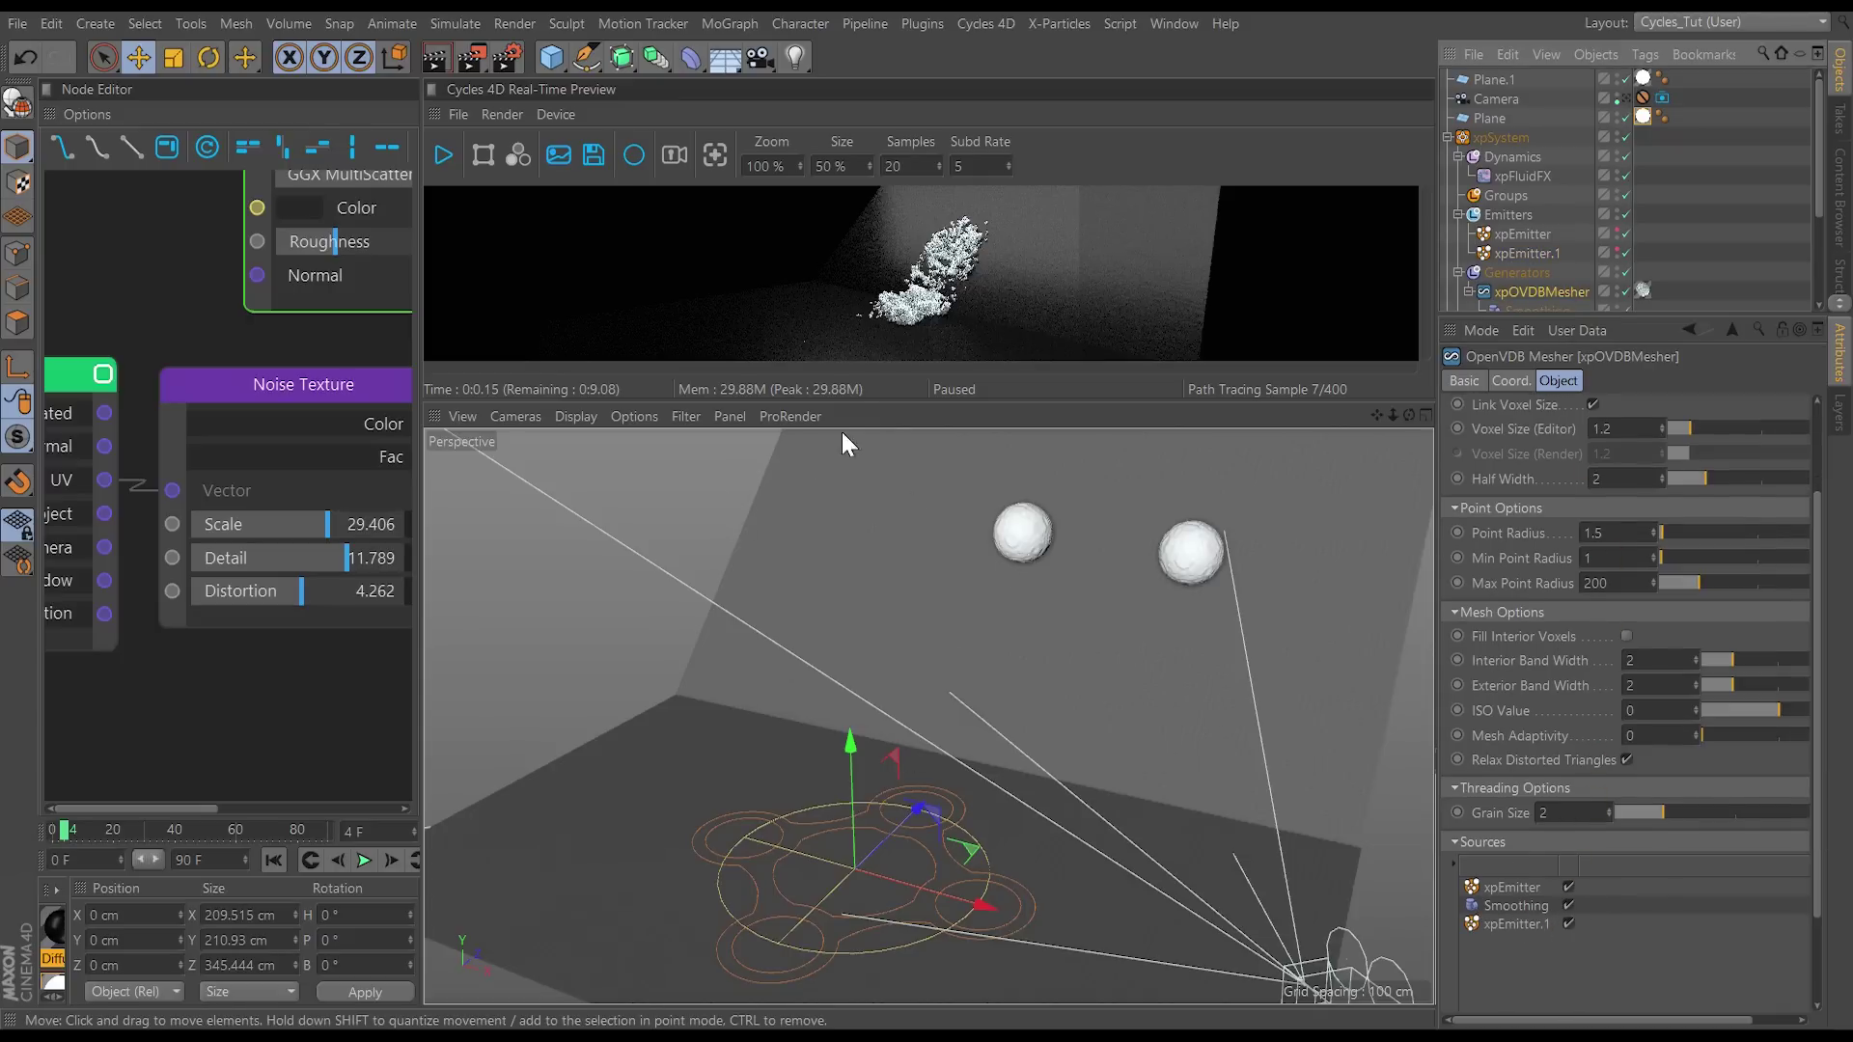
# Step: Play the simulation to frame 20, and resume the enlarged real-time preview to compare both granular clusters
pyautogui.moveTo(872, 403); pyautogui.dragTo(892, 614)
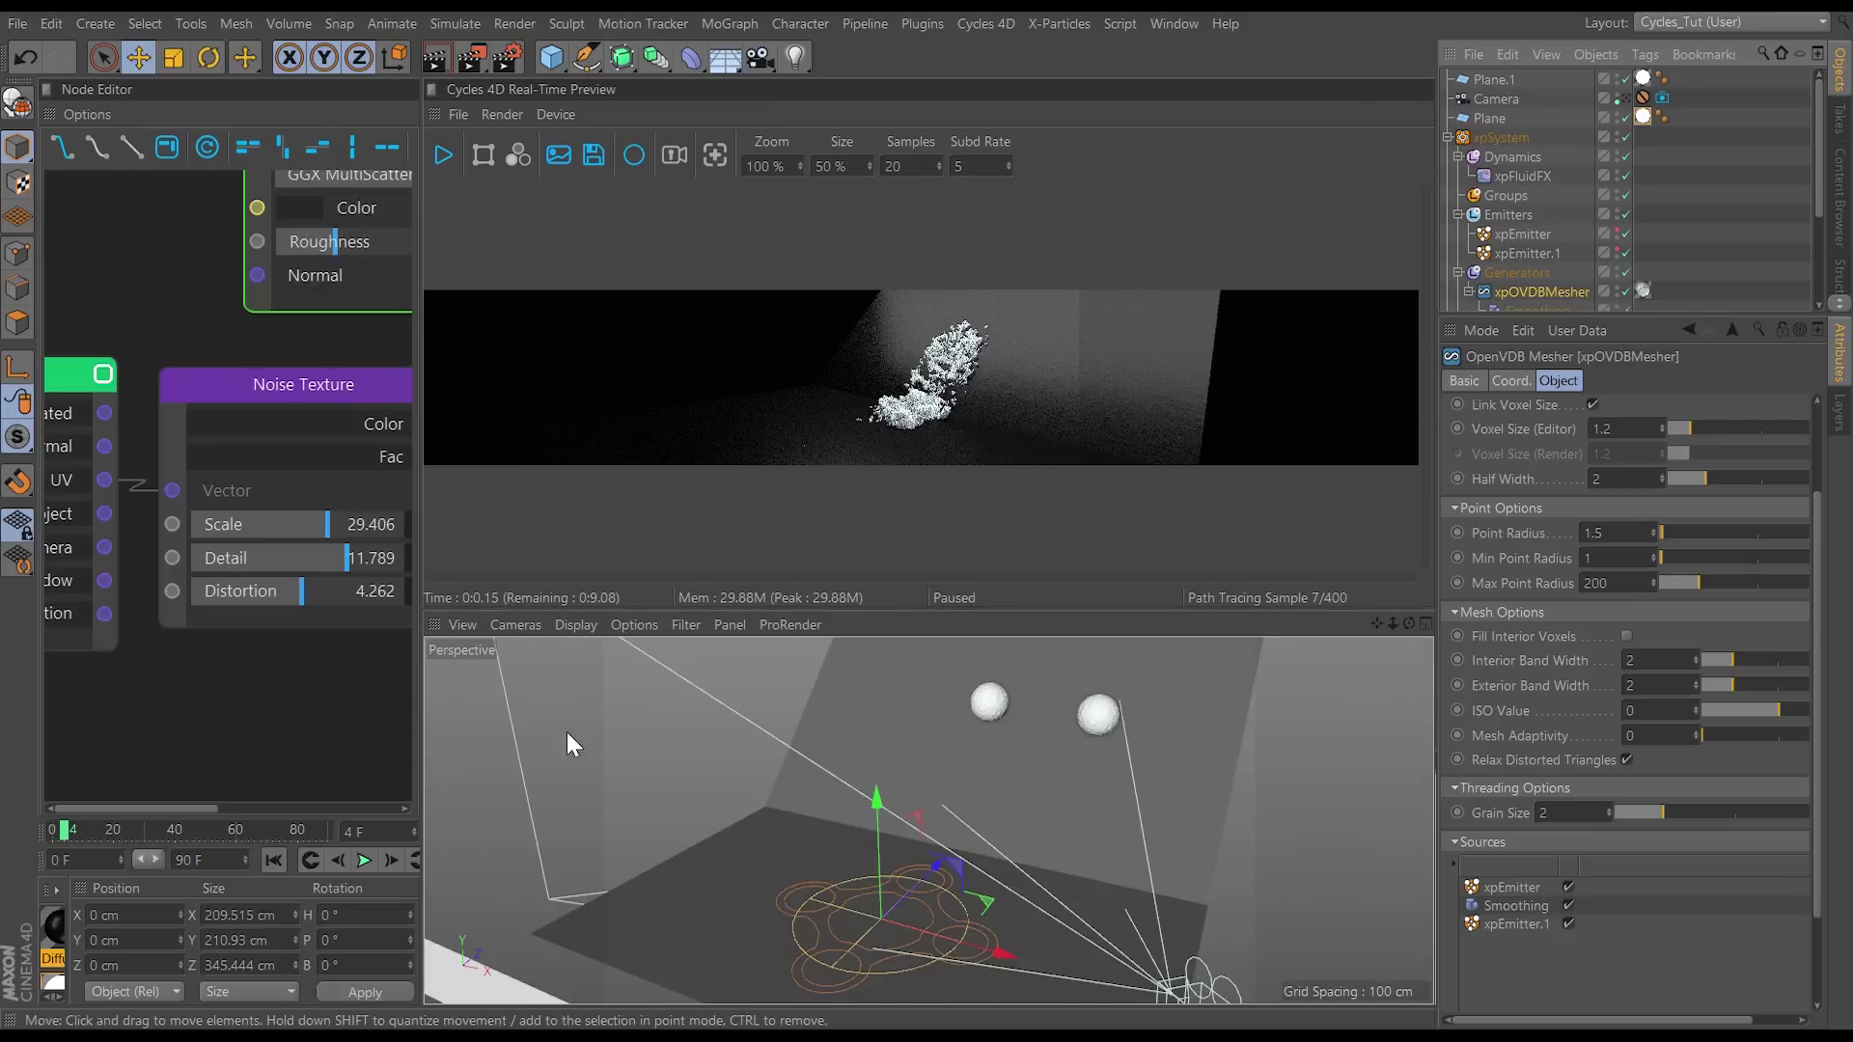
pyautogui.click(358, 861)
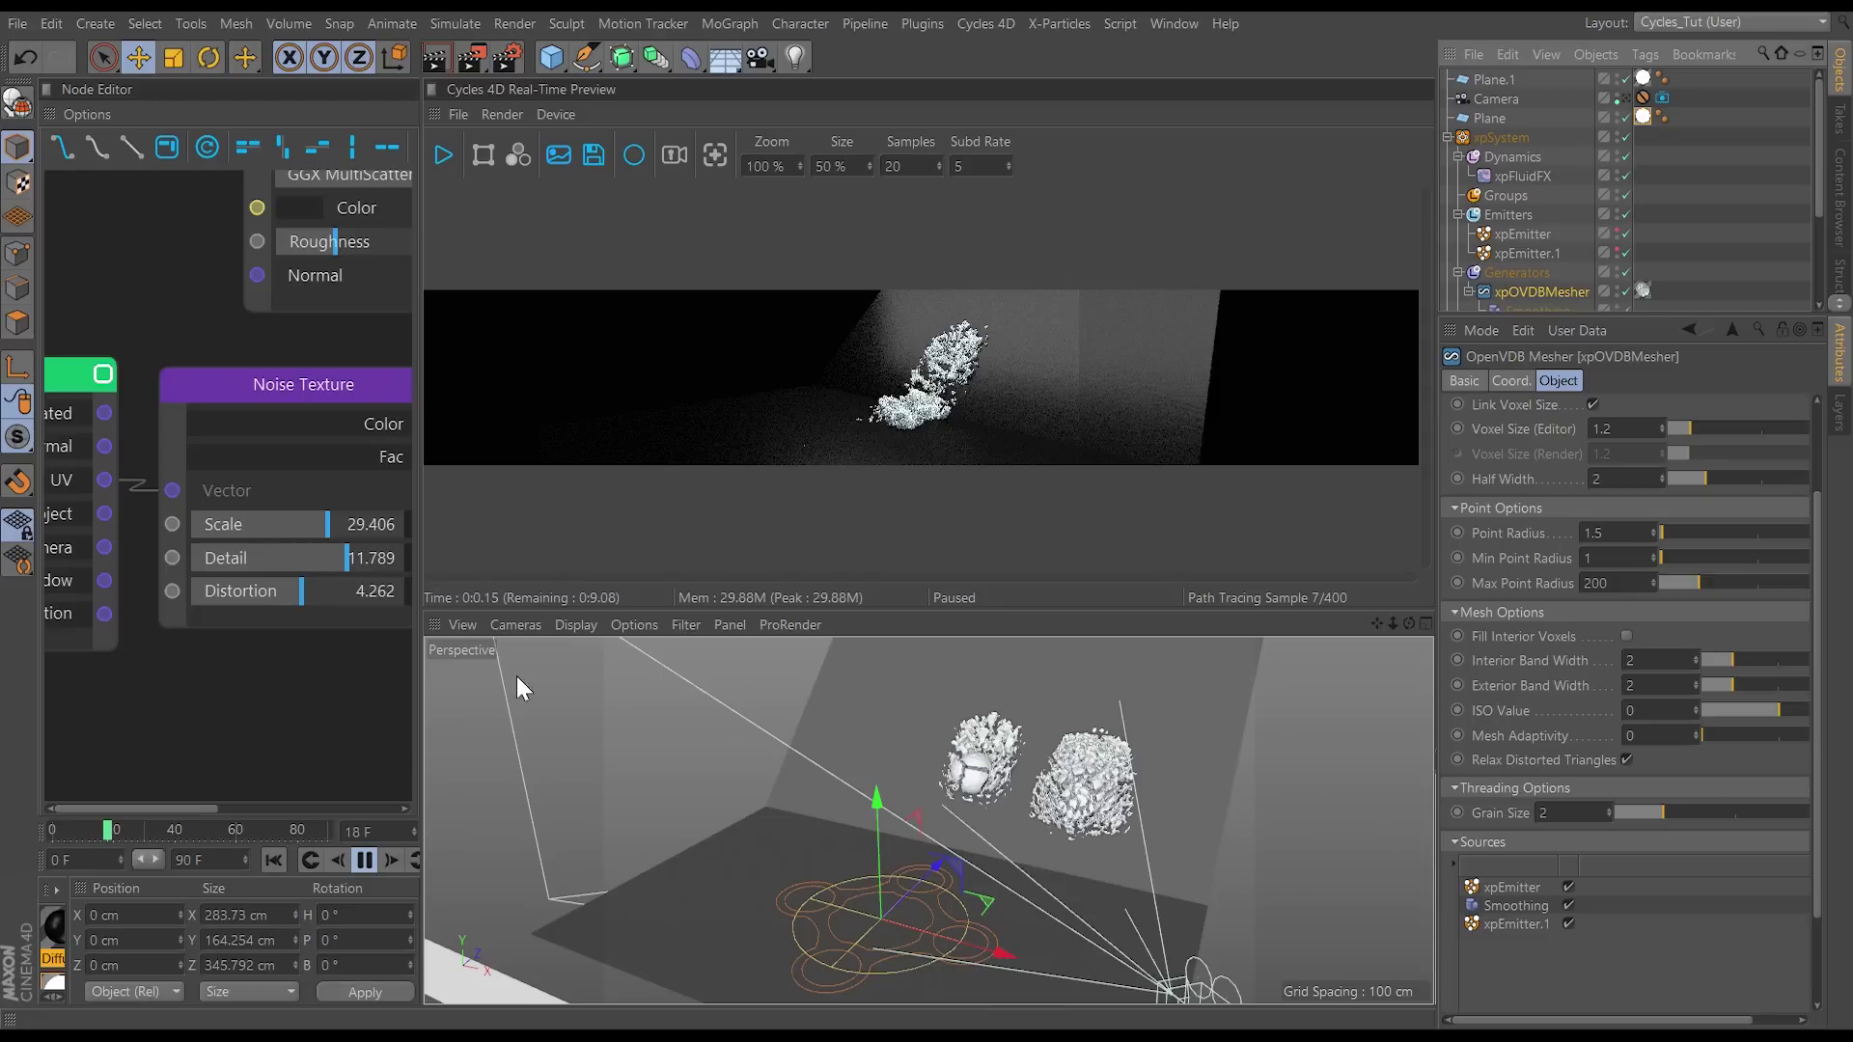
pyautogui.click(364, 859)
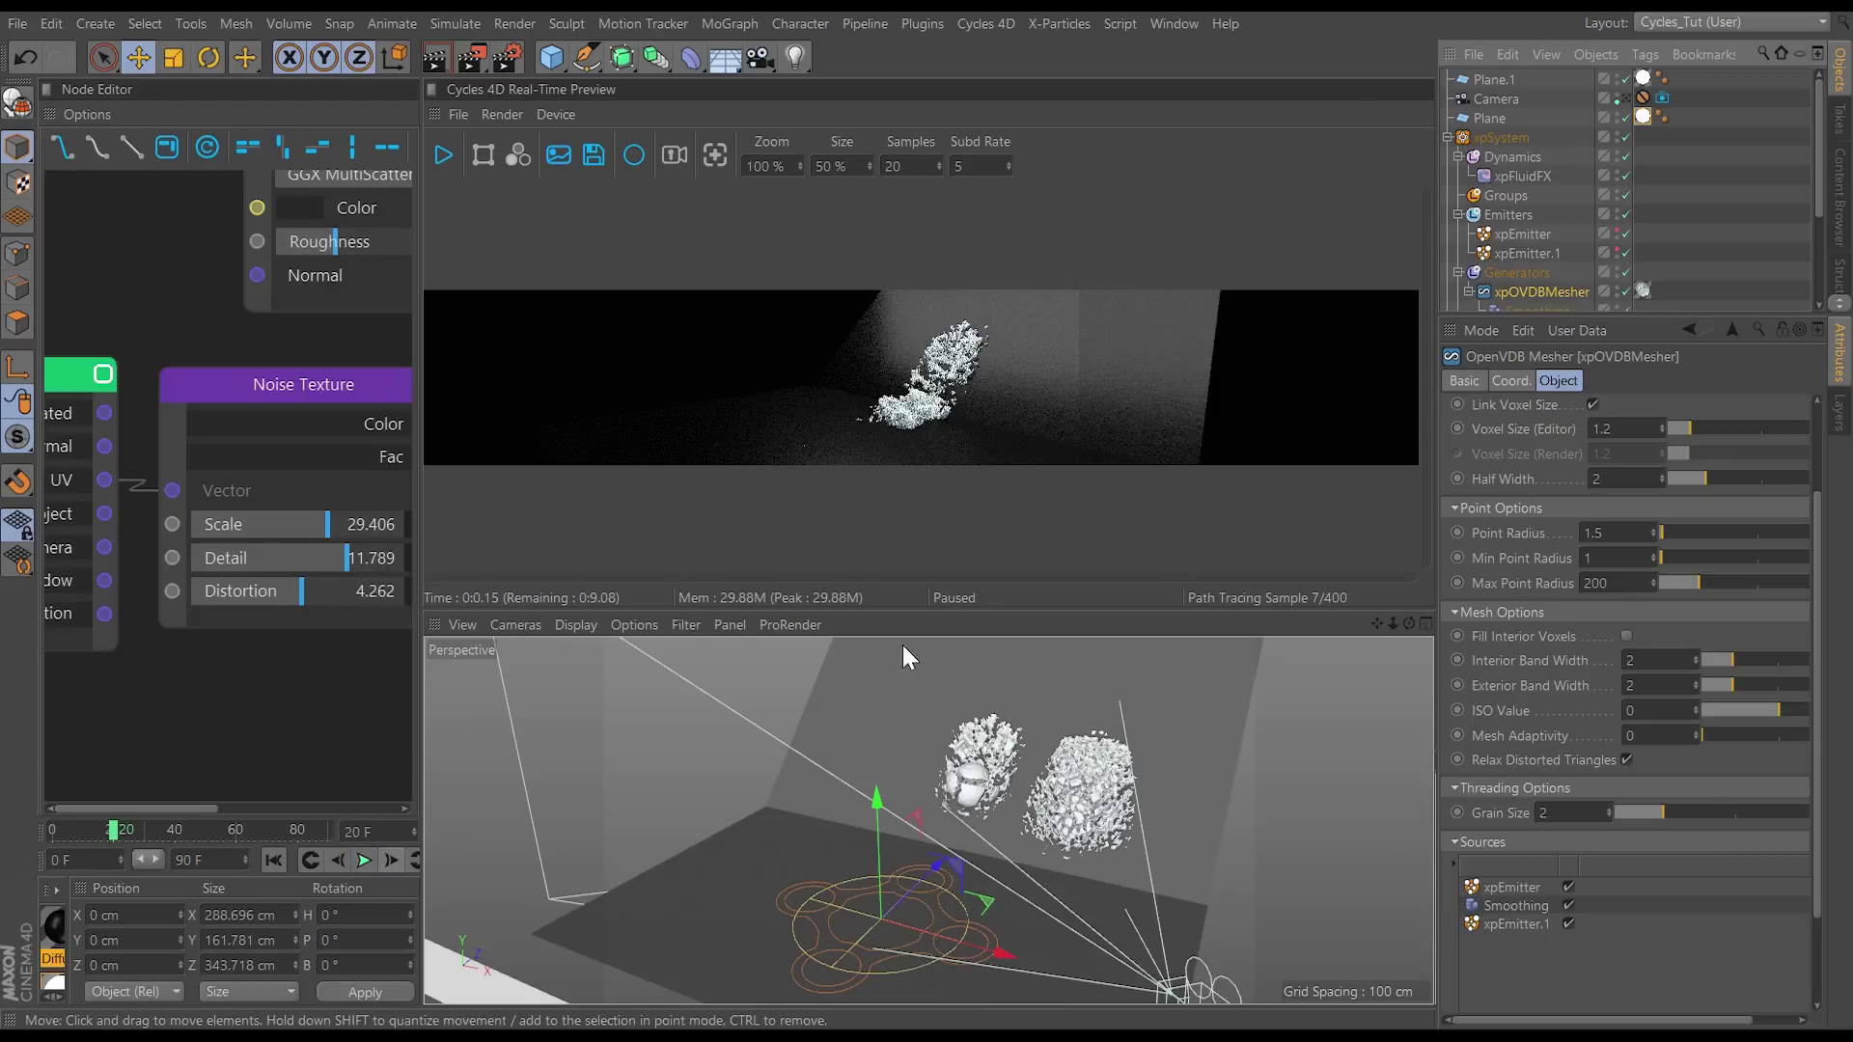
pyautogui.moveTo(942, 610); pyautogui.dragTo(907, 849)
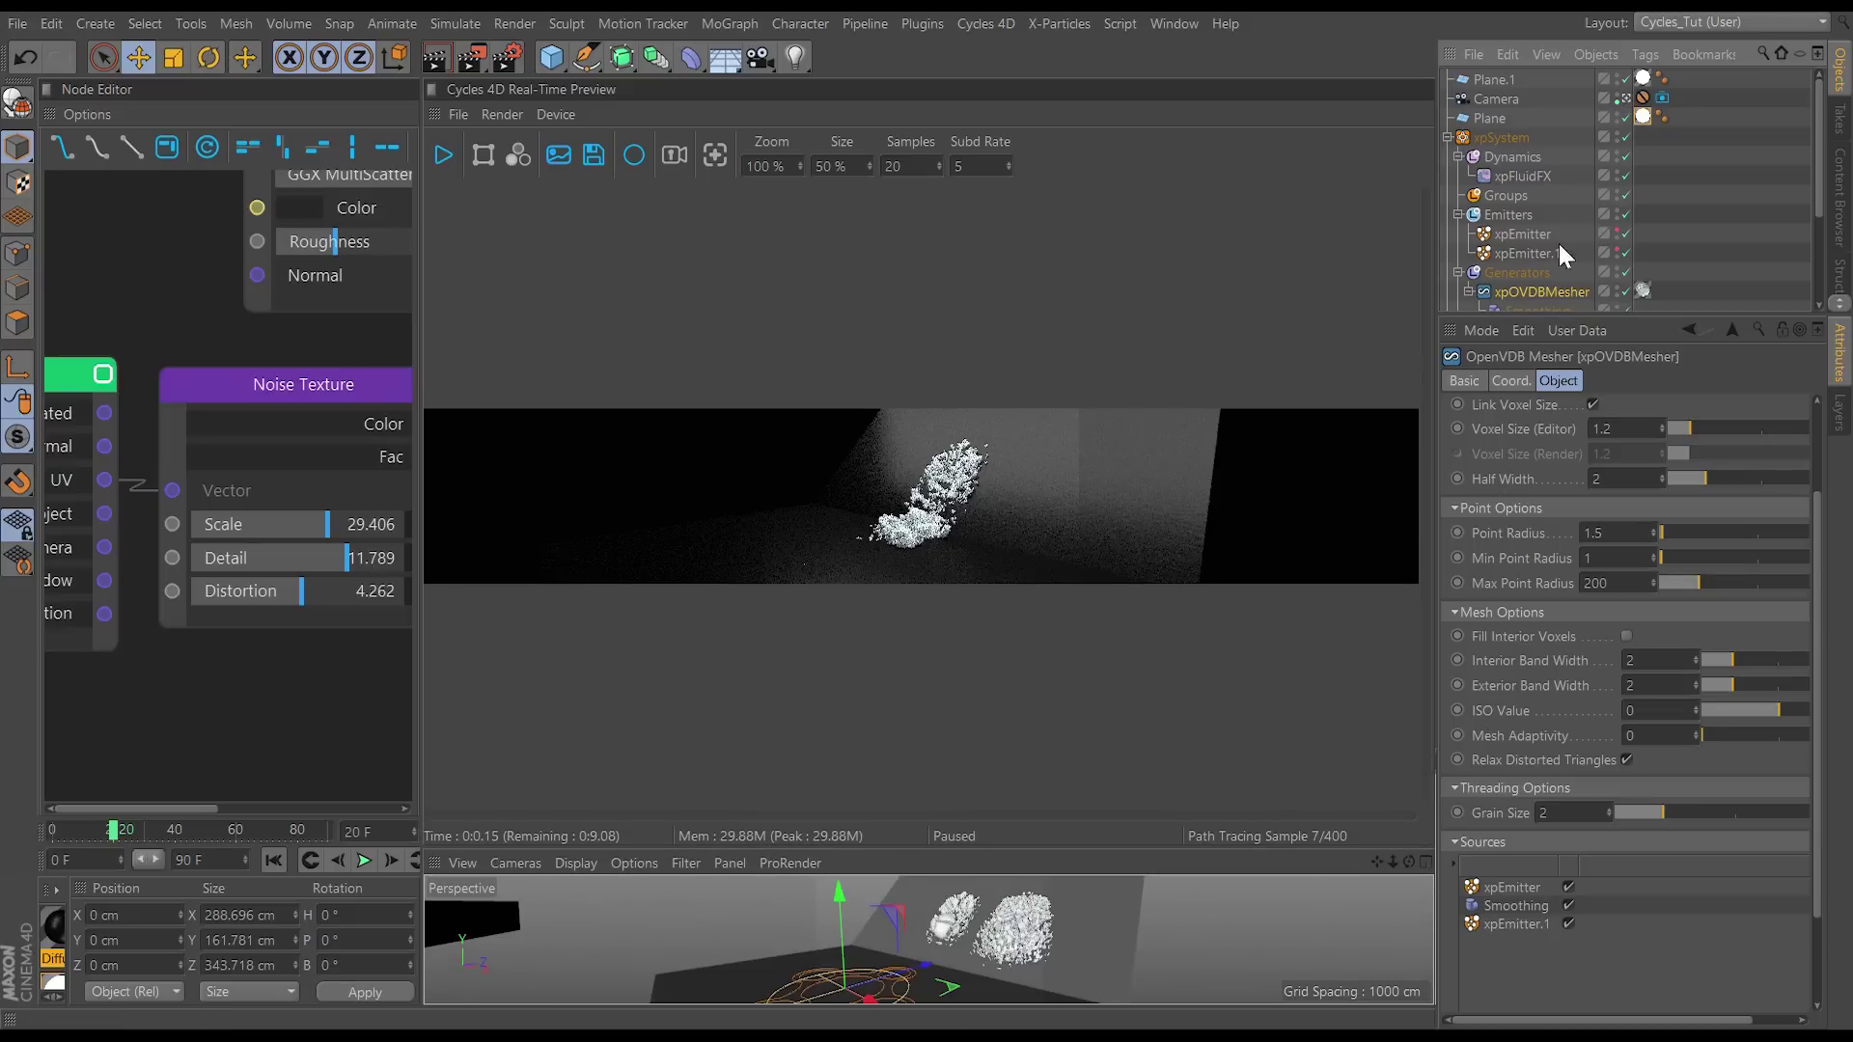
pyautogui.click(444, 156)
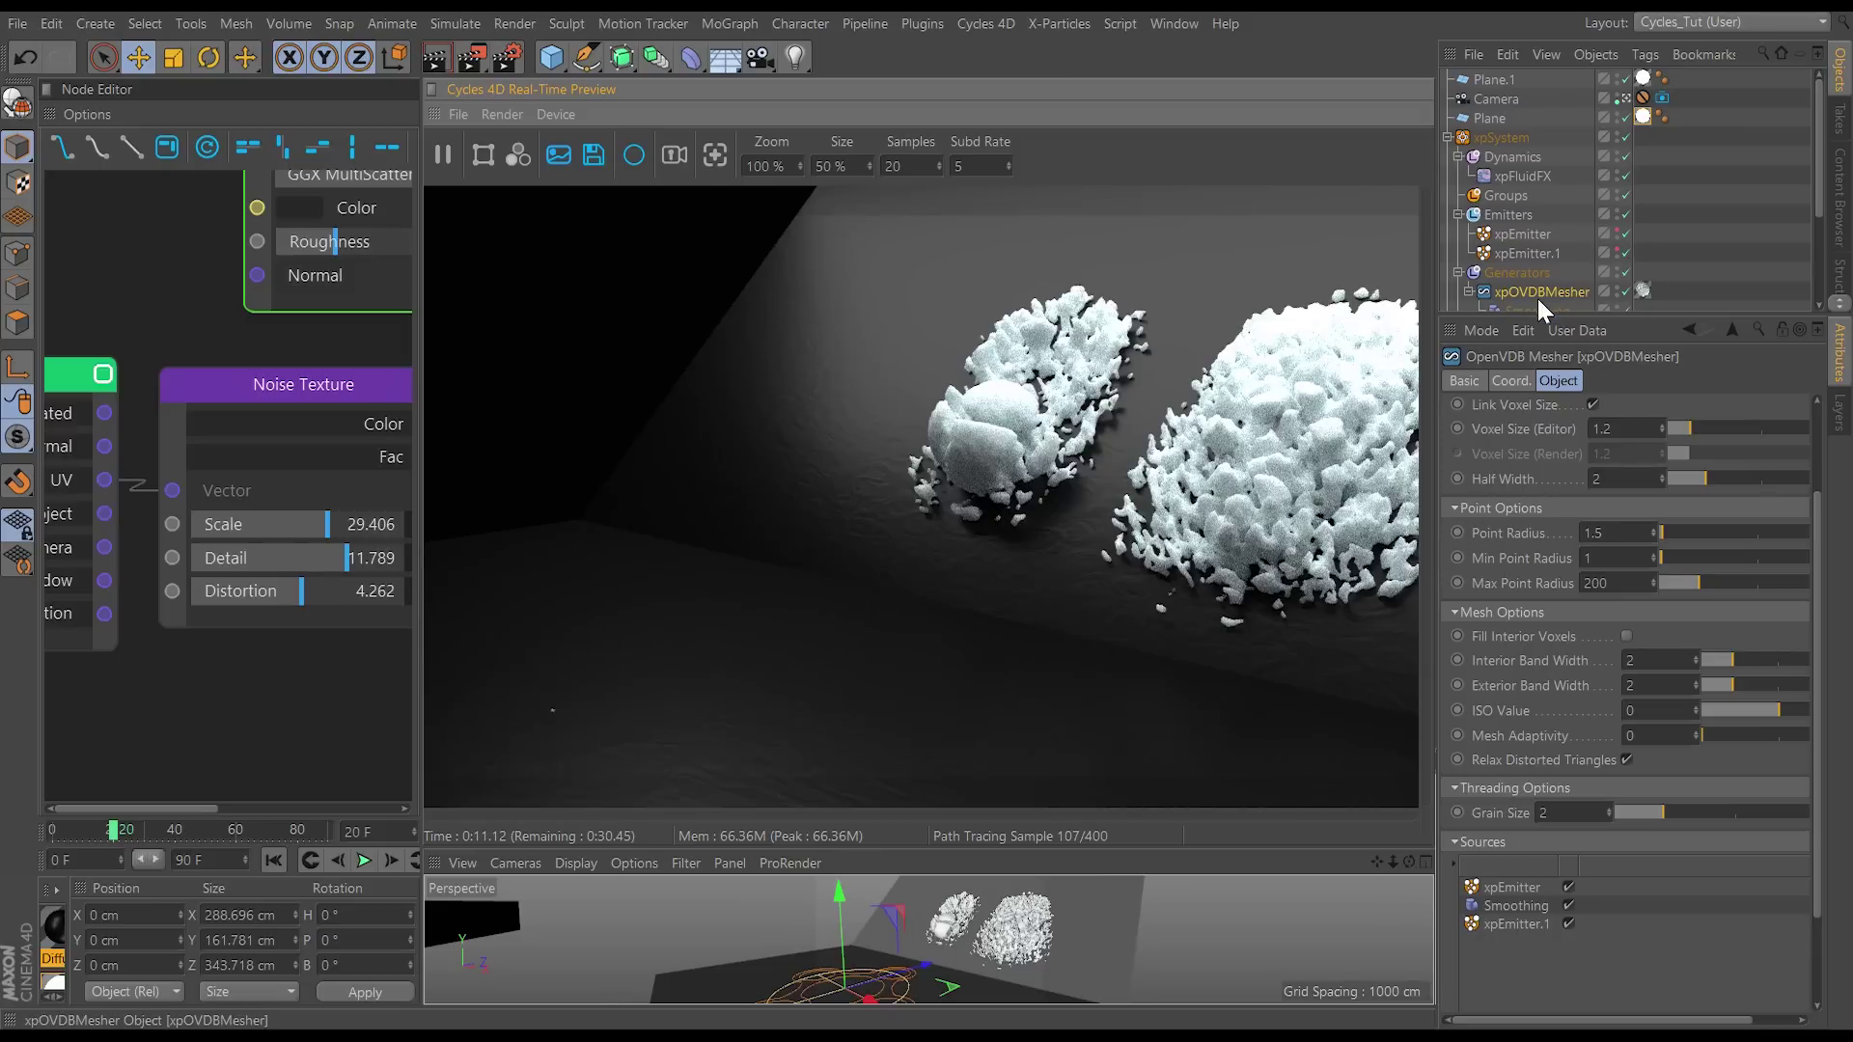
# Step: Set xpEmitter.1's Stability to 1 and replay the simulation from the start to frame 25
pyautogui.click(1534, 253)
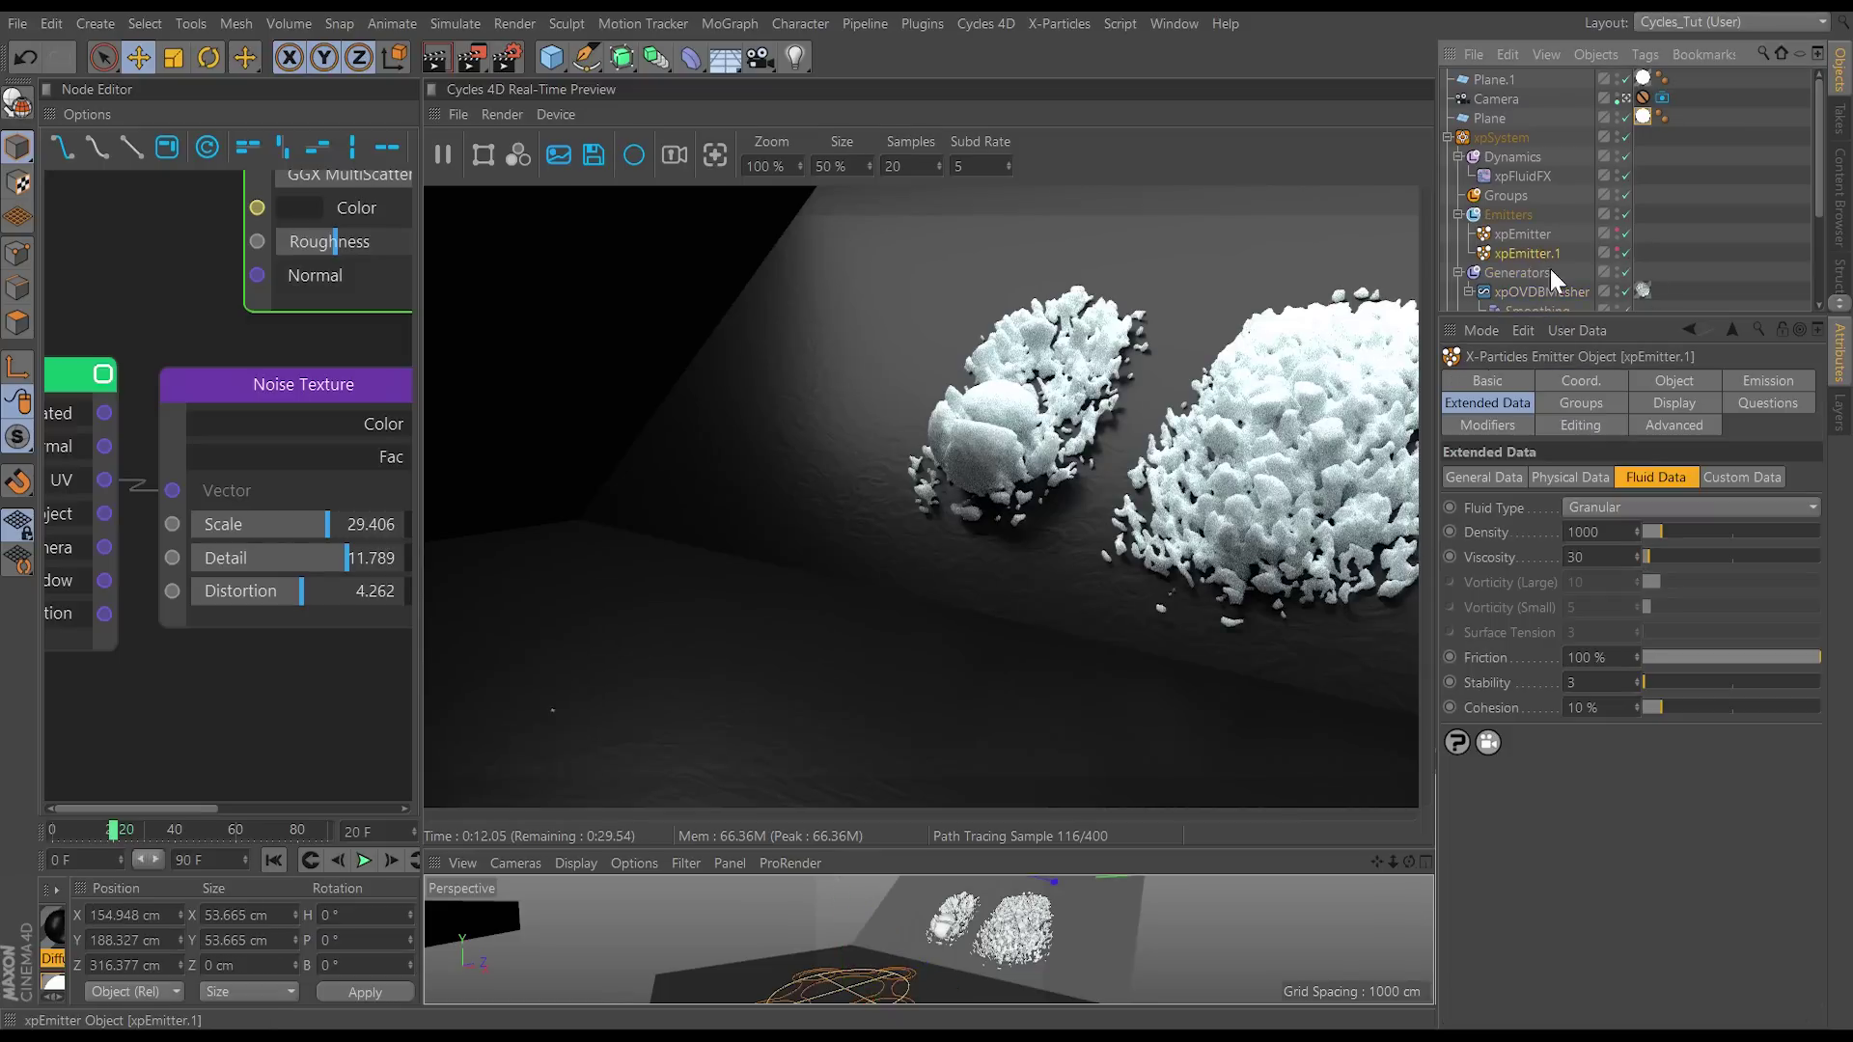
pyautogui.doubleClick(1583, 682)
pyautogui.write('1')
pyautogui.press('Return')
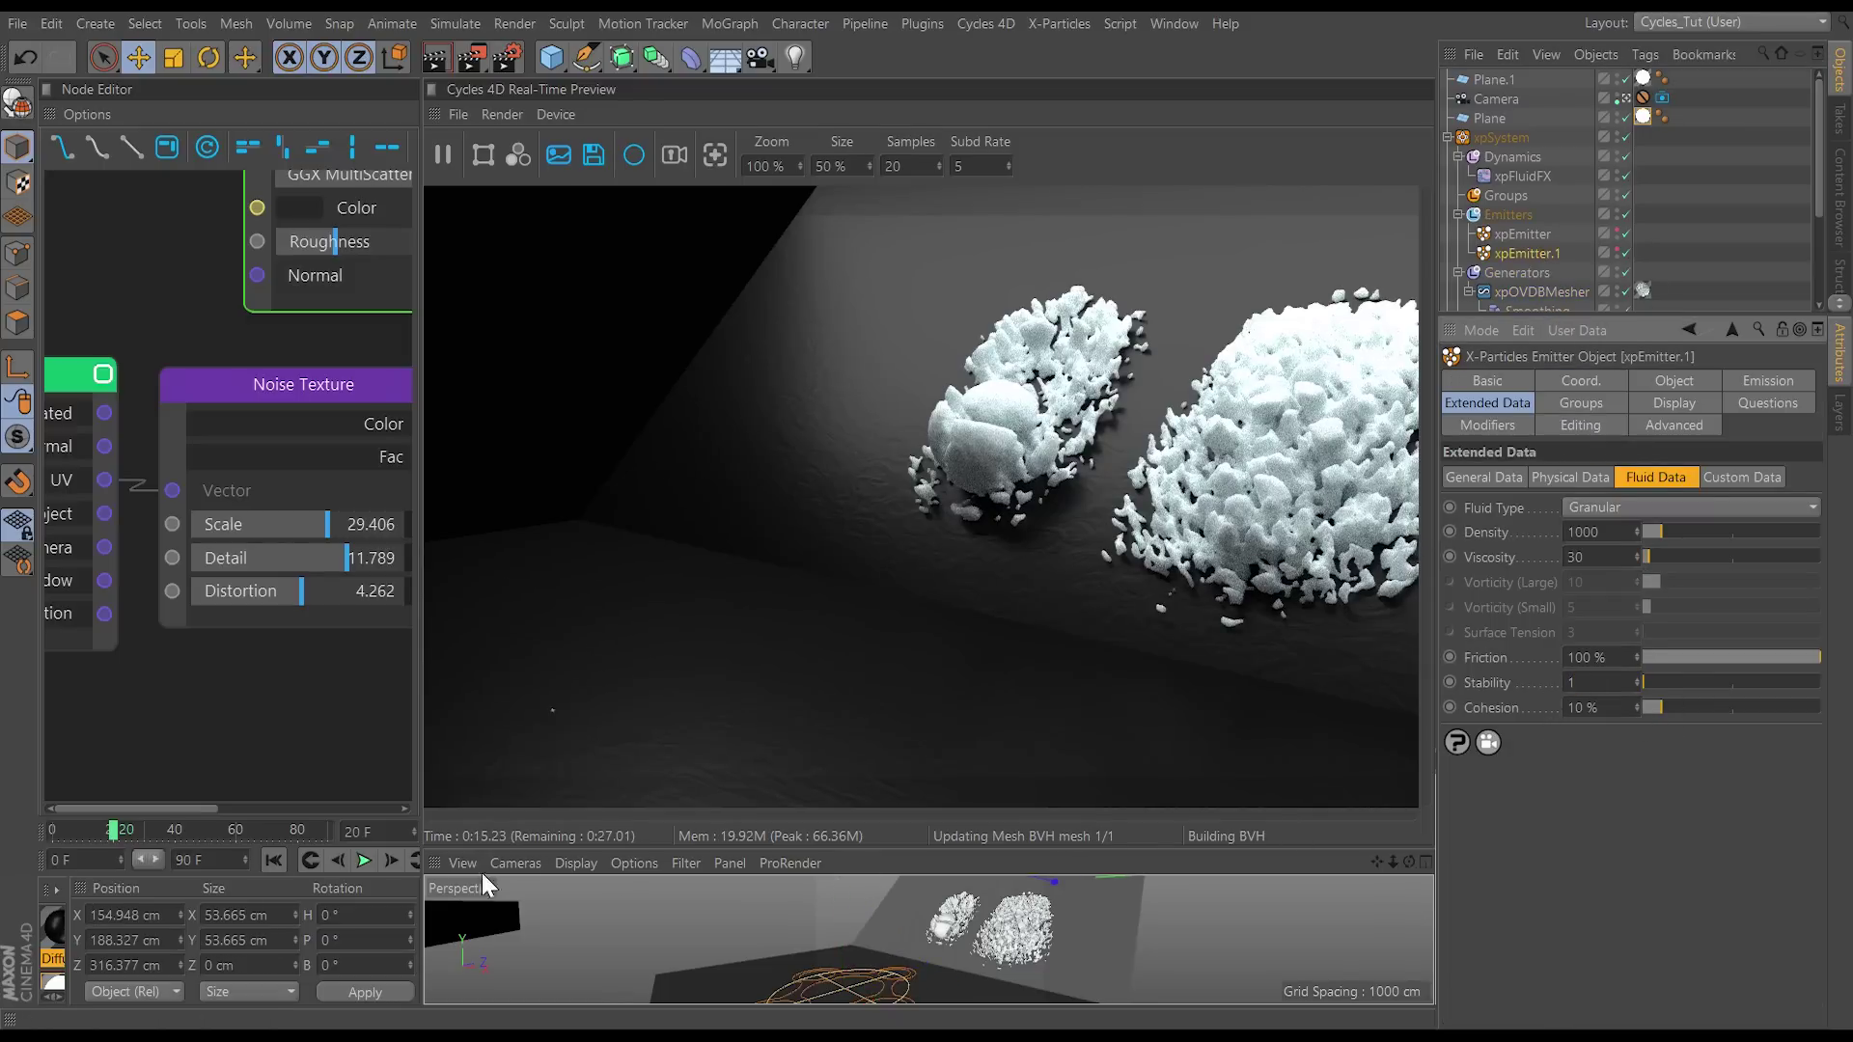
pyautogui.click(274, 860)
pyautogui.click(364, 860)
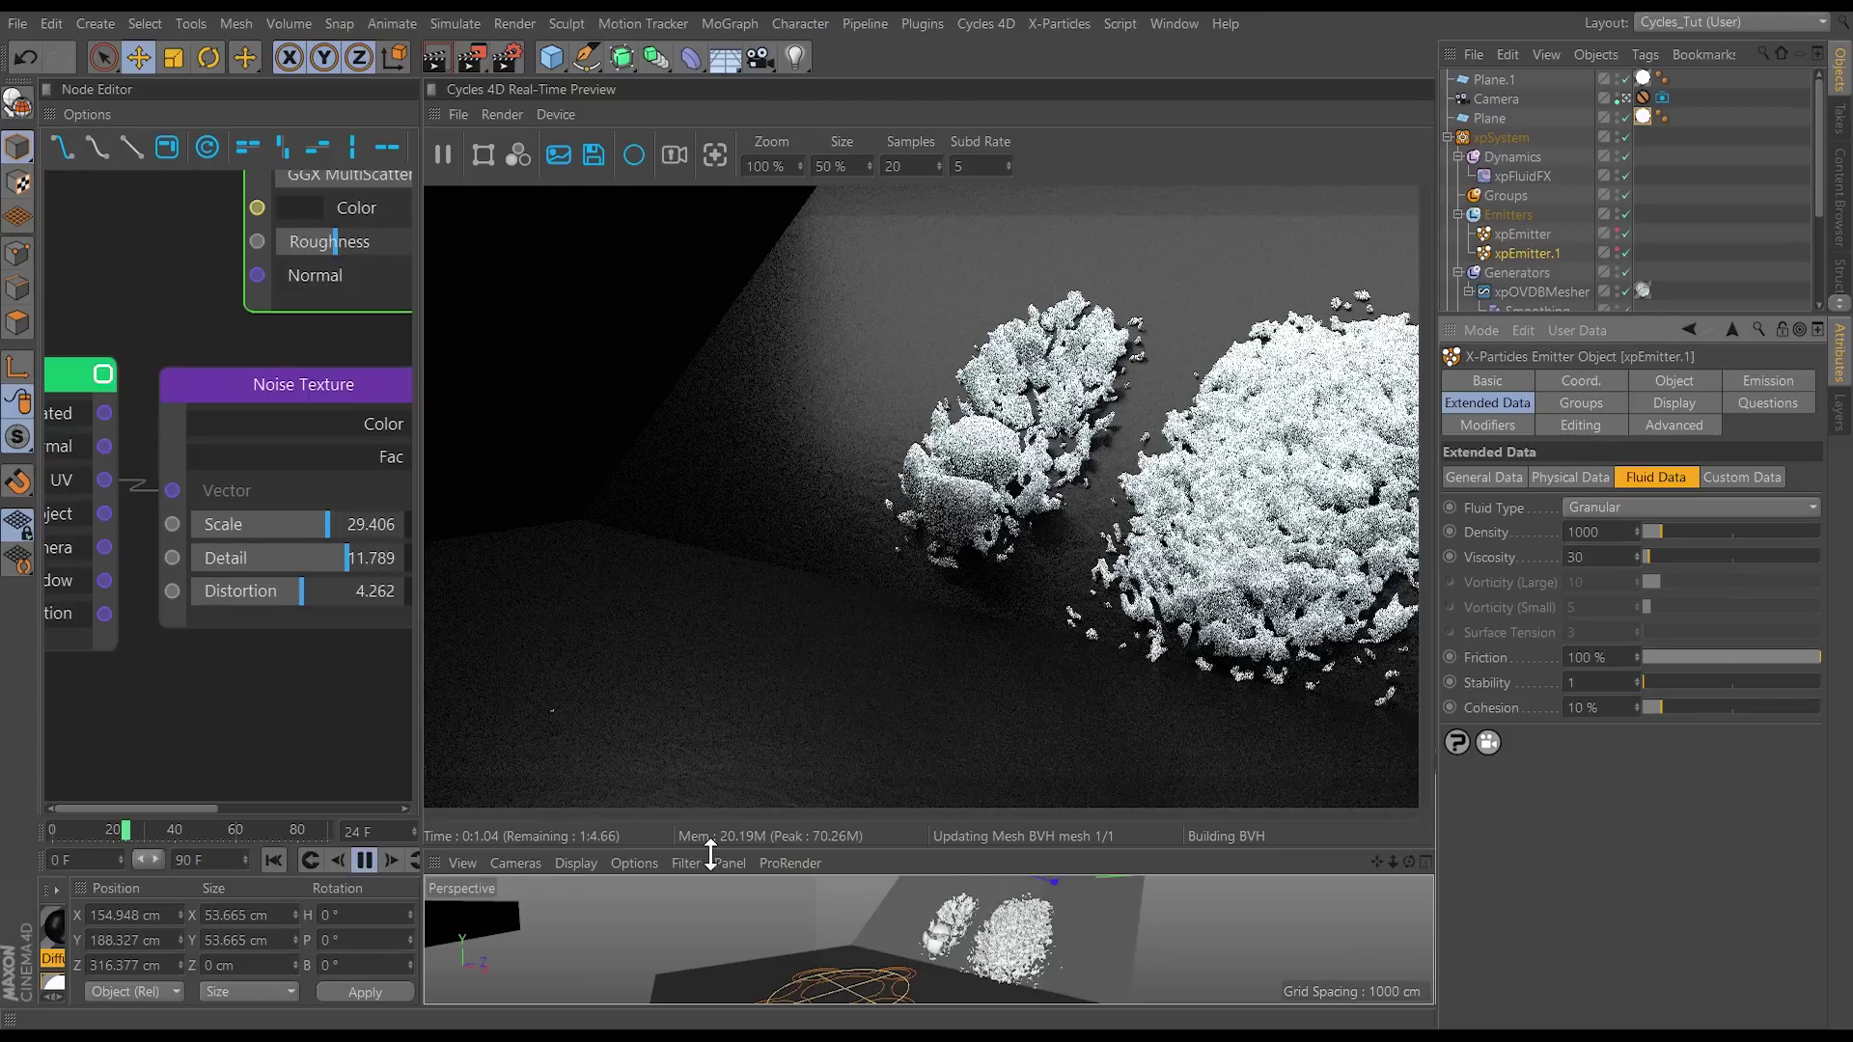
pyautogui.press('F8')
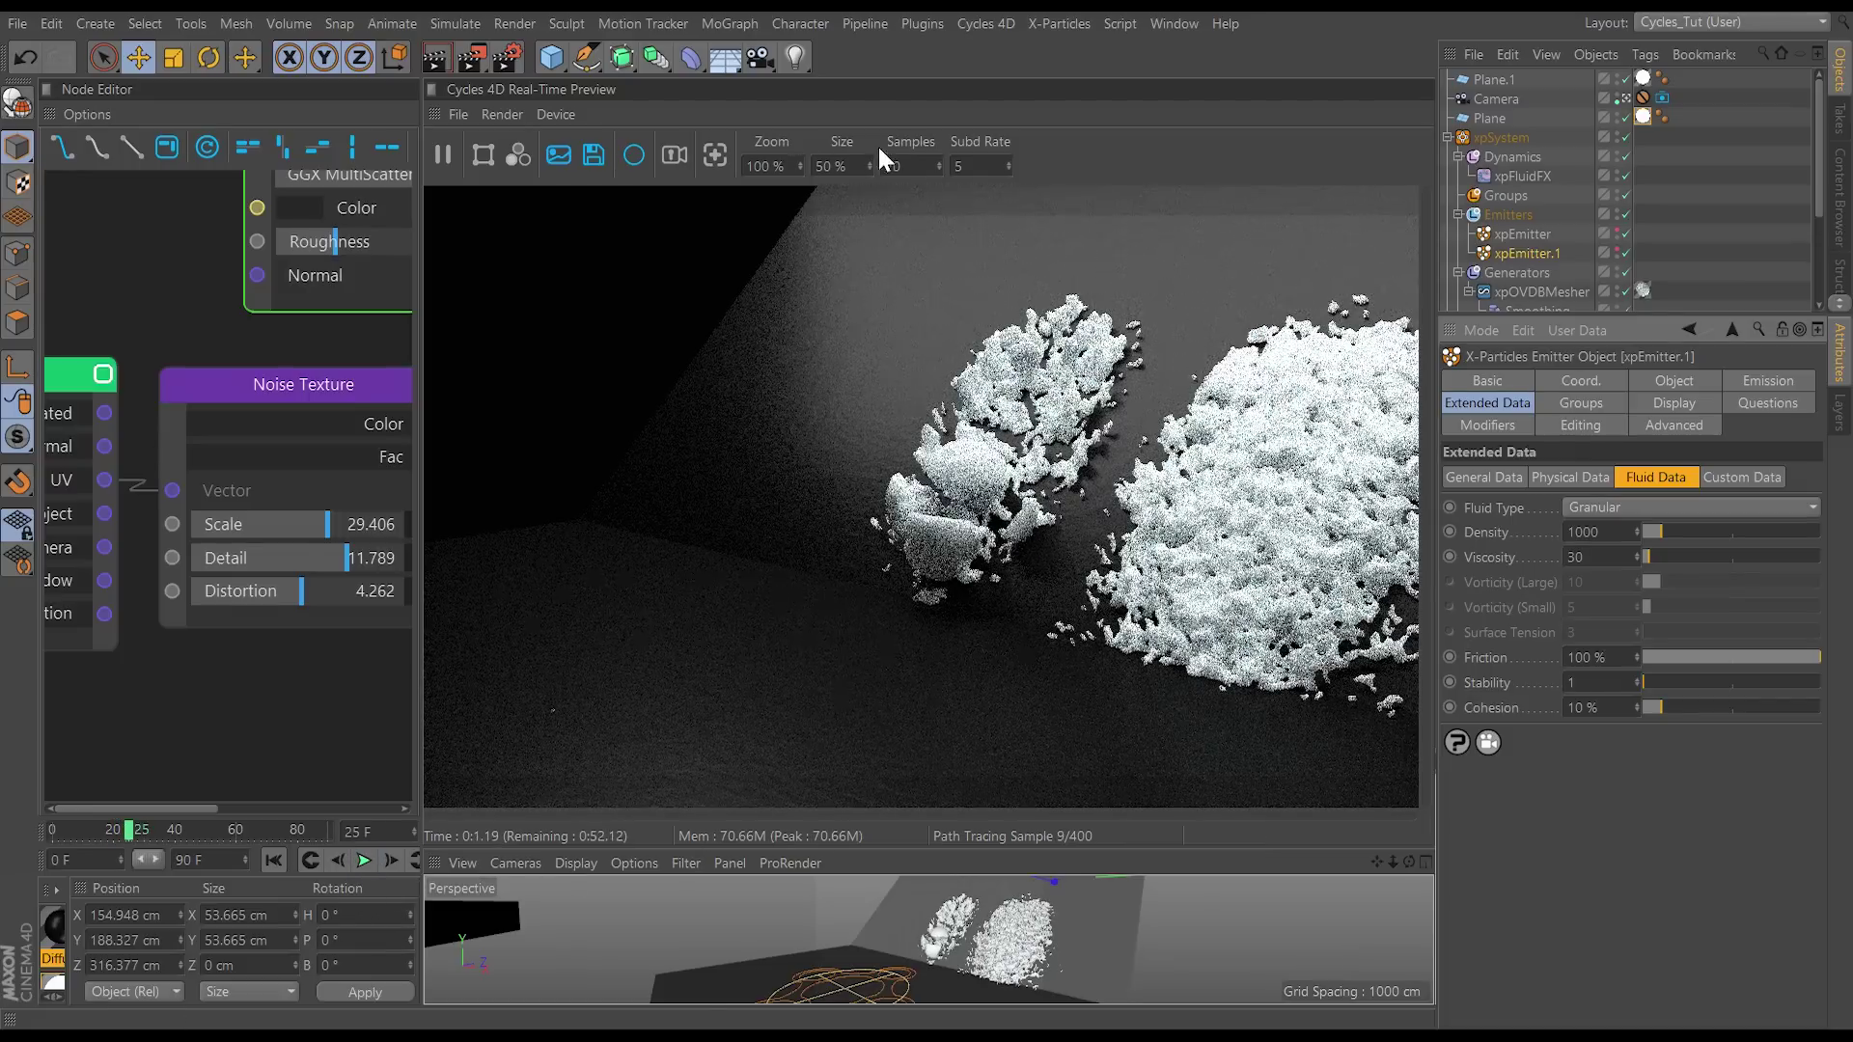